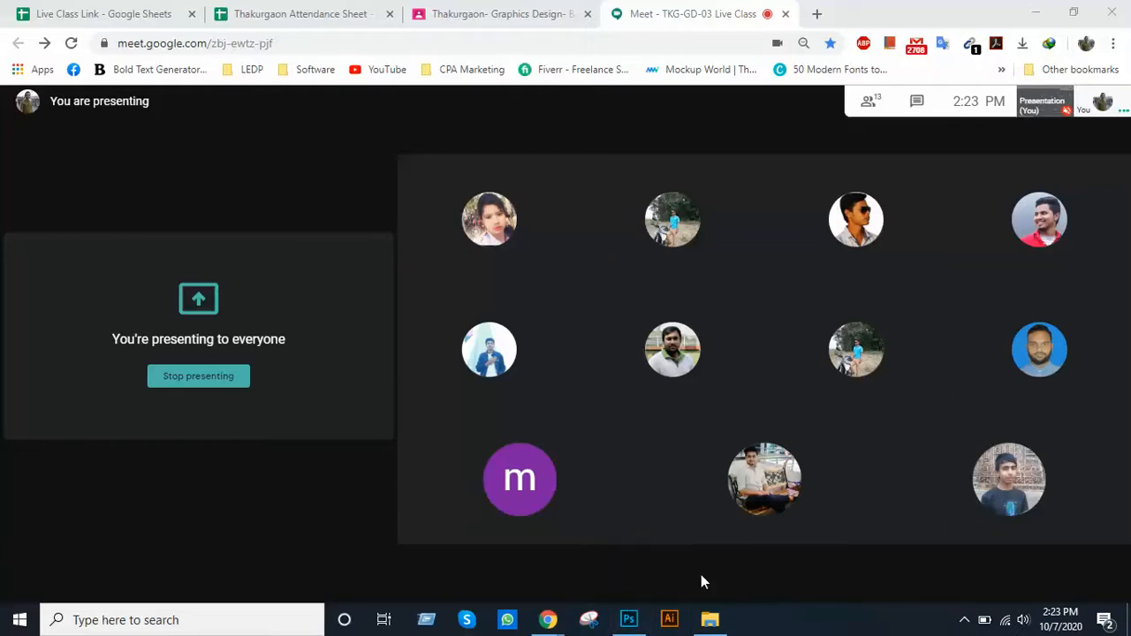
# Search Google for "Bangladesh" in a new browser tab and switch to the image results.
pyautogui.click(817, 14)
pyautogui.write('ba')
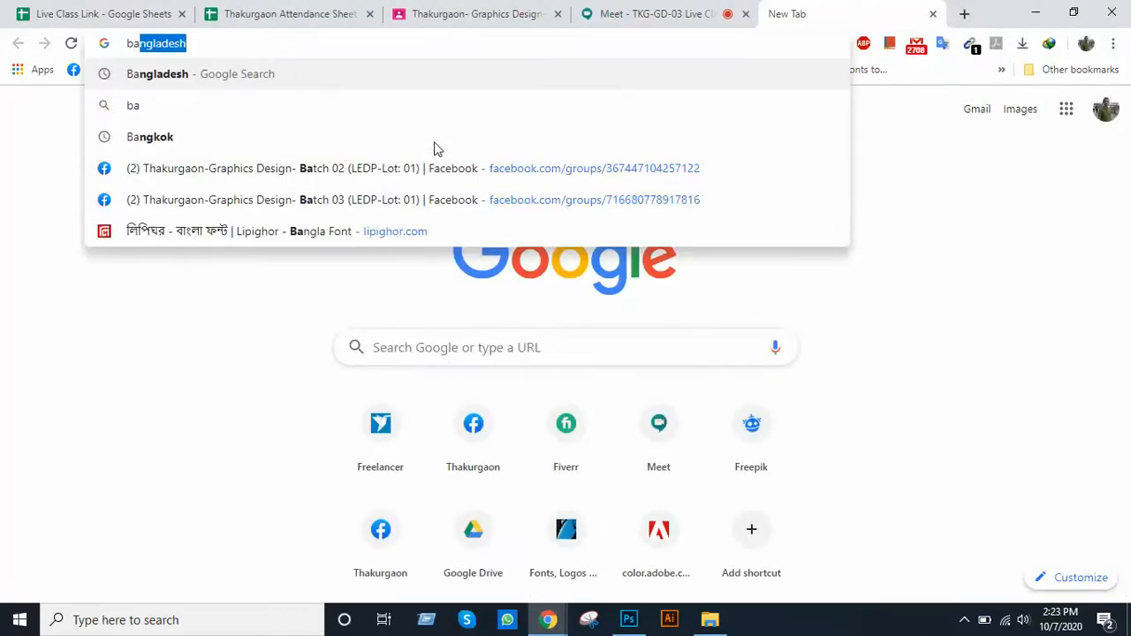
pyautogui.press('Return')
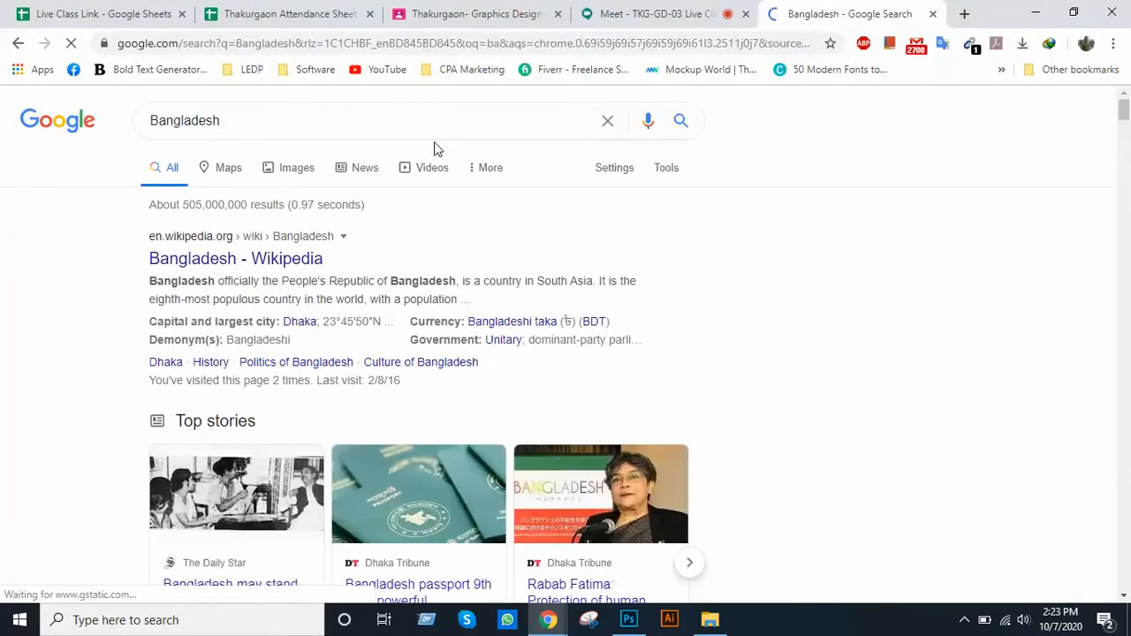
pyautogui.click(305, 177)
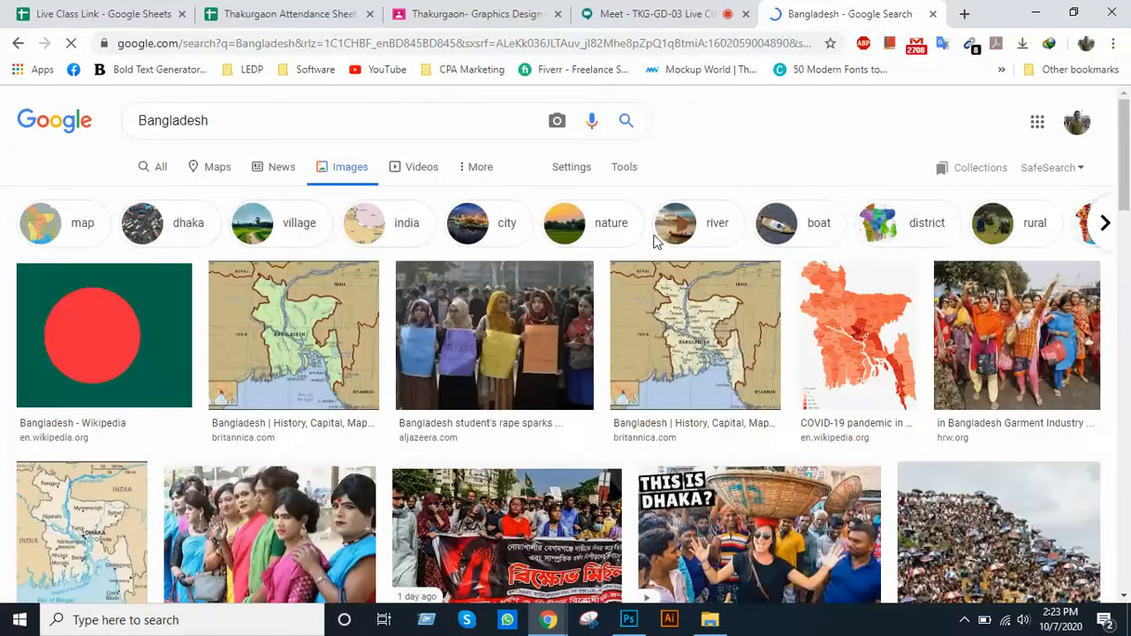
# Save the handshake photo from dw.com as a JPEG in the Class 31 folder under Thakurgaon, Batch 03.
pyautogui.scroll(-3, 623, 278)
pyautogui.scroll(-3, 623, 299)
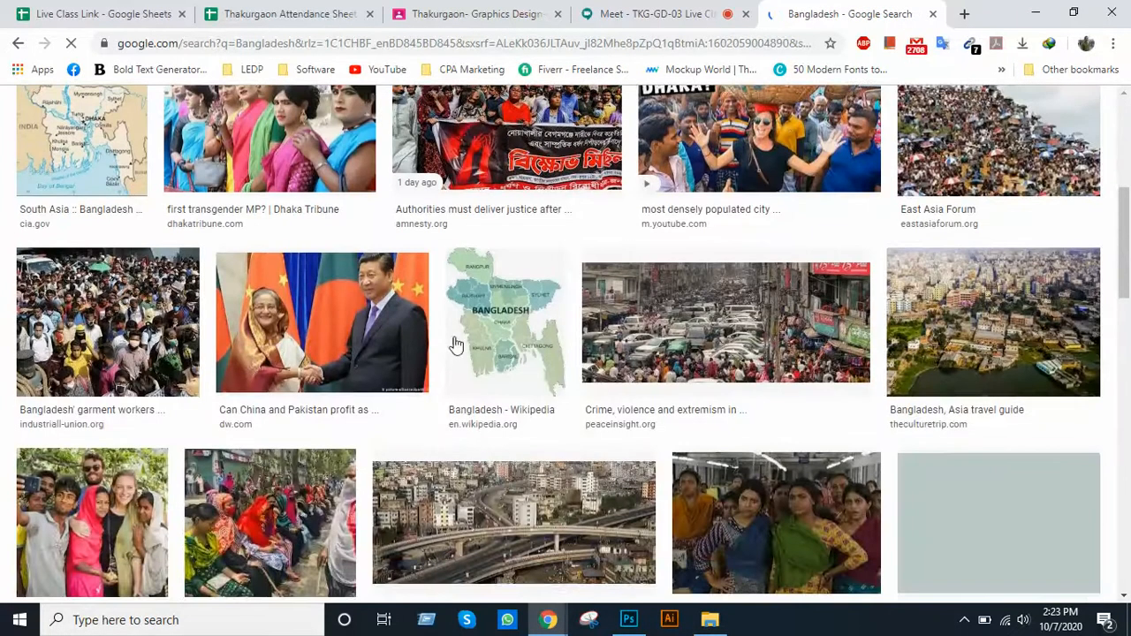
pyautogui.click(468, 281)
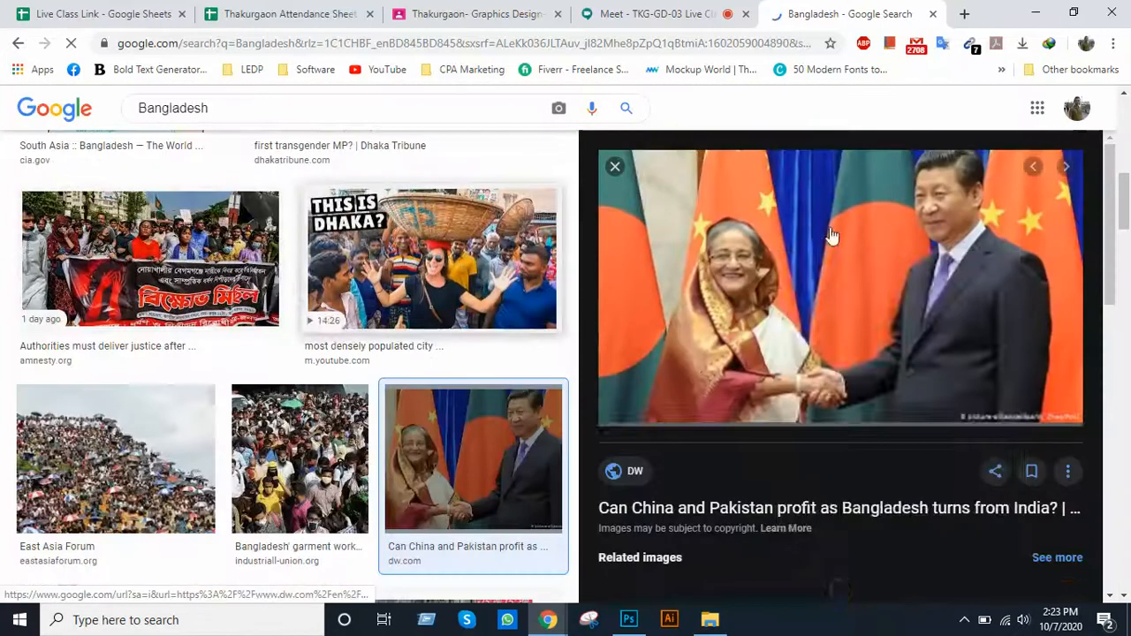
pyautogui.rightClick(780, 251)
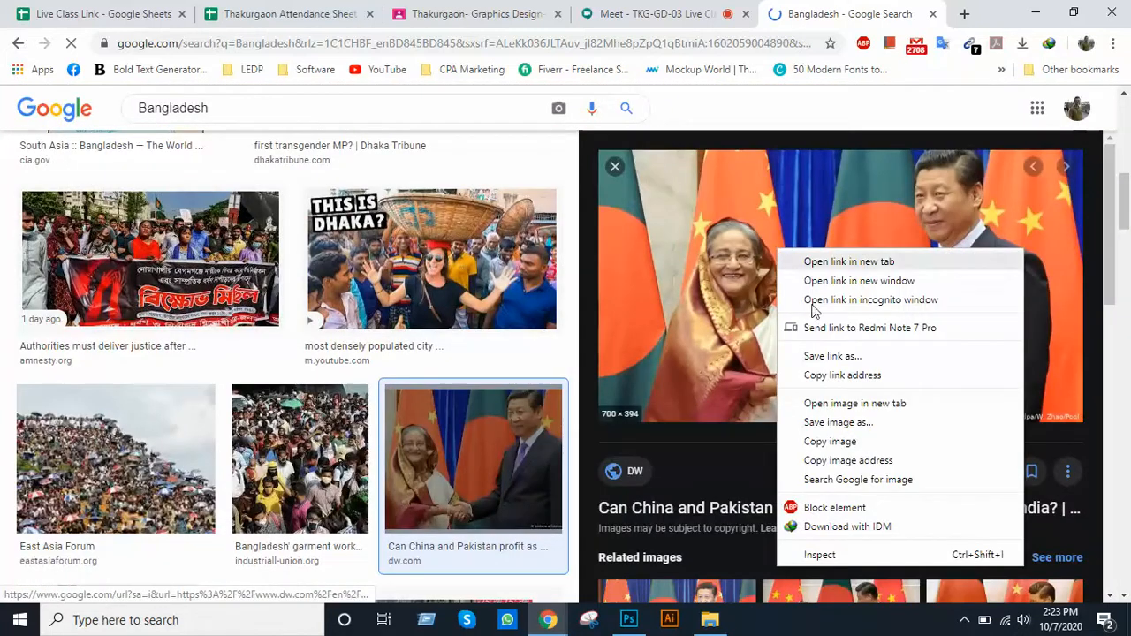
pyautogui.click(831, 439)
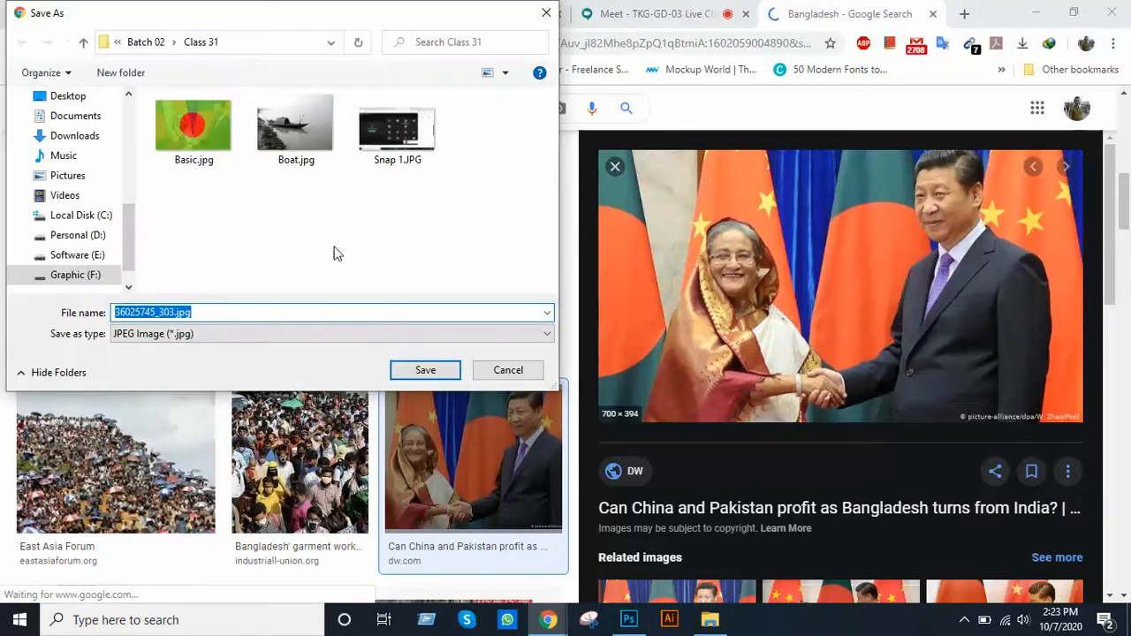
pyautogui.click(118, 41)
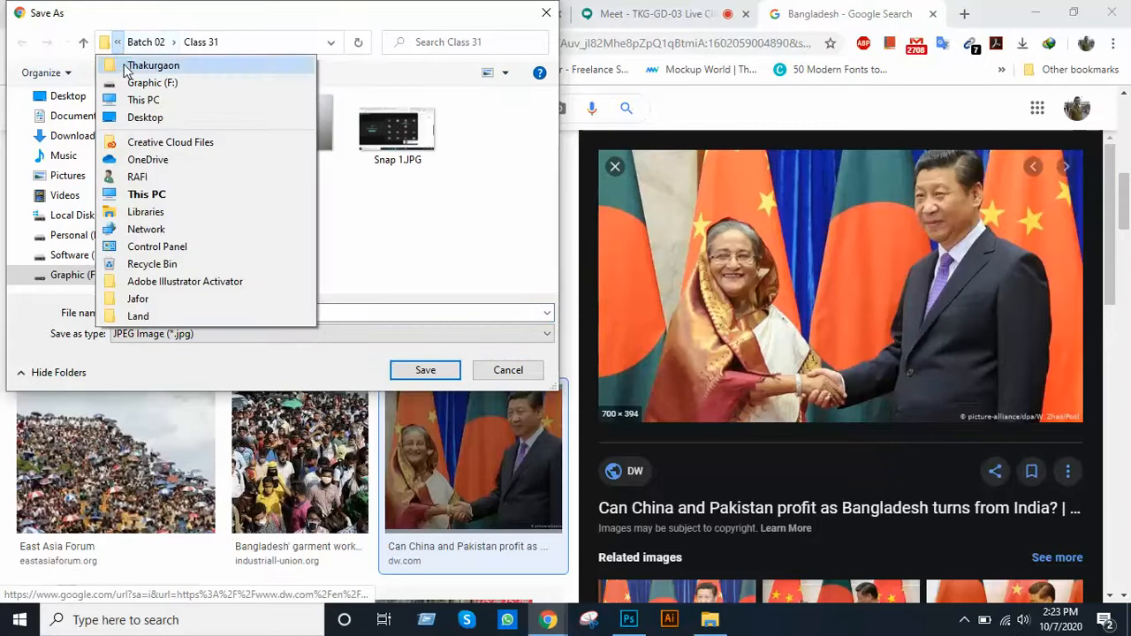
pyautogui.click(150, 66)
pyautogui.doubleClick(275, 151)
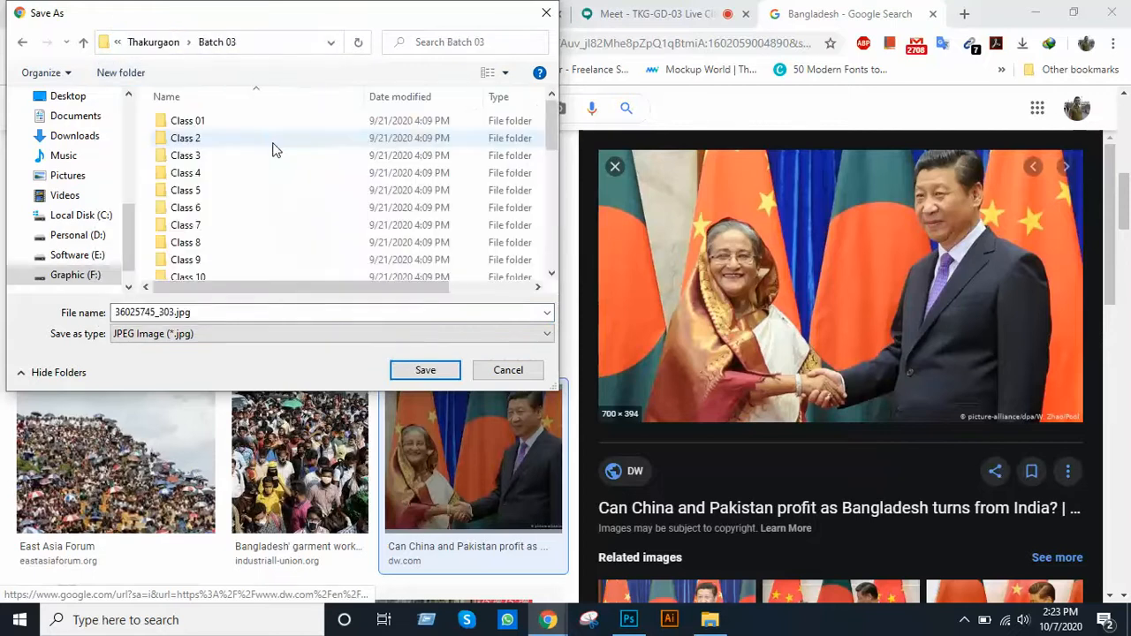
pyautogui.scroll(-6, 275, 151)
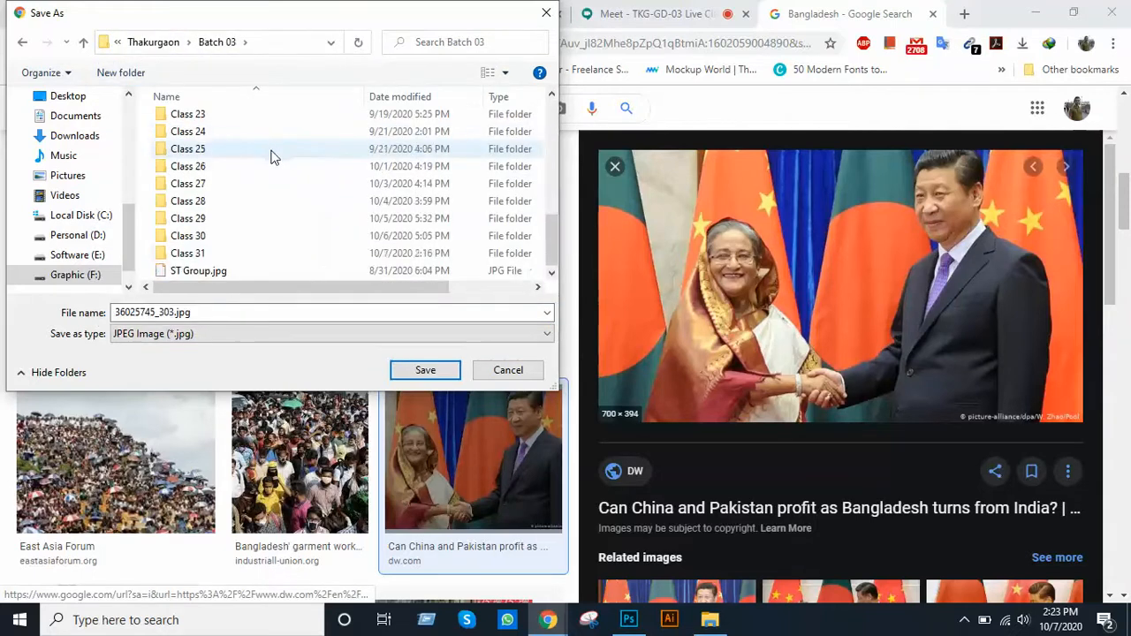
pyautogui.doubleClick(245, 253)
pyautogui.click(427, 372)
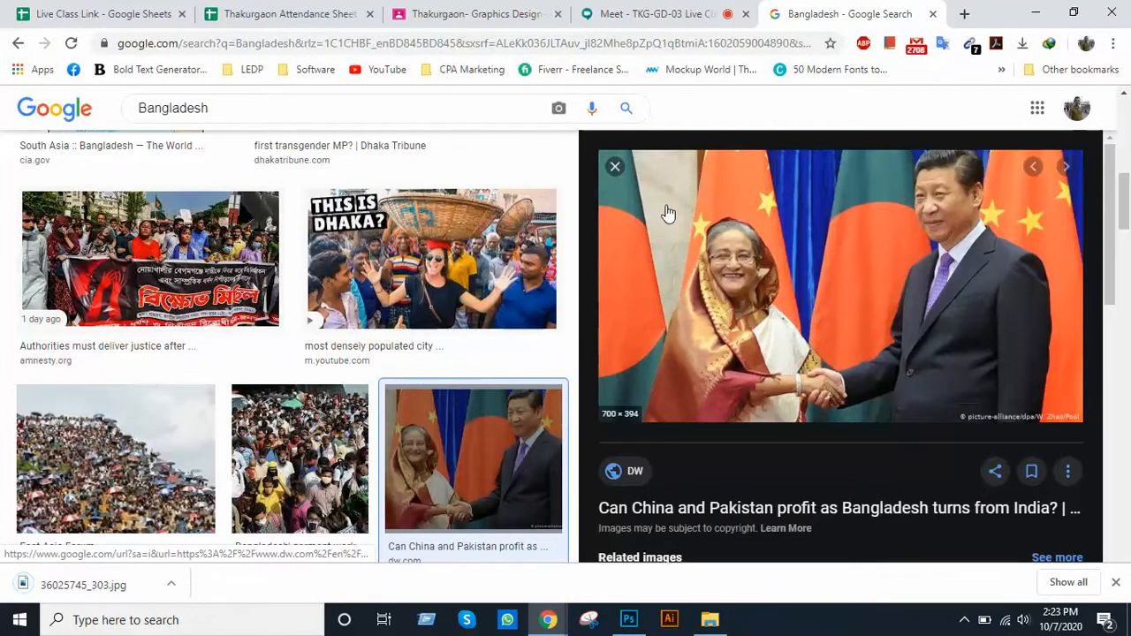
# Close the photo preview and narrow the Bangladesh image results to the river category.
pyautogui.press('Escape')
pyautogui.scroll(-3, 669, 341)
pyautogui.scroll(7, 669, 336)
pyautogui.scroll(4, 669, 333)
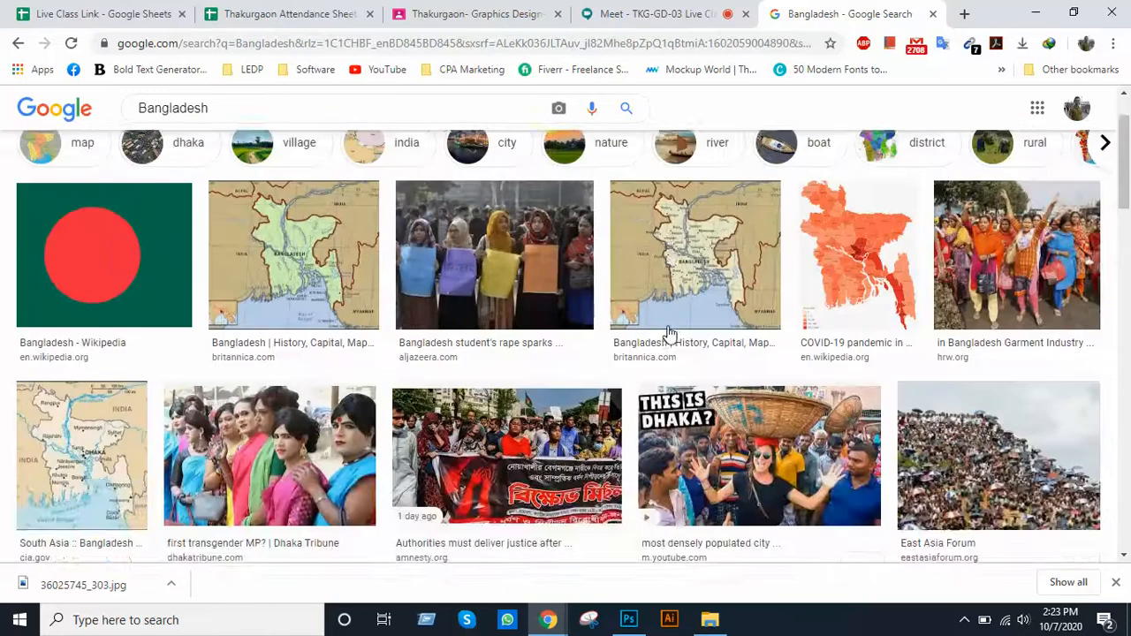
pyautogui.click(718, 220)
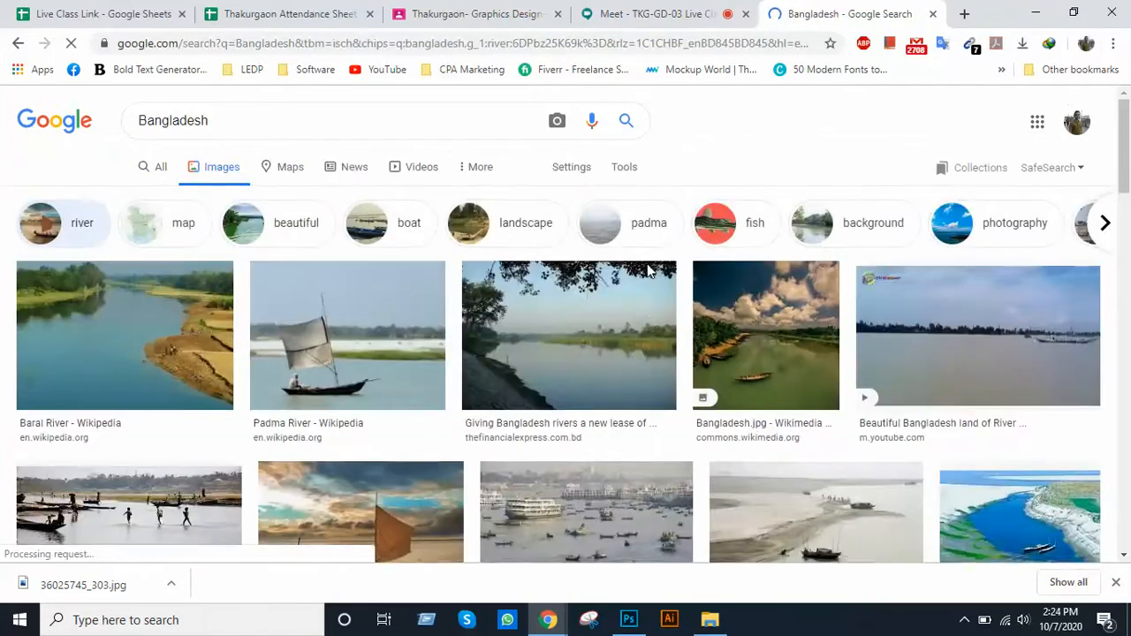
pyautogui.scroll(-3, 647, 263)
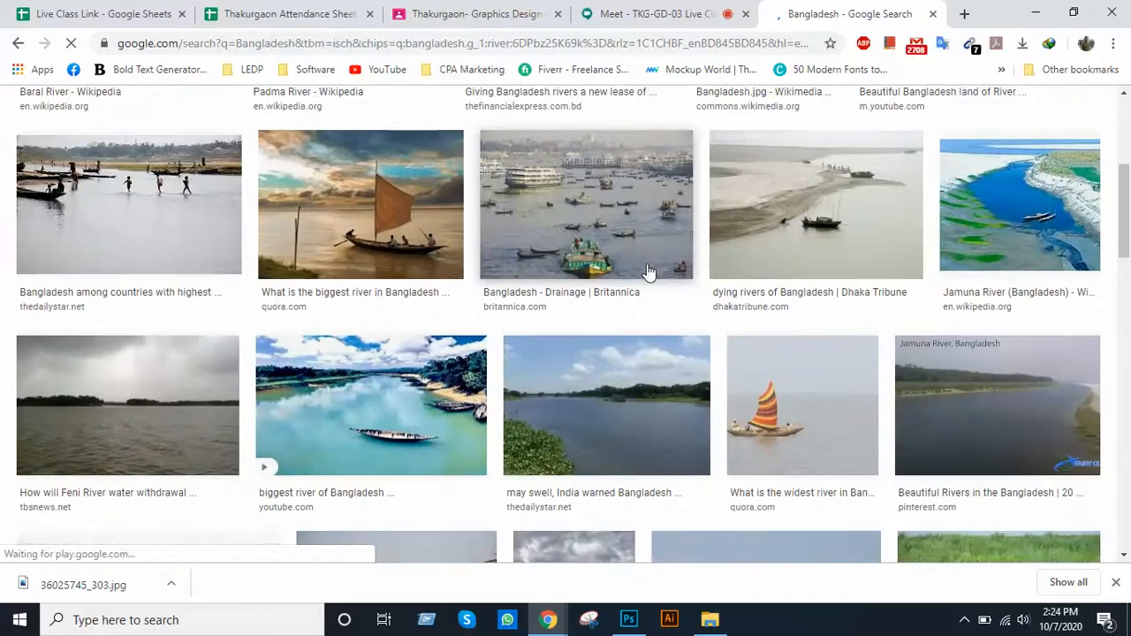
pyautogui.scroll(-3, 648, 272)
pyautogui.scroll(-2, 648, 272)
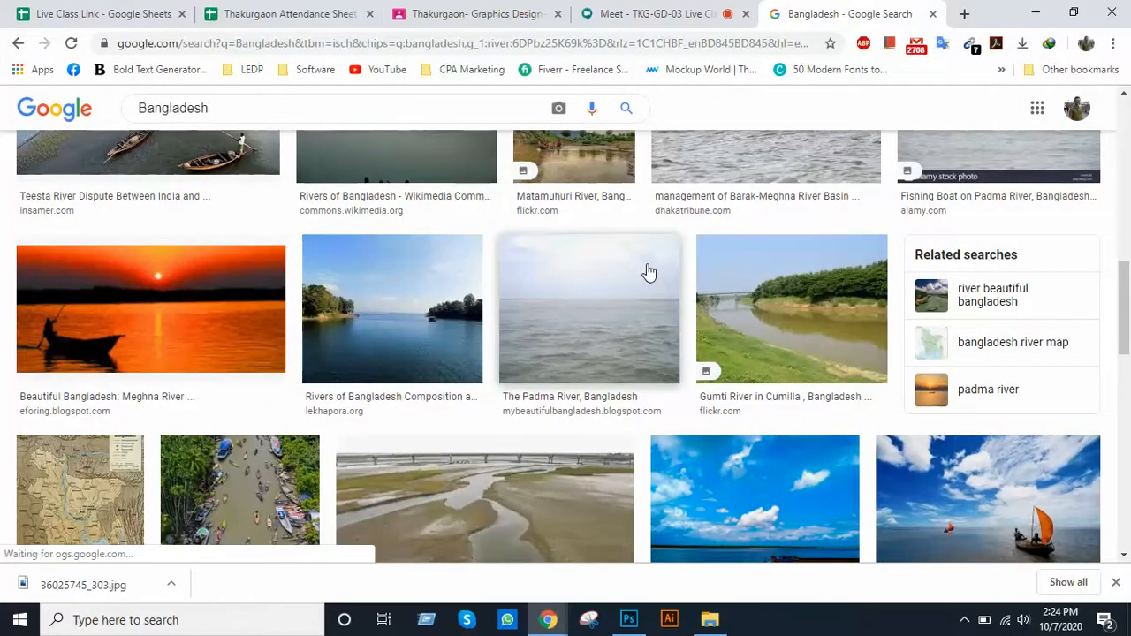
pyautogui.scroll(-1, 648, 271)
# Mute the microphone in the Meet call and turn it back on.
pyautogui.click(659, 13)
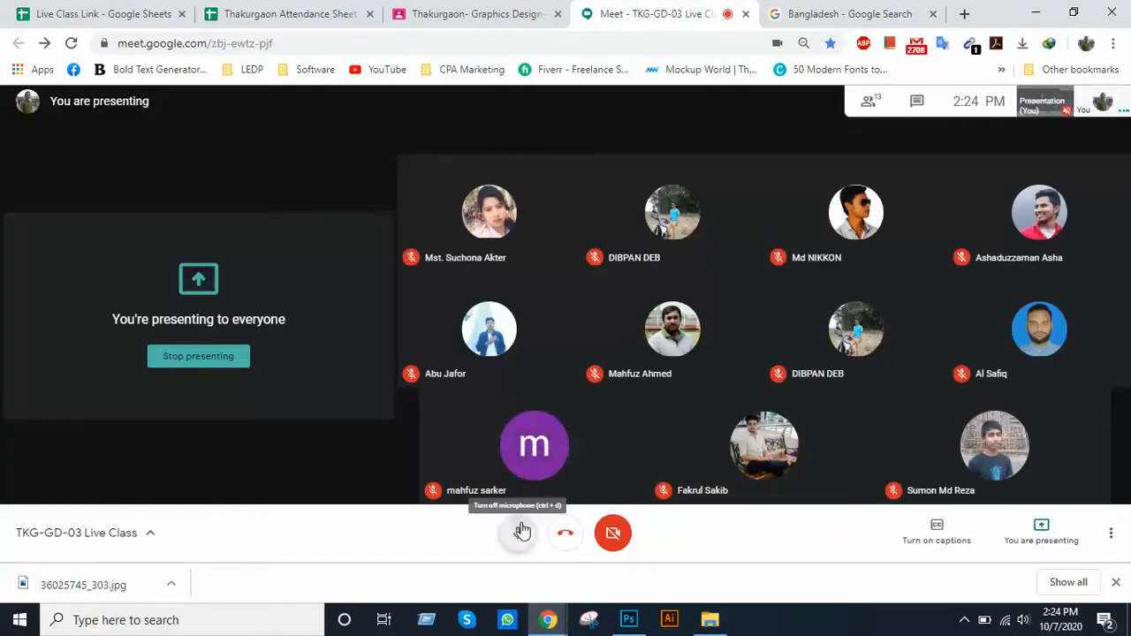
pyautogui.click(523, 530)
pyautogui.click(964, 620)
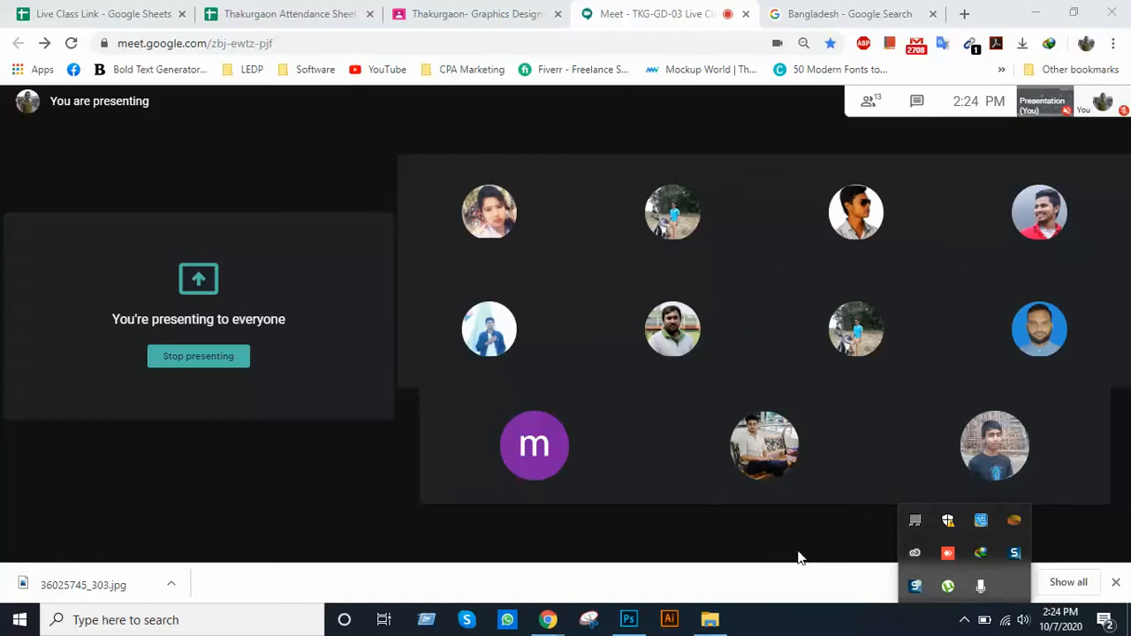
pyautogui.click(883, 626)
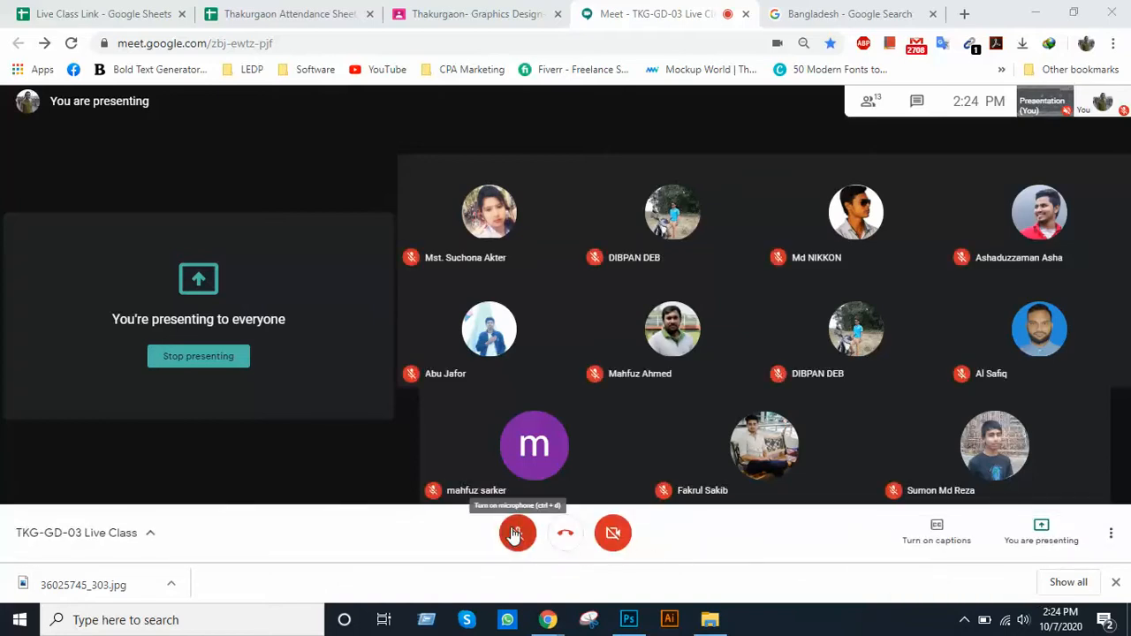
pyautogui.click(517, 533)
# Browse the Bangladesh river image results and open the Jamuna River Shanto boat photo from fanpop.com.
pyautogui.click(840, 14)
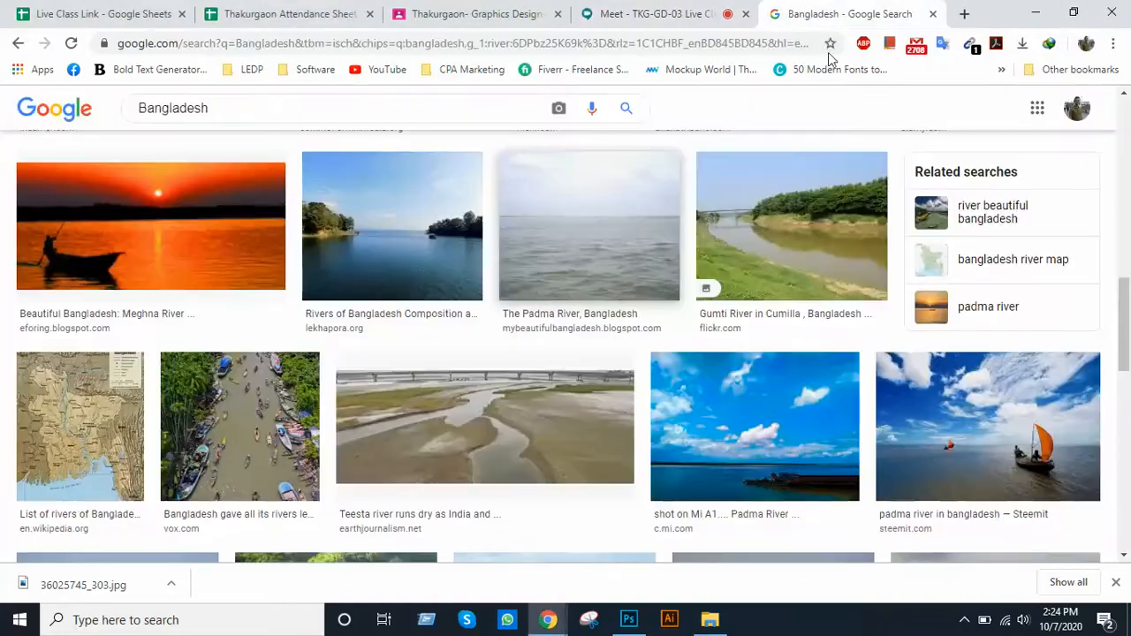
pyautogui.scroll(-4, 785, 396)
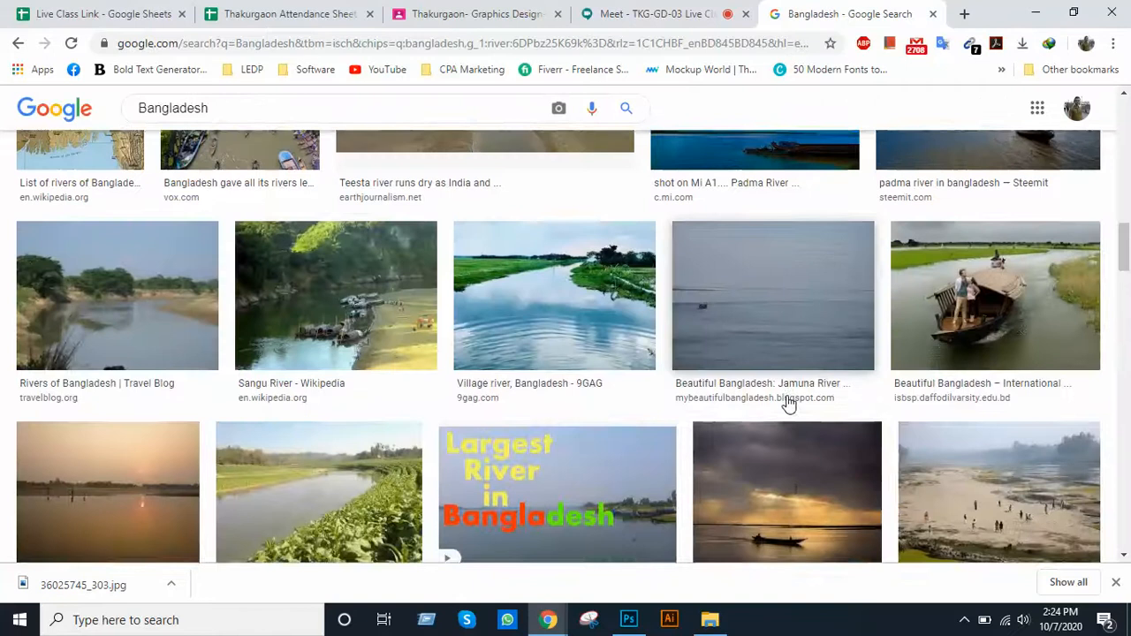
pyautogui.scroll(-1, 788, 403)
pyautogui.scroll(2, 830, 387)
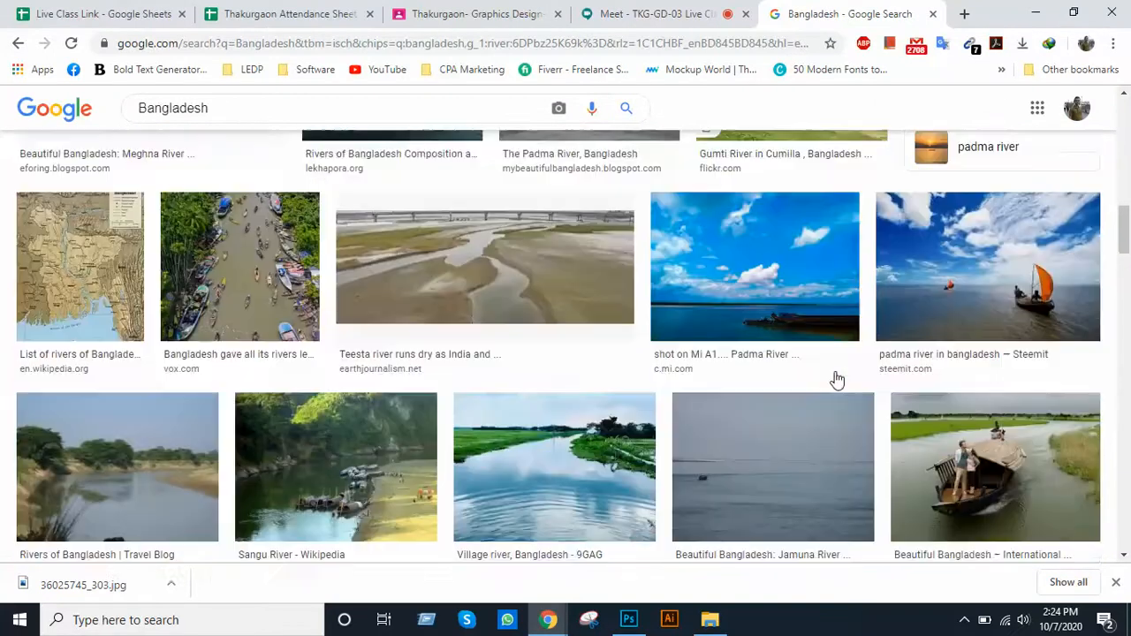
pyautogui.scroll(2, 837, 380)
pyautogui.scroll(-1, 837, 380)
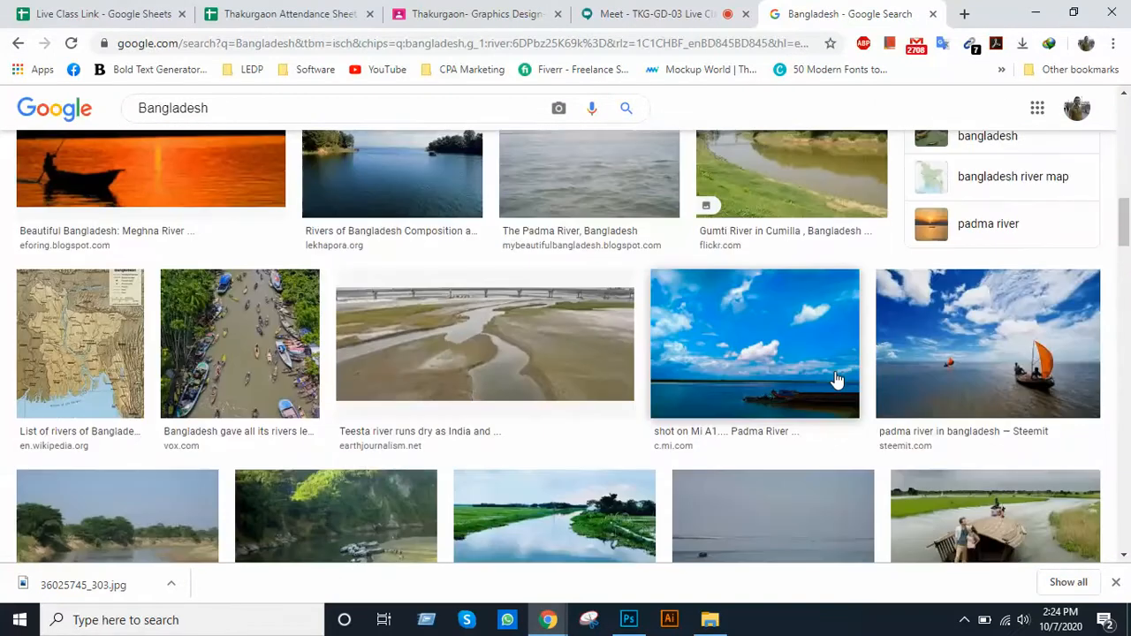
pyautogui.scroll(-7, 837, 380)
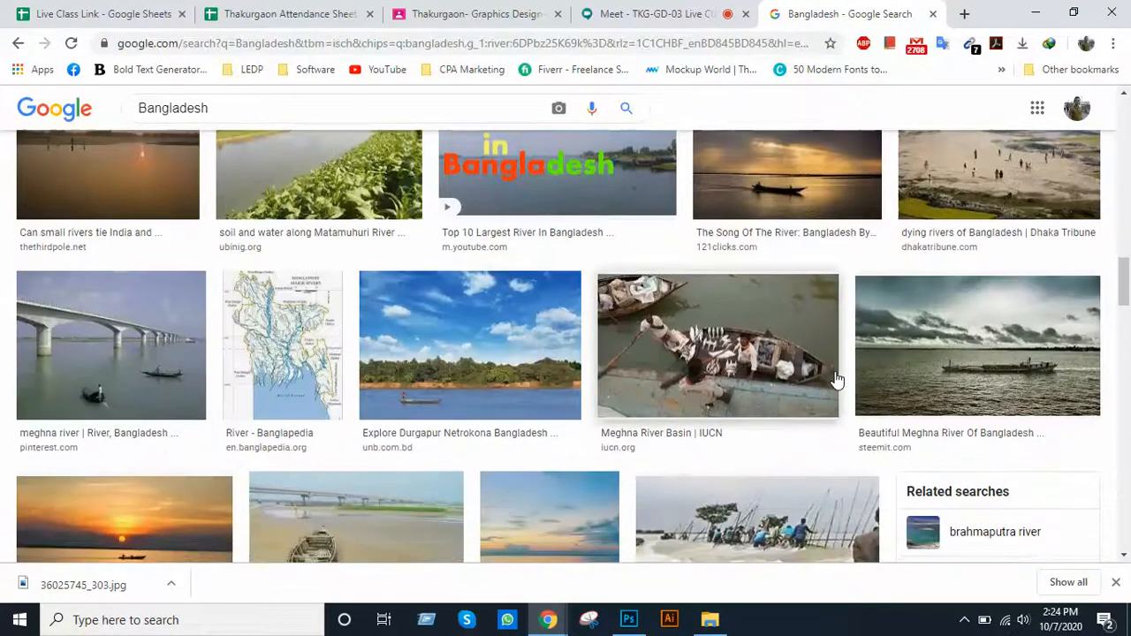
pyautogui.scroll(-5, 837, 380)
pyautogui.scroll(-4, 837, 380)
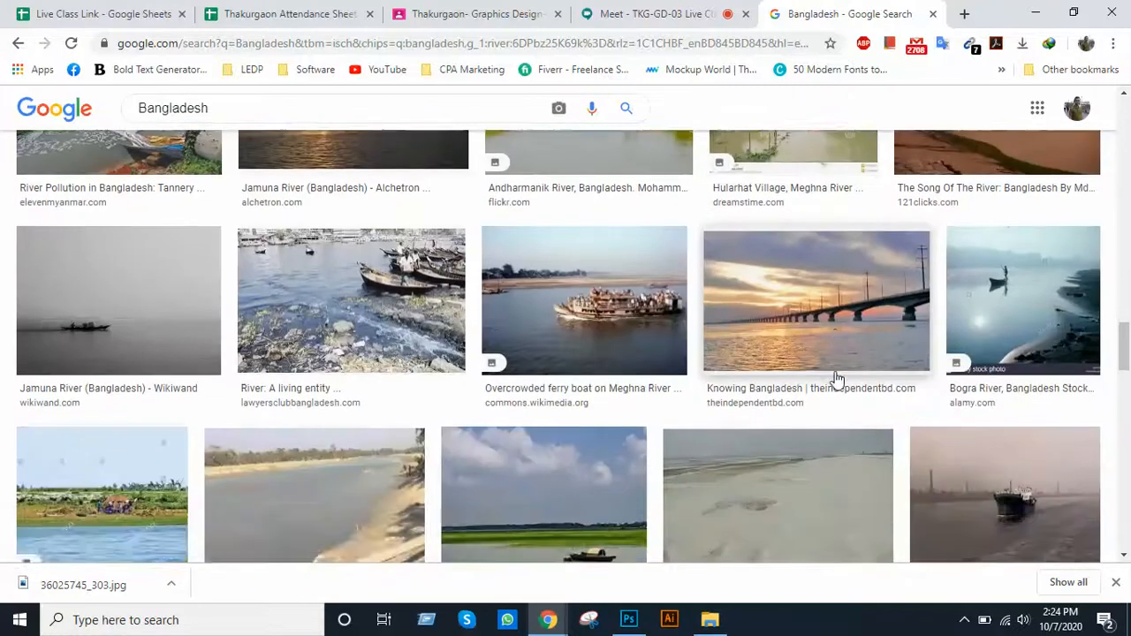
pyautogui.scroll(-4, 837, 380)
pyautogui.scroll(-5, 837, 380)
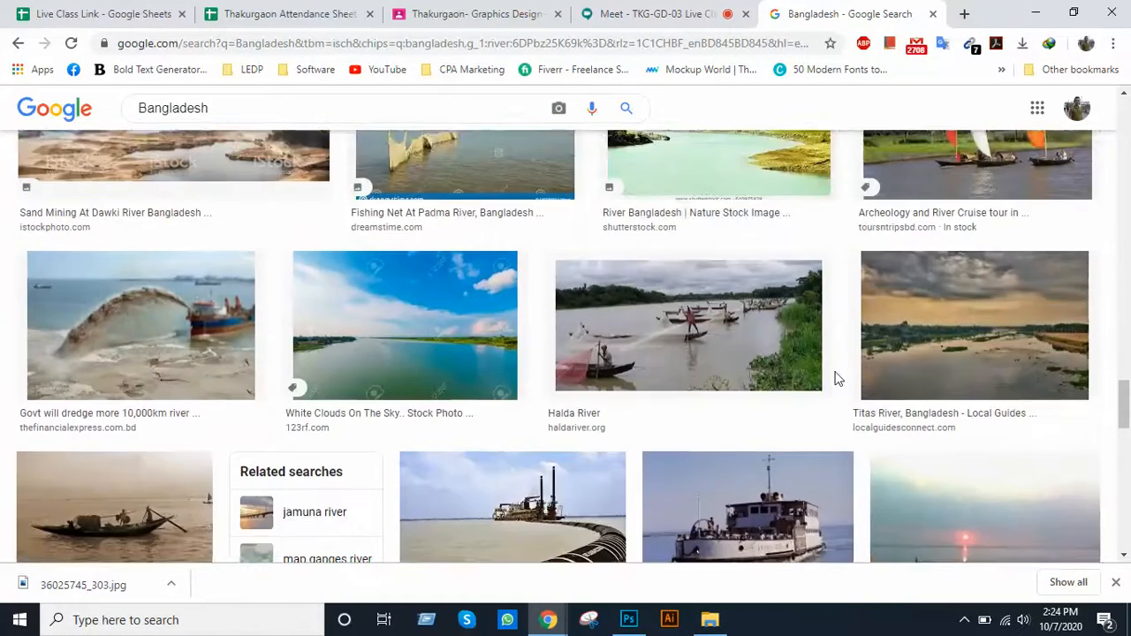
pyautogui.scroll(-2, 837, 381)
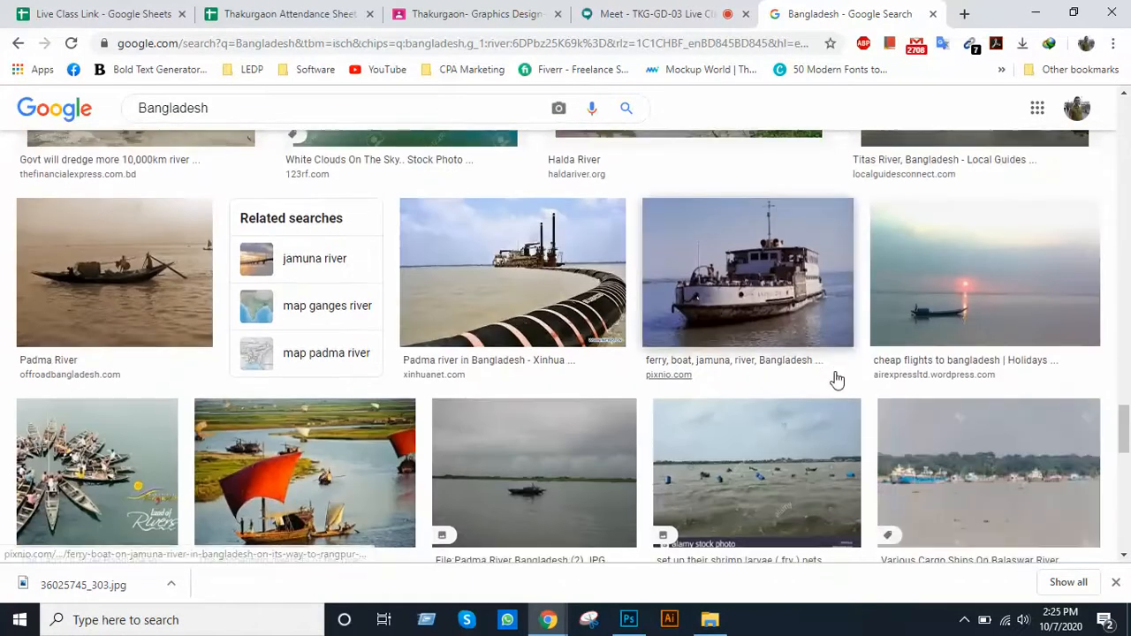
pyautogui.scroll(-3, 837, 379)
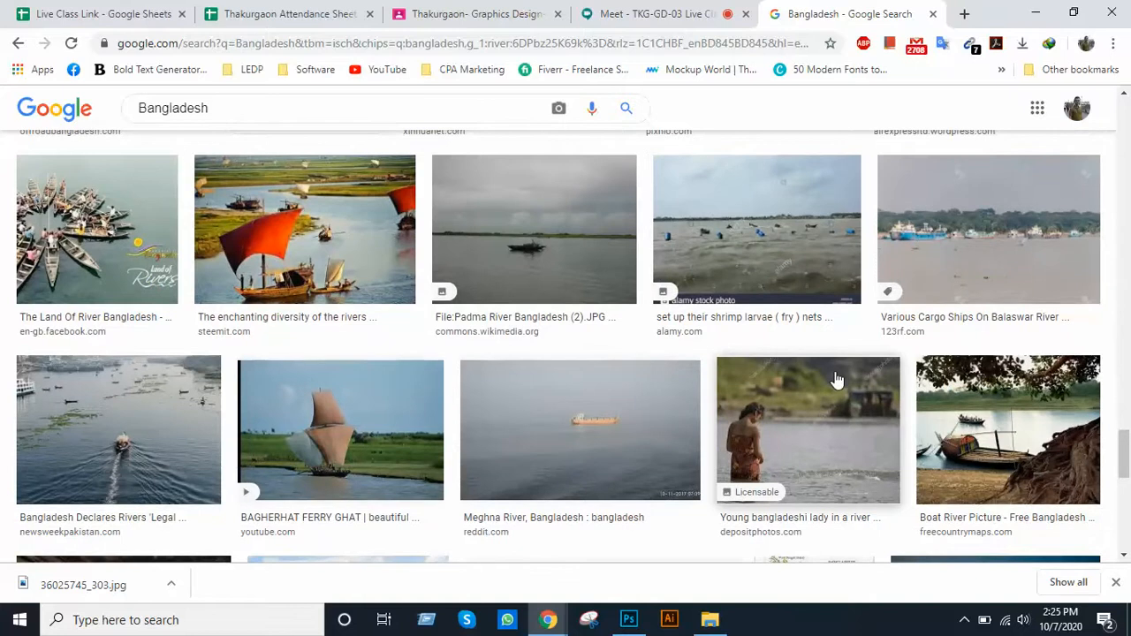
pyautogui.scroll(-2, 837, 380)
pyautogui.scroll(-3, 839, 379)
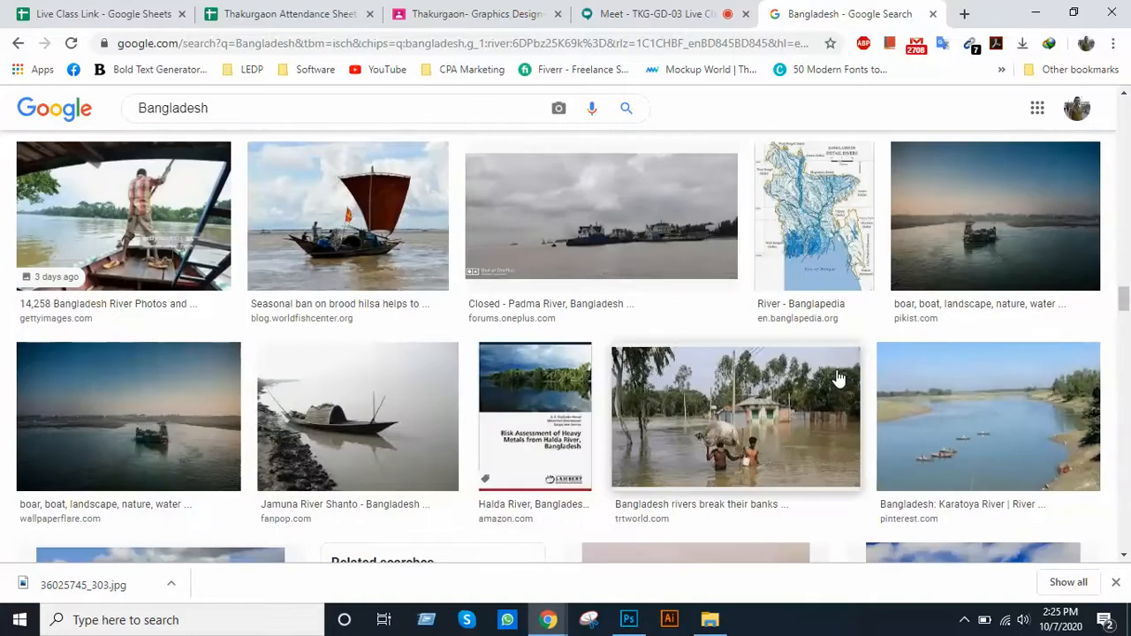
pyautogui.scroll(-3, 838, 374)
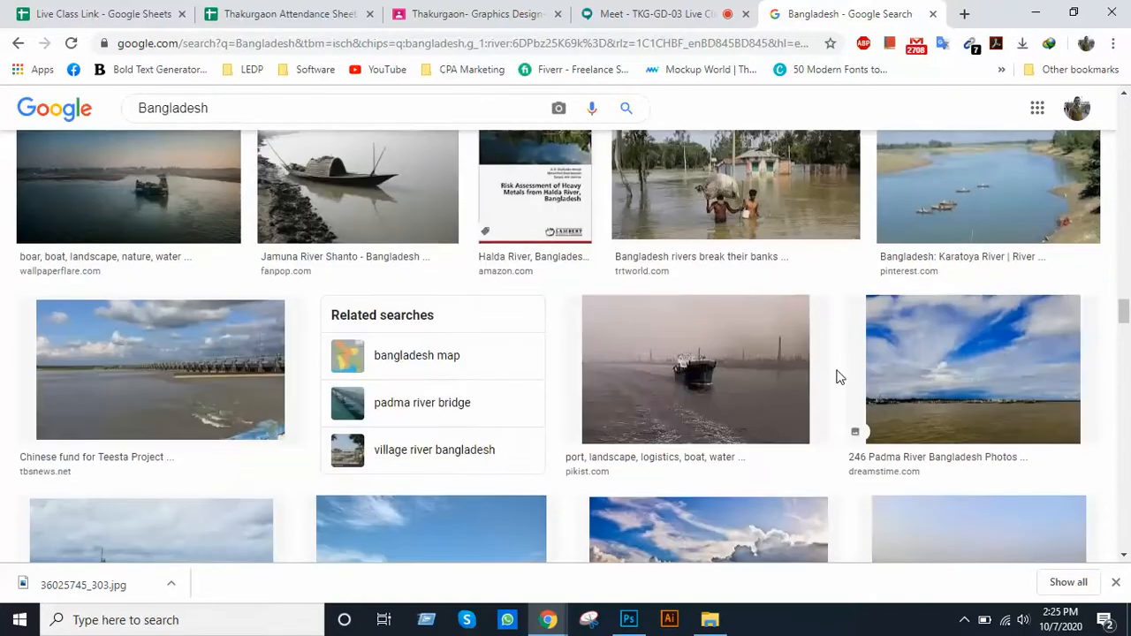
pyautogui.scroll(2, 838, 374)
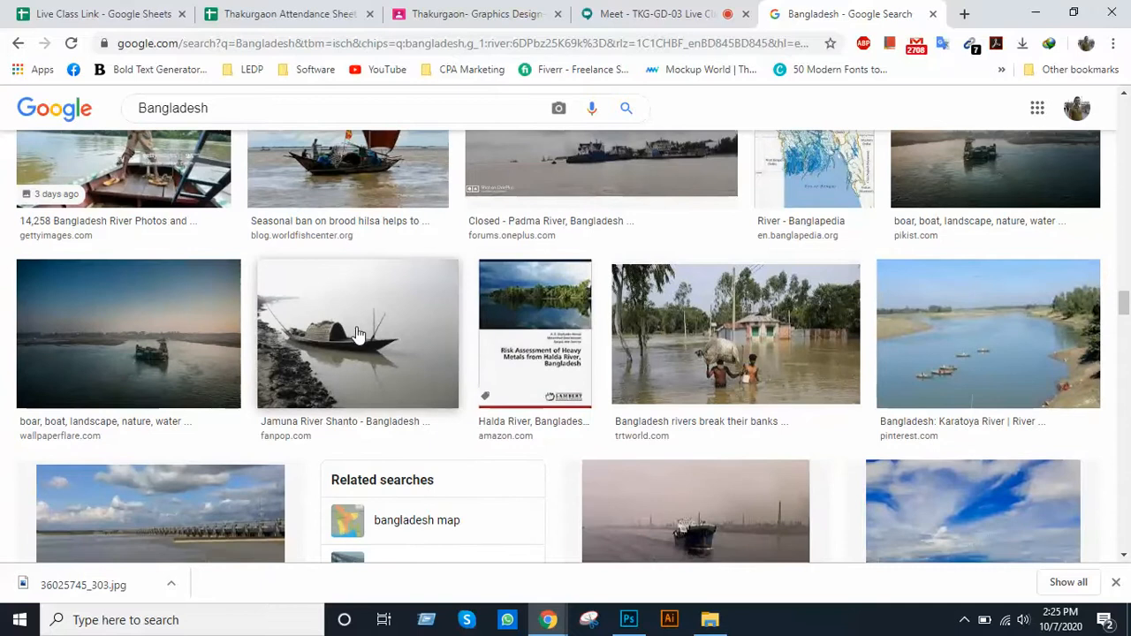
pyautogui.click(389, 325)
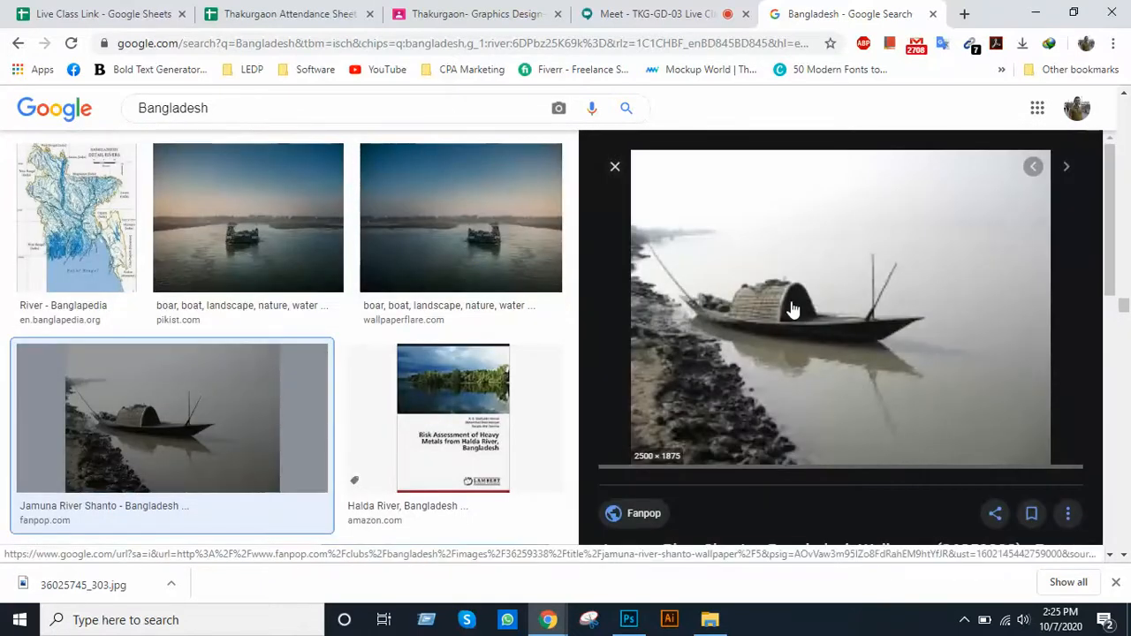
# Check the join request in the Meet call and return to the boat photo in the image results.
pyautogui.click(623, 13)
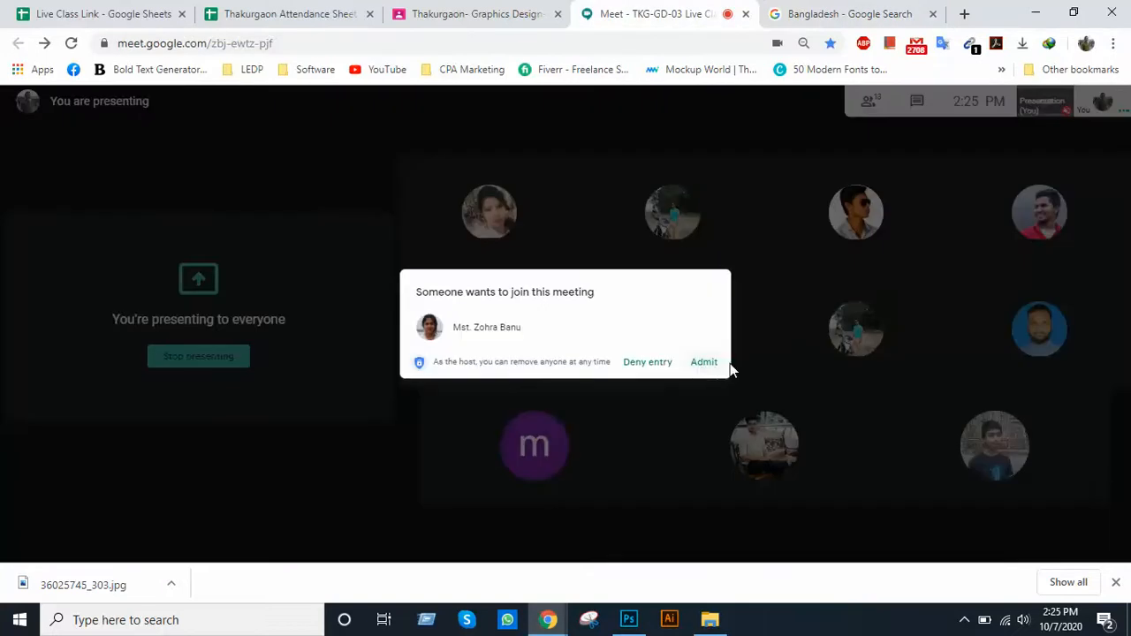
pyautogui.click(800, 14)
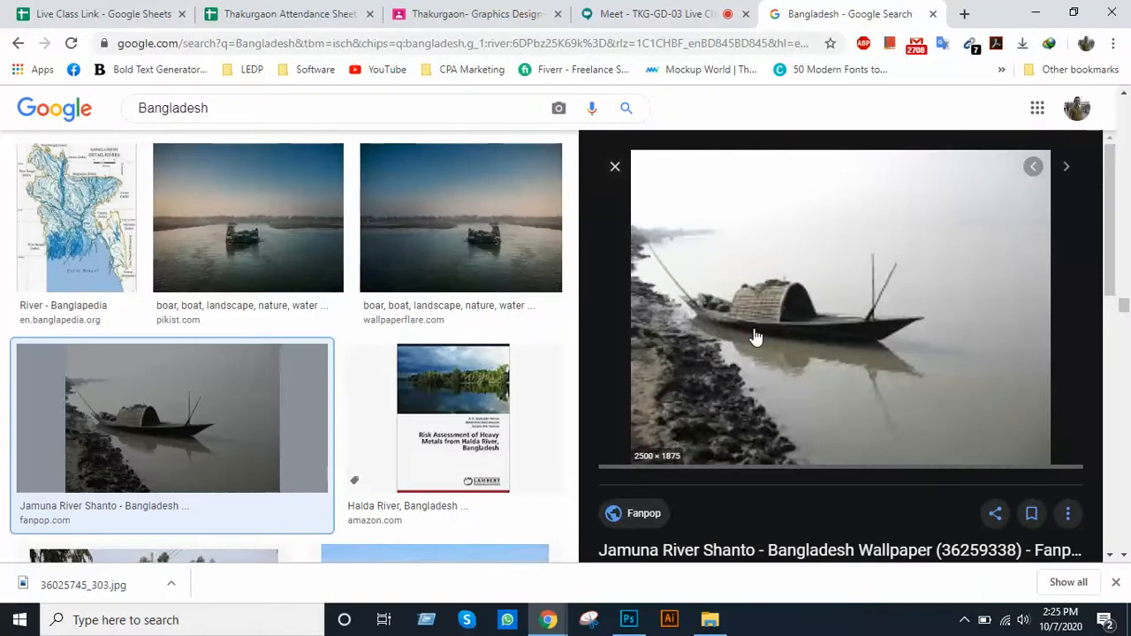
# Save the Jamuna River boat photo as a JPEG in the Batch 03 Class 31 folder.
pyautogui.rightClick(730, 285)
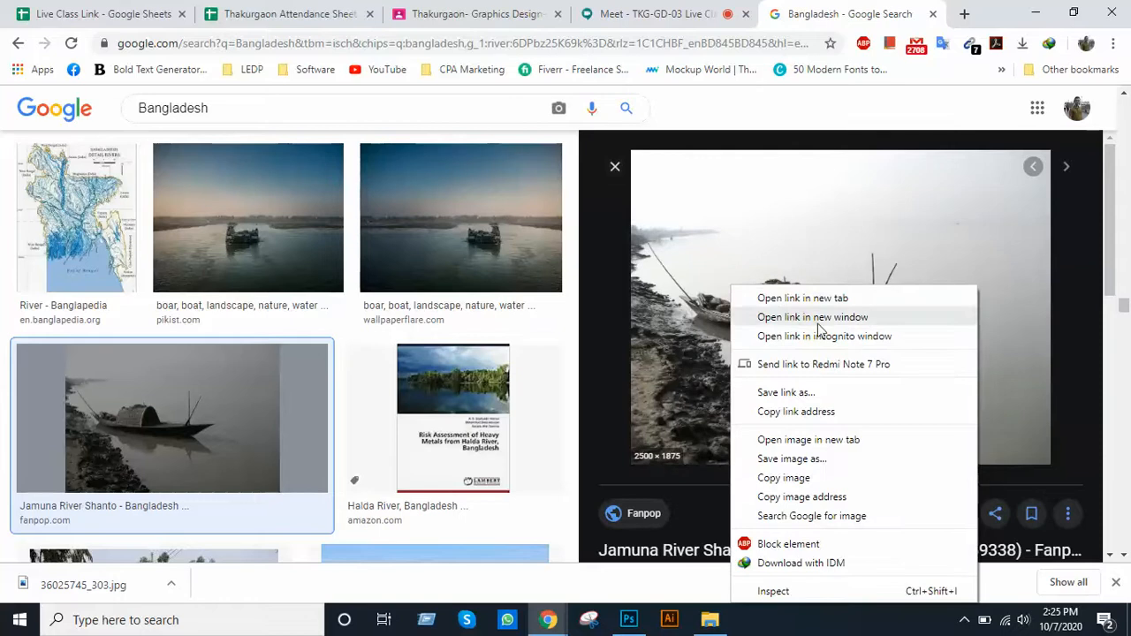
pyautogui.click(825, 463)
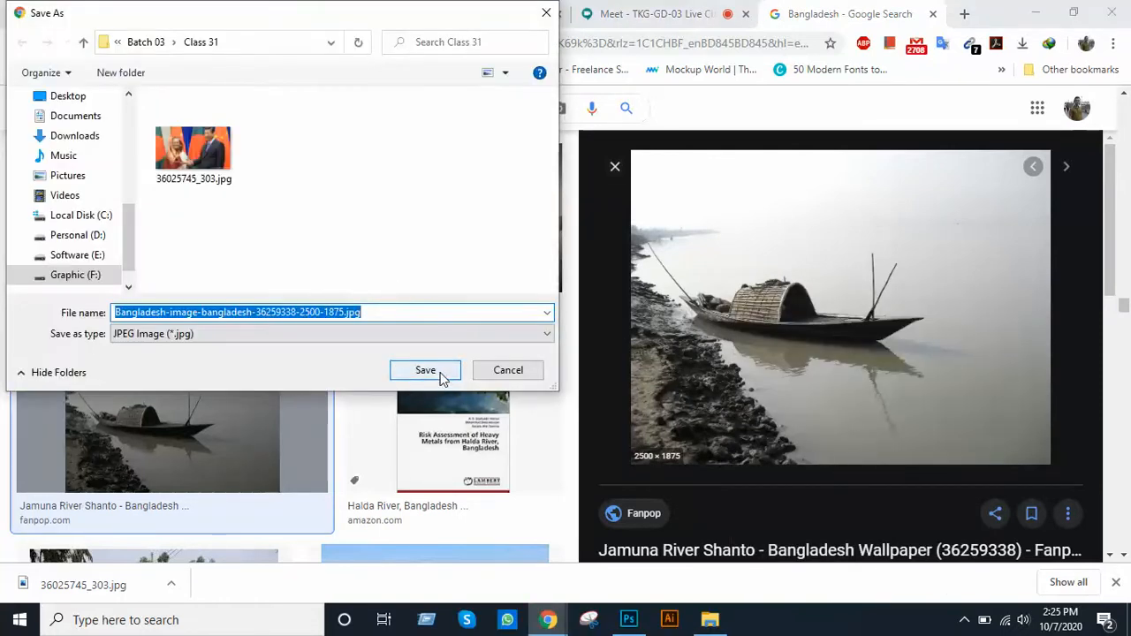
pyautogui.click(440, 372)
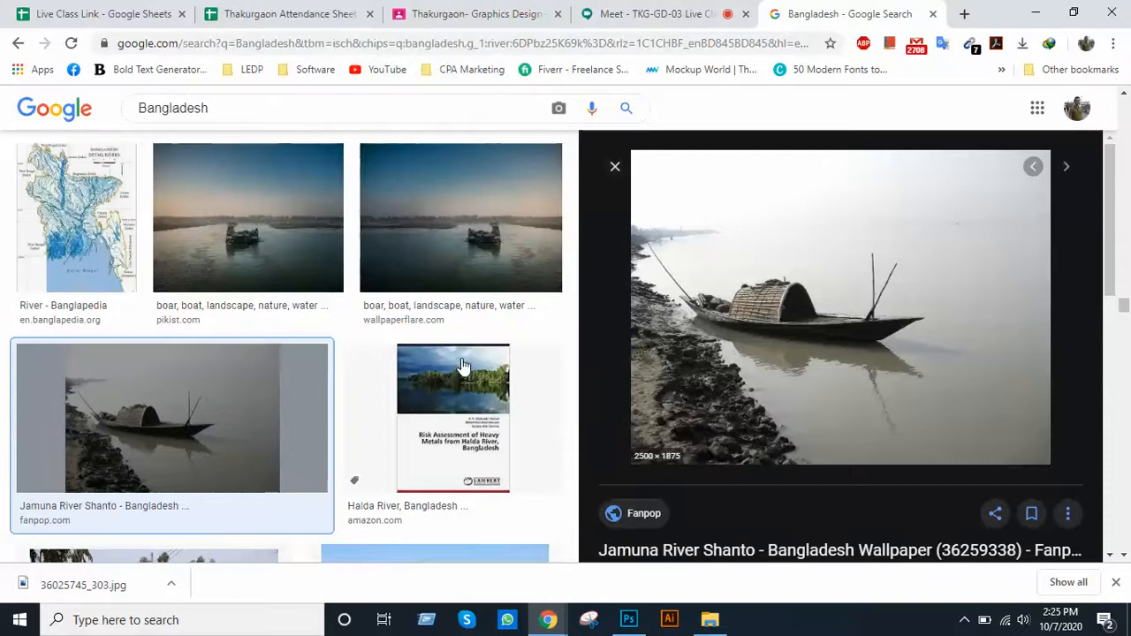
# Look over the Padma River photo preview and close the Bangladesh image search tab.
pyautogui.click(616, 167)
pyautogui.scroll(-1, 793, 262)
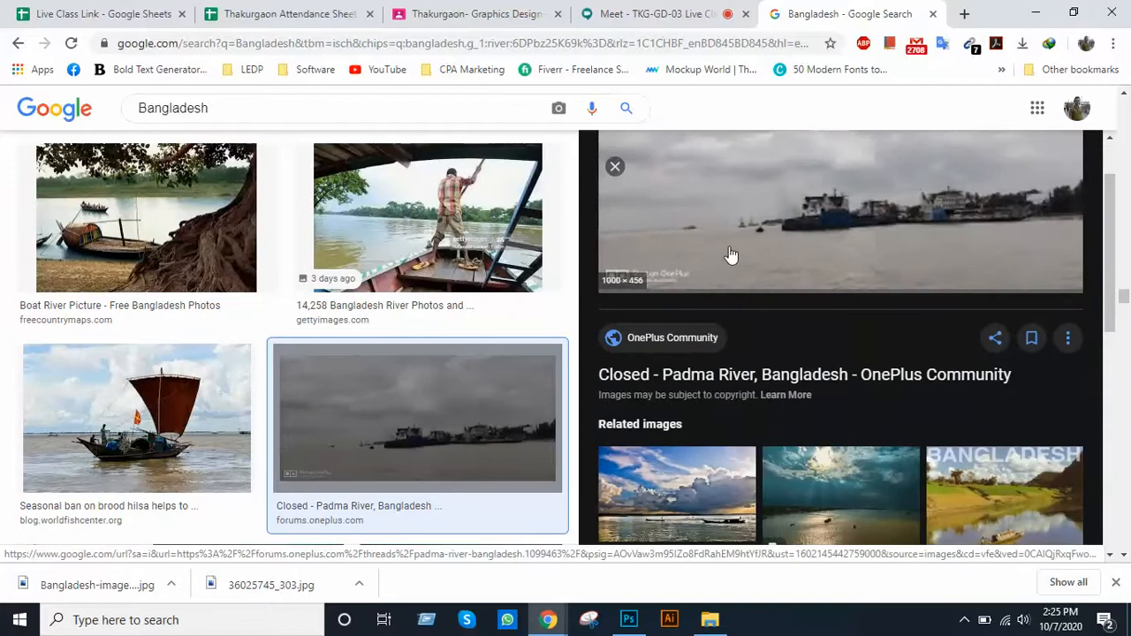
pyautogui.scroll(-1, 775, 242)
pyautogui.scroll(2, 803, 238)
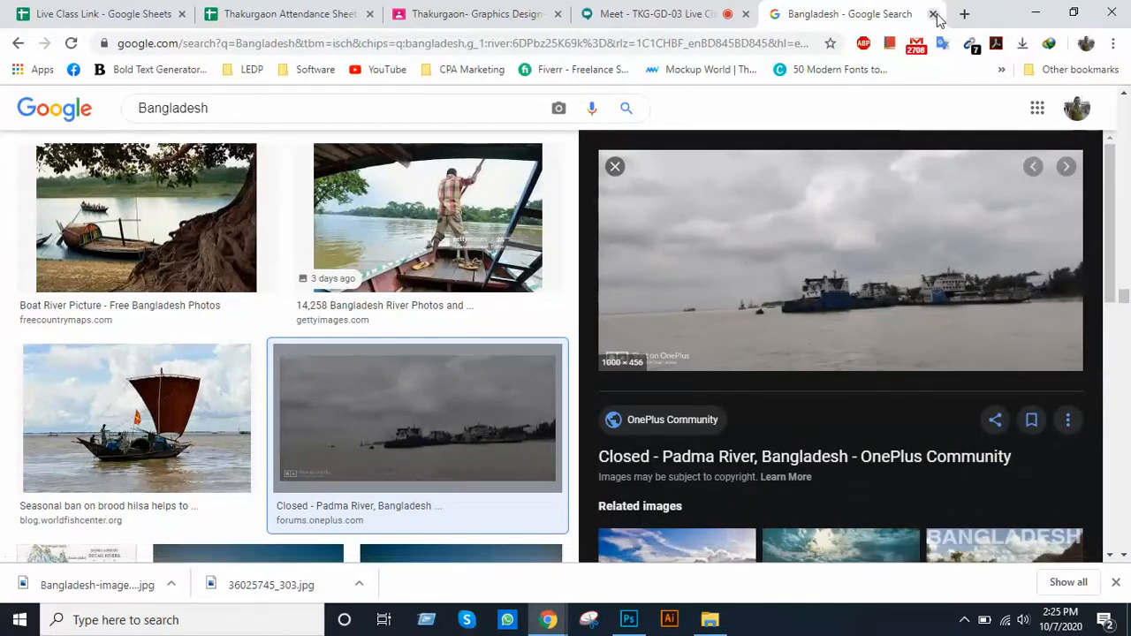
pyautogui.click(933, 14)
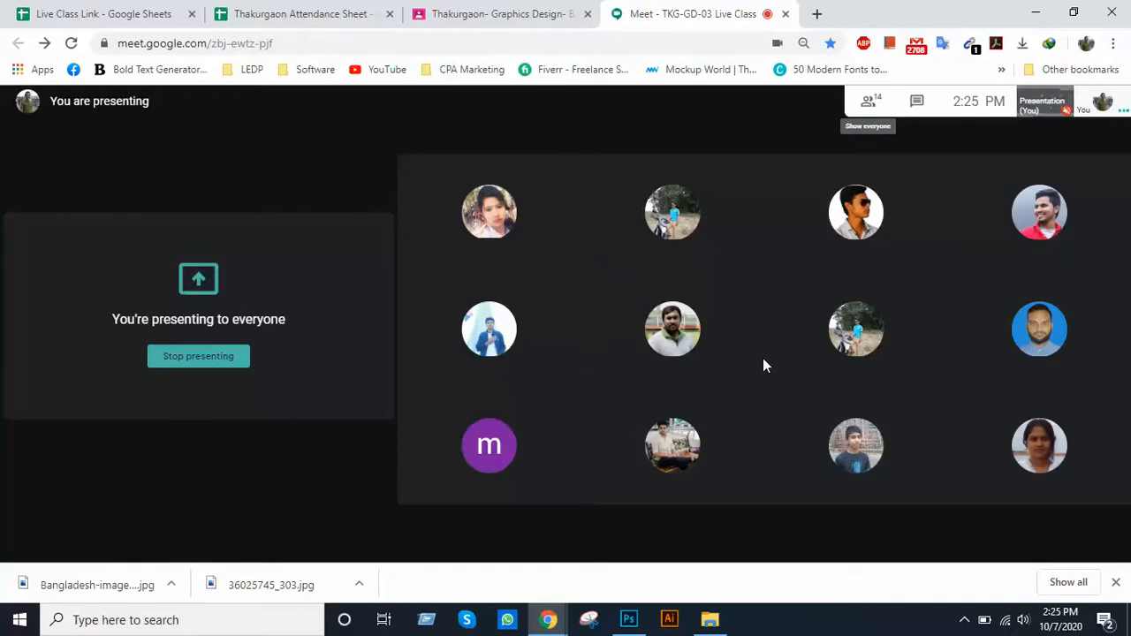
# Launch Illustrator and return to the Meet call in Chrome.
pyautogui.click(679, 619)
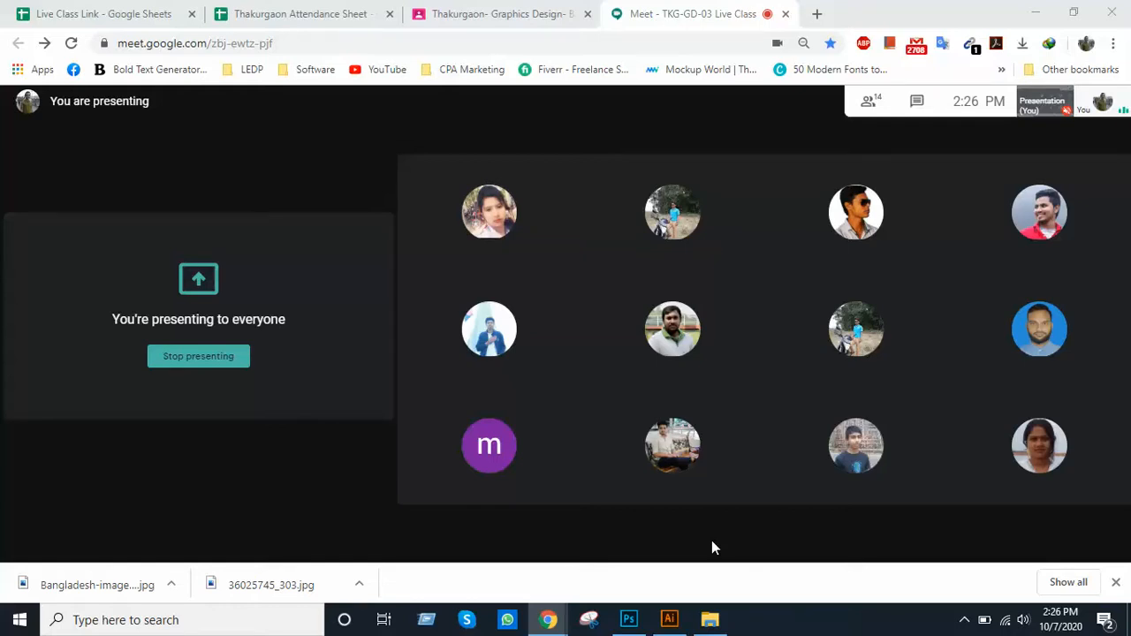
pyautogui.click(670, 619)
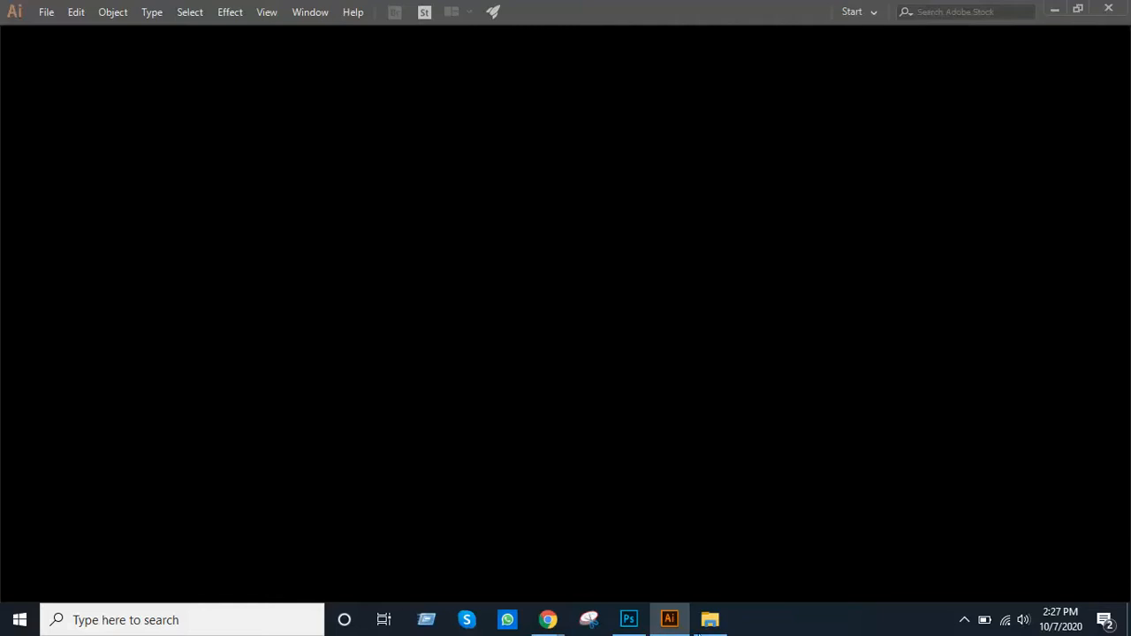
pyautogui.moveTo(548, 622)
pyautogui.click(541, 577)
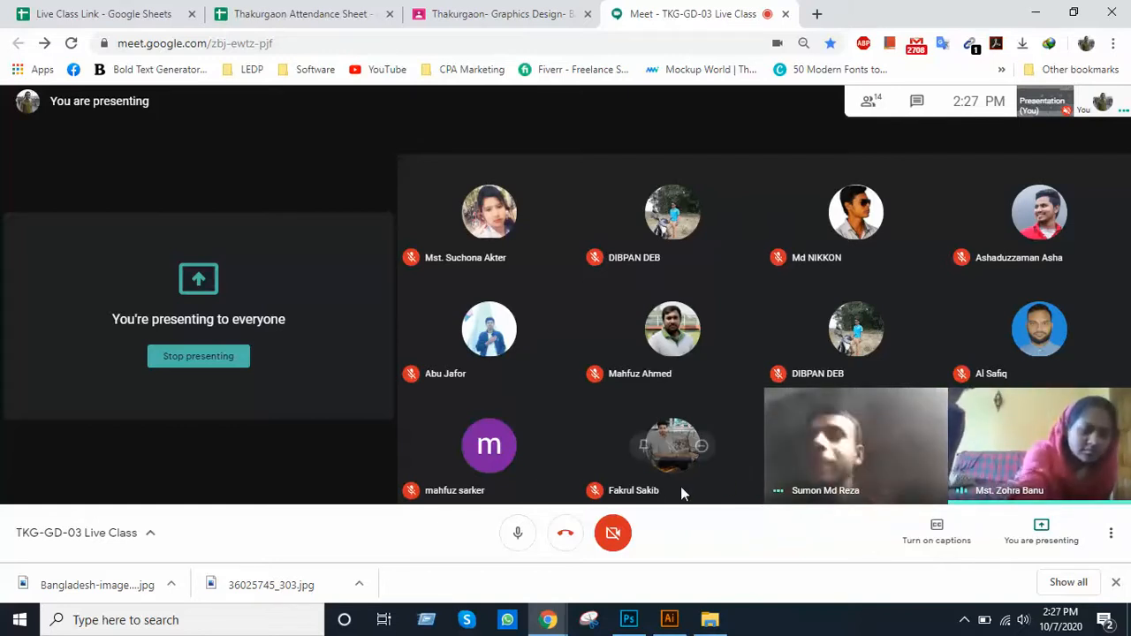
# Mute the two participants with live microphones for everyone in the Meet call.
pyautogui.moveTo(839, 462)
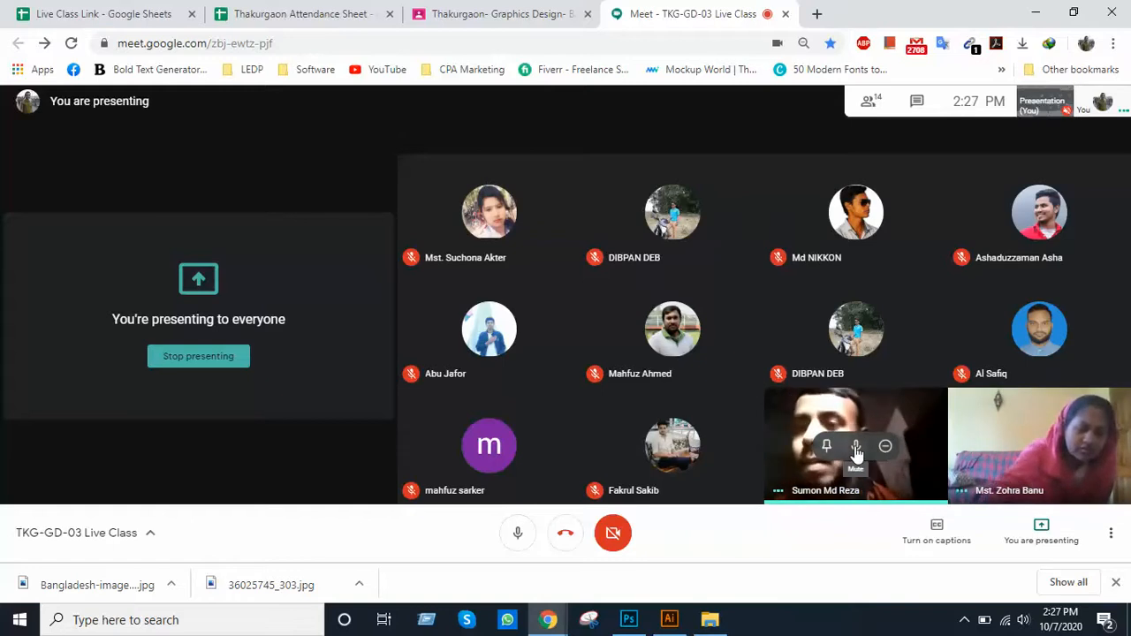
pyautogui.click(856, 447)
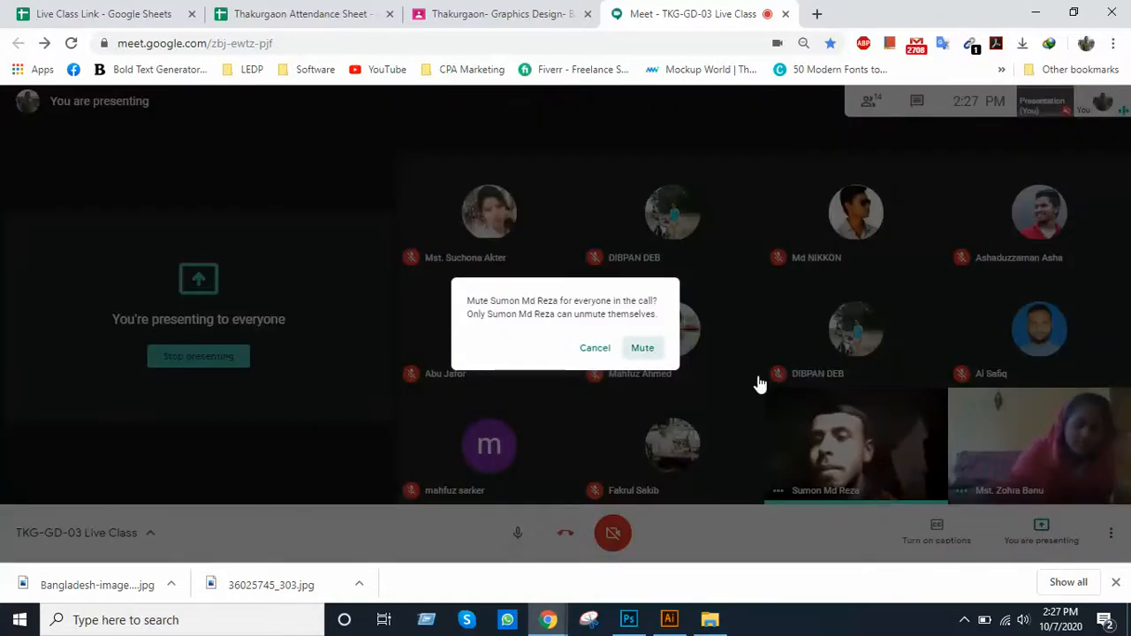
pyautogui.click(654, 351)
pyautogui.click(1039, 448)
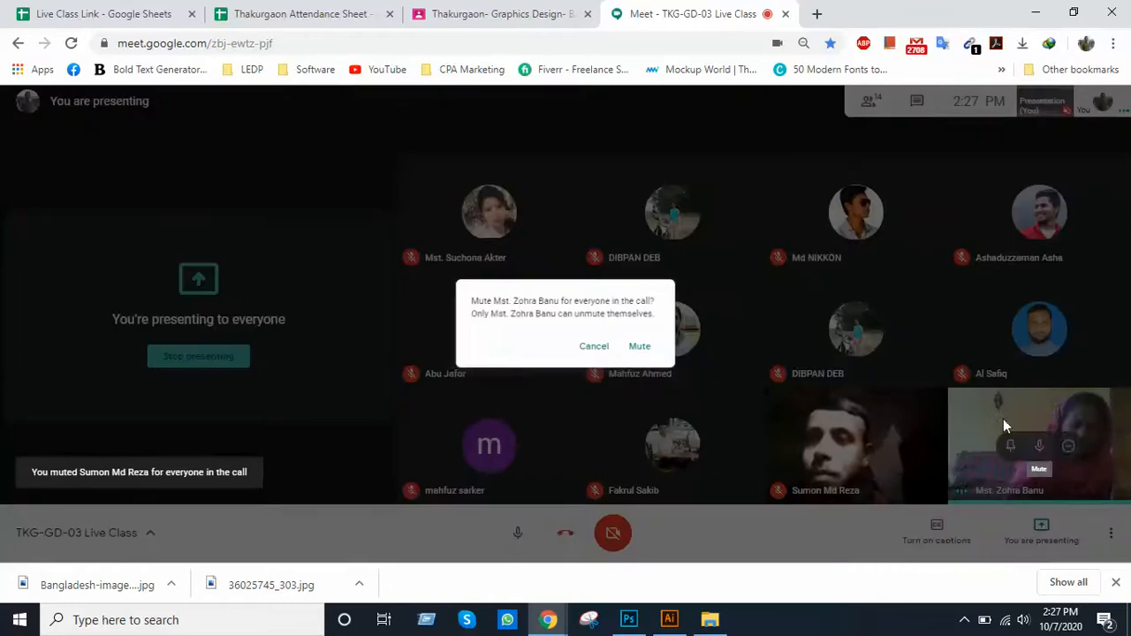
pyautogui.click(643, 349)
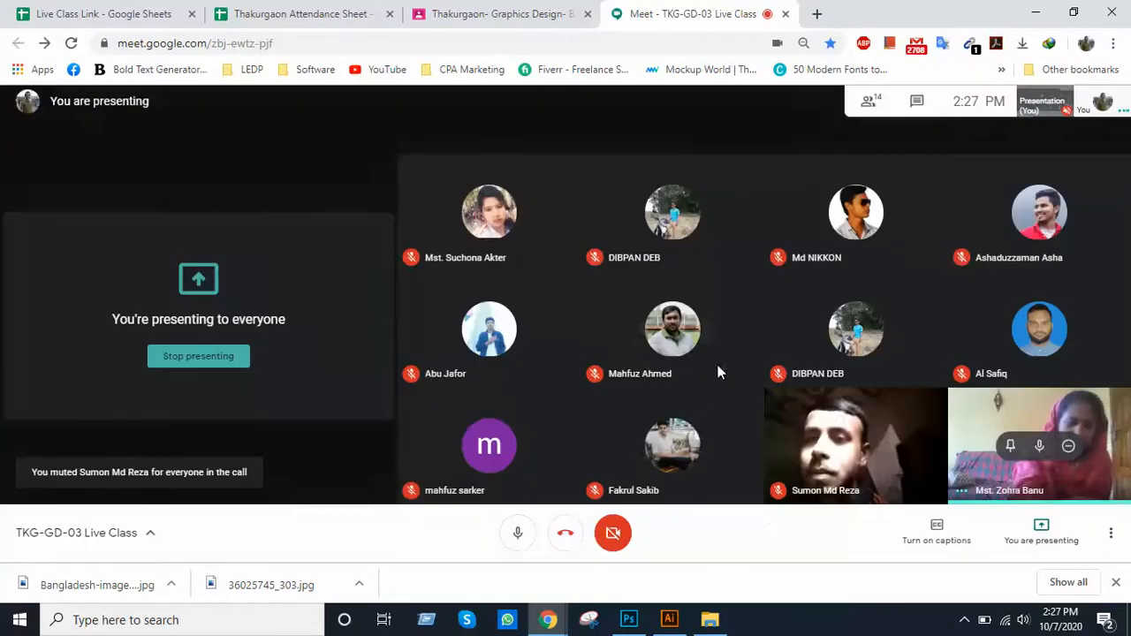
# Switch to Photoshop and open Boat.psd from the recent files.
pyautogui.click(964, 620)
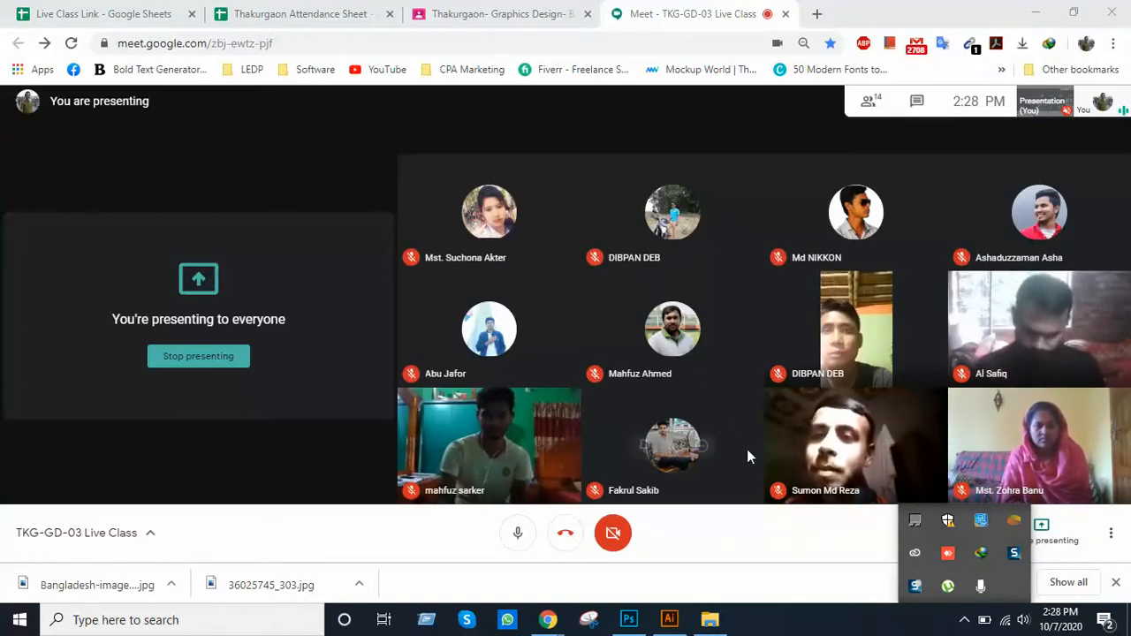
pyautogui.click(644, 611)
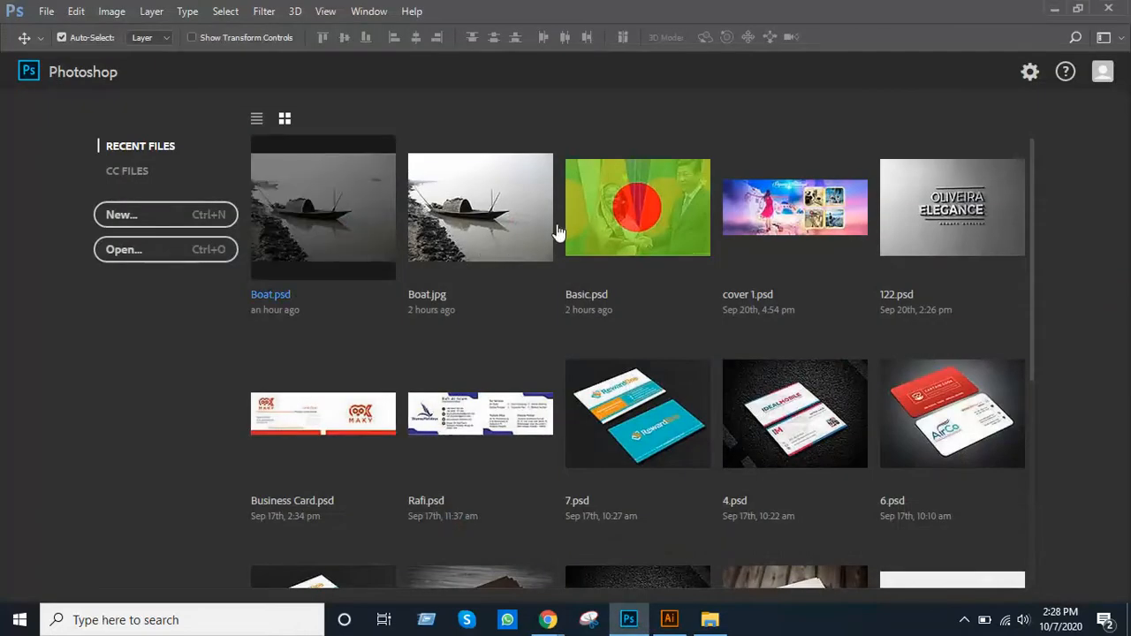
pyautogui.click(328, 253)
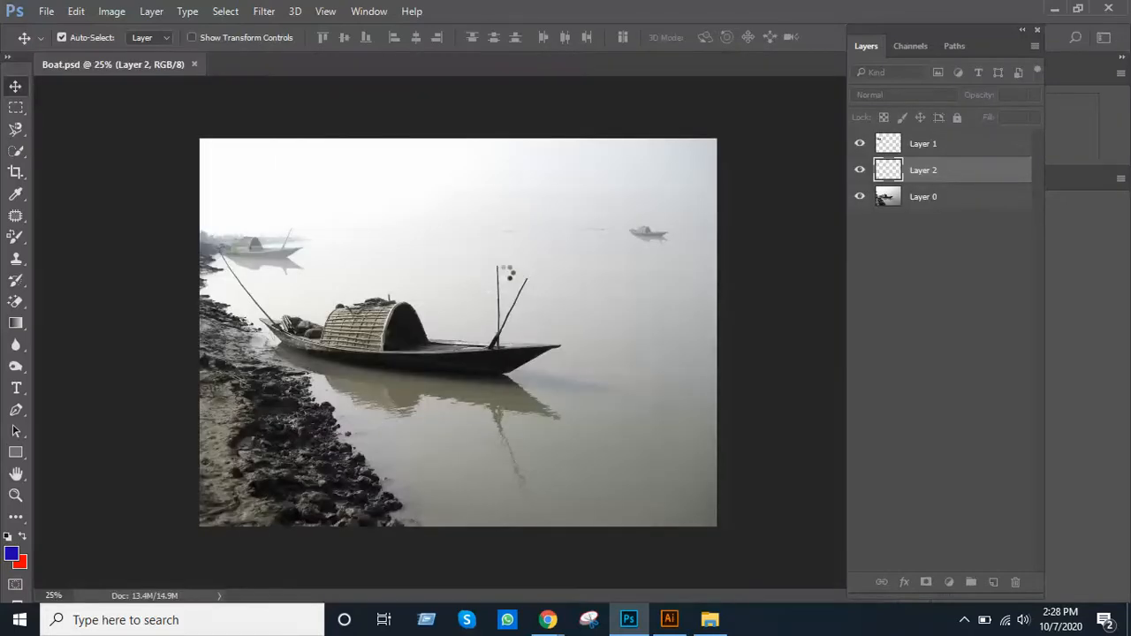
# Examine the boat's deck edge, hull and waterline in Boat.psd at up to 400% magnification and close the document.
pyautogui.click(453, 306)
pyautogui.click(454, 306)
pyautogui.click(454, 305)
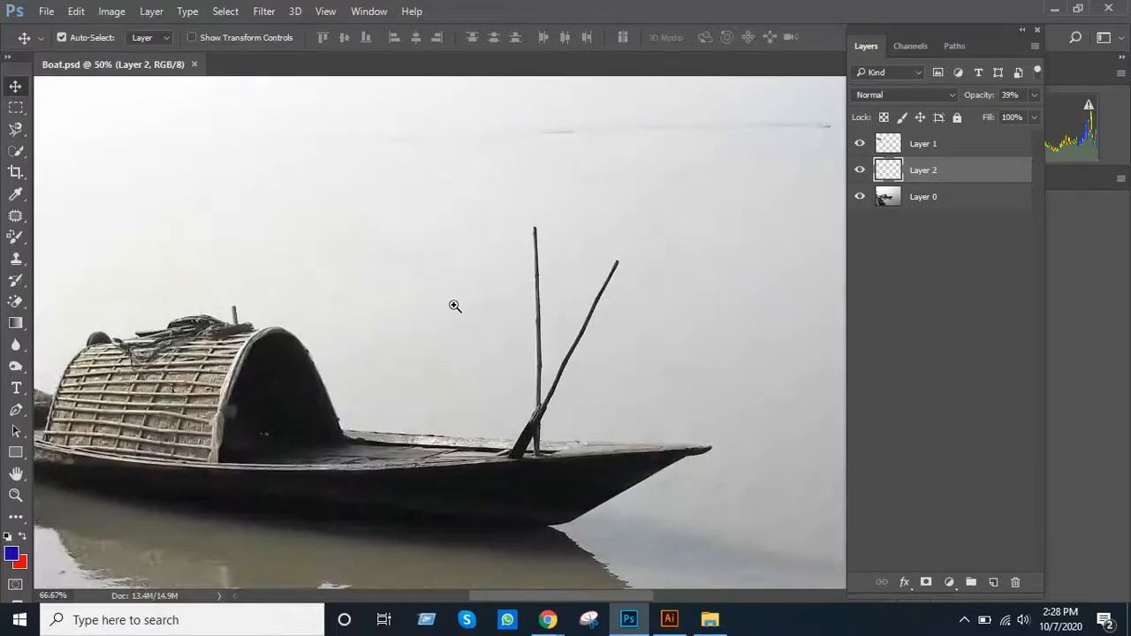
pyautogui.click(454, 306)
pyautogui.click(454, 306)
pyautogui.click(454, 306)
pyautogui.click(454, 306)
pyautogui.moveTo(436, 407); pyautogui.dragTo(552, 190)
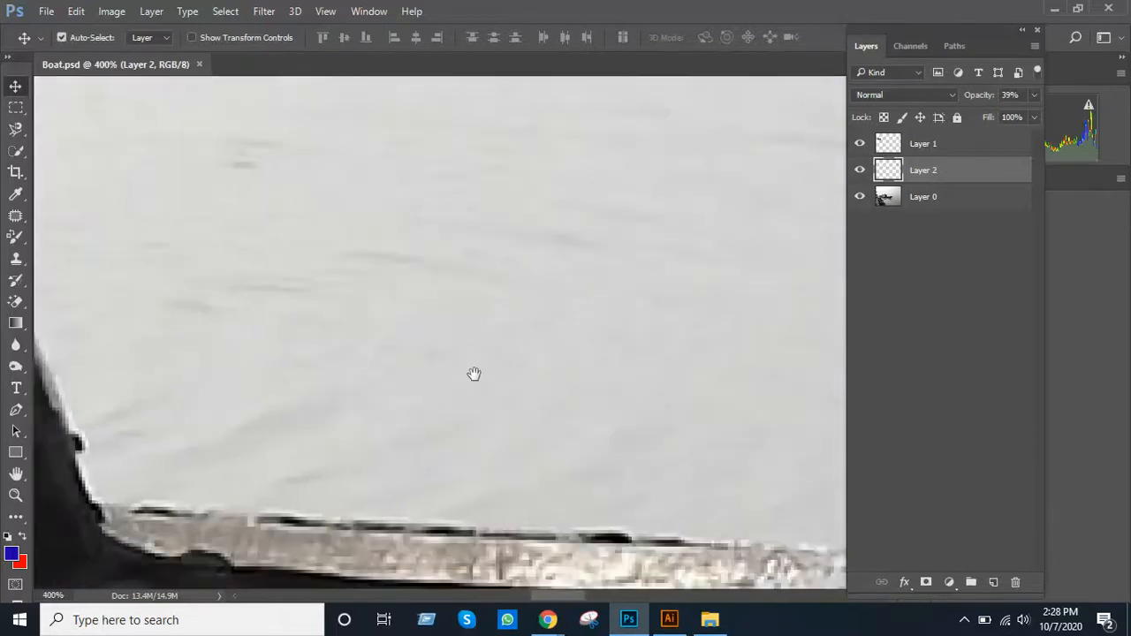
pyautogui.keyDown('alt'); pyautogui.click(474, 374); pyautogui.keyUp('alt')
pyautogui.moveTo(452, 406); pyautogui.dragTo(437, 251)
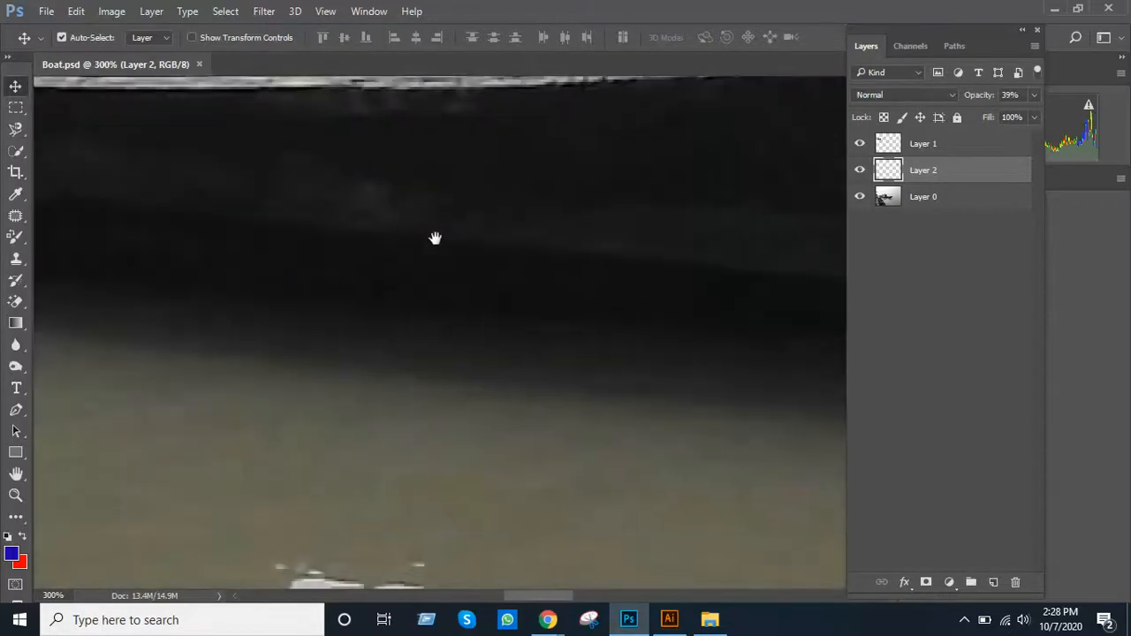
pyautogui.press('w')
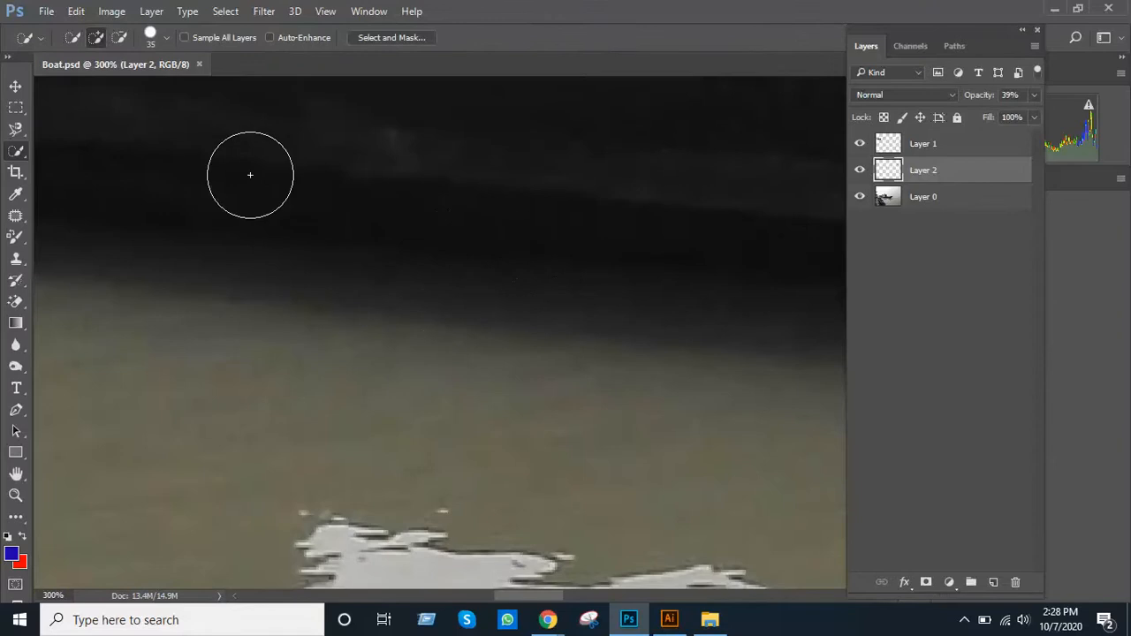
pyautogui.click(199, 64)
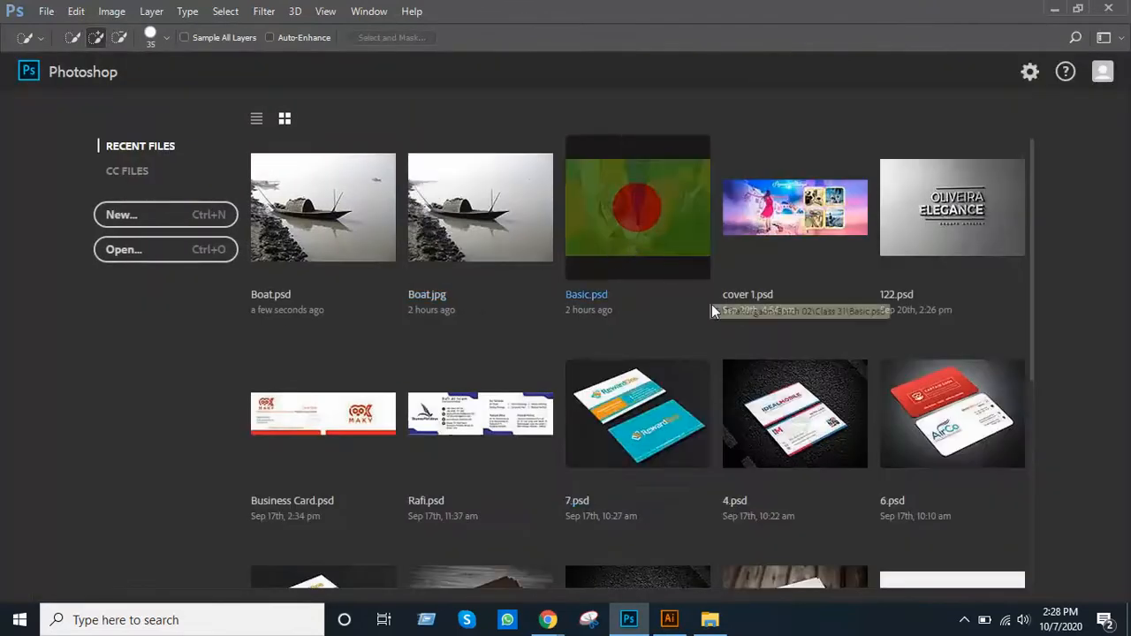
# Open 36025745_303.jpg from the Thakurgaon Batch 03 Class 31 folder in Photoshop.
pyautogui.click(45, 12)
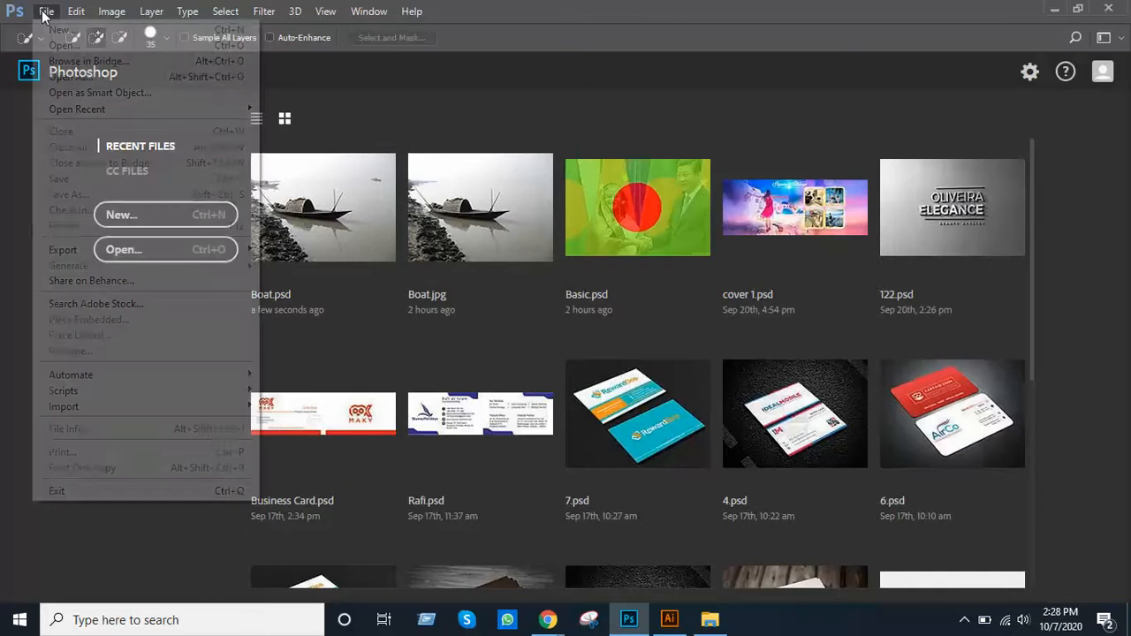
pyautogui.click(62, 46)
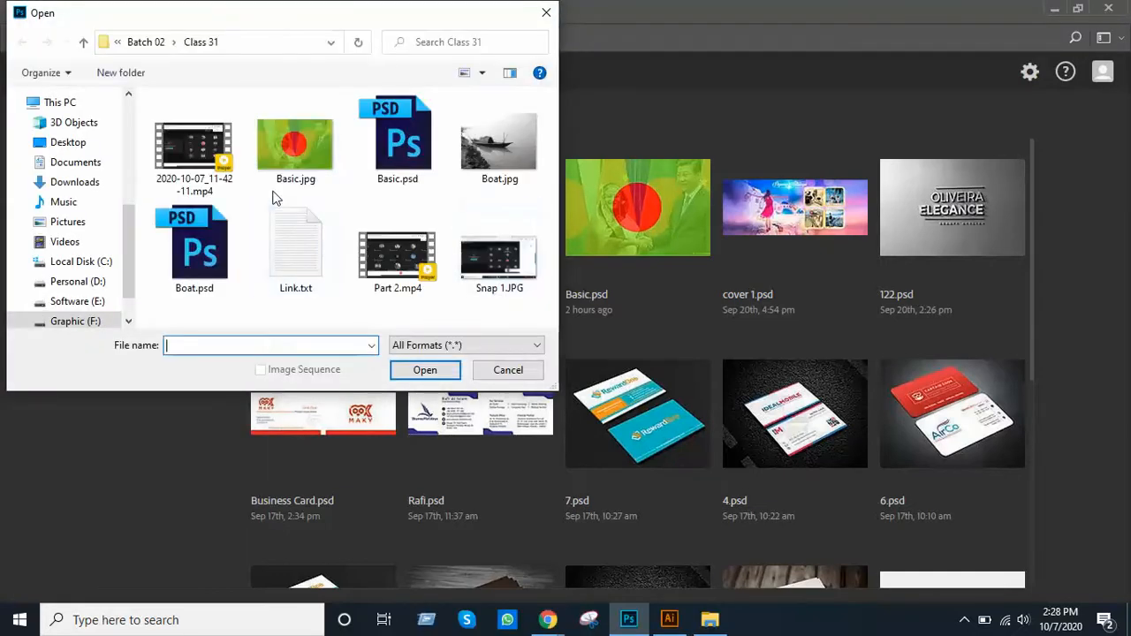
pyautogui.click(120, 44)
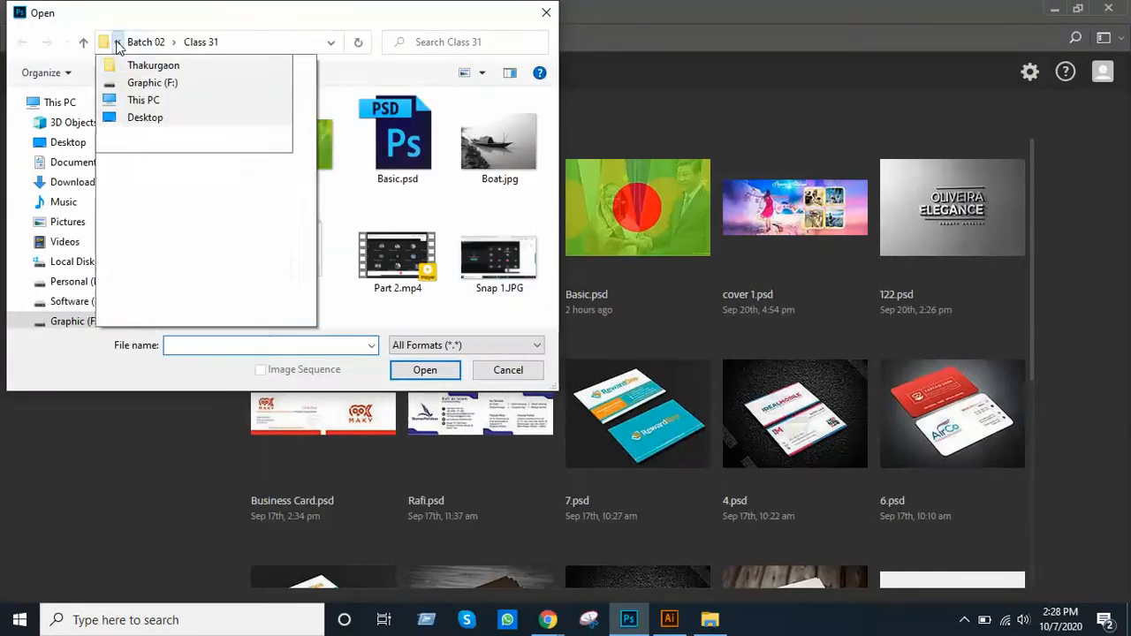
pyautogui.click(128, 66)
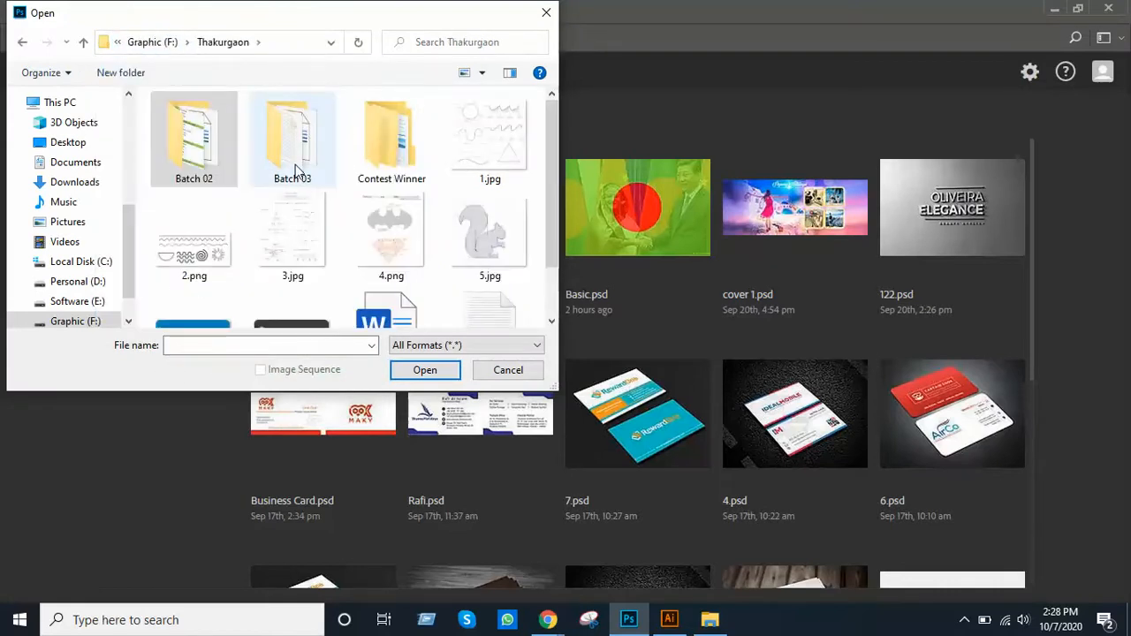
pyautogui.click(297, 170)
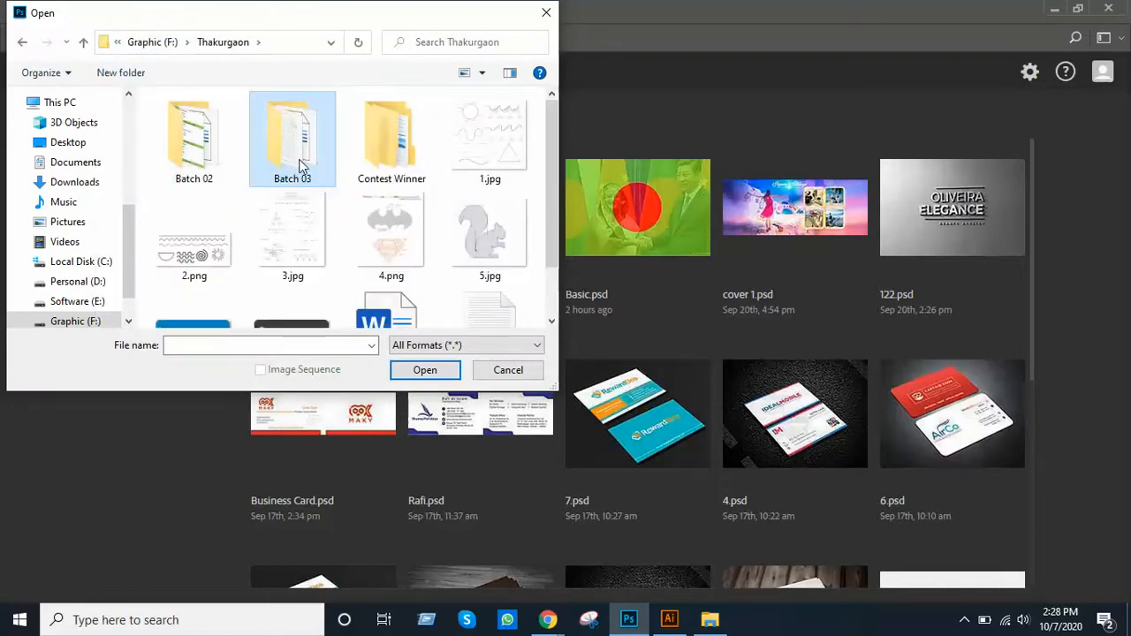
pyautogui.doubleClick(299, 165)
pyautogui.scroll(-7, 298, 164)
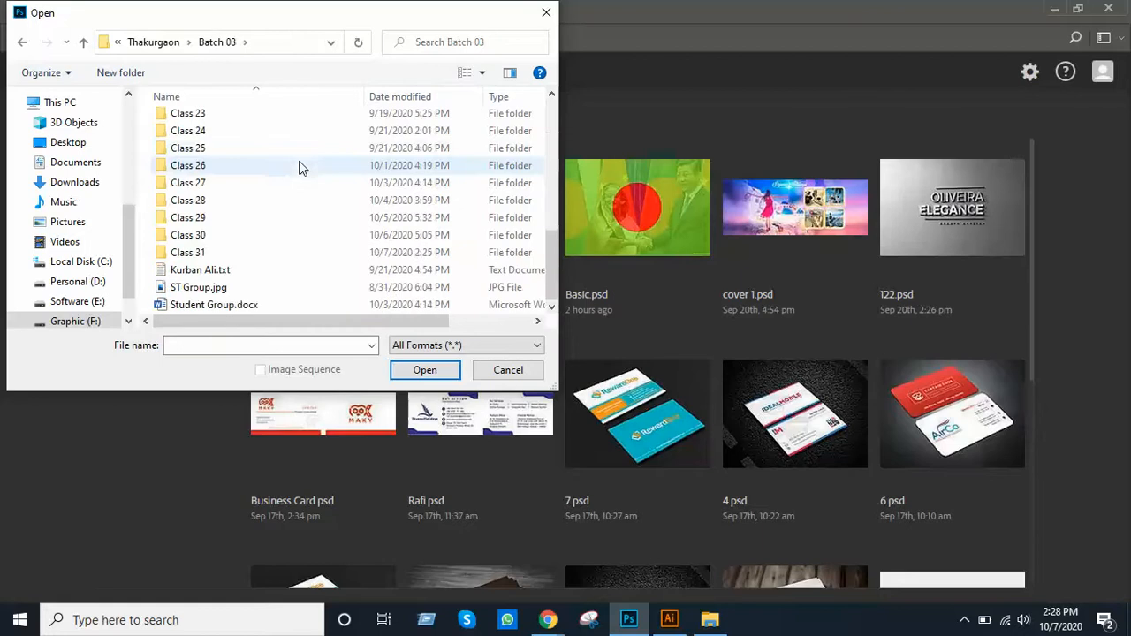
pyautogui.doubleClick(275, 252)
pyautogui.doubleClick(217, 154)
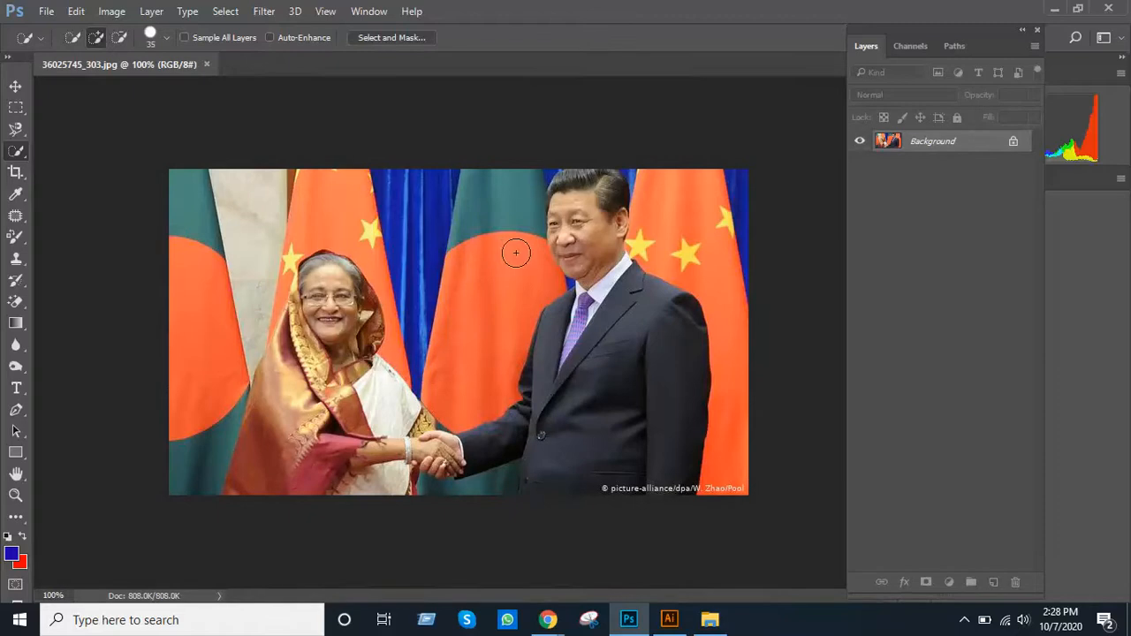
# Select the red circle of the middle flag with the Quick Selection tool and clear the selection.
pyautogui.moveTo(540, 266); pyautogui.dragTo(563, 268)
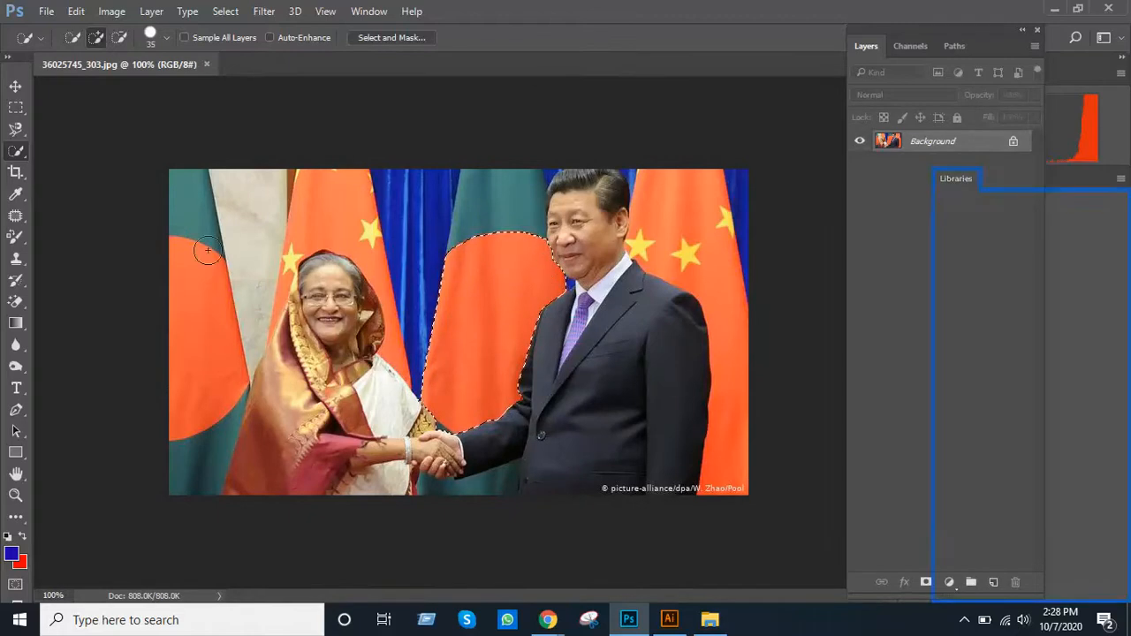
pyautogui.click(16, 89)
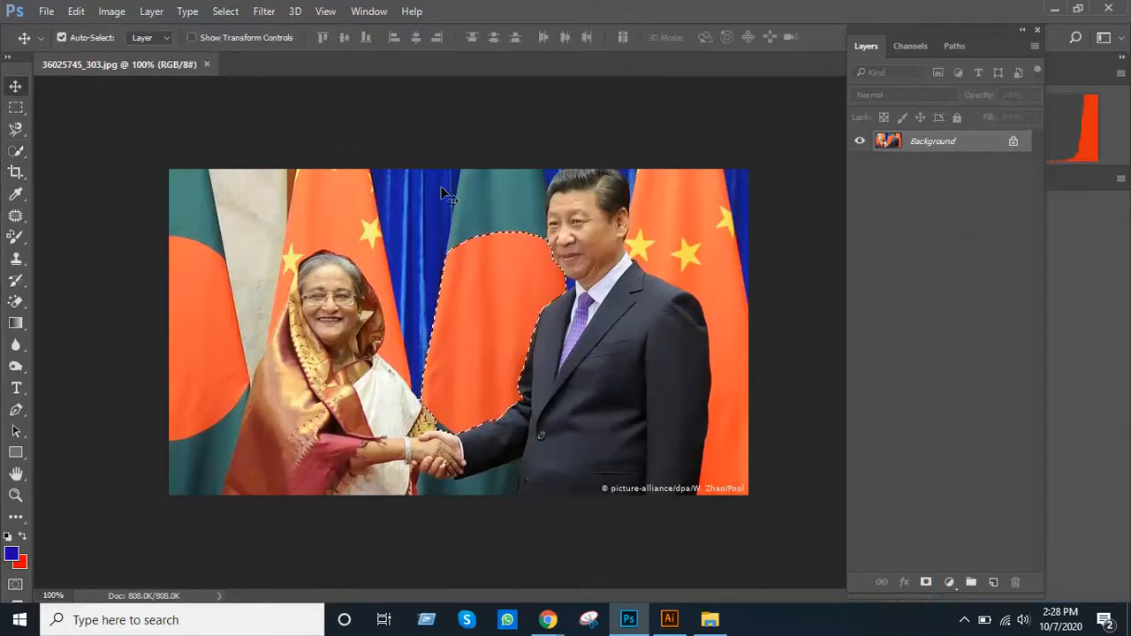
pyautogui.hotkey('ctrl', 'd')
# Examine the individual pixels along the edge of the suited man's ear at 3200% magnification.
pyautogui.keyDown('ctrl'); pyautogui.keyDown('space'); pyautogui.click(579, 281); pyautogui.keyUp('space'); pyautogui.keyUp('ctrl')
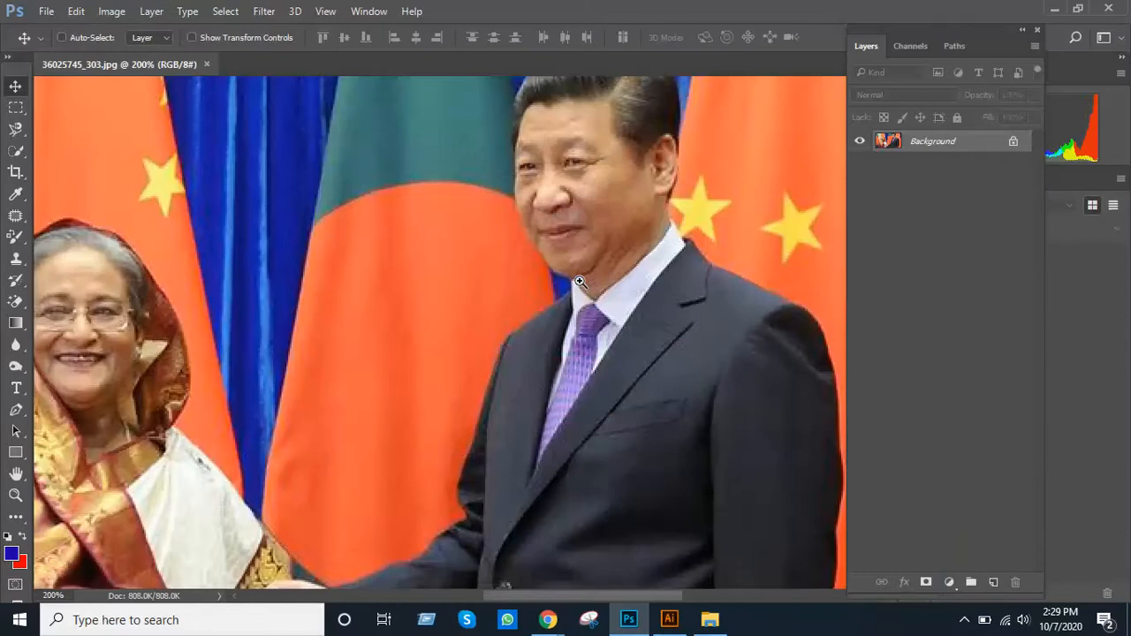
pyautogui.keyDown('ctrl'); pyautogui.keyDown('space'); pyautogui.click(579, 281); pyautogui.keyUp('space'); pyautogui.keyUp('ctrl')
pyautogui.keyDown('ctrl'); pyautogui.keyDown('space'); pyautogui.click(428, 374); pyautogui.keyUp('space'); pyautogui.keyUp('ctrl')
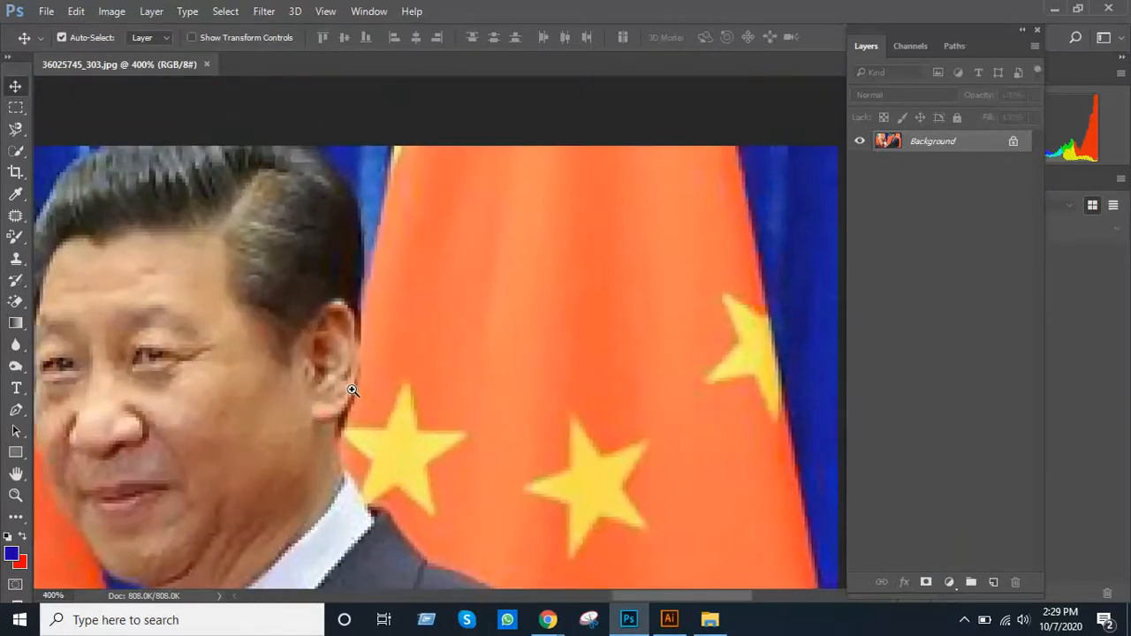
pyautogui.keyDown('ctrl'); pyautogui.keyDown('space'); pyautogui.click(352, 390); pyautogui.keyUp('space'); pyautogui.keyUp('ctrl')
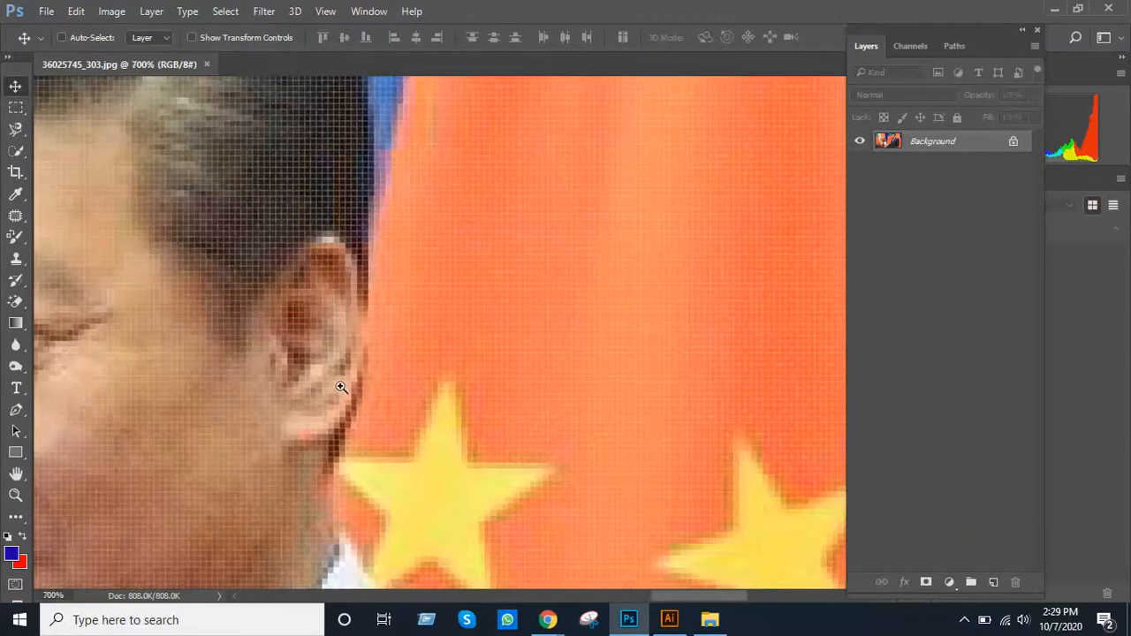
pyautogui.keyDown('ctrl'); pyautogui.click(341, 387); pyautogui.keyUp('ctrl')
pyautogui.keyDown('ctrl'); pyautogui.click(342, 386); pyautogui.keyUp('ctrl')
pyautogui.keyDown('ctrl'); pyautogui.click(313, 368); pyautogui.keyUp('ctrl')
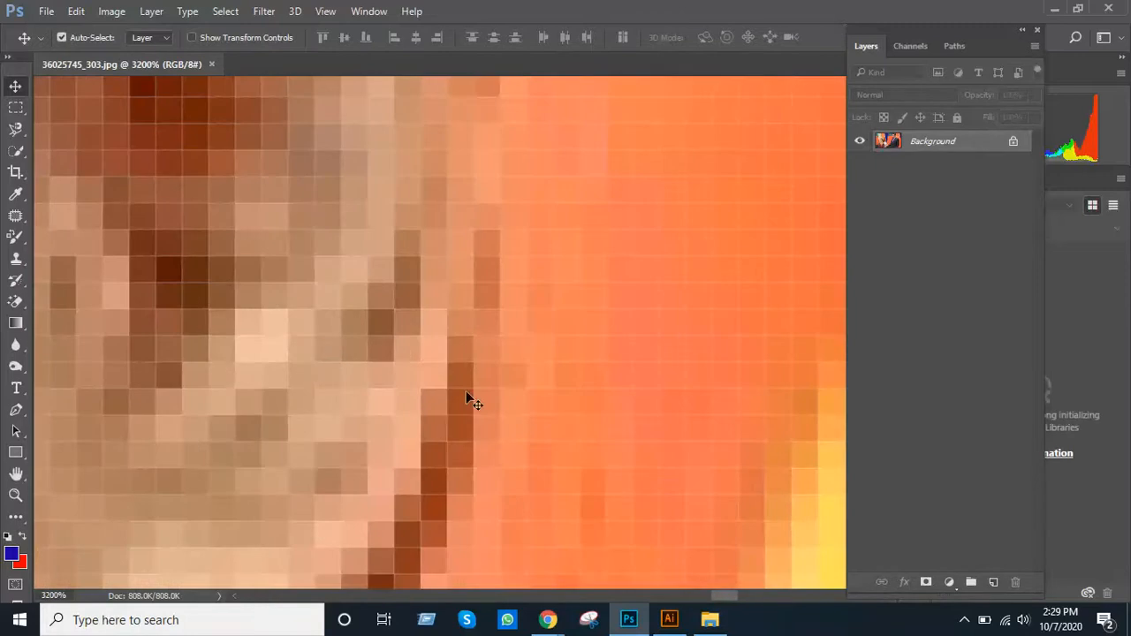
# Admit the waiting participant to the Google Meet class and return to the photo in Photoshop.
pyautogui.hotkey('alt', 'Tab')
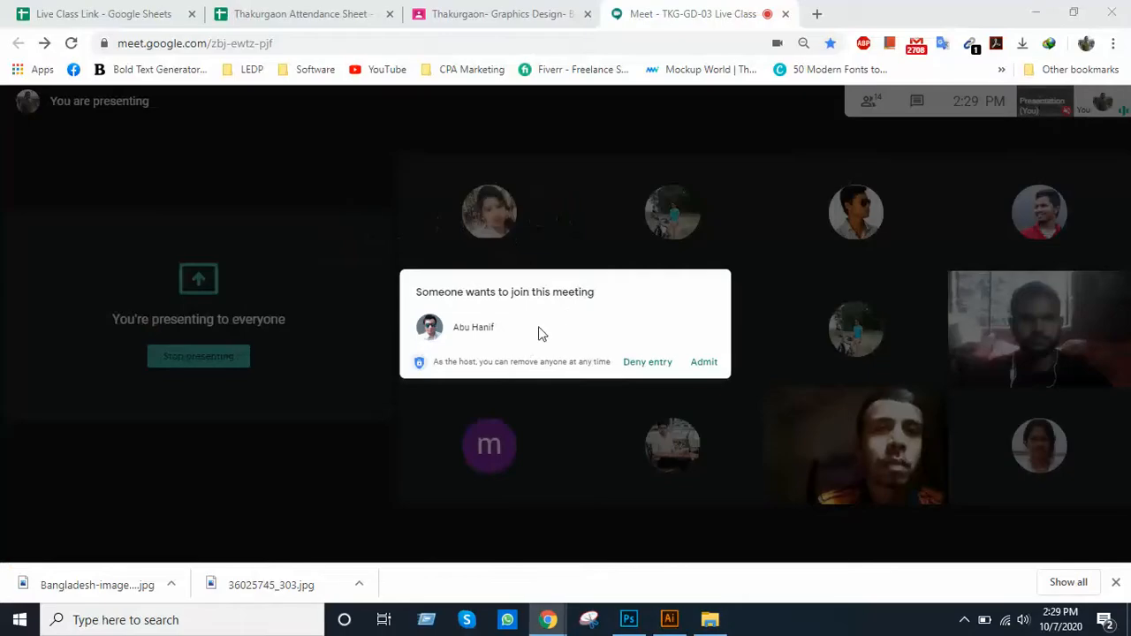
pyautogui.click(706, 365)
pyautogui.hotkey('alt', 'Tab')
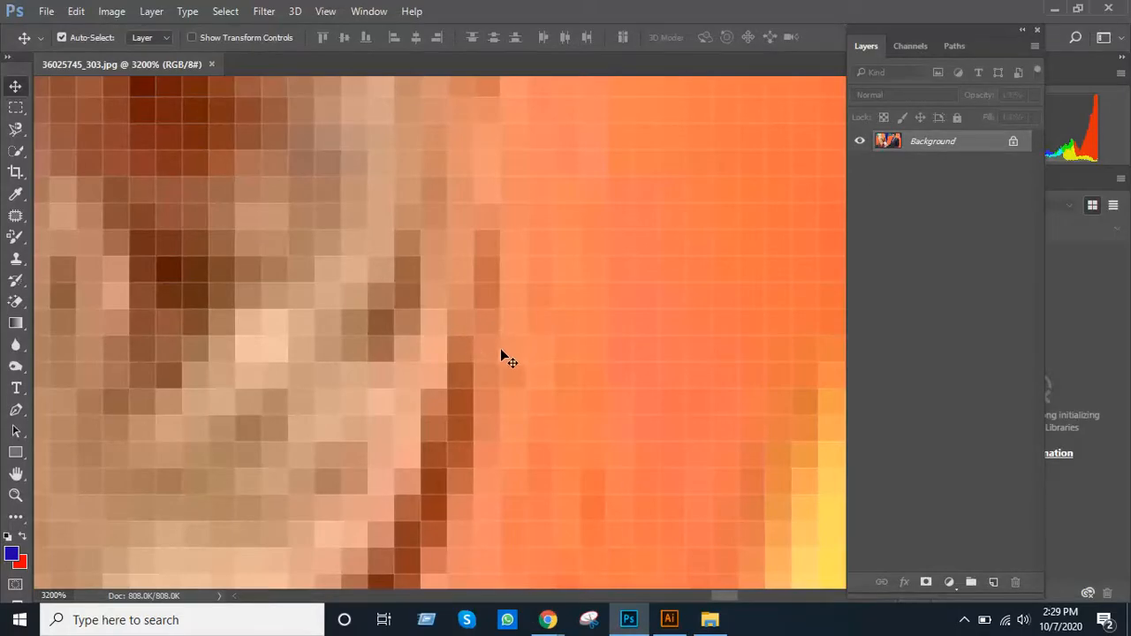
# Switch to Illustrator and create a portrait A4 document, 8.268 by 11.693 inches, in CMYK Color mode.
pyautogui.click(669, 619)
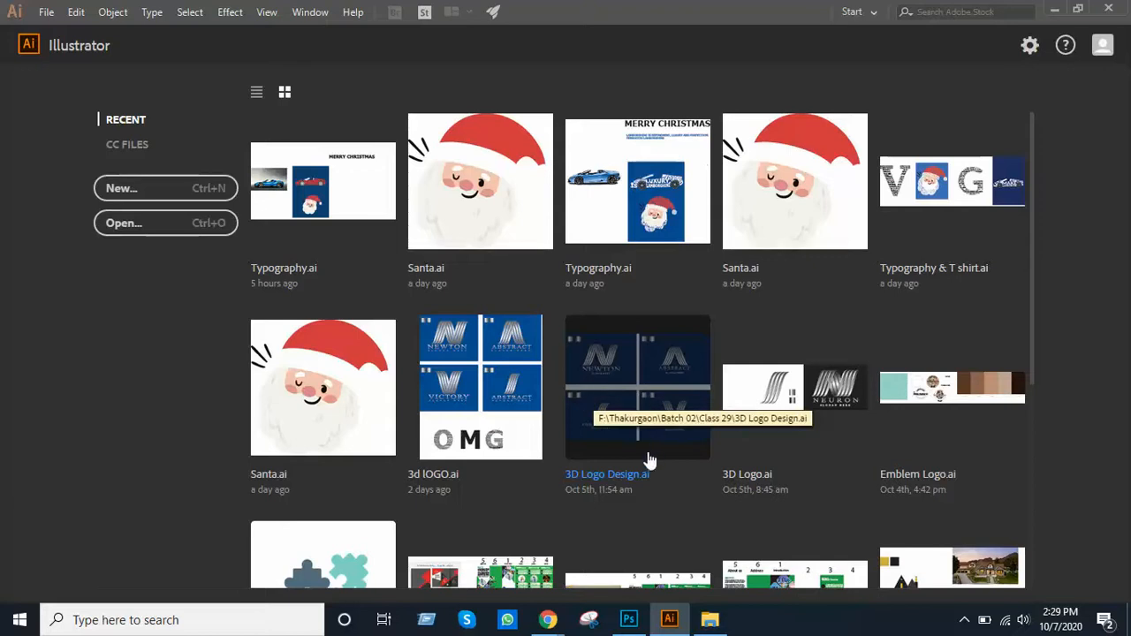
pyautogui.click(44, 16)
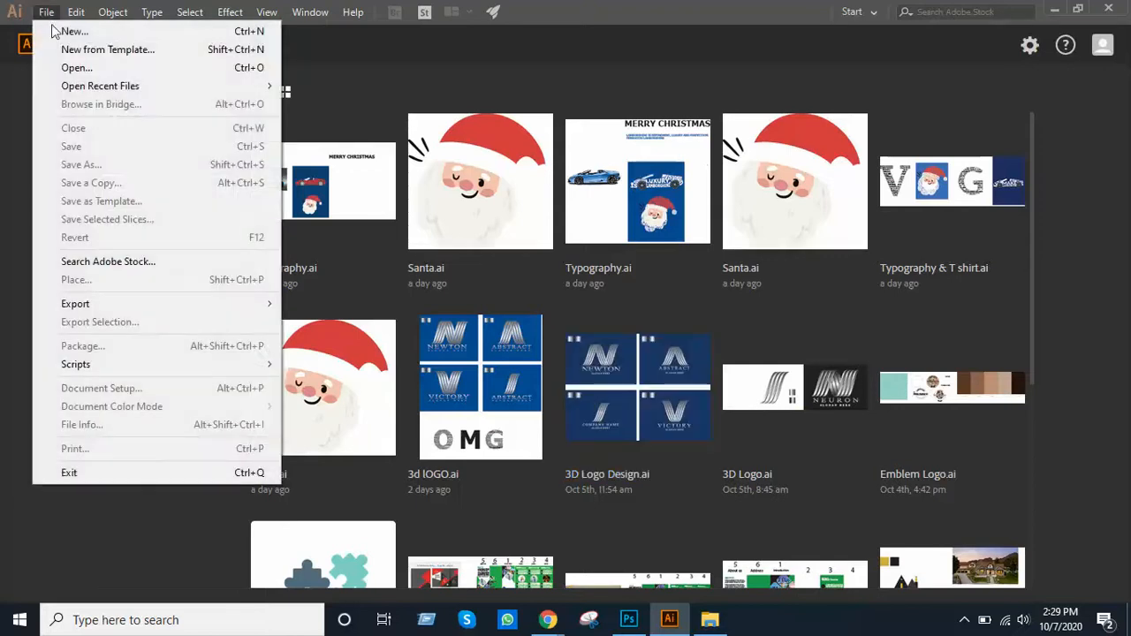
pyautogui.click(58, 36)
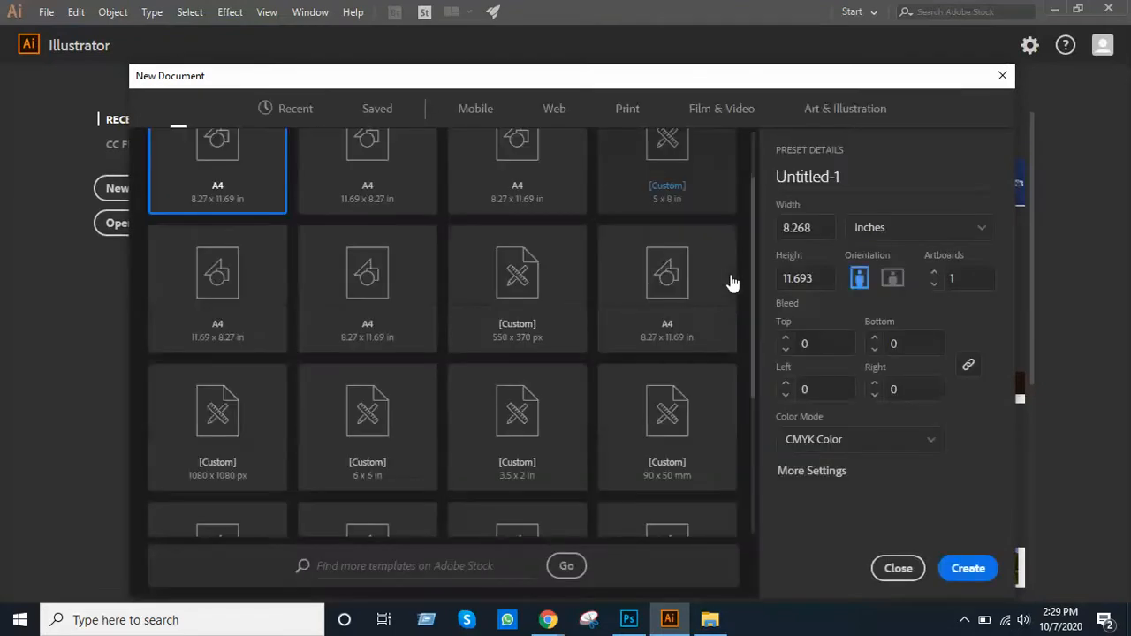
pyautogui.click(970, 570)
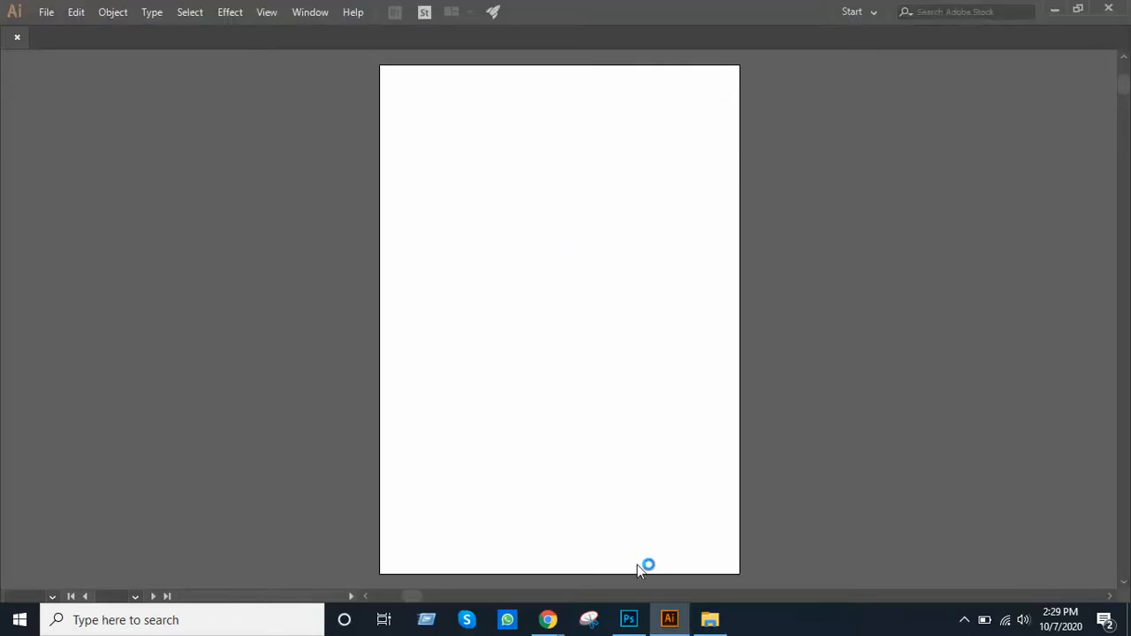
# Switch back to Photoshop and examine the suited man's face and both flags at 200% magnification.
pyautogui.click(628, 620)
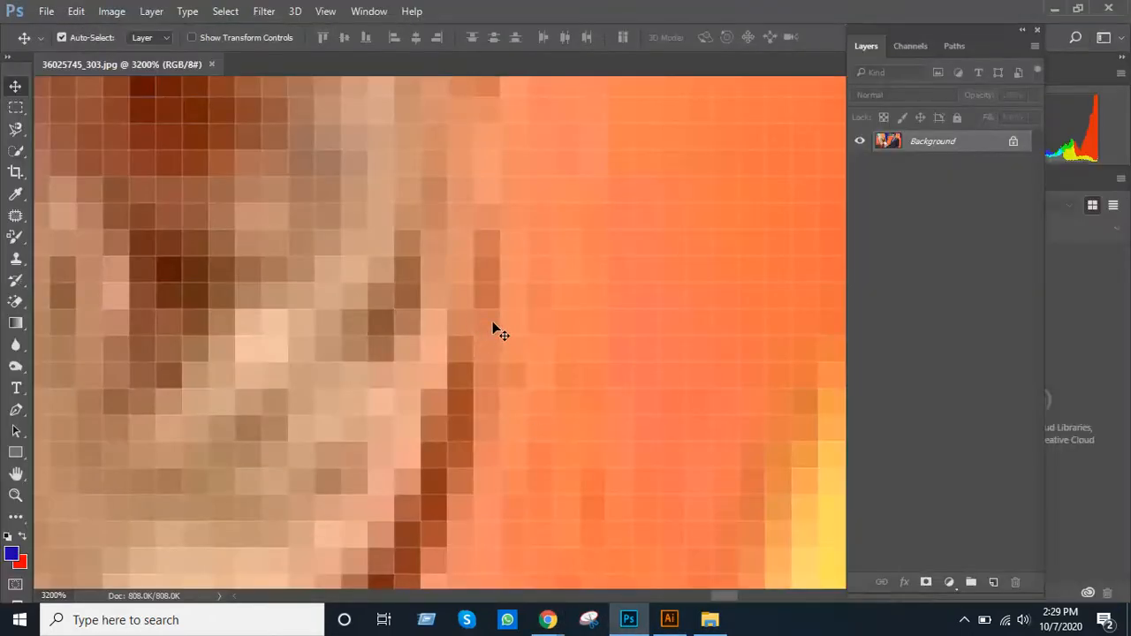
pyautogui.scroll(-5, 482, 318)
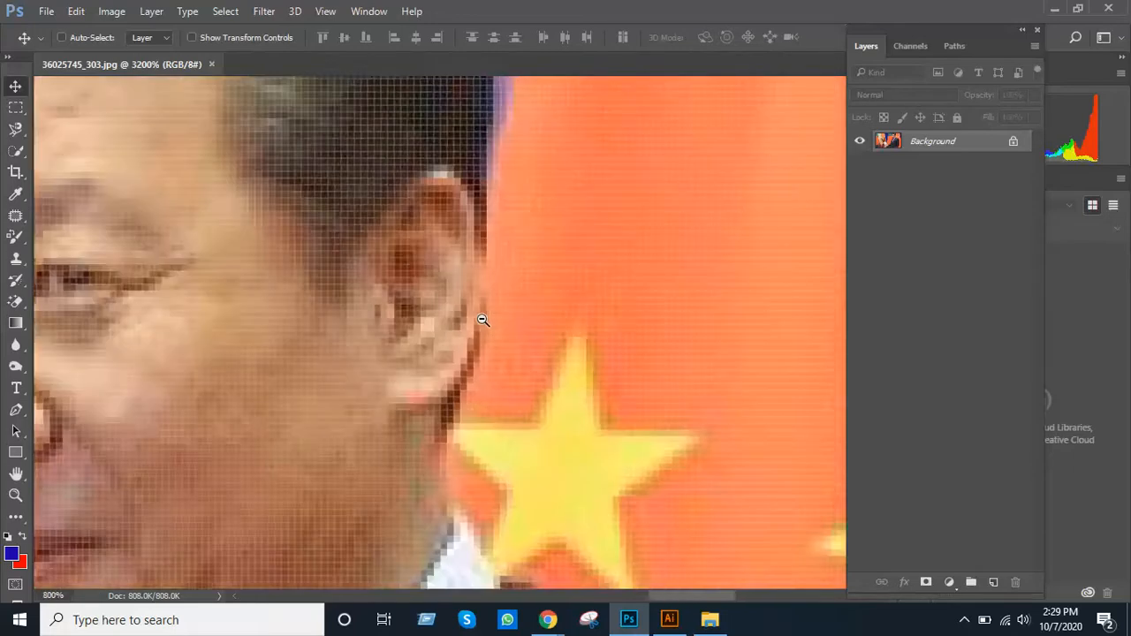
pyautogui.scroll(-4, 336, 334)
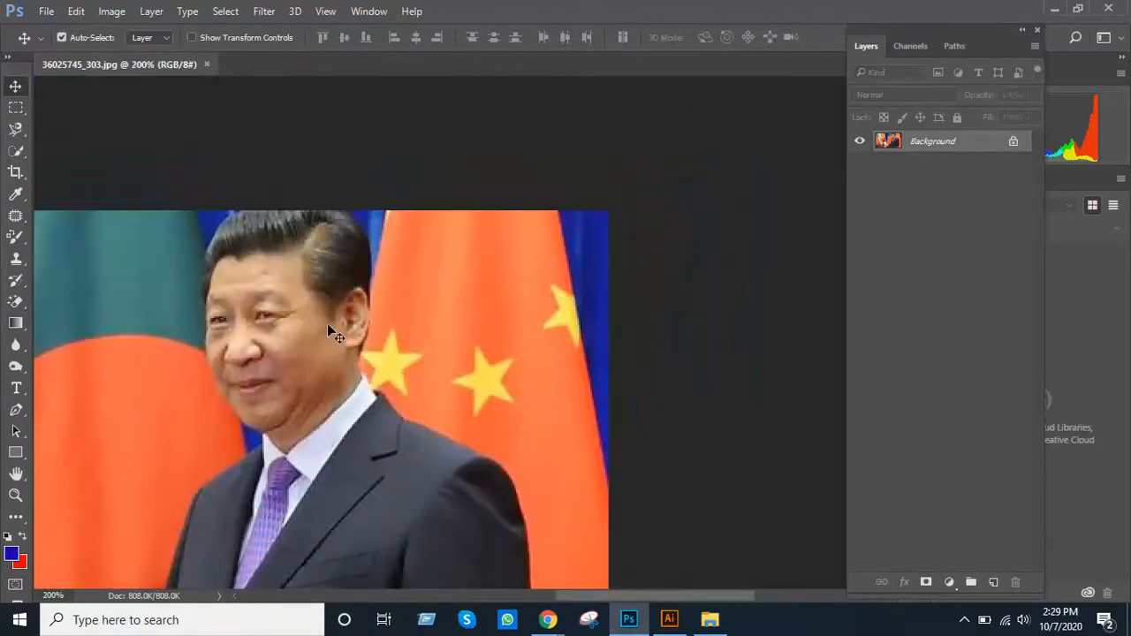
pyautogui.moveTo(327, 331); pyautogui.dragTo(546, 302)
# Draw a rectangle about 6.05 by 5.76 inches on the Illustrator artboard, with a black fill and no stroke.
pyautogui.hotkey('alt', 'Tab')
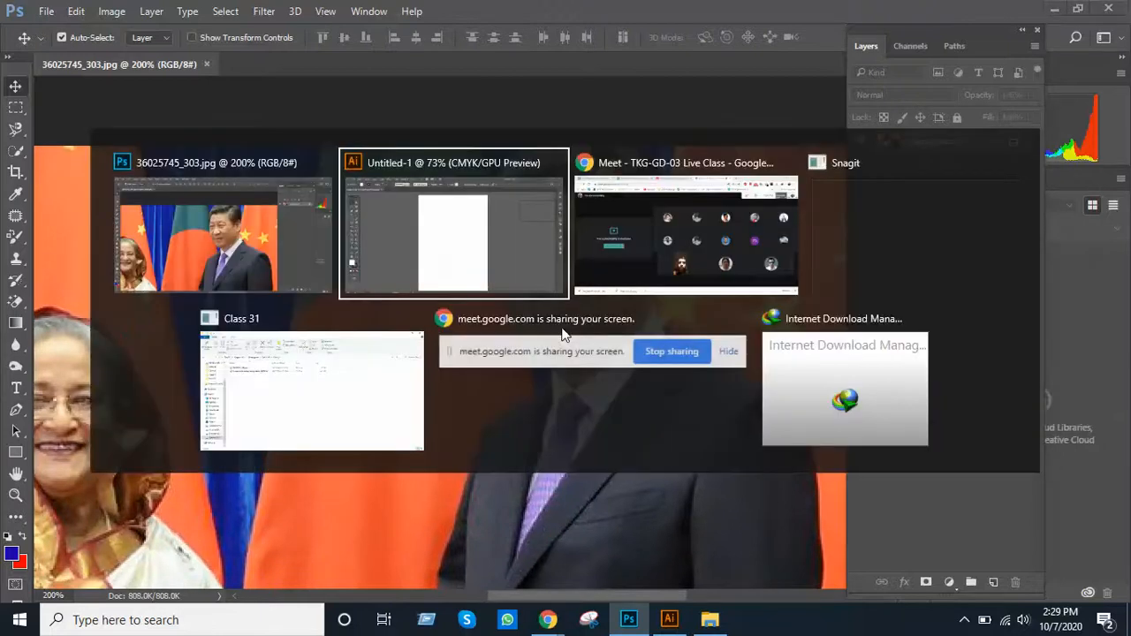
pyautogui.click(36, 219)
pyautogui.moveTo(440, 175); pyautogui.dragTo(704, 427)
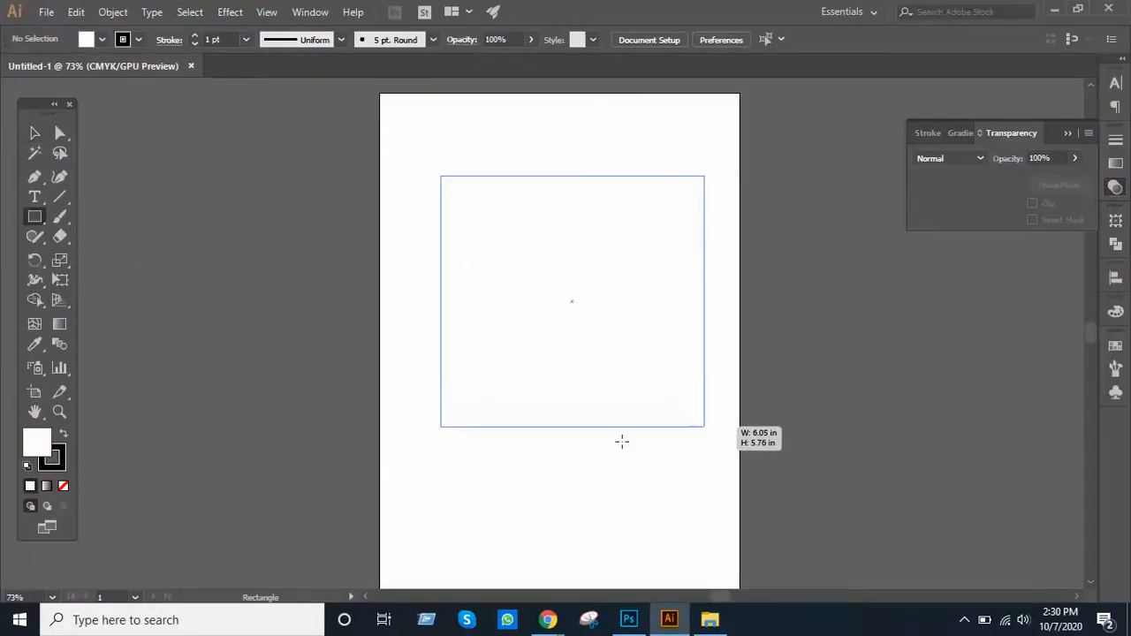
pyautogui.click(62, 435)
pyautogui.click(54, 460)
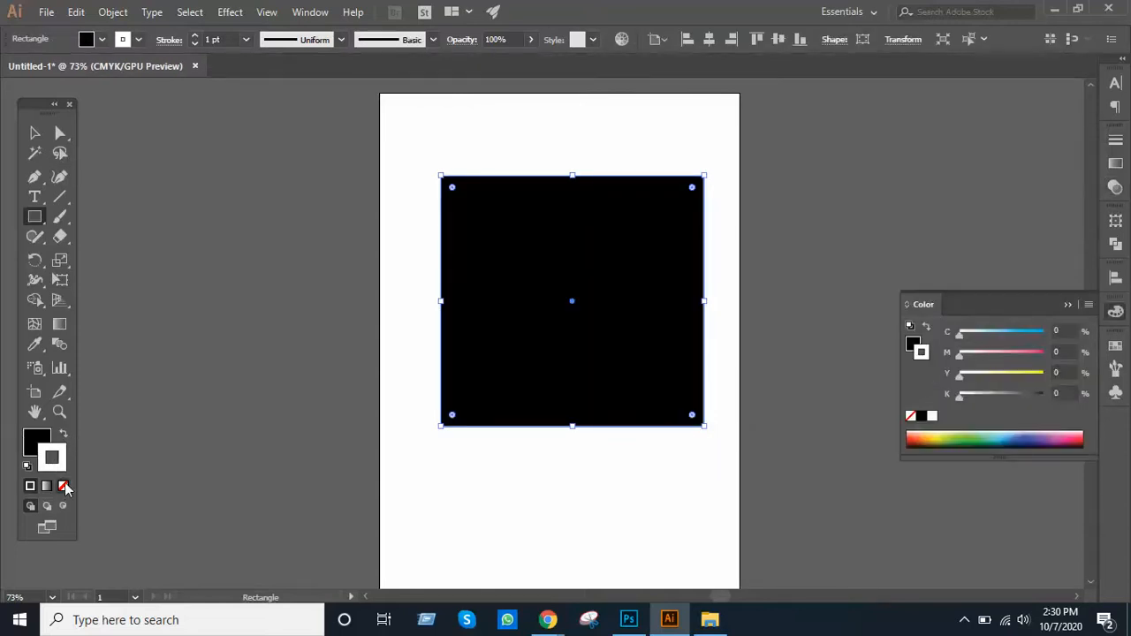
pyautogui.click(63, 486)
# Examine the sharpness of the black rectangle's upper edge at magnifications up to 64000%.
pyautogui.keyDown('ctrl'); pyautogui.click(599, 225); pyautogui.keyUp('ctrl')
pyautogui.keyDown('ctrl'); pyautogui.click(598, 225); pyautogui.keyUp('ctrl')
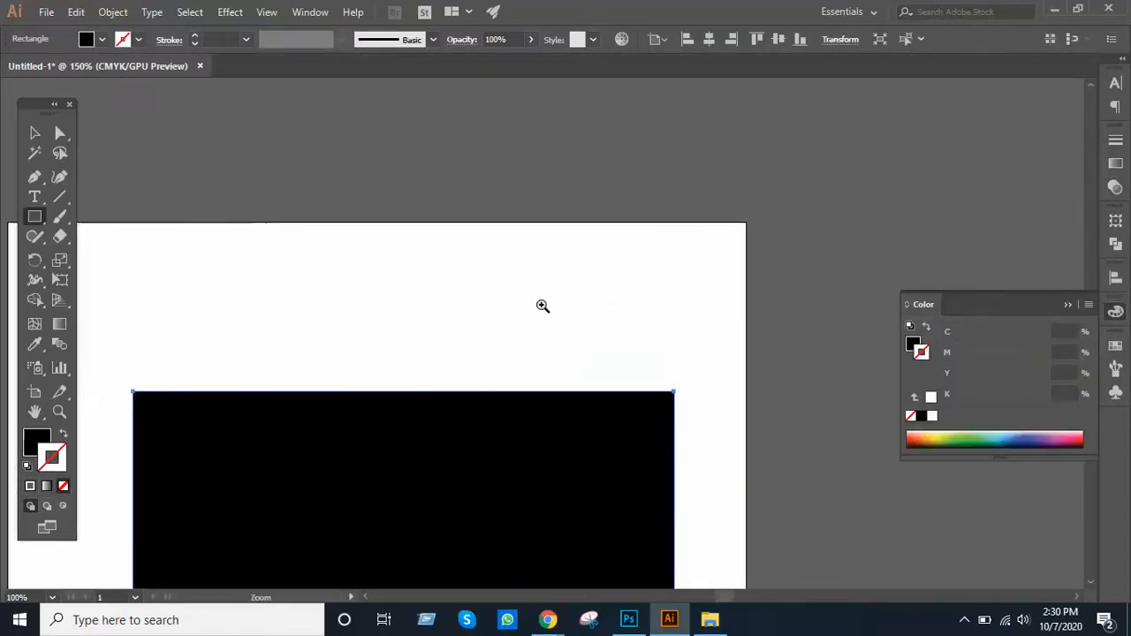
pyautogui.press('v')
pyautogui.click(527, 306)
pyautogui.keyDown('ctrl'); pyautogui.click(497, 367); pyautogui.keyUp('ctrl')
pyautogui.keyDown('ctrl'); pyautogui.click(497, 367); pyautogui.keyUp('ctrl')
pyautogui.keyDown('ctrl'); pyautogui.click(495, 368); pyautogui.keyUp('ctrl')
pyautogui.keyDown('ctrl'); pyautogui.click(565, 226); pyautogui.keyUp('ctrl')
pyautogui.keyDown('ctrl'); pyautogui.click(565, 226); pyautogui.keyUp('ctrl')
pyautogui.keyDown('ctrl'); pyautogui.click(565, 226); pyautogui.keyUp('ctrl')
pyautogui.keyDown('ctrl'); pyautogui.click(580, 400); pyautogui.keyUp('ctrl')
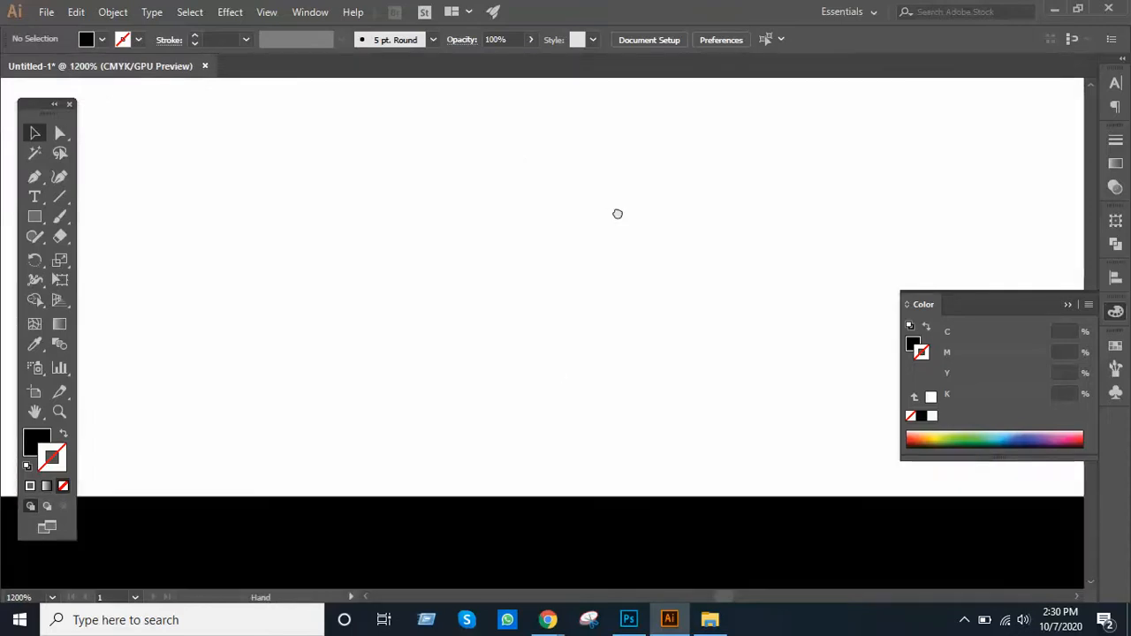
pyautogui.keyDown('ctrl'); pyautogui.click(580, 398); pyautogui.keyUp('ctrl')
pyautogui.keyDown('ctrl'); pyautogui.click(571, 285); pyautogui.keyUp('ctrl')
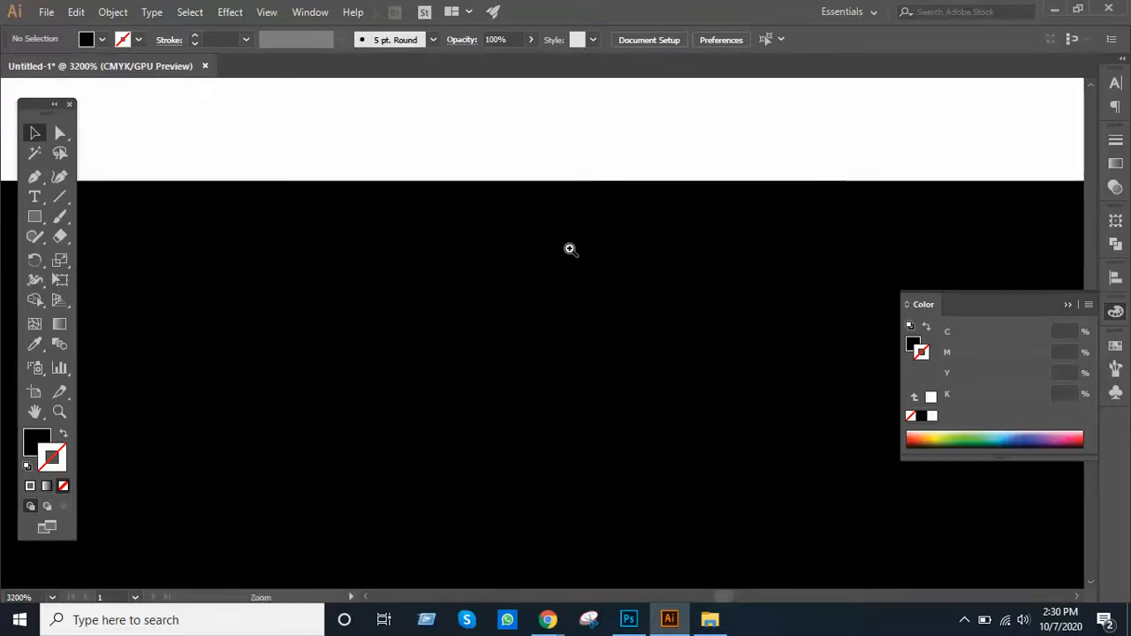
pyautogui.keyDown('ctrl'); pyautogui.click(571, 249); pyautogui.keyUp('ctrl')
pyautogui.keyDown('ctrl'); pyautogui.click(572, 253); pyautogui.keyUp('ctrl')
pyautogui.keyDown('ctrl'); pyautogui.click(617, 318); pyautogui.keyUp('ctrl')
pyautogui.keyDown('ctrl'); pyautogui.click(617, 317); pyautogui.keyUp('ctrl')
pyautogui.moveTo(596, 291); pyautogui.dragTo(602, 381)
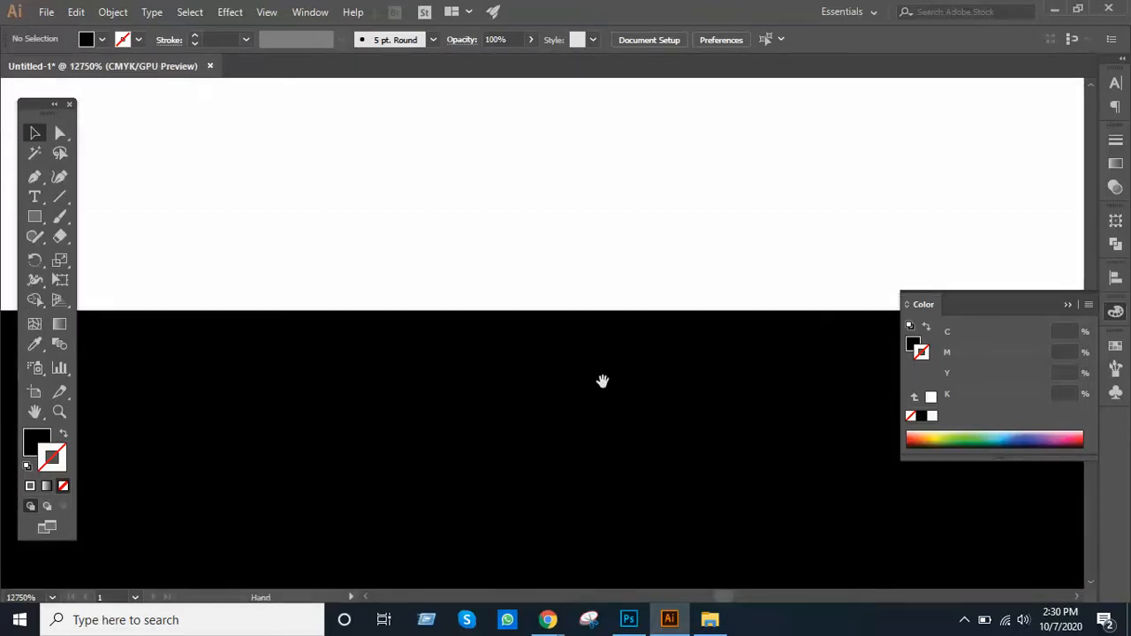
pyautogui.keyDown('ctrl'); pyautogui.click(574, 301); pyautogui.keyUp('ctrl')
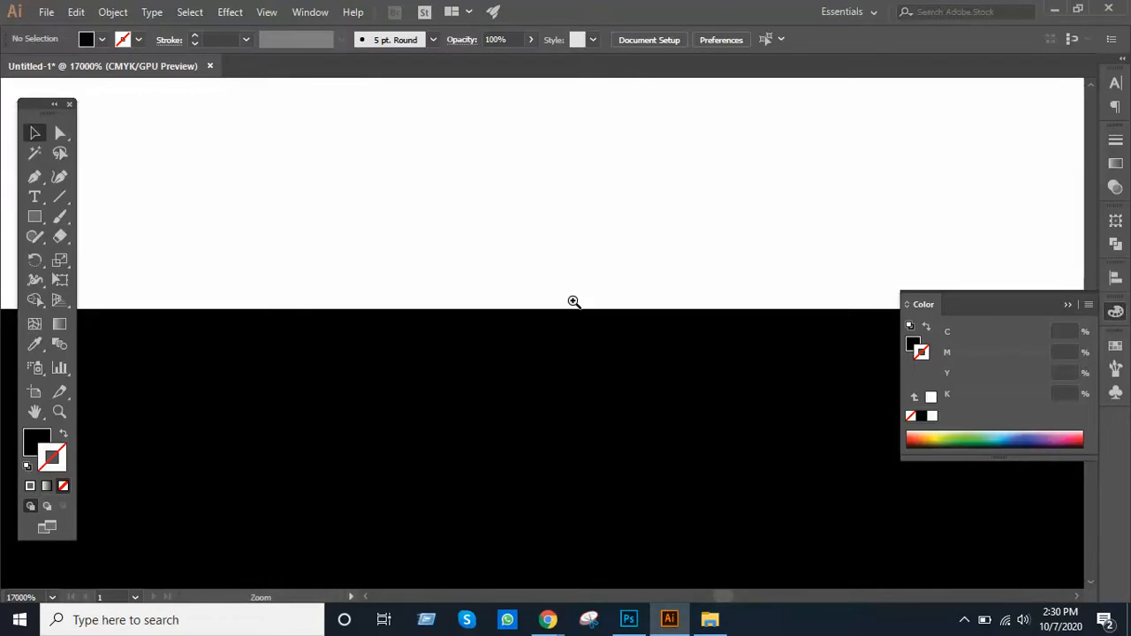
pyautogui.keyDown('ctrl'); pyautogui.click(573, 301); pyautogui.keyUp('ctrl')
pyautogui.keyDown('ctrl'); pyautogui.click(573, 302); pyautogui.keyUp('ctrl')
pyautogui.keyDown('ctrl'); pyautogui.click(619, 409); pyautogui.keyUp('ctrl')
pyautogui.moveTo(619, 439); pyautogui.dragTo(593, 267)
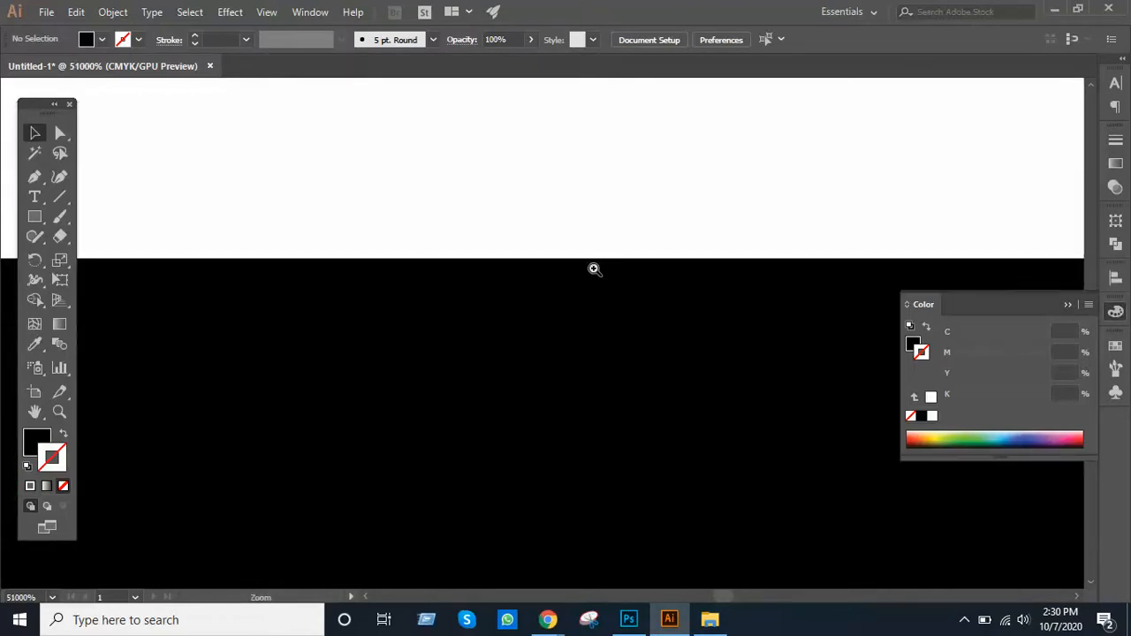
pyautogui.keyDown('ctrl'); pyautogui.click(609, 372); pyautogui.keyUp('ctrl')
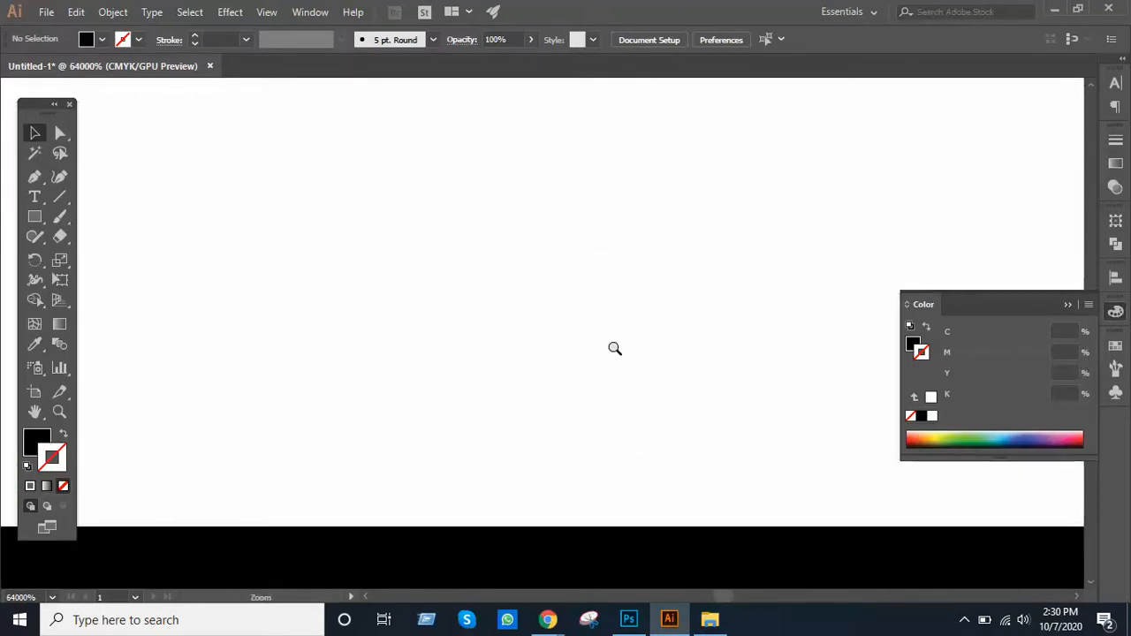
pyautogui.keyDown('ctrl'); pyautogui.keyDown('alt'); pyautogui.click(615, 348); pyautogui.keyUp('alt'); pyautogui.keyUp('ctrl')
pyautogui.keyDown('ctrl'); pyautogui.keyDown('alt'); pyautogui.click(614, 349); pyautogui.keyUp('alt'); pyautogui.keyUp('ctrl')
pyautogui.keyDown('ctrl'); pyautogui.keyDown('alt'); pyautogui.click(614, 348); pyautogui.keyUp('alt'); pyautogui.keyUp('ctrl')
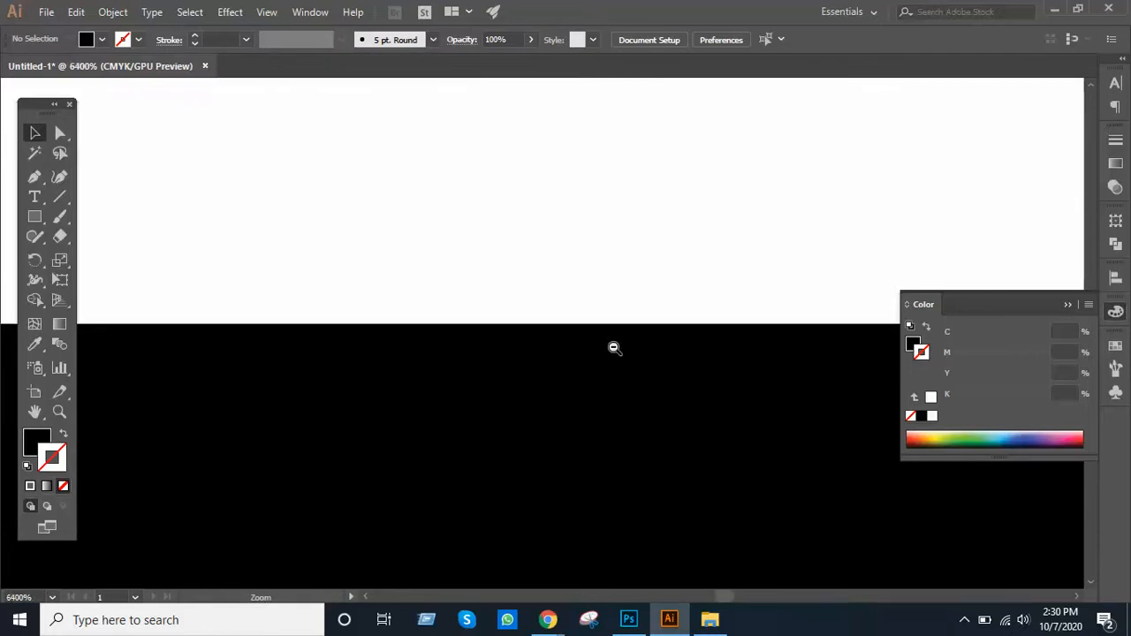
pyautogui.keyDown('ctrl'); pyautogui.keyDown('alt'); pyautogui.click(614, 348); pyautogui.keyUp('alt'); pyautogui.keyUp('ctrl')
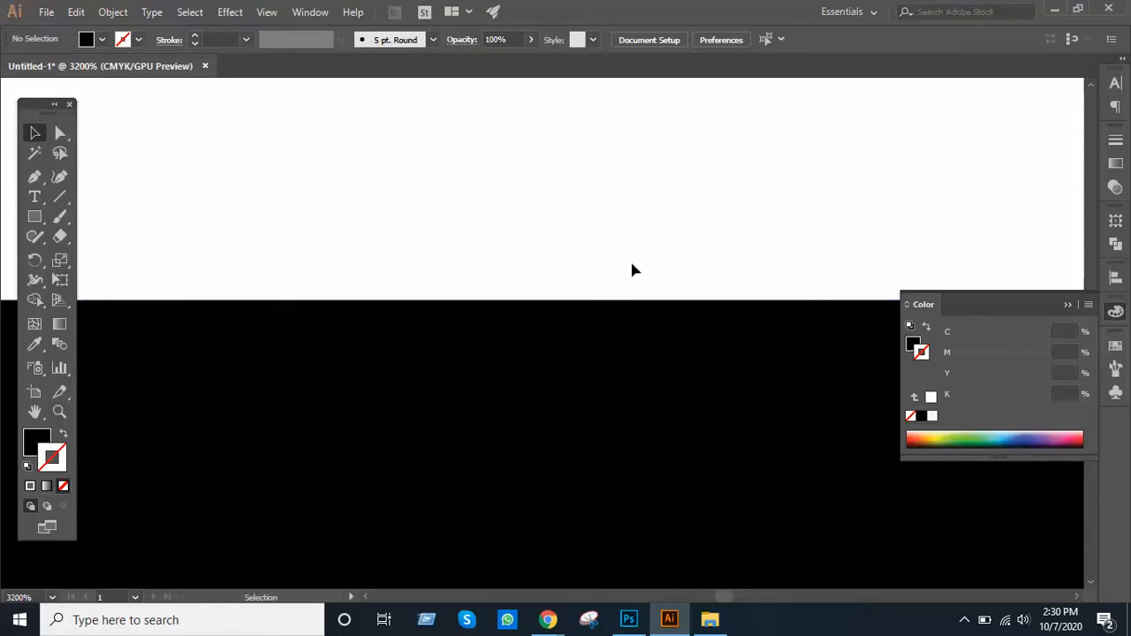
# Delete the black rectangle and keep the Untitled-1 document open.
pyautogui.press('ctrl')
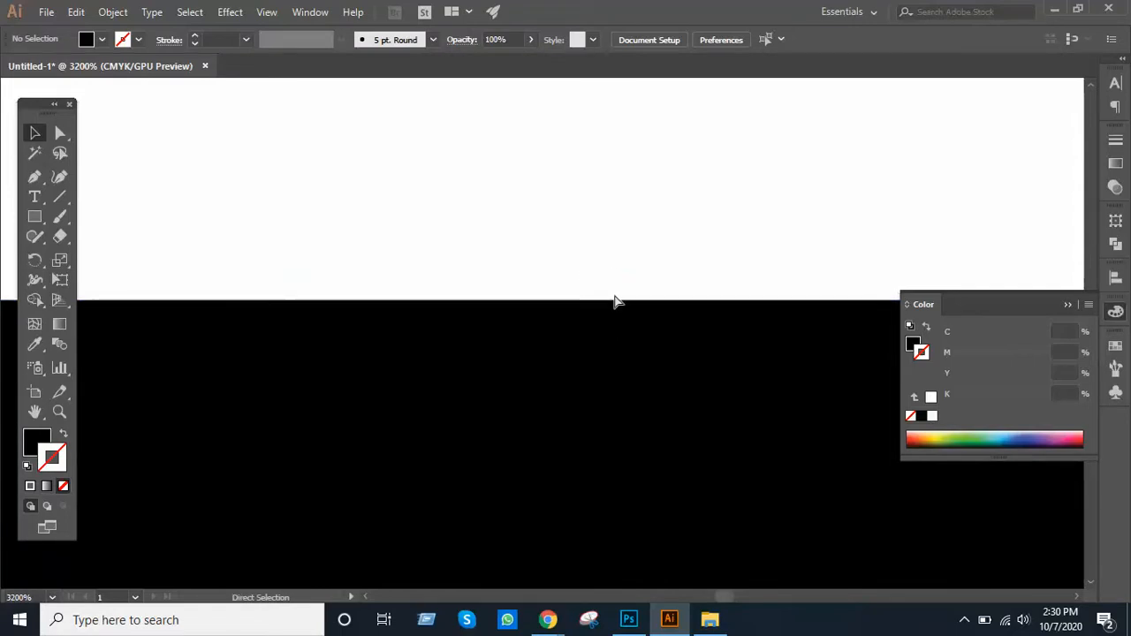
pyautogui.hotkey('ctrl', '0')
pyautogui.press('space')
pyautogui.moveTo(554, 273); pyautogui.dragTo(588, 240)
pyautogui.hotkey('ctrl', '-')
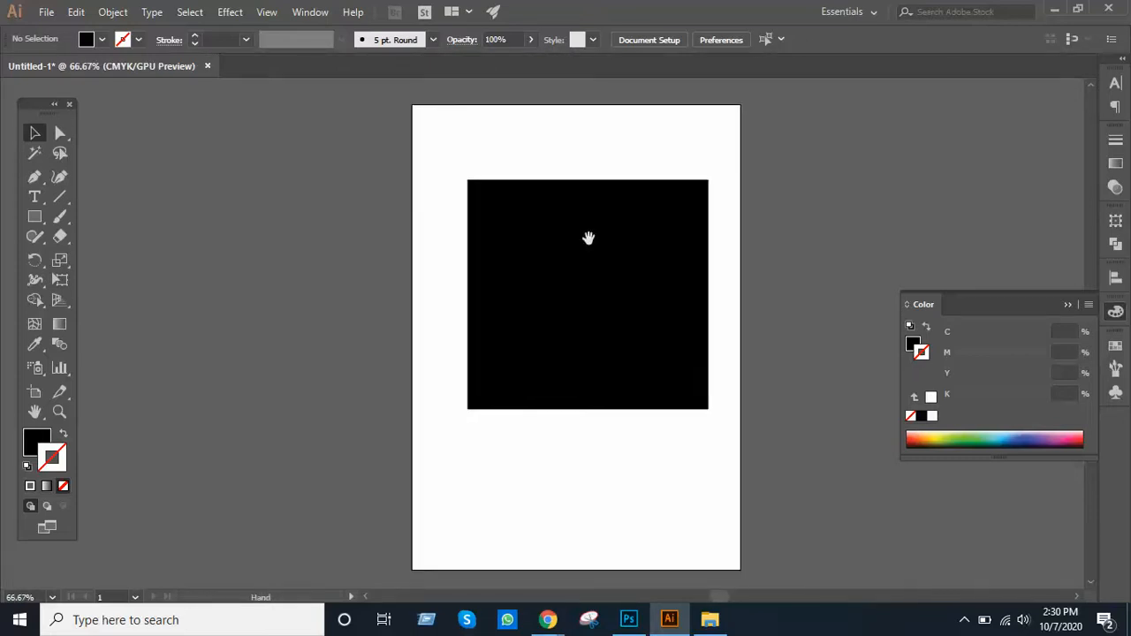
pyautogui.moveTo(575, 286); pyautogui.dragTo(421, 279)
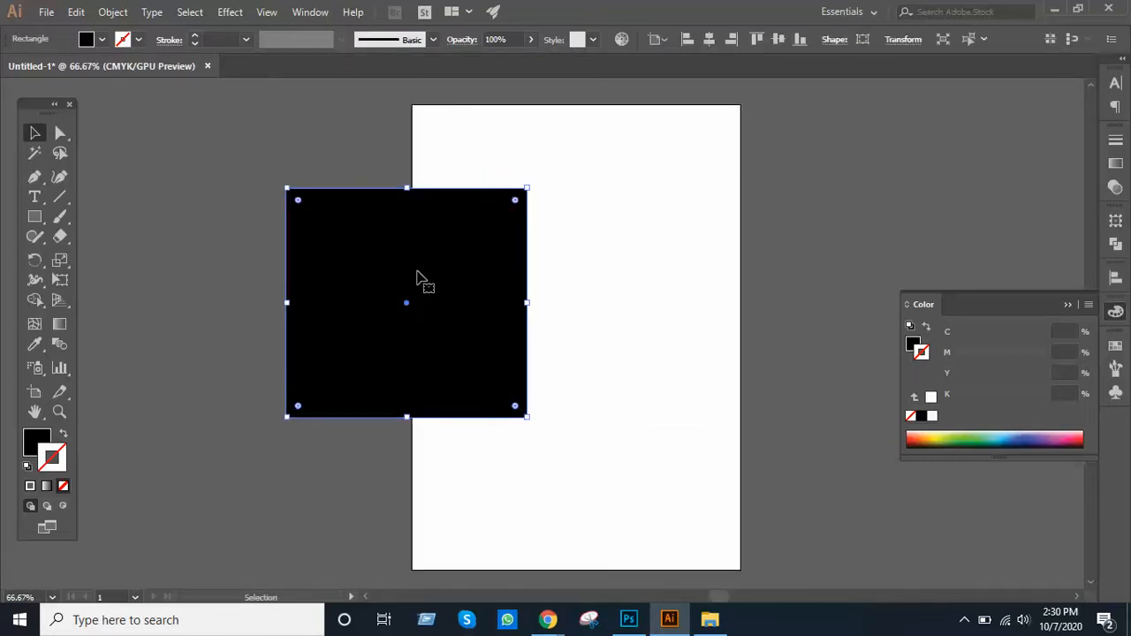
pyautogui.press('Delete')
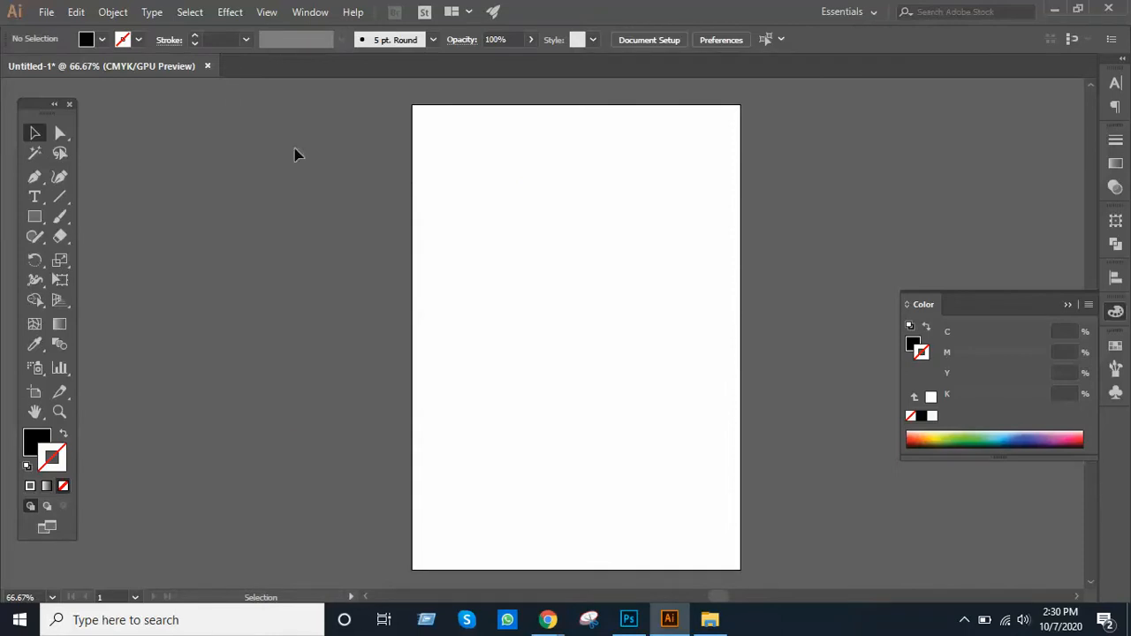
pyautogui.click(208, 66)
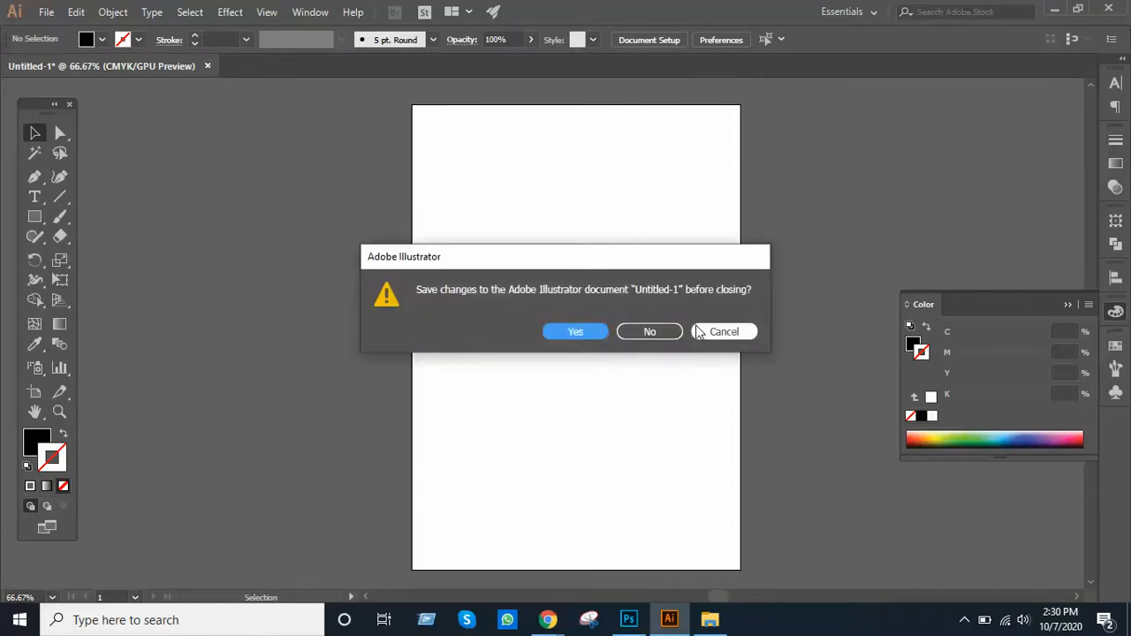
pyautogui.click(718, 333)
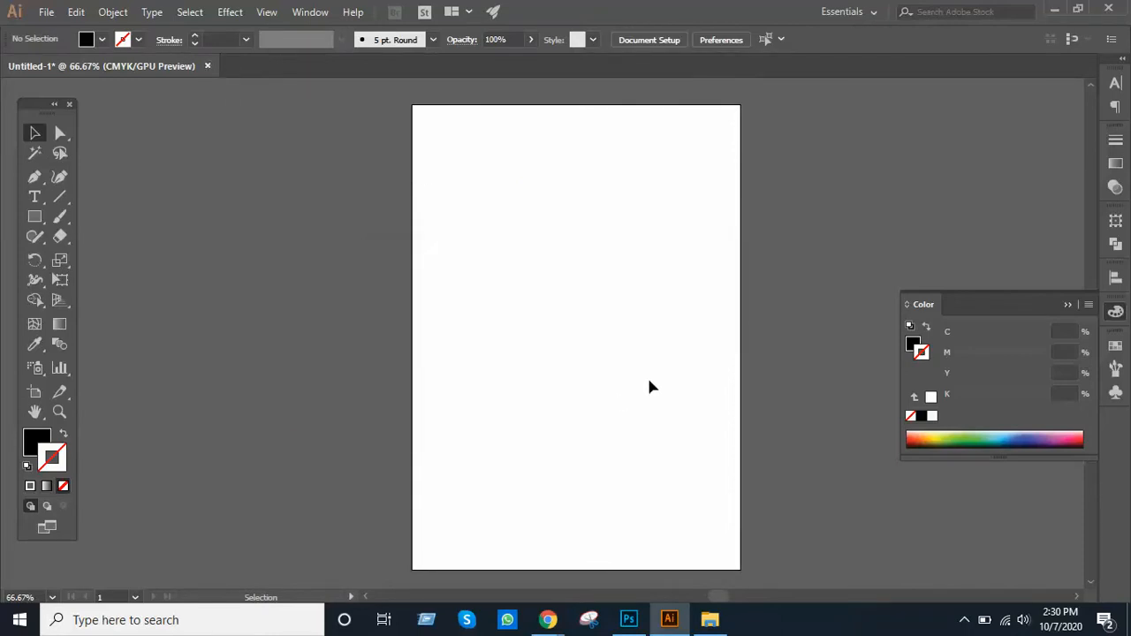
# Switch to Photoshop, view the whole handshake photo at 100%, and close 36025745_303.jpg.
pyautogui.click(628, 620)
pyautogui.keyDown('alt'); pyautogui.click(533, 317); pyautogui.keyUp('alt')
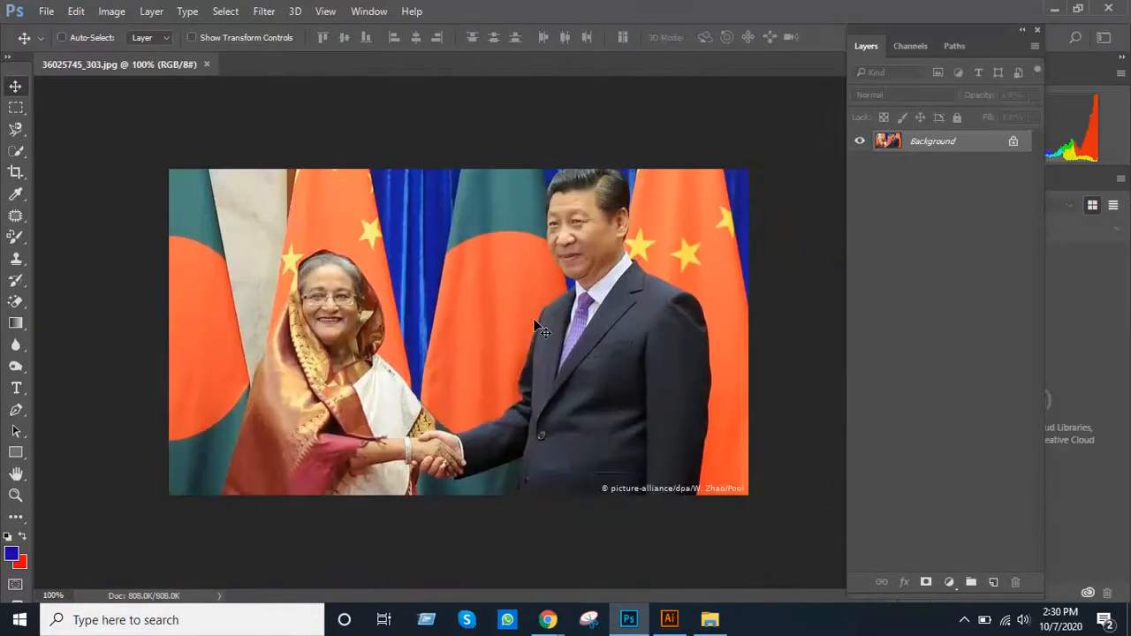
pyautogui.hotkey('ctrl', 'w')
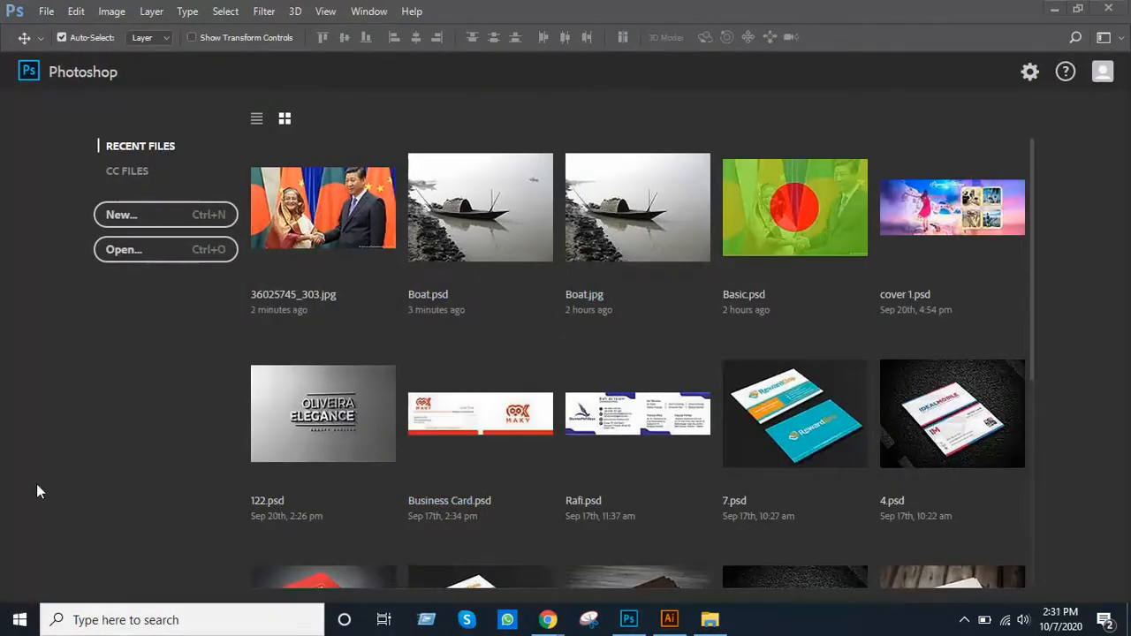
pyautogui.press('super')
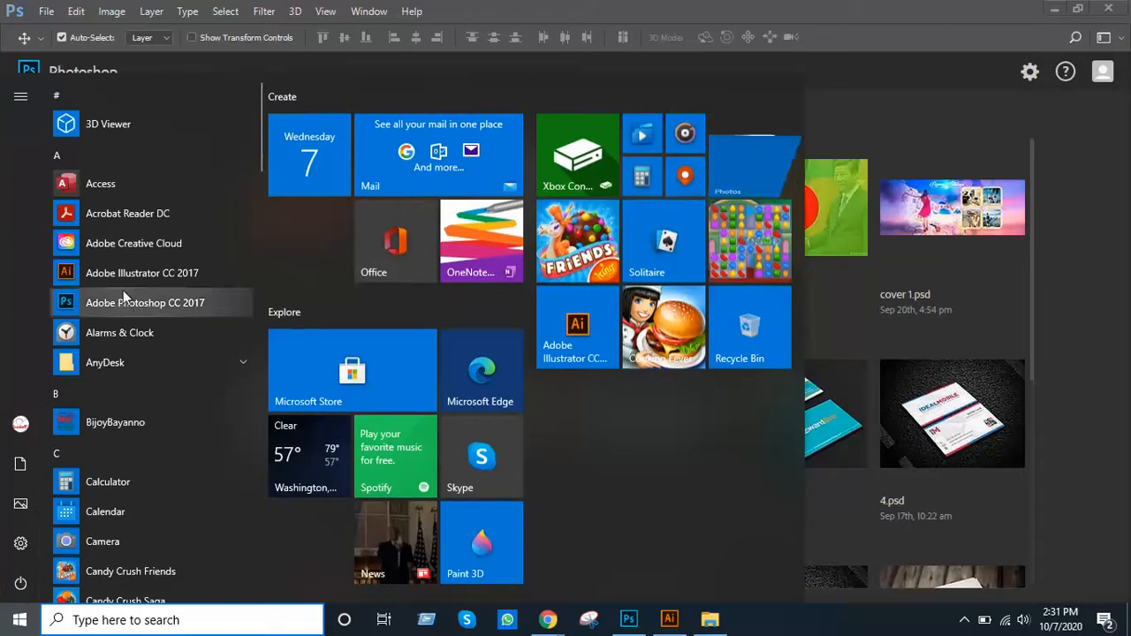
pyautogui.scroll(-3, 172, 252)
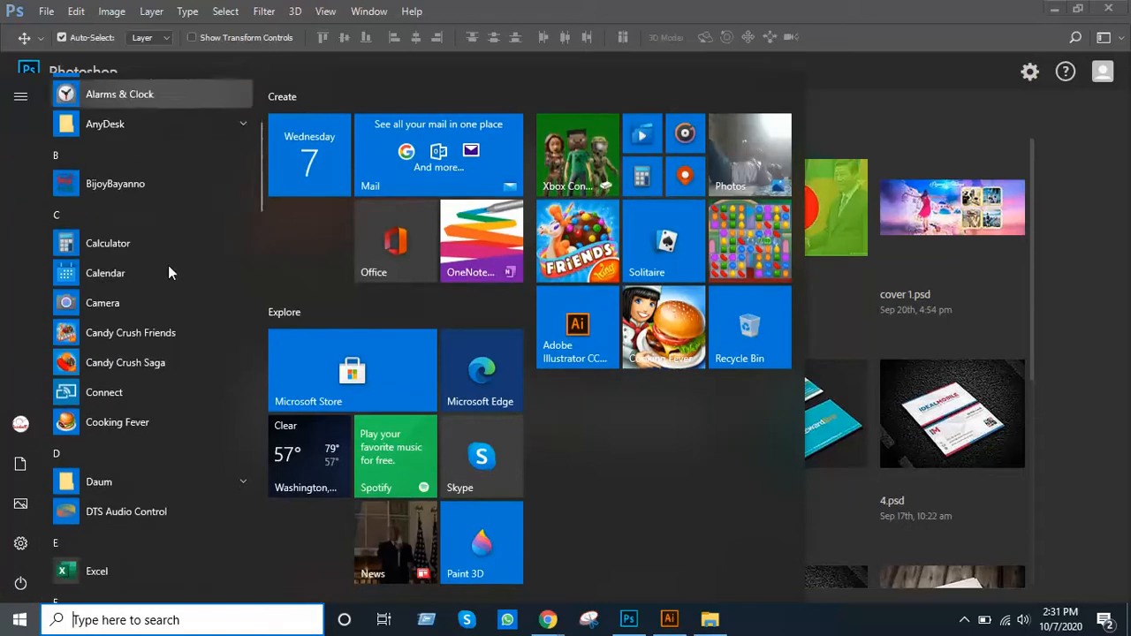
pyautogui.scroll(-6, 128, 181)
pyautogui.scroll(-2, 116, 385)
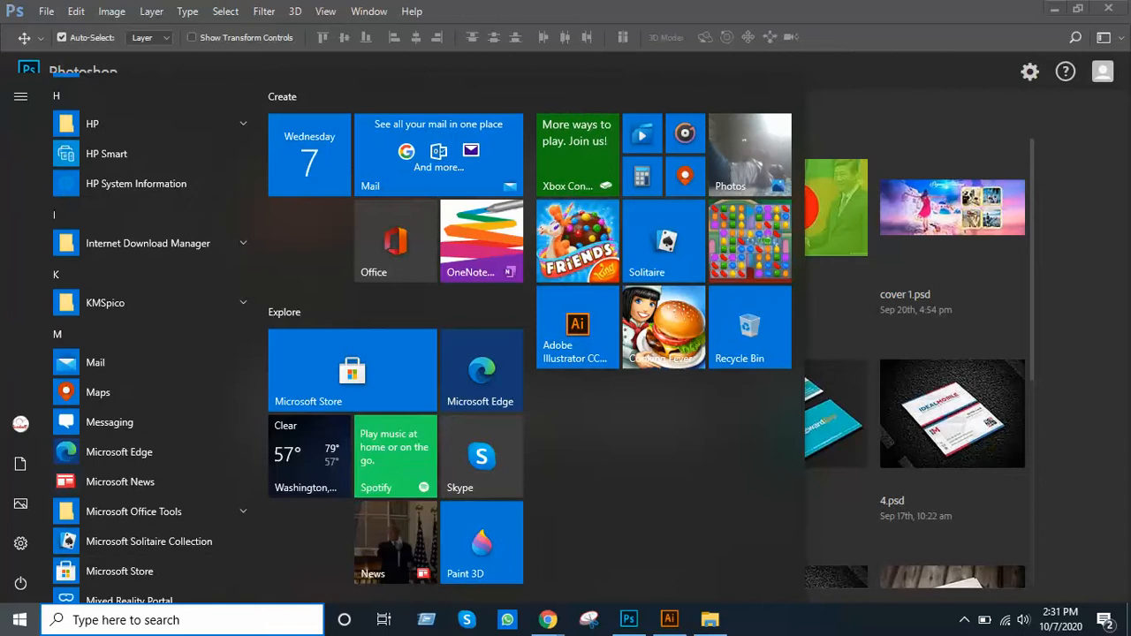
pyautogui.click(20, 618)
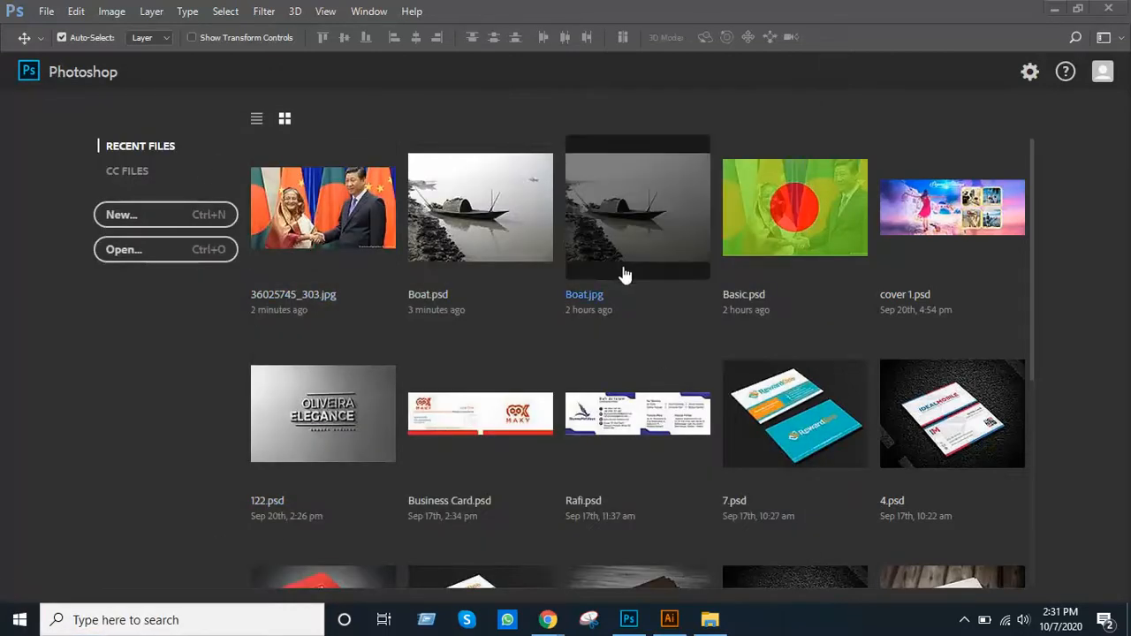
# Start a new Photoshop document and name it "Class 1".
pyautogui.click(47, 12)
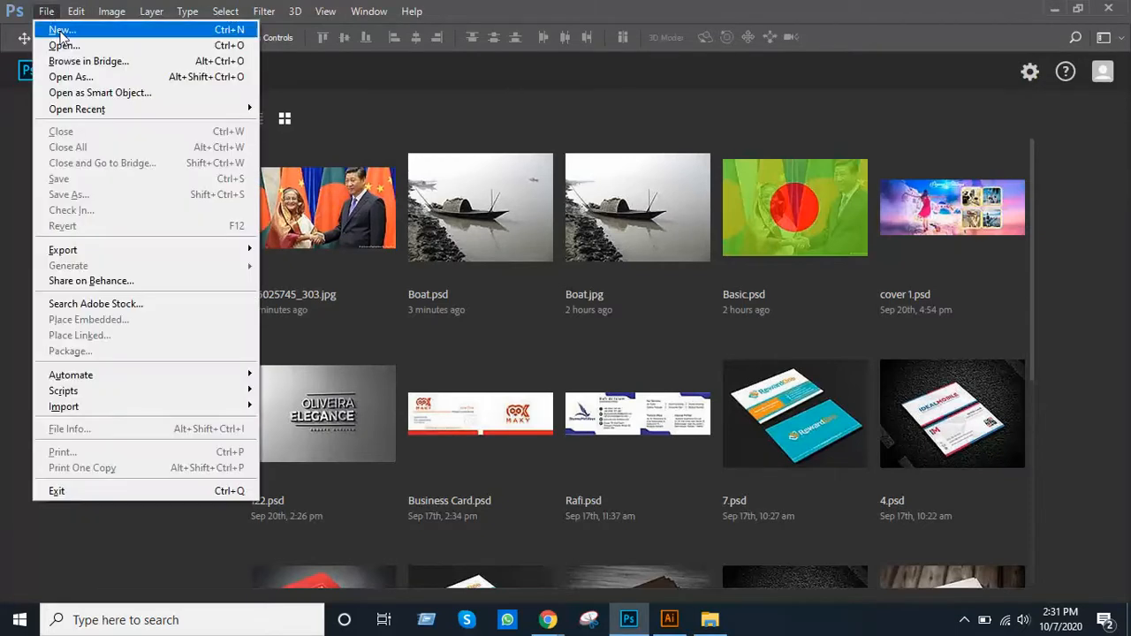
pyautogui.click(61, 32)
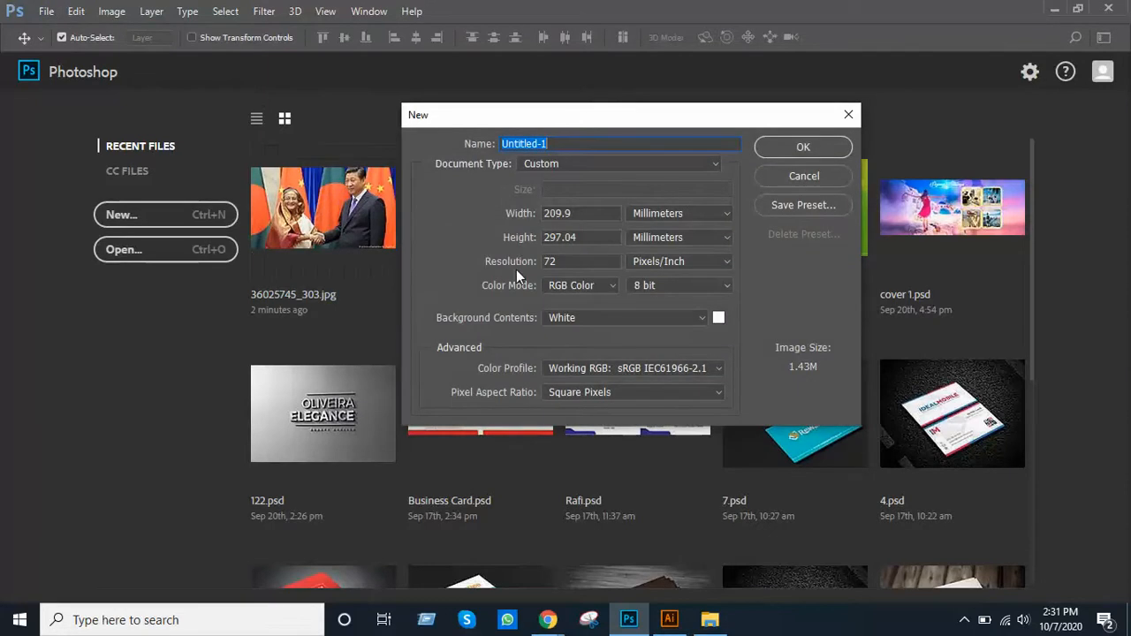
pyautogui.click(681, 618)
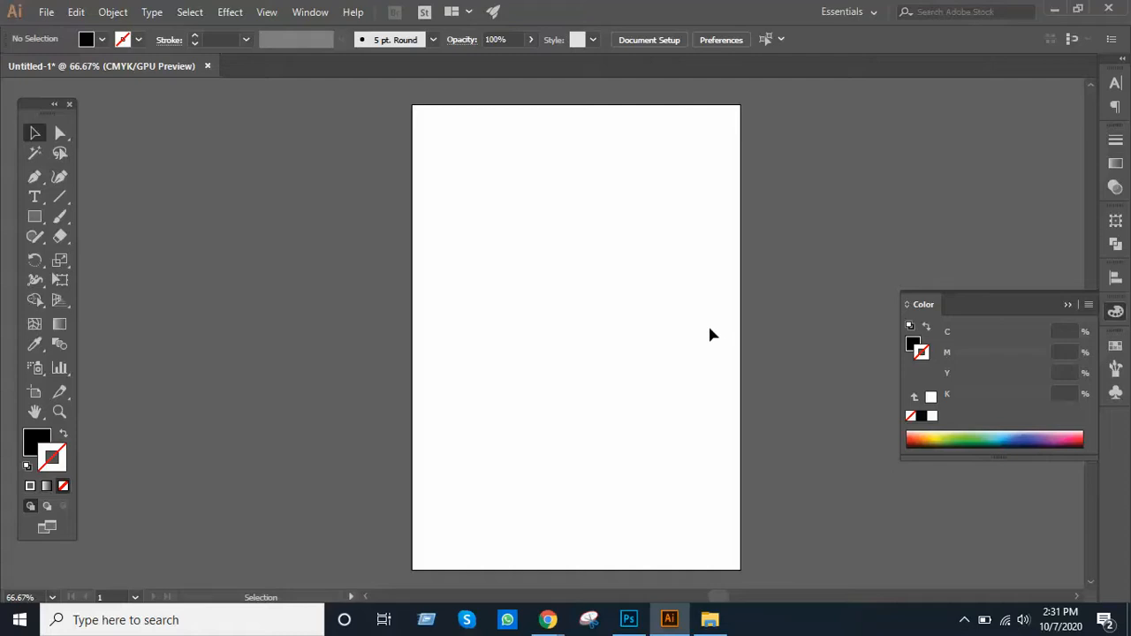
pyautogui.click(629, 619)
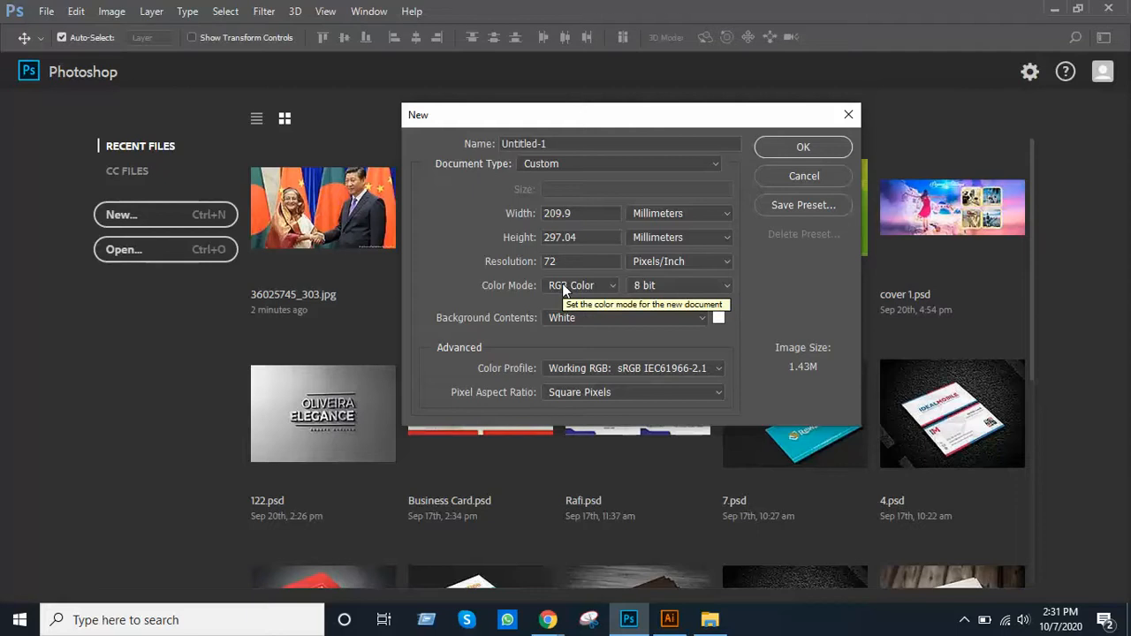
pyautogui.doubleClick(562, 142)
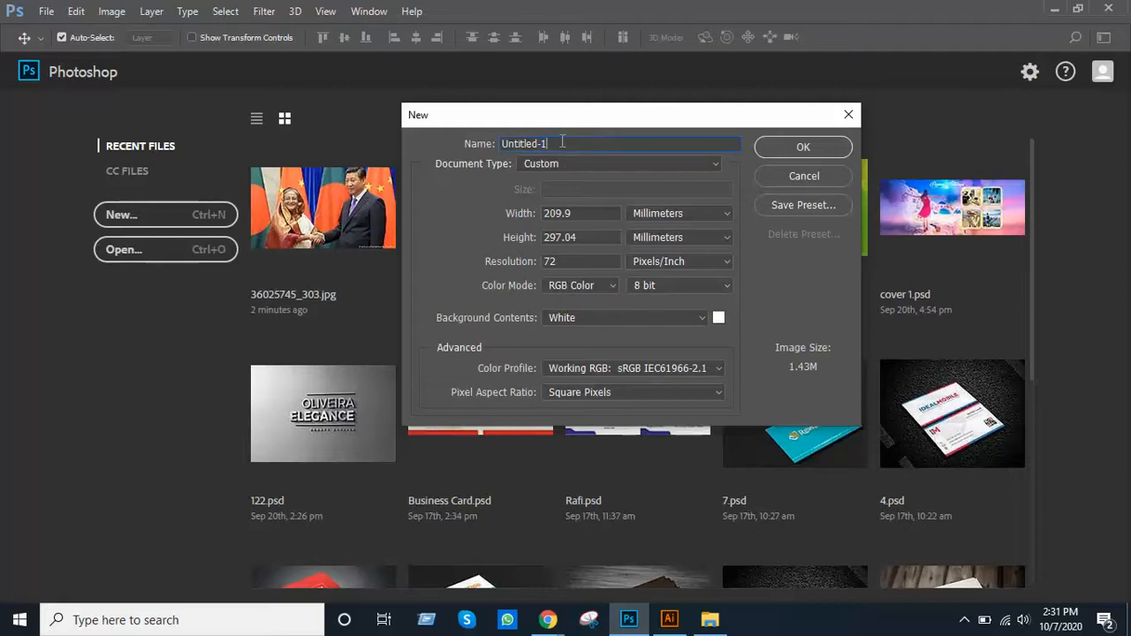
pyautogui.doubleClick(562, 143)
pyautogui.write('Class 1')
# Set the new document to International Paper, size A4, and change its width and height units to pixels.
pyautogui.click(639, 166)
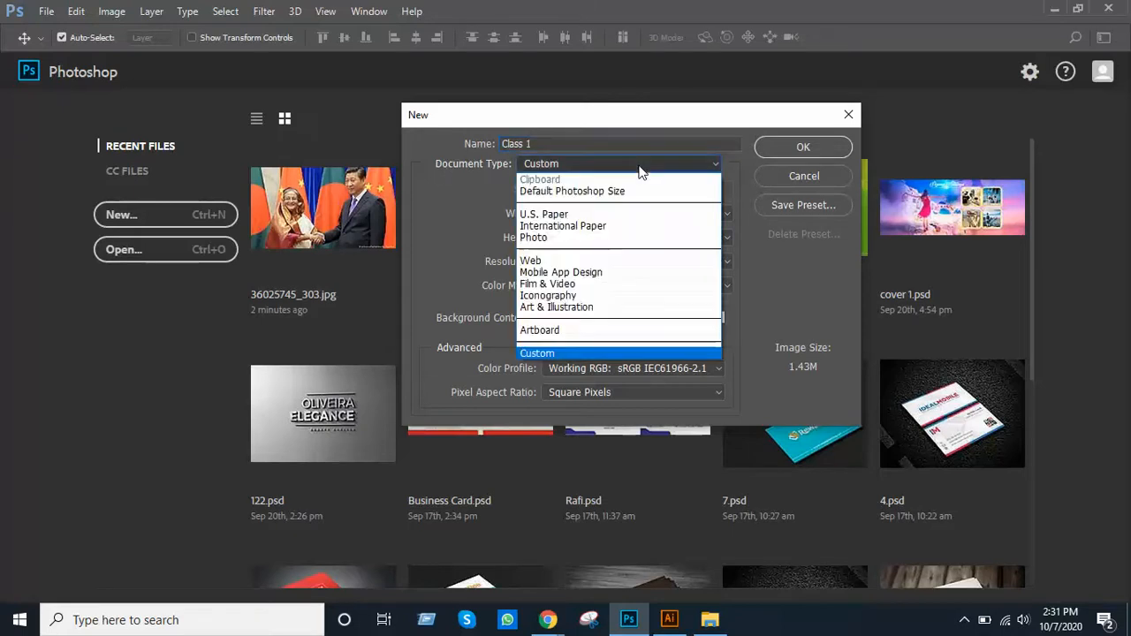
pyautogui.click(583, 217)
pyautogui.click(615, 168)
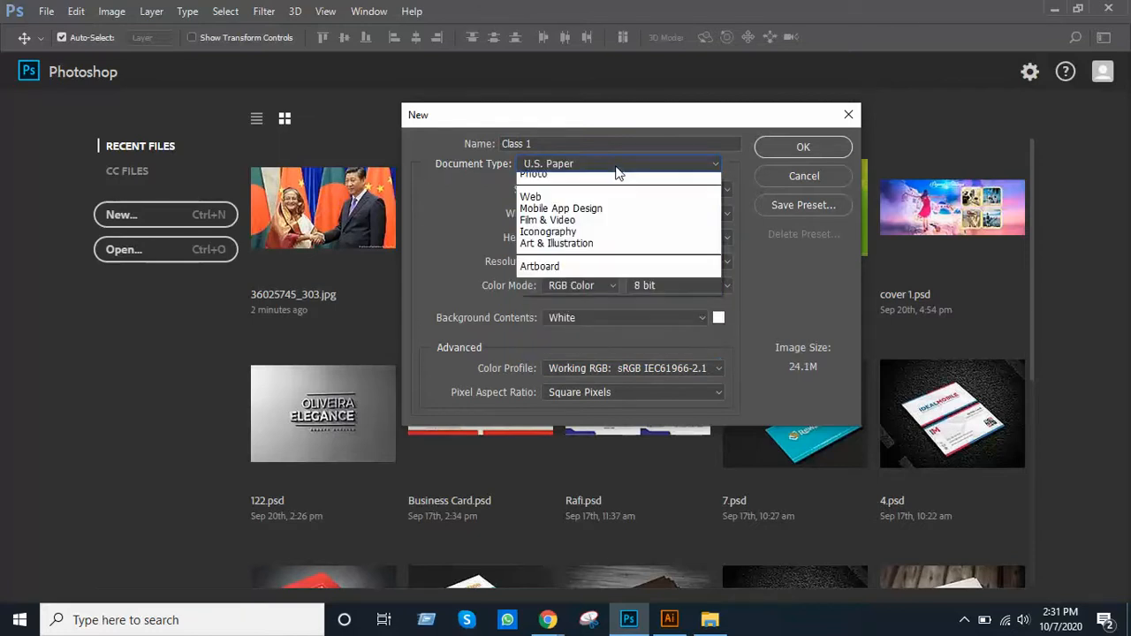
pyautogui.click(588, 227)
pyautogui.click(589, 198)
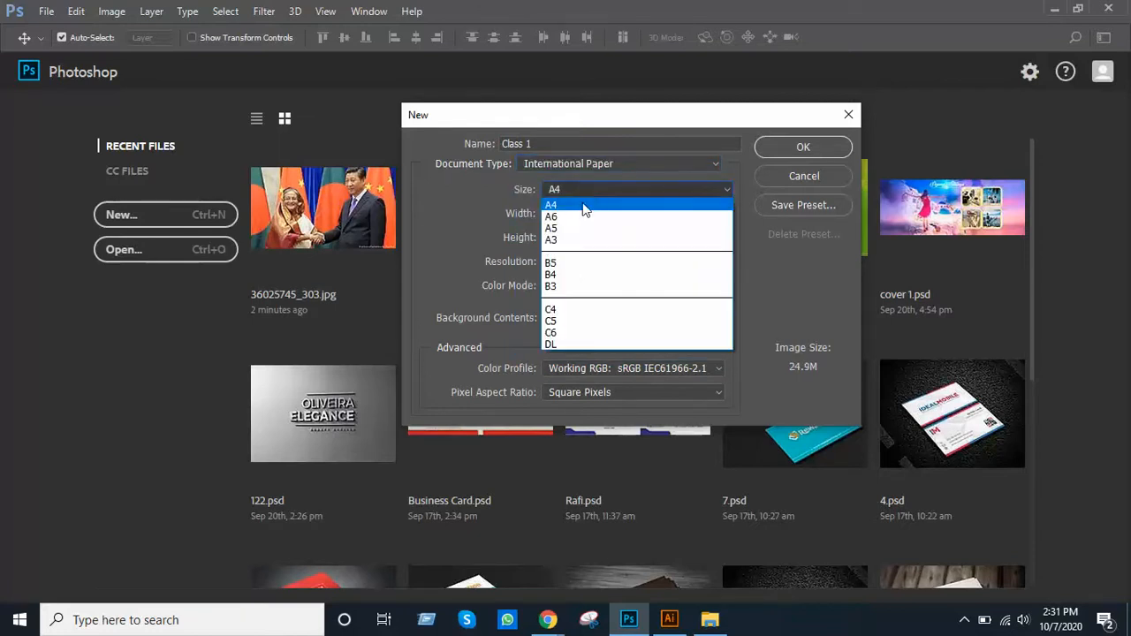
pyautogui.click(507, 230)
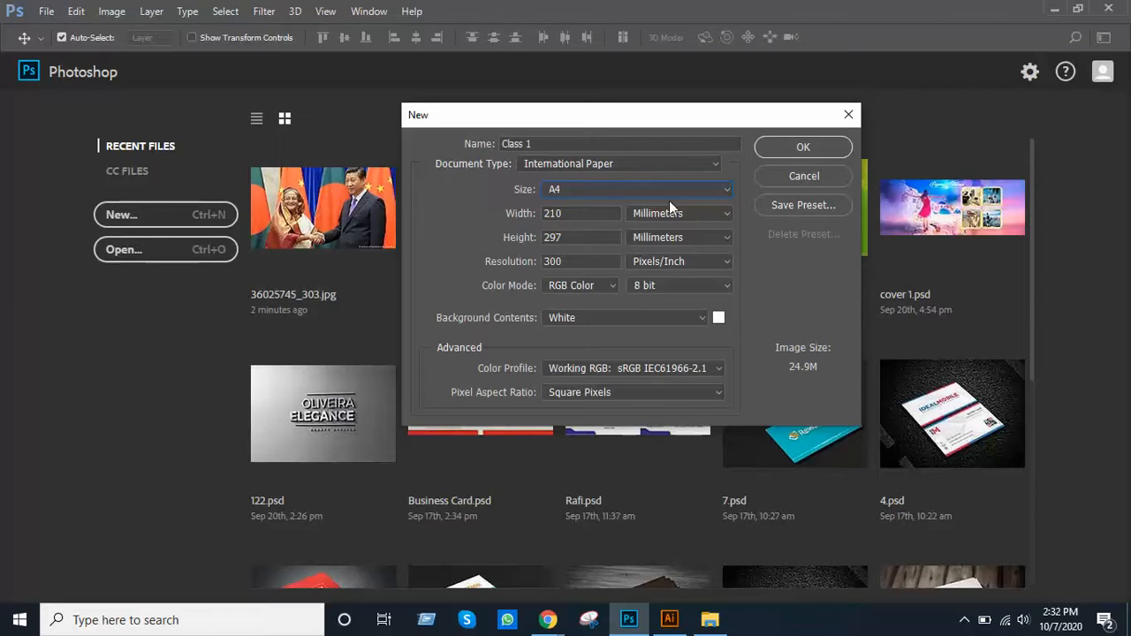
pyautogui.click(706, 214)
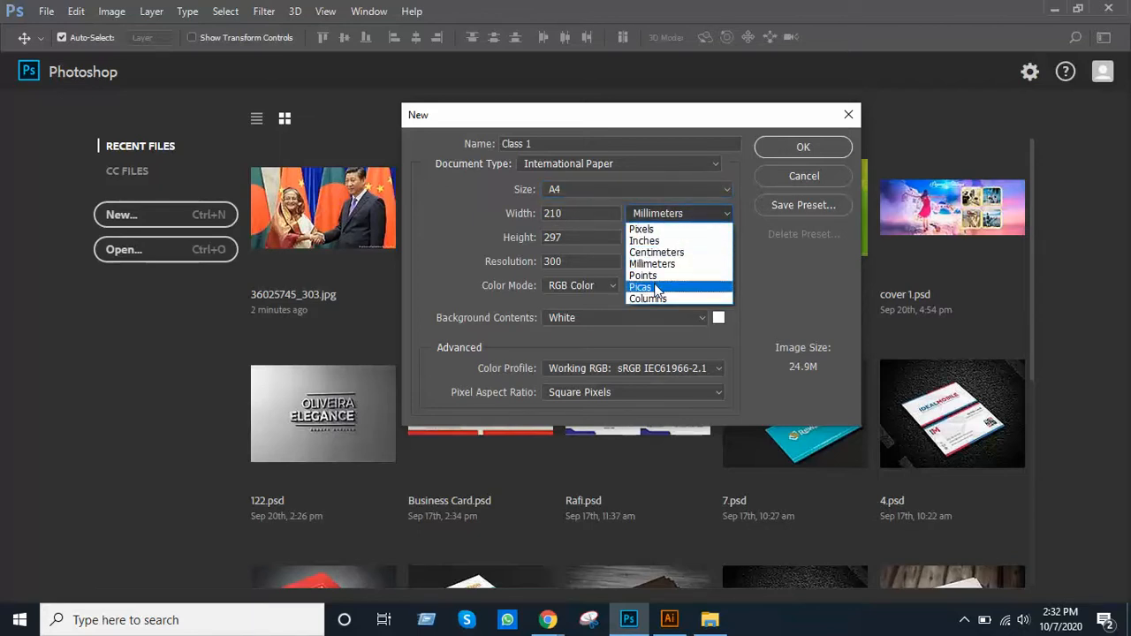
pyautogui.click(674, 229)
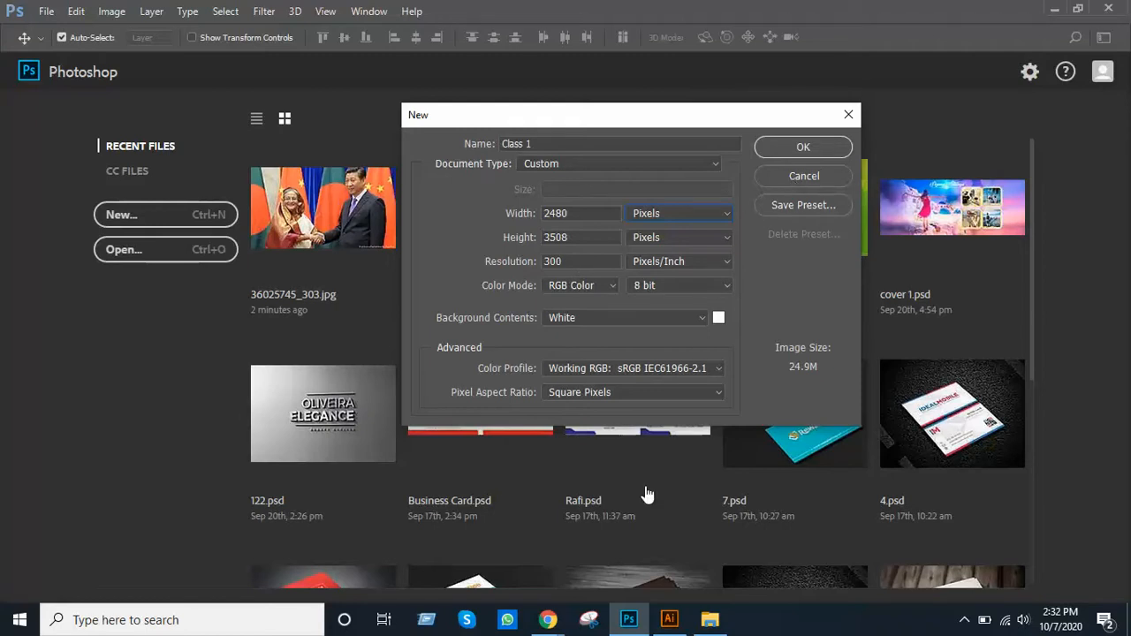
# Switch to Illustrator and add the text "Pixels/Inch" in the upper part of the artboard.
pyautogui.click(670, 618)
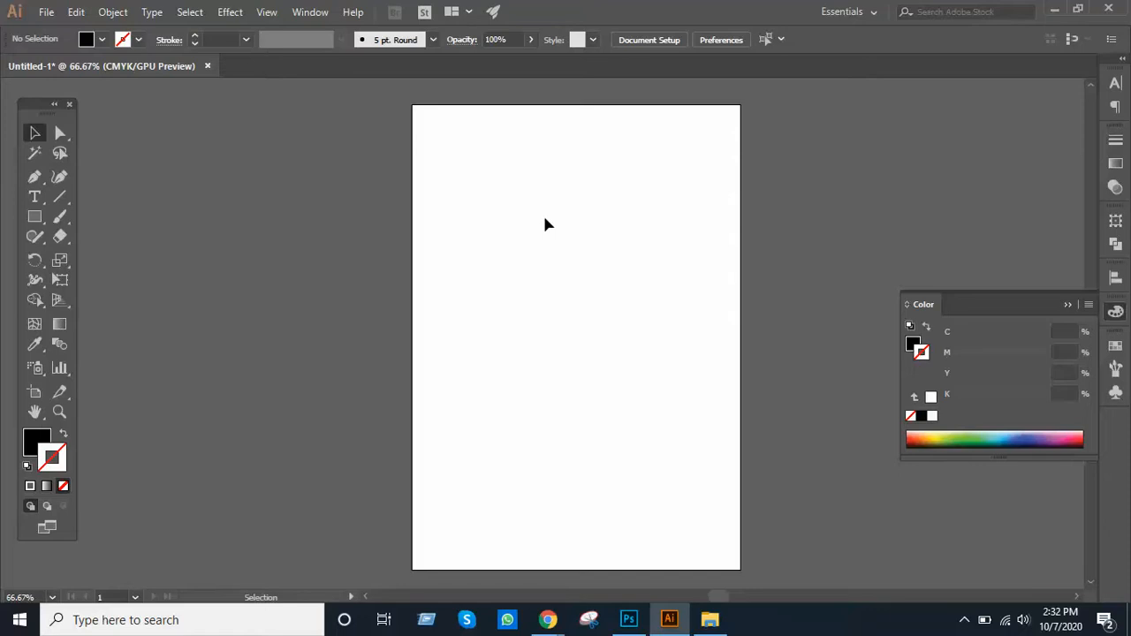
pyautogui.press('t')
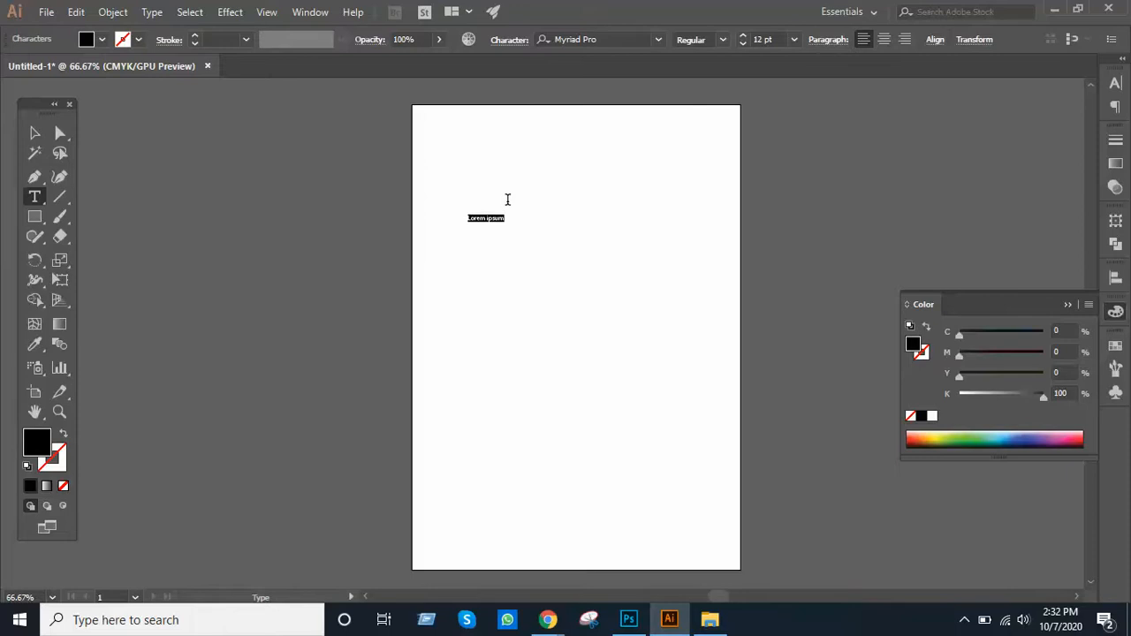
pyautogui.write('PixelsInch')
pyautogui.click(35, 133)
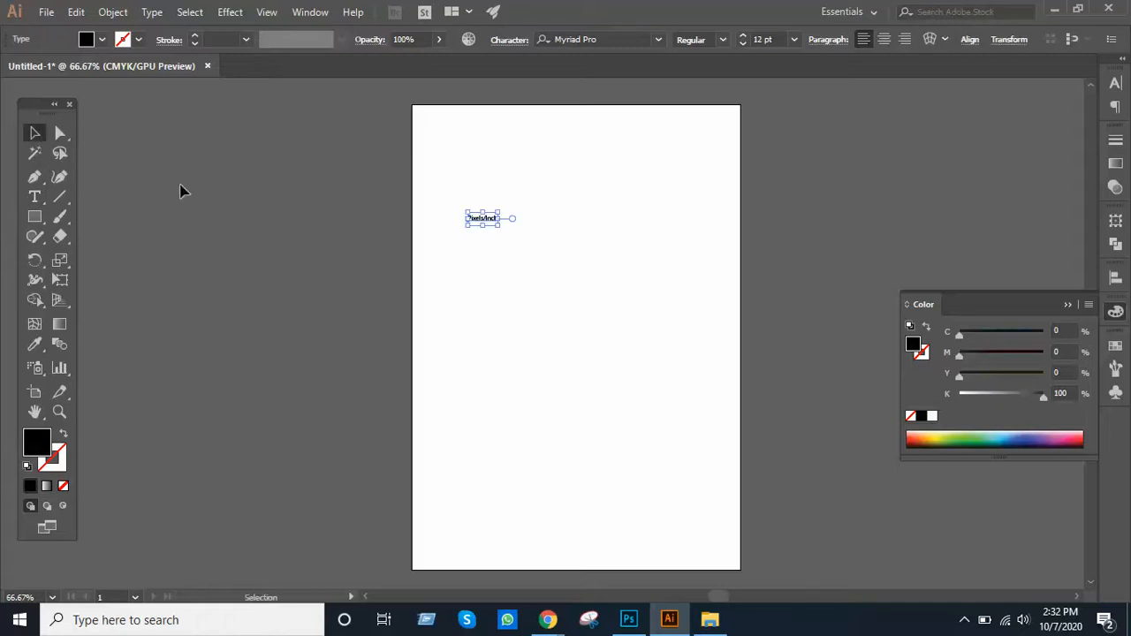
# Enlarge the Pixels/Inch text to about 128 pt and move it to the artboard's upper edge.
pyautogui.moveTo(500, 228); pyautogui.dragTo(795, 447)
pyautogui.hotkey('ctrl', 'space')
pyautogui.keyDown('ctrl'); pyautogui.keyDown('alt'); pyautogui.click(587, 279); pyautogui.keyUp('alt'); pyautogui.keyUp('ctrl')
pyautogui.keyDown('ctrl'); pyautogui.click(589, 384); pyautogui.keyUp('ctrl')
pyautogui.moveTo(531, 427); pyautogui.dragTo(480, 300)
pyautogui.doubleClick(480, 300)
pyautogui.hotkey('ctrl', 'a')
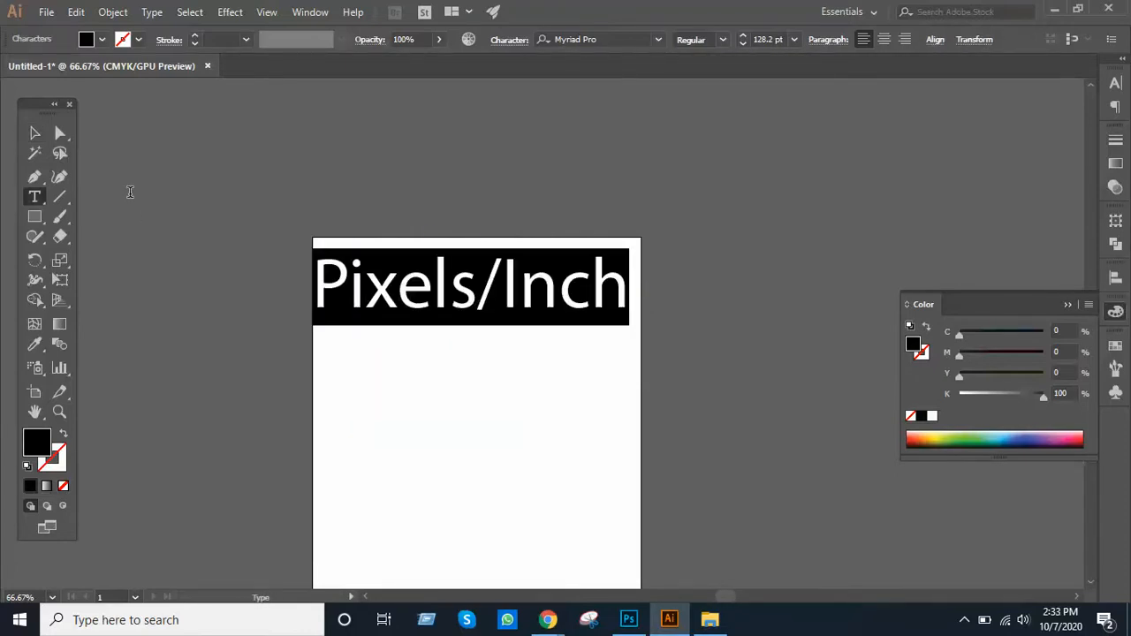
# Scale the Pixels/Inch text down to about 75 pt, keeping it in the artboard's upper left corner.
pyautogui.click(35, 134)
pyautogui.moveTo(631, 327); pyautogui.dragTo(576, 296)
pyautogui.keyDown('ctrl'); pyautogui.click(511, 288); pyautogui.keyUp('ctrl')
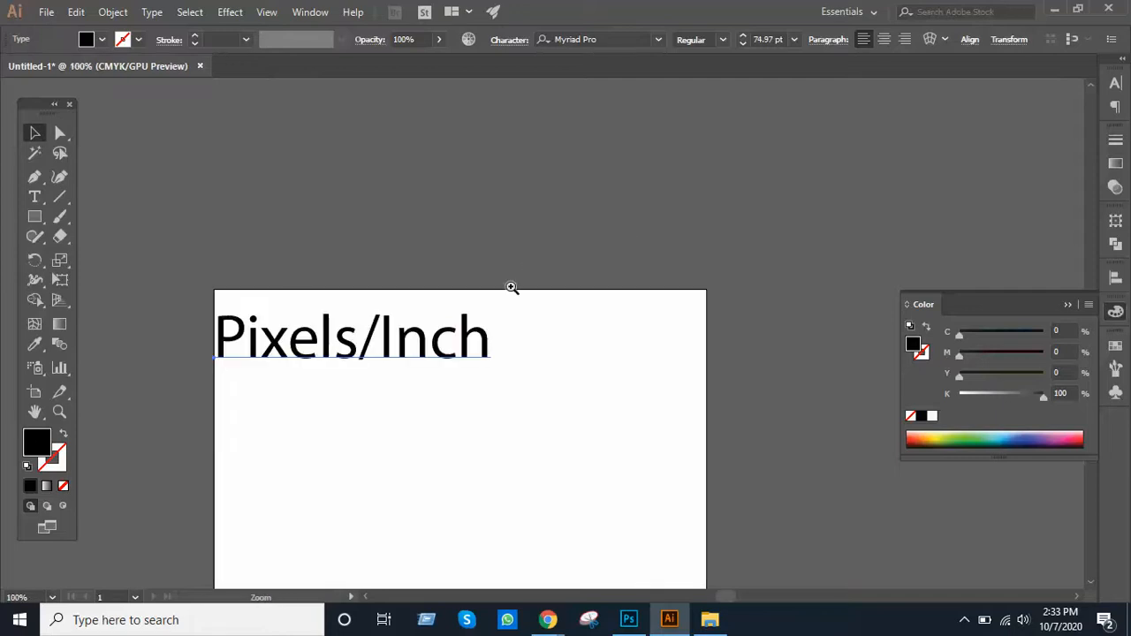
pyautogui.keyDown('ctrl'); pyautogui.click(512, 288); pyautogui.keyUp('ctrl')
pyautogui.moveTo(439, 380); pyautogui.dragTo(407, 486)
pyautogui.hotkey('ctrl', 'z')
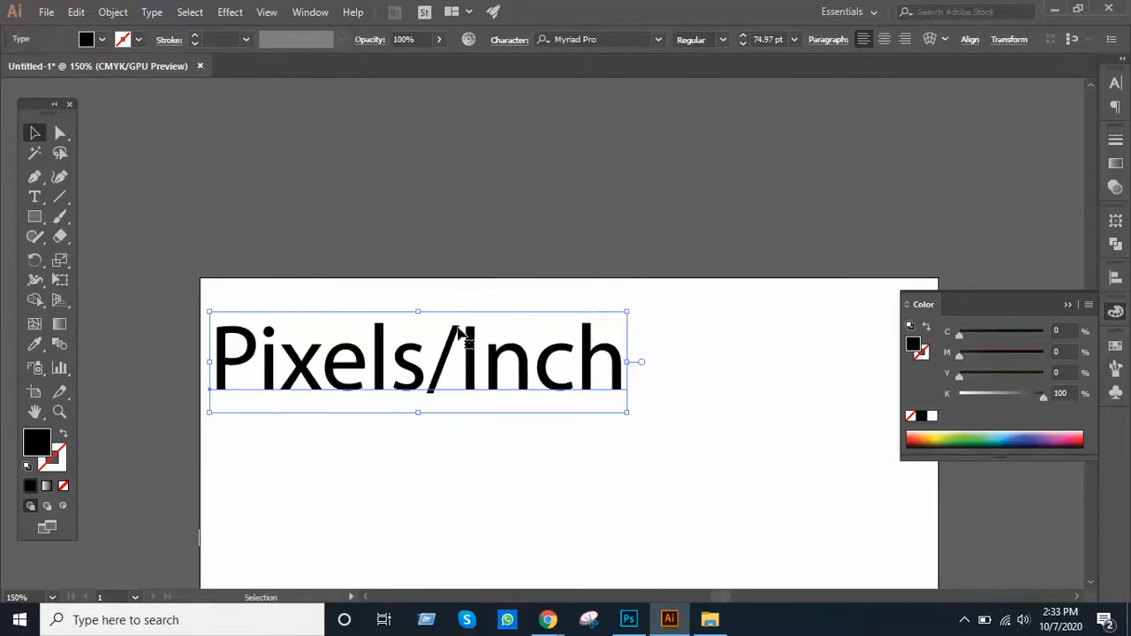
pyautogui.click(634, 439)
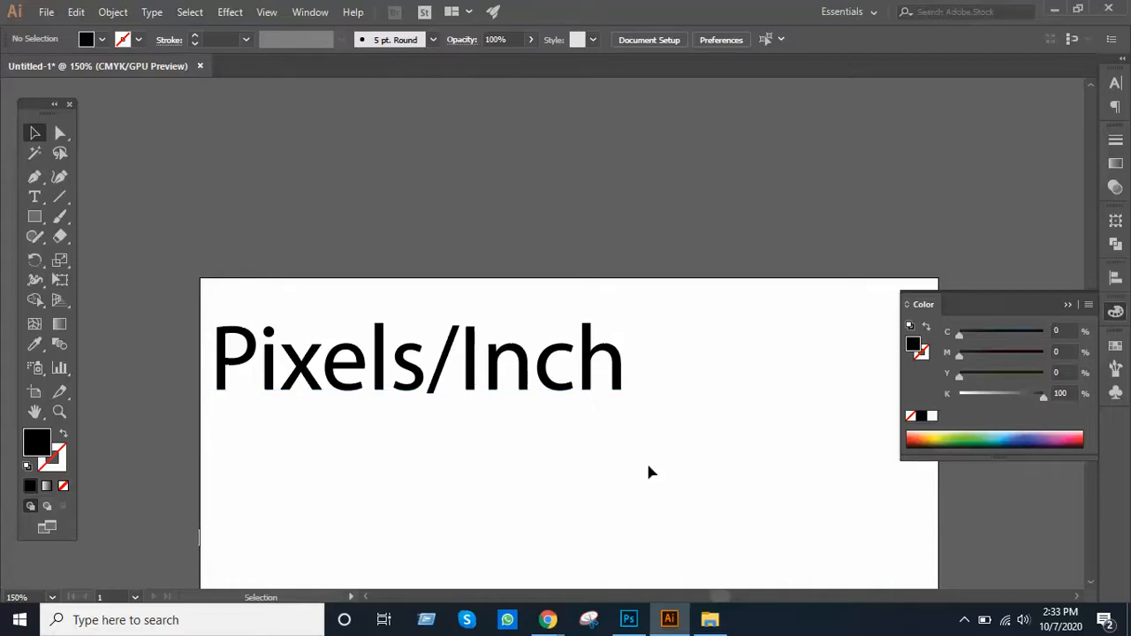
# Duplicate the Pixels/Inch text directly below the original.
pyautogui.moveTo(558, 626)
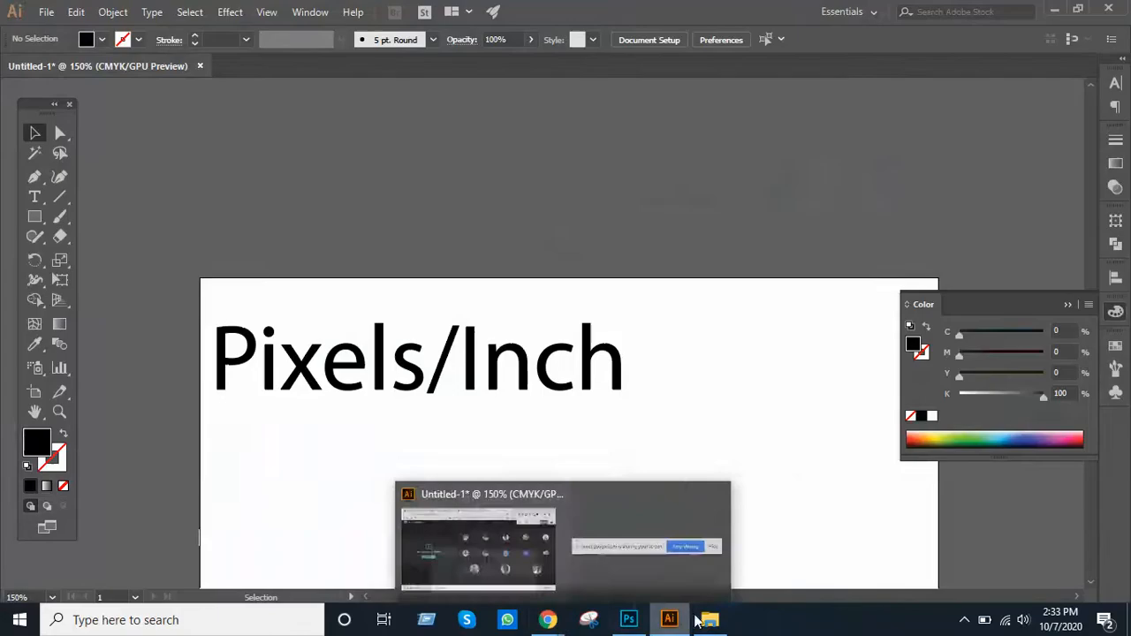
pyautogui.moveTo(713, 626)
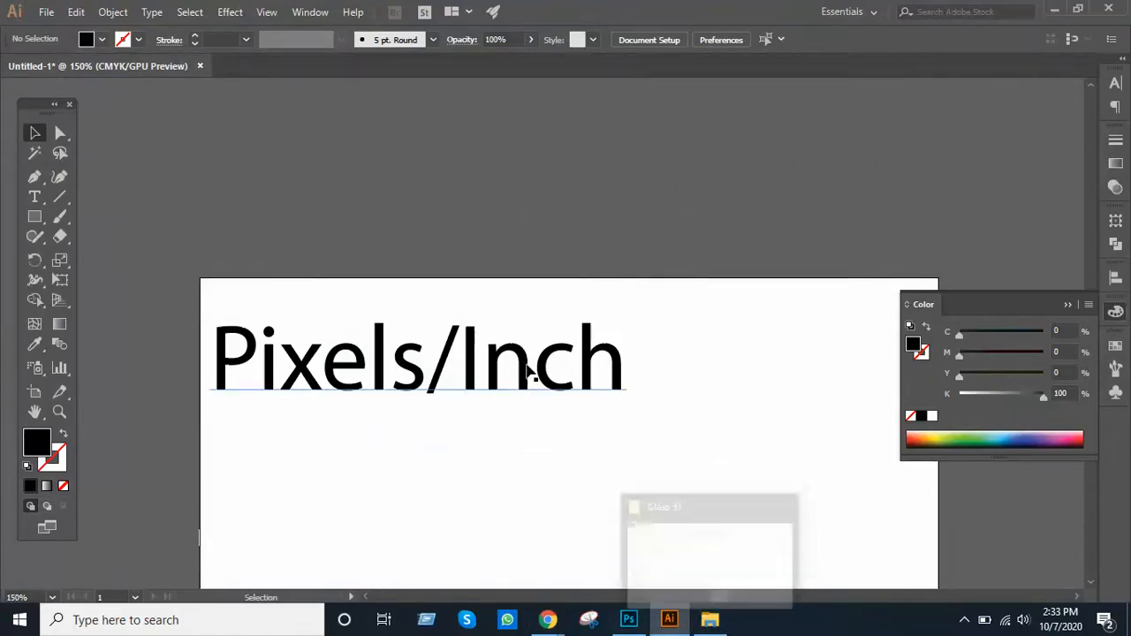
pyautogui.moveTo(473, 371); pyautogui.dragTo(487, 467)
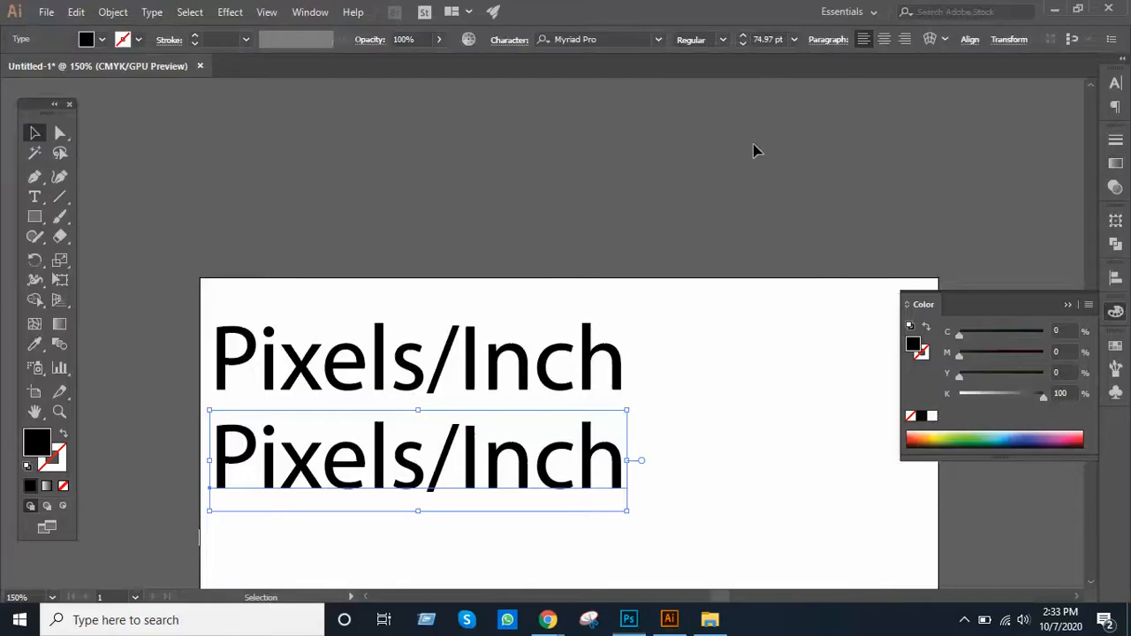
# Switch to the Google Meet call in Chrome, respond to its open dialog, and return to Illustrator.
pyautogui.hotkey('alt', 'Tab')
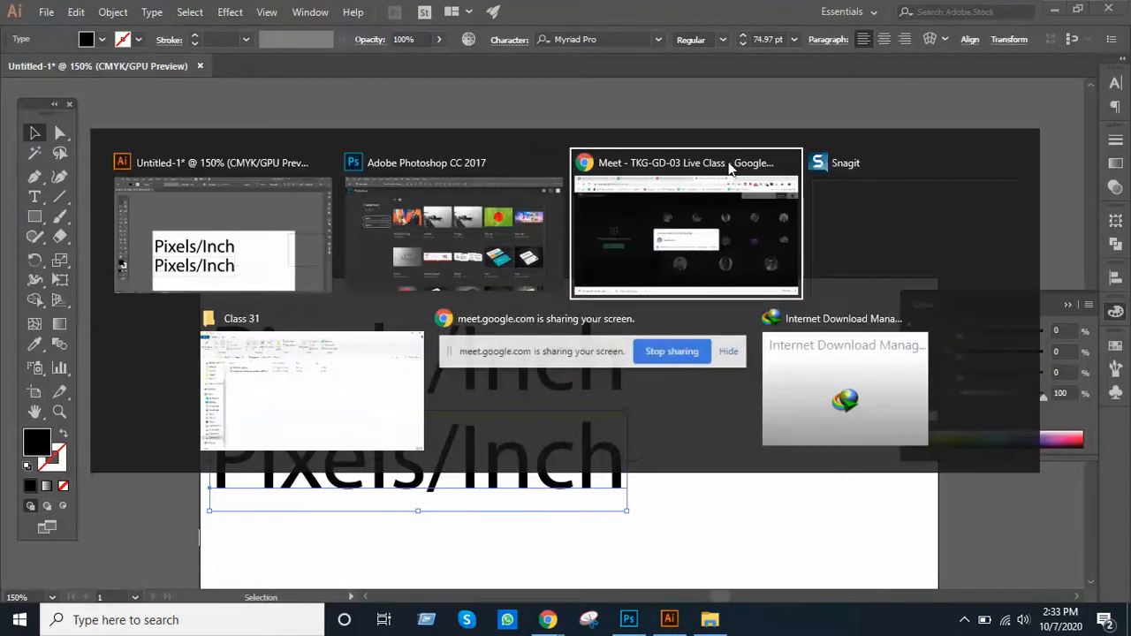
pyautogui.click(699, 204)
pyautogui.click(710, 365)
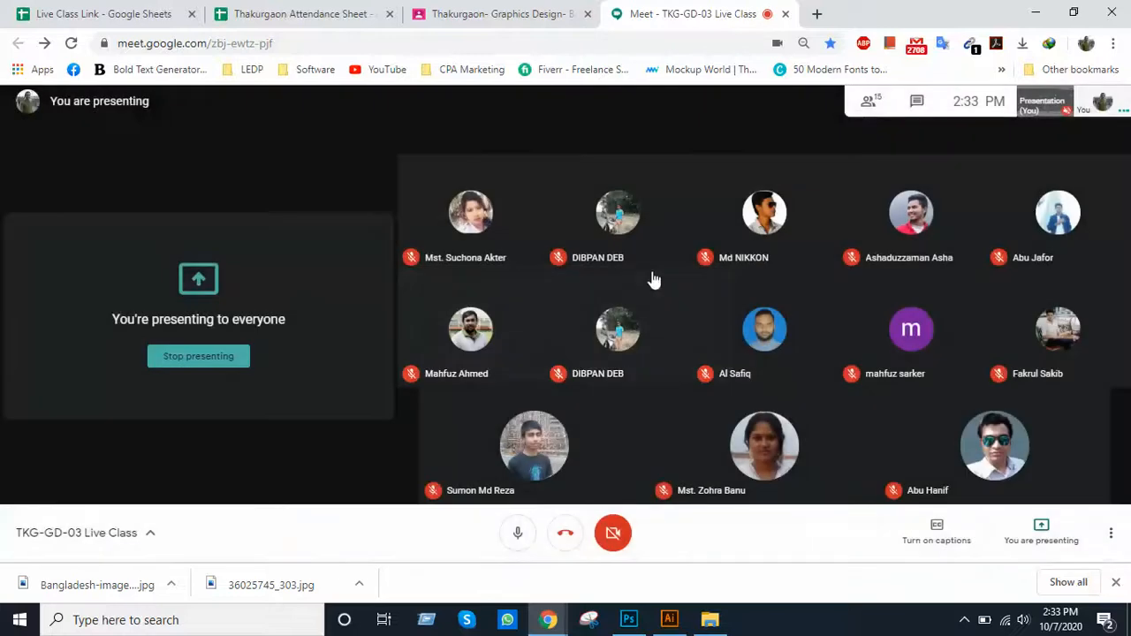
pyautogui.hotkey('alt', 'Tab')
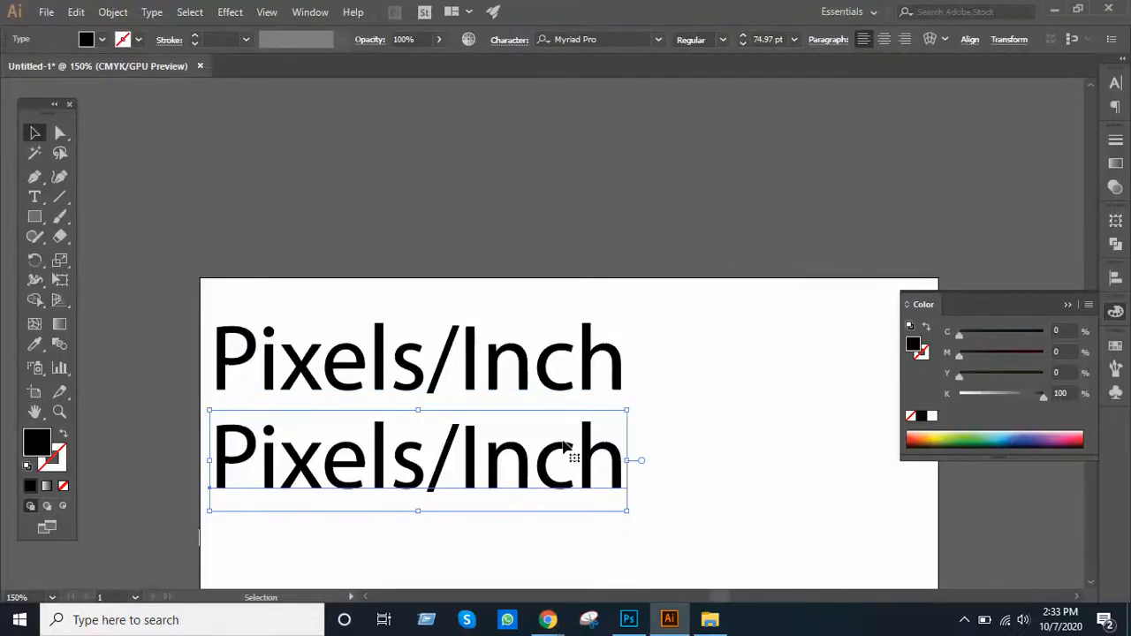
# Delete the duplicate text and extend the original to "Pixels/Inch:" with a second line reading "Pixel per inch (PPI)".
pyautogui.press('Delete')
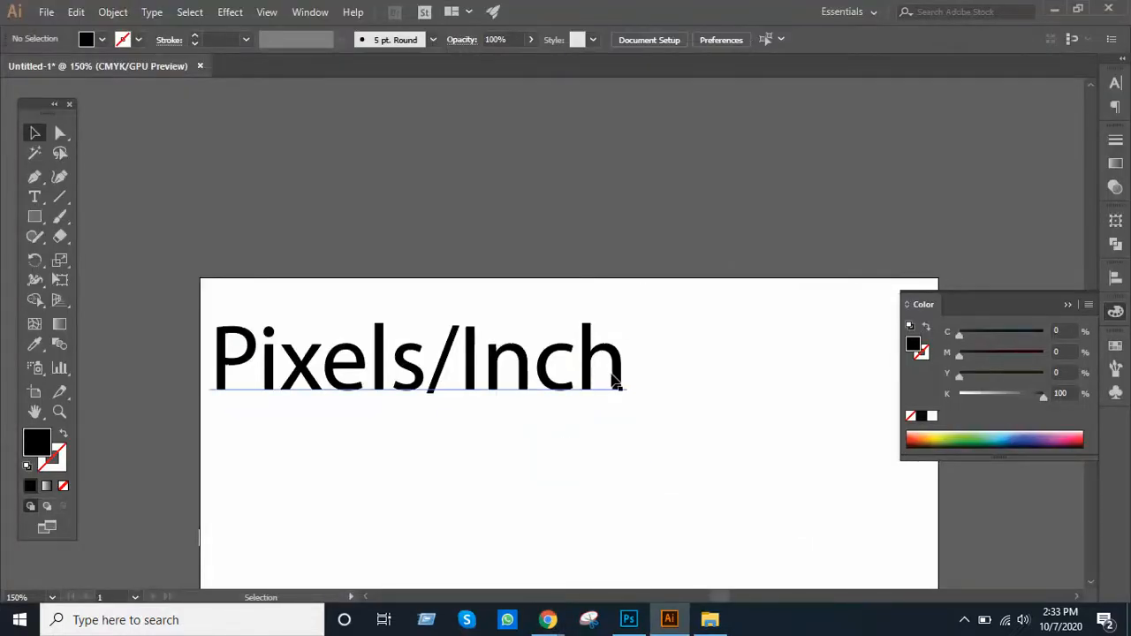
pyautogui.doubleClick(623, 375)
pyautogui.write(':')
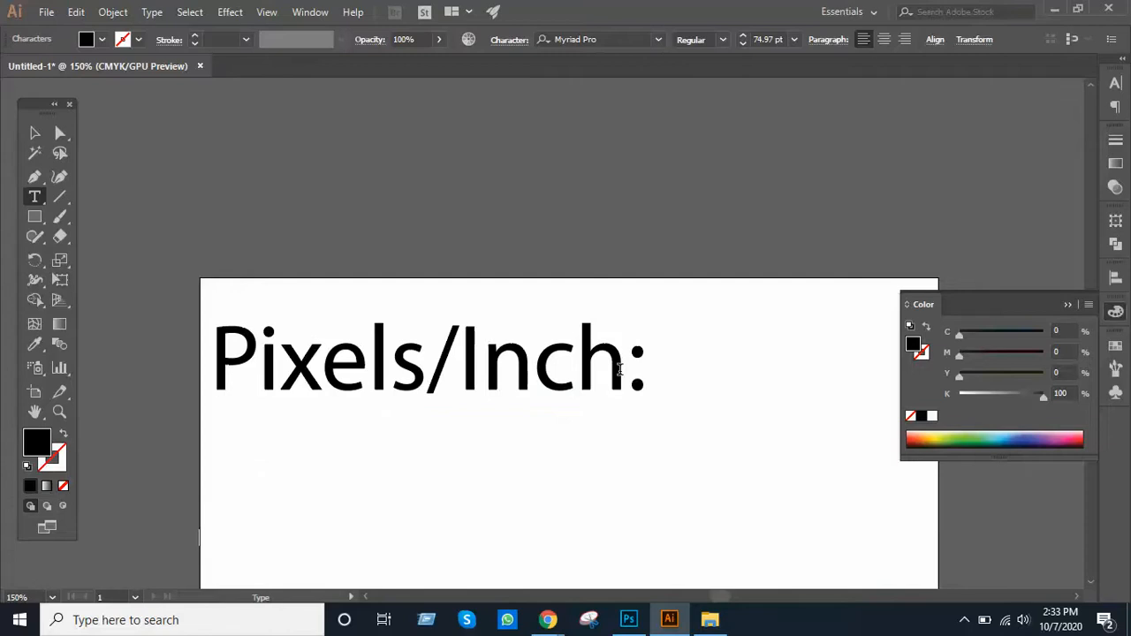
pyautogui.press('Return')
pyautogui.write('Pi')
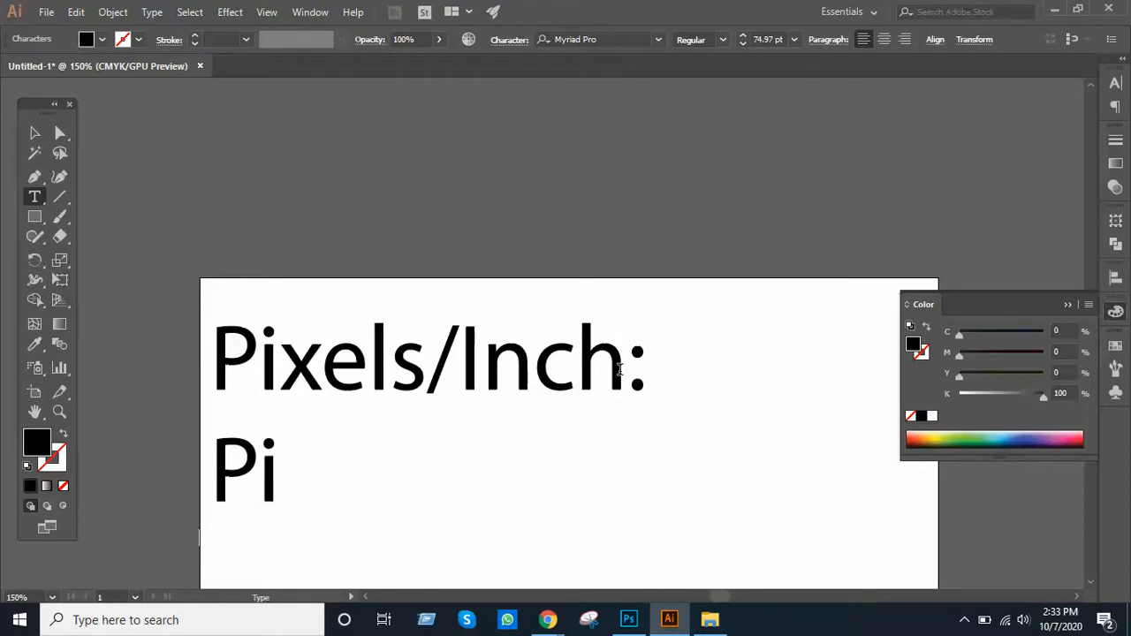
pyautogui.write('xels')
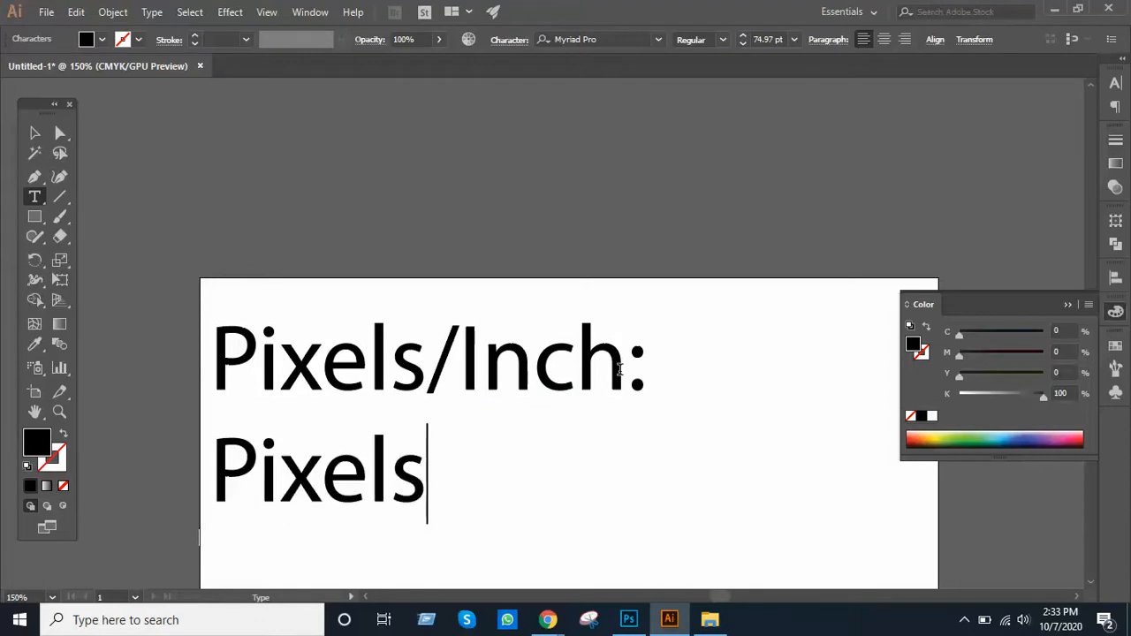
pyautogui.press('BackSpace')
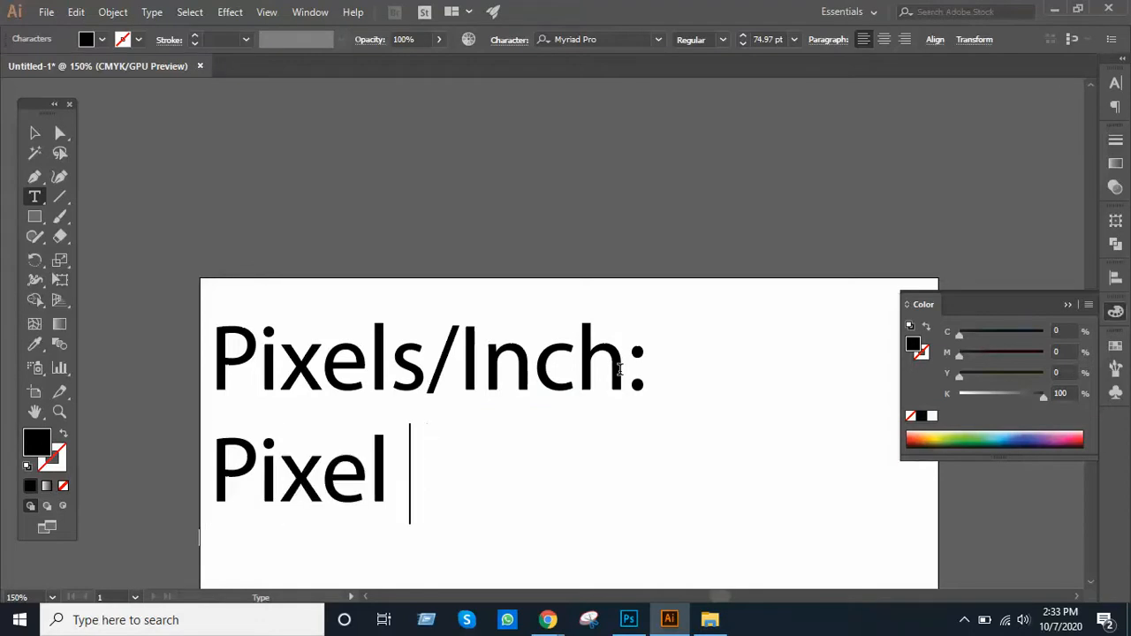
pyautogui.write('per inc')
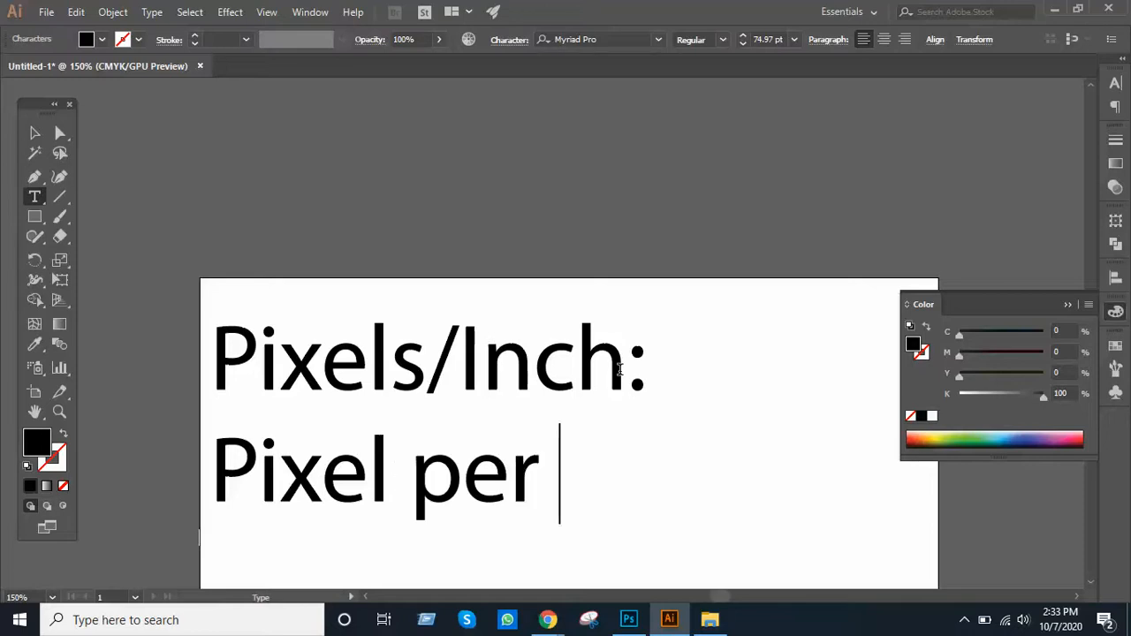
pyautogui.write('h (')
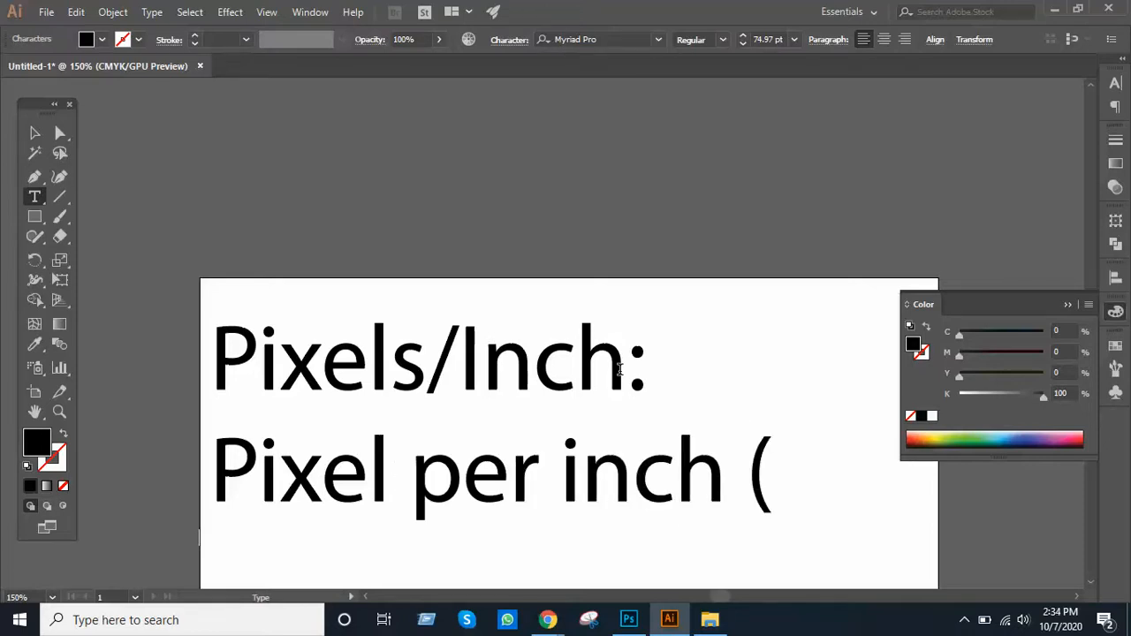
pyautogui.write('PPI)')
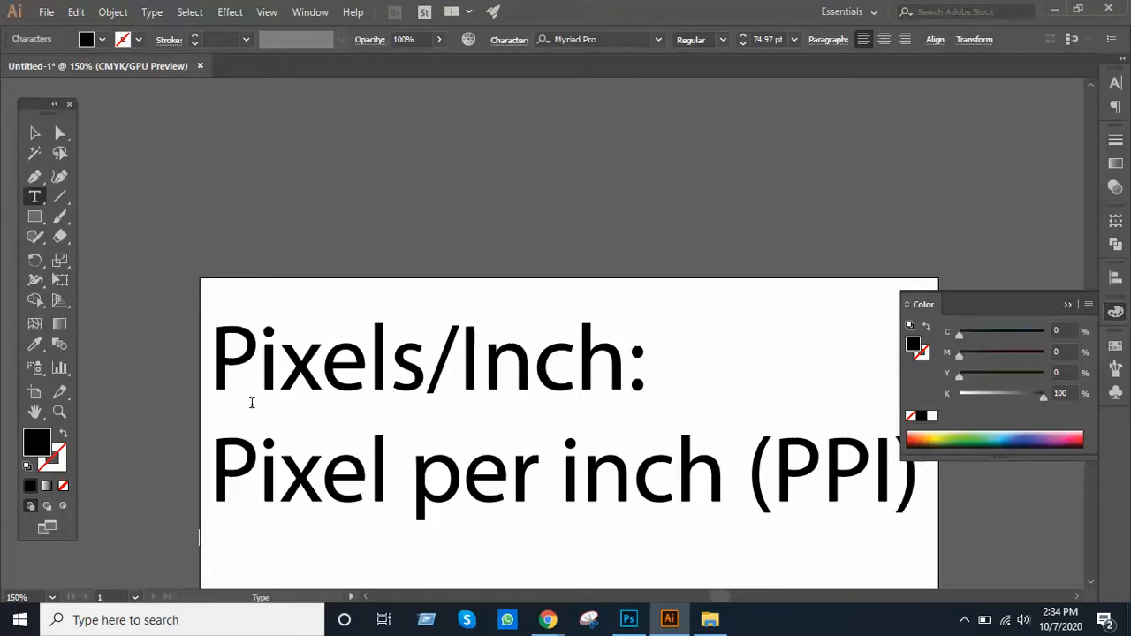
# Fill the first text line, "Pixels/Inch:", with bright red (C 0, M 99.33, Y 100, K 0).
pyautogui.moveTo(209, 367); pyautogui.dragTo(734, 330)
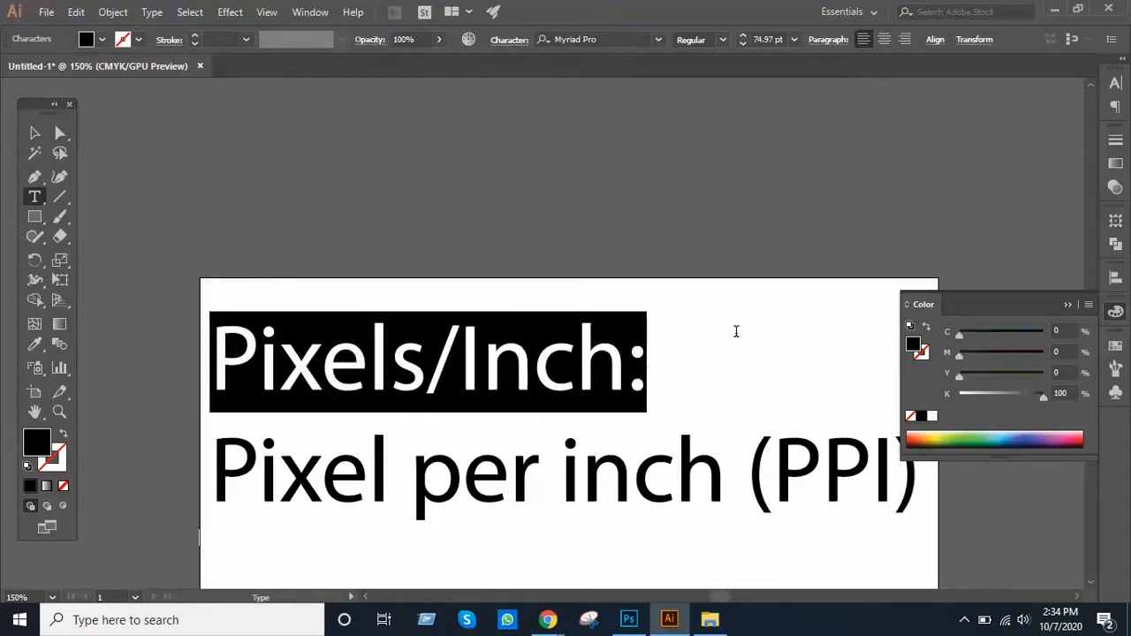
pyautogui.doubleClick(29, 449)
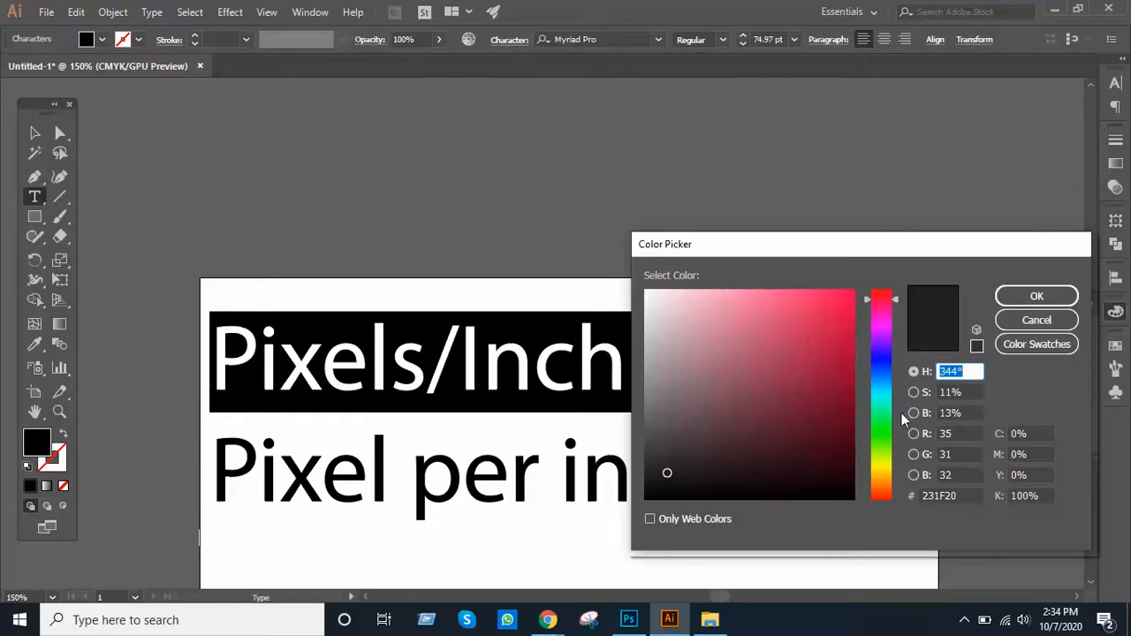
pyautogui.moveTo(876, 354); pyautogui.dragTo(871, 518)
pyautogui.click(854, 291)
pyautogui.click(1027, 296)
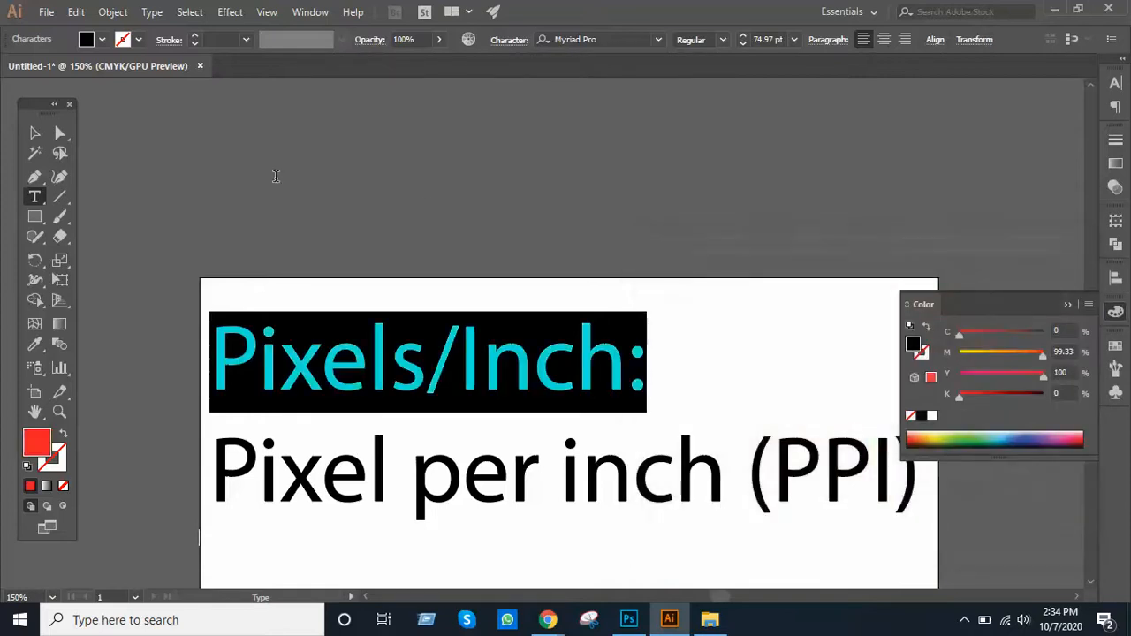
# Finish editing the text and deselect it on the artboard.
pyautogui.click(34, 133)
pyautogui.click(260, 176)
pyautogui.keyDown('ctrl'); pyautogui.keyDown('alt'); pyautogui.click(450, 310); pyautogui.keyUp('alt'); pyautogui.keyUp('ctrl')
pyautogui.moveTo(560, 366); pyautogui.dragTo(291, 273)
pyautogui.keyDown('ctrl'); pyautogui.click(433, 286); pyautogui.keyUp('ctrl')
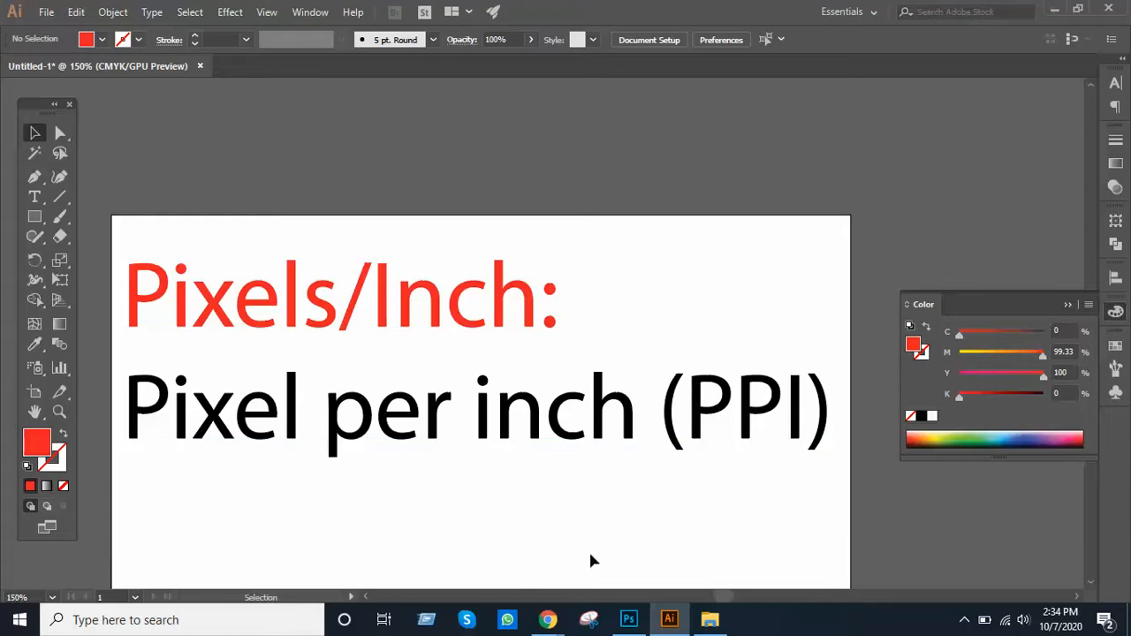
# Switch to Photoshop, try a 72 pixels/inch resolution for the new document, and cancel its creation.
pyautogui.click(628, 620)
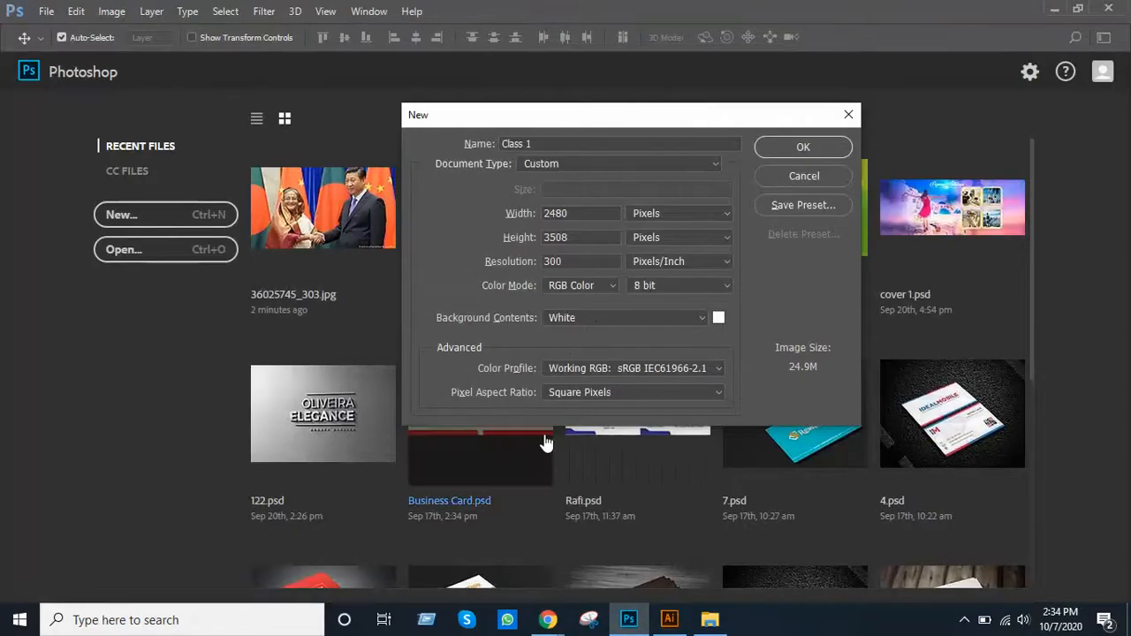
pyautogui.doubleClick(563, 261)
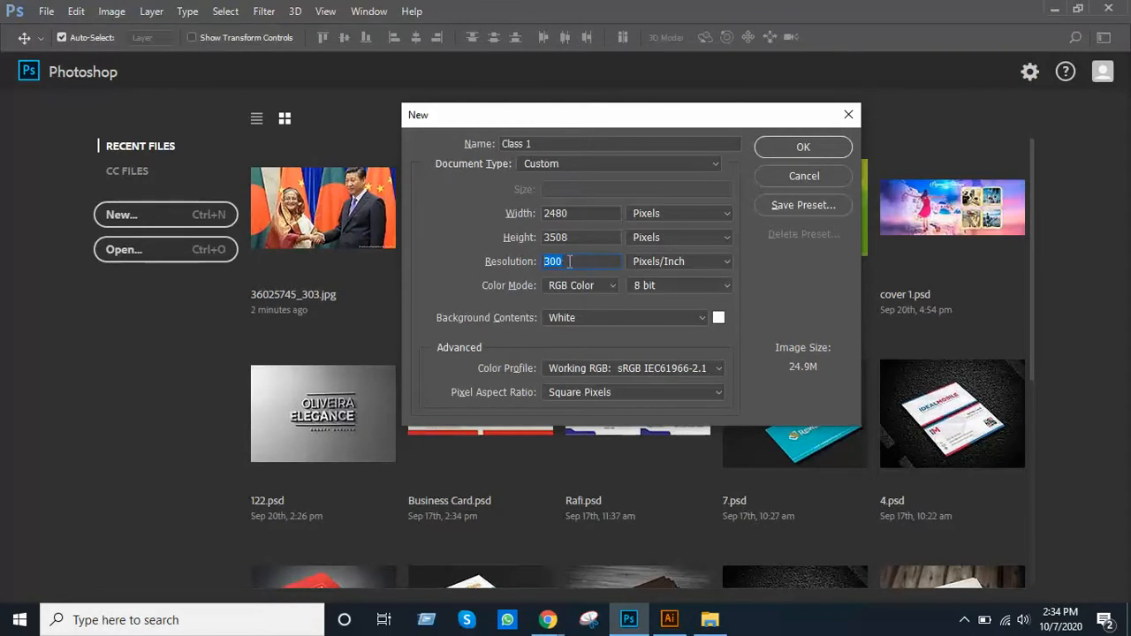
pyautogui.write('72')
pyautogui.click(822, 178)
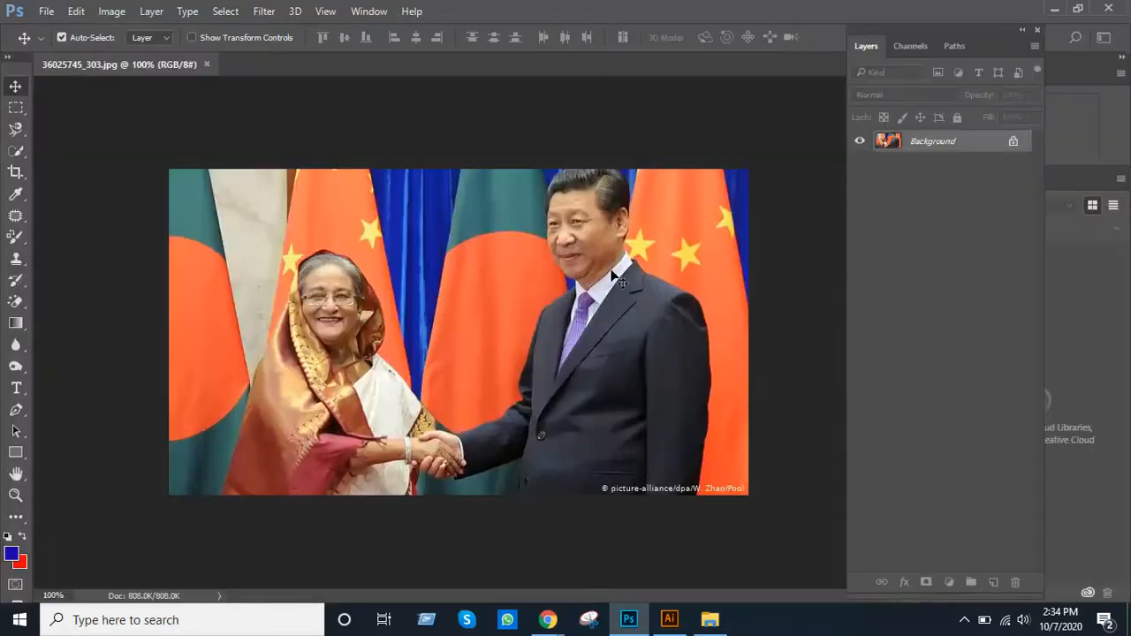
# Examine the pixel grid around the shirt collar and tie knot in the photo.
pyautogui.keyDown('ctrl'); pyautogui.click(588, 302); pyautogui.keyUp('ctrl')
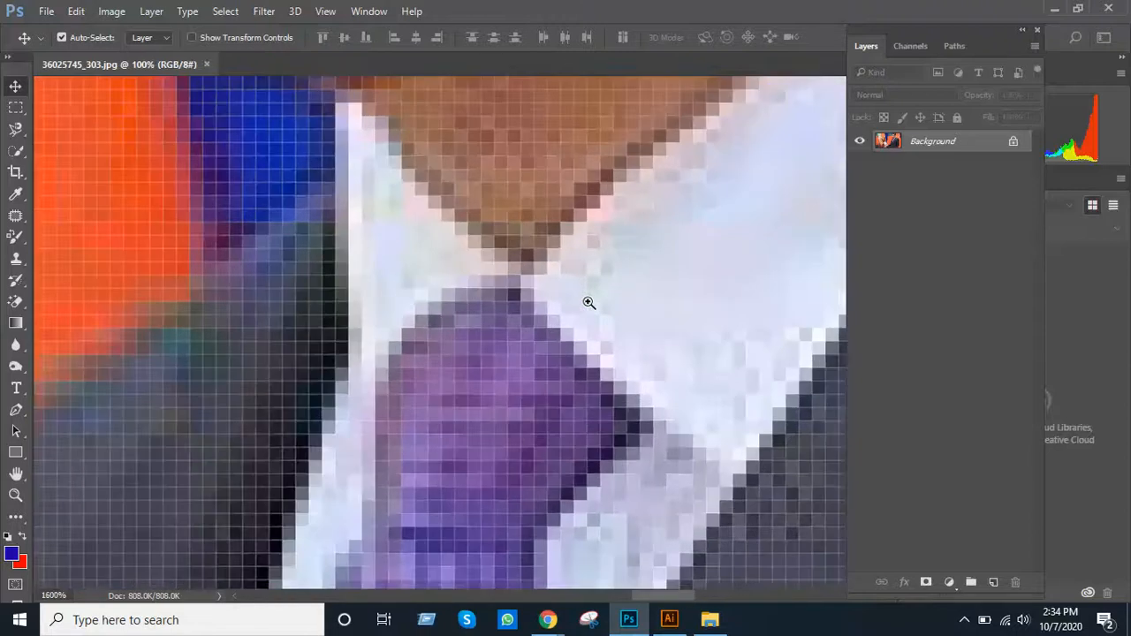
pyautogui.keyDown('ctrl'); pyautogui.click(588, 302); pyautogui.keyUp('ctrl')
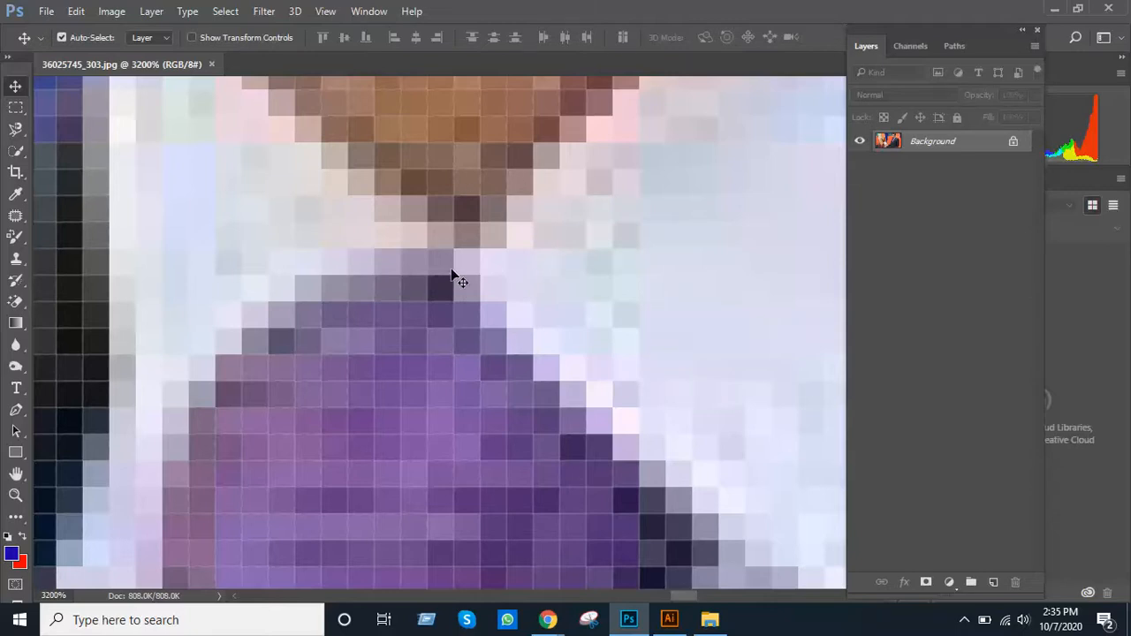
pyautogui.keyDown('ctrl'); pyautogui.keyDown('alt'); pyautogui.click(514, 258); pyautogui.keyUp('alt'); pyautogui.keyUp('ctrl')
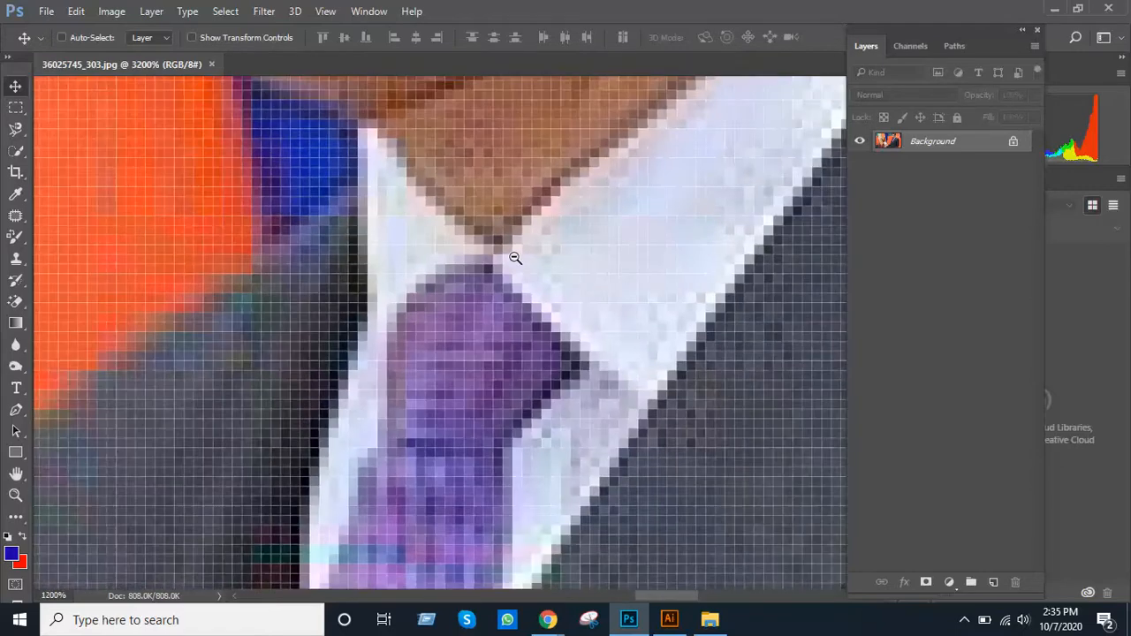
pyautogui.scroll(-2, 515, 257)
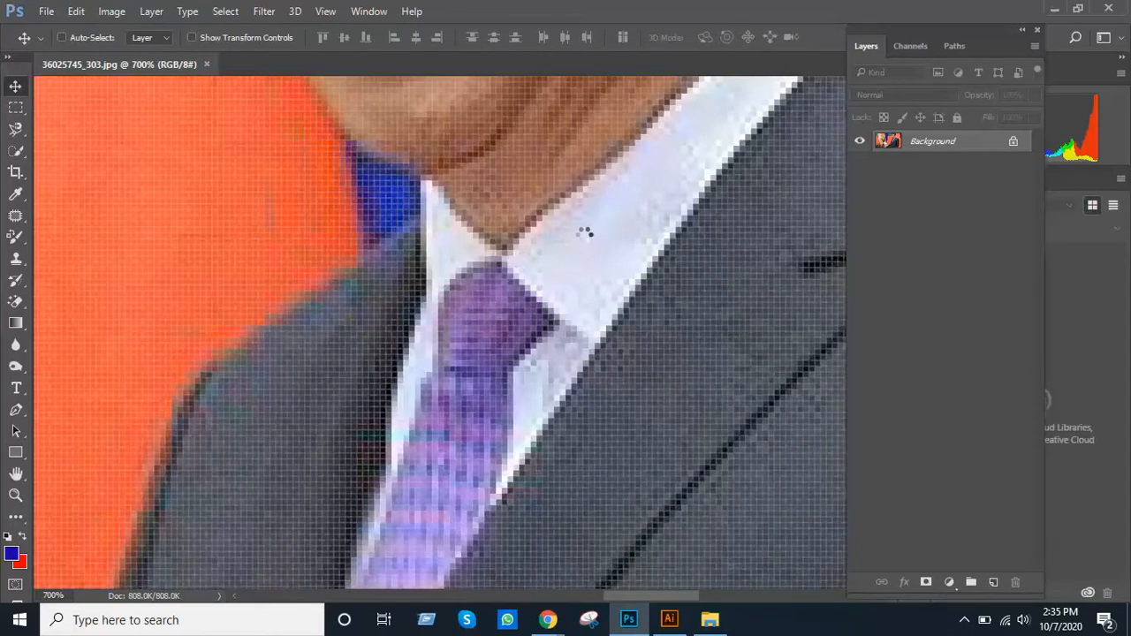
# Start a new document, try its resolution at 300 pixels/inch, and set it to 72.
pyautogui.hotkey('ctrl', 'n')
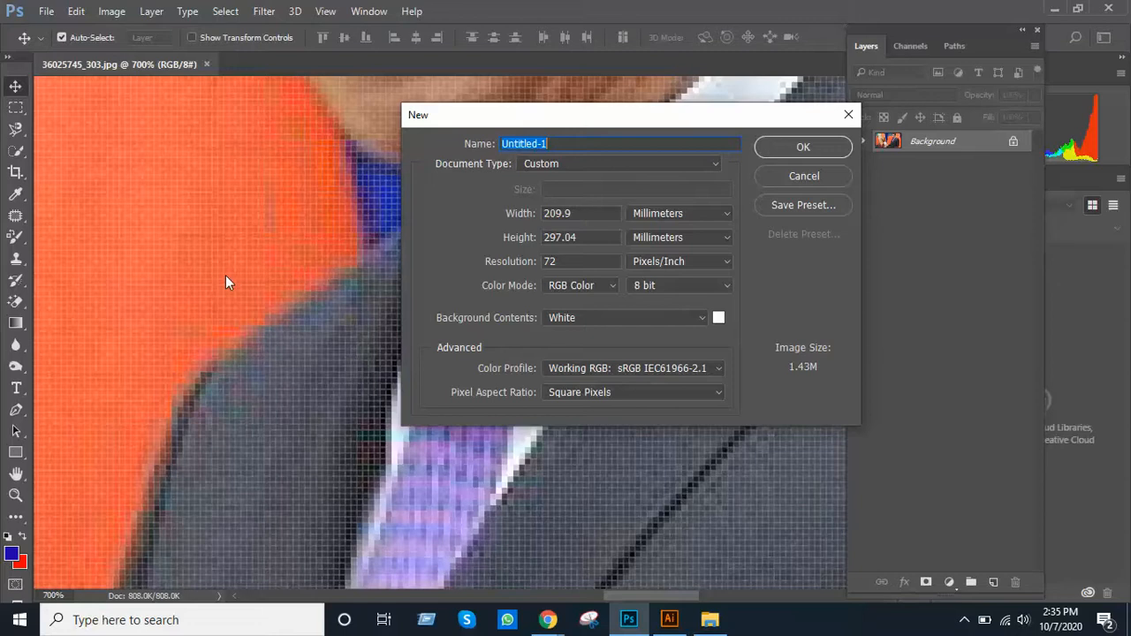
pyautogui.click(560, 261)
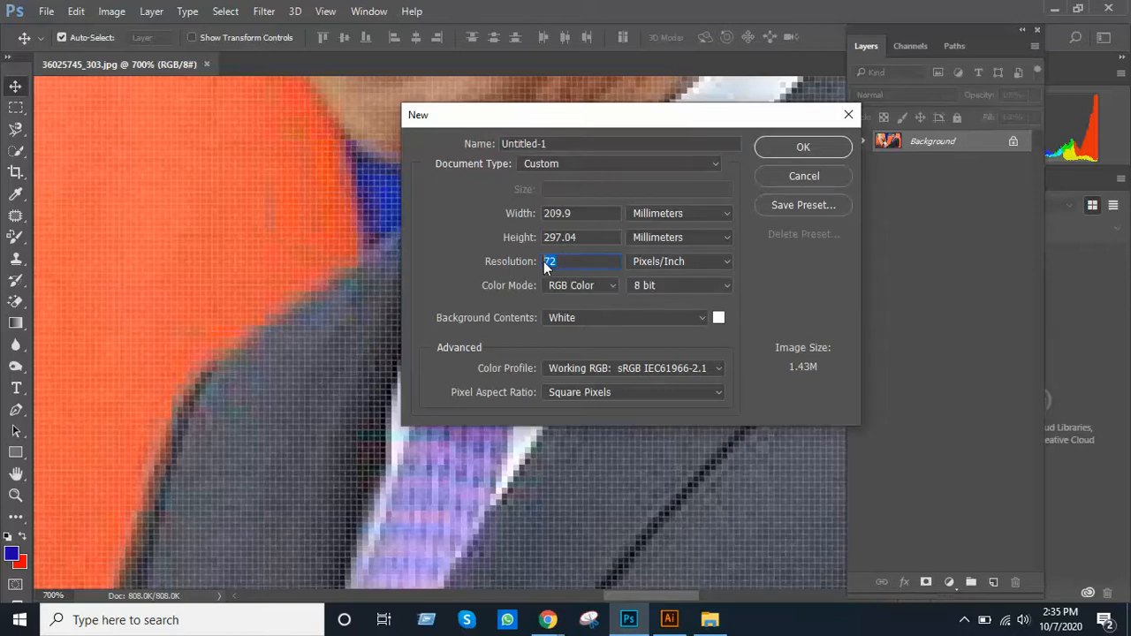
pyautogui.write('3000')
pyautogui.press('BackSpace')
pyautogui.moveTo(569, 265); pyautogui.dragTo(497, 269)
pyautogui.write('72')
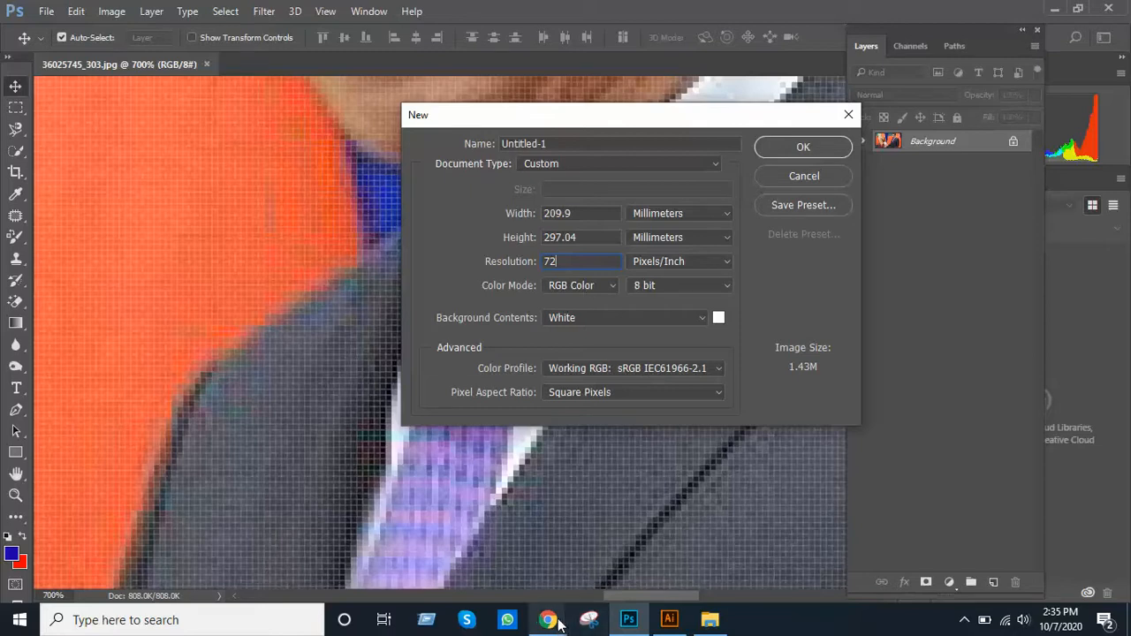
# Switch to the Google Meet call in Chrome, mute and unmute the microphone, and return to Photoshop.
pyautogui.moveTo(548, 619)
pyautogui.click(491, 565)
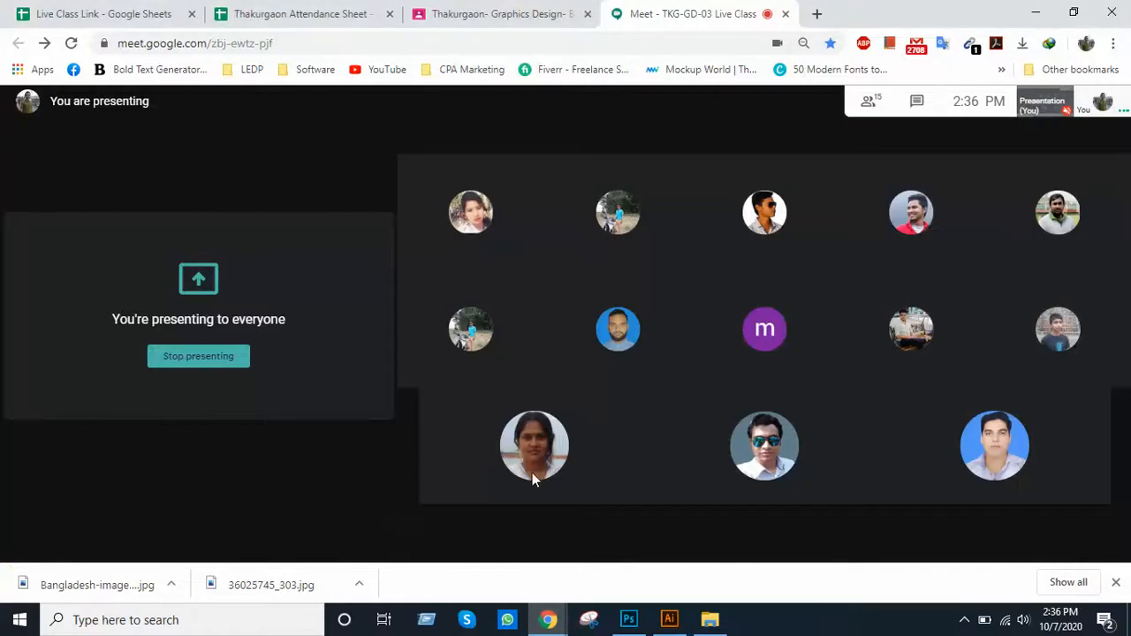
pyautogui.moveTo(532, 413)
pyautogui.click(521, 535)
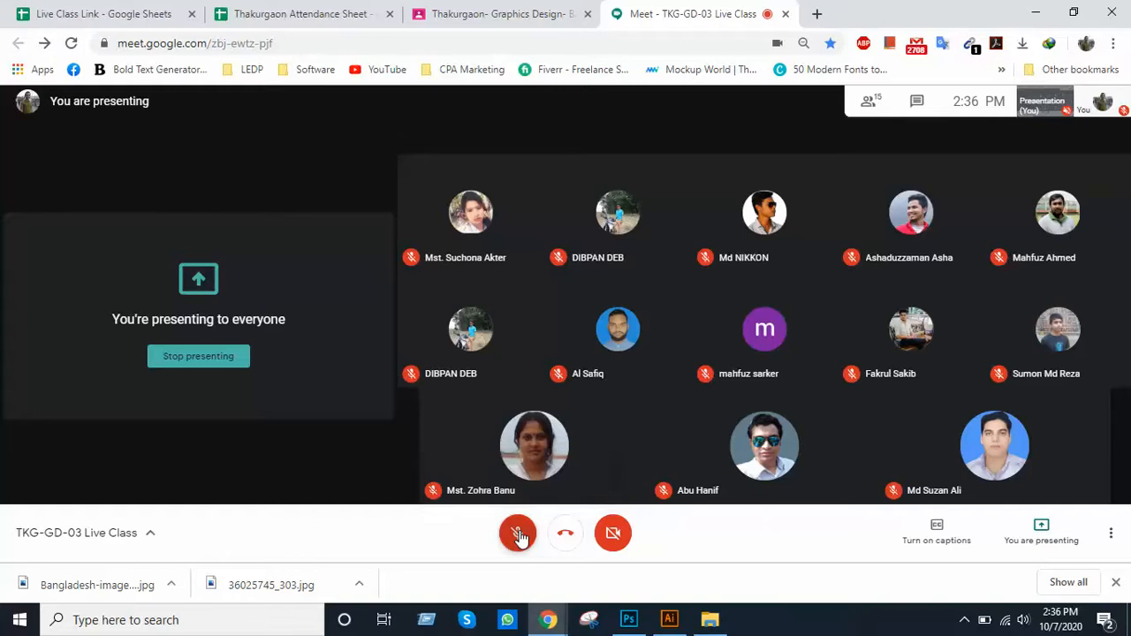
pyautogui.click(520, 536)
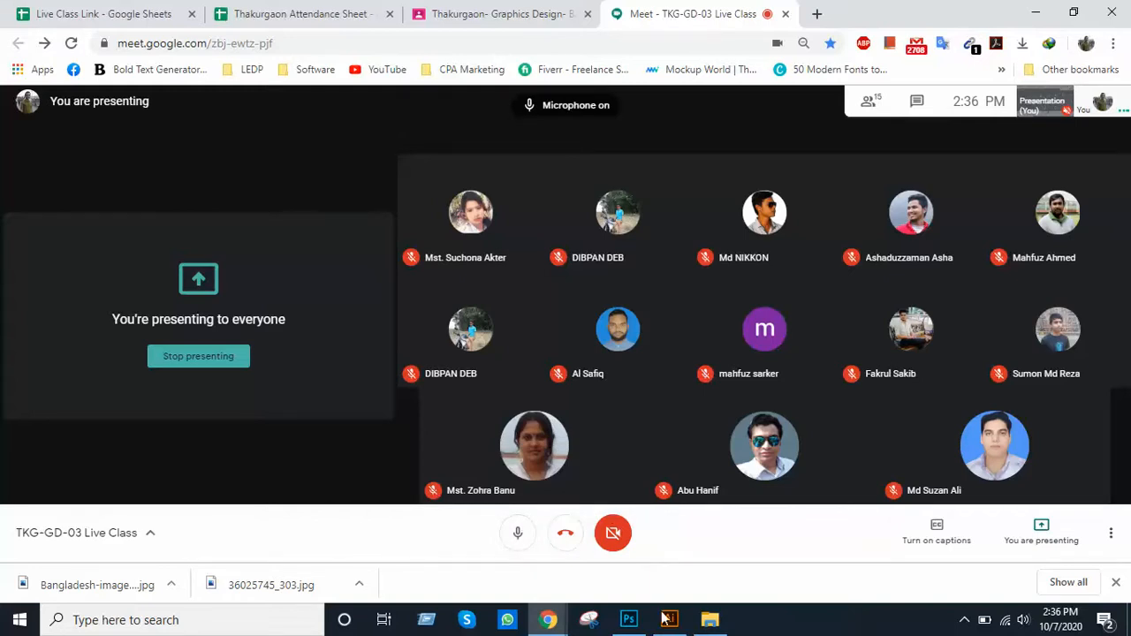
pyautogui.click(628, 619)
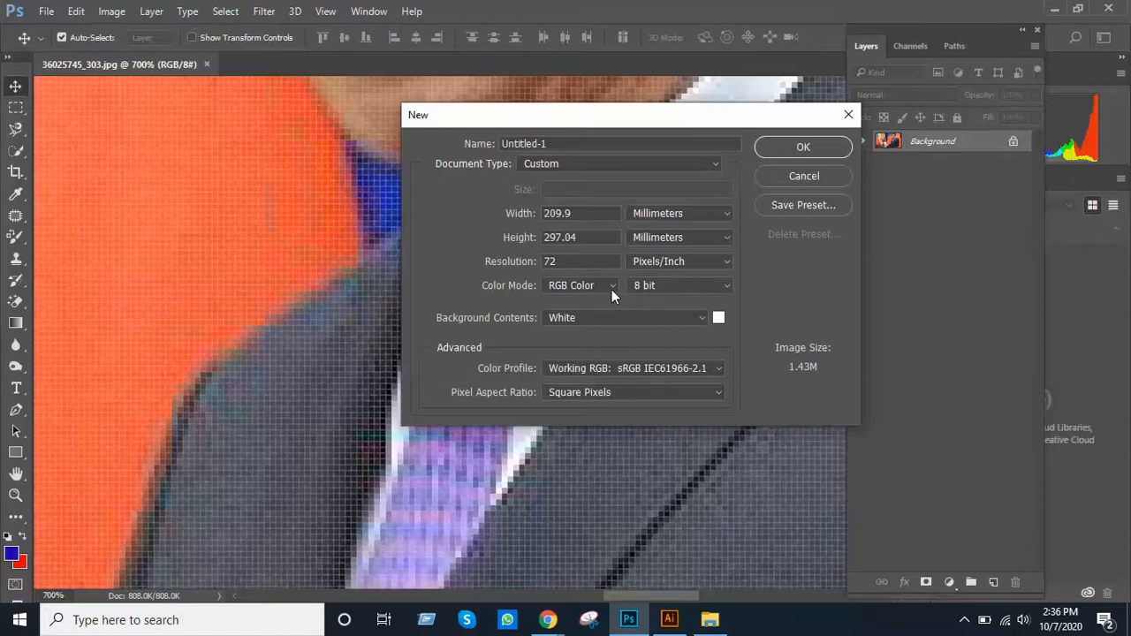
# Check the participants in the Google Meet call in Chrome and return to Photoshop.
pyautogui.moveTo(548, 617)
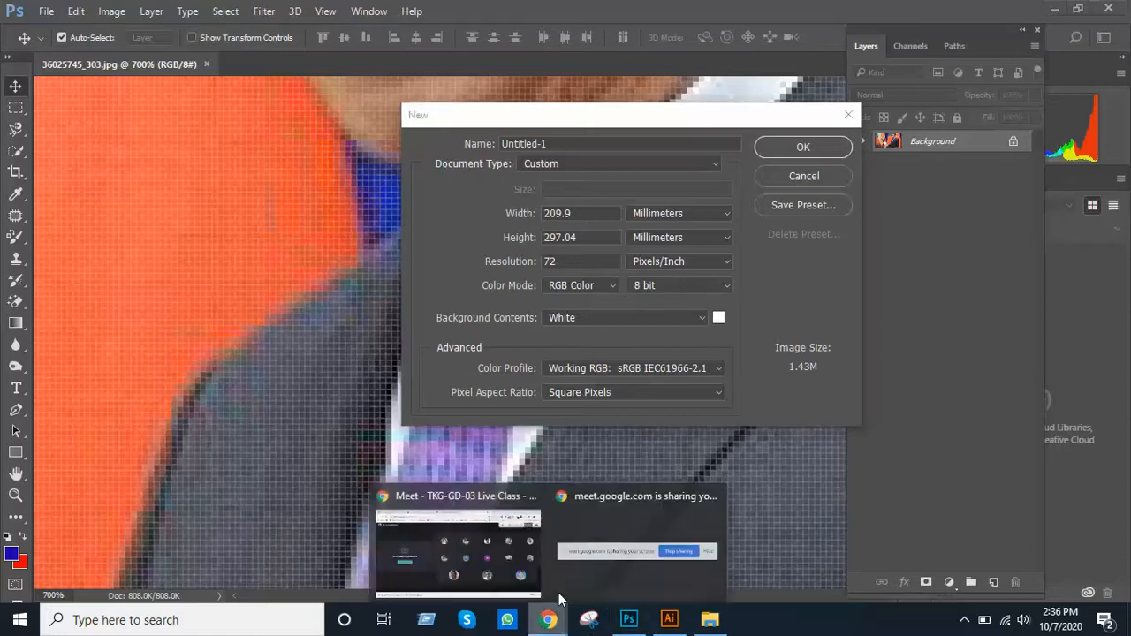
pyautogui.click(535, 567)
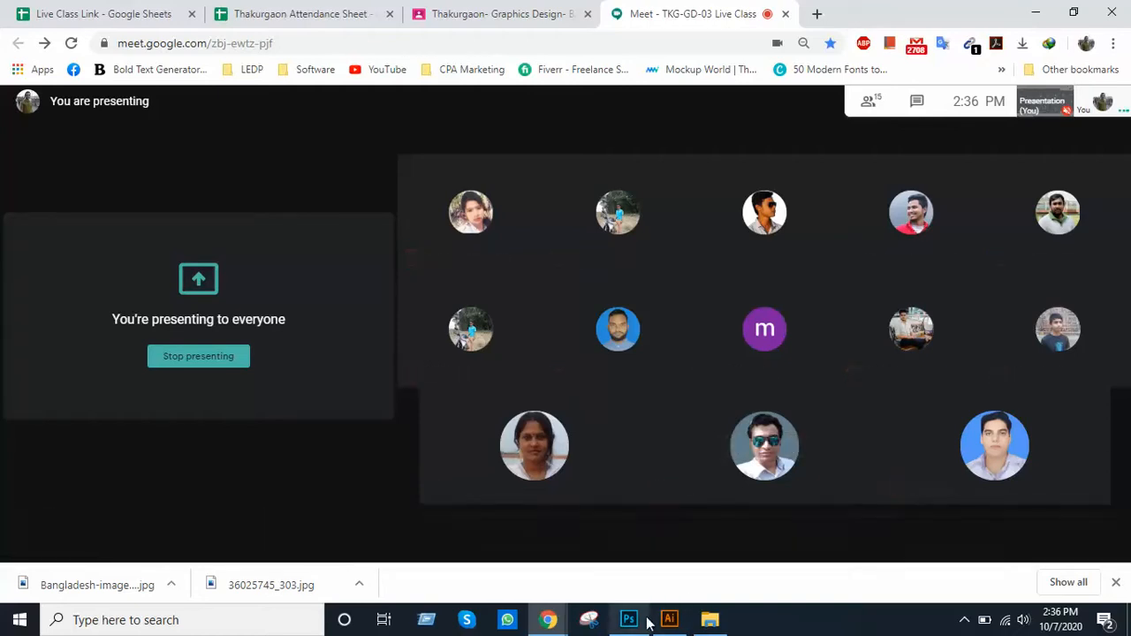
pyautogui.moveTo(632, 622)
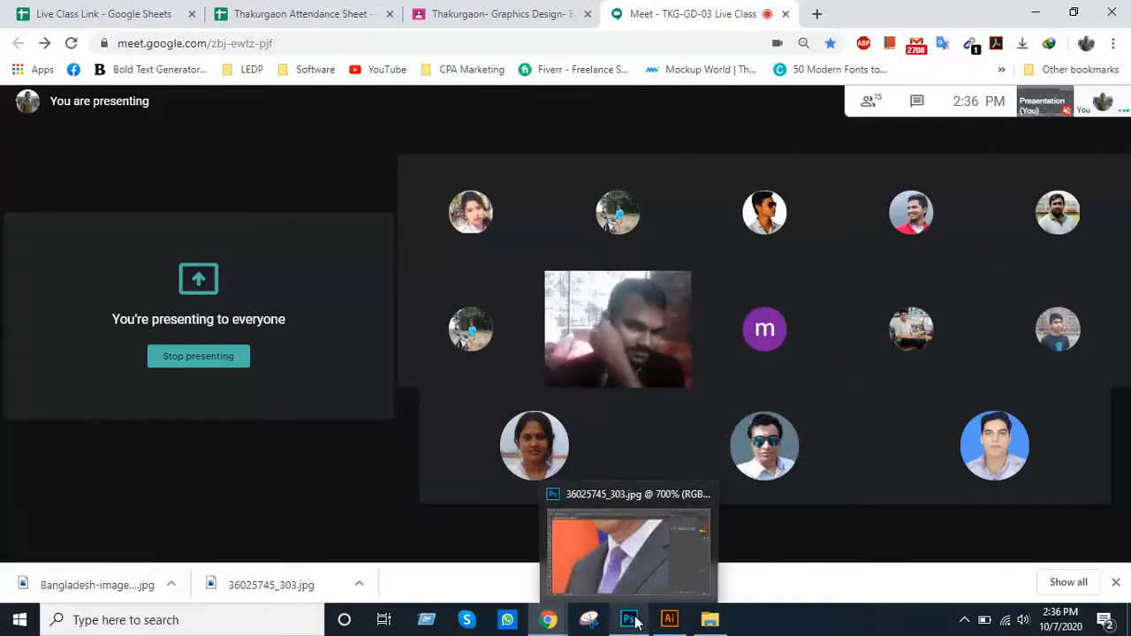
pyautogui.click(630, 620)
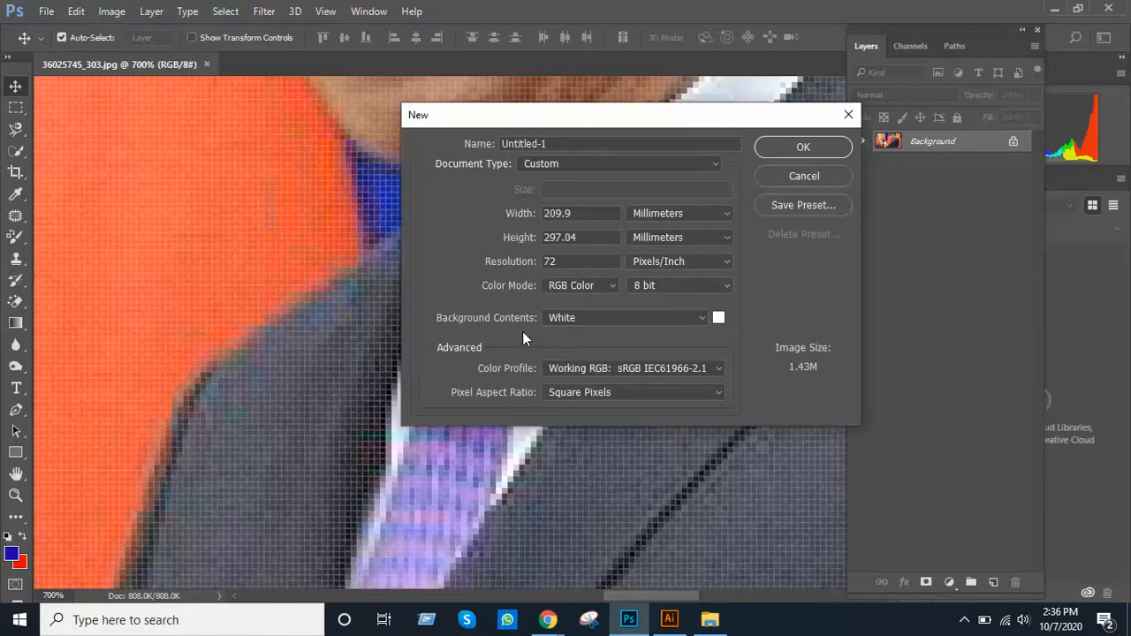
# Switch to Illustrator and review the Pixels/Inch note on the whole artboard.
pyautogui.click(669, 621)
pyautogui.scroll(-2, 627, 424)
pyautogui.scroll(-2, 627, 407)
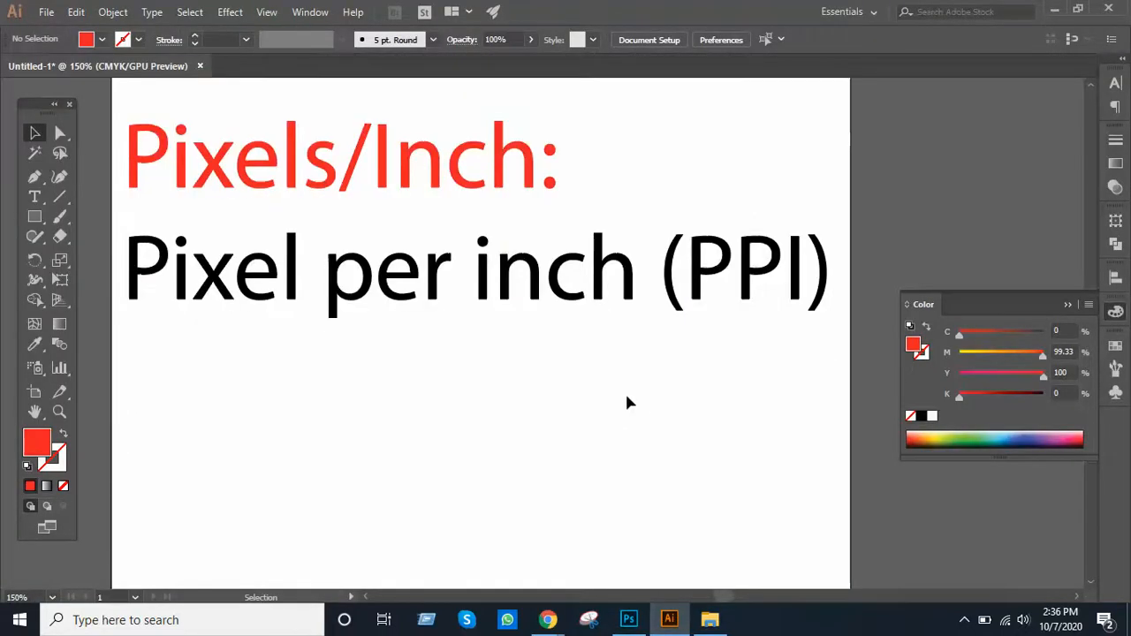
pyautogui.keyDown('ctrl'); pyautogui.keyDown('alt'); pyautogui.click(583, 366); pyautogui.keyUp('alt'); pyautogui.keyUp('ctrl')
pyautogui.keyDown('ctrl'); pyautogui.keyDown('alt'); pyautogui.click(583, 366); pyautogui.keyUp('alt'); pyautogui.keyUp('ctrl')
pyautogui.moveTo(534, 394); pyautogui.dragTo(578, 327)
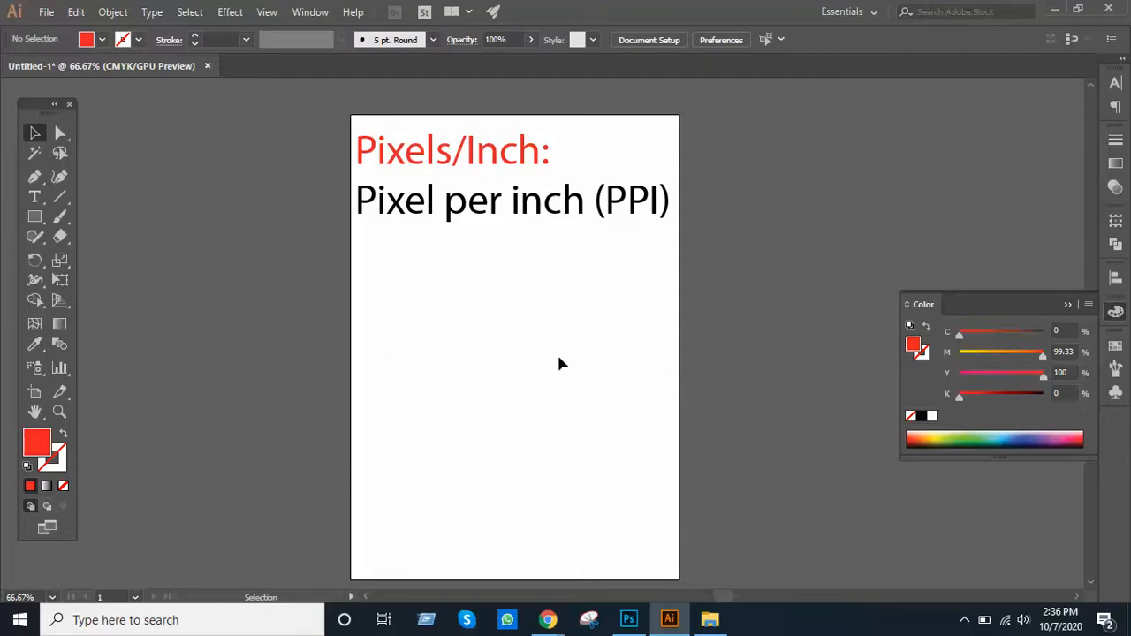
# Switch to Photoshop and open the colour picker for the new document's background, cancelling it without choosing a colour.
pyautogui.hotkey('alt', 'Tab')
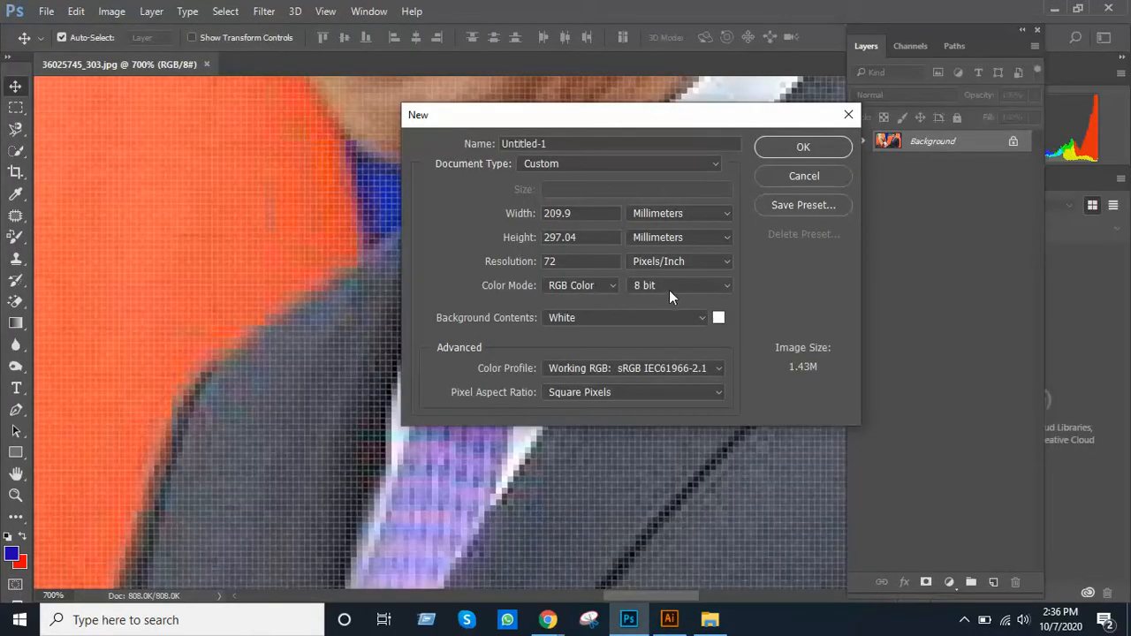
pyautogui.click(717, 320)
pyautogui.click(717, 321)
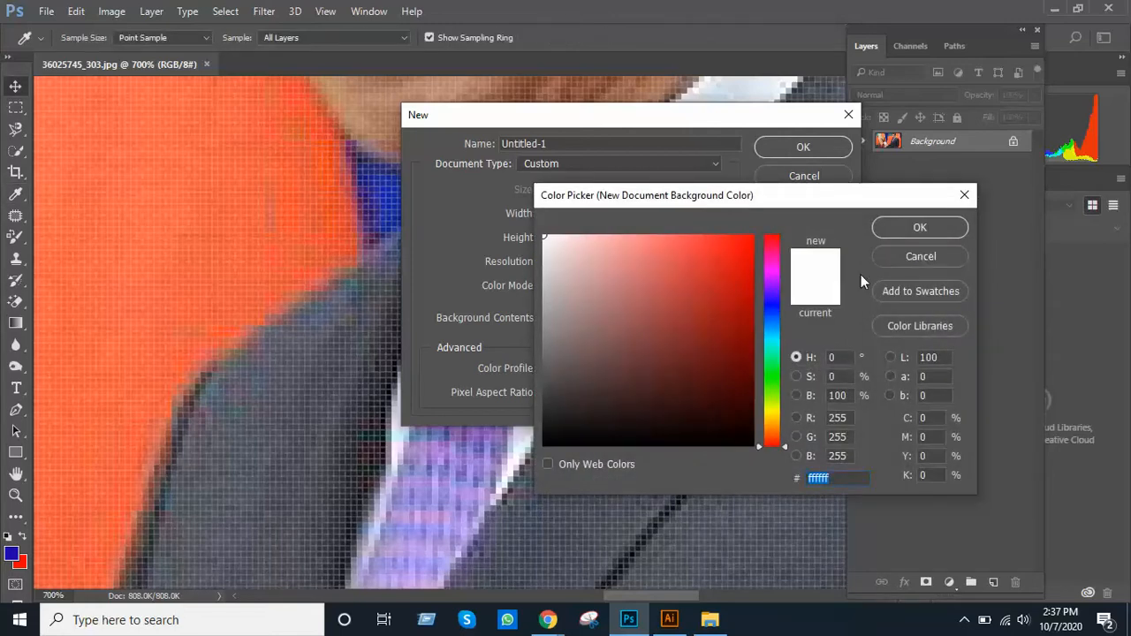
pyautogui.click(901, 257)
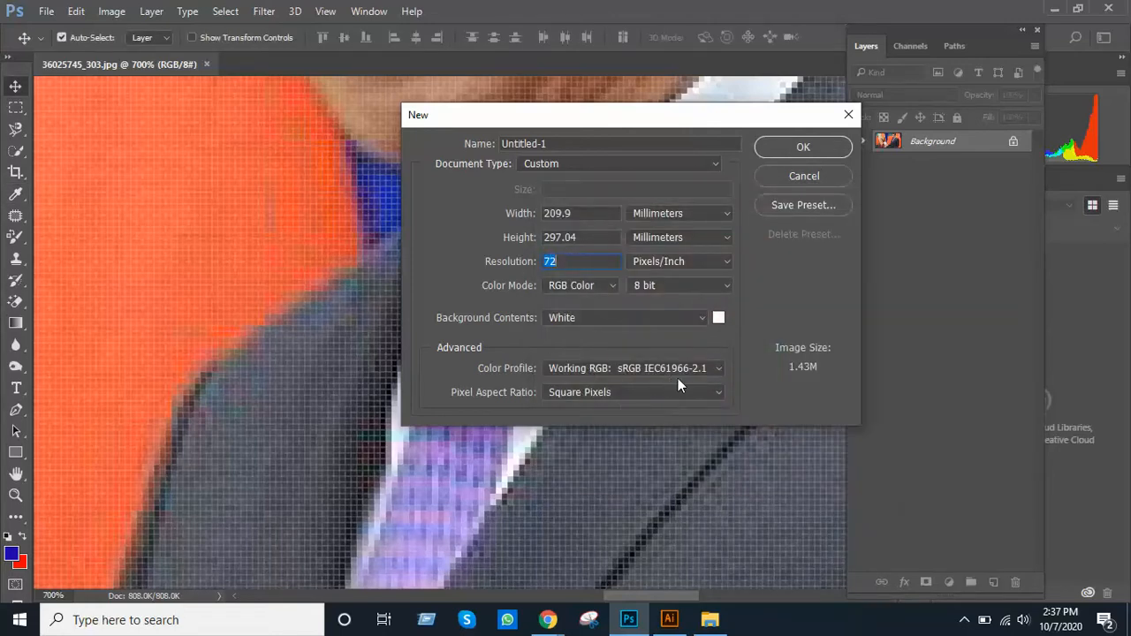
# Return to Illustrator and duplicate the two-line Pixels/Inch text directly below the original.
pyautogui.hotkey('alt', 'Tab')
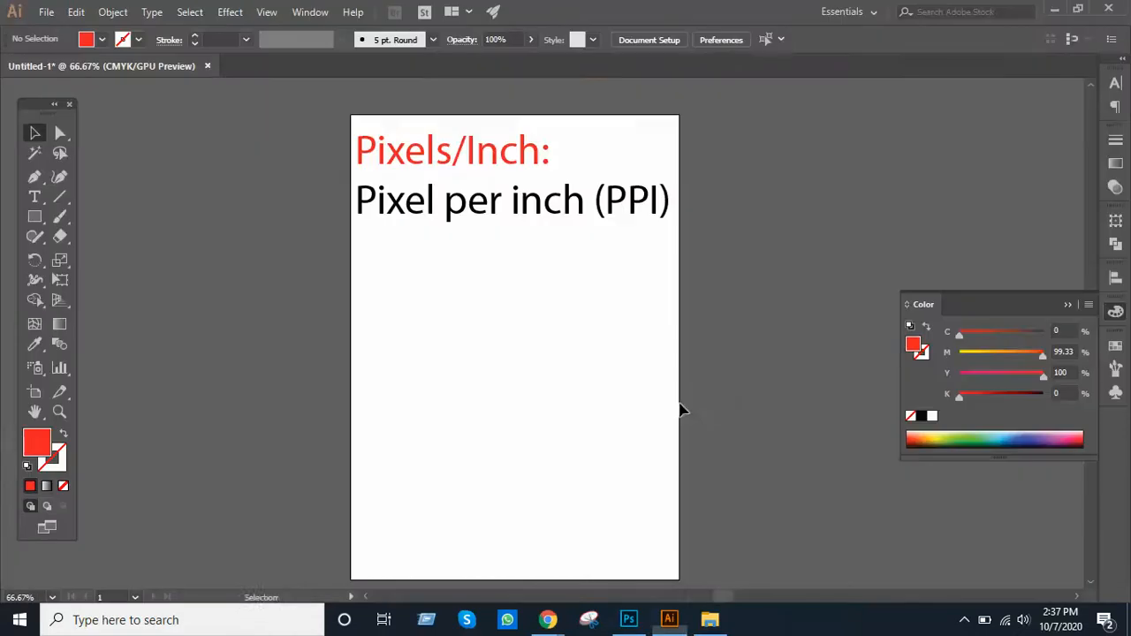
pyautogui.keyDown('ctrl'); pyautogui.keyDown('alt'); pyautogui.click(560, 275); pyautogui.keyUp('alt'); pyautogui.keyUp('ctrl')
pyautogui.keyDown('ctrl'); pyautogui.click(564, 291); pyautogui.keyUp('ctrl')
pyautogui.keyDown('ctrl'); pyautogui.click(564, 291); pyautogui.keyUp('ctrl')
pyautogui.moveTo(564, 286); pyautogui.dragTo(682, 216)
pyautogui.moveTo(607, 298); pyautogui.dragTo(588, 265)
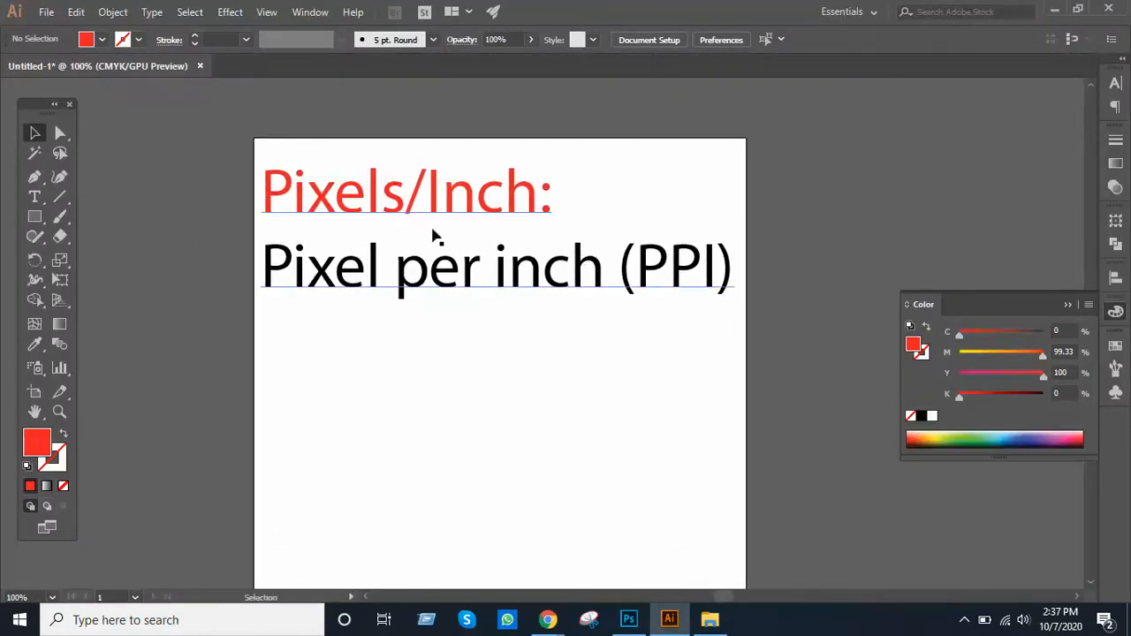
pyautogui.moveTo(469, 212); pyautogui.dragTo(481, 290)
# Edit the duplicated text to read "Dots/Inch:" on the first line and "Dot per inch (DPI)" on the second.
pyautogui.press('t')
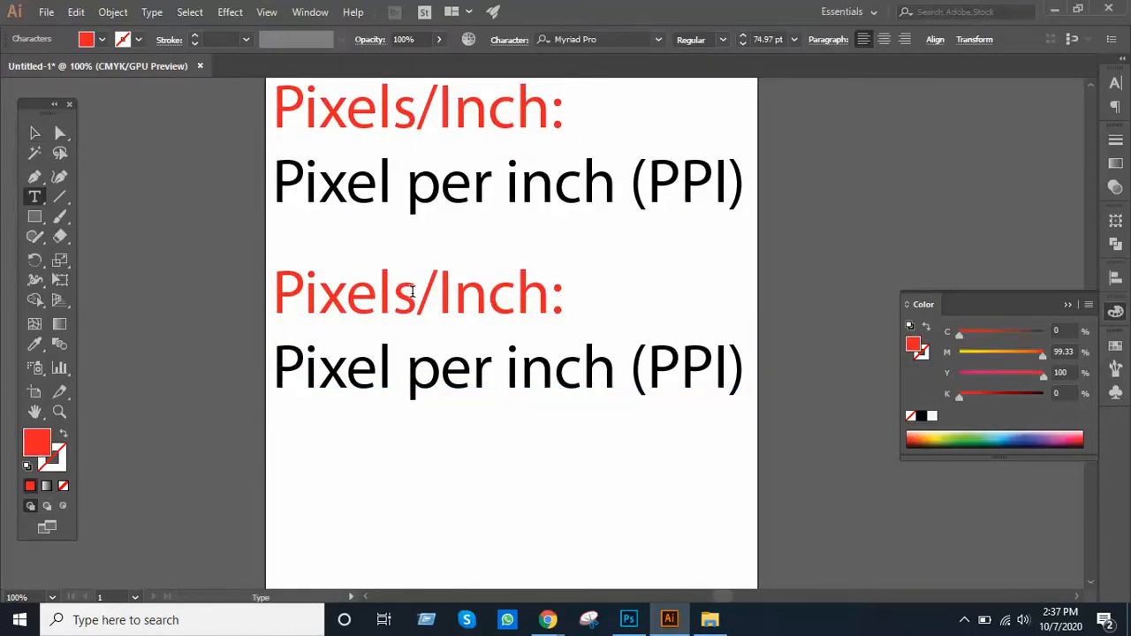
pyautogui.moveTo(411, 291); pyautogui.dragTo(263, 313)
pyautogui.write('Dots')
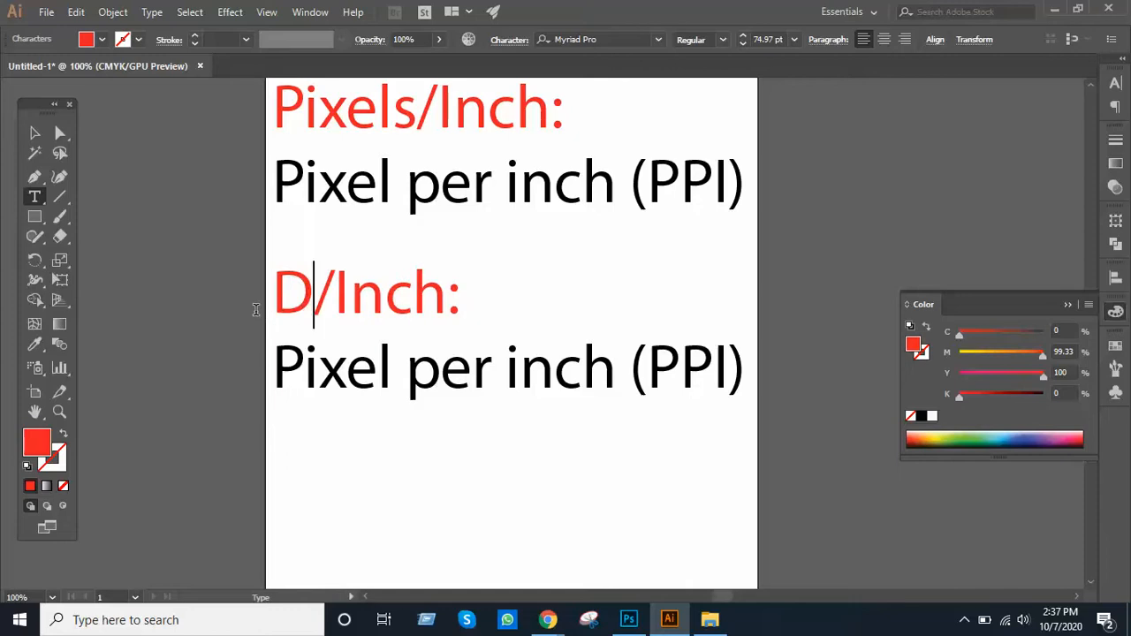
pyautogui.moveTo(393, 370); pyautogui.dragTo(187, 387)
pyautogui.write('Dot')
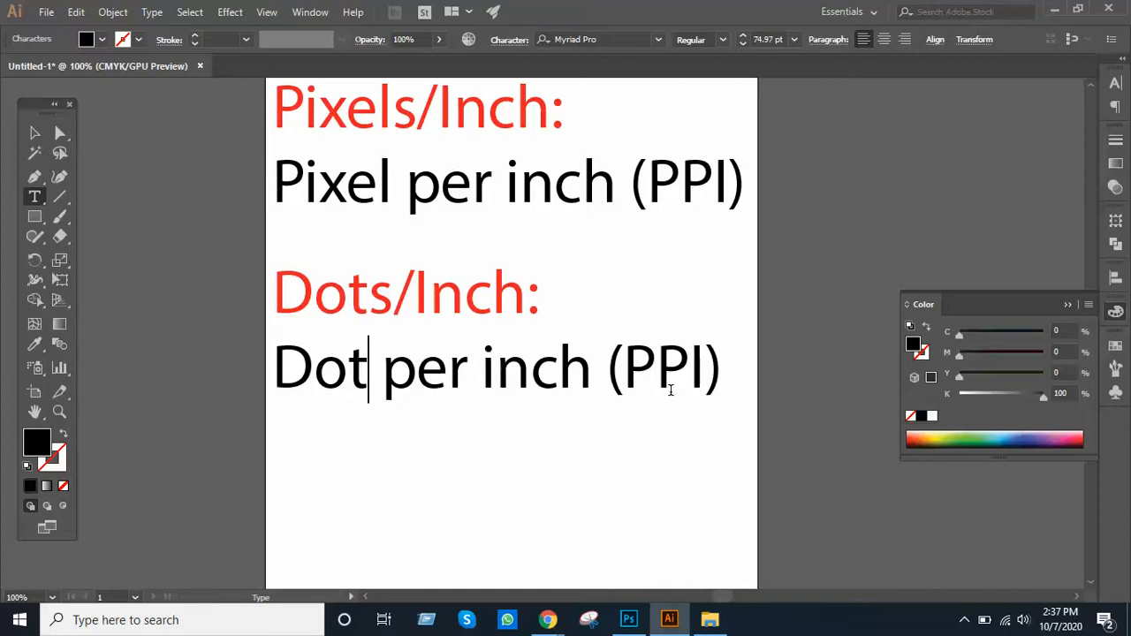
pyautogui.click(657, 372)
pyautogui.press('BackSpace')
pyautogui.write('D')
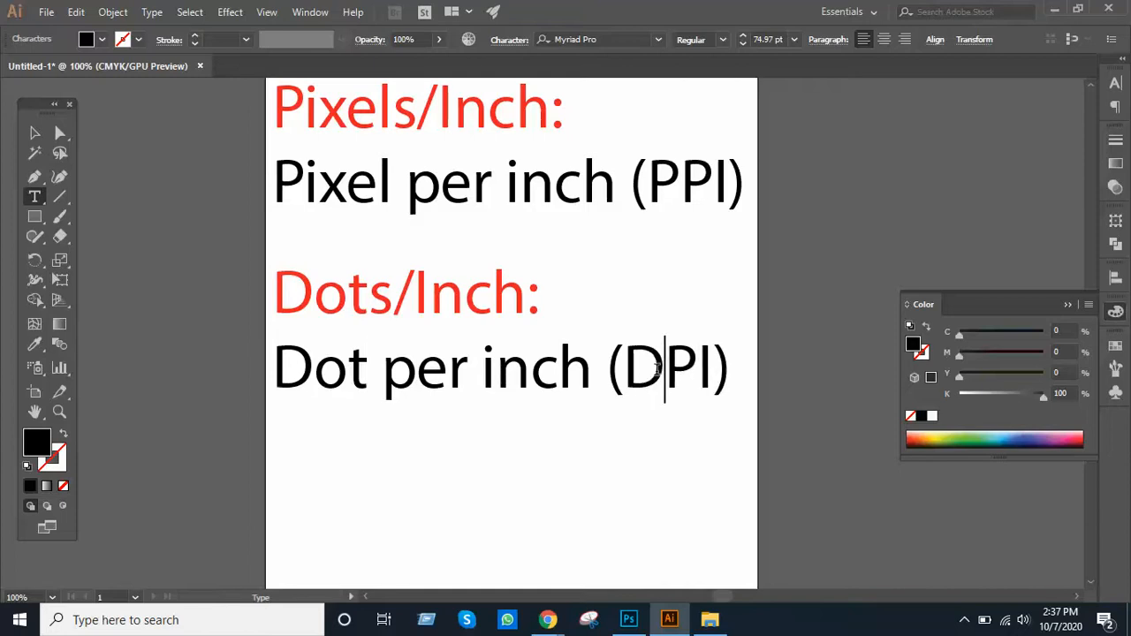
pyautogui.press('Escape')
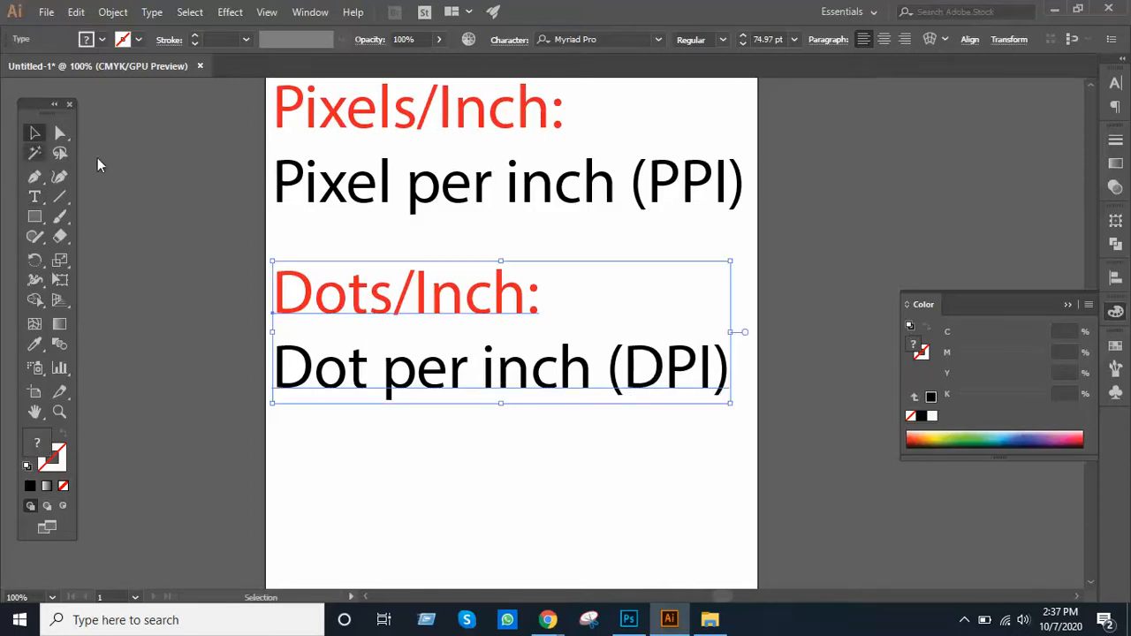
pyautogui.click(599, 419)
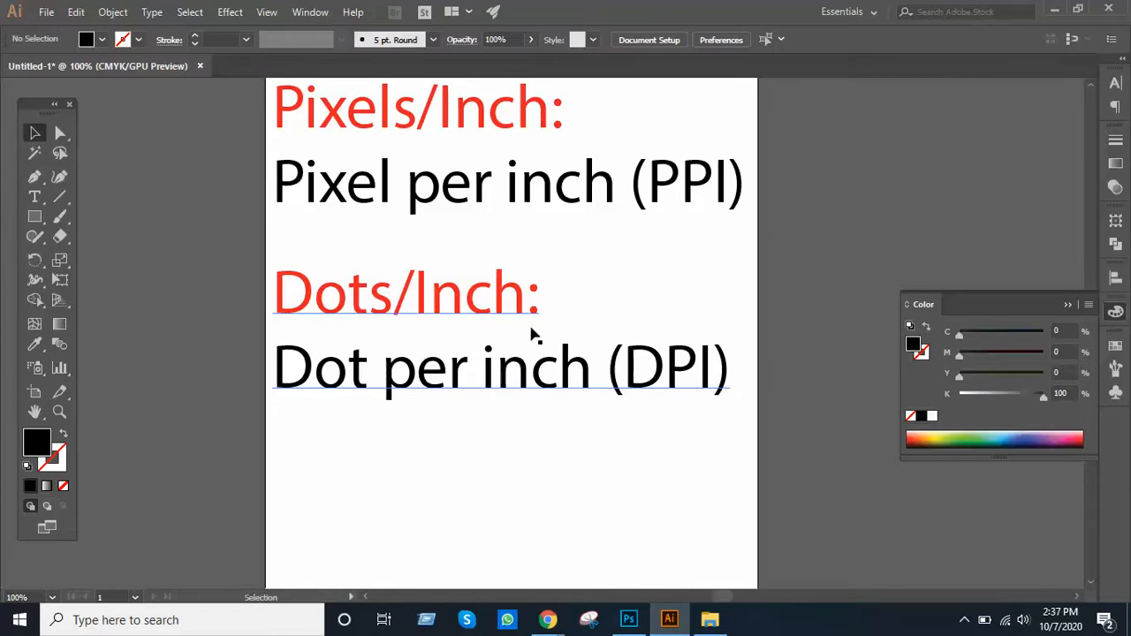
# Review the Pixels/Inch and Dots/Inch notes together on the artboard.
pyautogui.scroll(1, 531, 327)
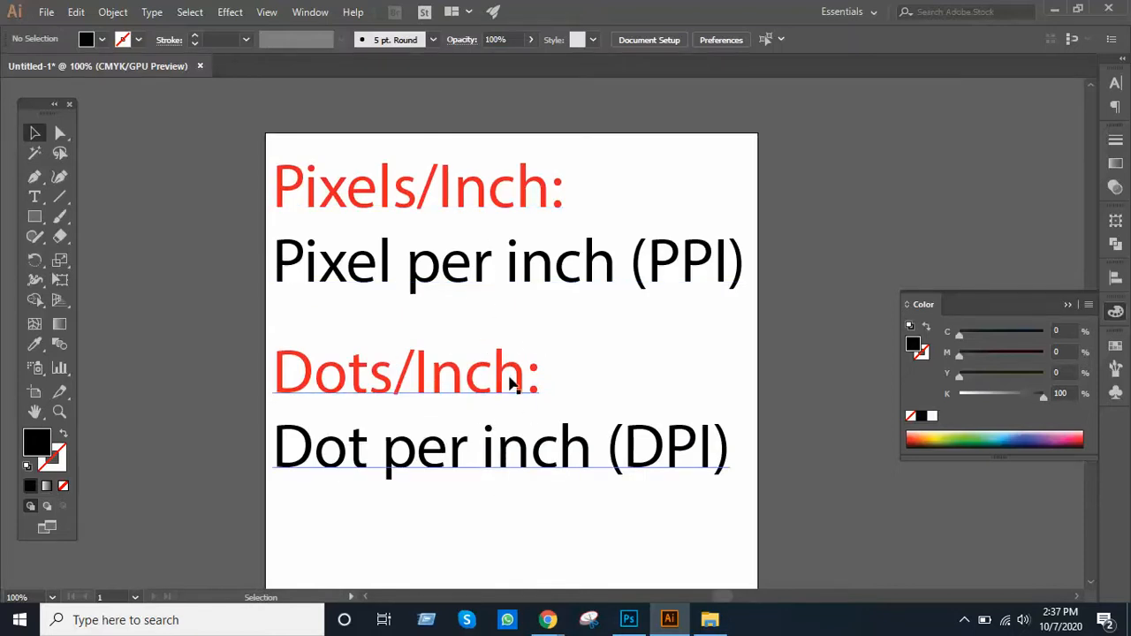
pyautogui.hotkey('ctrl', '-')
pyautogui.hotkey('ctrl', '-')
pyautogui.moveTo(524, 326); pyautogui.dragTo(489, 430)
pyautogui.keyDown('ctrl'); pyautogui.click(489, 408); pyautogui.keyUp('ctrl')
pyautogui.moveTo(545, 371); pyautogui.dragTo(477, 379)
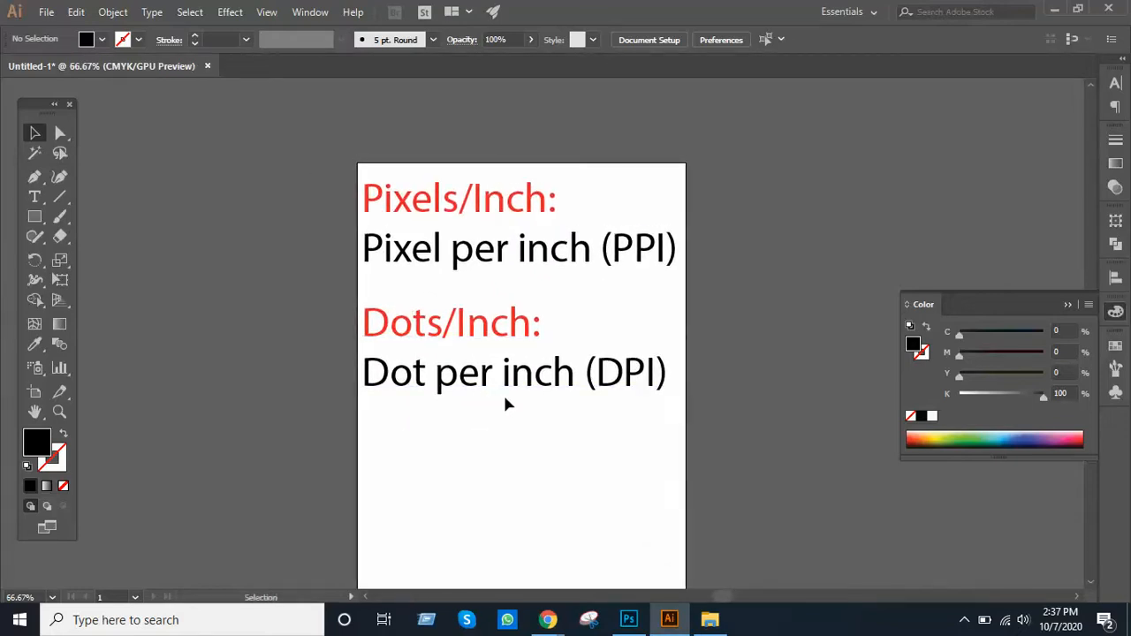
# Check the Google Meet class in Chrome, and return to Photoshop to review the width units, keeping Millimeters.
pyautogui.moveTo(547, 614)
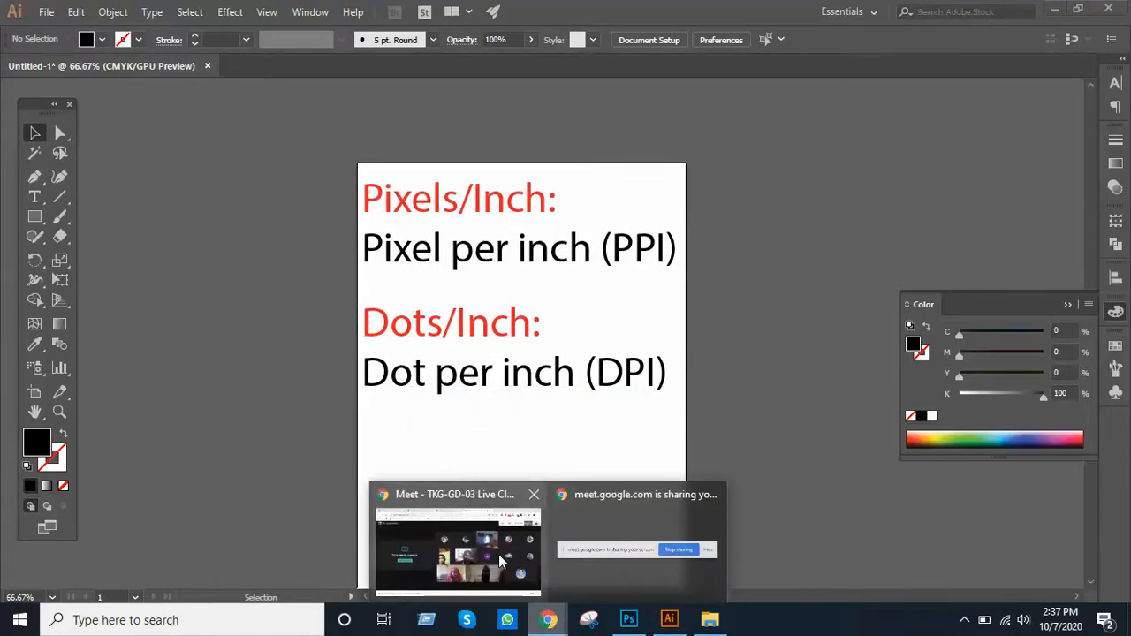
pyautogui.click(508, 552)
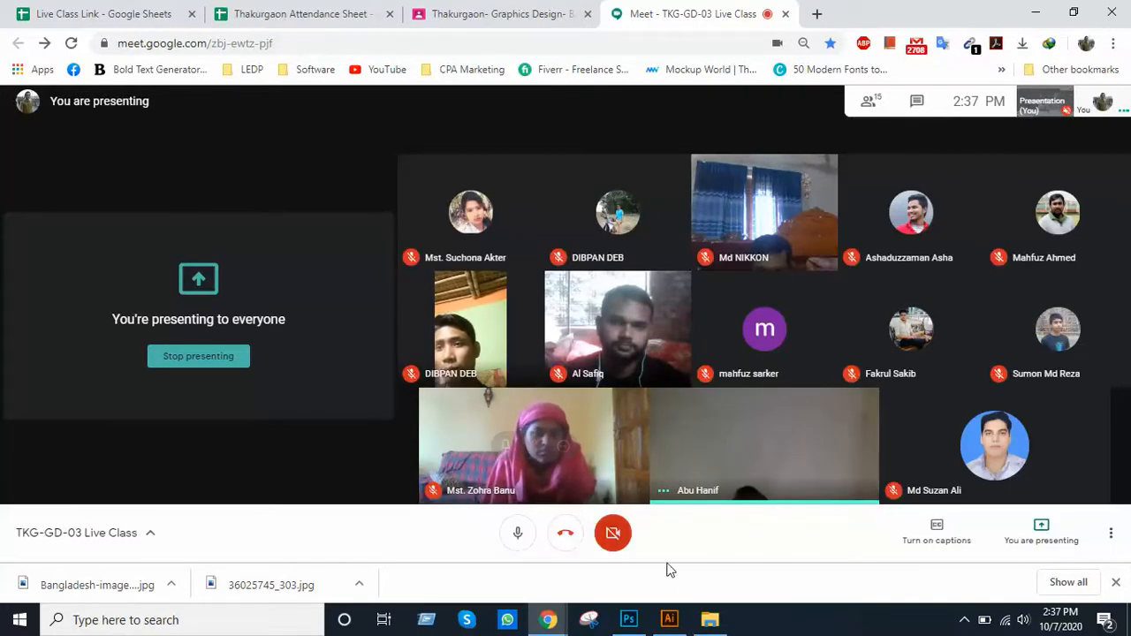
pyautogui.click(629, 619)
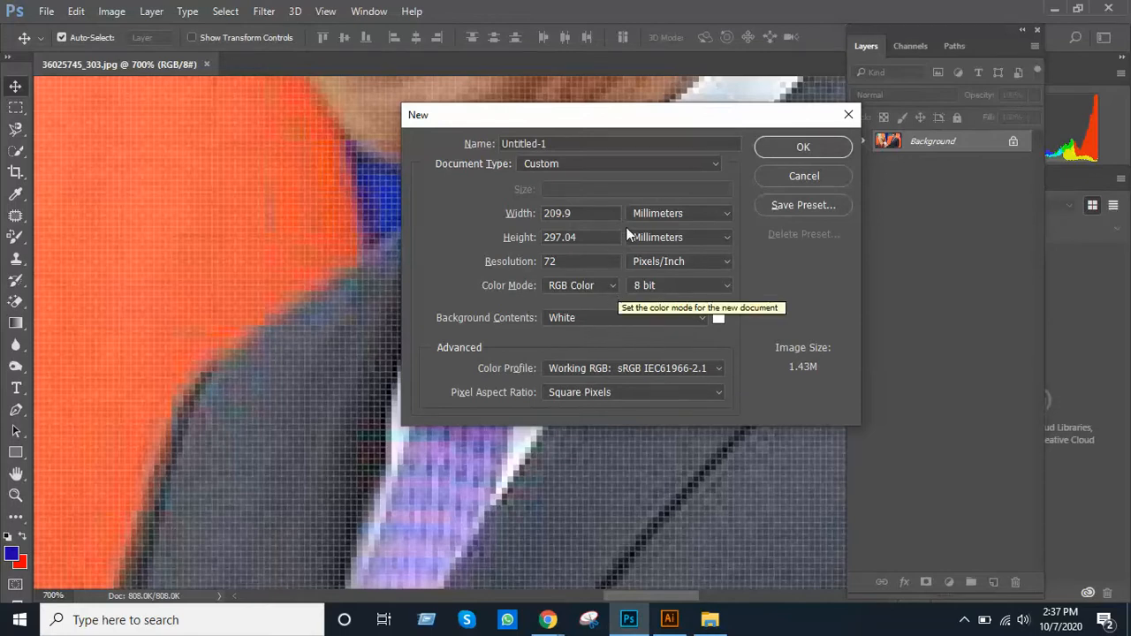
pyautogui.click(700, 218)
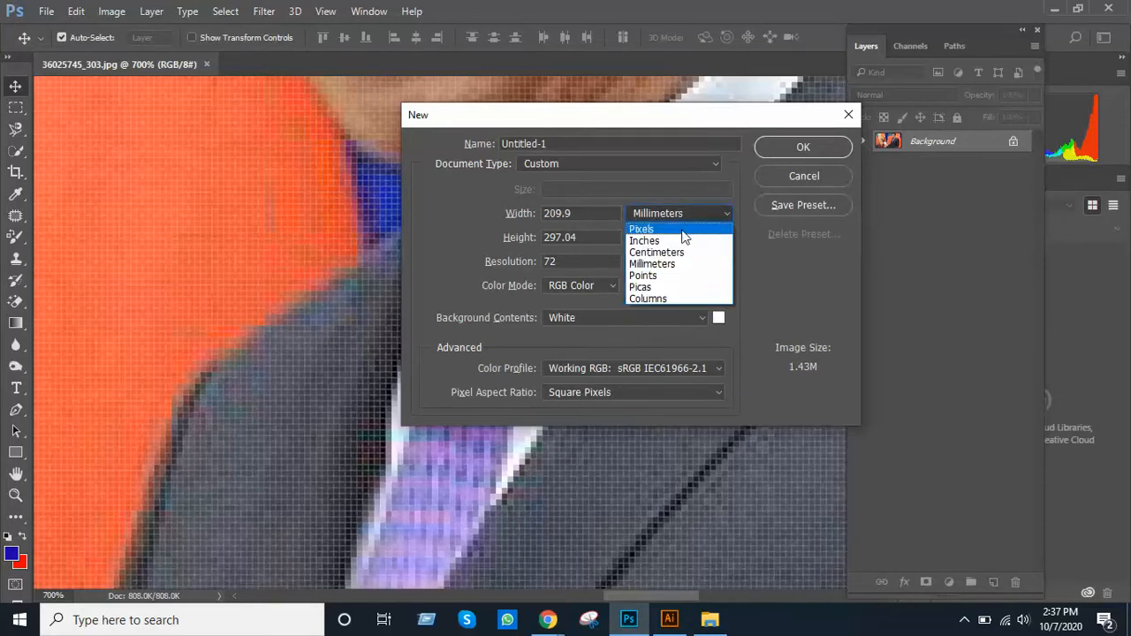
pyautogui.click(677, 263)
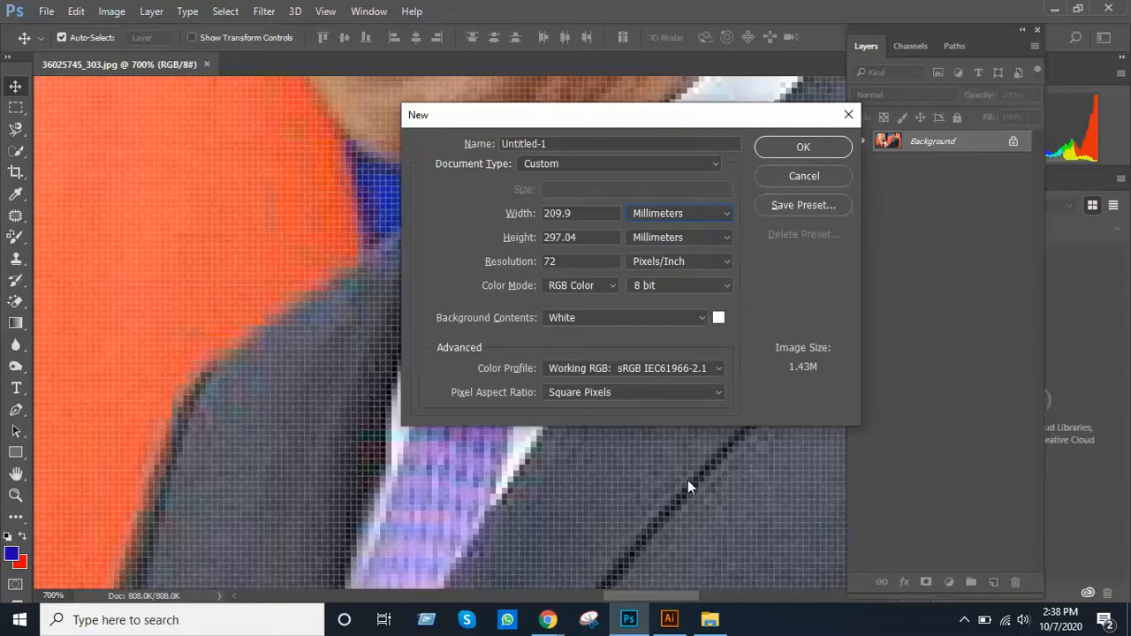
# Open Illustrator's New Document settings and compare them with the new document settings in Photoshop.
pyautogui.click(669, 620)
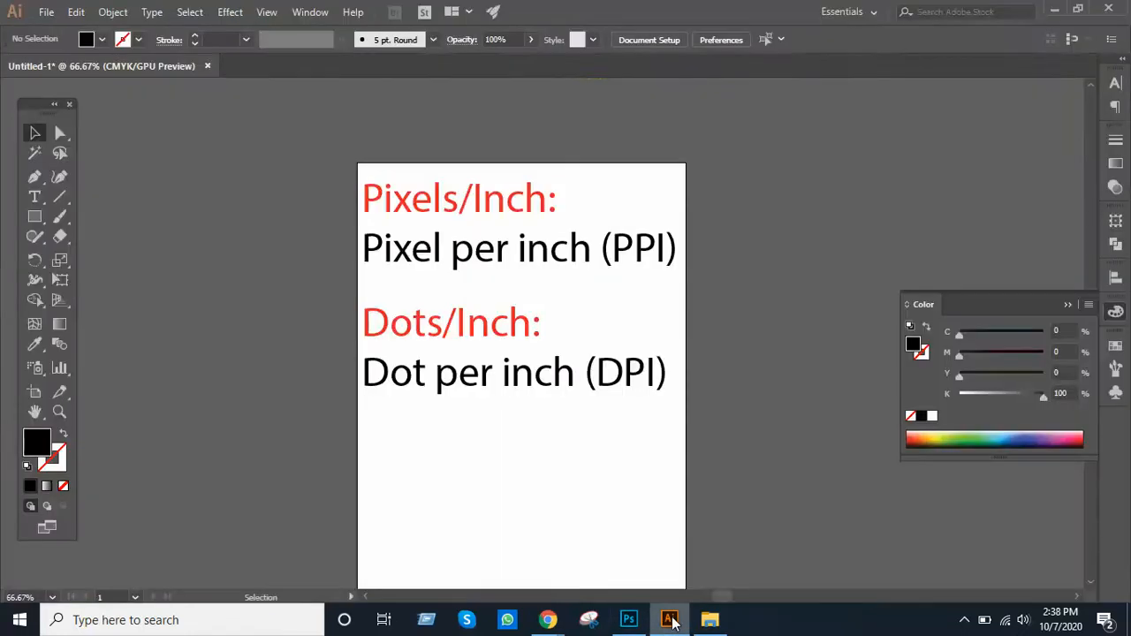
pyautogui.click(46, 12)
pyautogui.click(63, 33)
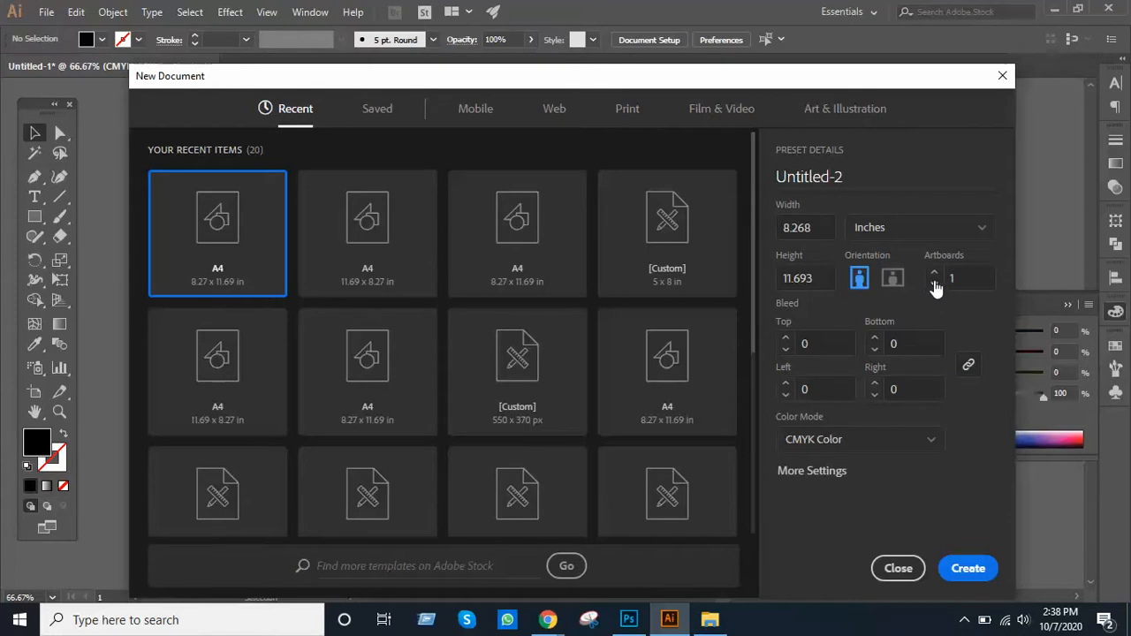
pyautogui.hotkey('alt', 'Tab')
pyautogui.hotkey('alt', 'Tab')
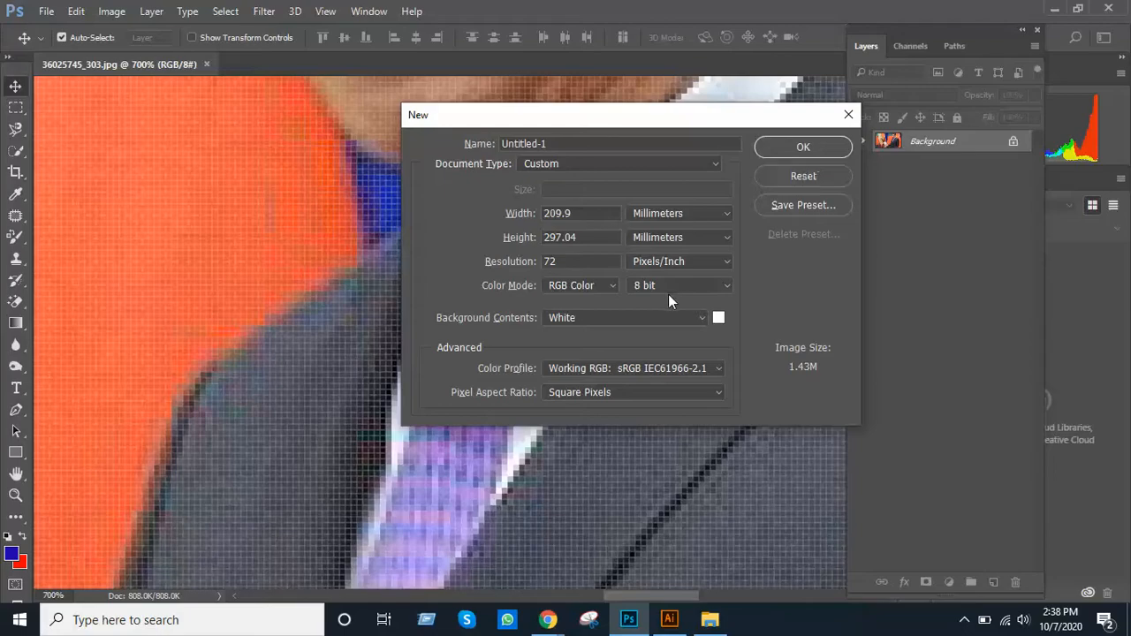
pyautogui.hotkey('alt', 'Tab')
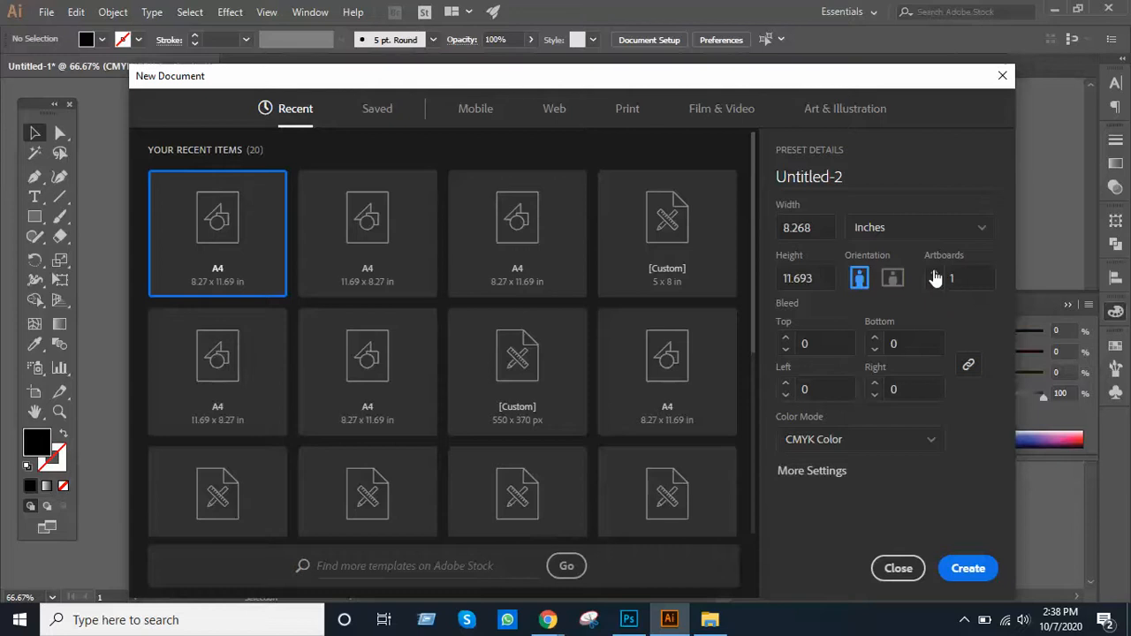
pyautogui.hotkey('alt', 'Tab')
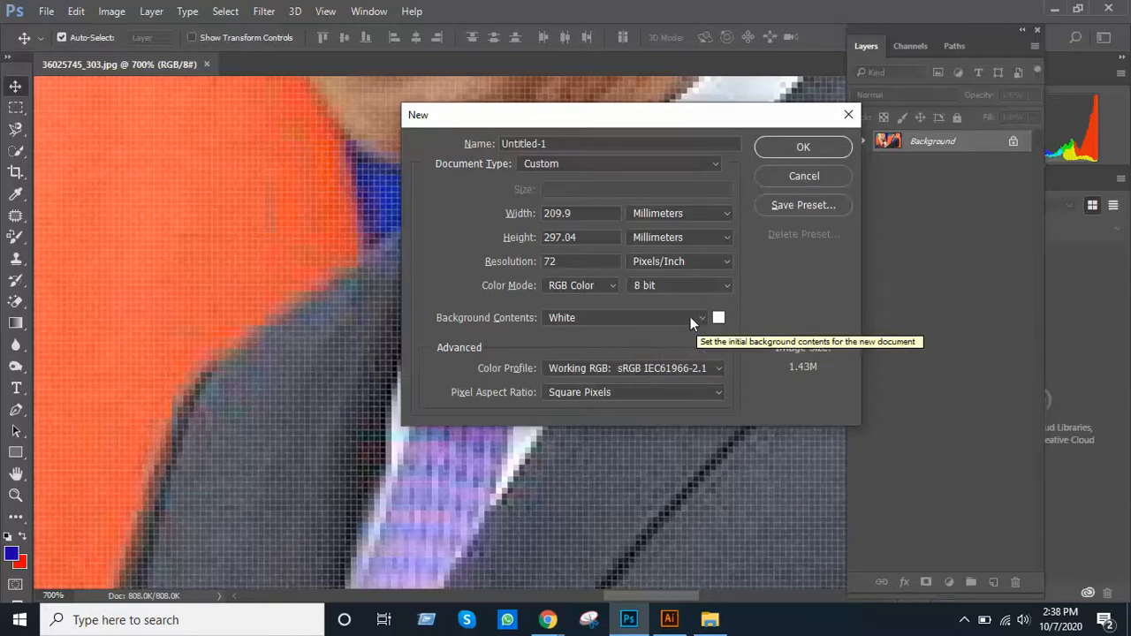
pyautogui.hotkey('alt', 'Tab')
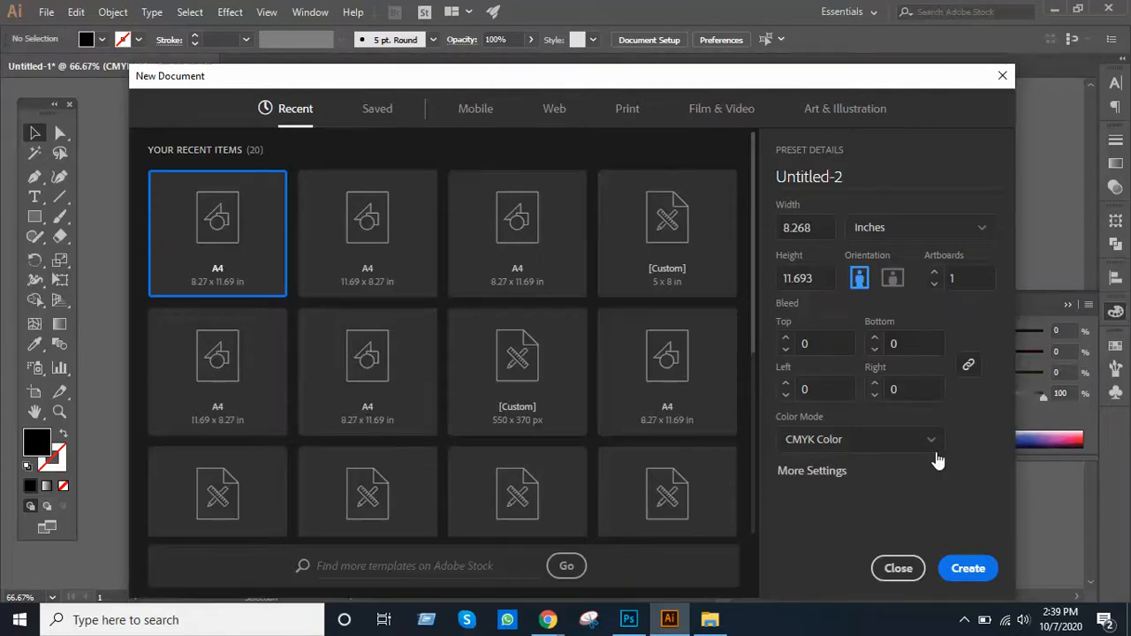
pyautogui.hotkey('alt', 'Tab')
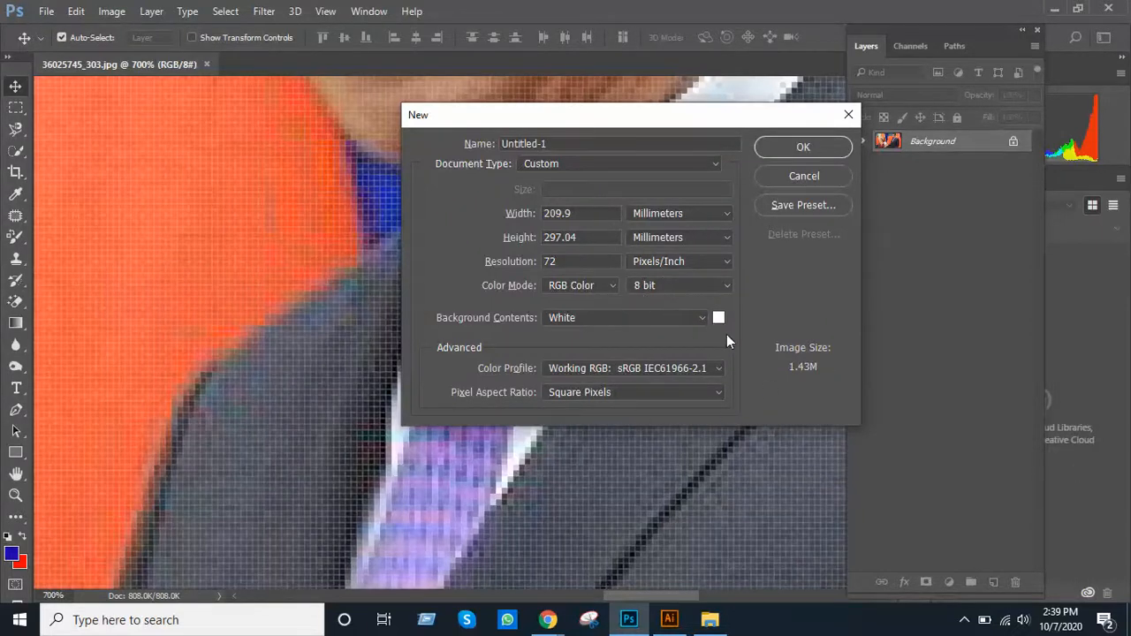
# Create the 209.9 × 297.04 mm, 72 pixels/inch RGB document with a white background and close 36025745_303.jpg.
pyautogui.click(803, 146)
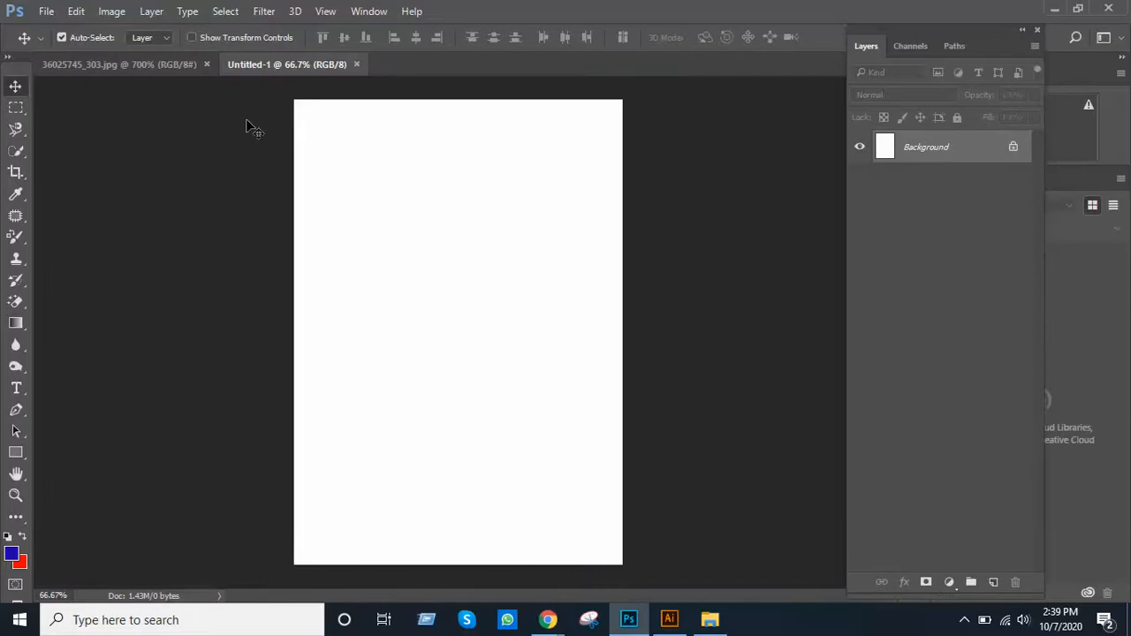
pyautogui.click(207, 64)
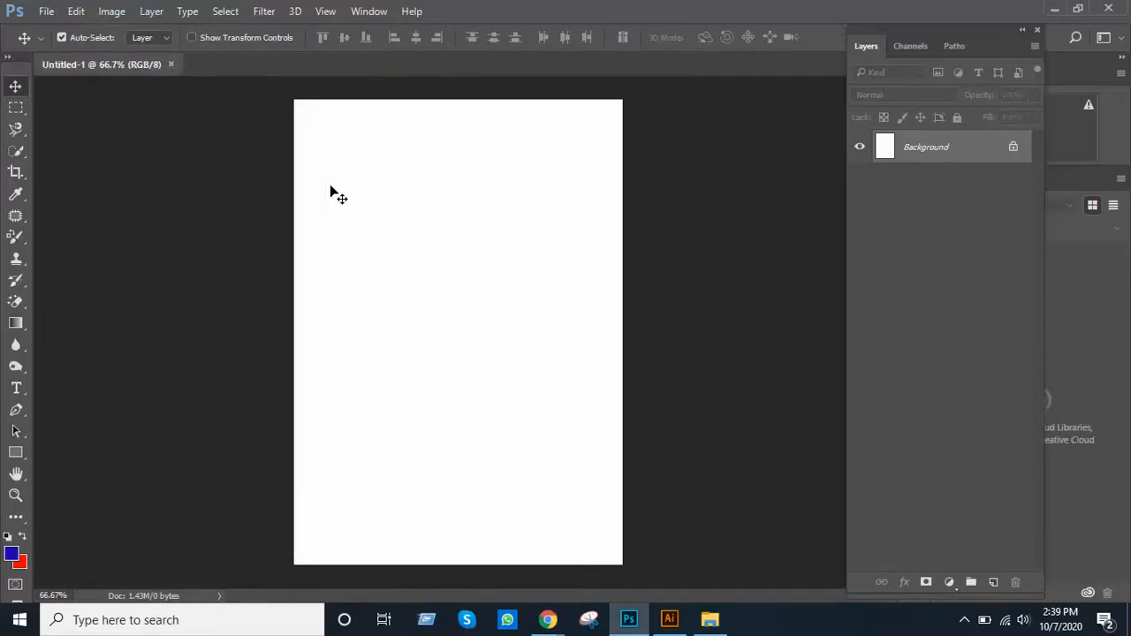
pyautogui.keyDown('alt'); pyautogui.click(544, 246); pyautogui.keyUp('alt')
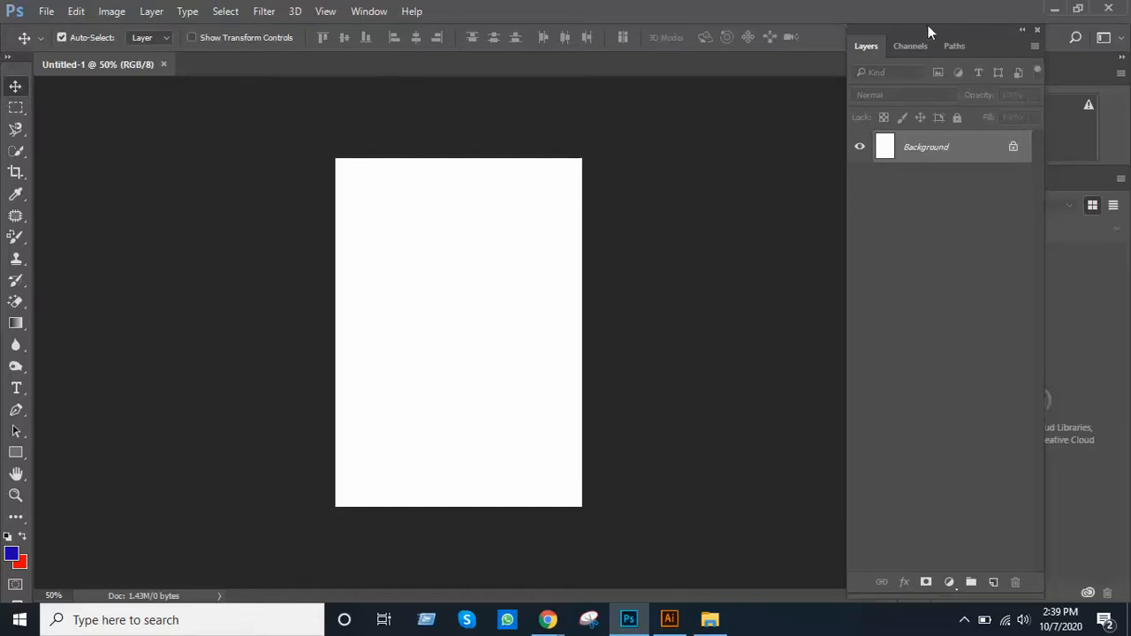
# Shift the floating Layers panel slightly and look through the list of available panels.
pyautogui.moveTo(945, 27); pyautogui.dragTo(926, 45)
pyautogui.click(370, 12)
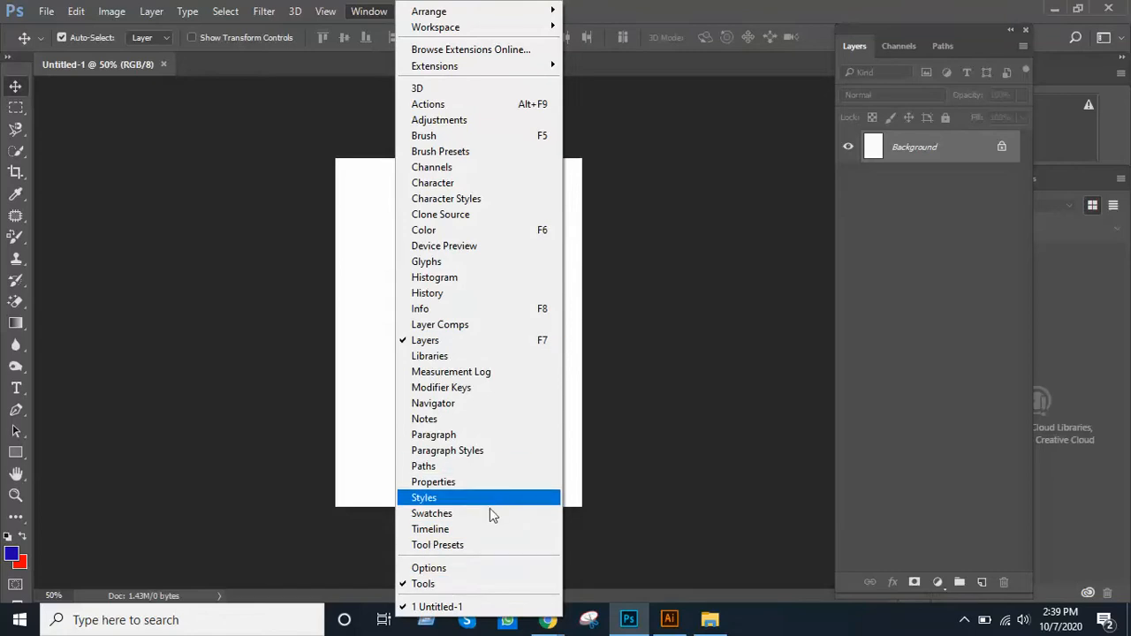
pyautogui.click(280, 252)
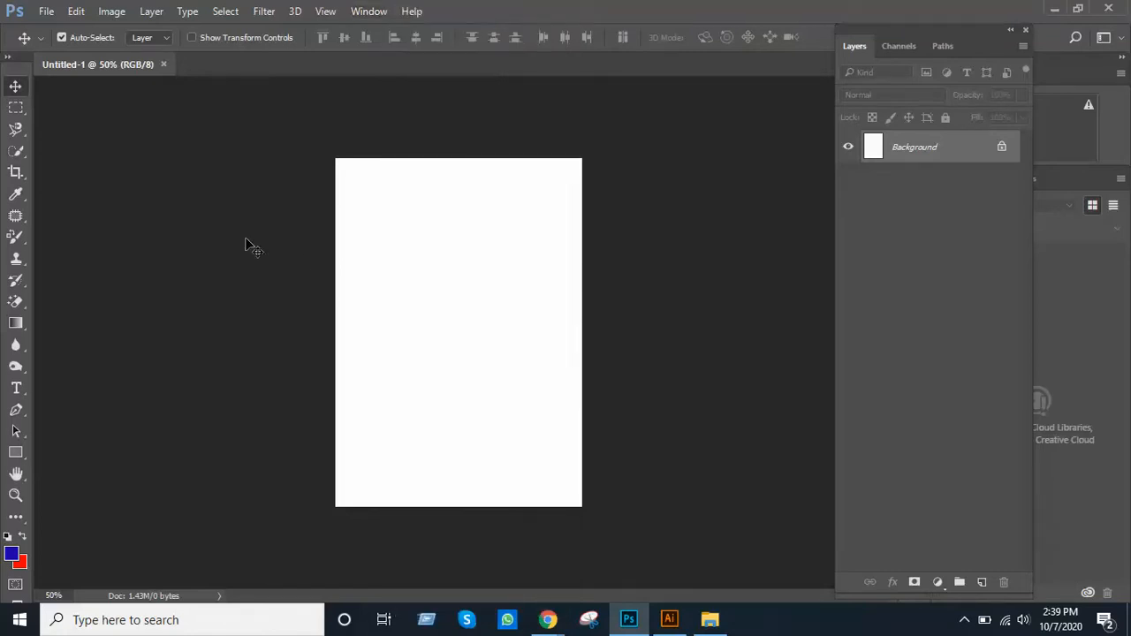
# Return to Illustrator and dismiss the New Document settings without creating a document, keeping the PPI and DPI notes open.
pyautogui.click(669, 620)
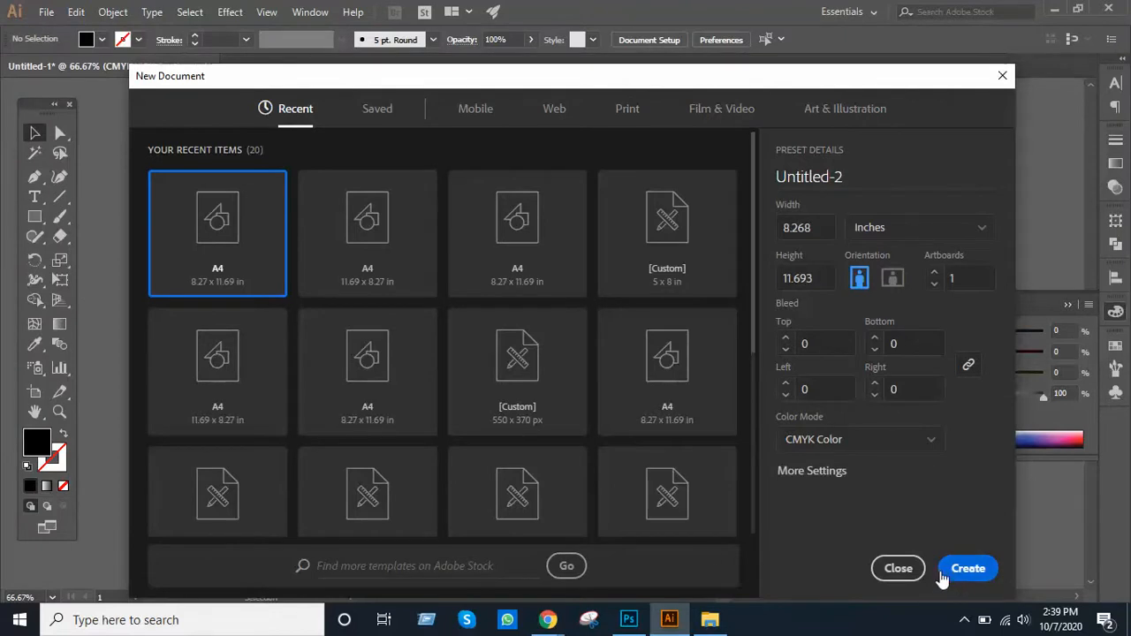
pyautogui.click(898, 570)
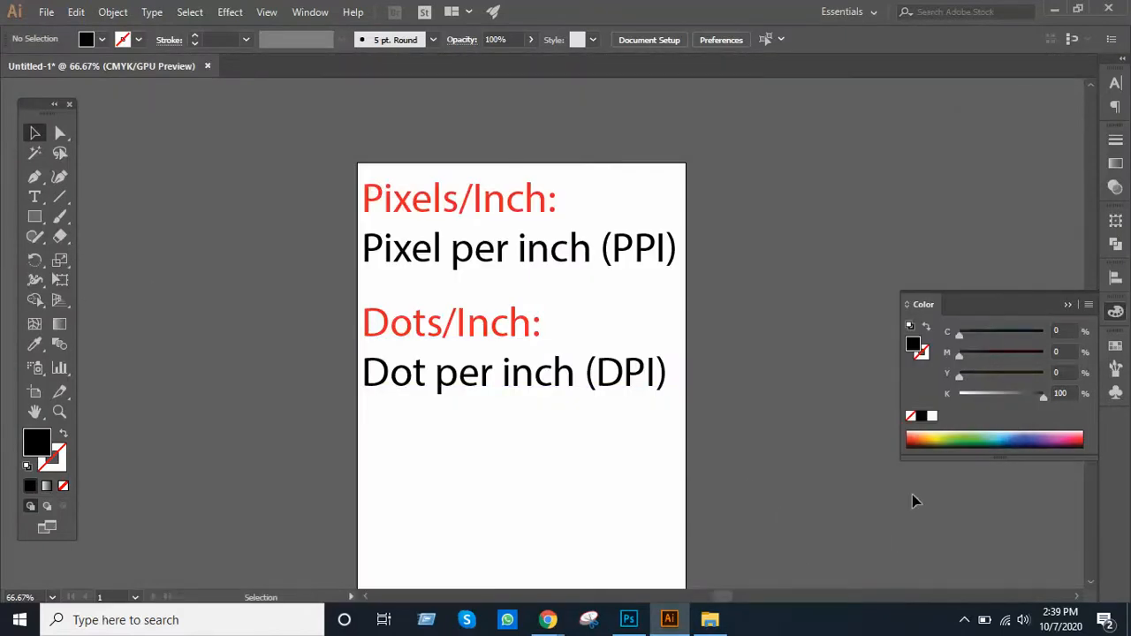
pyautogui.click(628, 620)
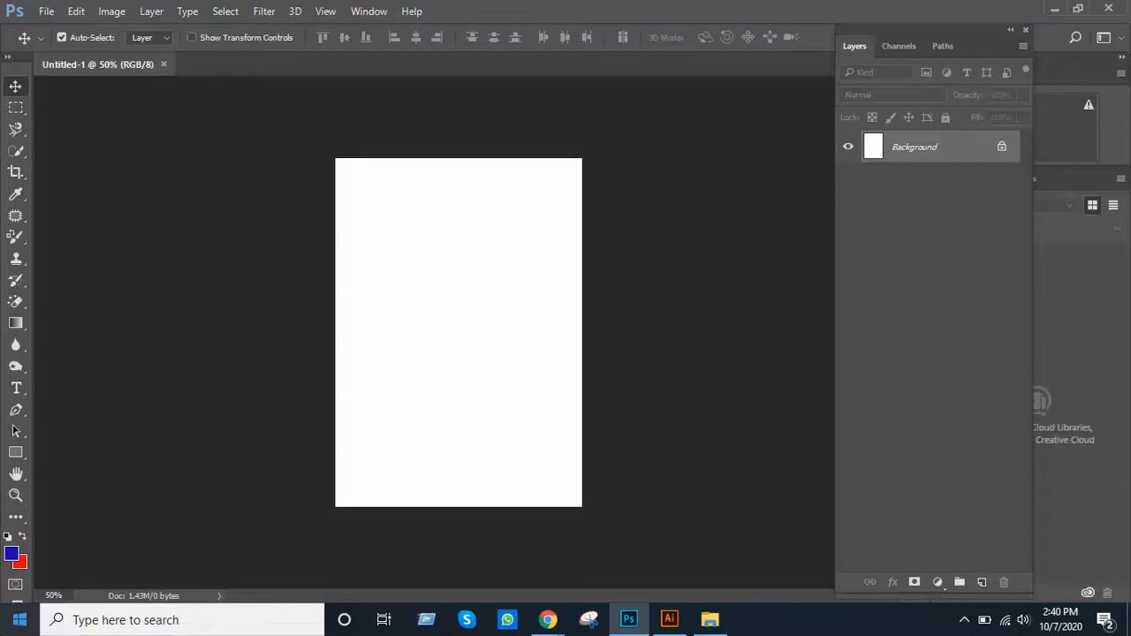
pyautogui.click(669, 619)
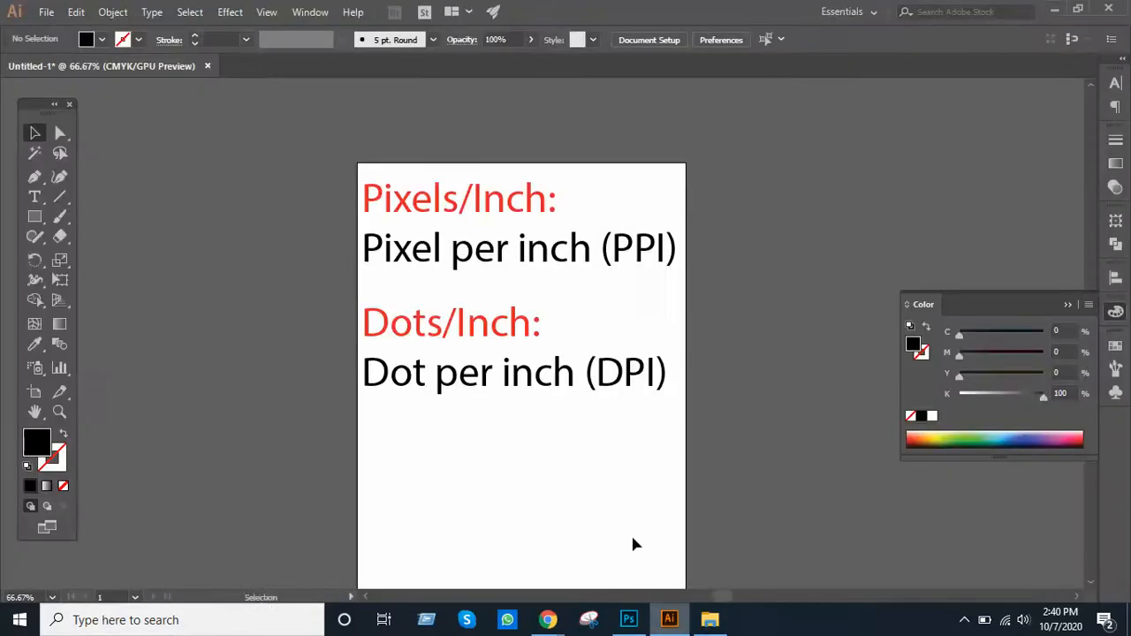
# Duplicate the two-line Dots/Inch text onto the empty canvas beside the artboard.
pyautogui.keyDown('ctrl'); pyautogui.keyDown('alt'); pyautogui.click(509, 423); pyautogui.keyUp('alt'); pyautogui.keyUp('ctrl')
pyautogui.moveTo(511, 394)
pyautogui.mouseDown()
pyautogui.moveTo(531, 336)
pyautogui.moveTo(510, 416)
pyautogui.mouseUp()
pyautogui.keyDown('ctrl'); pyautogui.click(514, 380); pyautogui.keyUp('ctrl')
pyautogui.moveTo(512, 373); pyautogui.dragTo(699, 410)
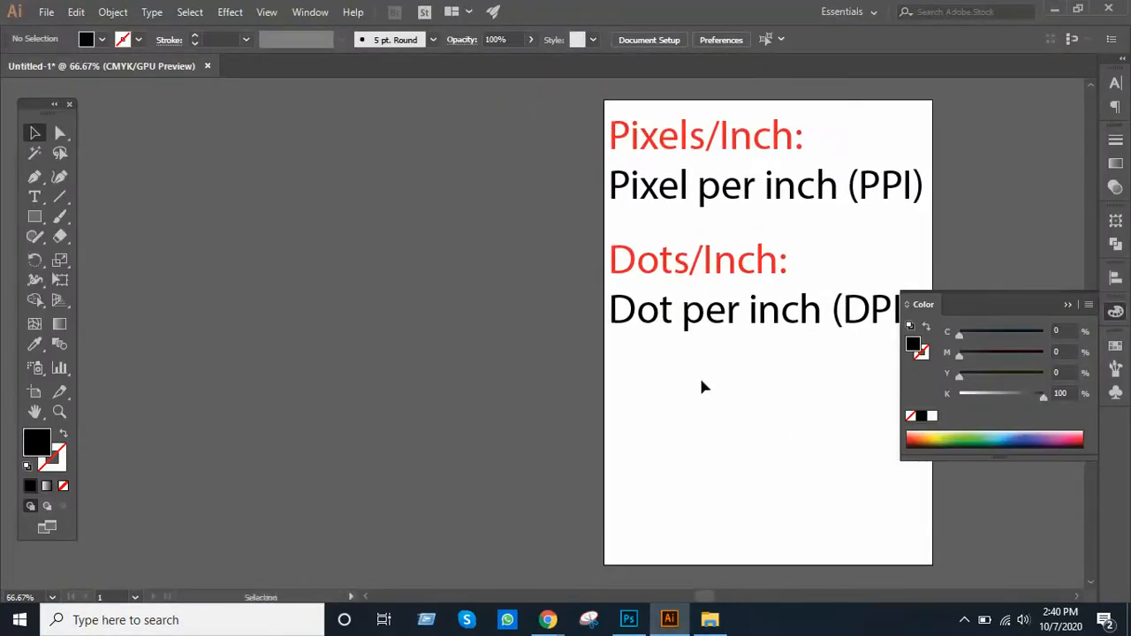
pyautogui.moveTo(680, 310); pyautogui.dragTo(261, 372)
pyautogui.moveTo(326, 437); pyautogui.dragTo(470, 404)
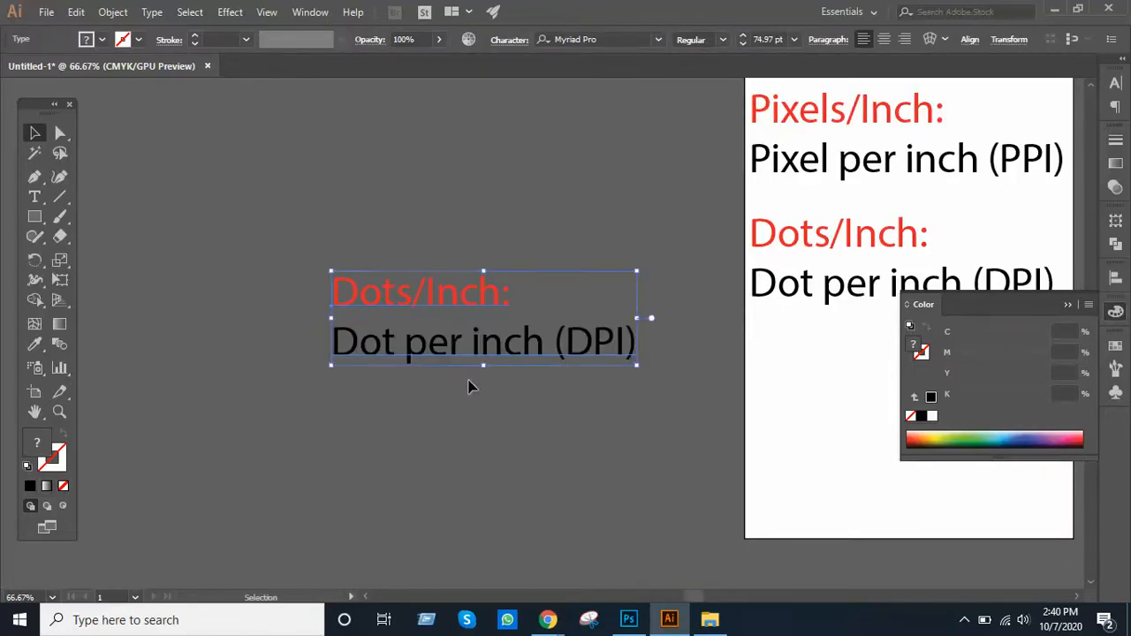
pyautogui.moveTo(458, 343); pyautogui.dragTo(446, 303)
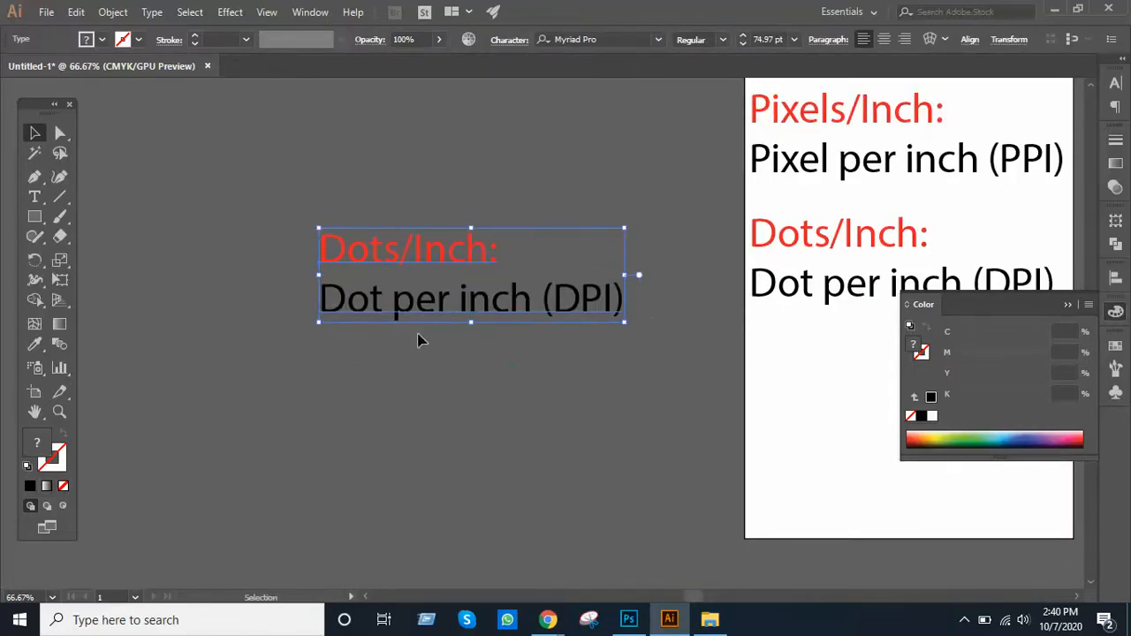
# Draw a wide black rectangle directly below the duplicated Dots/Inch text and deselect it.
pyautogui.click(35, 217)
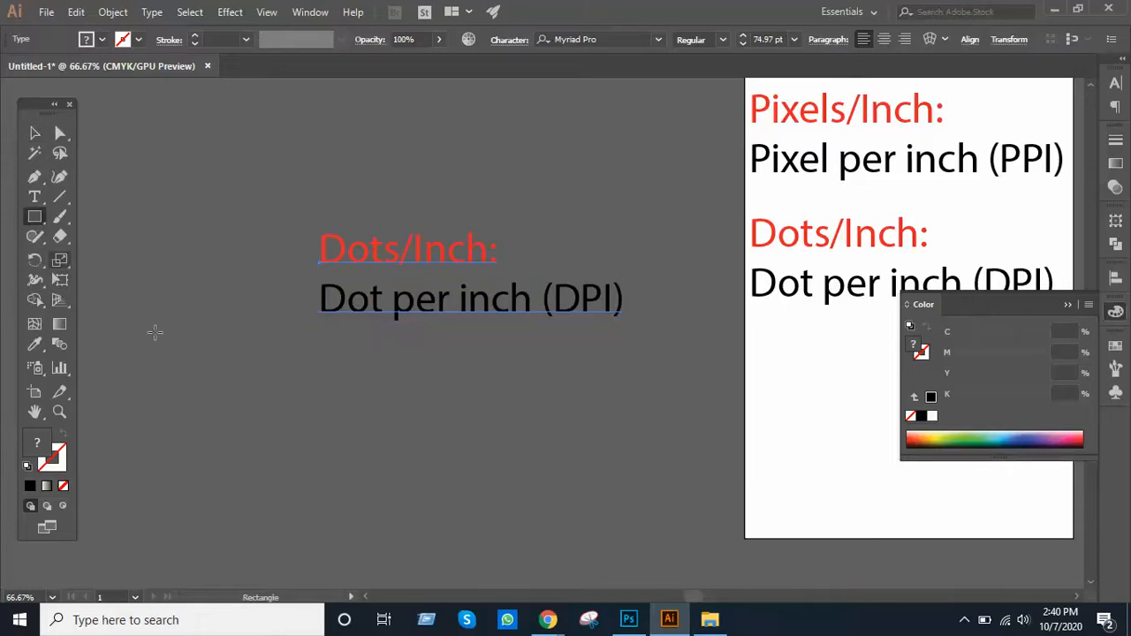
pyautogui.moveTo(298, 351); pyautogui.dragTo(654, 478)
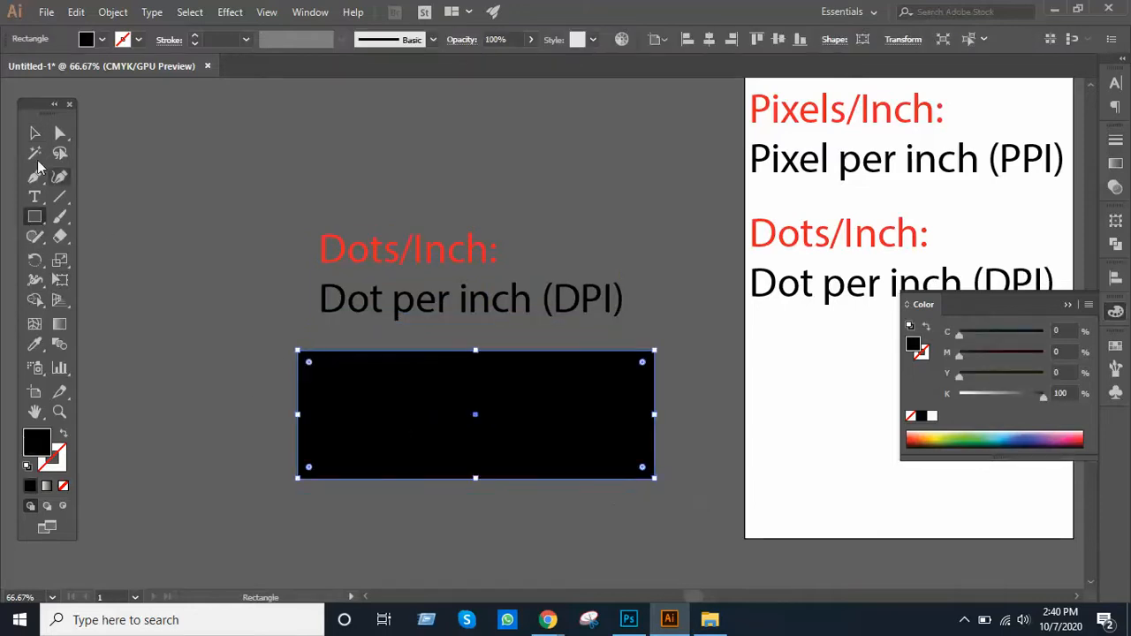
pyautogui.click(33, 134)
pyautogui.click(202, 303)
# Fill the rectangle below the duplicated text with light pink and deselect it.
pyautogui.moveTo(534, 460)
pyautogui.mouseDown()
pyautogui.moveTo(495, 458)
pyautogui.moveTo(517, 464)
pyautogui.mouseUp()
pyautogui.hotkey('ctrl', '-')
pyautogui.hotkey('ctrl', '-')
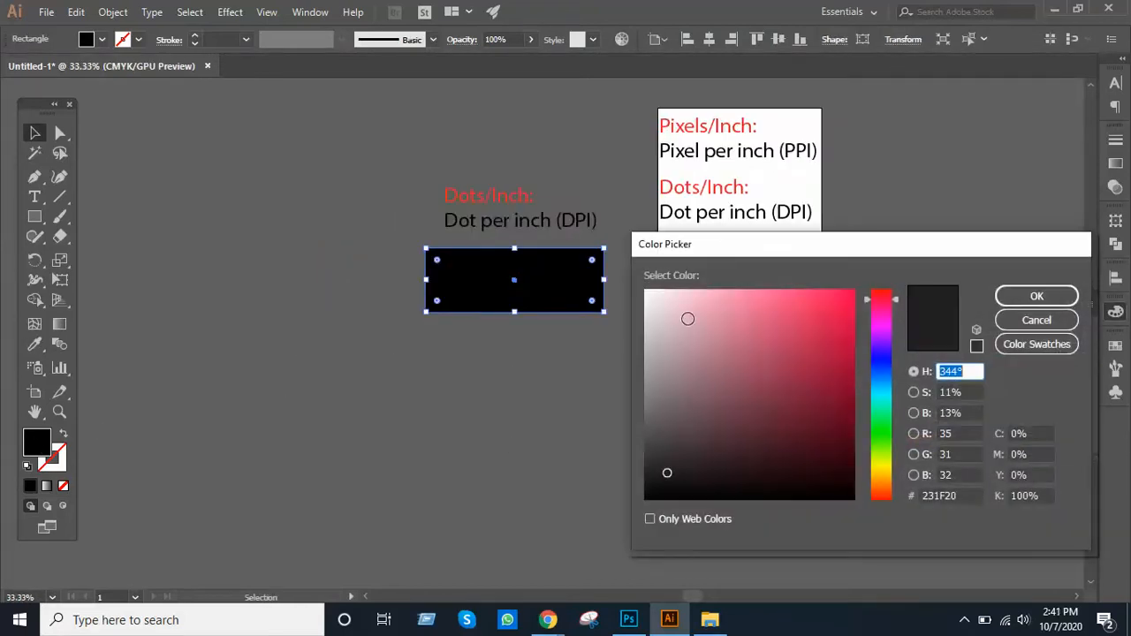
pyautogui.click(732, 297)
pyautogui.click(1036, 296)
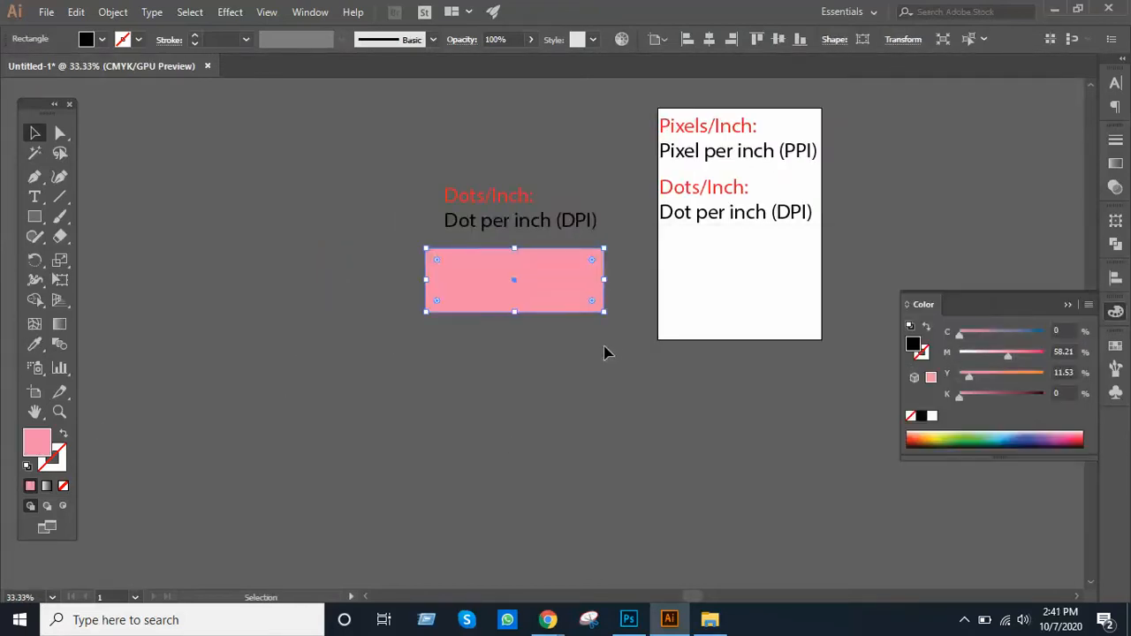
pyautogui.click(592, 342)
pyautogui.keyDown('ctrl'); pyautogui.click(551, 300); pyautogui.keyUp('ctrl')
pyautogui.moveTo(556, 323); pyautogui.dragTo(472, 335)
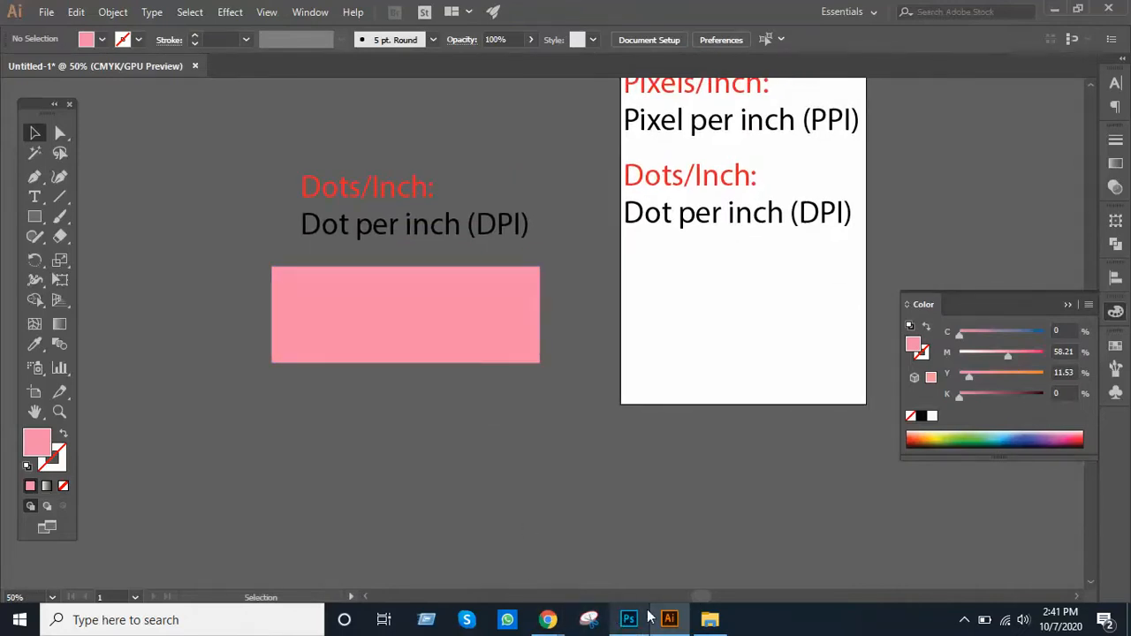
# Switch to Photoshop and add the blue Tahoma Bold text "PRACTICE" near the page's upper-left corner.
pyautogui.click(628, 620)
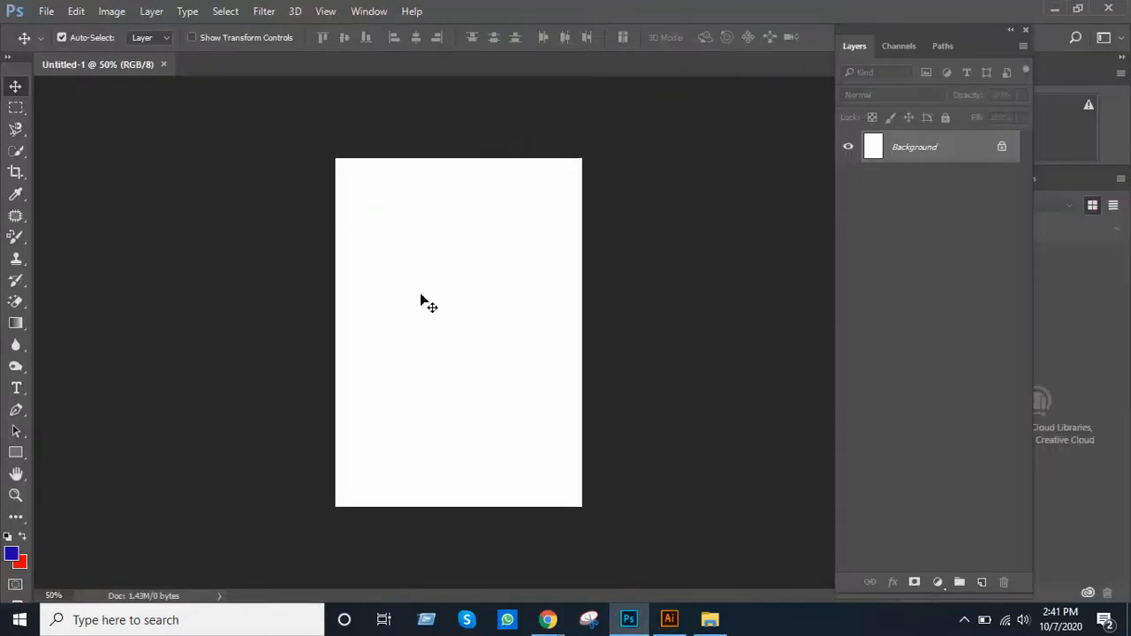
pyautogui.hotkey('ctrl', '+')
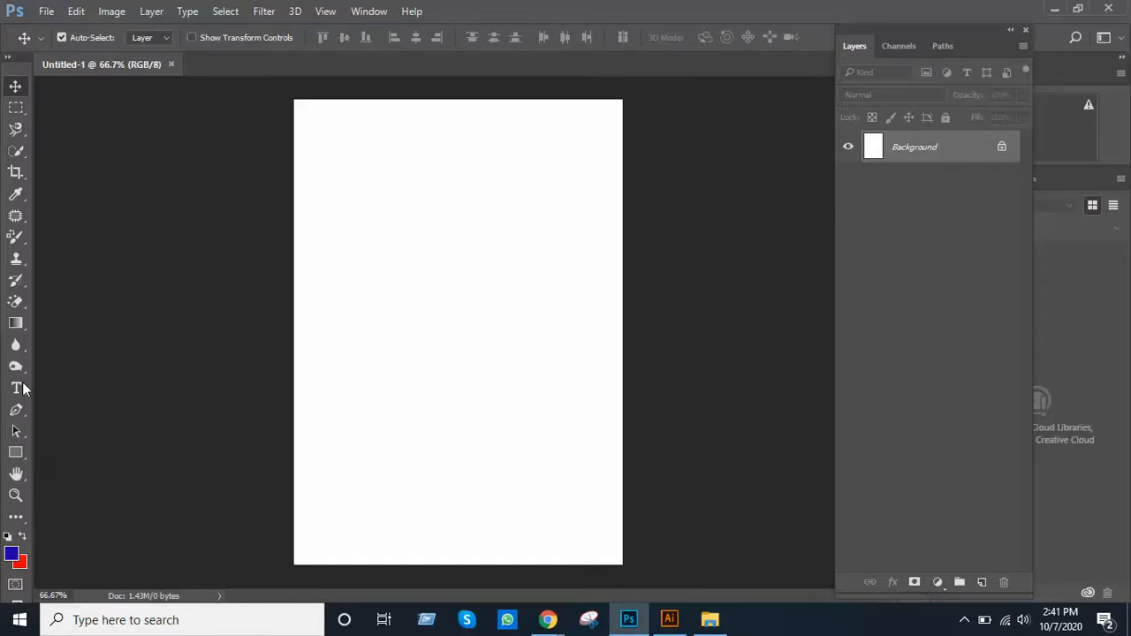
pyautogui.click(18, 389)
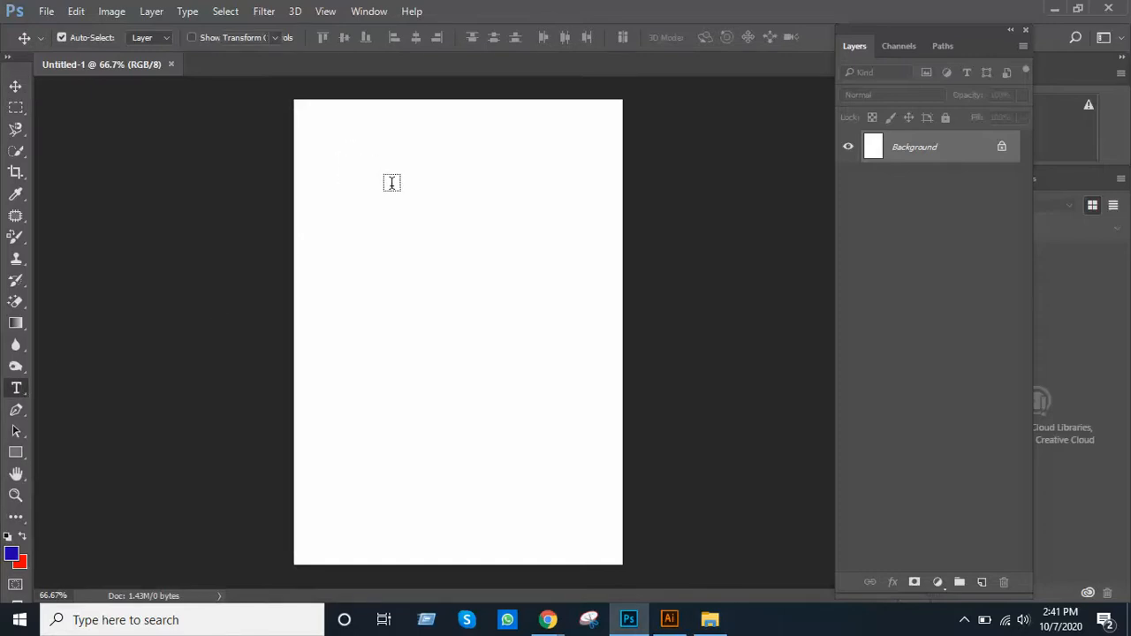
pyautogui.click(346, 148)
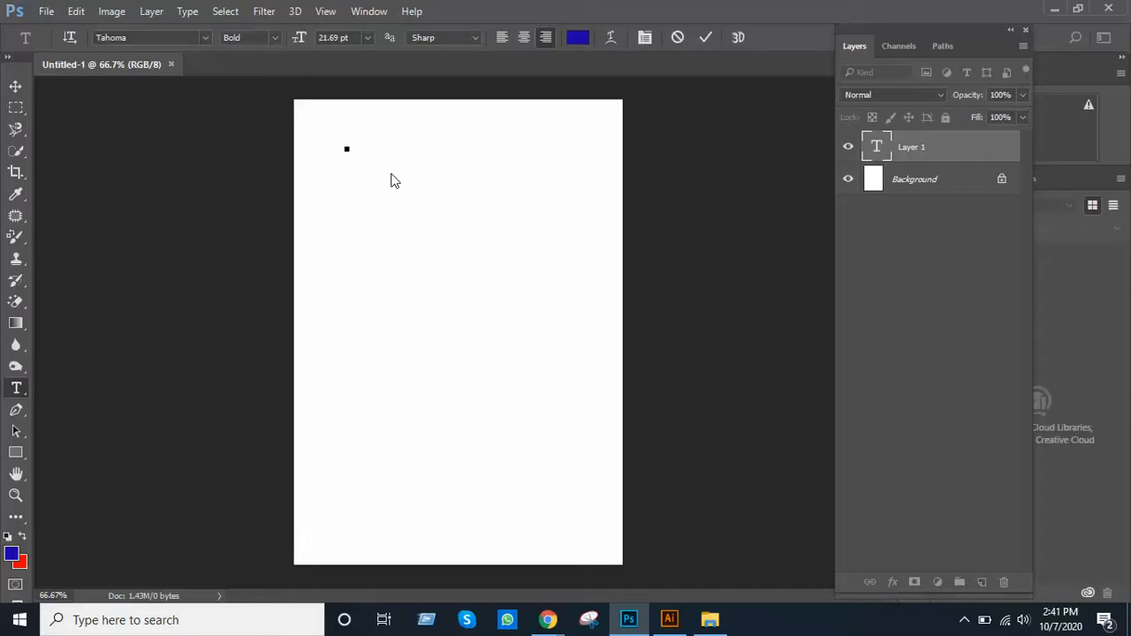
pyautogui.write('PRACTI')
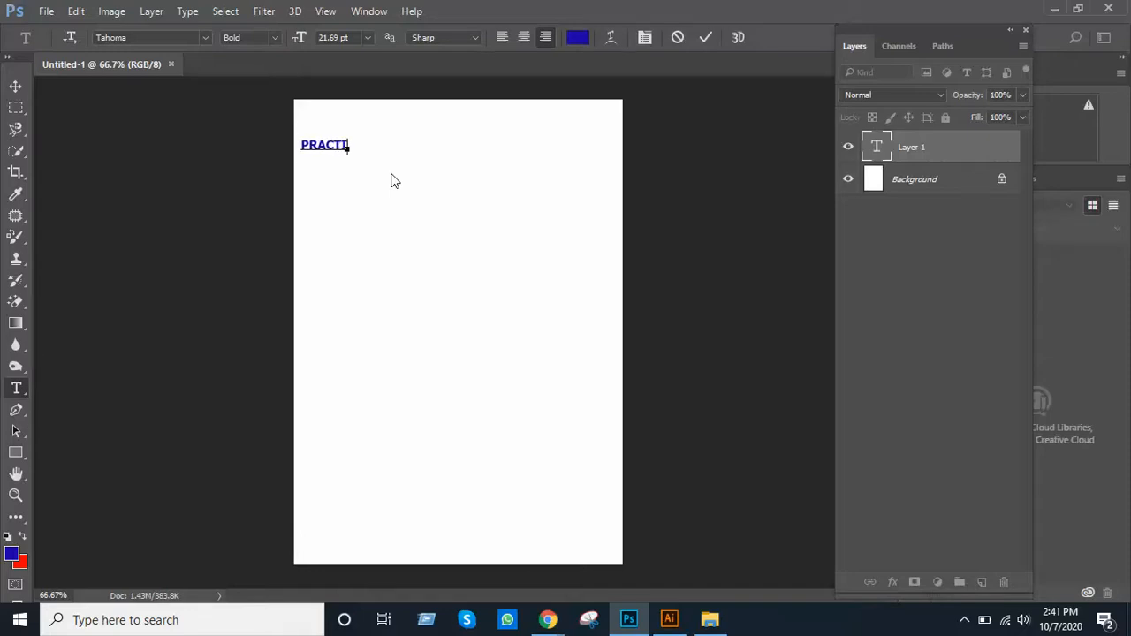
pyautogui.write('CE')
pyautogui.click(14, 88)
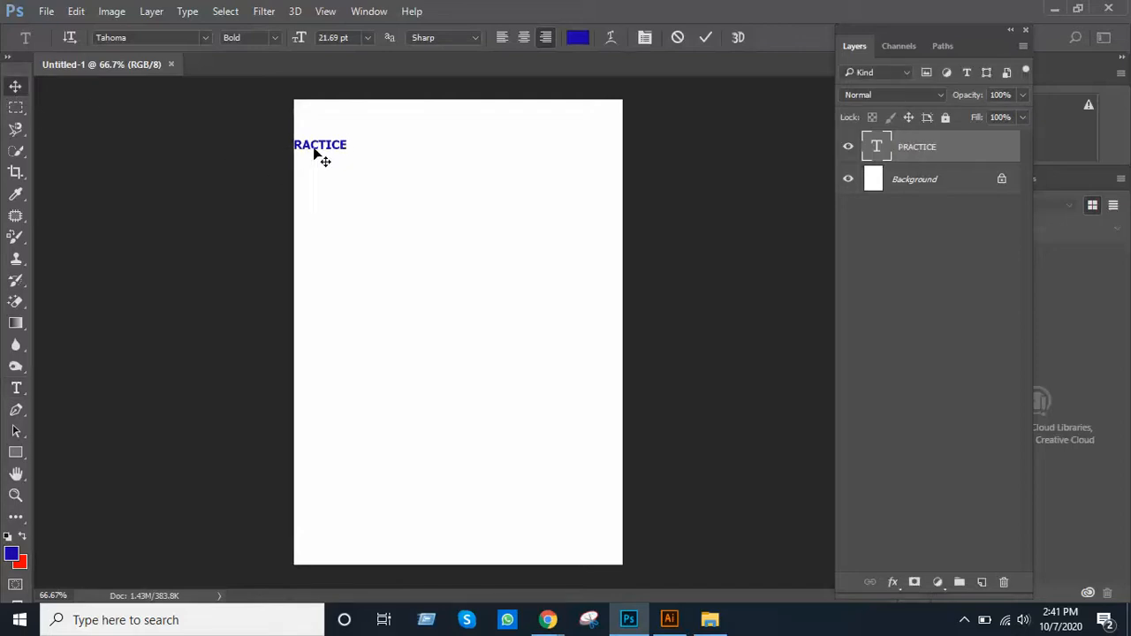
# Move the PRACTICE text fully onto the page and scale it to about 473%, centred across the upper part.
pyautogui.moveTo(324, 157); pyautogui.dragTo(402, 183)
pyautogui.press('ctrl')
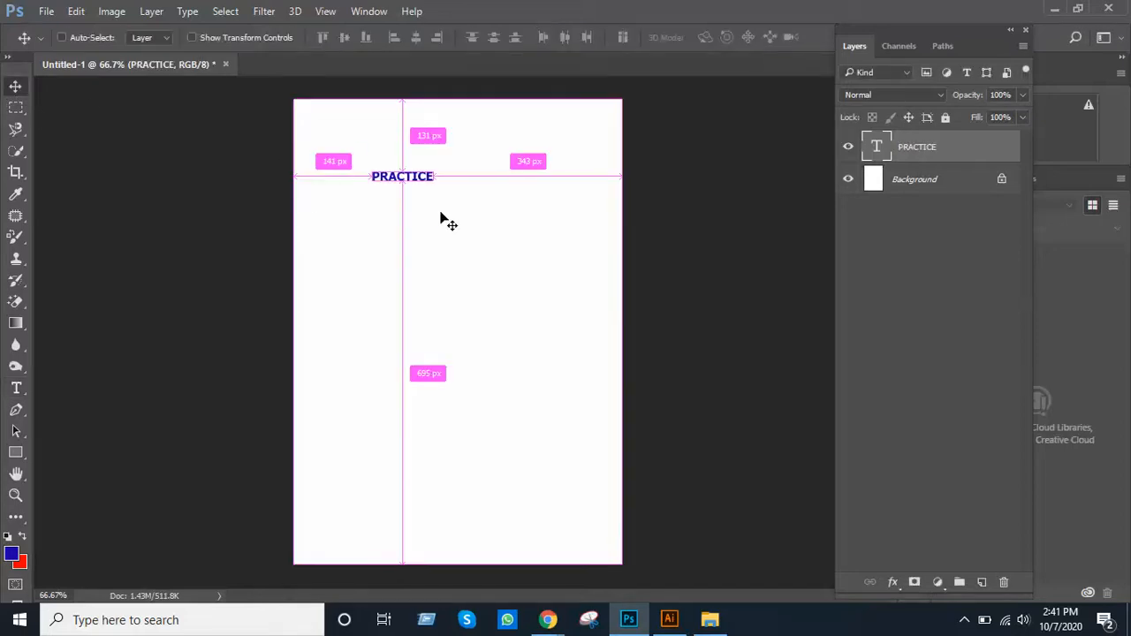
pyautogui.hotkey('ctrl', 't')
pyautogui.moveTo(435, 189); pyautogui.dragTo(635, 338)
pyautogui.moveTo(570, 209); pyautogui.dragTo(520, 228)
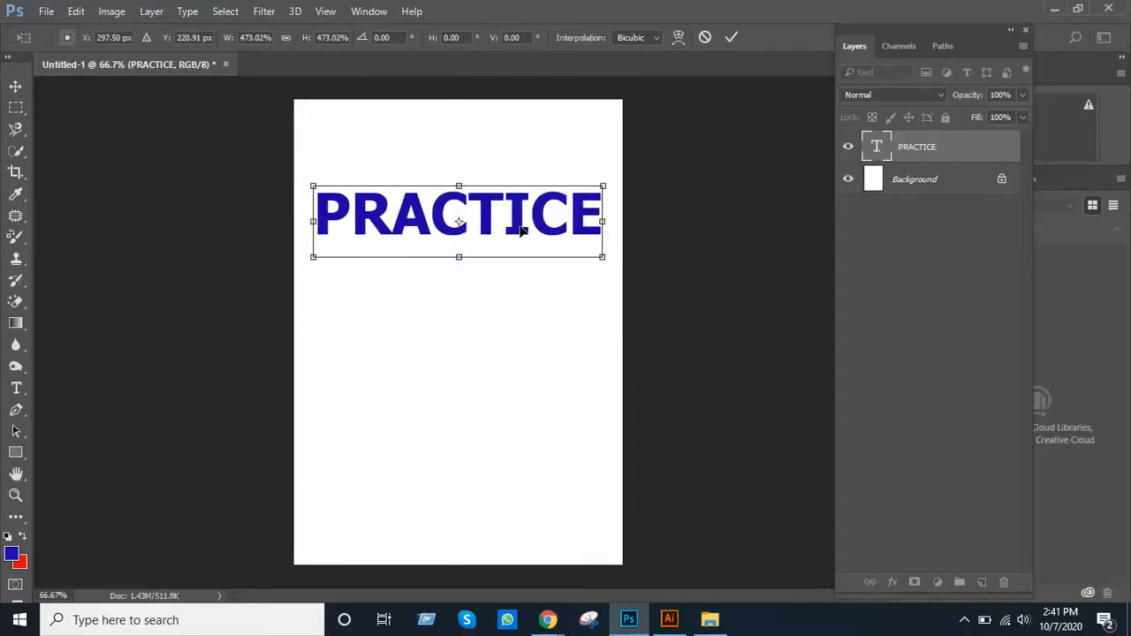
pyautogui.press('Return')
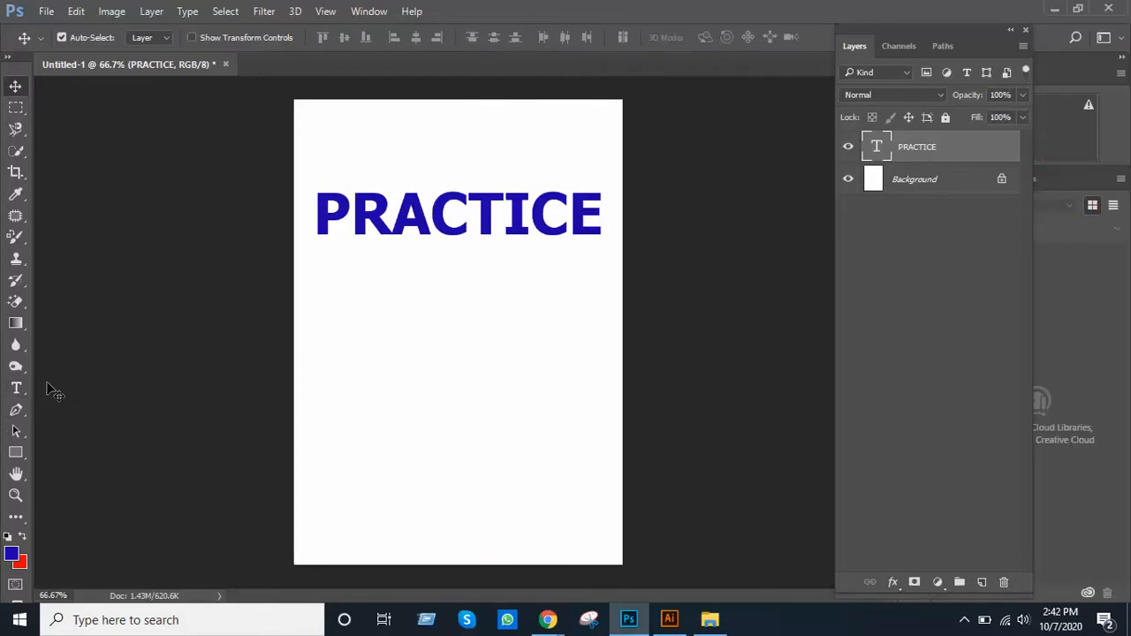
# Draw a blue rectangle about 471 × 354 px on the page below the PRACTICE text.
pyautogui.click(15, 453)
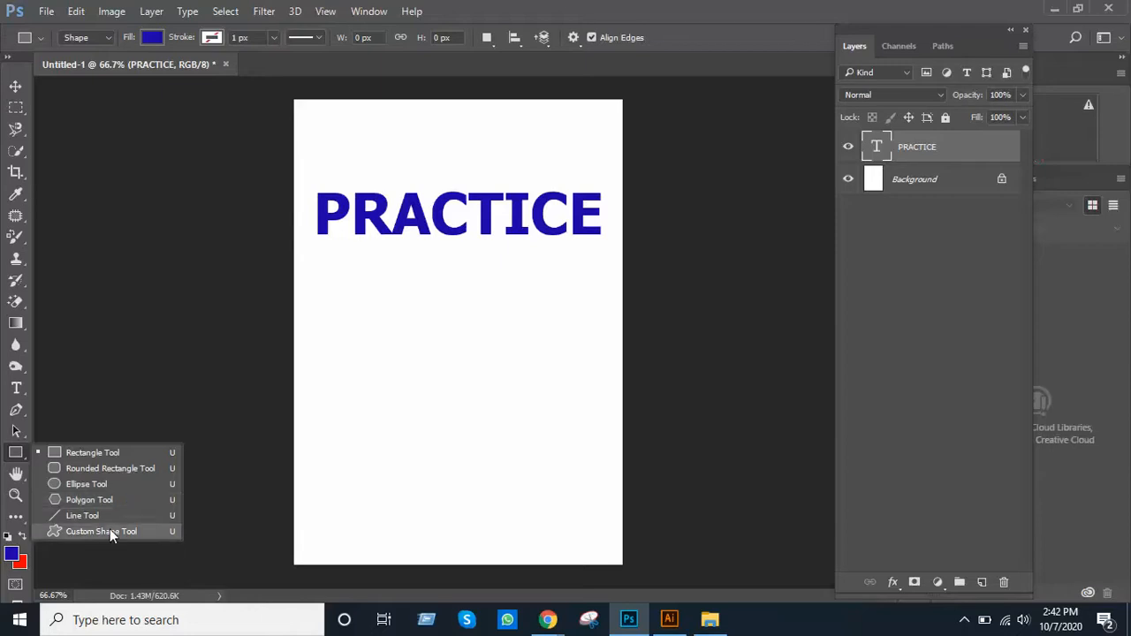
pyautogui.click(87, 456)
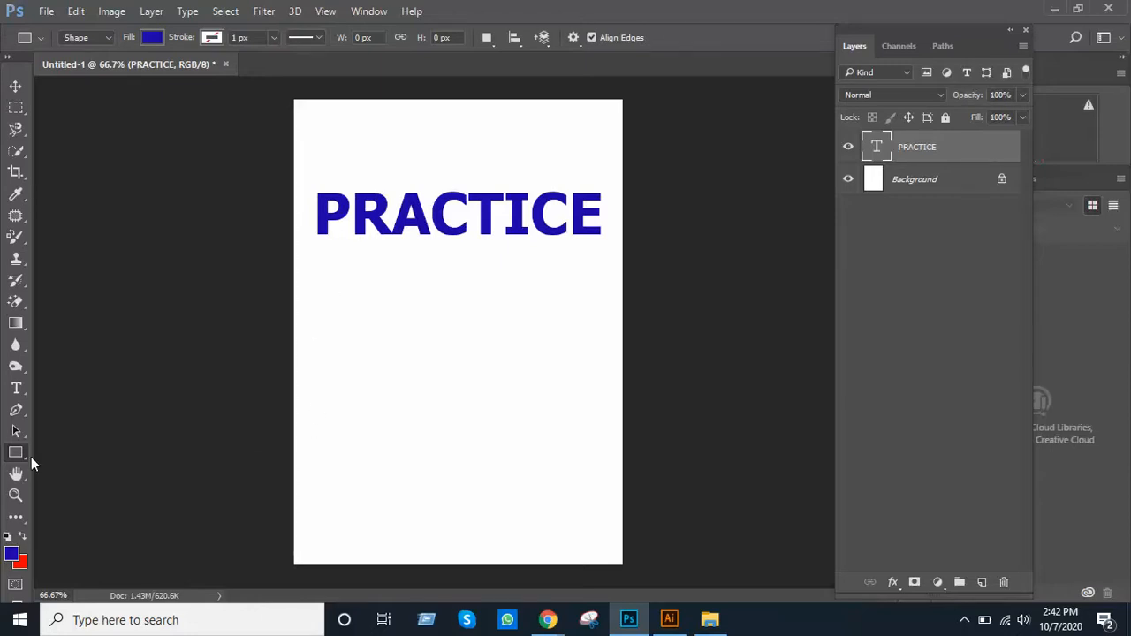
pyautogui.moveTo(335, 270); pyautogui.dragTo(596, 464)
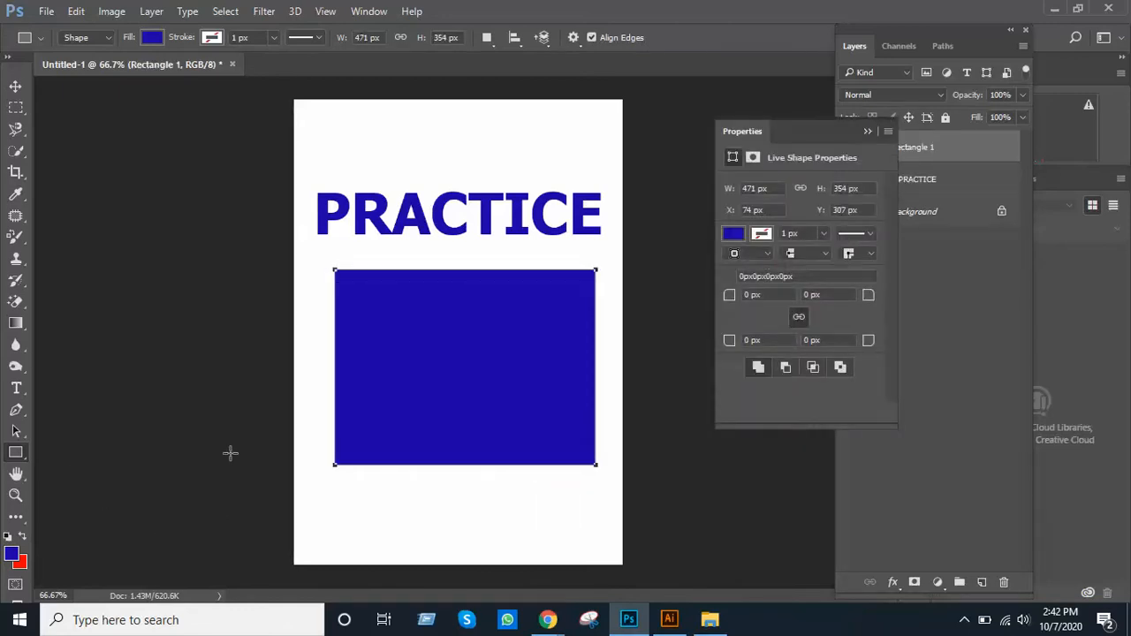
pyautogui.click(15, 86)
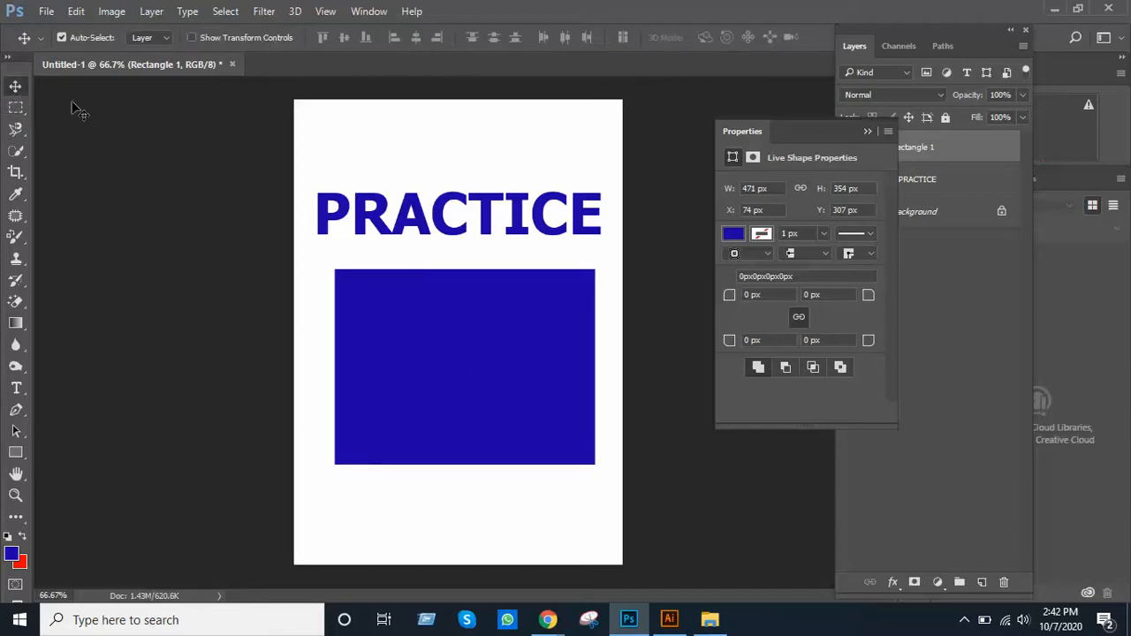
pyautogui.click(867, 131)
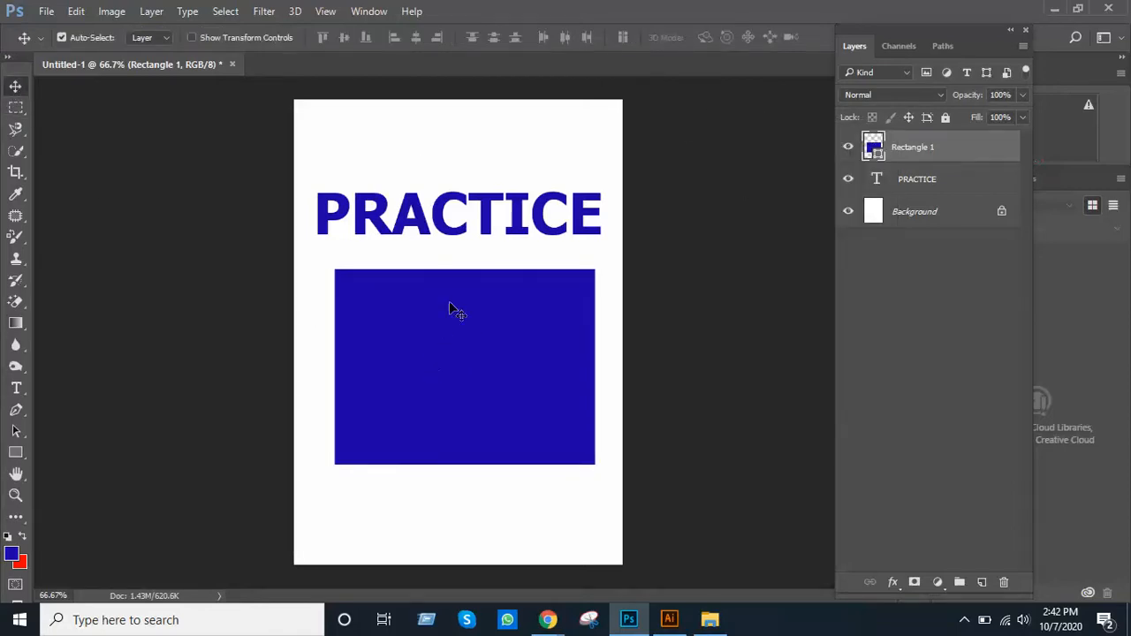
# Move the PRACTICE text partly past the page's left edge and switch to Illustrator to compare the objects beside its artboard.
pyautogui.moveTo(490, 224); pyautogui.dragTo(350, 213)
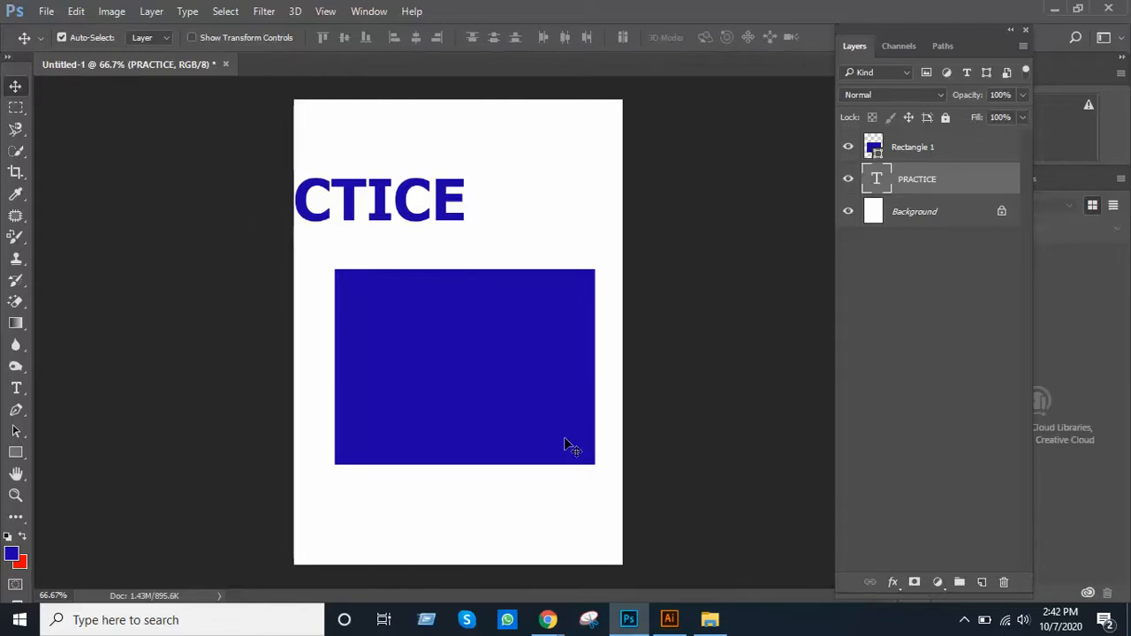
pyautogui.click(669, 620)
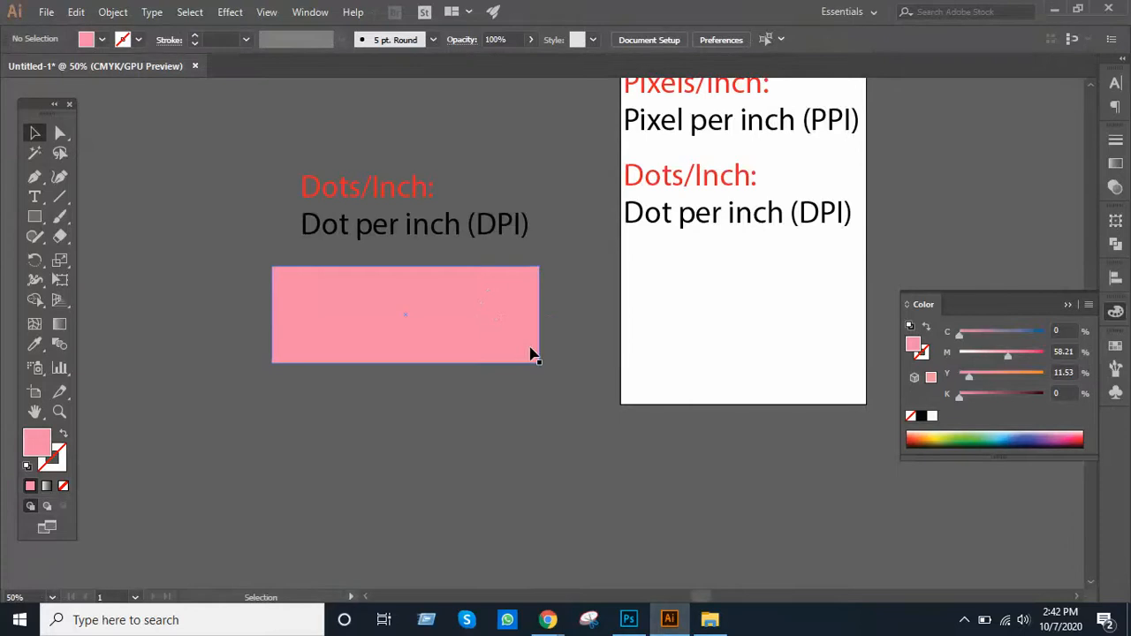
pyautogui.scroll(1, 533, 355)
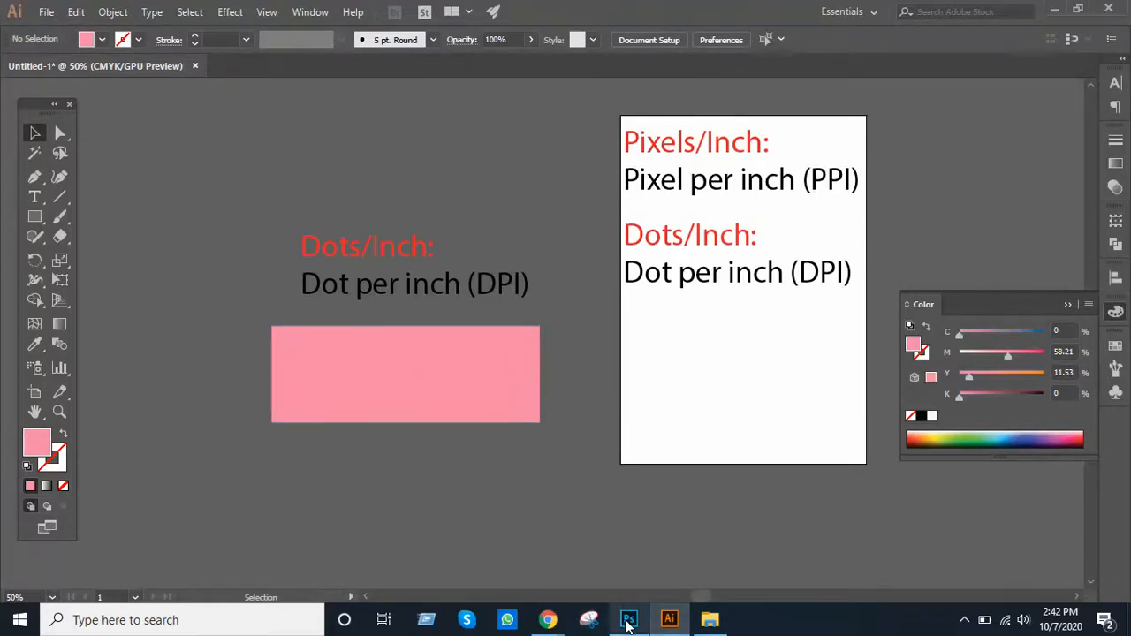
# Switch back to Photoshop and move the blue rectangle off the page past its right edge.
pyautogui.click(628, 621)
pyautogui.moveTo(495, 328); pyautogui.dragTo(748, 171)
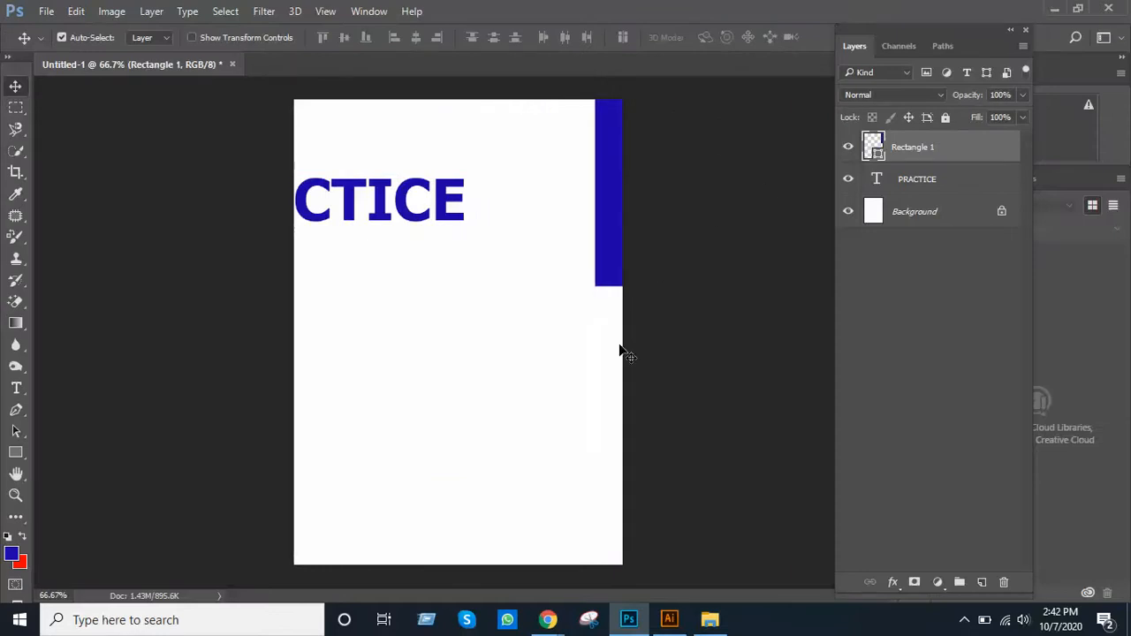
pyautogui.moveTo(591, 197); pyautogui.dragTo(754, 399)
pyautogui.moveTo(762, 325); pyautogui.dragTo(610, 395)
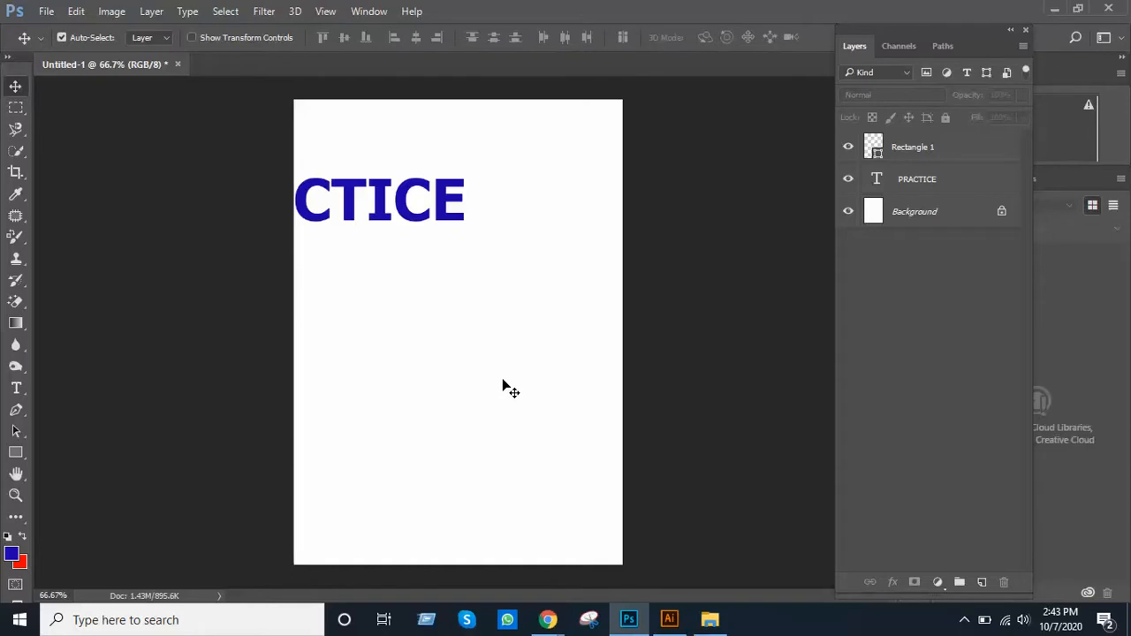
# Undo the rectangle's moves and bring the PRACTICE text fully back onto the page above the rectangle.
pyautogui.press('ctrl')
pyautogui.hotkey('ctrl', 'alt', 'z')
pyautogui.hotkey('ctrl', 'alt', 'z')
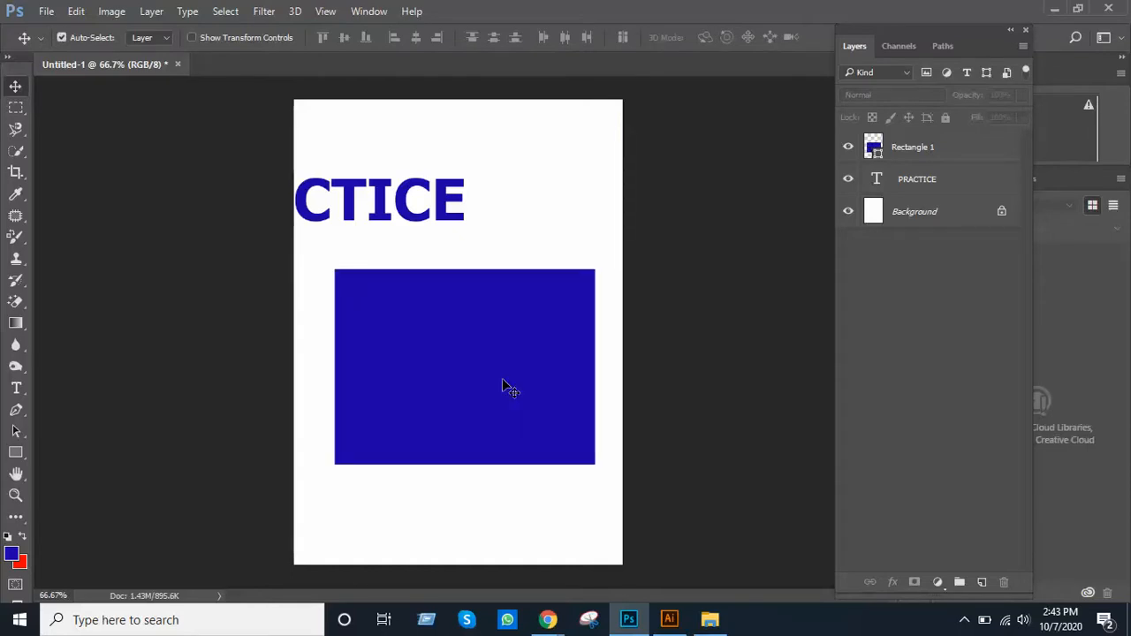
pyautogui.moveTo(403, 216); pyautogui.dragTo(550, 214)
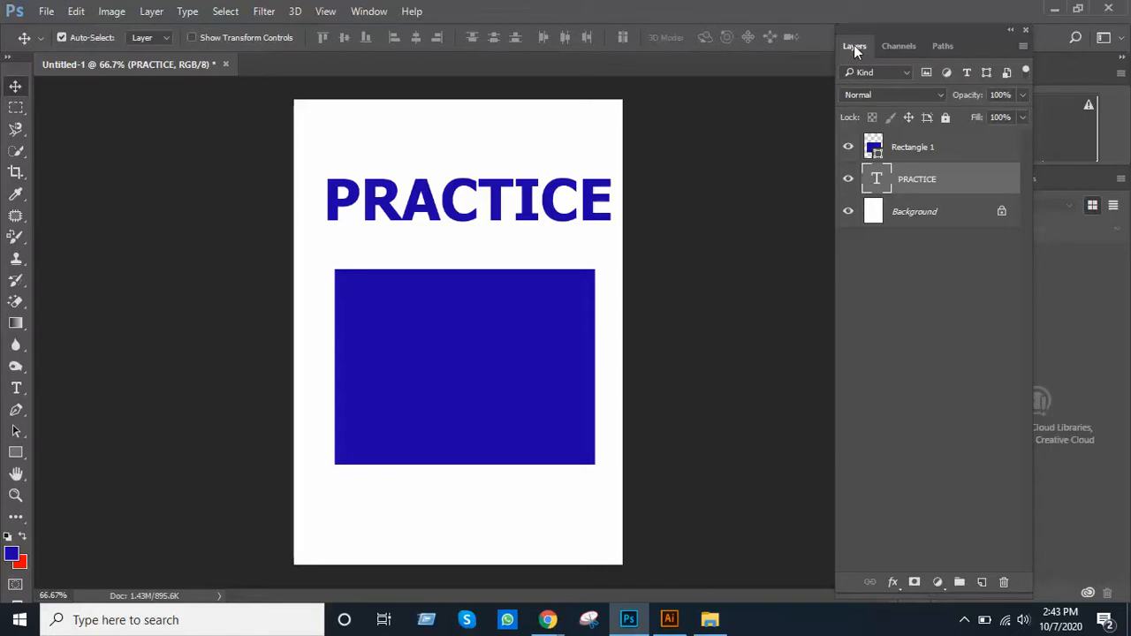
# Switch to the Google Meet live class in Chrome and check the participants.
pyautogui.click(628, 623)
pyautogui.moveTo(548, 619)
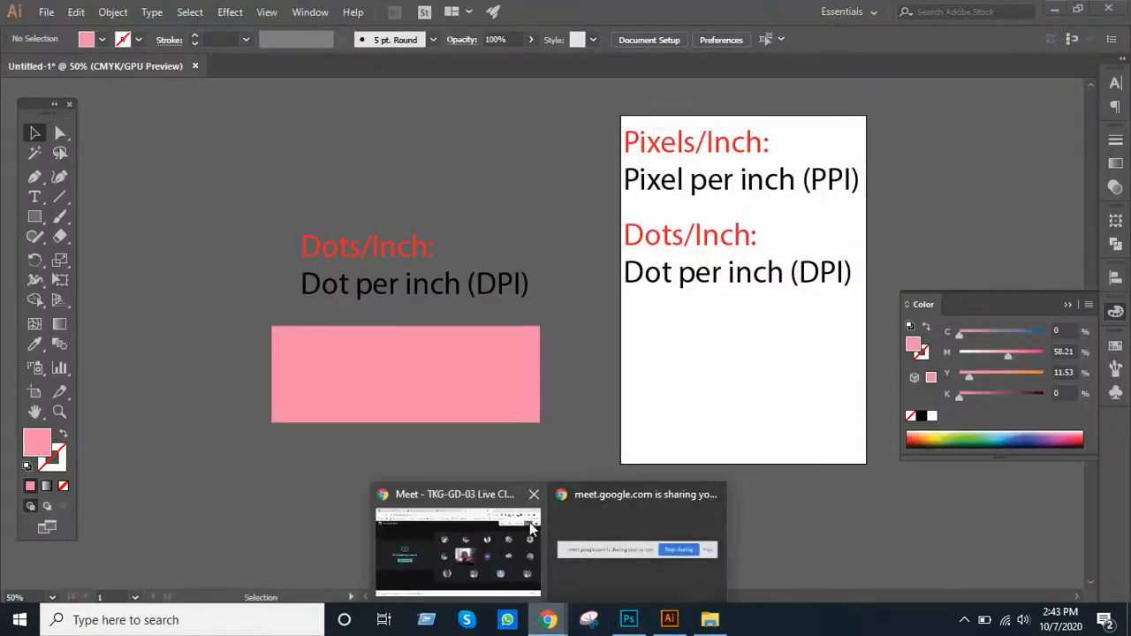
pyautogui.click(528, 530)
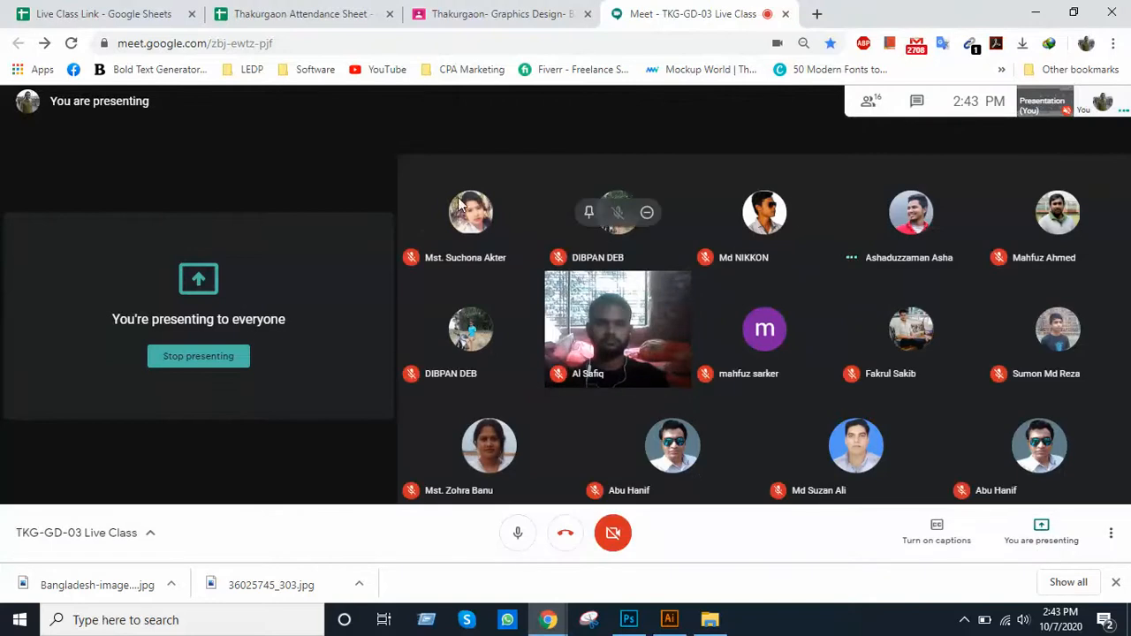
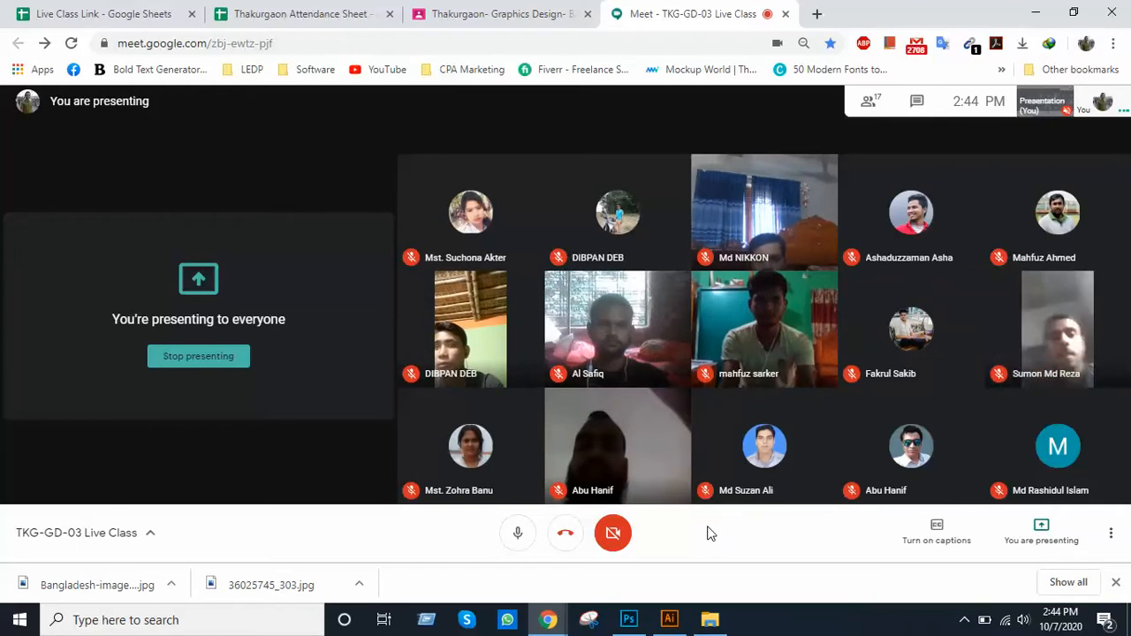
pyautogui.moveTo(785, 482)
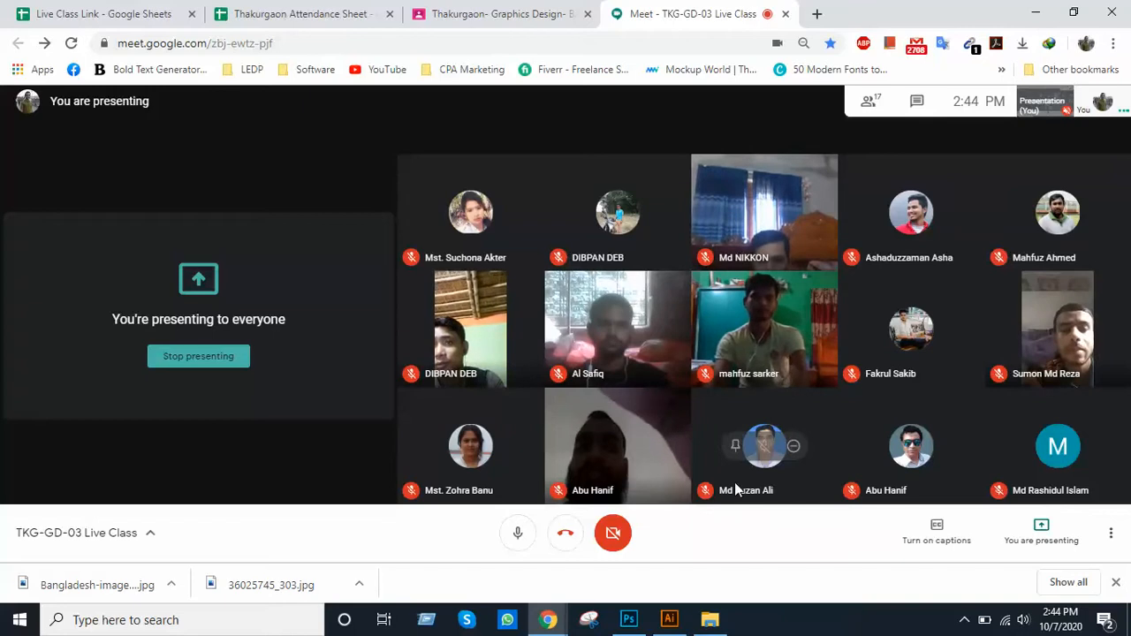
# Switch back to Photoshop and select the Rectangle 1, PRACTICE and Background layers one after another.
pyautogui.click(628, 619)
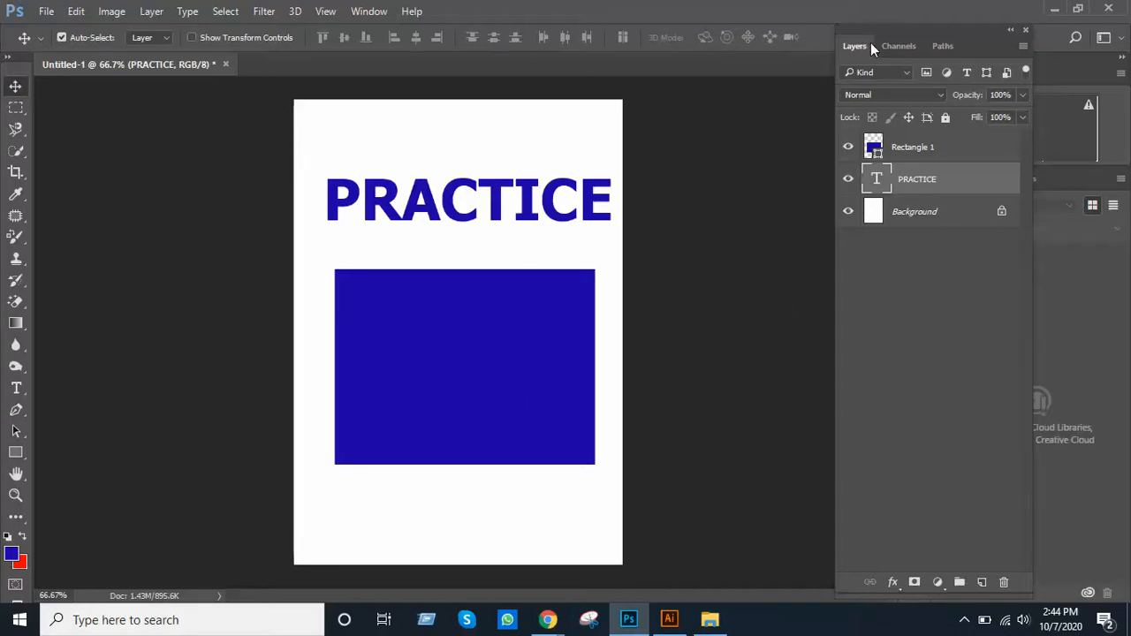
pyautogui.moveTo(910, 26)
pyautogui.mouseDown()
pyautogui.moveTo(894, 20)
pyautogui.moveTo(909, 12)
pyautogui.mouseUp()
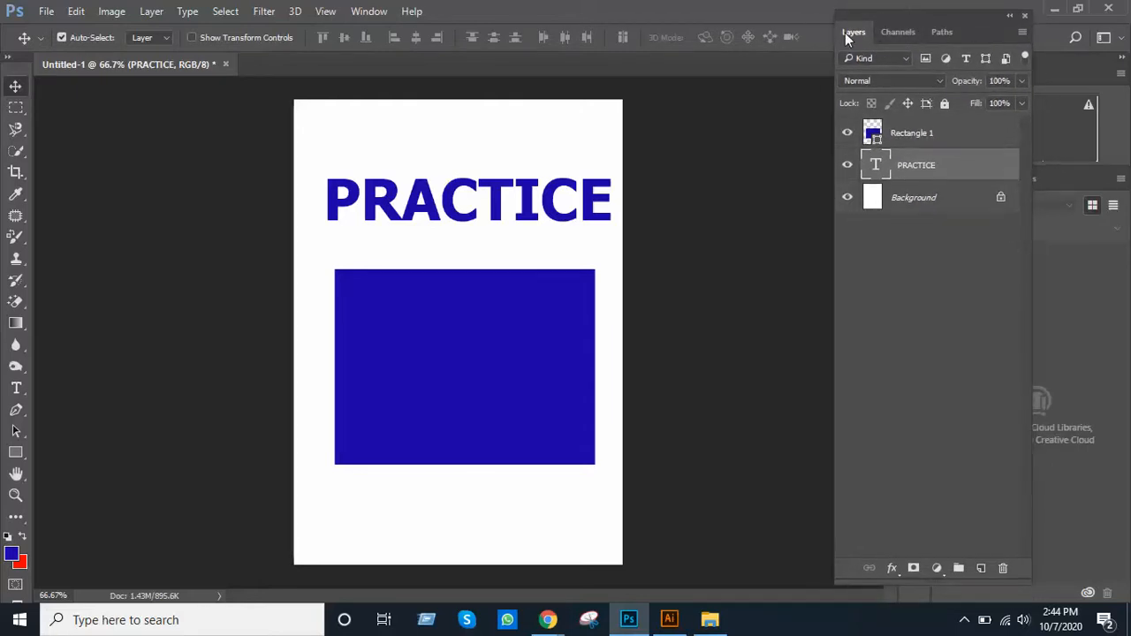
pyautogui.click(915, 135)
pyautogui.click(924, 168)
pyautogui.click(933, 199)
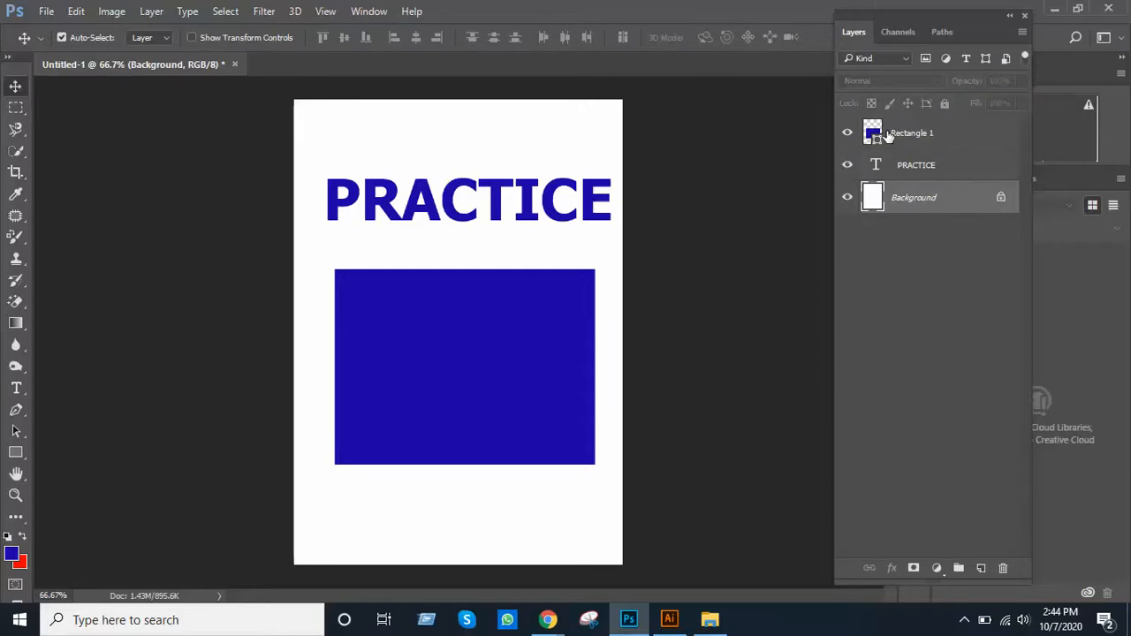
# Move the blue rectangle into the page's lower-right corner, and try a lower position for the PRACTICE text before undoing it.
pyautogui.moveTo(521, 337)
pyautogui.mouseDown()
pyautogui.moveTo(499, 327)
pyautogui.moveTo(527, 329)
pyautogui.mouseUp()
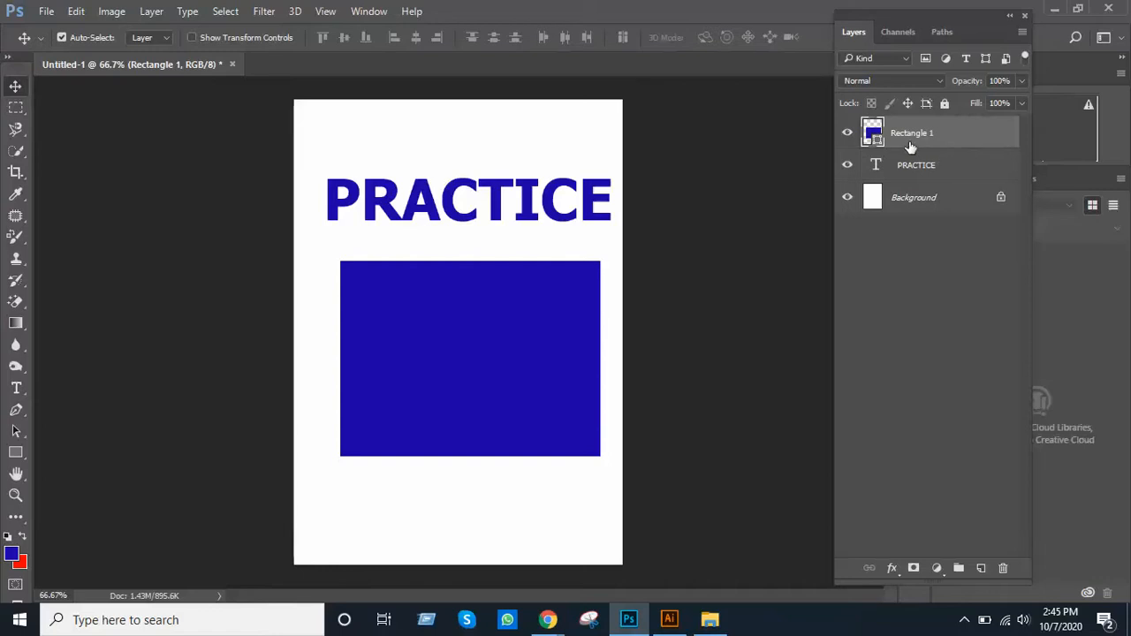
pyautogui.moveTo(472, 346); pyautogui.dragTo(541, 455)
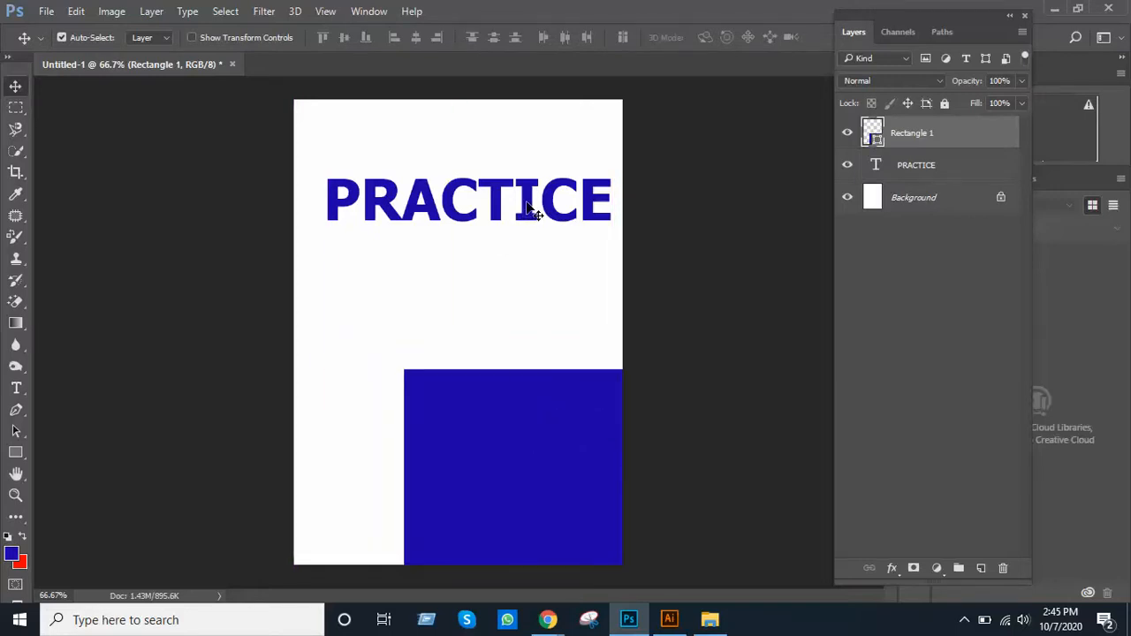
pyautogui.moveTo(526, 202); pyautogui.dragTo(528, 240)
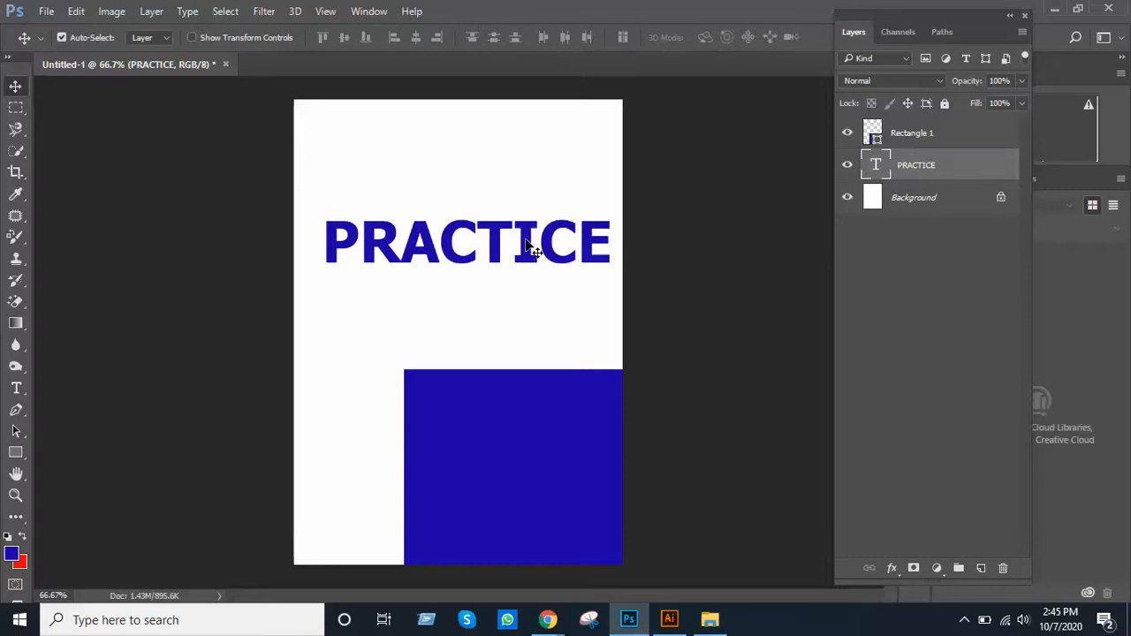
pyautogui.hotkey('ctrl', 'z')
# Move the blue rectangle fully inside the page, centred horizontally in the lower half.
pyautogui.moveTo(488, 323); pyautogui.dragTo(467, 295)
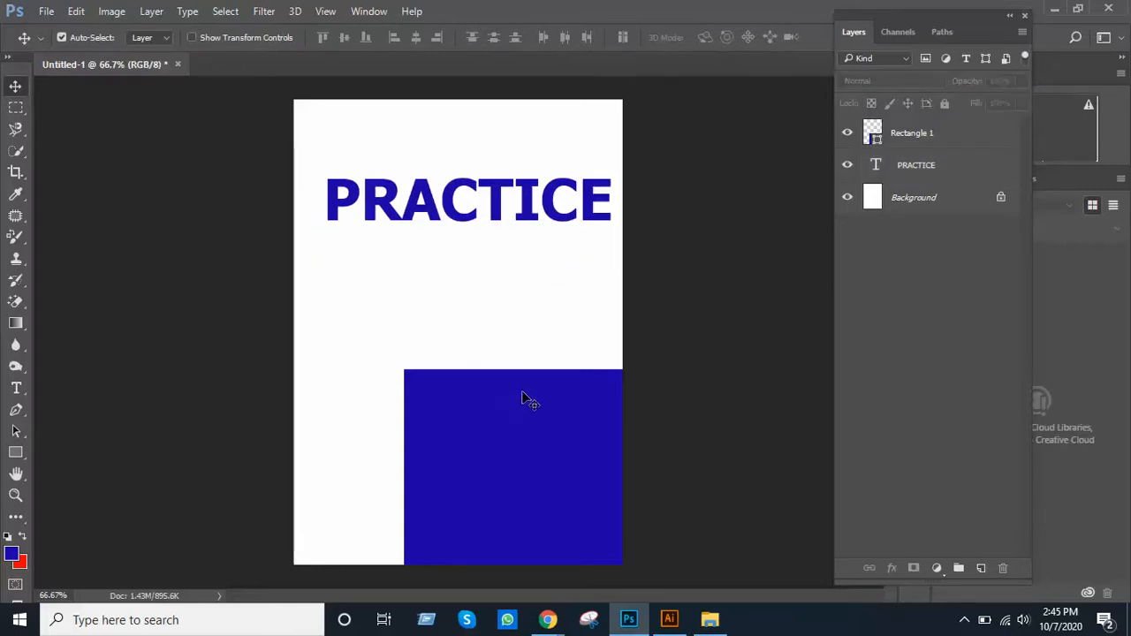
pyautogui.moveTo(525, 399); pyautogui.dragTo(429, 315)
pyautogui.moveTo(481, 359); pyautogui.dragTo(487, 411)
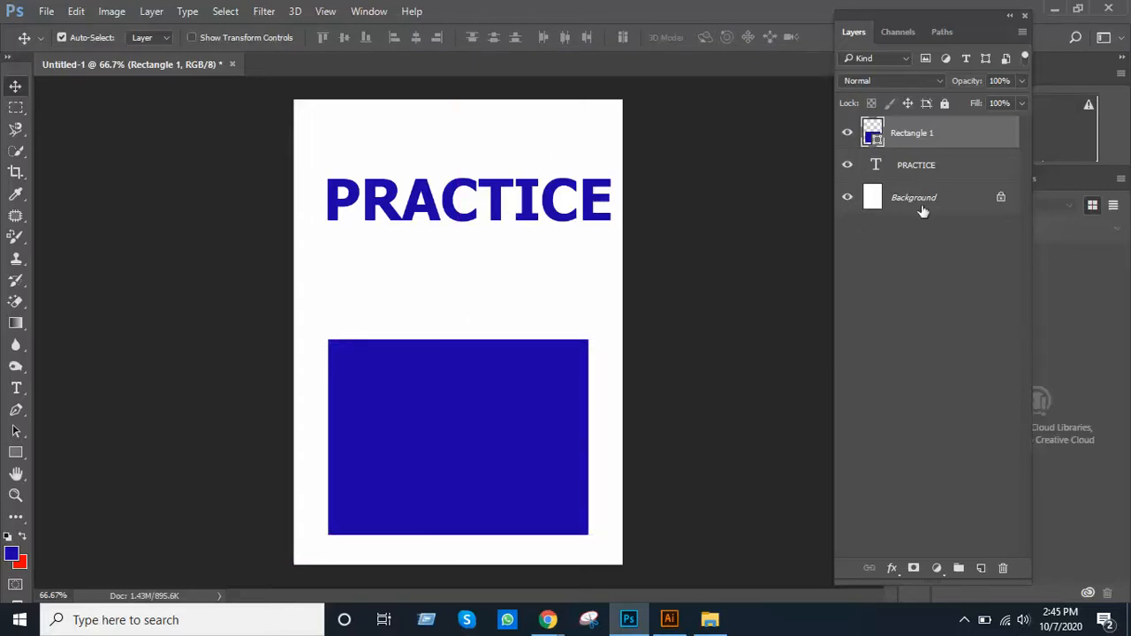
# Select the PRACTICE layer and move its text up close to the page's upper edge.
pyautogui.click(944, 168)
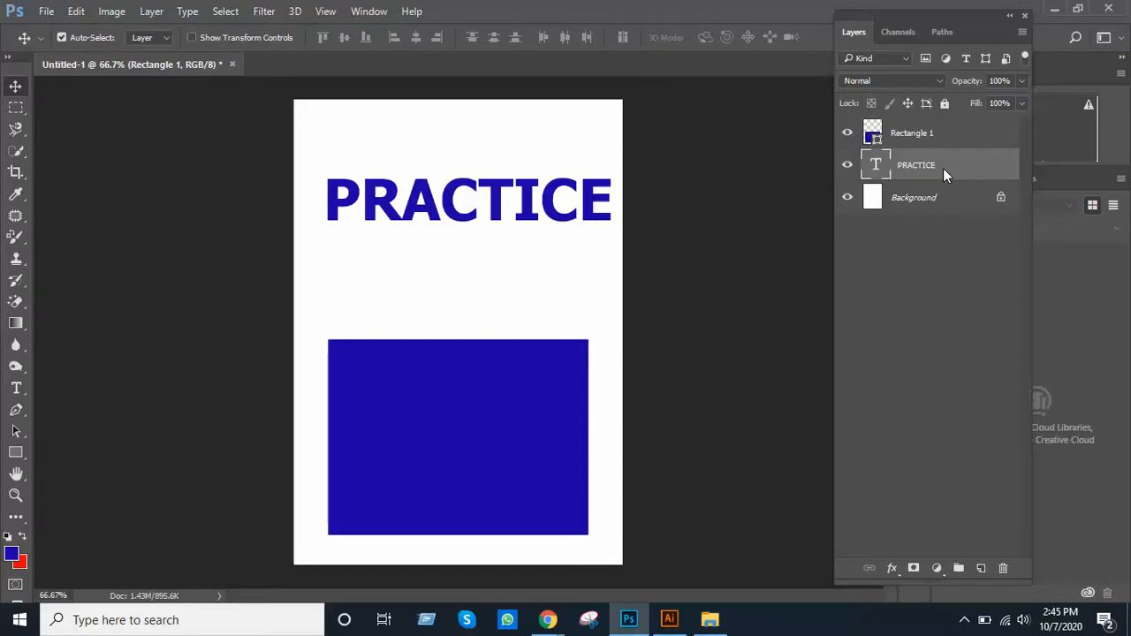
pyautogui.moveTo(557, 222); pyautogui.dragTo(515, 161)
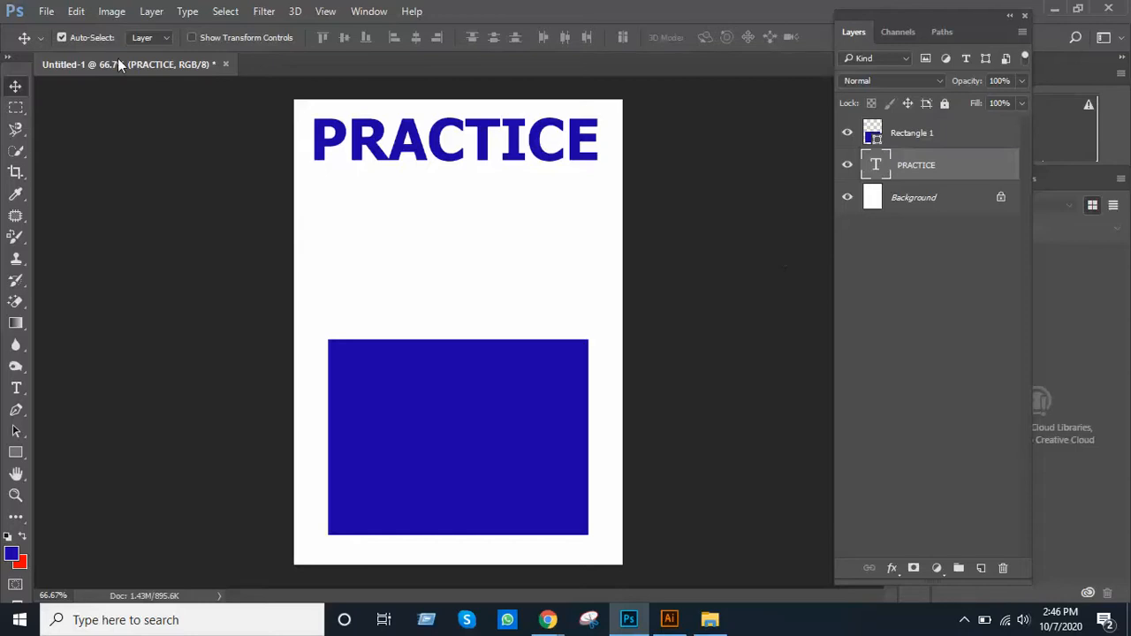
# Turn off Auto-Select and move the selected PRACTICE text slightly down from the page's upper edge, grabbing elsewhere on the page.
pyautogui.click(62, 37)
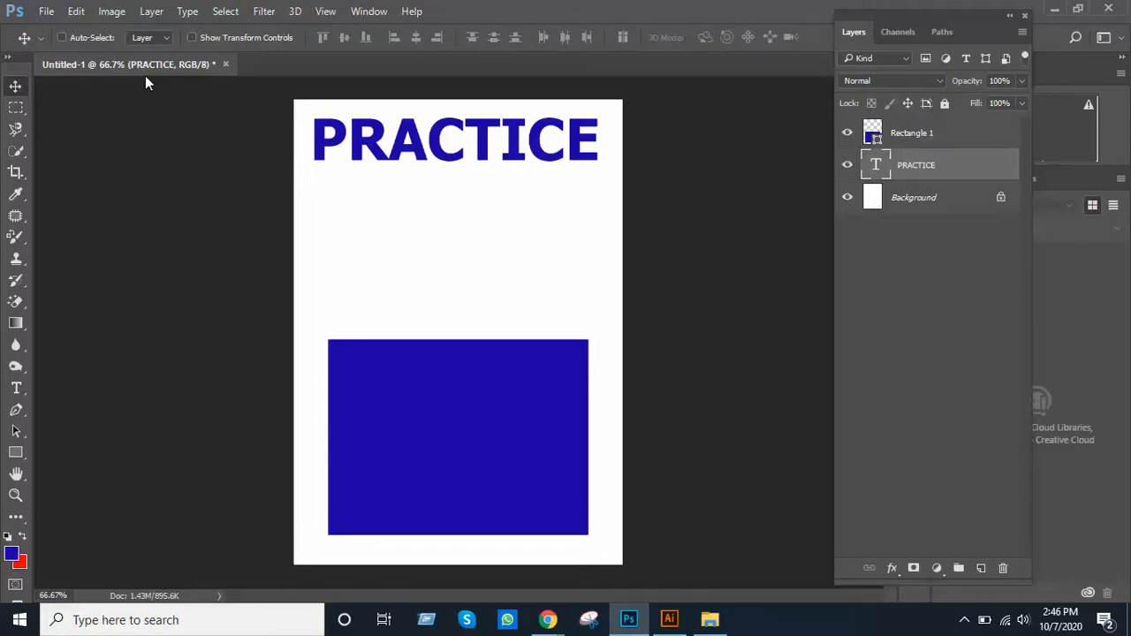
pyautogui.moveTo(457, 395); pyautogui.dragTo(475, 283)
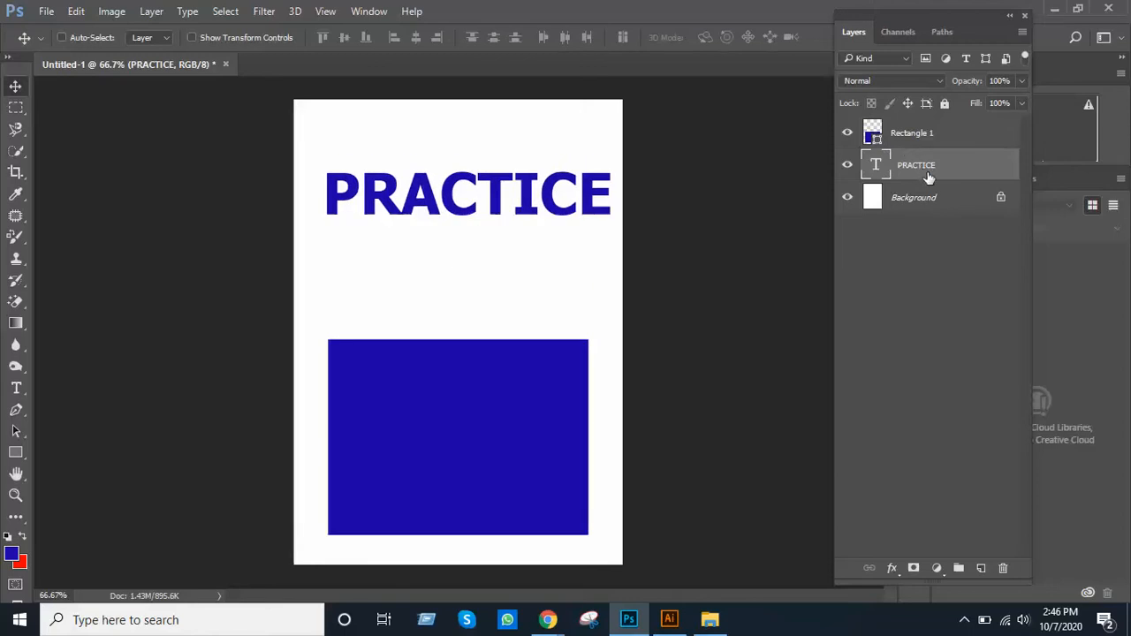
pyautogui.moveTo(466, 285); pyautogui.dragTo(492, 320)
pyautogui.moveTo(518, 480); pyautogui.dragTo(534, 389)
pyautogui.moveTo(449, 449)
pyautogui.mouseDown()
pyautogui.moveTo(432, 465)
pyautogui.moveTo(453, 483)
pyautogui.moveTo(471, 460)
pyautogui.moveTo(460, 449)
pyautogui.mouseUp()
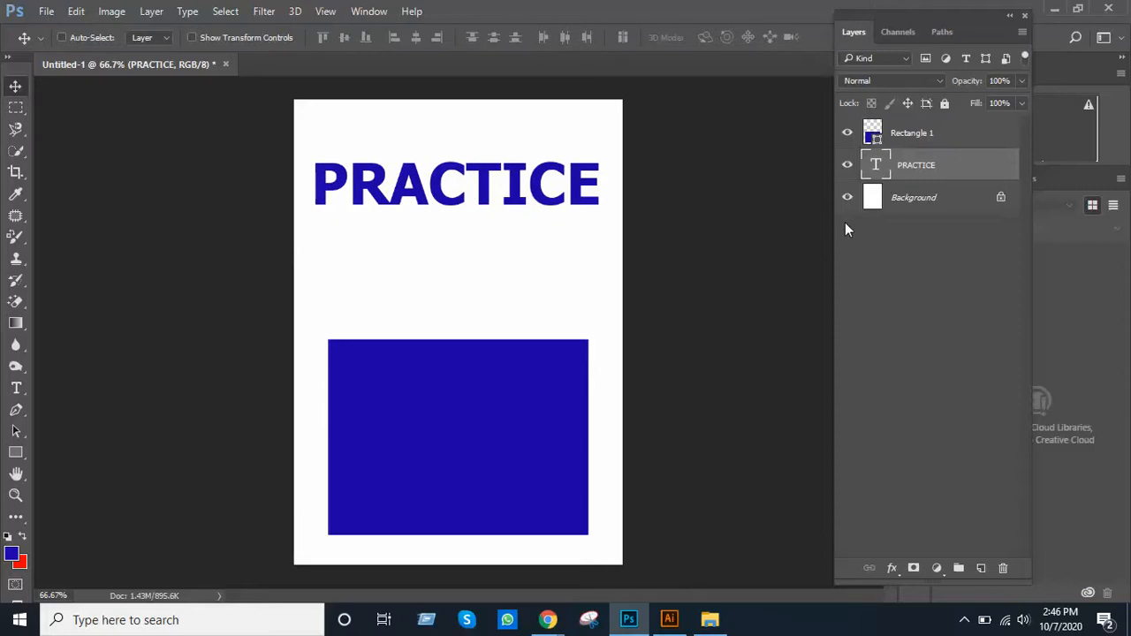
# Move the Rectangle 1 layer slightly up the page, and re-enable Auto-Select to pick the PRACTICE text directly on the canvas.
pyautogui.click(901, 133)
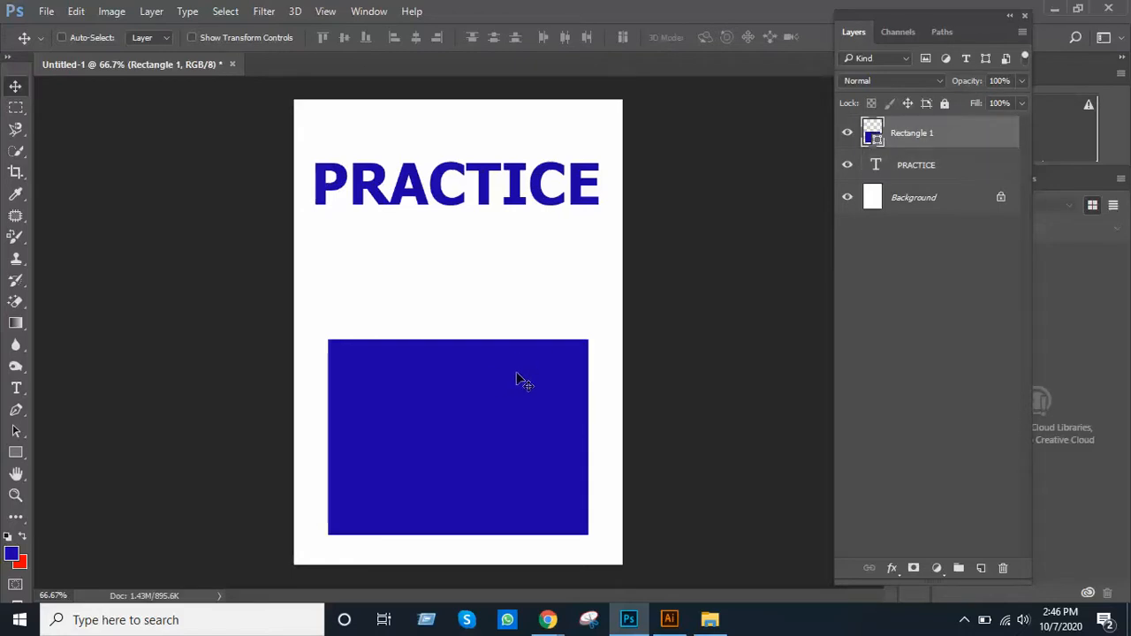
pyautogui.moveTo(428, 260); pyautogui.dragTo(329, 241)
pyautogui.moveTo(457, 286)
pyautogui.mouseDown()
pyautogui.moveTo(415, 288)
pyautogui.moveTo(490, 270)
pyautogui.moveTo(458, 276)
pyautogui.moveTo(469, 269)
pyautogui.mouseUp()
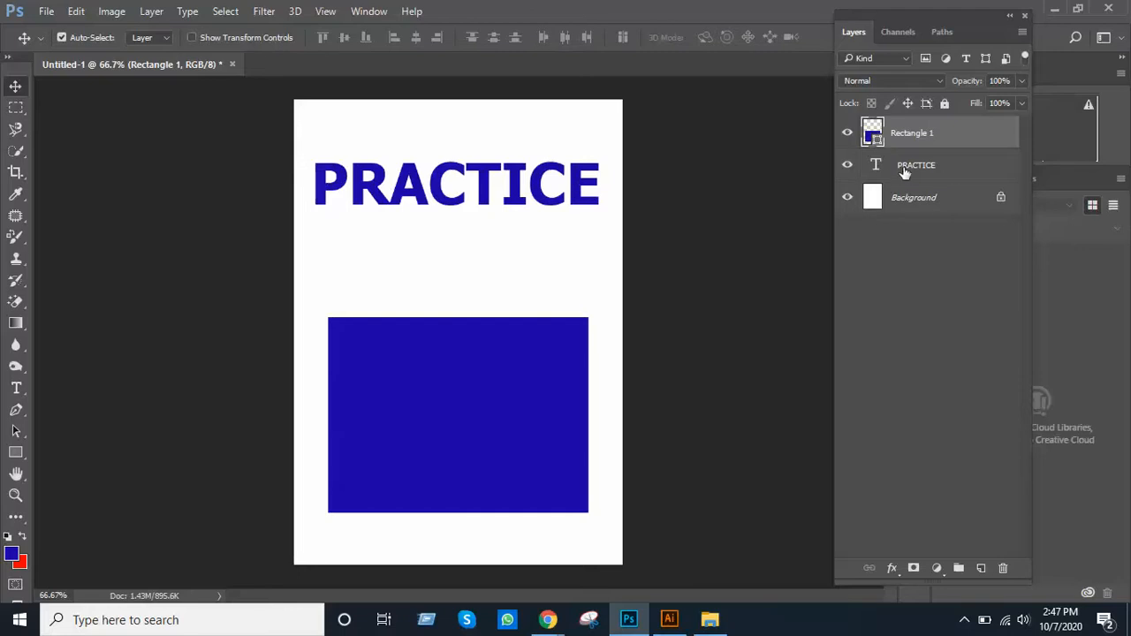
pyautogui.click(585, 200)
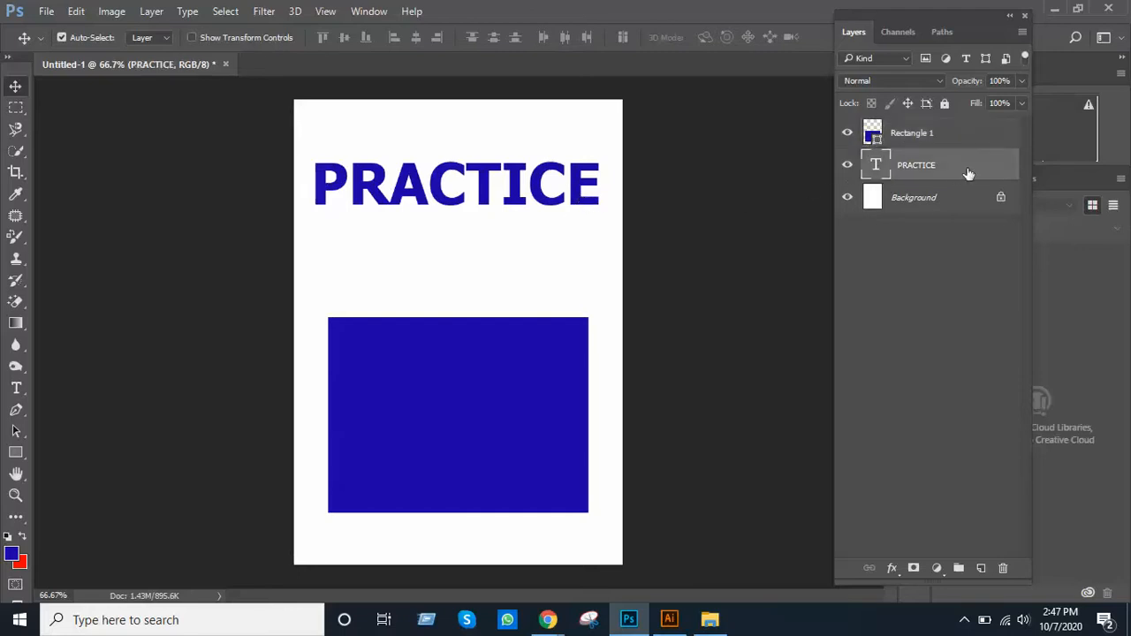
# Move the PRACTICE text slightly up and towards the page's right edge.
pyautogui.moveTo(583, 187)
pyautogui.mouseDown()
pyautogui.moveTo(579, 246)
pyautogui.moveTo(579, 174)
pyautogui.moveTo(601, 180)
pyautogui.mouseUp()
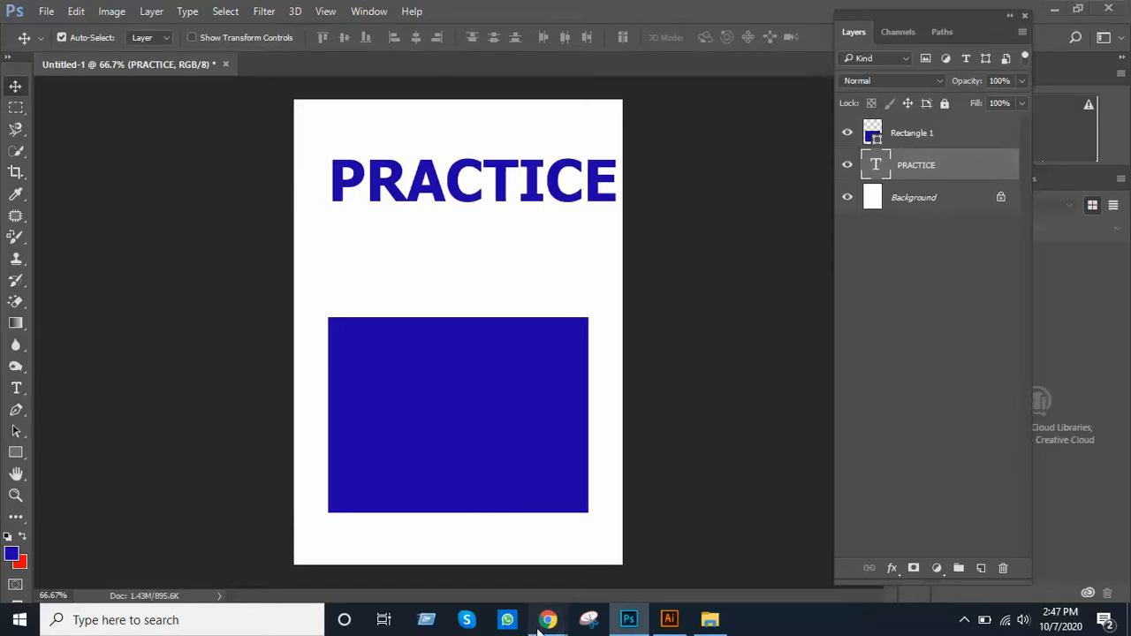
# Switch to the Google Meet window in Chrome, admit the waiting participant to the live class, and return to Photoshop.
pyautogui.moveTo(538, 627)
pyautogui.click(523, 575)
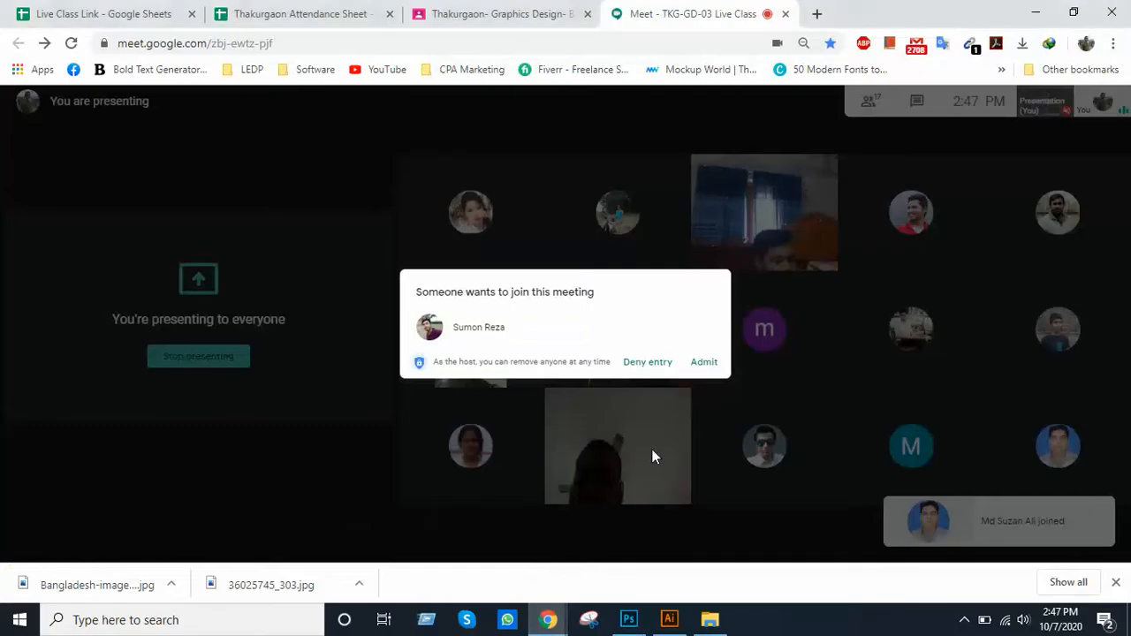
pyautogui.click(708, 370)
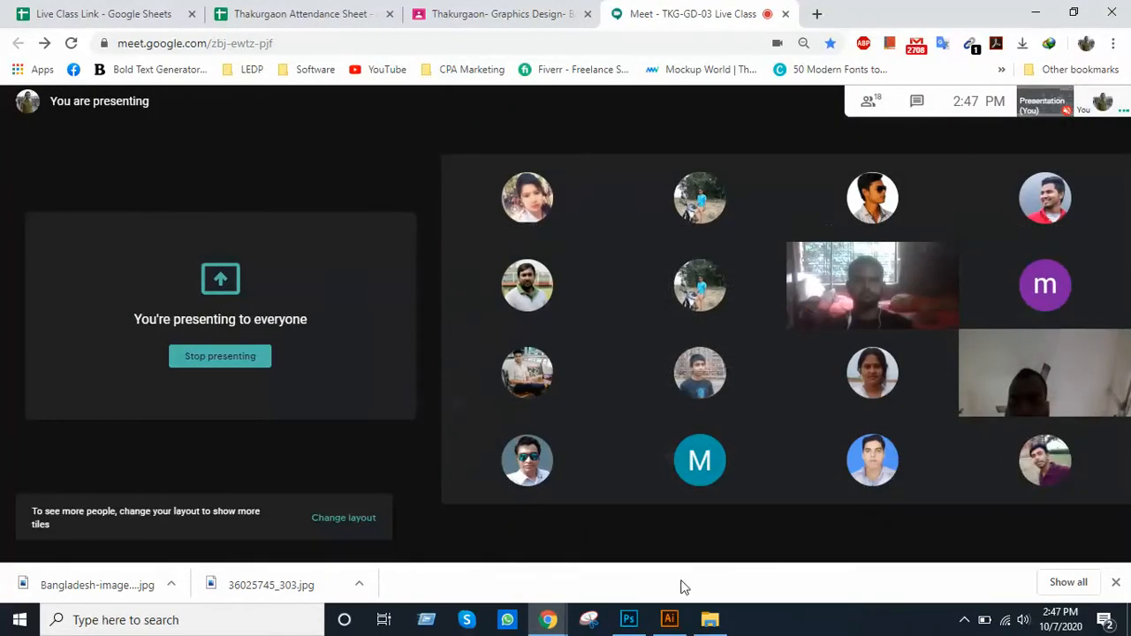
pyautogui.click(629, 619)
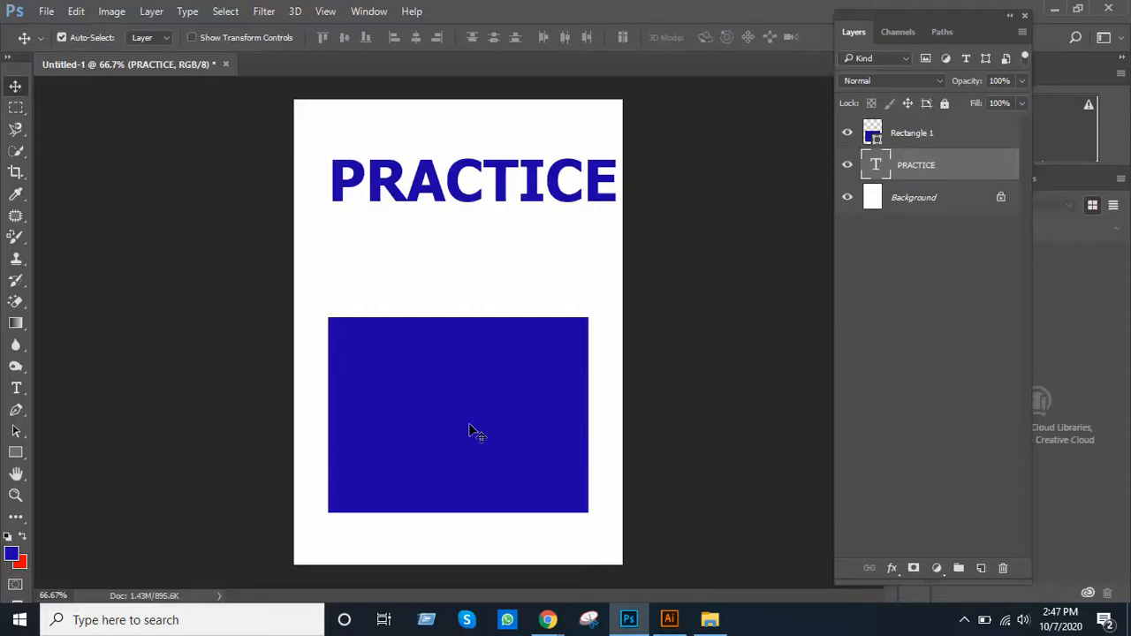
# Move the blue rectangle up the page to sit a short distance beneath the PRACTICE text.
pyautogui.moveTo(467, 427); pyautogui.dragTo(464, 359)
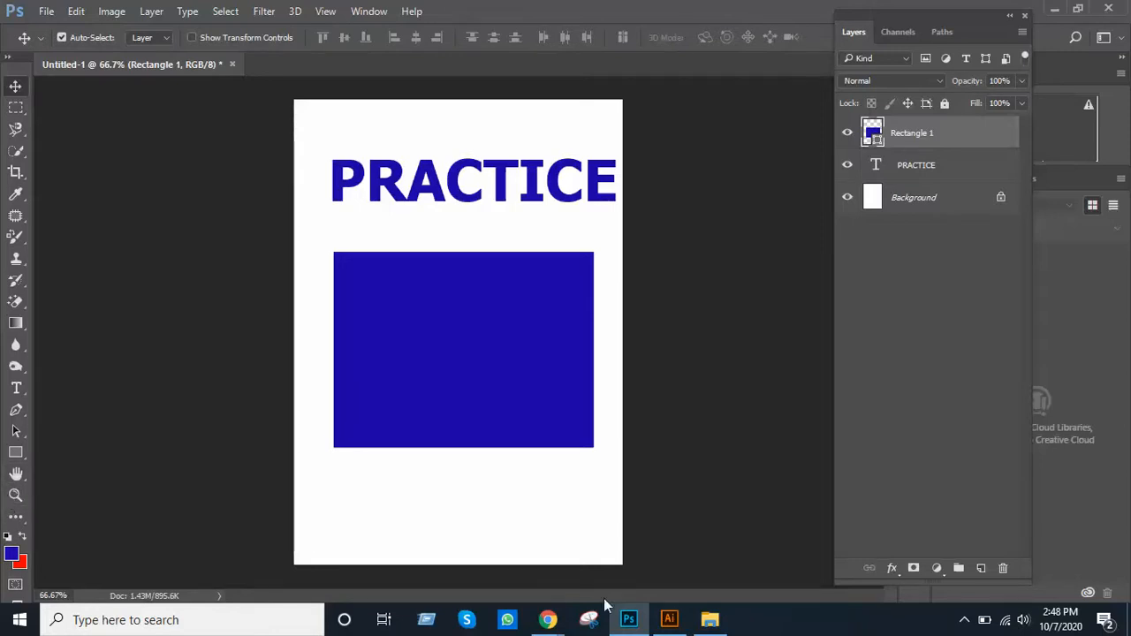
# Look at Illustrator's Zoom tool, return to Photoshop, and demonstrate its Zoom tool by enlarging the page to 400% and restoring 66.67%.
pyautogui.click(669, 620)
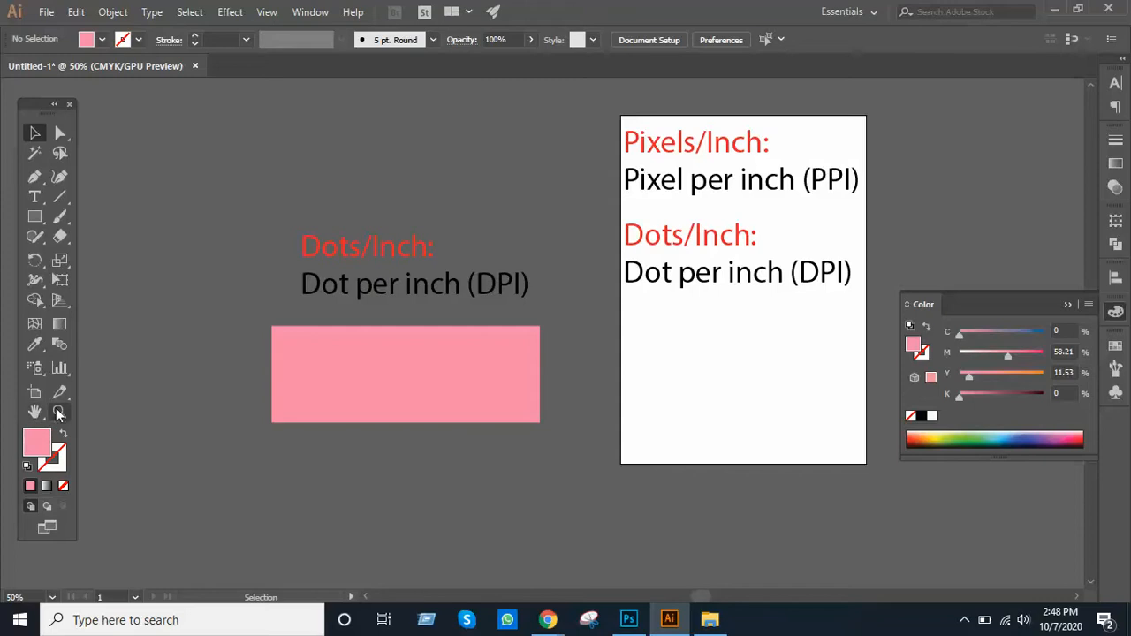
pyautogui.click(628, 619)
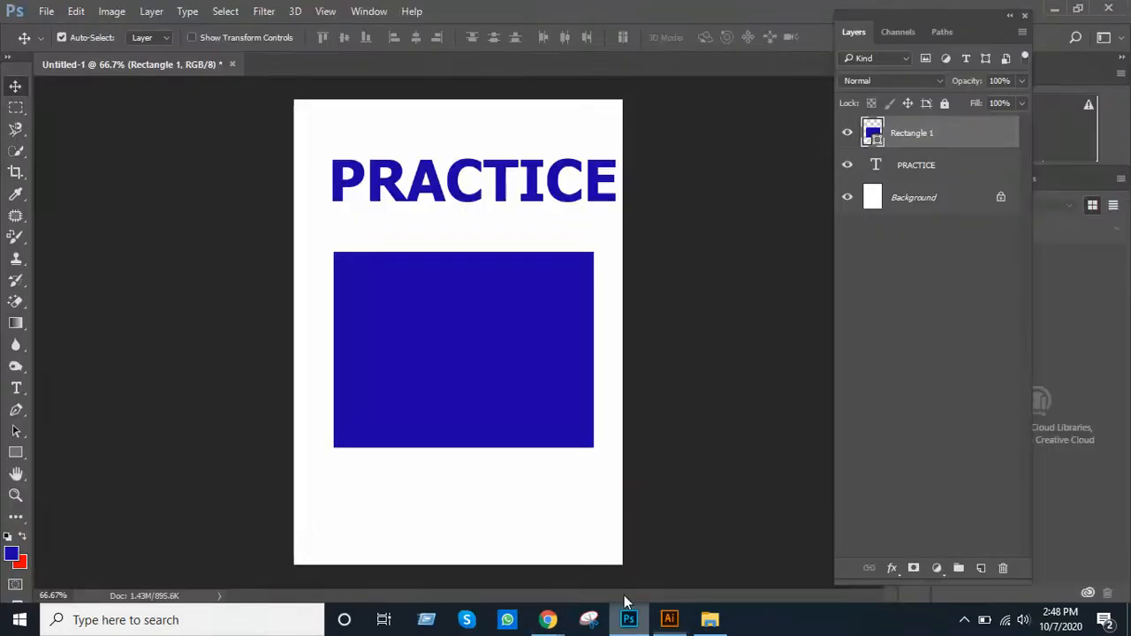
pyautogui.click(16, 495)
pyautogui.moveTo(481, 365); pyautogui.dragTo(482, 364)
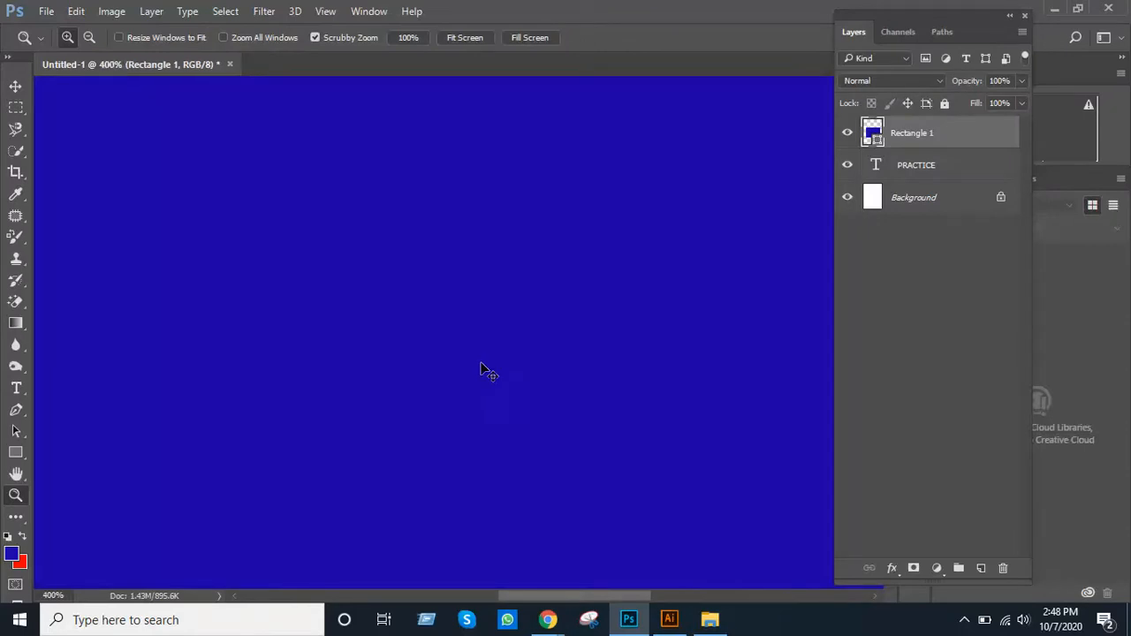
pyautogui.moveTo(481, 363); pyautogui.dragTo(482, 363)
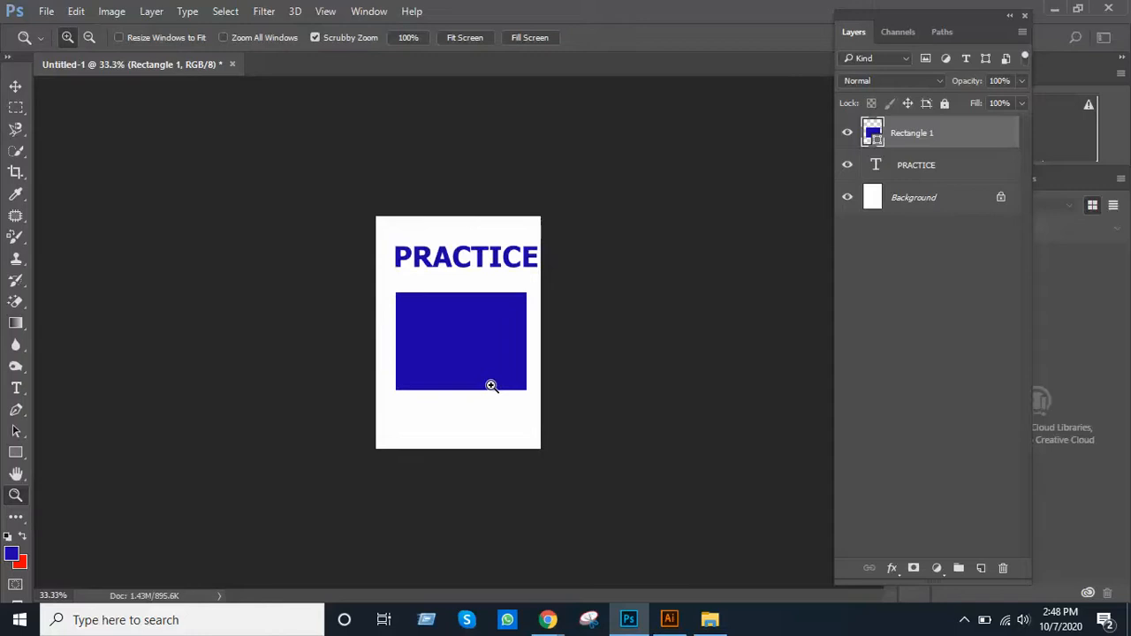
pyautogui.hotkey('ctrl', '+')
pyautogui.hotkey('ctrl', '+')
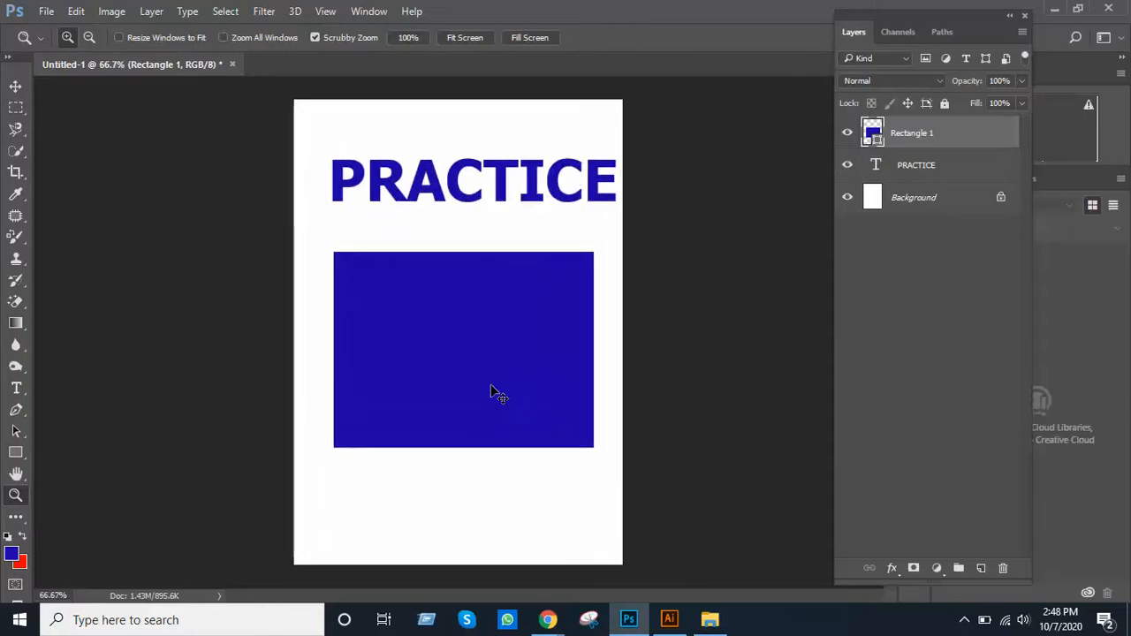
# Zoom the page out to 16.67% and back in to 66.67%.
pyautogui.hotkey('ctrl', '-')
pyautogui.hotkey('ctrl', '-')
pyautogui.hotkey('ctrl', '-')
pyautogui.hotkey('ctrl', '-')
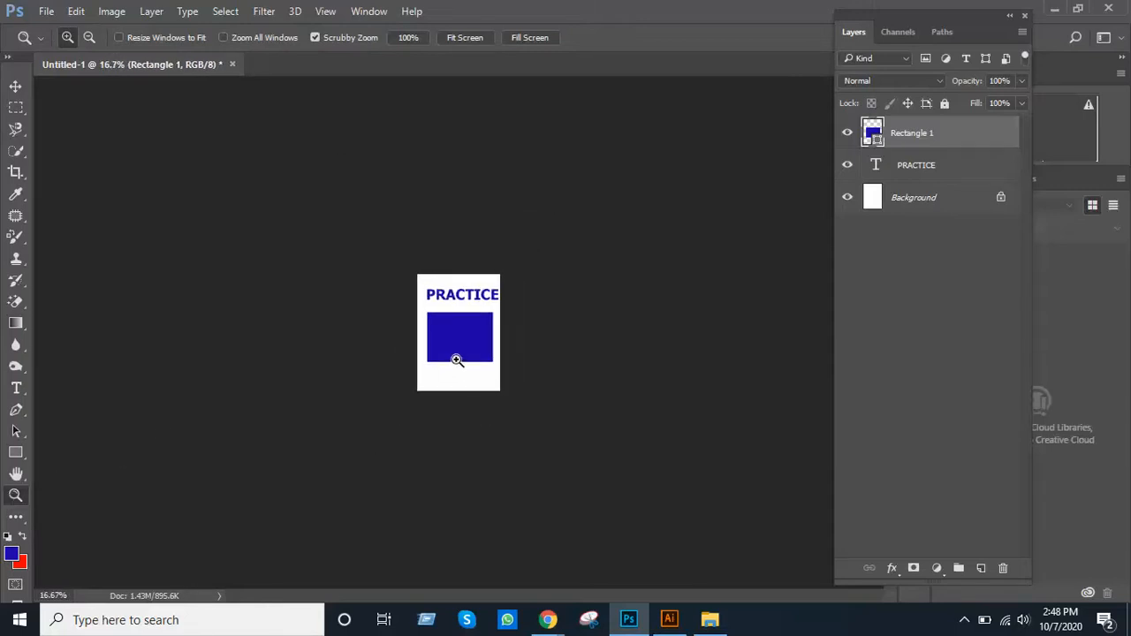
pyautogui.hotkey('ctrl', '+')
pyautogui.hotkey('ctrl', '+')
pyautogui.hotkey('ctrl', '+')
pyautogui.hotkey('ctrl', '+')
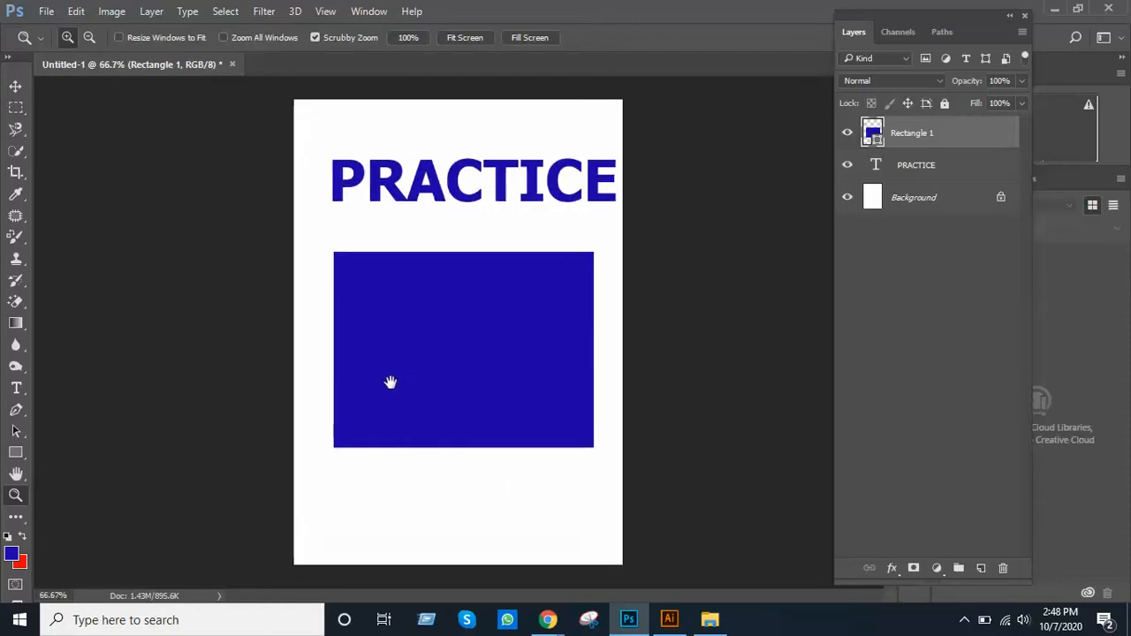
# Activate the Hand tool and, with it active, zoom the page in to 200% and back to 100%.
pyautogui.click(16, 476)
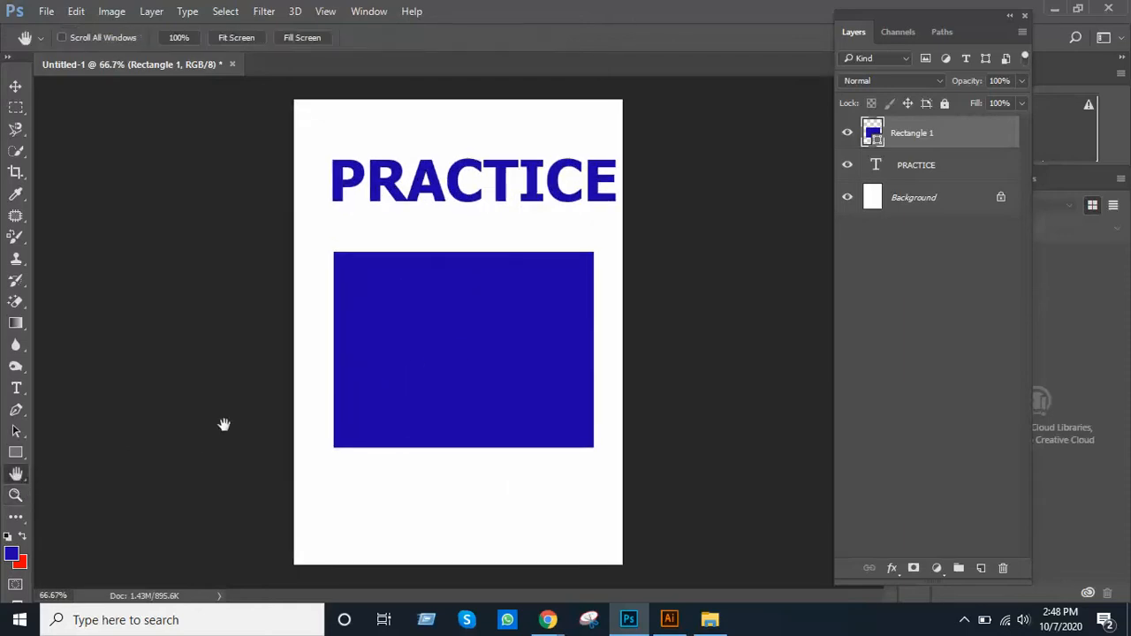
pyautogui.hotkey('ctrl', '-')
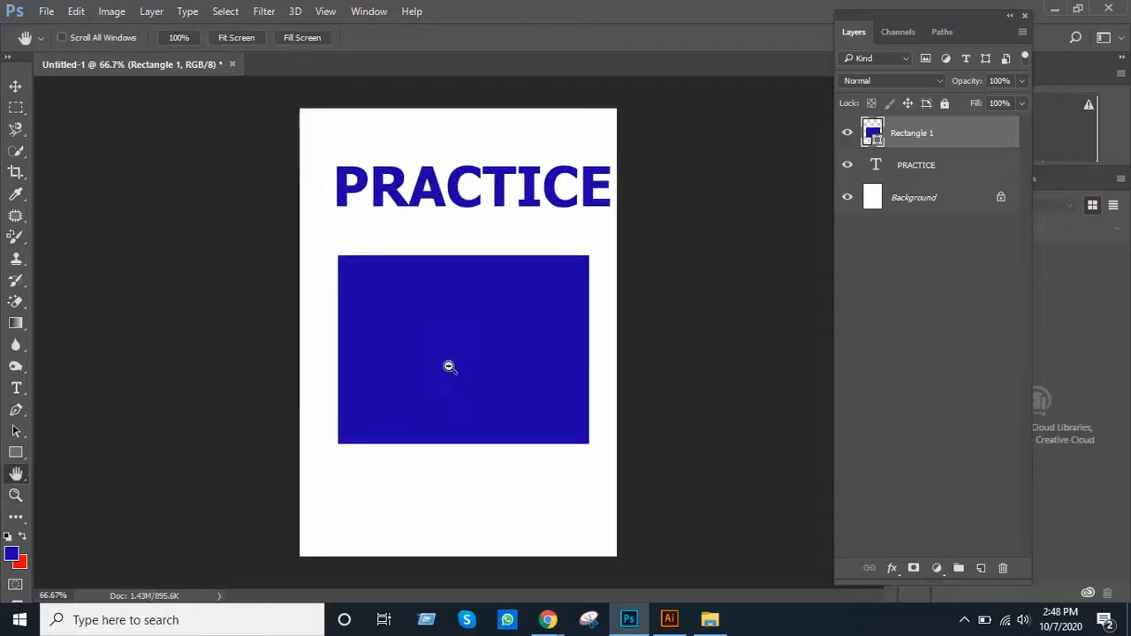
pyautogui.hotkey('ctrl', '+')
pyautogui.keyDown('ctrl'); pyautogui.click(449, 366); pyautogui.keyUp('ctrl')
pyautogui.keyDown('ctrl'); pyautogui.click(449, 366); pyautogui.keyUp('ctrl')
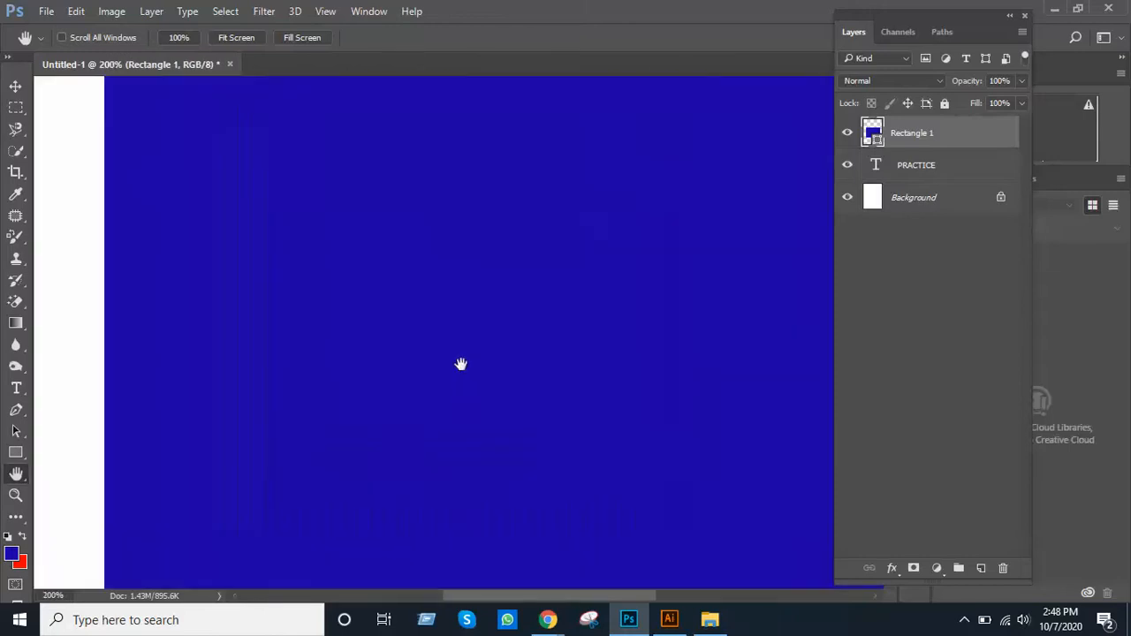
pyautogui.keyDown('alt'); pyautogui.click(461, 365); pyautogui.keyUp('alt')
# Pan around the page at 100% with the Hand tool, viewing the PRACTICE text and the blue rectangle.
pyautogui.moveTo(460, 364); pyautogui.dragTo(319, 409)
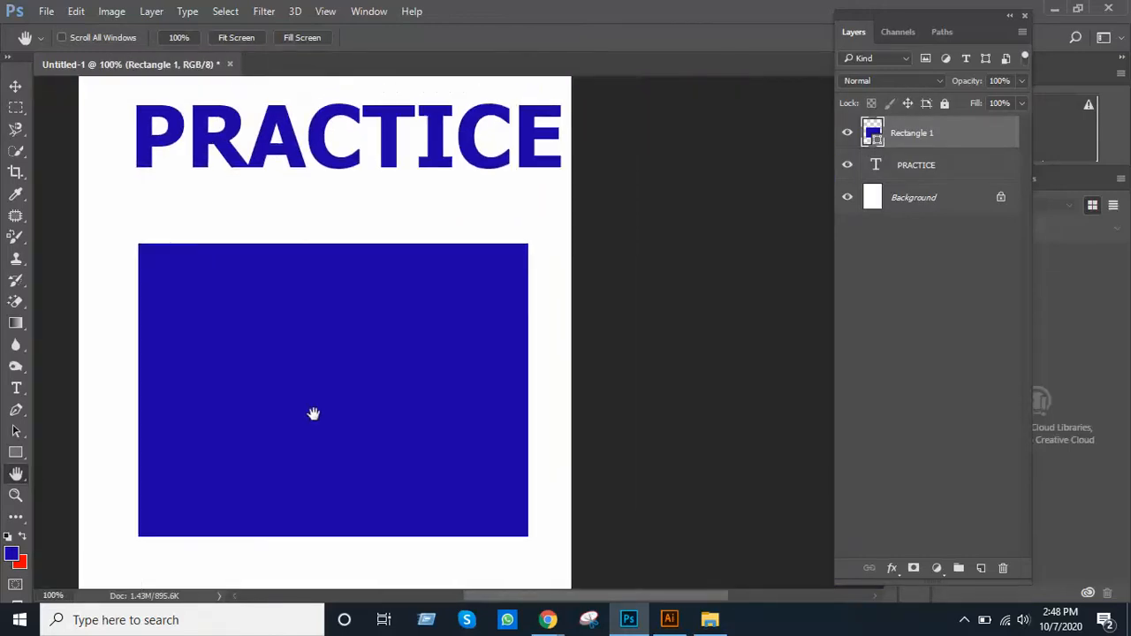
pyautogui.moveTo(358, 468); pyautogui.dragTo(575, 514)
pyautogui.moveTo(459, 449); pyautogui.dragTo(300, 327)
pyautogui.moveTo(490, 426); pyautogui.dragTo(510, 373)
pyautogui.moveTo(490, 427); pyautogui.dragTo(436, 324)
pyautogui.moveTo(450, 404); pyautogui.dragTo(461, 467)
pyautogui.moveTo(508, 363); pyautogui.dragTo(490, 457)
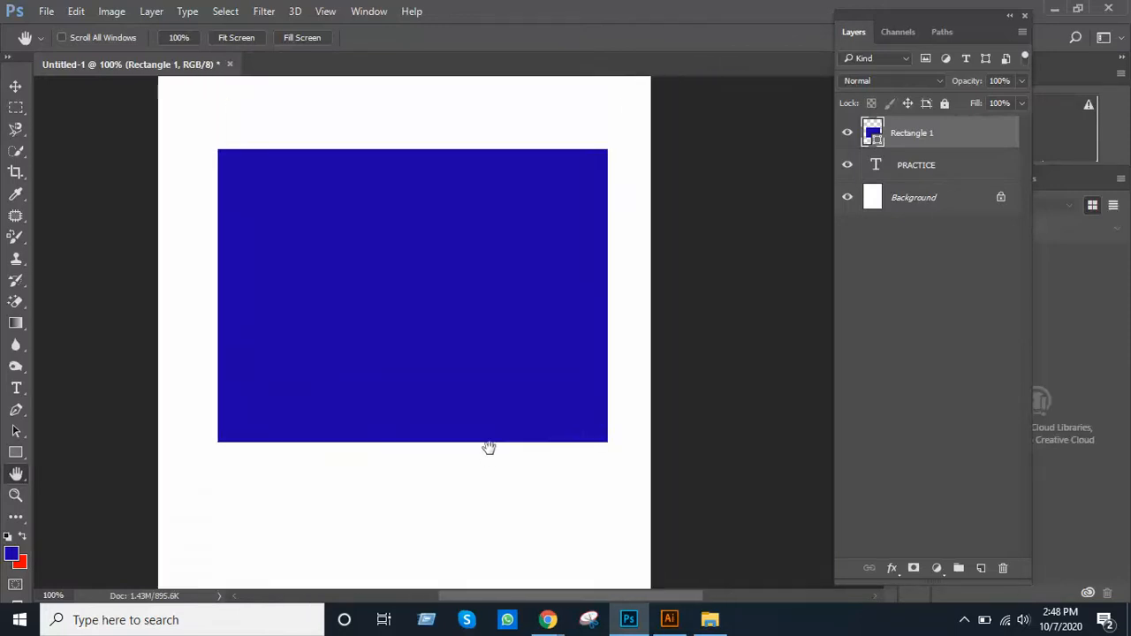
pyautogui.moveTo(513, 374); pyautogui.dragTo(540, 316)
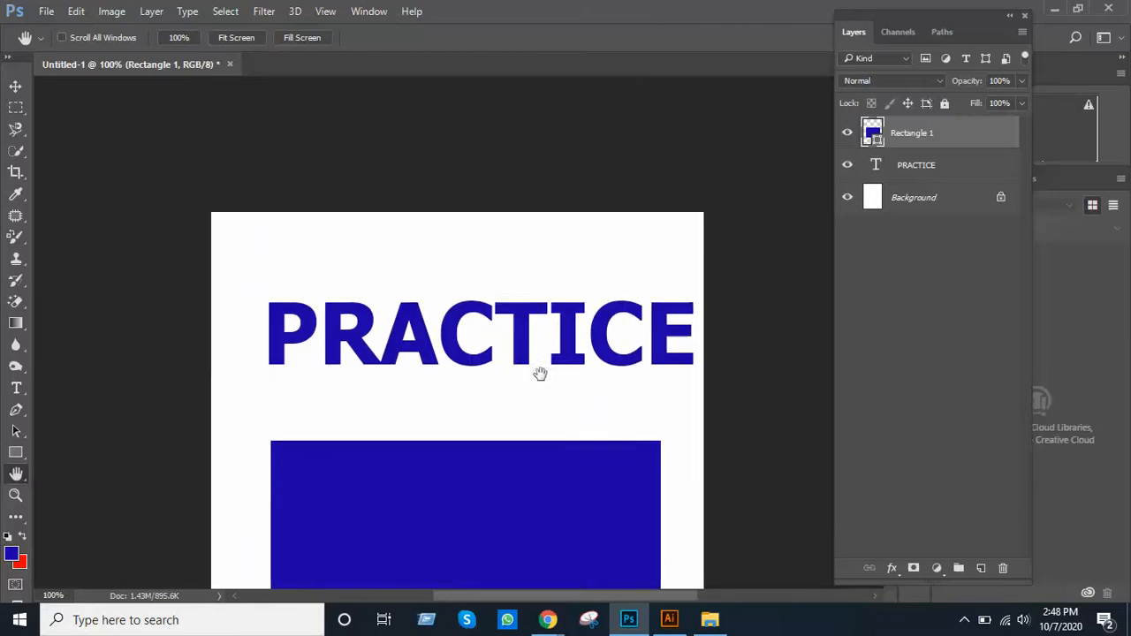
pyautogui.moveTo(502, 413); pyautogui.dragTo(43, 465)
# Zoom the page out to 33.33%, reactivate the Move tool, and enlarge the view to 50%.
pyautogui.scroll(-3, 309, 413)
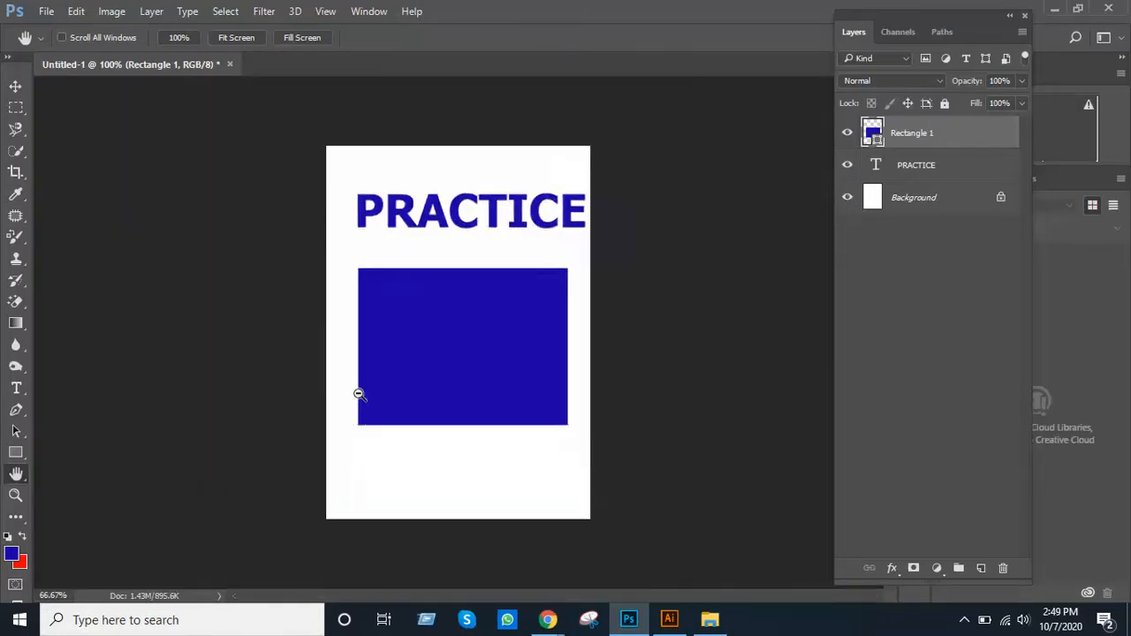
pyautogui.scroll(-1, 358, 393)
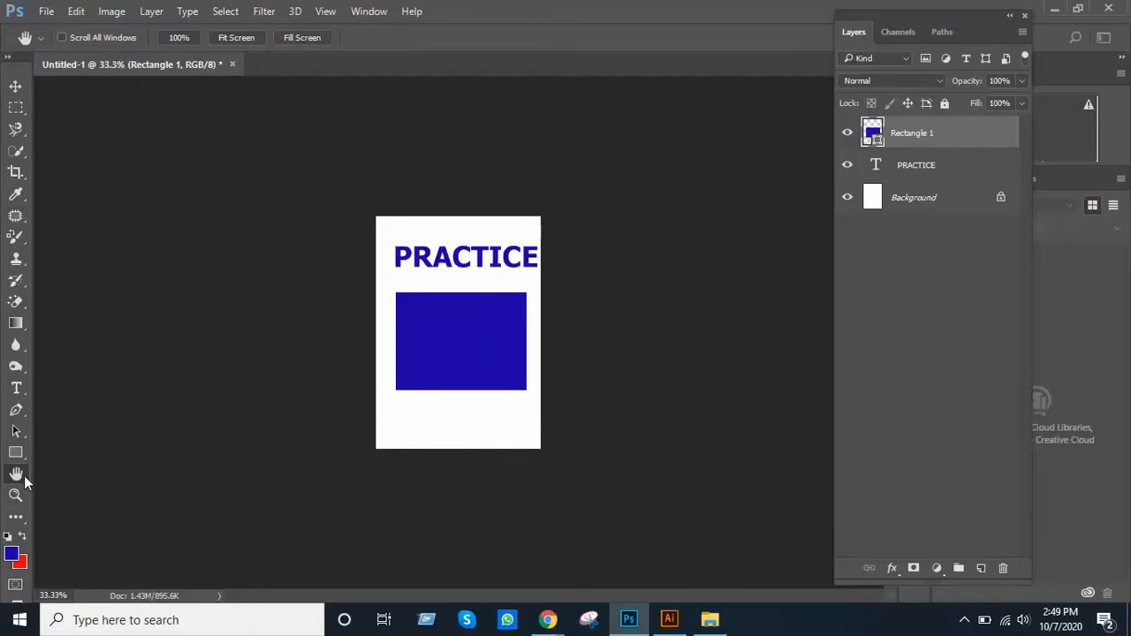
pyautogui.click(15, 86)
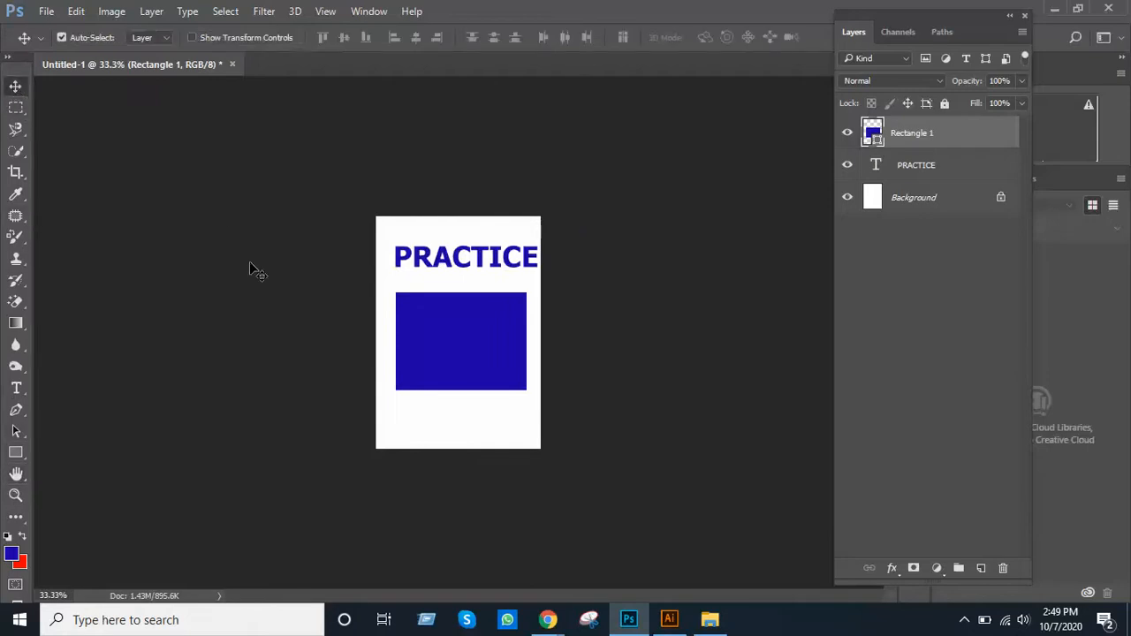
pyautogui.hotkey('ctrl', '+')
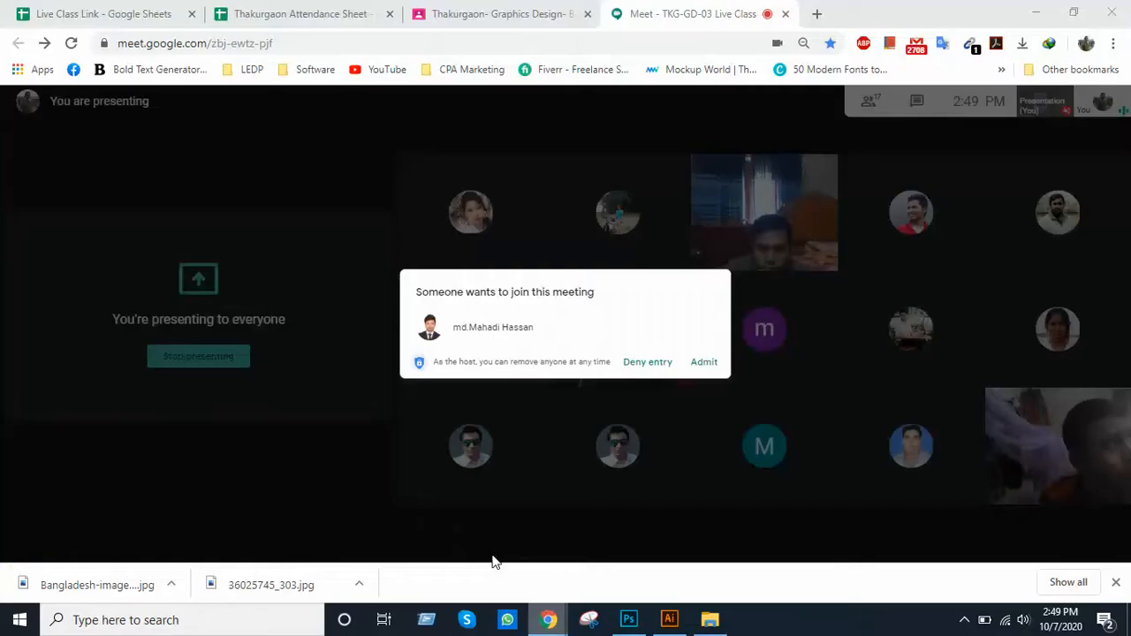
# Switch to the Google Meet window and admit the next waiting participant, then go back to the Photoshop document.
pyautogui.click(548, 619)
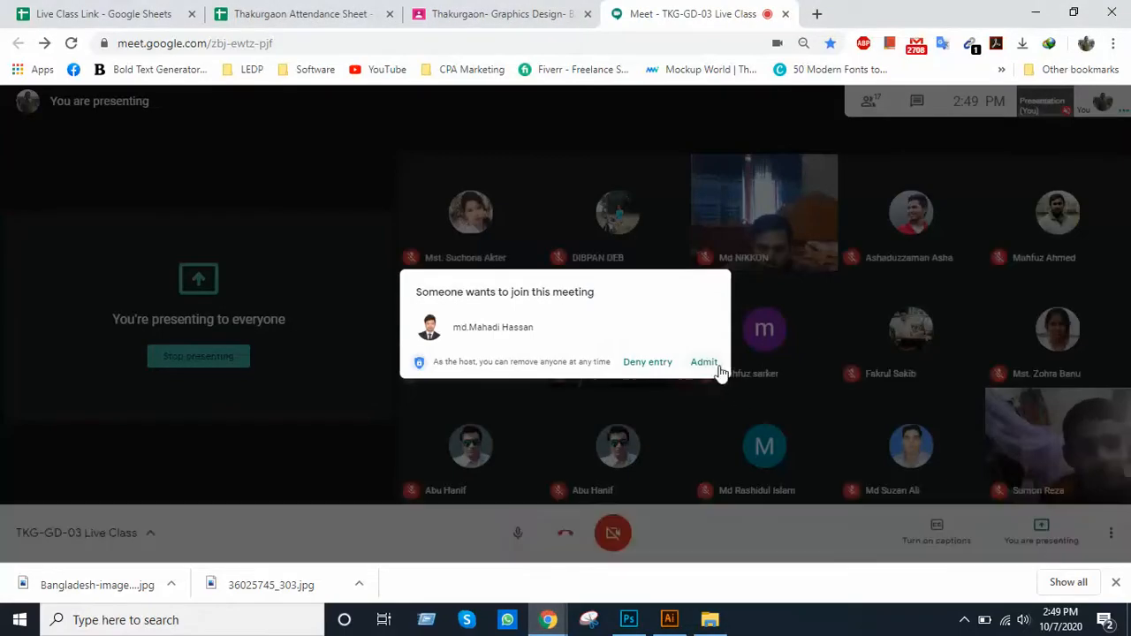
pyautogui.click(718, 364)
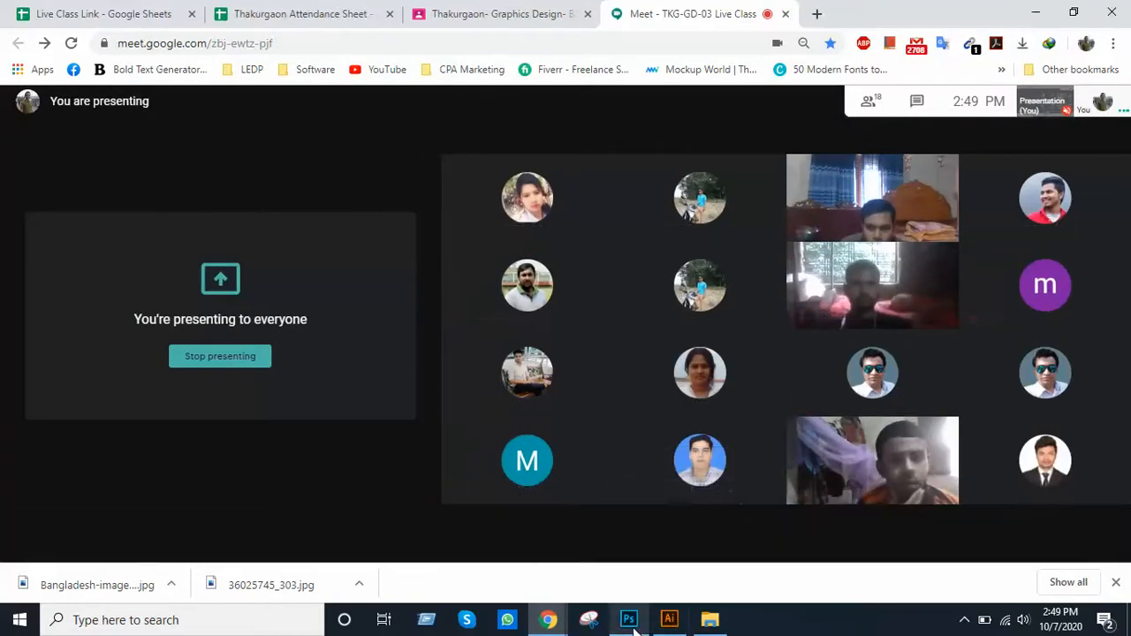
pyautogui.click(606, 504)
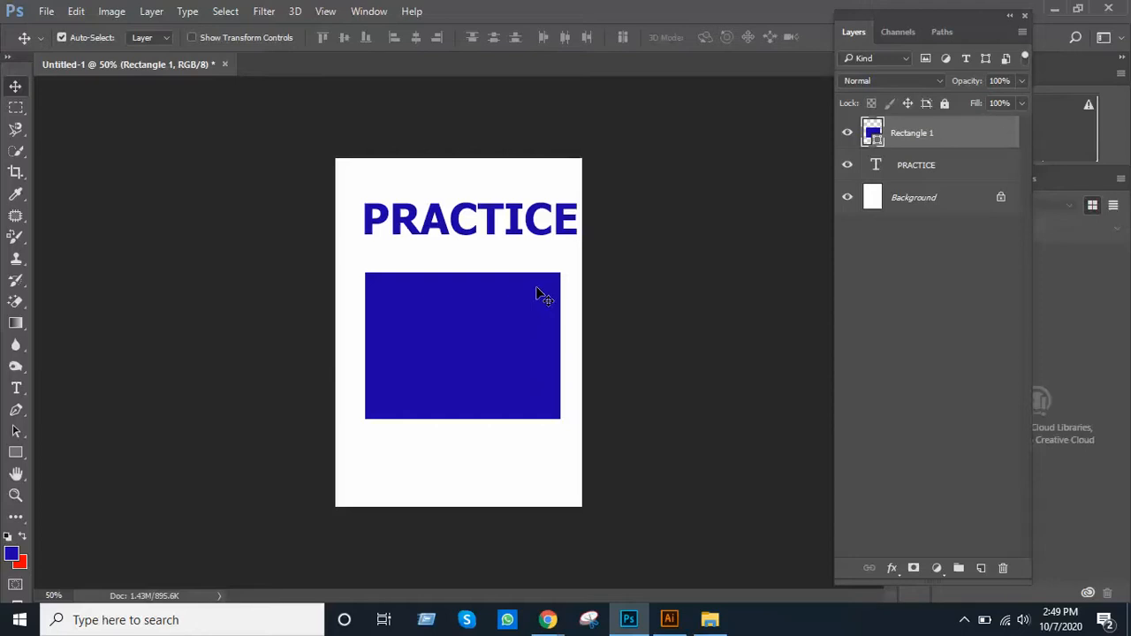
# Show the page in full screen with the menu bar, then in full screen without panels, enlarging and repositioning it.
pyautogui.press('f')
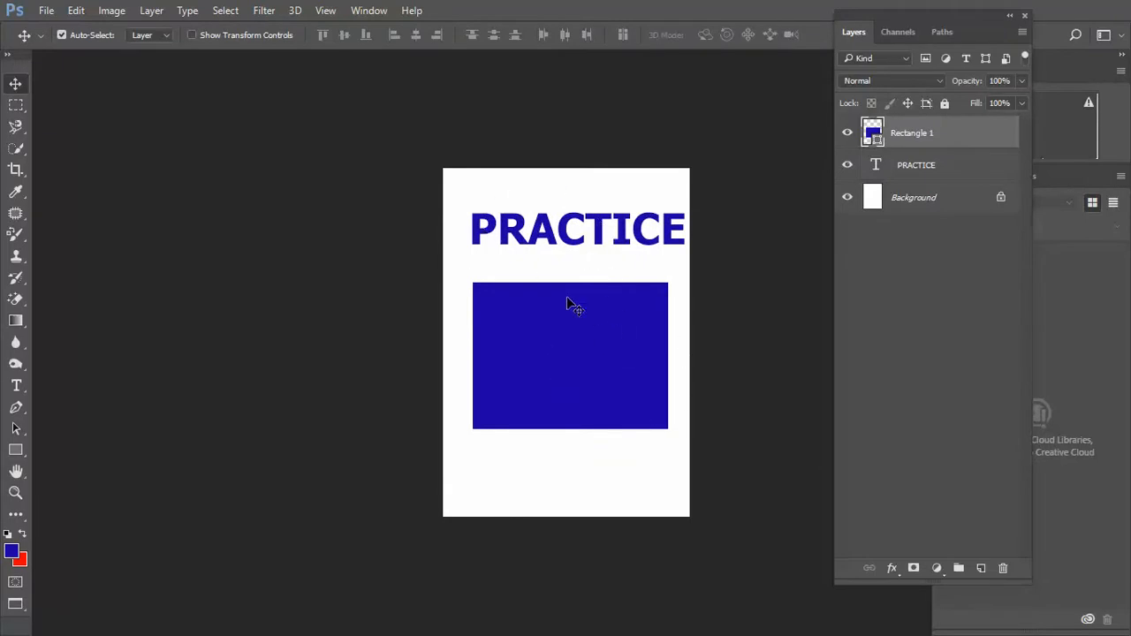
pyautogui.moveTo(561, 333); pyautogui.dragTo(429, 332)
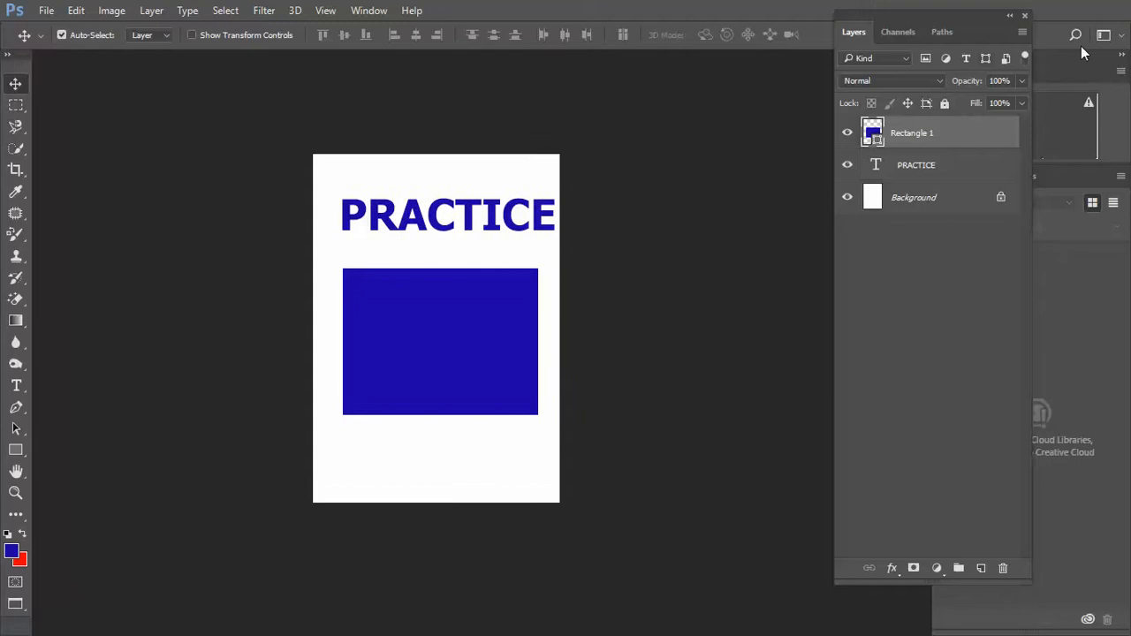
pyautogui.press('f')
pyautogui.keyDown('ctrl'); pyautogui.click(682, 285); pyautogui.keyUp('ctrl')
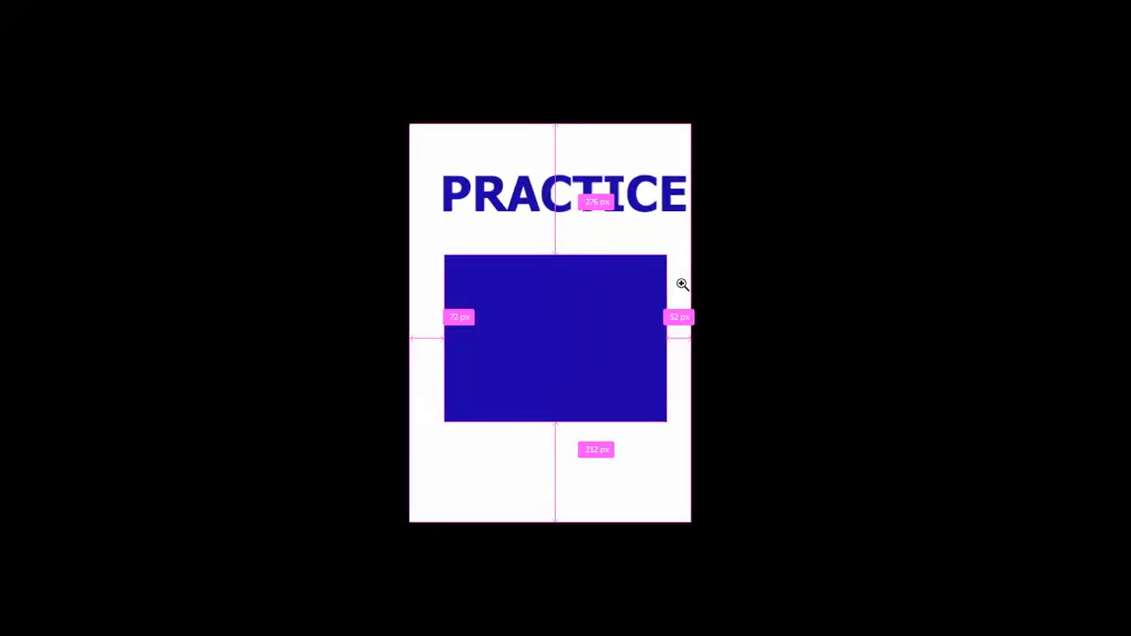
pyautogui.moveTo(681, 283); pyautogui.dragTo(656, 284)
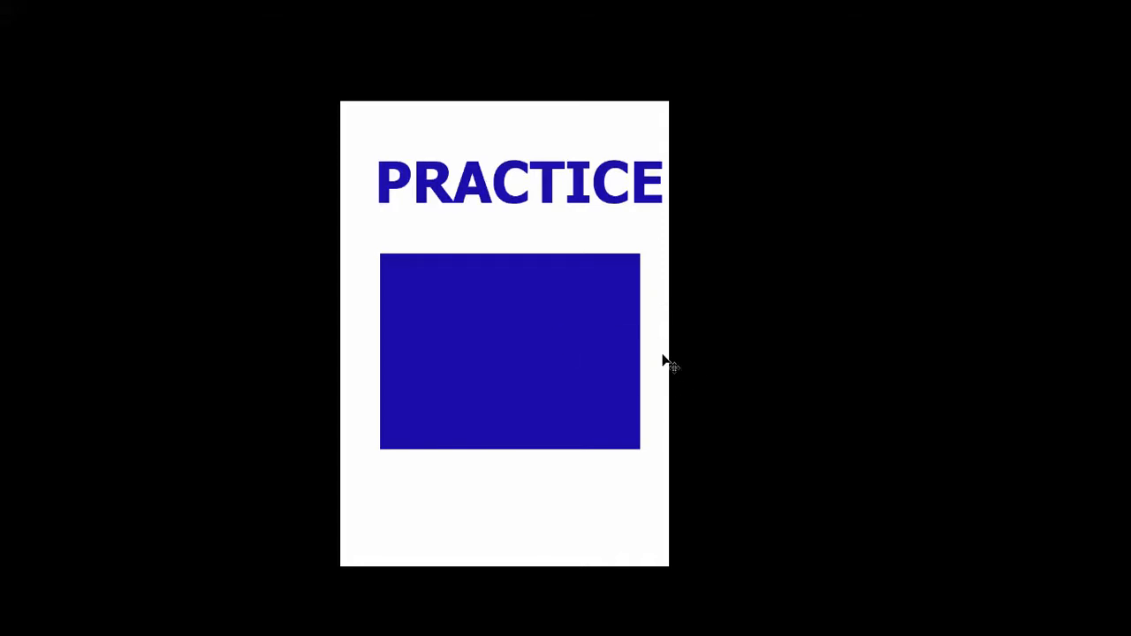
# Return to the standard screen mode, switch to full screen with the menu bar, and reposition the page in the workspace.
pyautogui.press('f')
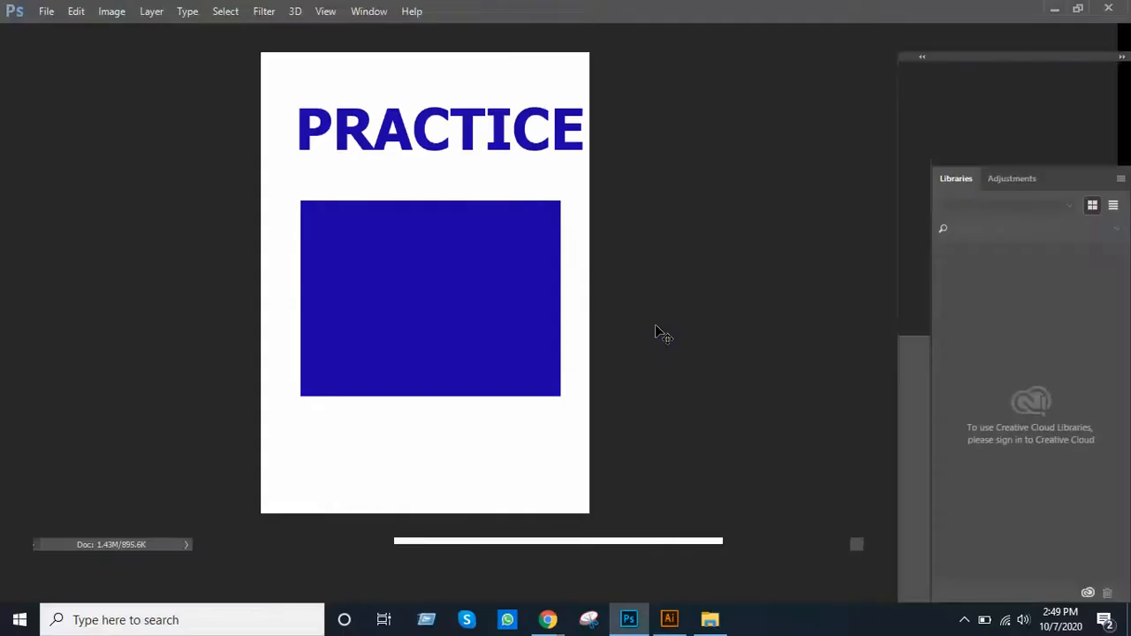
pyautogui.press('f')
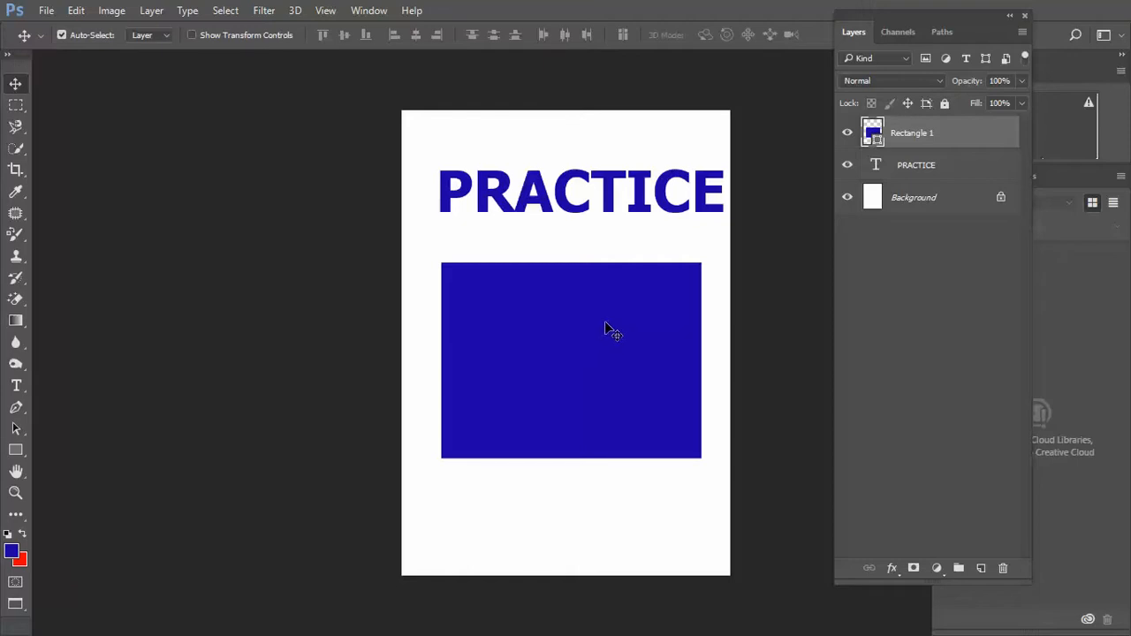
pyautogui.moveTo(548, 325); pyautogui.dragTo(468, 327)
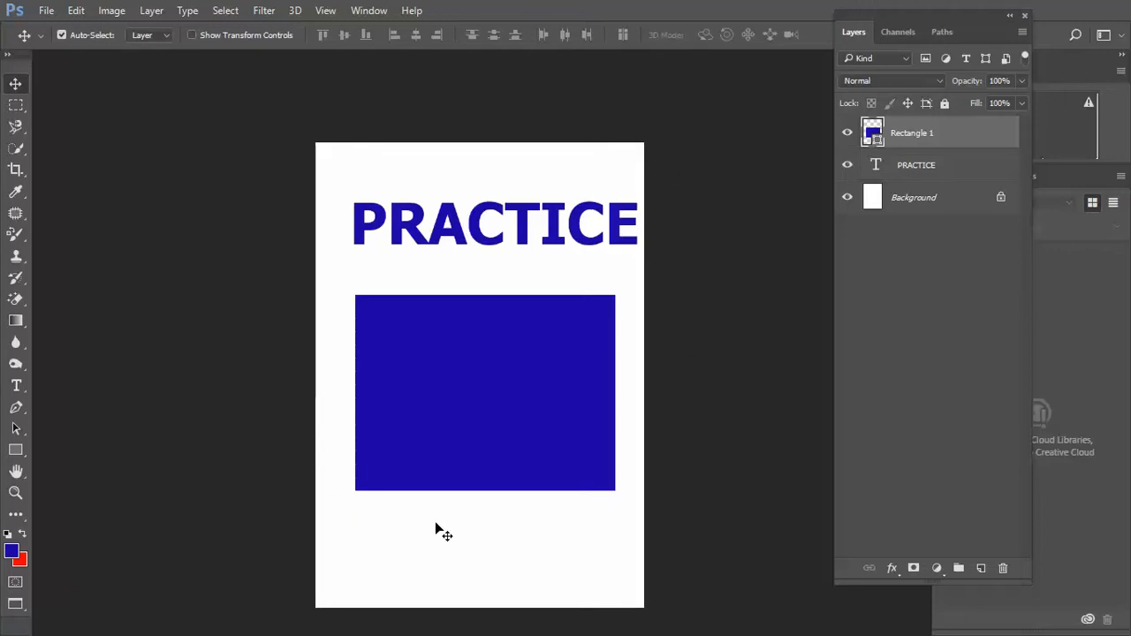
pyautogui.scroll(-1, 439, 530)
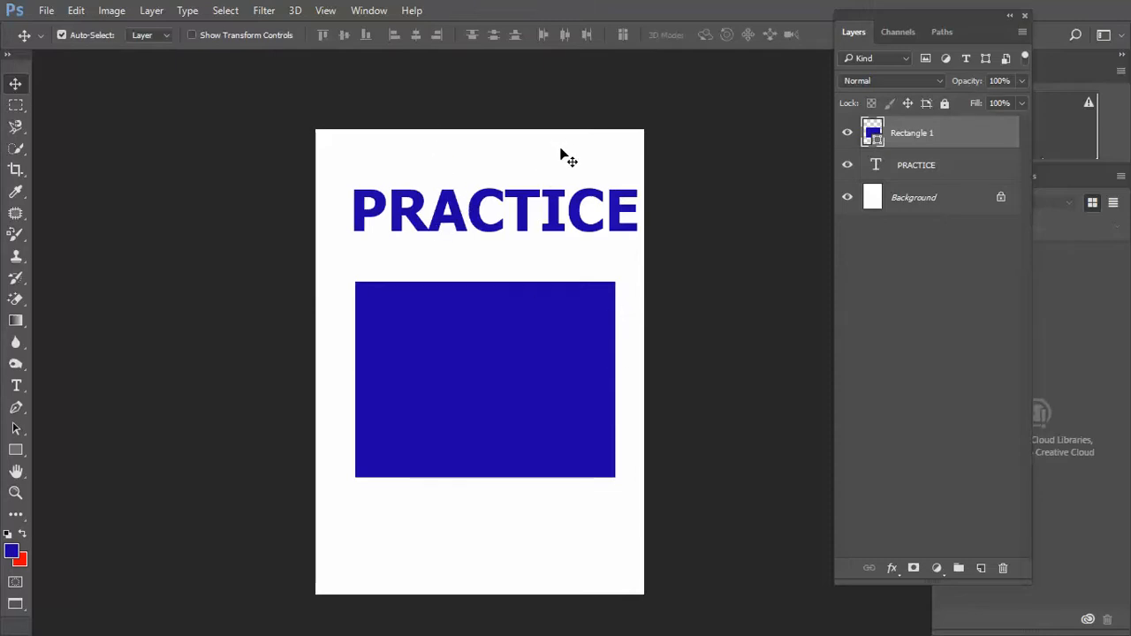
# Display the page in full screen on black without panels and shift it away from the screen's centre.
pyautogui.press('f')
pyautogui.press('f')
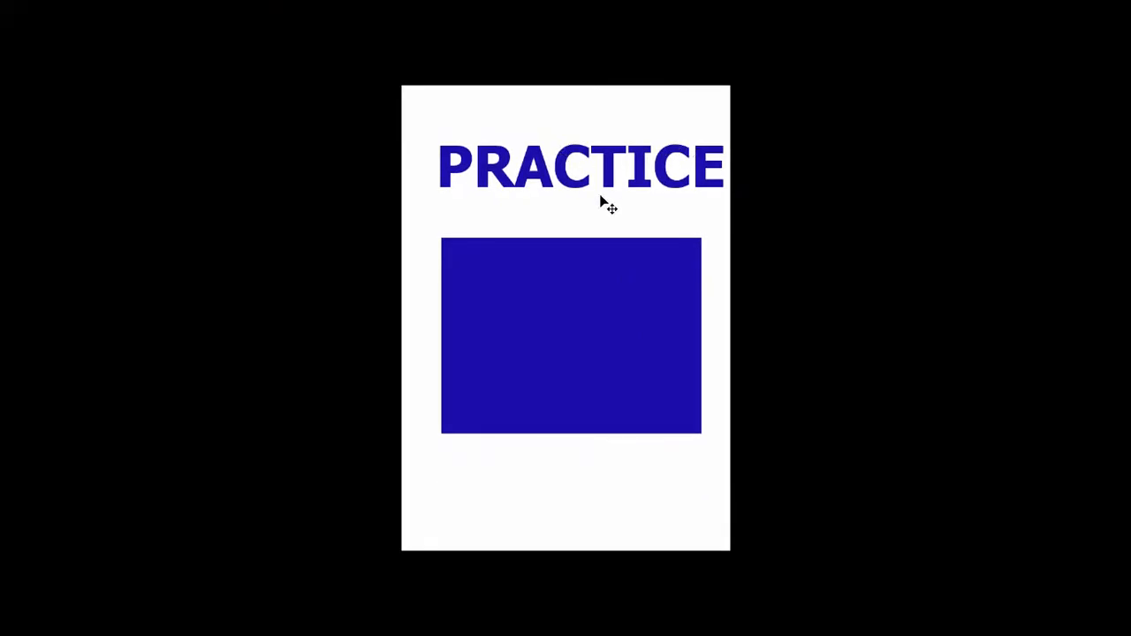
pyautogui.moveTo(691, 195); pyautogui.dragTo(558, 256)
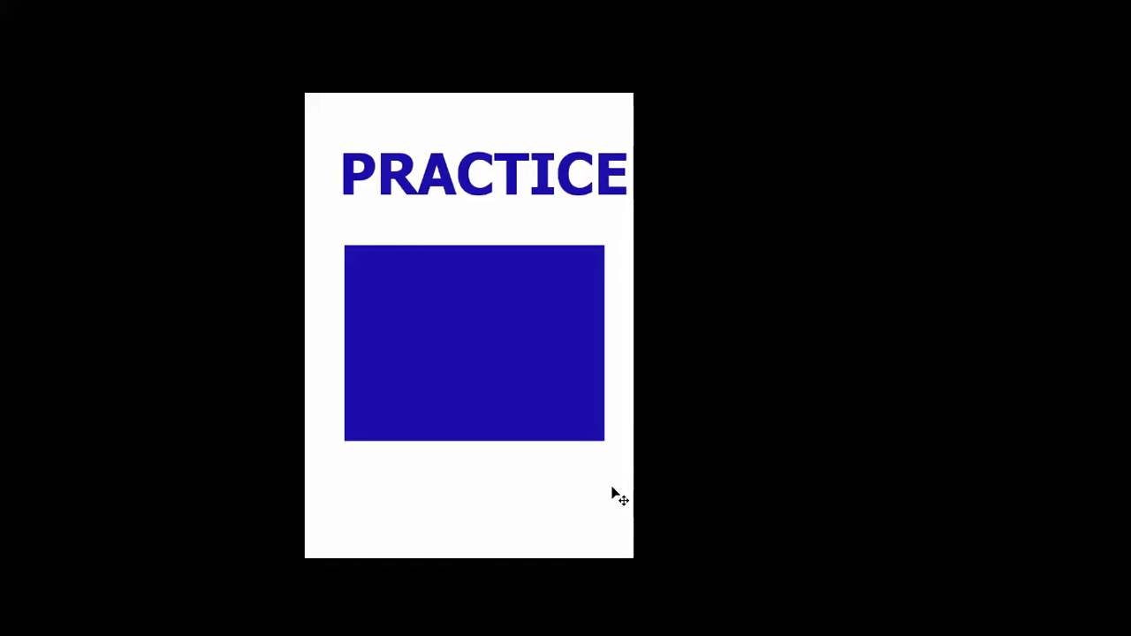
# Cycle the page through the standard, full screen with menu bar and black full screen modes, finishing in standard mode.
pyautogui.press('f')
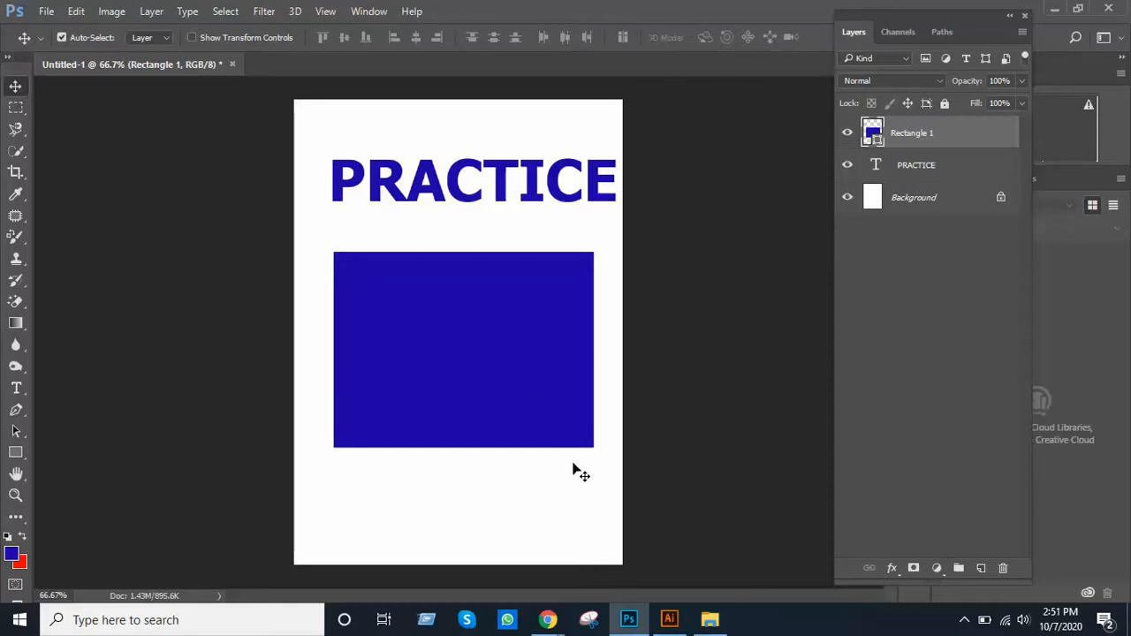
pyautogui.press('f')
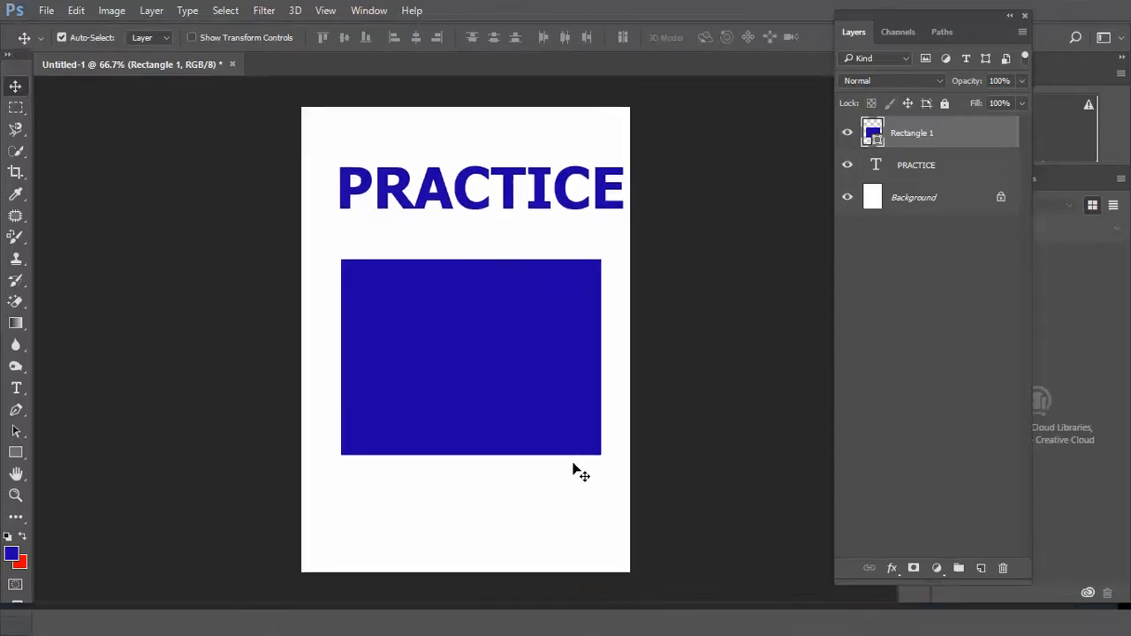
pyautogui.press('f')
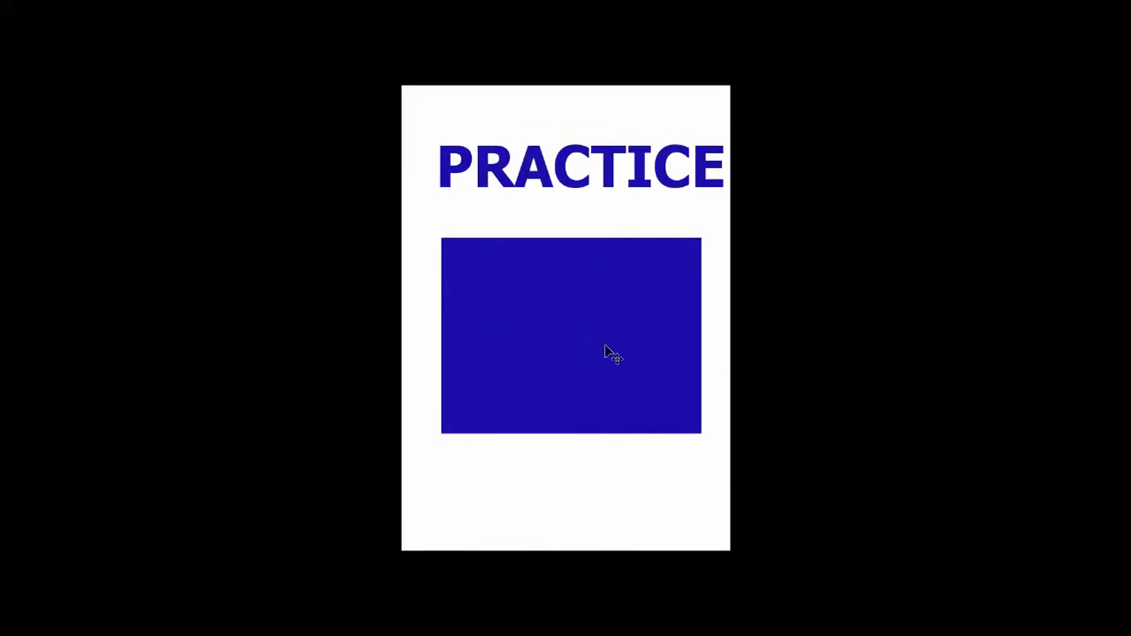
pyautogui.press('f')
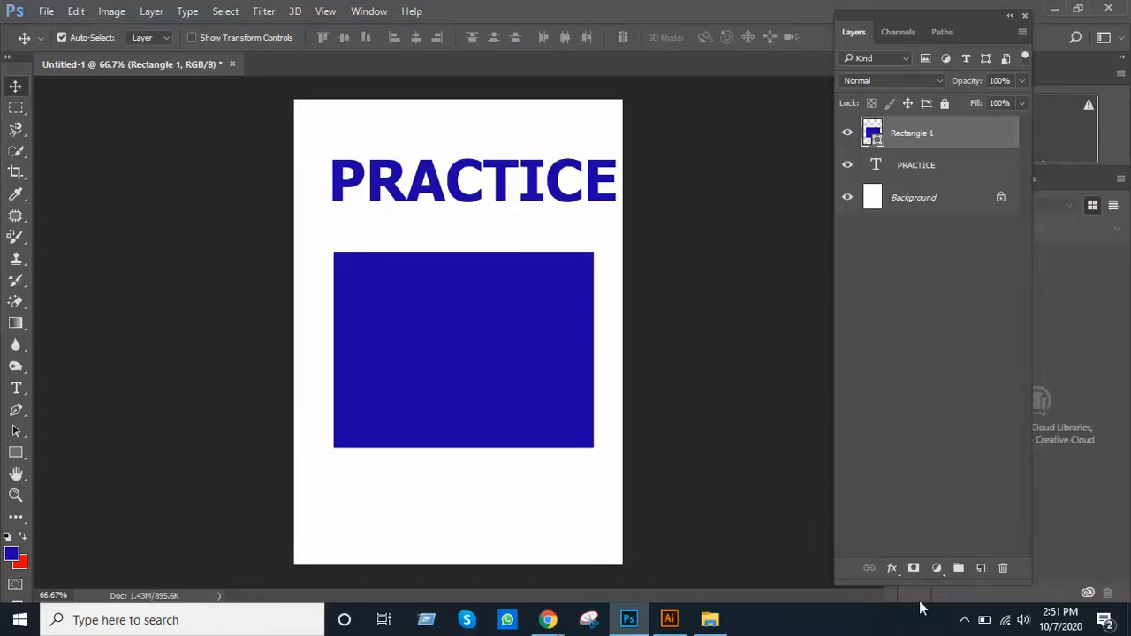
pyautogui.click(965, 620)
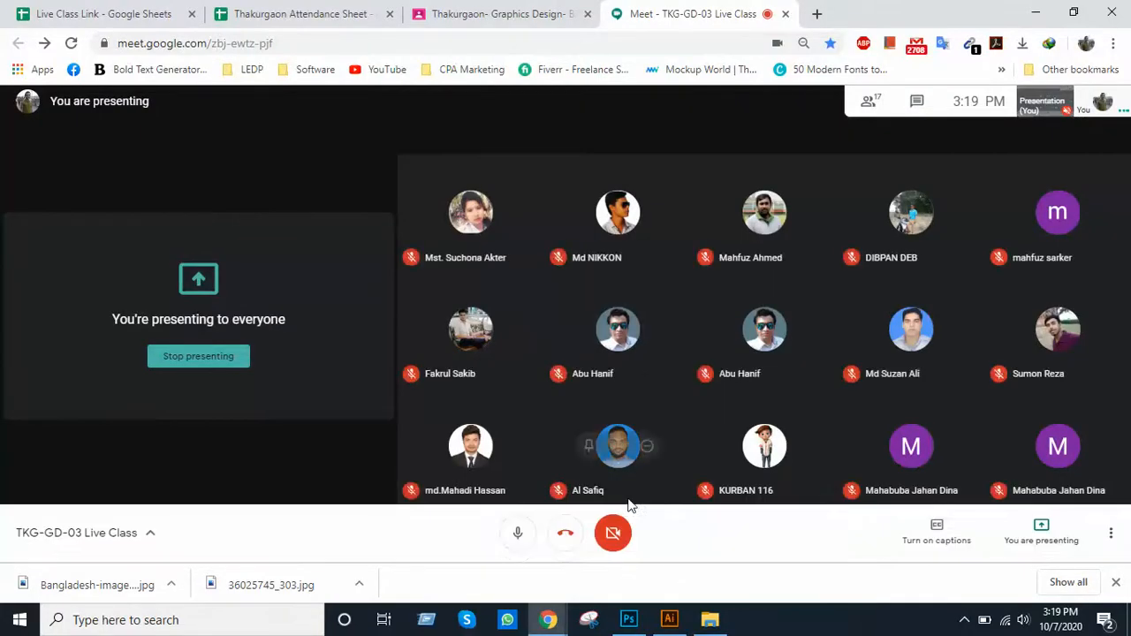
# Return from Google Meet to Photoshop and delete the PRACTICE text and the blue rectangle from the page.
pyautogui.click(629, 619)
pyautogui.moveTo(531, 363)
pyautogui.mouseDown()
pyautogui.moveTo(581, 374)
pyautogui.moveTo(518, 353)
pyautogui.mouseUp()
pyautogui.press('Delete')
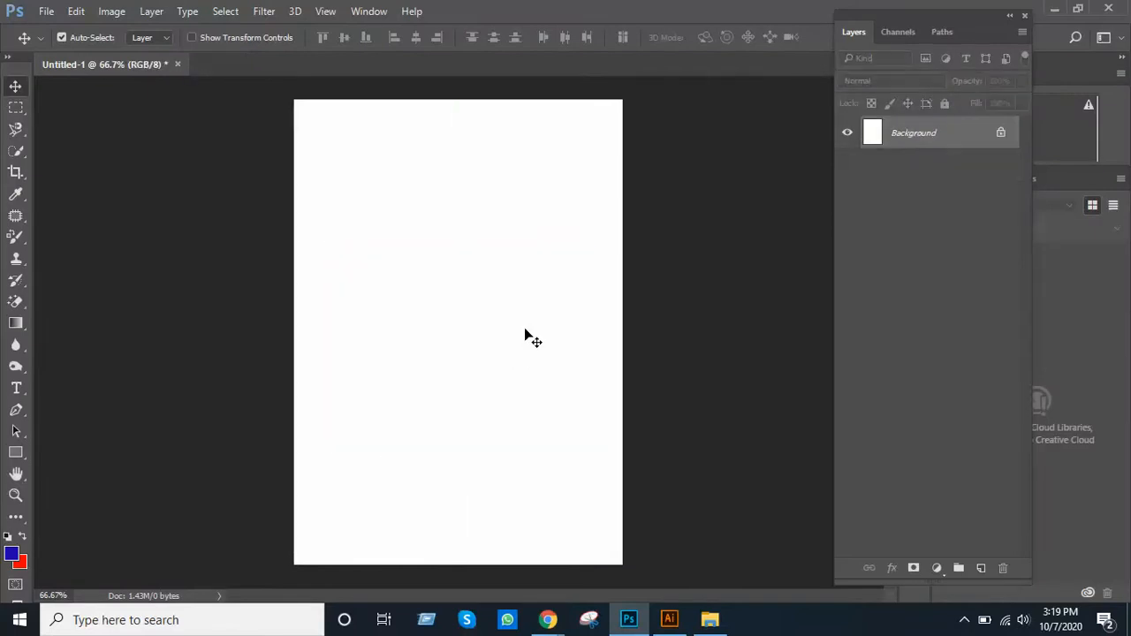
# Zoom the blank page out to 50% and back to 66.7%, show full screen with the menu bar, and reposition the page with the Hand tool.
pyautogui.keyDown('alt'); pyautogui.click(557, 216); pyautogui.keyUp('alt')
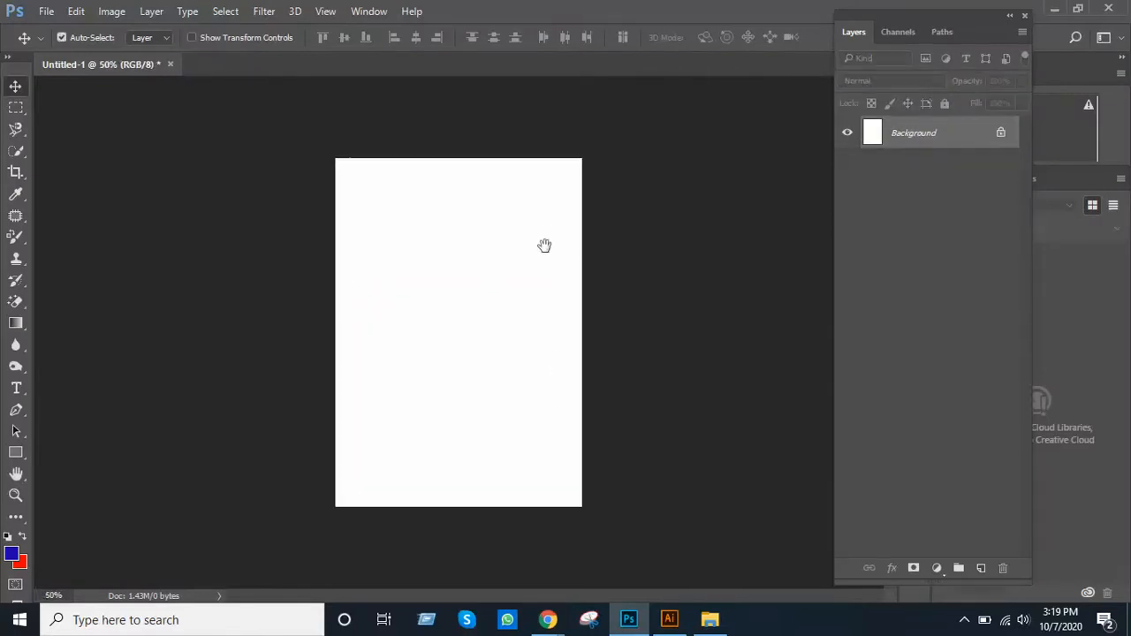
pyautogui.keyDown('ctrl'); pyautogui.click(548, 239); pyautogui.keyUp('ctrl')
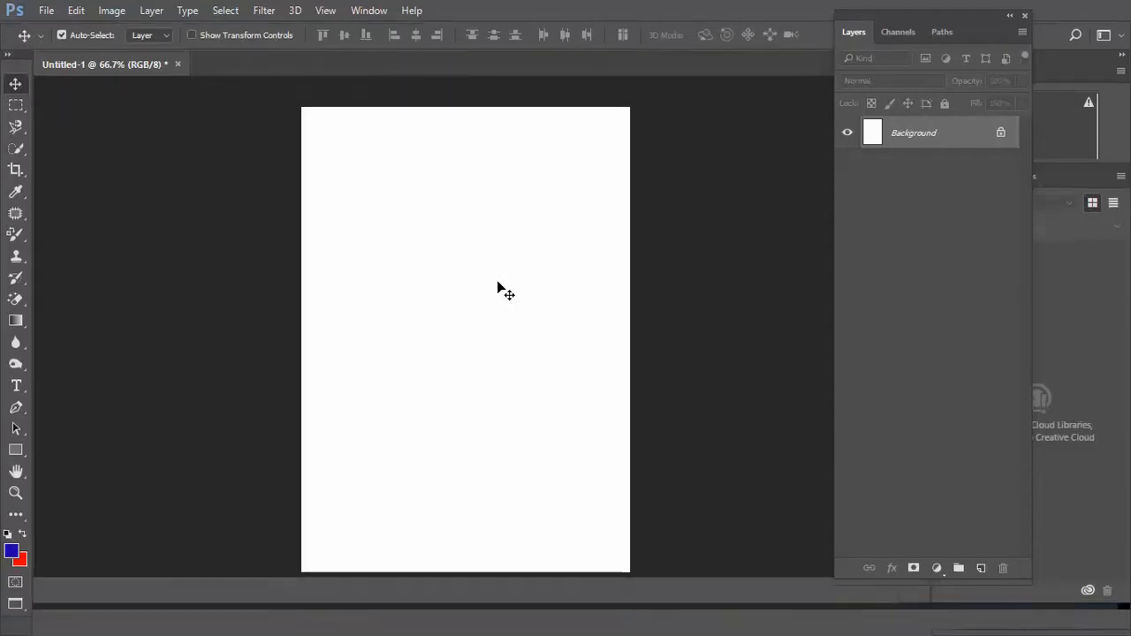
pyautogui.press('f')
pyautogui.moveTo(427, 298); pyautogui.dragTo(454, 318)
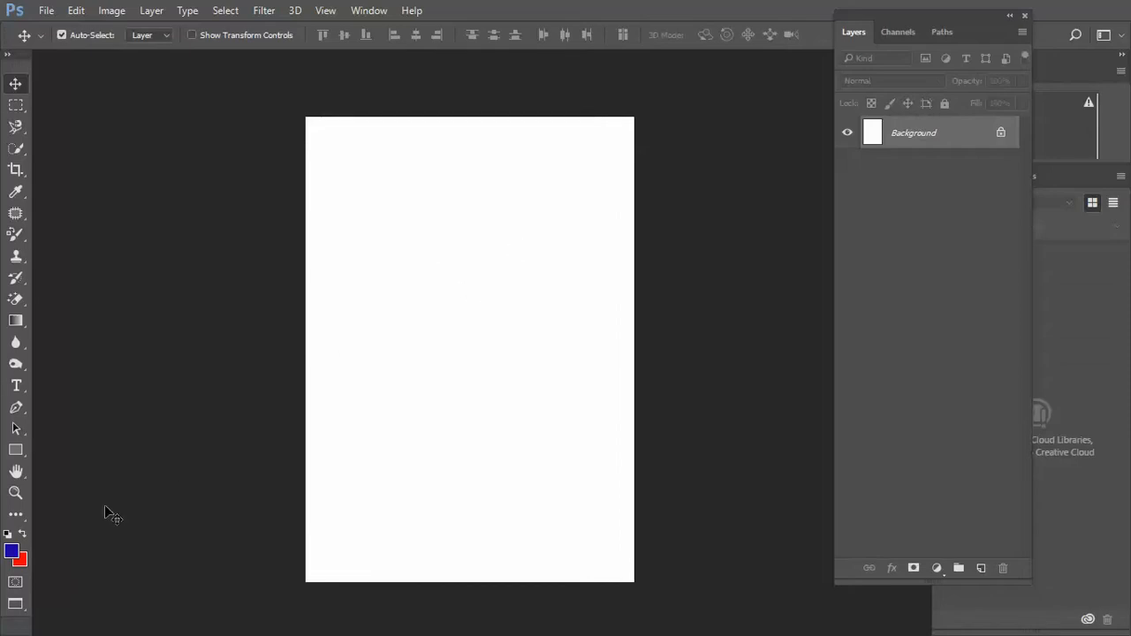
pyautogui.click(20, 477)
pyautogui.moveTo(379, 298); pyautogui.dragTo(593, 185)
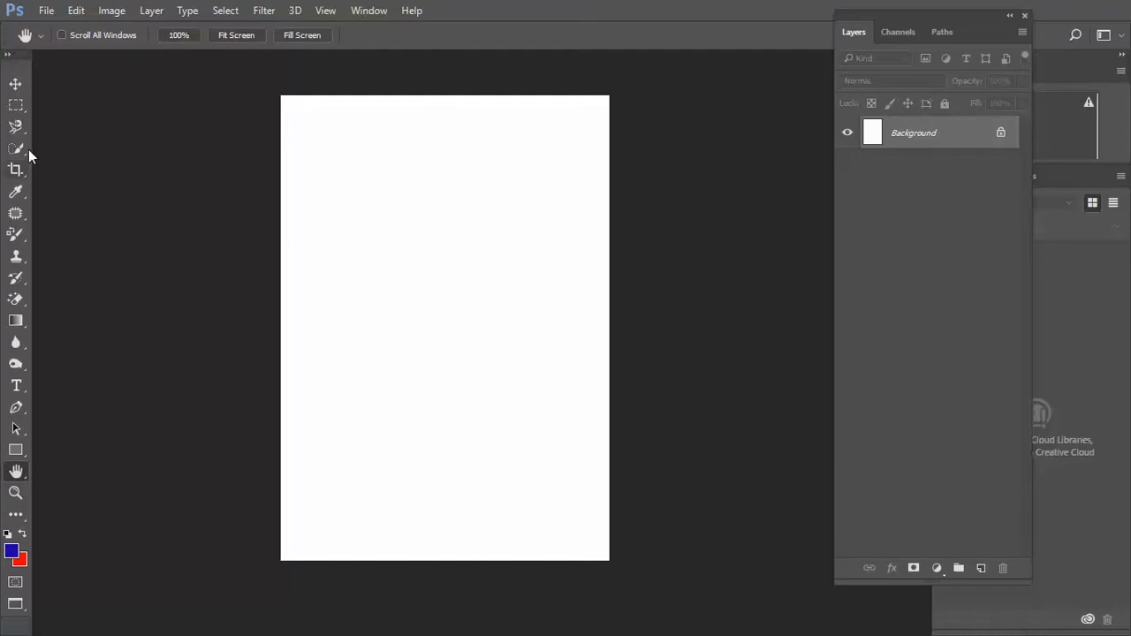
# Activate the Move tool, replace it with the Rectangular Marquee tool, and return to the standard screen mode.
pyautogui.click(17, 85)
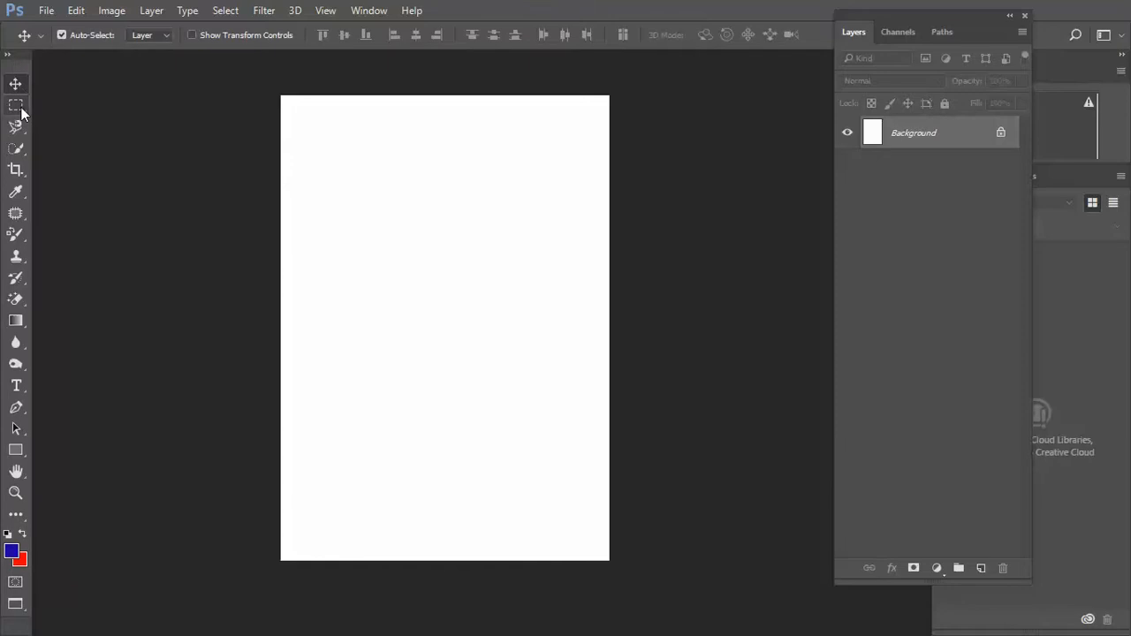
pyautogui.click(21, 112)
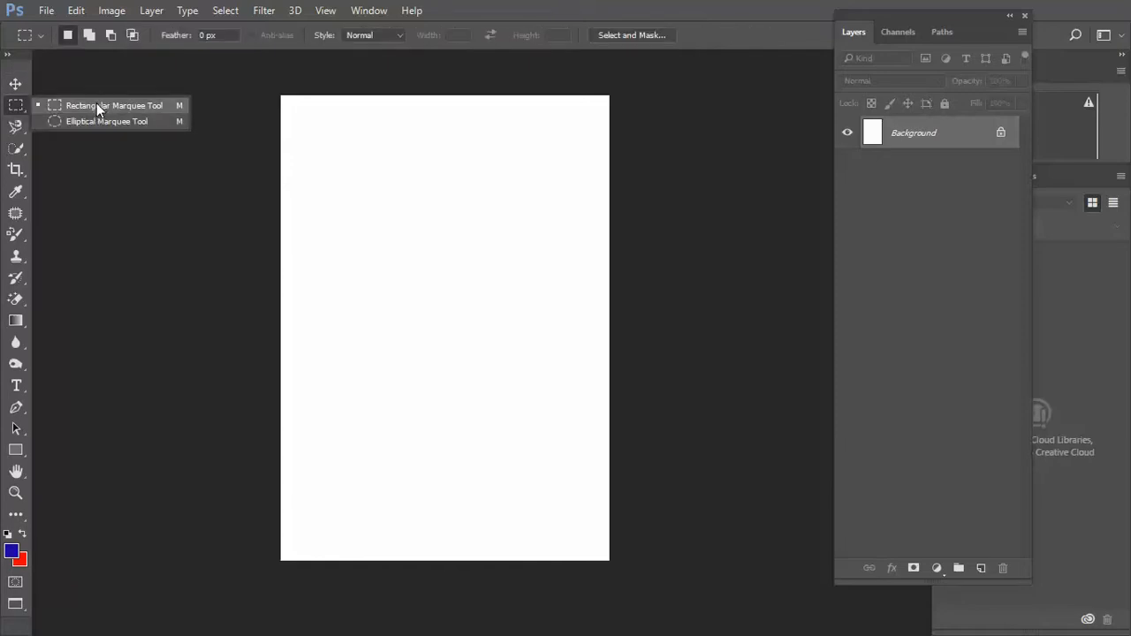
pyautogui.click(99, 105)
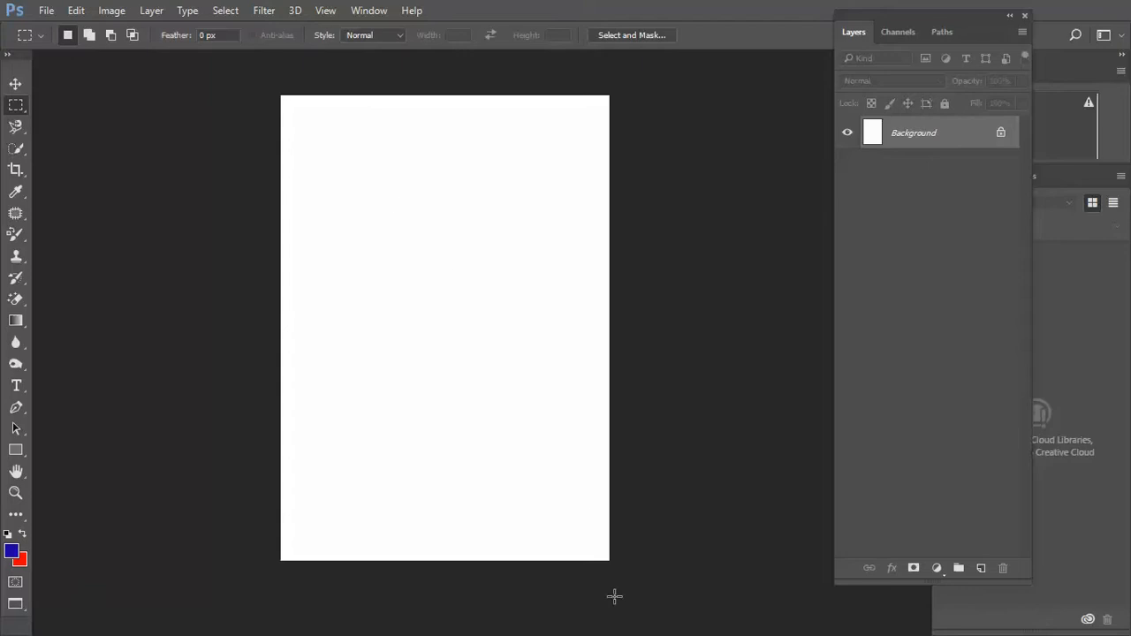
pyautogui.press('f')
pyautogui.press('f')
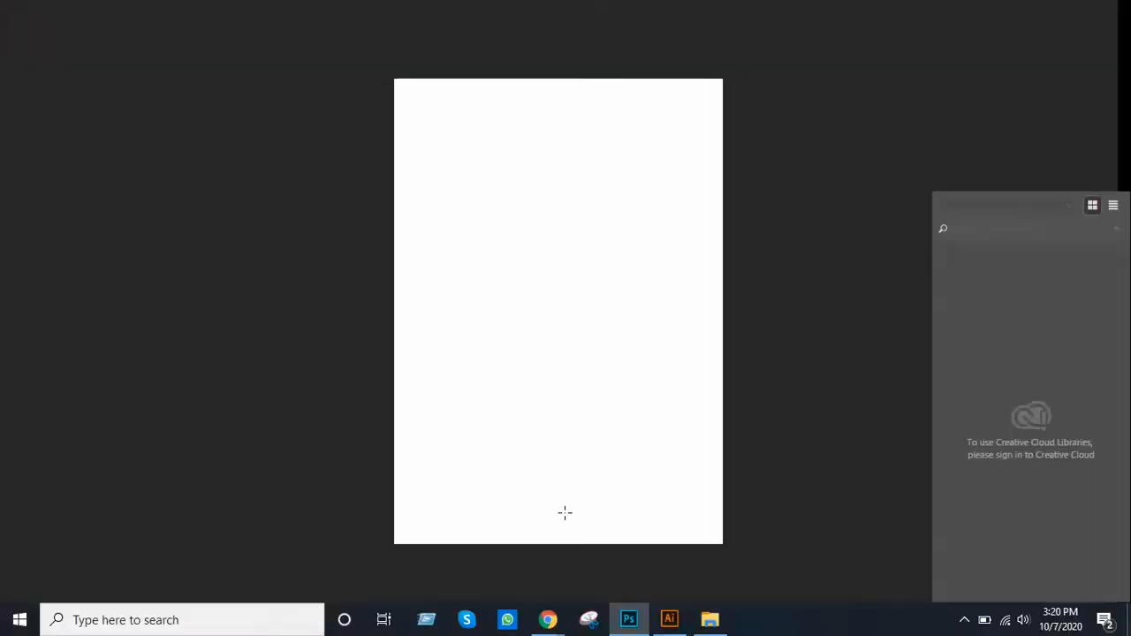
# Visit the Google Meet call, turn the microphone off and back on, and return to the Photoshop document.
pyautogui.click(505, 530)
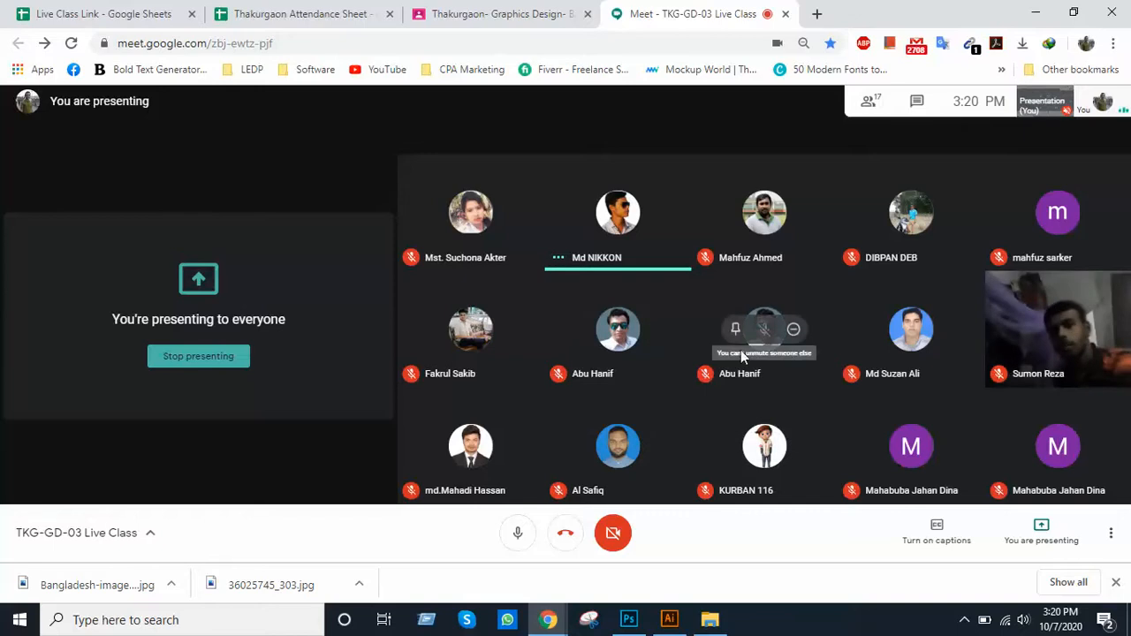
pyautogui.hotkey('alt', 'Tab')
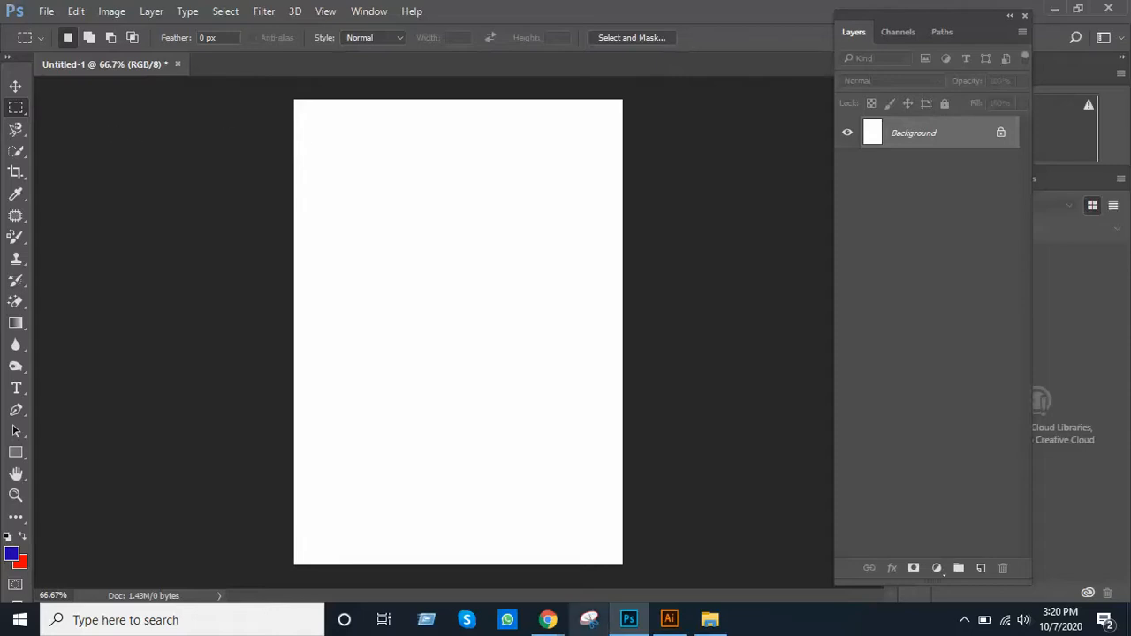
pyautogui.moveTo(548, 620)
pyautogui.click(517, 557)
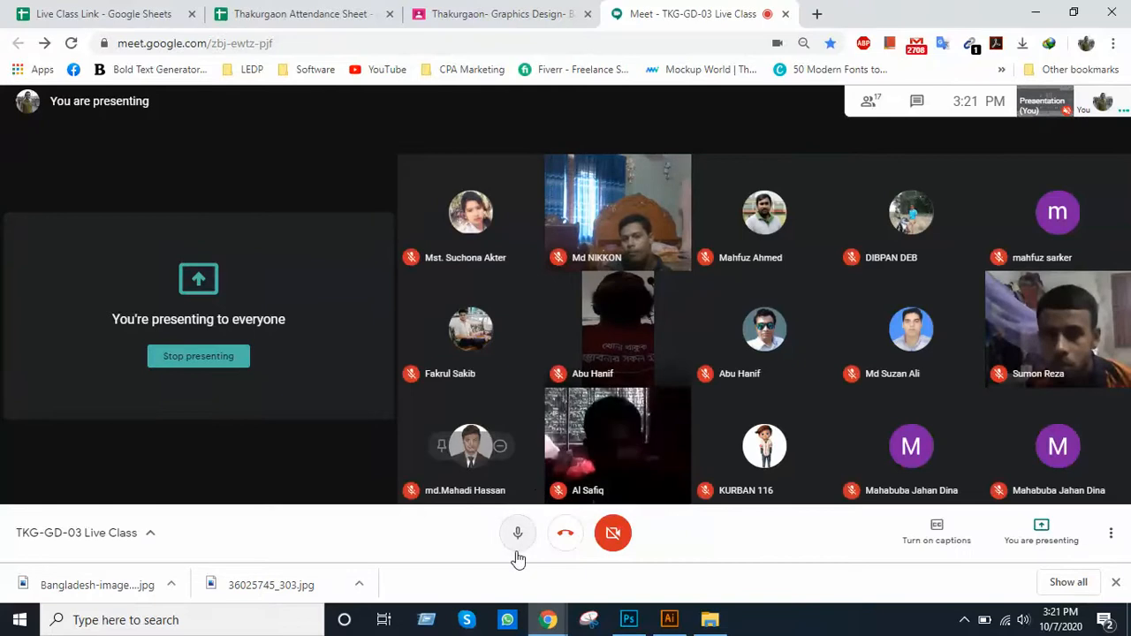
pyautogui.click(517, 533)
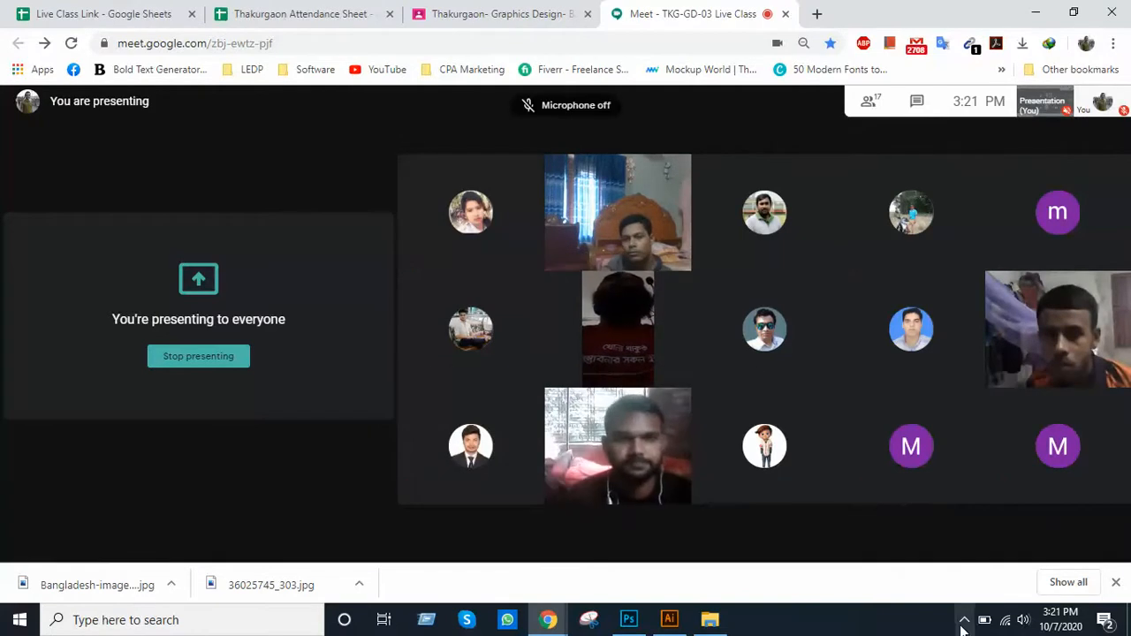
pyautogui.click(964, 620)
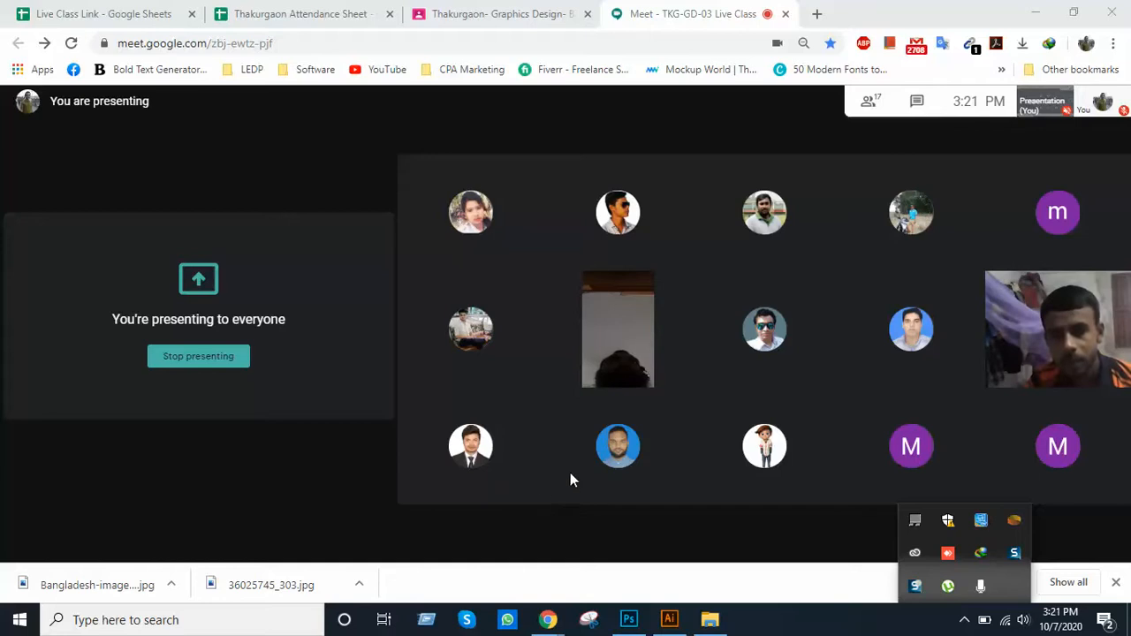
pyautogui.click(517, 553)
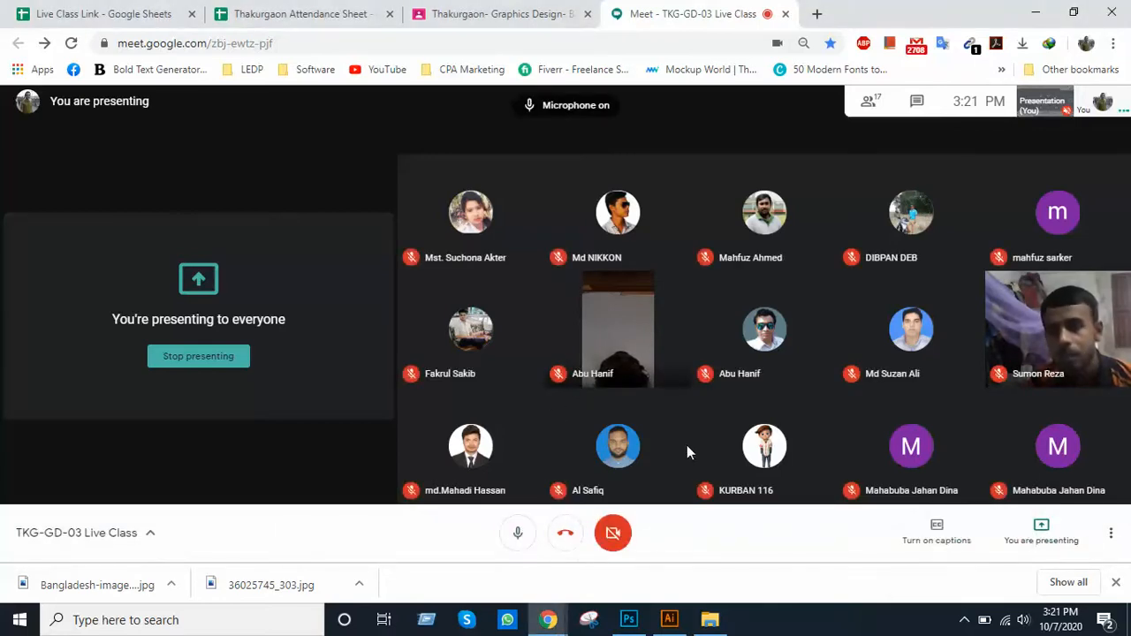
pyautogui.click(628, 618)
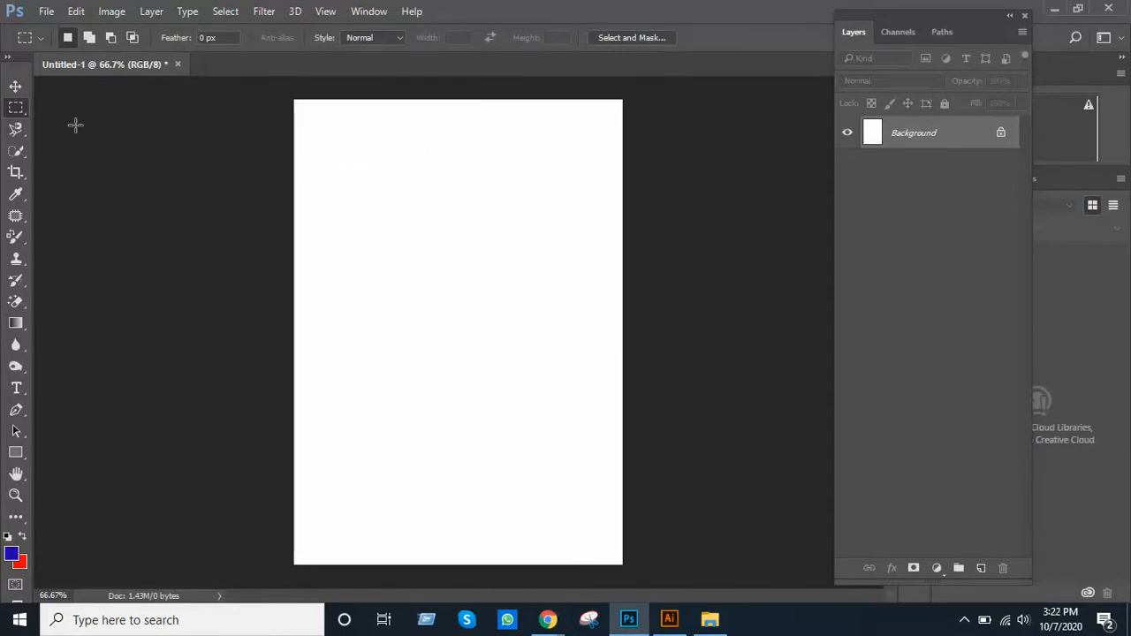
# Practise rectangular marquee selections on the blank page, finishing with a large square selection across its upper part.
pyautogui.moveTo(326, 135); pyautogui.dragTo(584, 318)
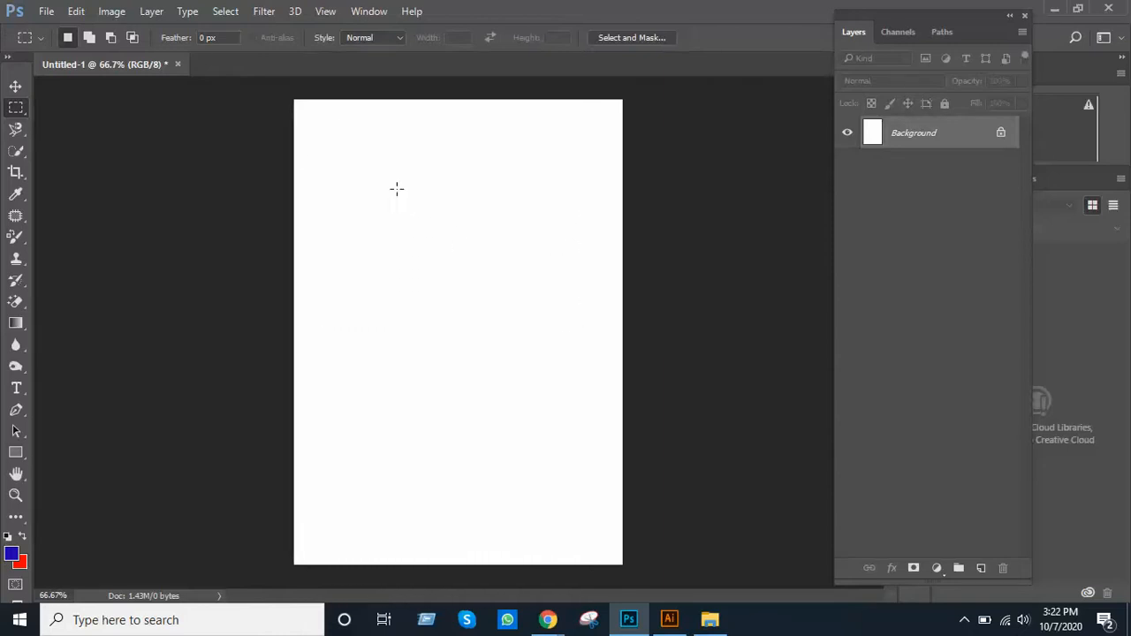
pyautogui.moveTo(319, 148); pyautogui.dragTo(526, 272)
pyautogui.moveTo(441, 245); pyautogui.dragTo(546, 415)
pyautogui.moveTo(512, 352); pyautogui.dragTo(411, 212)
pyautogui.click(475, 359)
pyautogui.moveTo(328, 137); pyautogui.dragTo(639, 388)
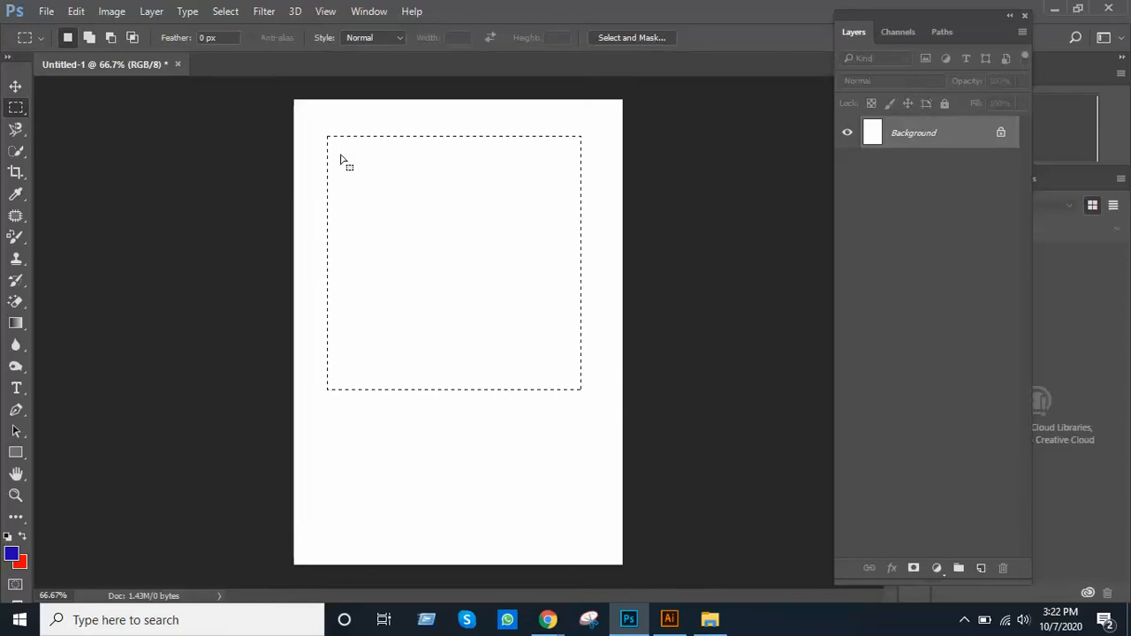
# Clear the square selection and try new rectangular selections, ending with a wide one near the page's upper right edge.
pyautogui.click(341, 298)
pyautogui.moveTo(315, 127); pyautogui.dragTo(572, 297)
pyautogui.moveTo(597, 308); pyautogui.dragTo(590, 180)
pyautogui.click(459, 221)
pyautogui.moveTo(416, 184); pyautogui.dragTo(616, 270)
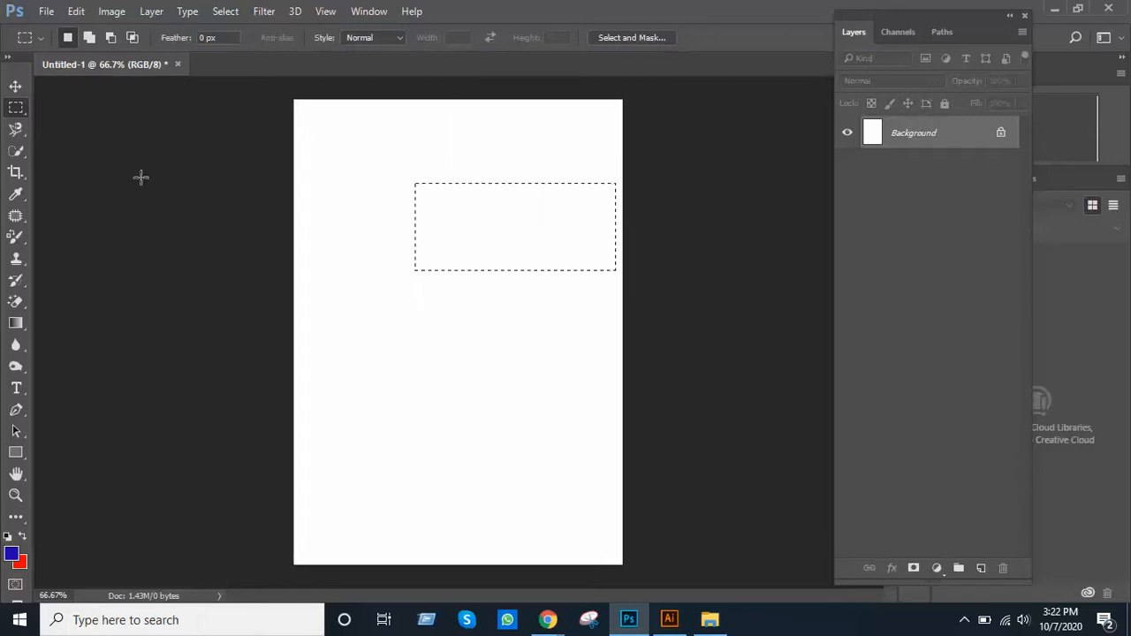
# Choose the Elliptical Marquee tool and draw trial selections, ending with a large, nearly circular one in the page's upper half.
pyautogui.rightClick(14, 109)
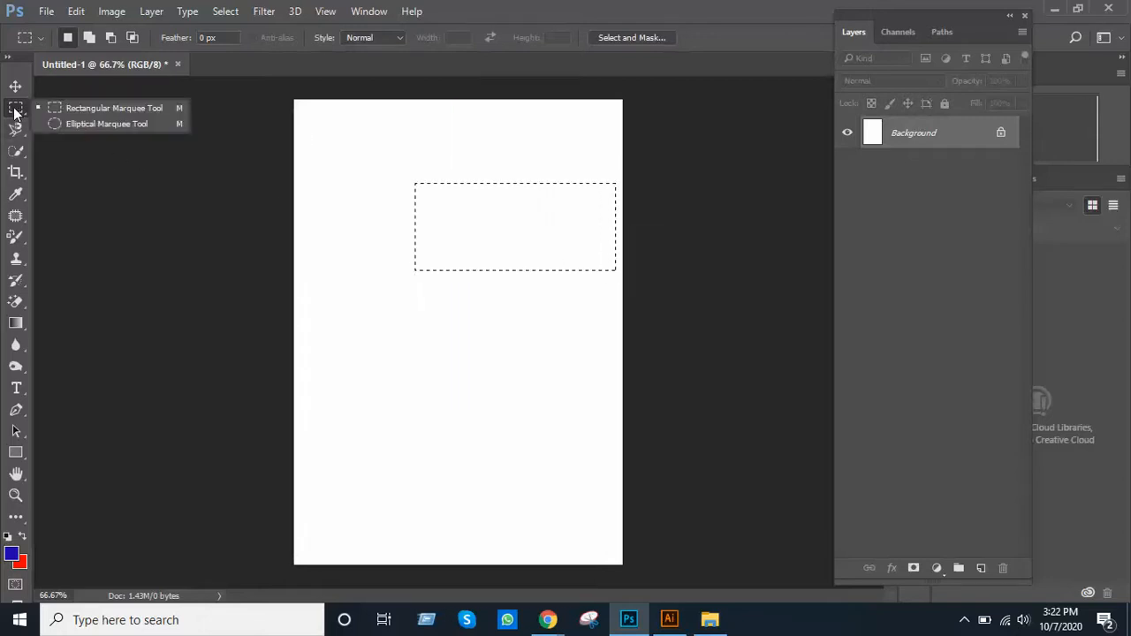
pyautogui.click(81, 123)
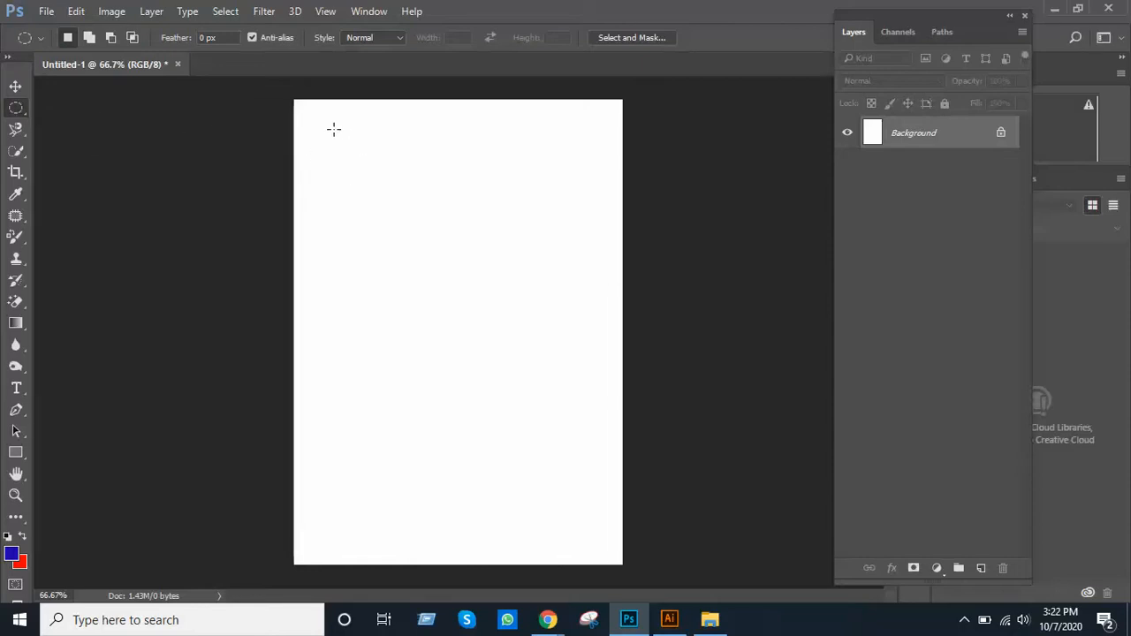
pyautogui.moveTo(353, 149); pyautogui.dragTo(507, 280)
pyautogui.click(411, 196)
pyautogui.moveTo(351, 137); pyautogui.dragTo(563, 327)
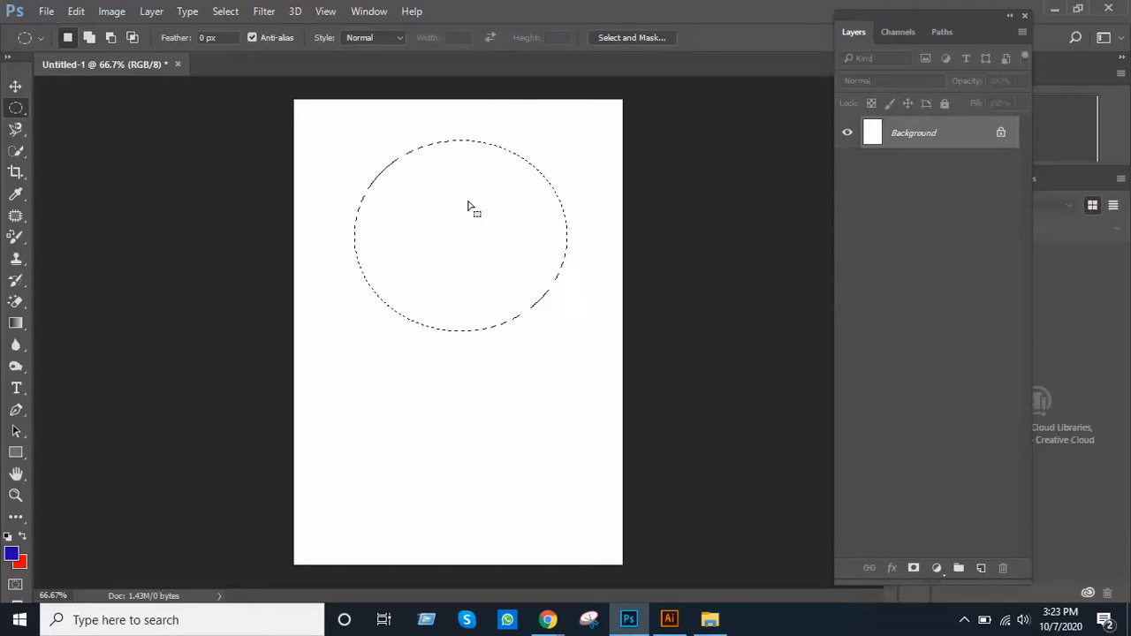
# Clear the ellipse, draw further elliptical selections across the page, and deselect the last one.
pyautogui.click(463, 221)
pyautogui.moveTo(316, 126); pyautogui.dragTo(627, 388)
pyautogui.moveTo(471, 241); pyautogui.dragTo(481, 221)
pyautogui.hotkey('alt', 'Tab')
pyautogui.hotkey('alt', 'Tab')
pyautogui.moveTo(371, 186); pyautogui.dragTo(587, 382)
pyautogui.click(519, 282)
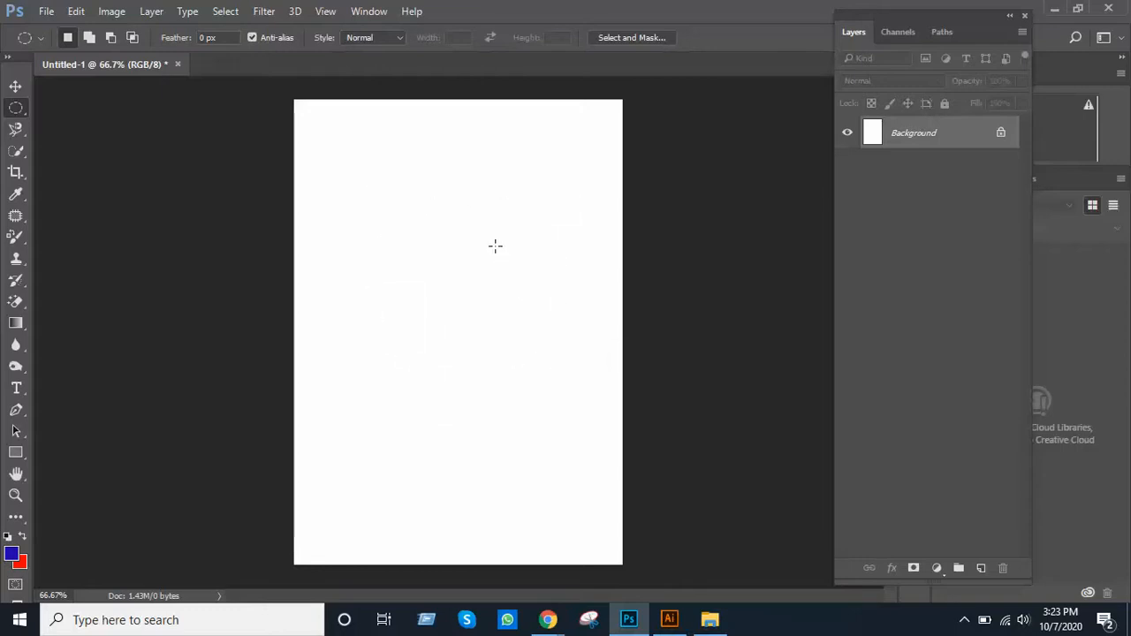
# Choose the Rectangular Marquee tool again and draw a wide rectangular selection across the upper part of the page.
pyautogui.rightClick(13, 111)
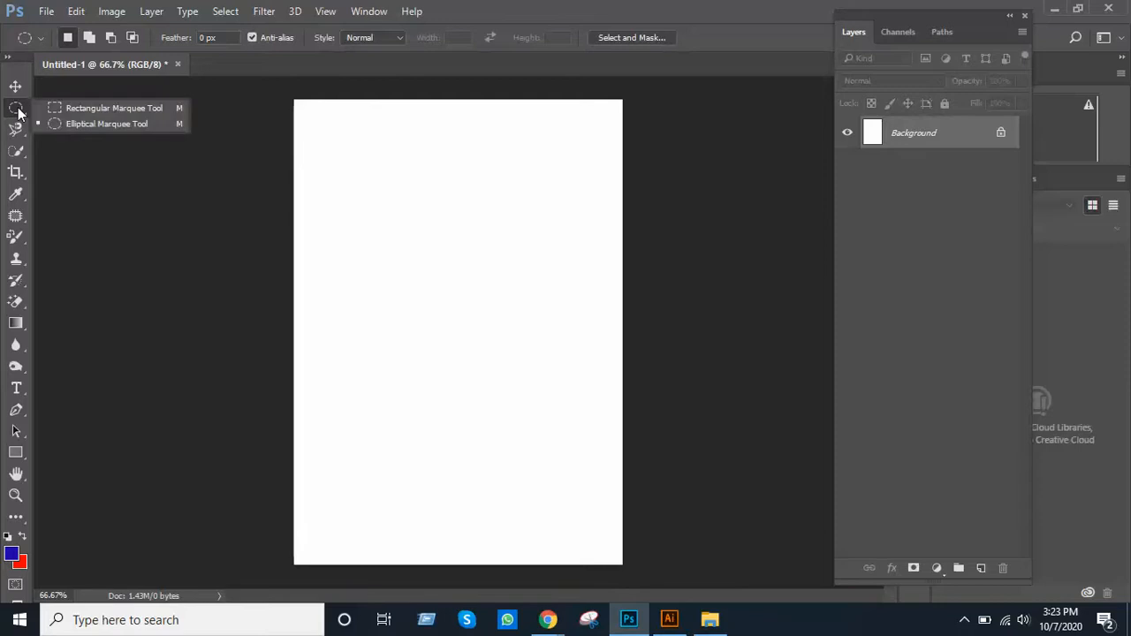
pyautogui.click(99, 111)
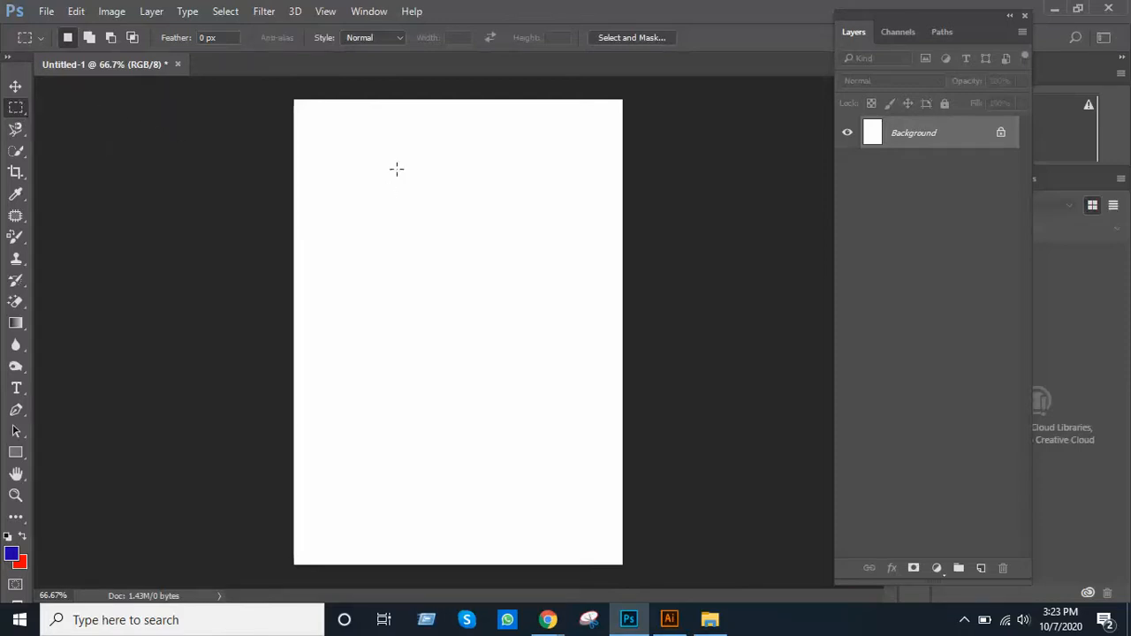
pyautogui.rightClick(15, 111)
pyautogui.click(442, 157)
pyautogui.moveTo(346, 138); pyautogui.dragTo(577, 264)
# Switch to Illustrator to look at the pink rectangle beside the artboard, and return to Photoshop.
pyautogui.click(669, 618)
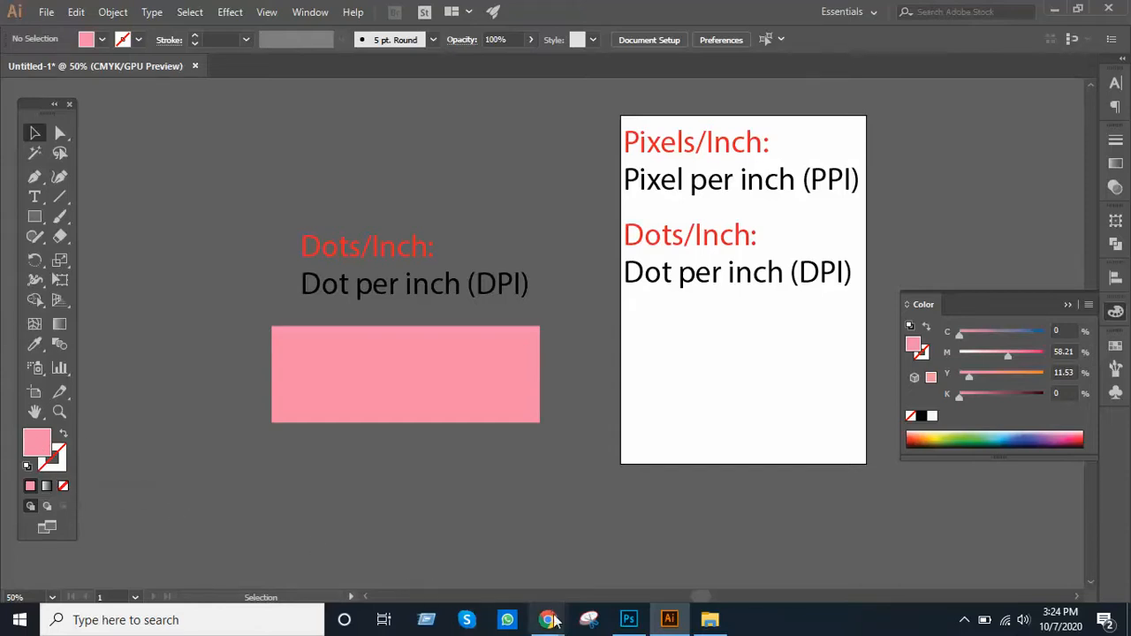
pyautogui.click(629, 620)
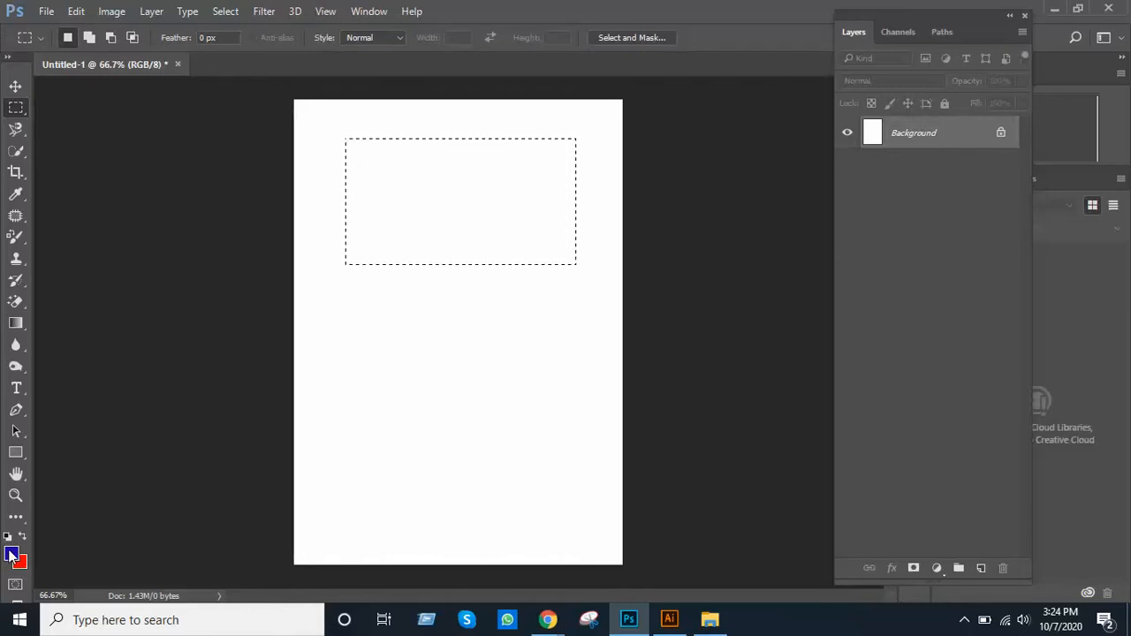
# Set the foreground color to a medium green, hex 22b942, in the Color Picker.
pyautogui.click(11, 555)
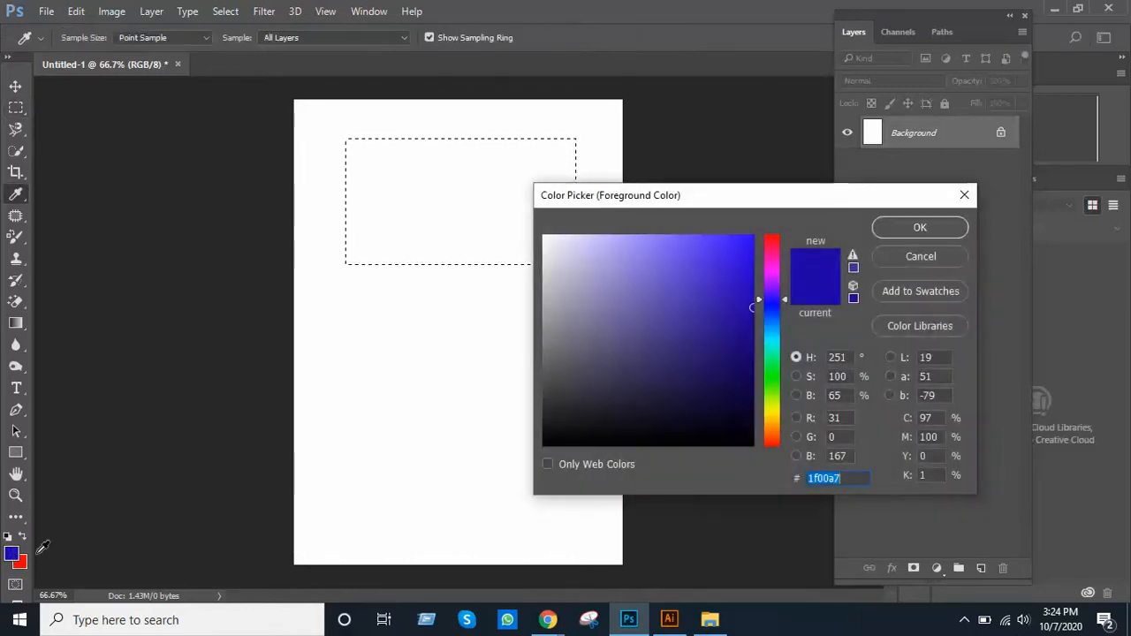
pyautogui.click(771, 374)
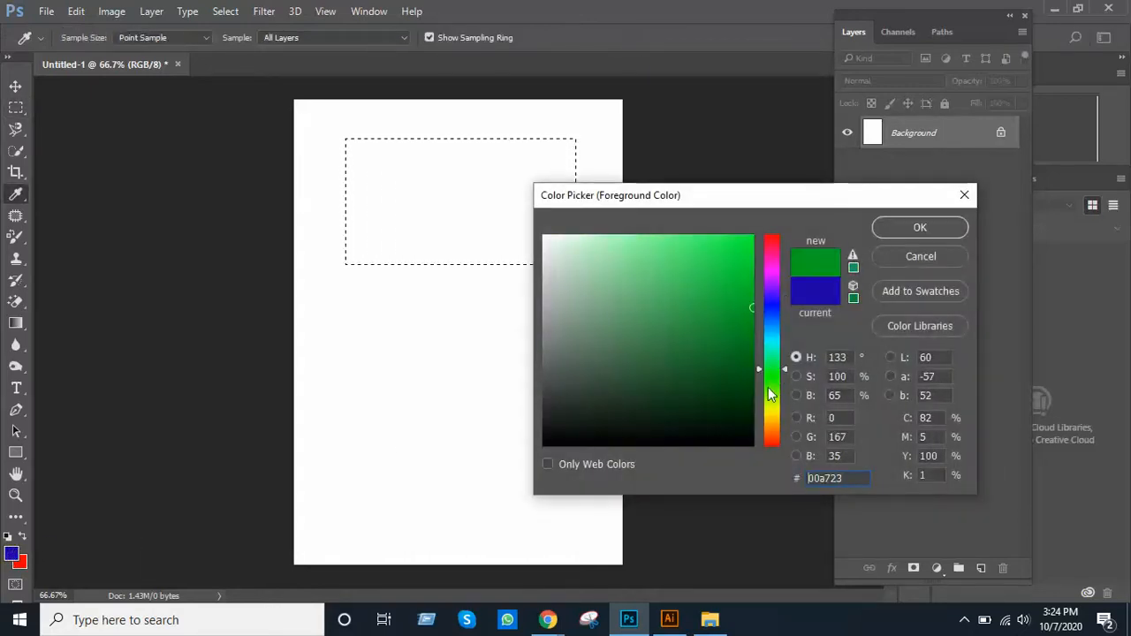
pyautogui.click(748, 319)
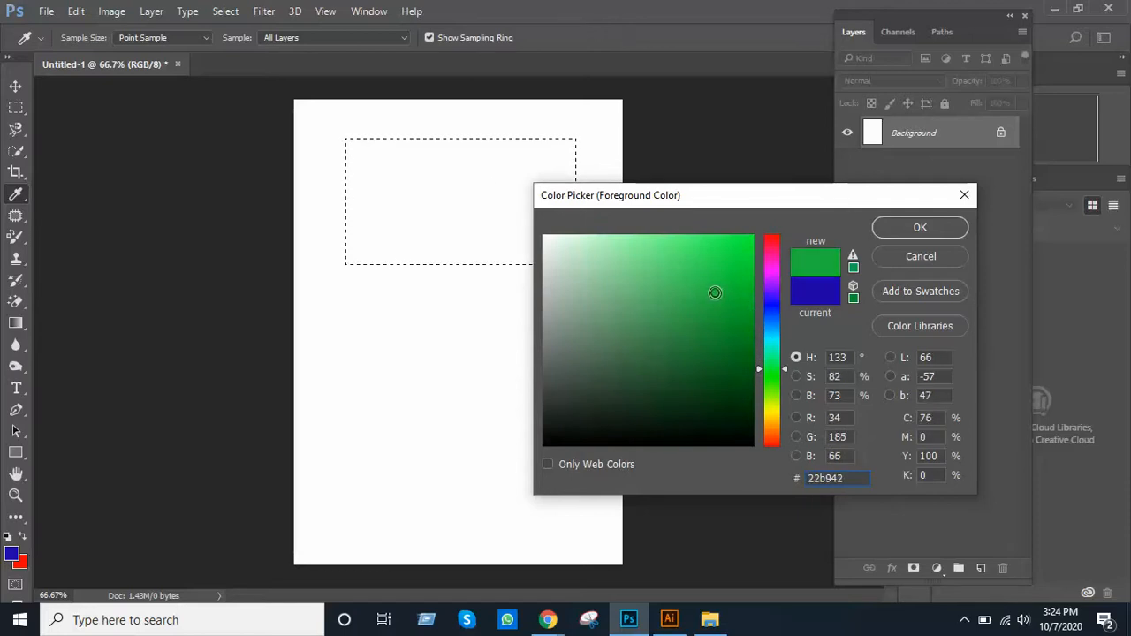
pyautogui.click(920, 227)
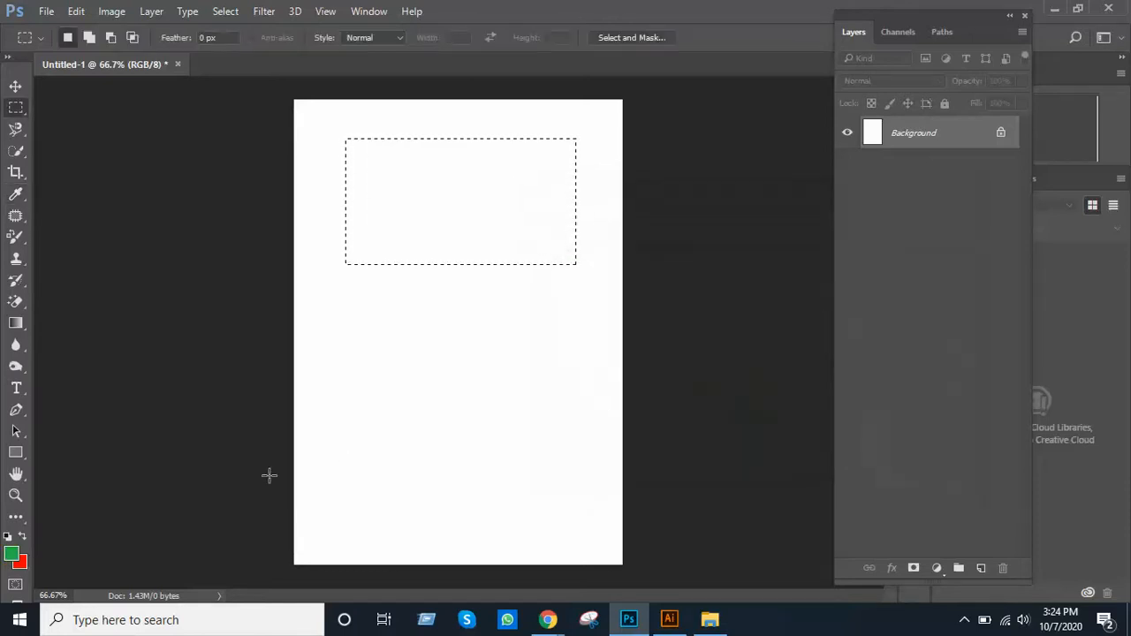
# Set the background color to a strong, saturated blue in the Color Picker.
pyautogui.click(23, 568)
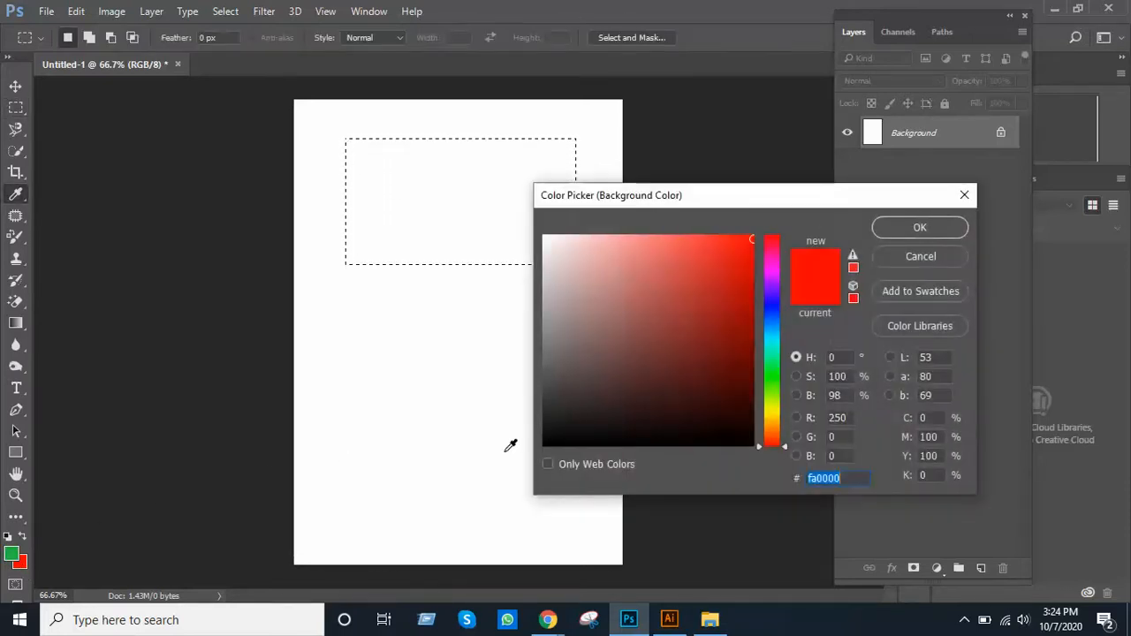
pyautogui.click(774, 307)
pyautogui.click(743, 262)
pyautogui.click(920, 227)
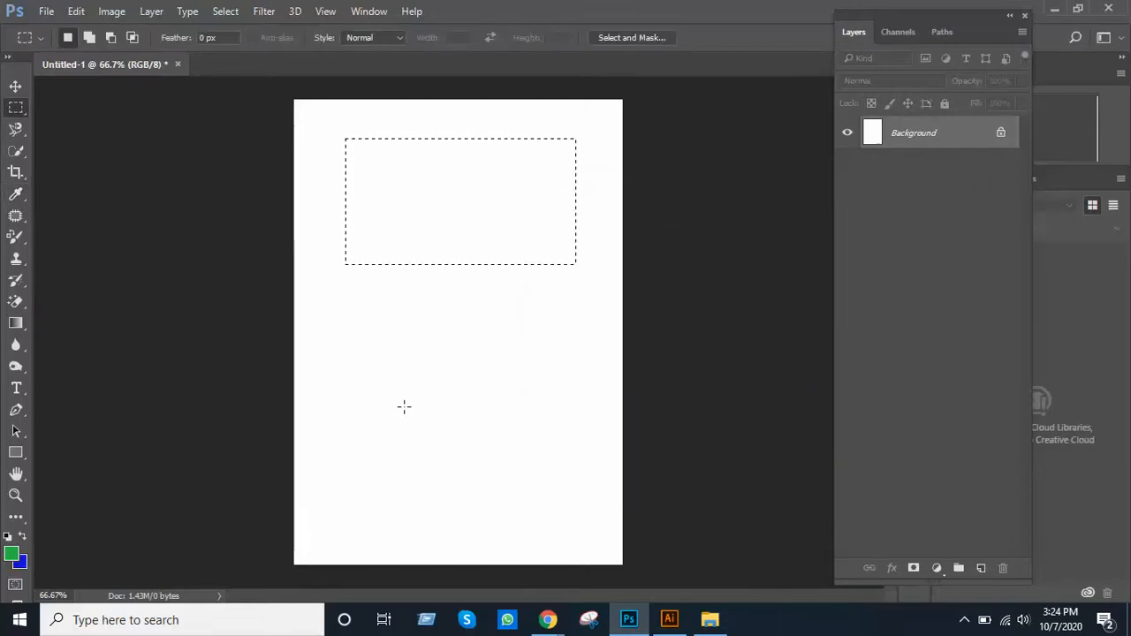
# With the Move tool active, fill the rectangular selection with the green foreground color repeatedly, undoing each fill.
pyautogui.click(15, 86)
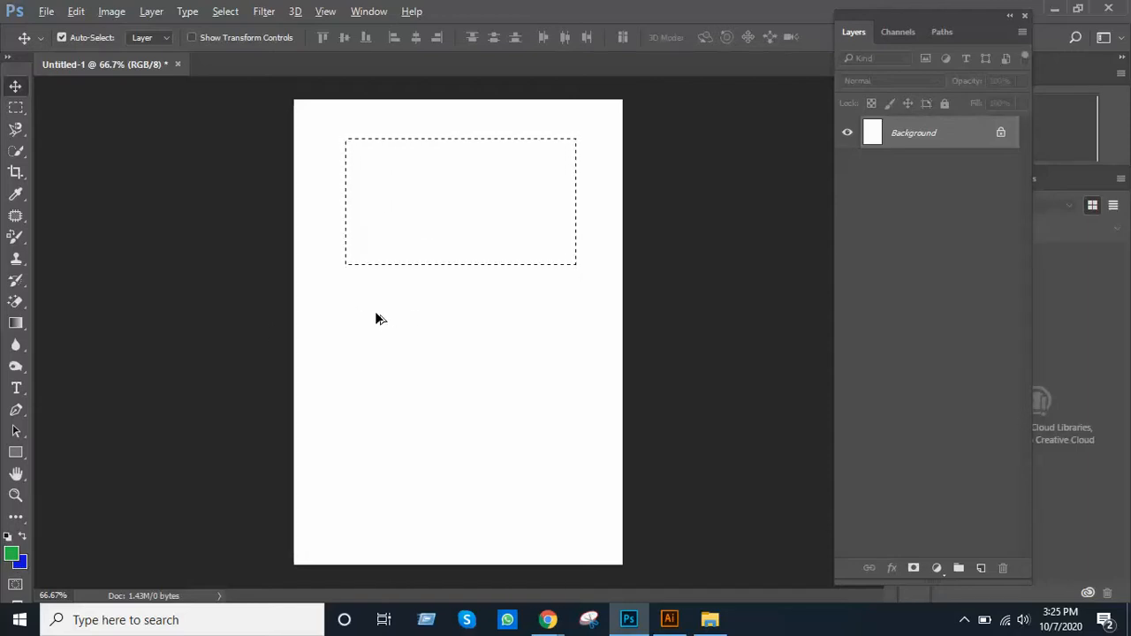
pyautogui.hotkey('alt', 'BackSpace')
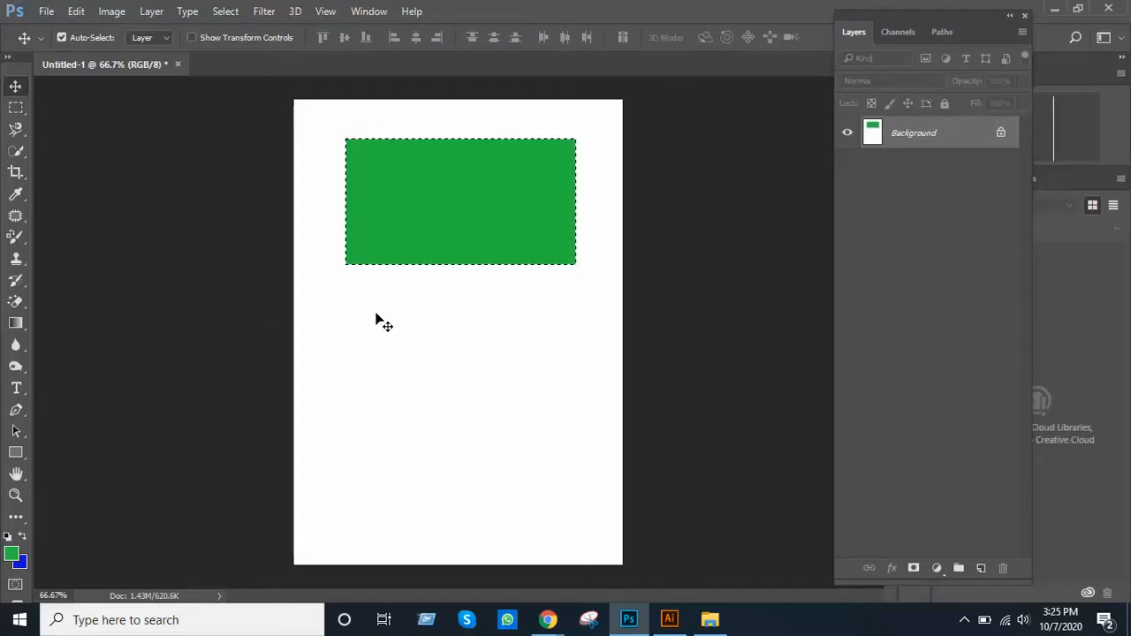
pyautogui.hotkey('ctrl', 'z')
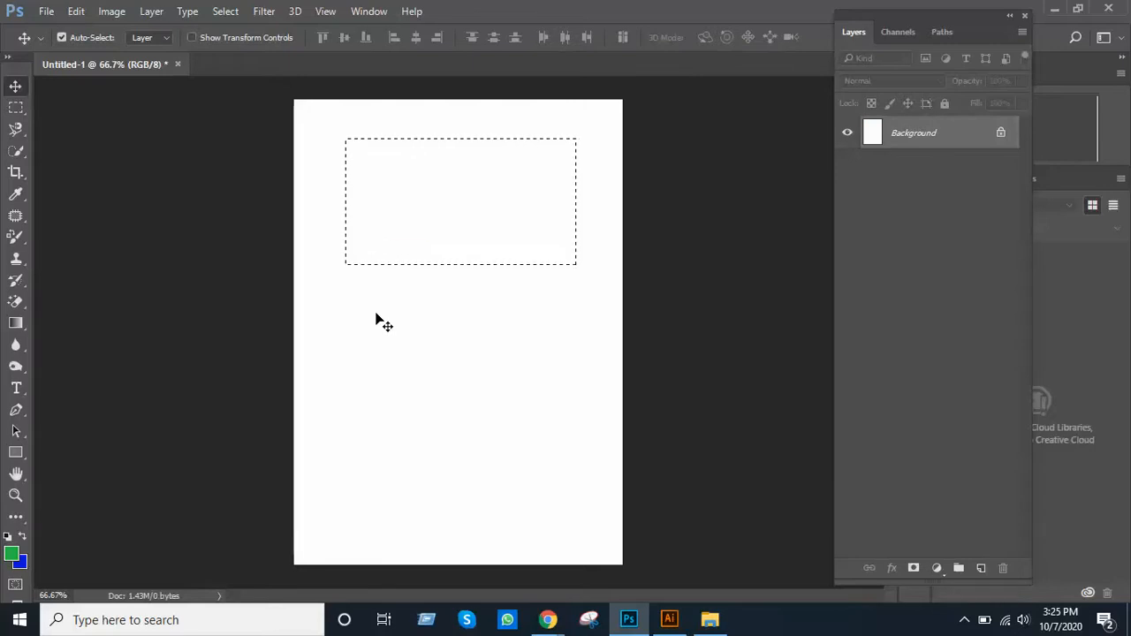
pyautogui.hotkey('alt', 'BackSpace')
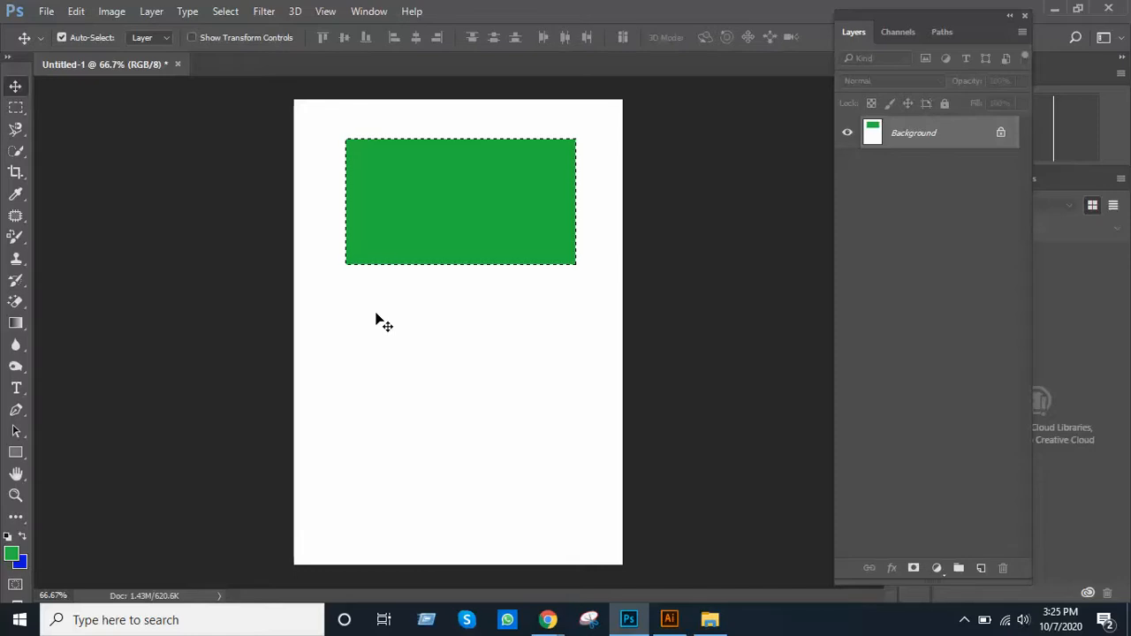
pyautogui.hotkey('ctrl', 'z')
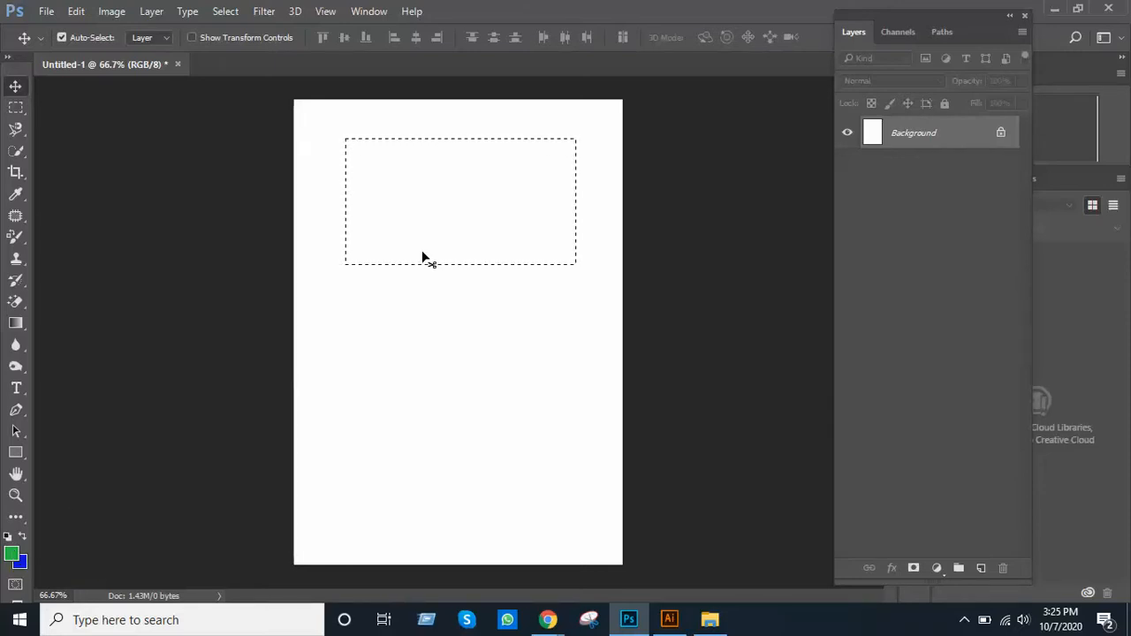
pyautogui.hotkey('alt', 'BackSpace')
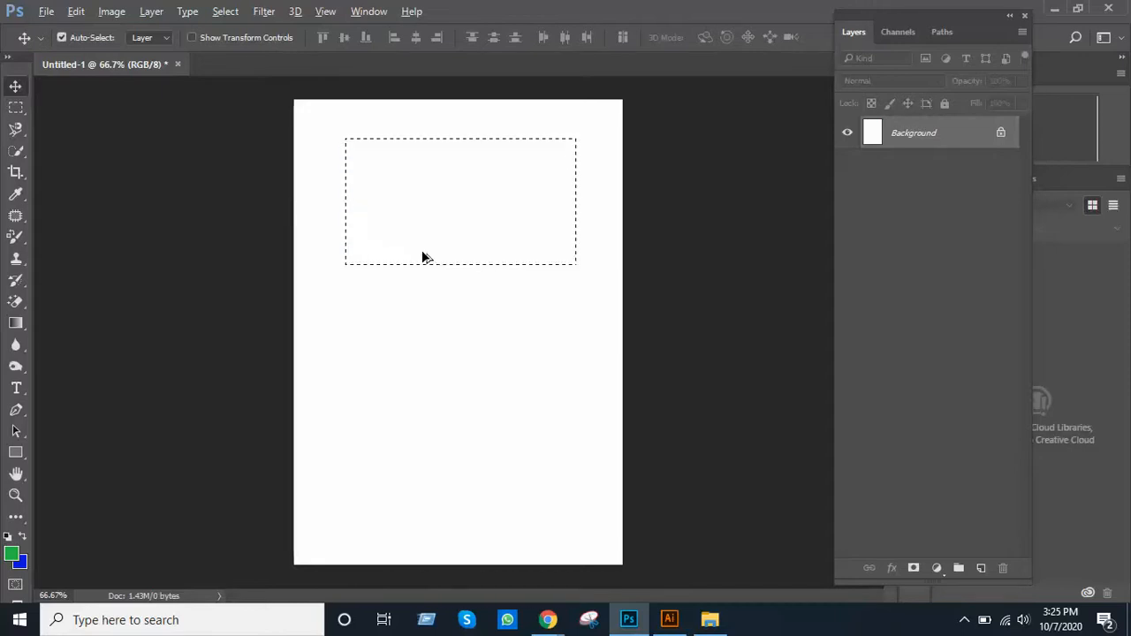
pyautogui.hotkey('alt', 'BackSpace')
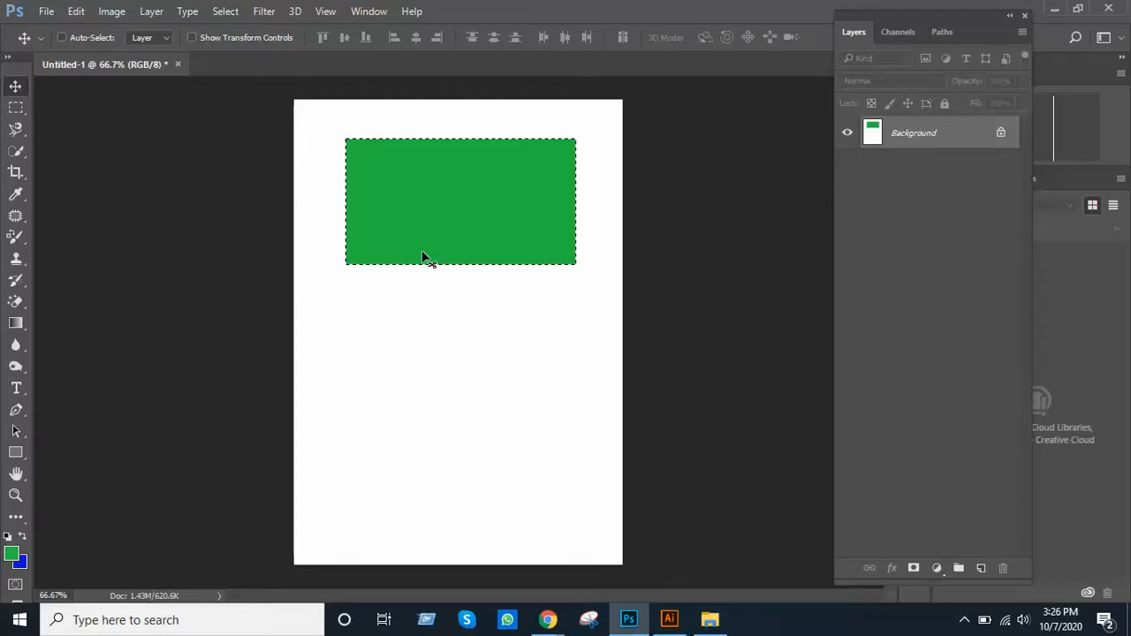
pyautogui.hotkey('ctrl', 'z')
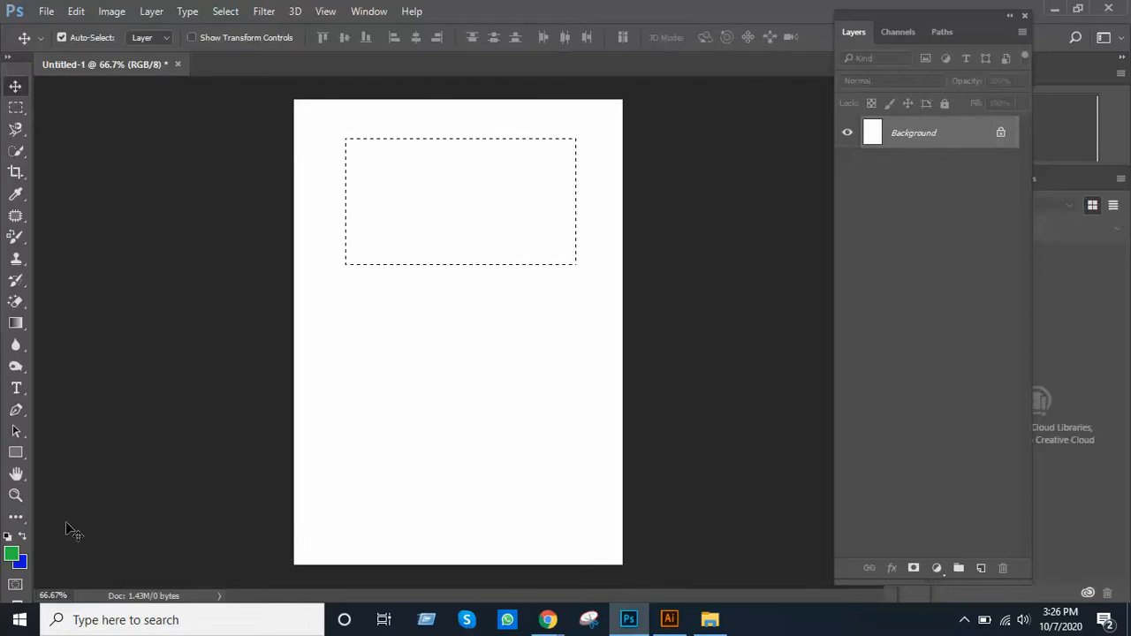
# Fill the rectangular selection with the blue background color, toggle the fill with undo and redo, and deselect.
pyautogui.hotkey('ctrl', 'BackSpace')
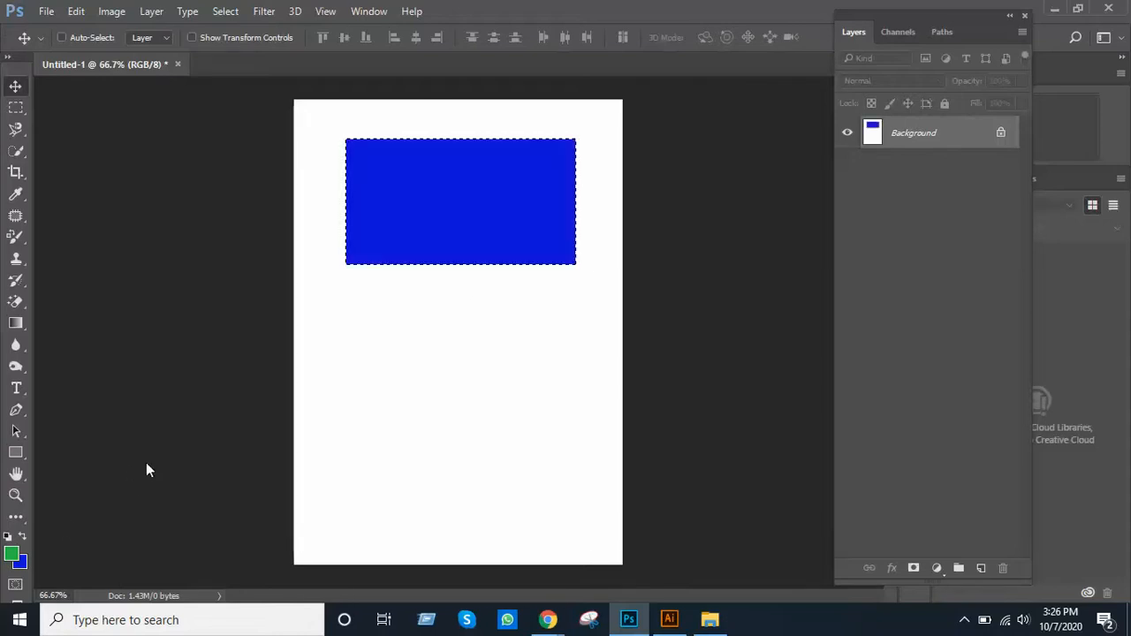
pyautogui.hotkey('ctrl', 'z')
pyautogui.hotkey('ctrl', 'z')
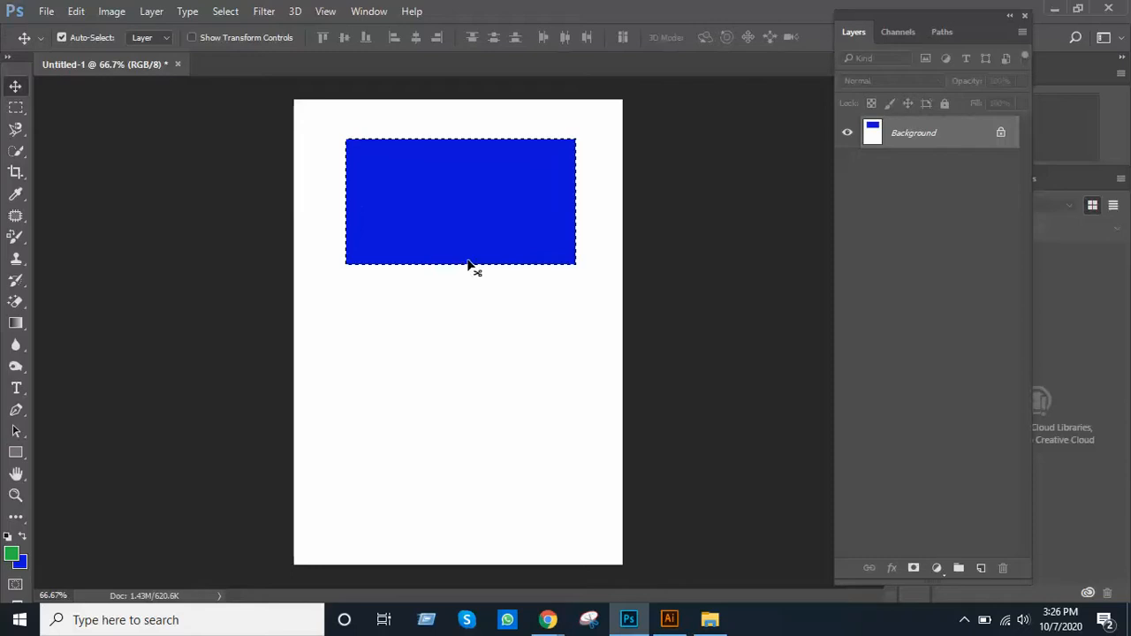
pyautogui.press('ctrl')
pyautogui.hotkey('ctrl', 'd')
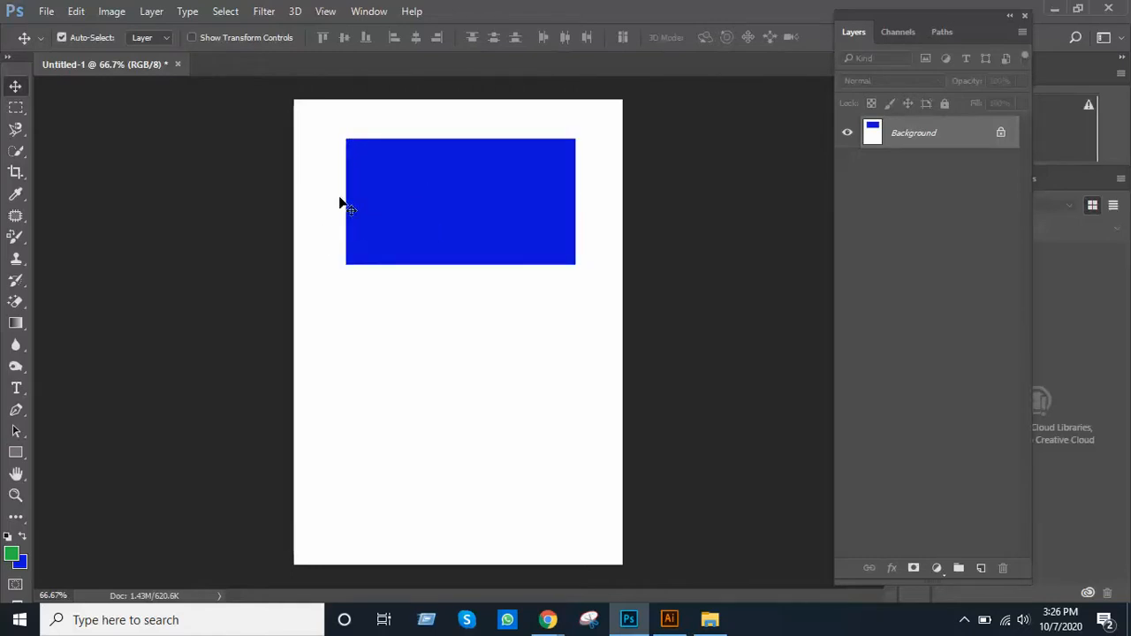
pyautogui.hotkey('ctrl', 'z')
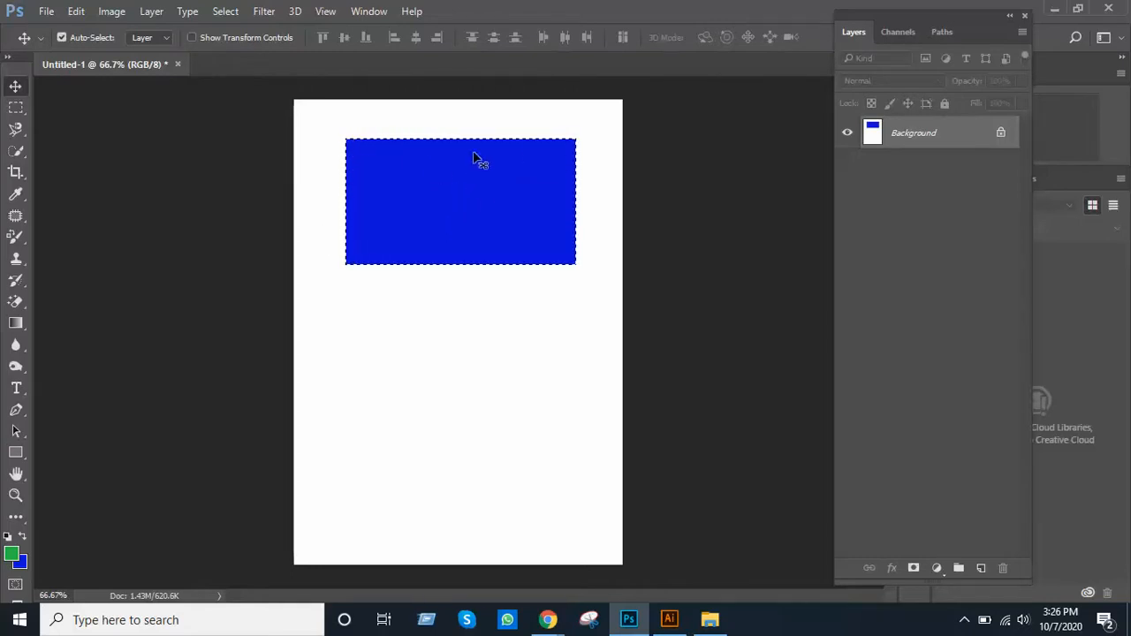
pyautogui.hotkey('ctrl', 'd')
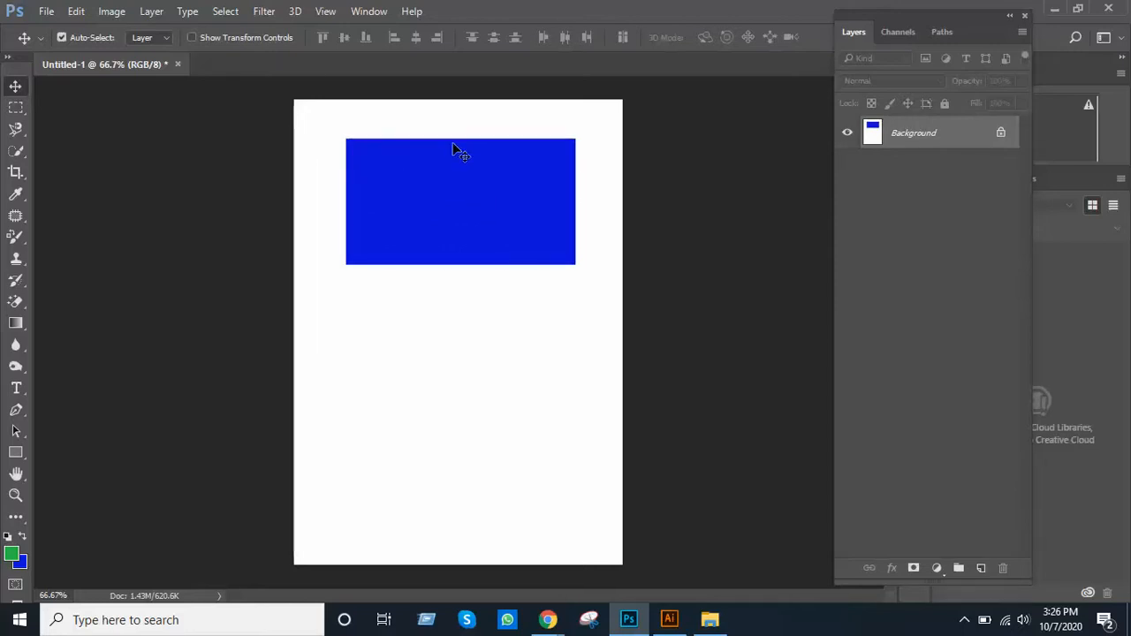
# Try to move the blue rectangle on the locked Background layer with the Move tool.
pyautogui.click(474, 160)
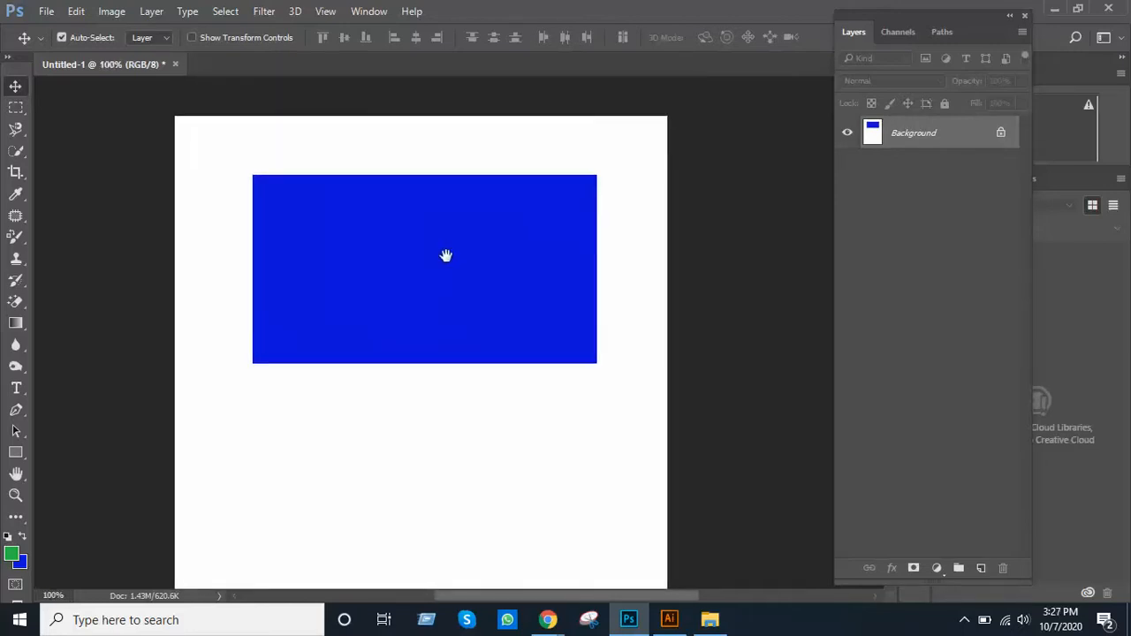
pyautogui.keyDown('alt'); pyautogui.click(446, 257); pyautogui.keyUp('alt')
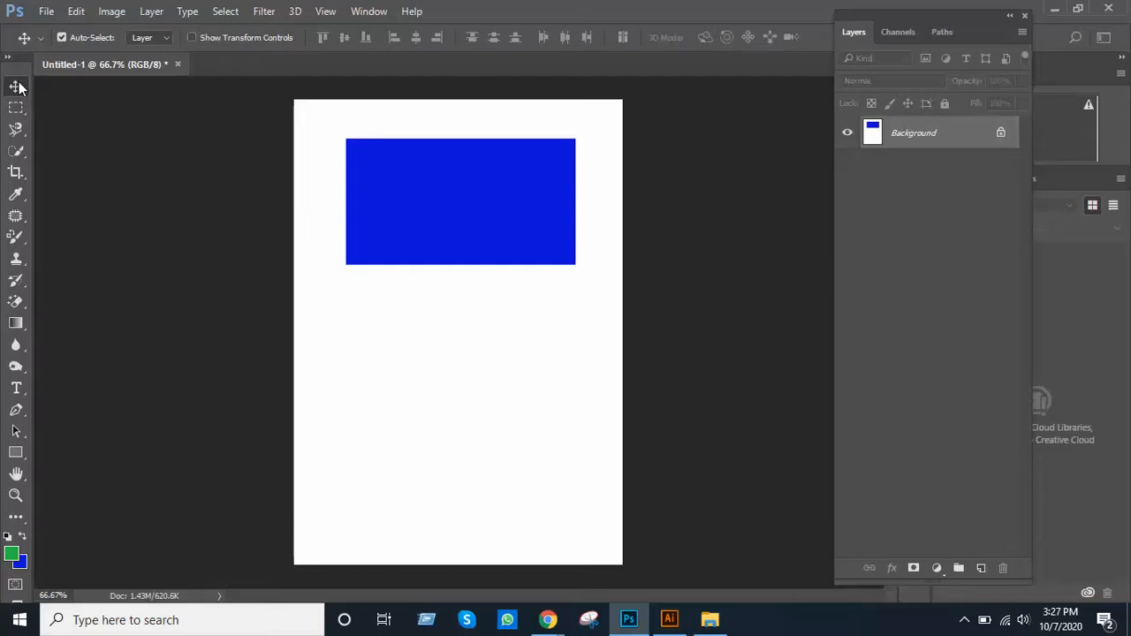
pyautogui.moveTo(474, 220); pyautogui.dragTo(470, 258)
pyautogui.click(624, 280)
pyautogui.moveTo(501, 207); pyautogui.dragTo(485, 273)
pyautogui.click(622, 270)
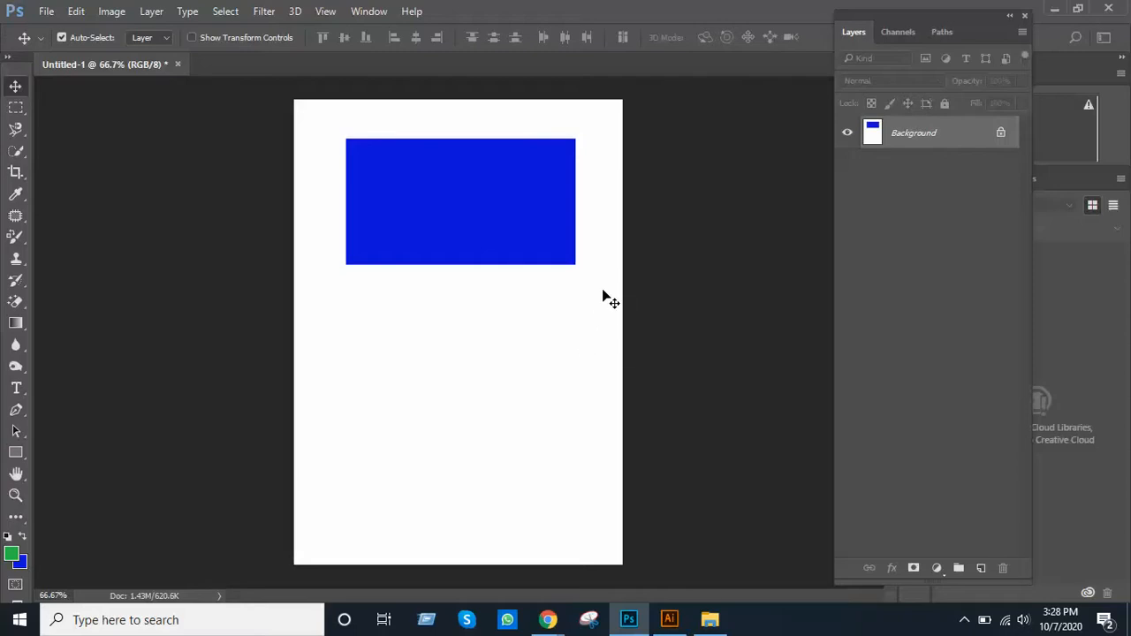
# Undo the blue fill on the Background layer and clear the selection.
pyautogui.press('ctrl')
pyautogui.hotkey('ctrl', 'h')
pyautogui.hotkey('ctrl', 'z')
pyautogui.hotkey('ctrl', 'd')
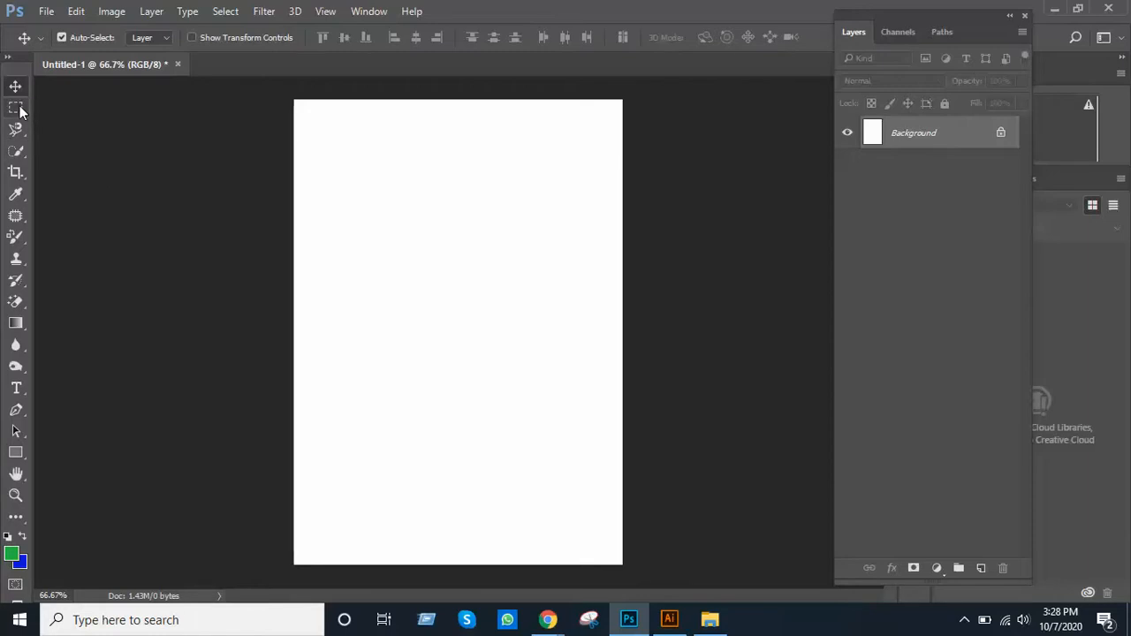
pyautogui.keyDown('ctrl'); pyautogui.click(494, 230); pyautogui.keyUp('ctrl')
pyautogui.moveTo(510, 290); pyautogui.dragTo(498, 338)
pyautogui.keyDown('alt'); pyautogui.click(536, 205); pyautogui.keyUp('alt')
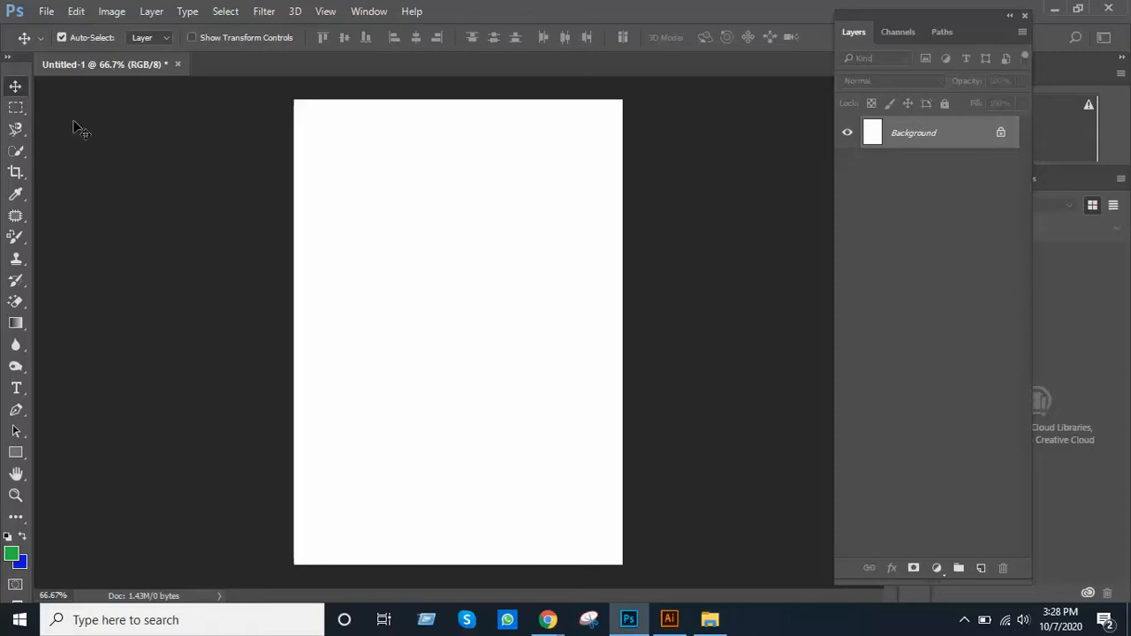
# Draw a wide rectangular marquee selection in the upper part of the page and shift its outline slightly upward.
pyautogui.click(18, 111)
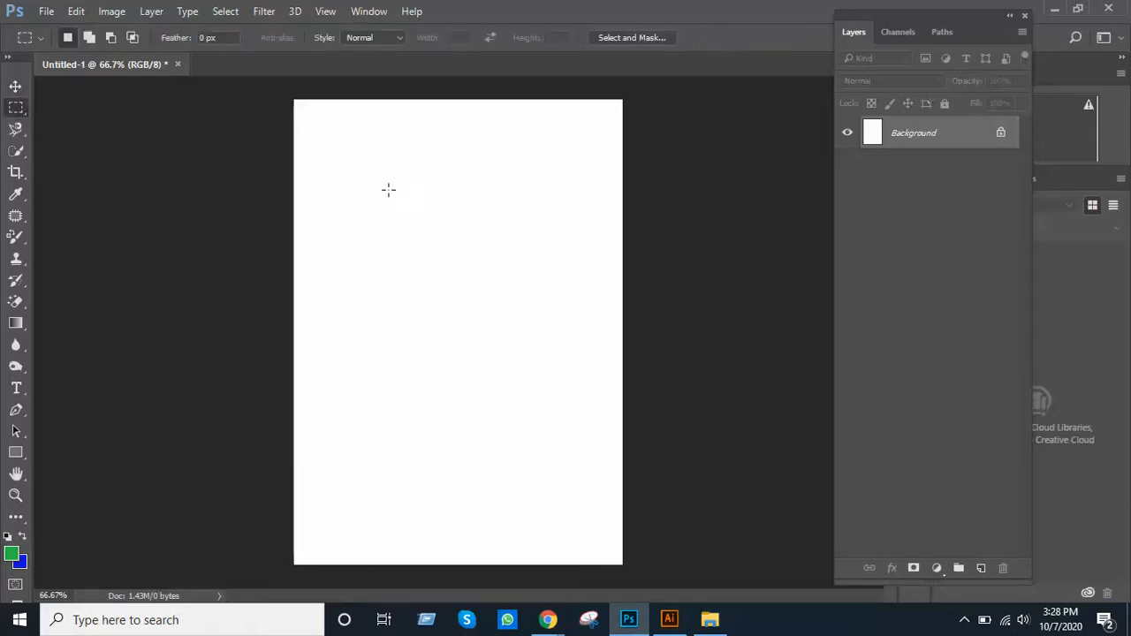
pyautogui.moveTo(349, 160); pyautogui.dragTo(588, 287)
pyautogui.moveTo(503, 229); pyautogui.dragTo(500, 212)
# Add a new layer above Background, fill the selection on it with the green foreground color, and deselect.
pyautogui.click(984, 568)
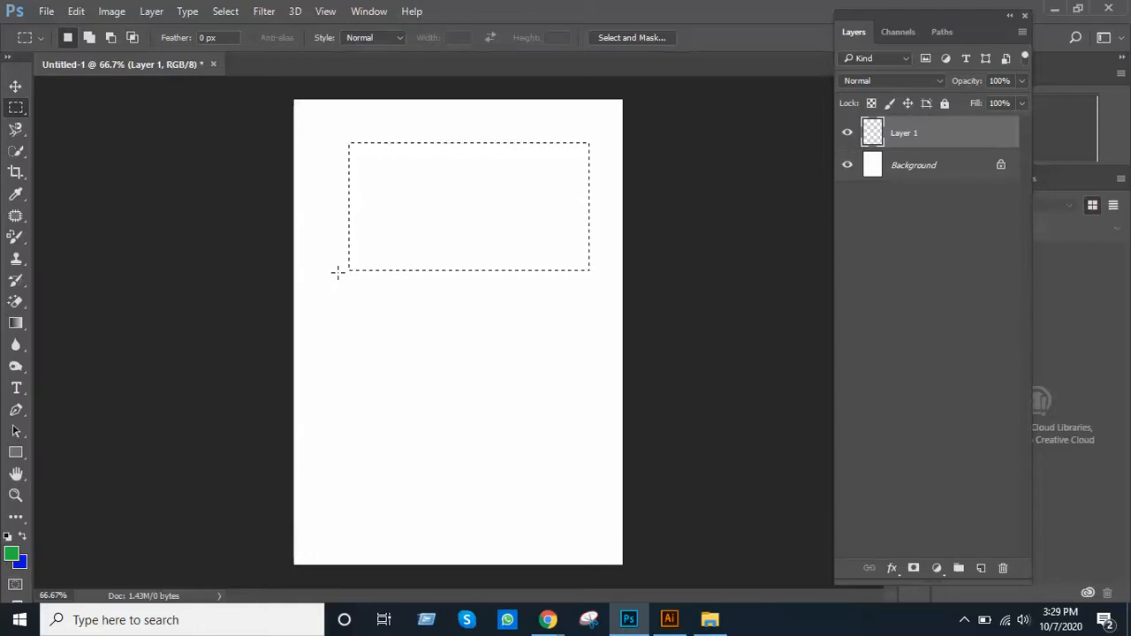
pyautogui.press('alt')
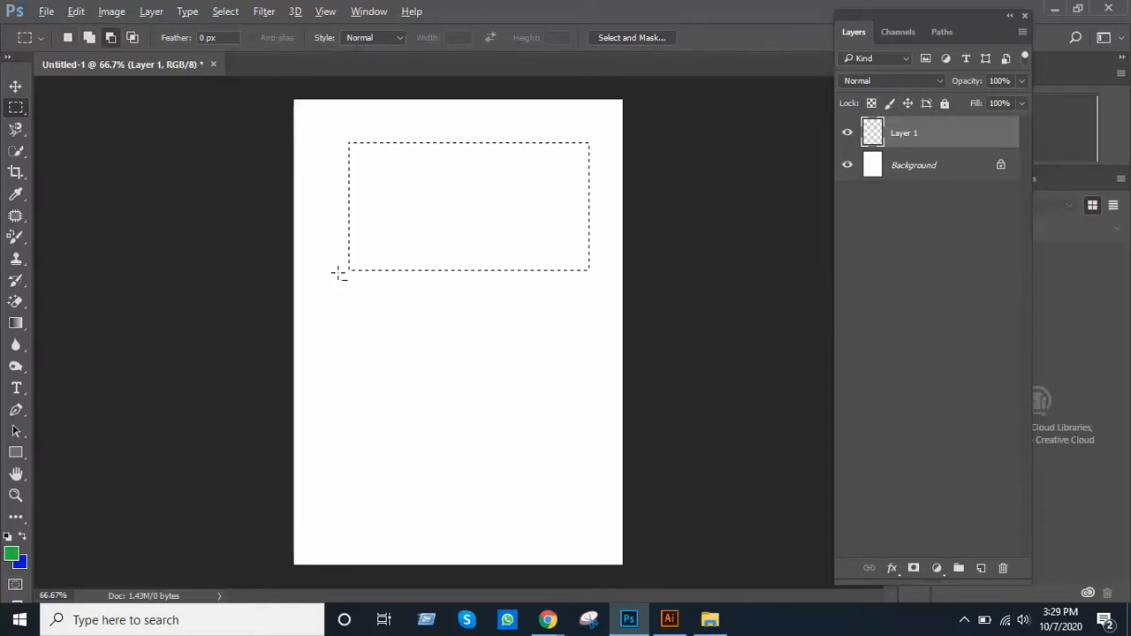
pyautogui.hotkey('alt', 'BackSpace')
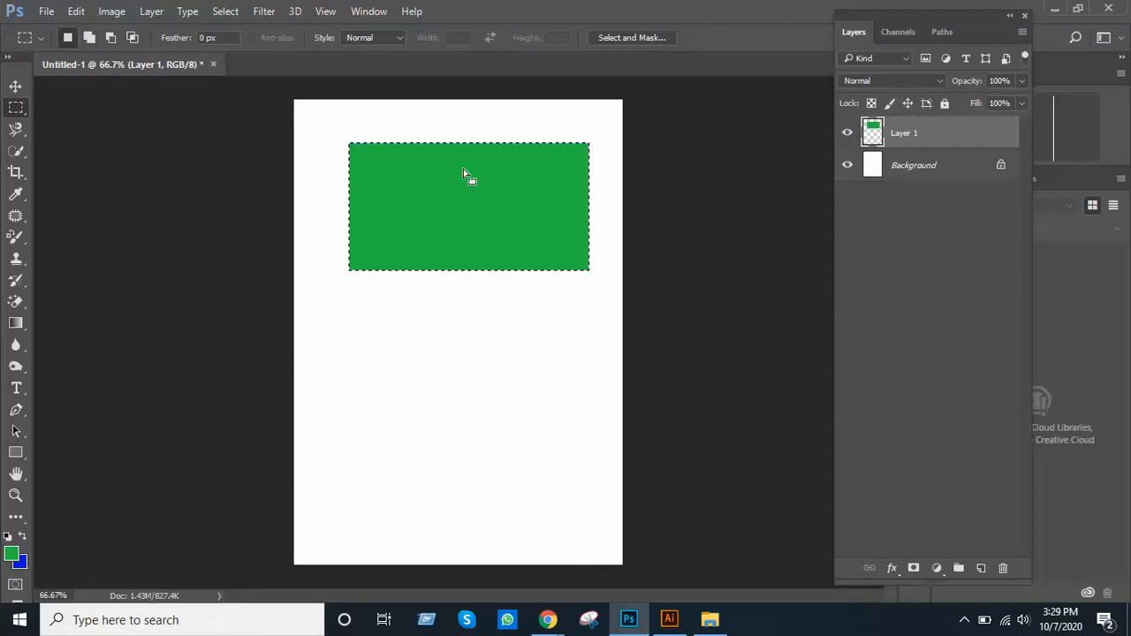
pyautogui.hotkey('ctrl', 'd')
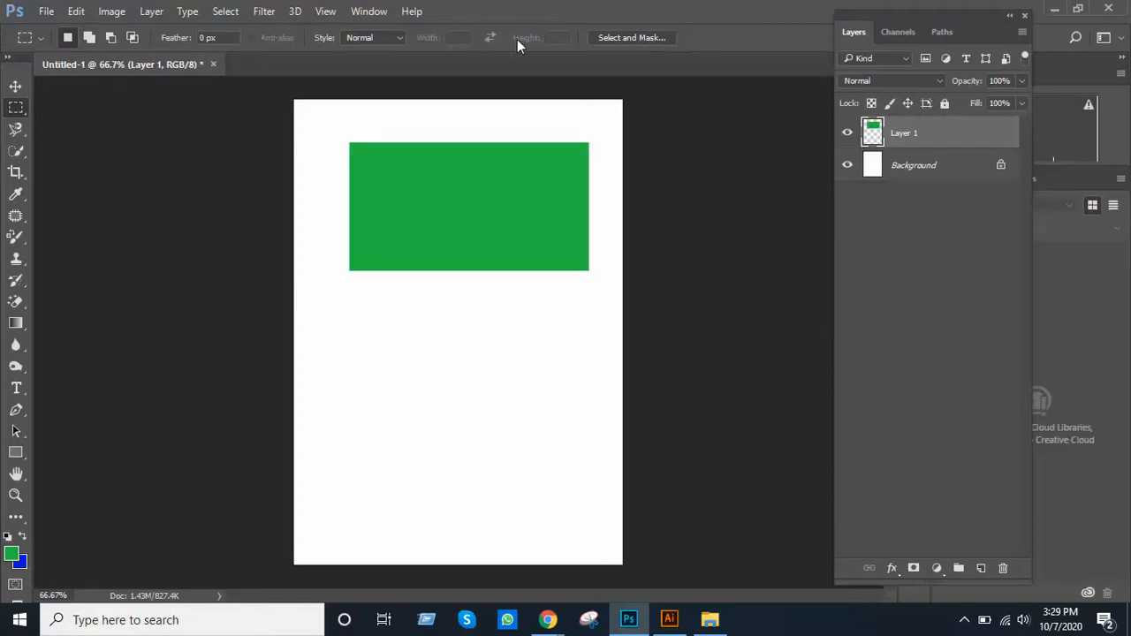
# Move the green rectangle on Layer 1 around the page's upper part with the Move tool.
pyautogui.click(15, 86)
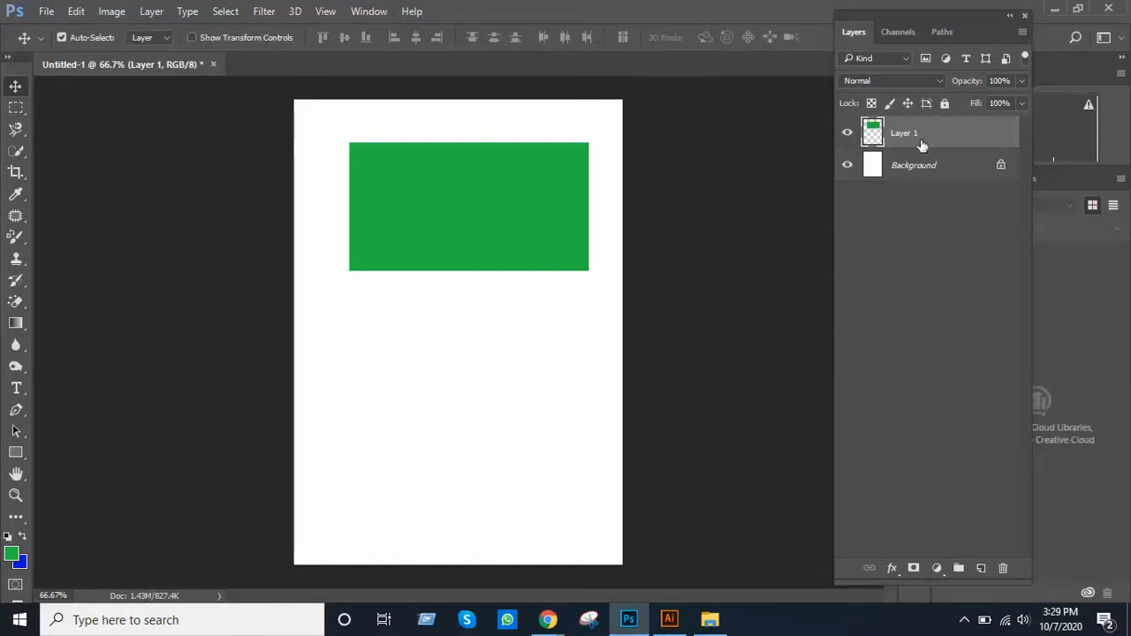
pyautogui.moveTo(498, 198); pyautogui.dragTo(461, 228)
# Switch to the Google Meet class in Chrome, admit the waiting participant, and return to Photoshop.
pyautogui.hotkey('alt', 'Tab')
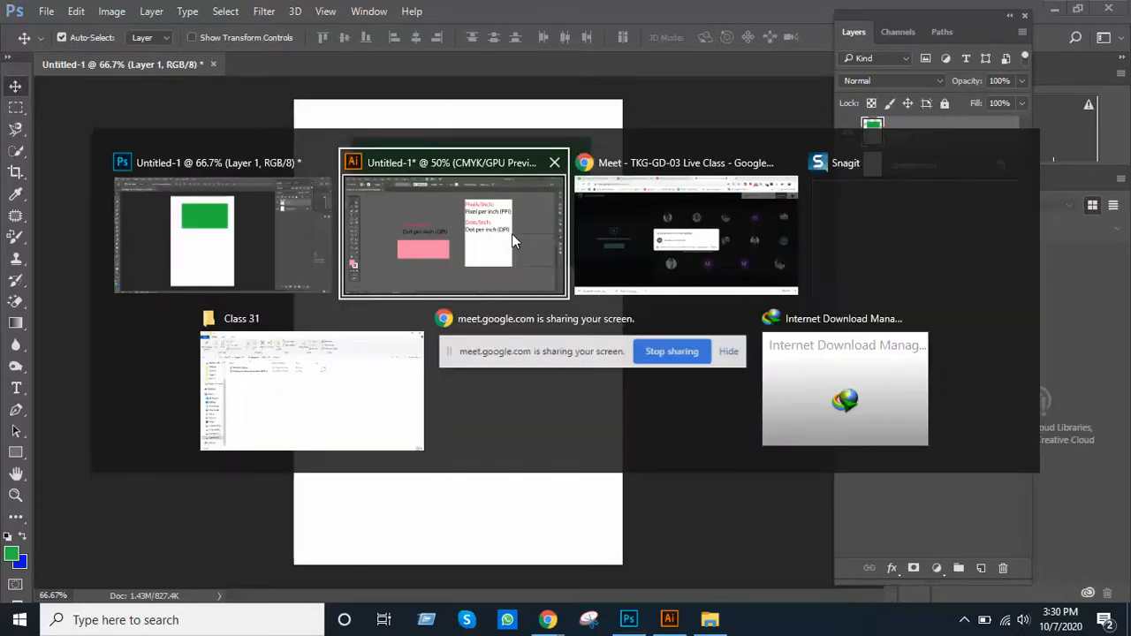
pyautogui.hotkey('alt', 'Tab')
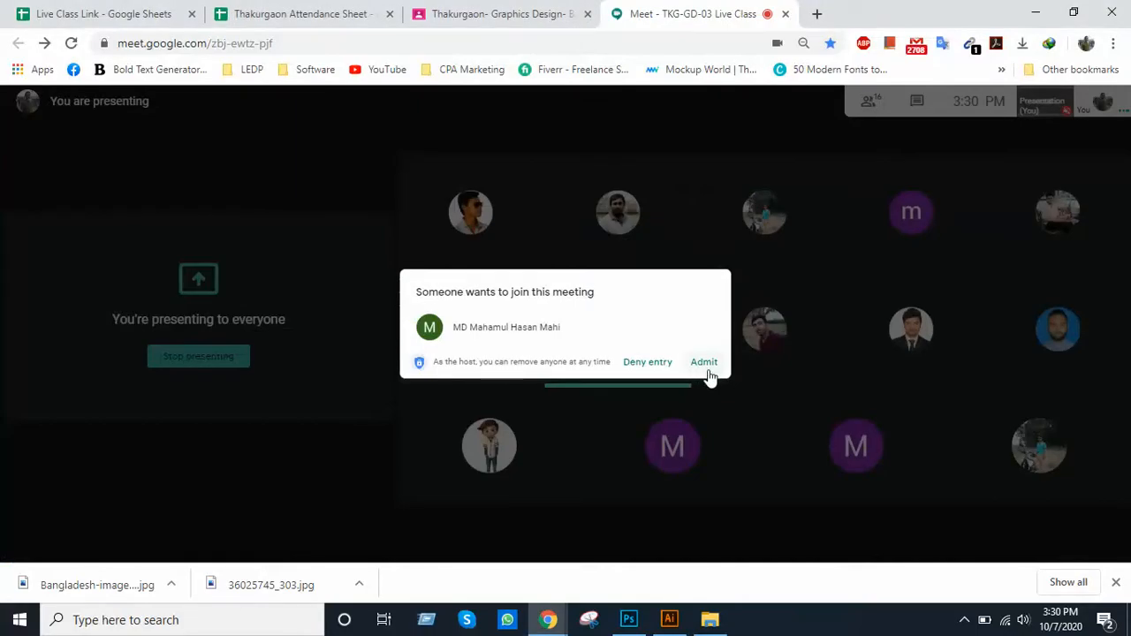
pyautogui.click(708, 370)
pyautogui.hotkey('alt', 'Tab')
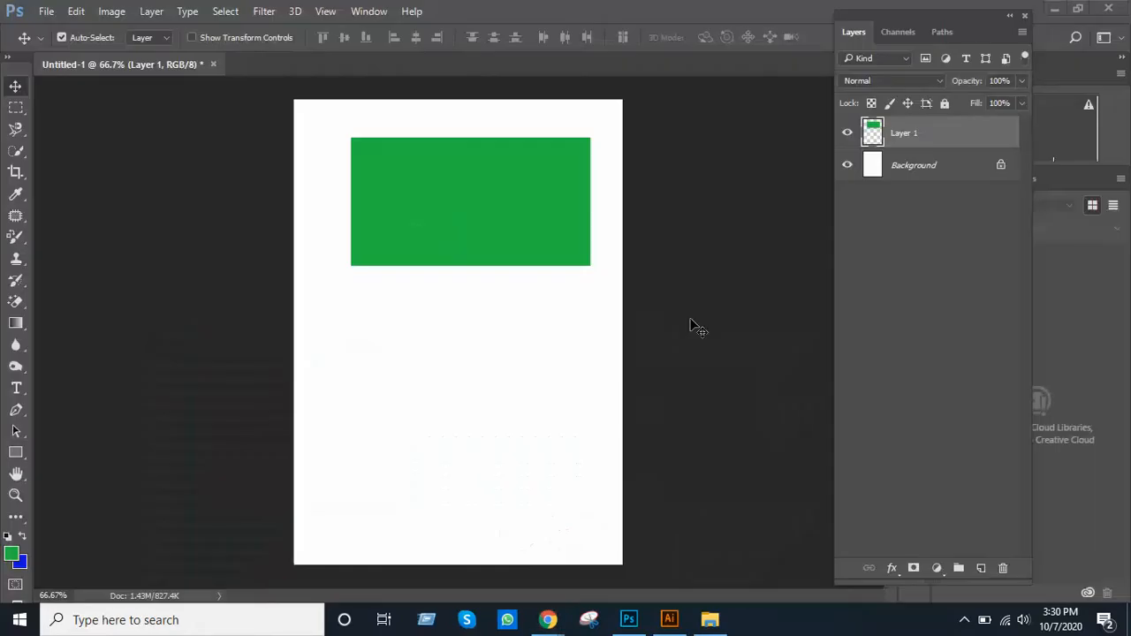
# Move the green rectangle on Layer 1 slightly lower on the page with the Move tool.
pyautogui.moveTo(580, 270); pyautogui.dragTo(546, 228)
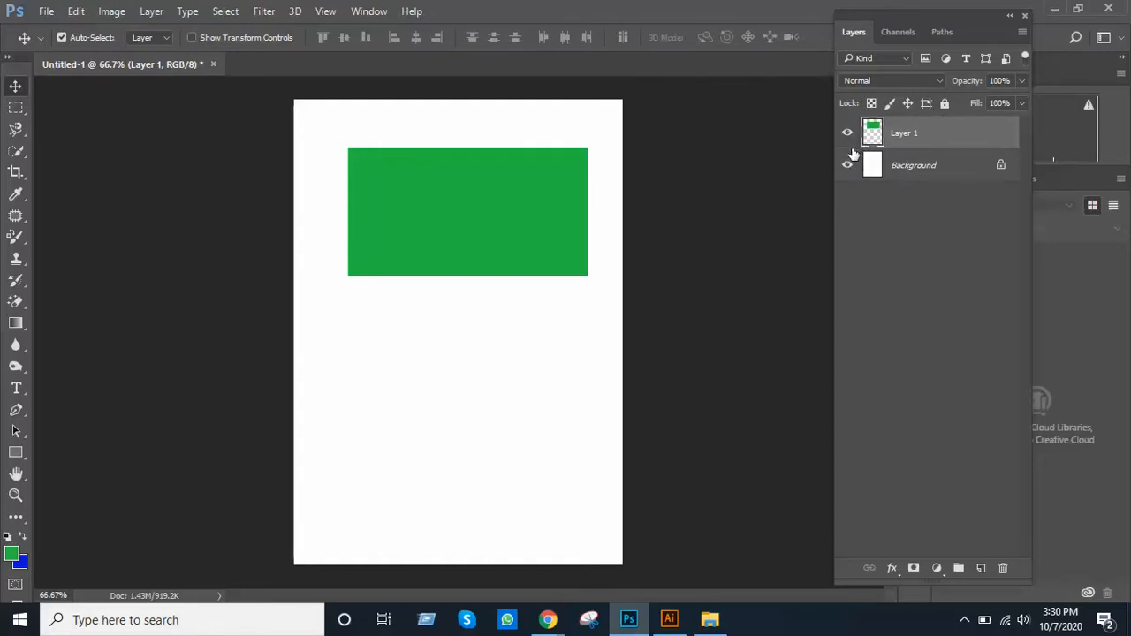
pyautogui.click(17, 109)
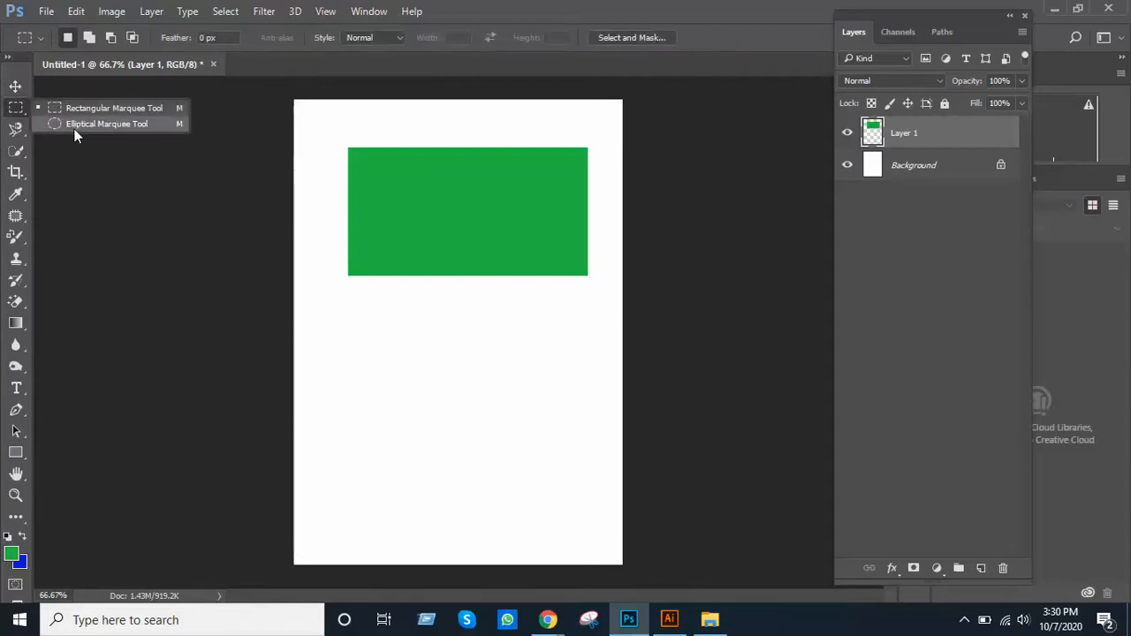
pyautogui.click(15, 86)
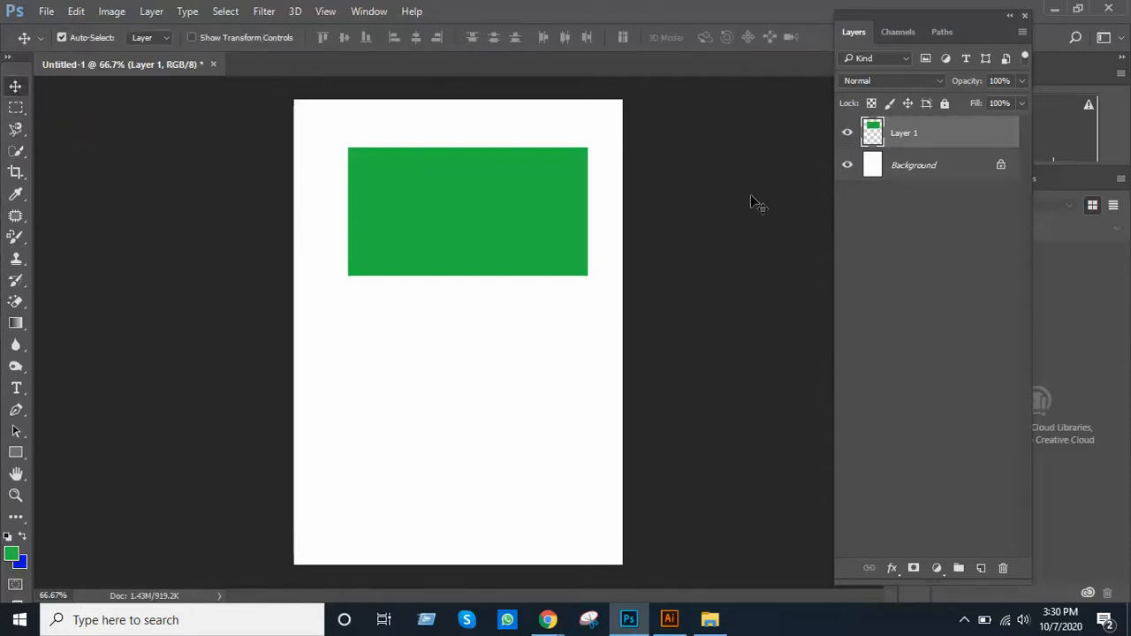
# Add a new layer above Layer 1 and draw a circular Elliptical Marquee selection just below the green rectangle.
pyautogui.click(981, 569)
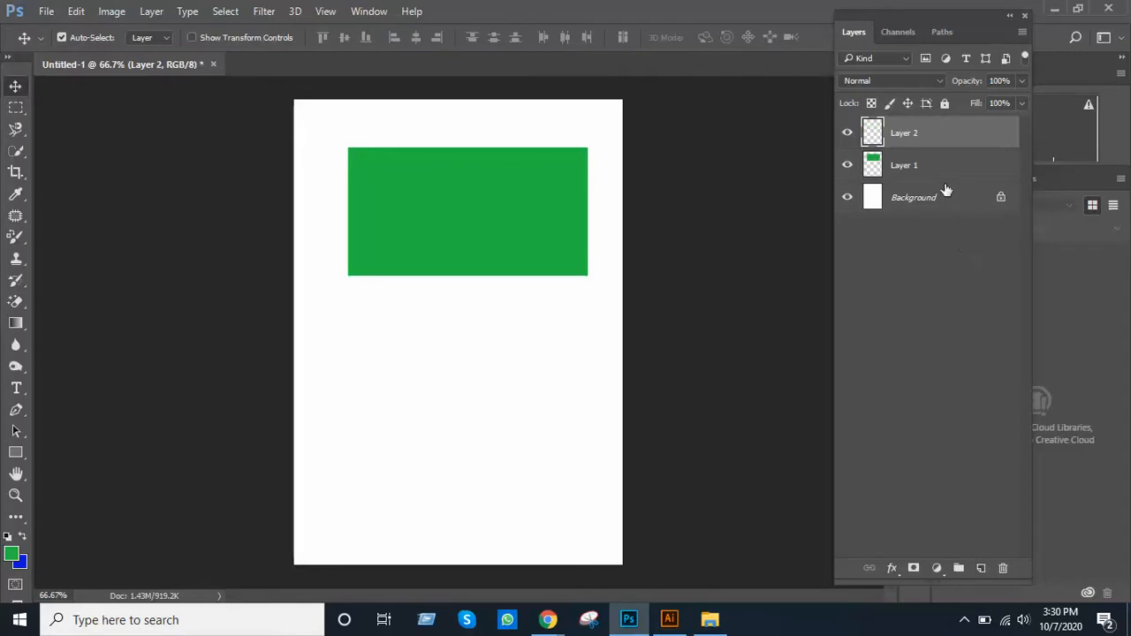
pyautogui.click(22, 106)
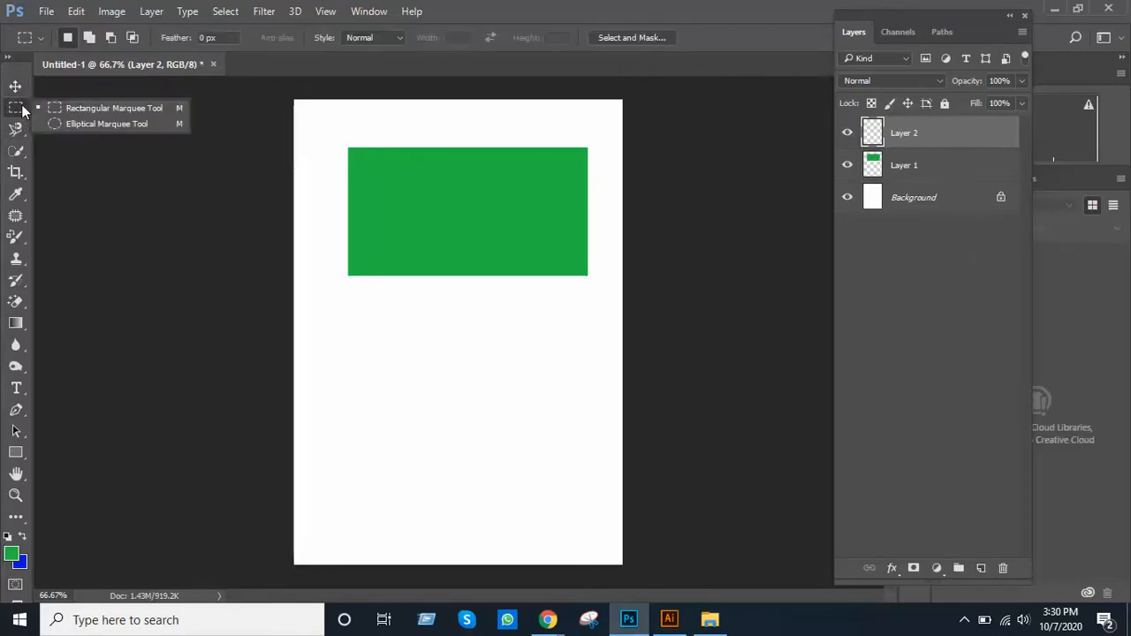
pyautogui.click(97, 123)
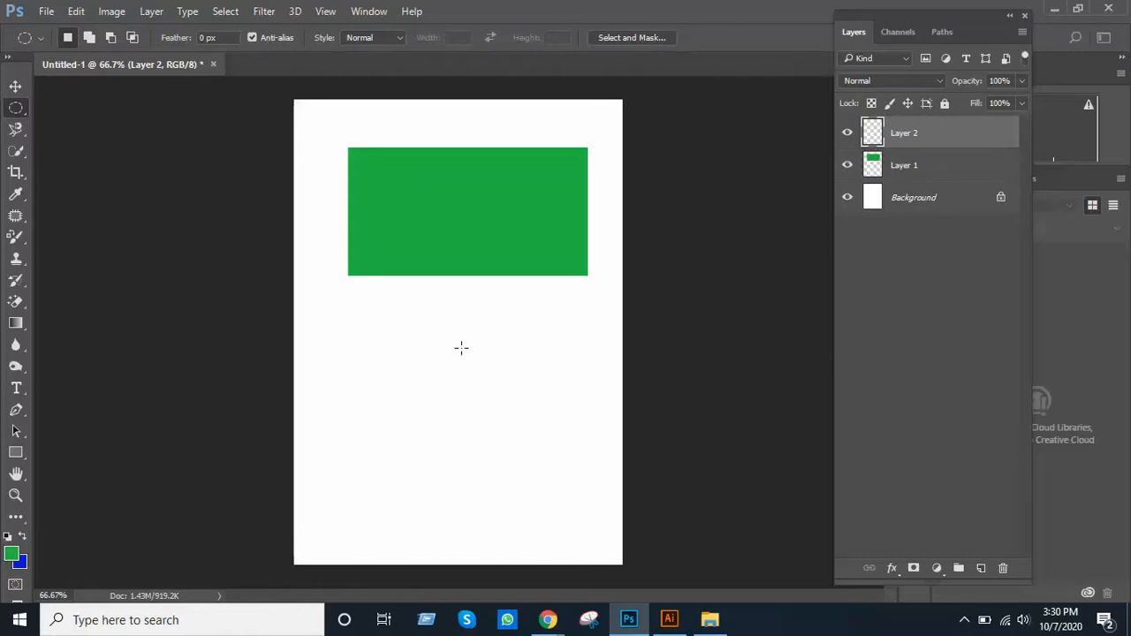
pyautogui.moveTo(437, 325); pyautogui.dragTo(542, 403)
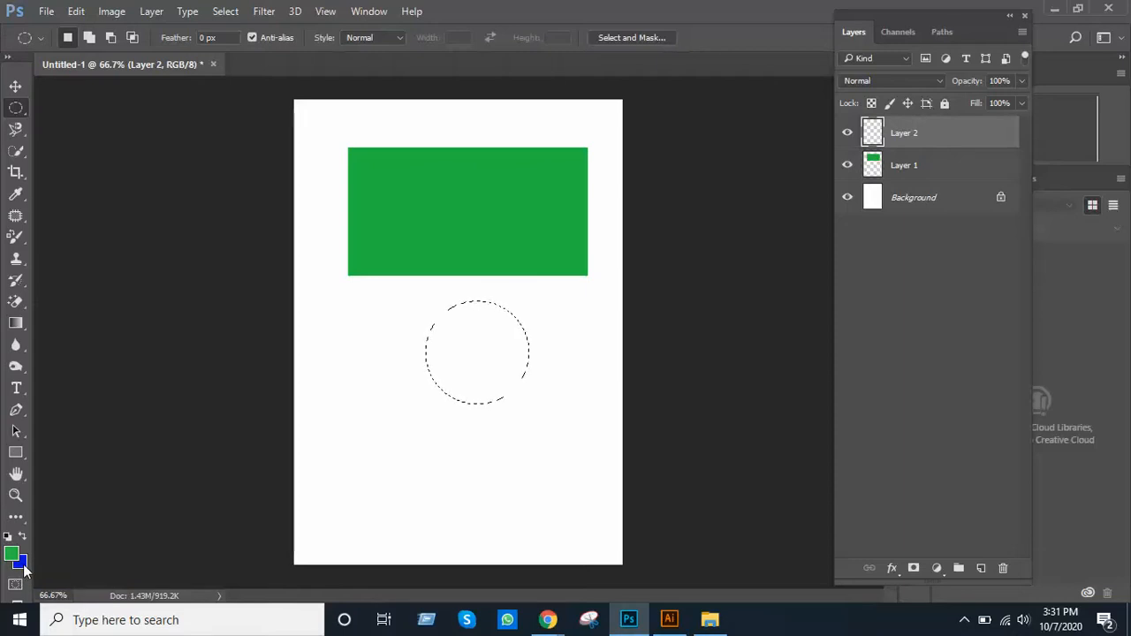
# Set the background color to bright red, fill the circular selection on Layer 2 with it, and deselect.
pyautogui.click(21, 564)
pyautogui.moveTo(775, 402); pyautogui.dragTo(774, 466)
pyautogui.moveTo(743, 266); pyautogui.dragTo(755, 237)
pyautogui.click(920, 228)
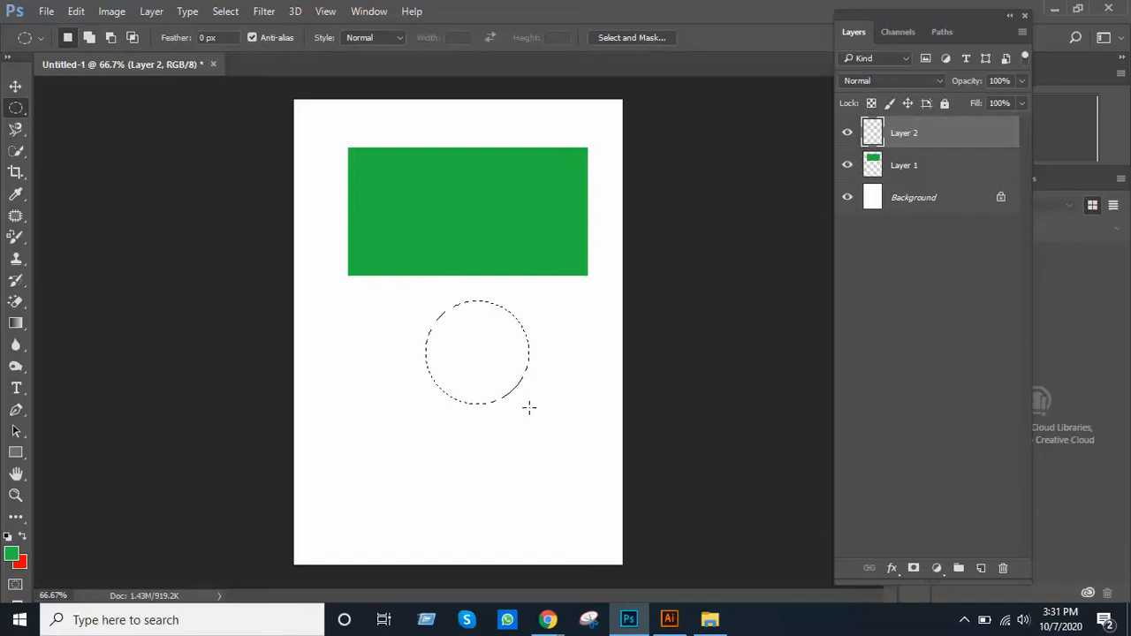
pyautogui.hotkey('ctrl', 'BackSpace')
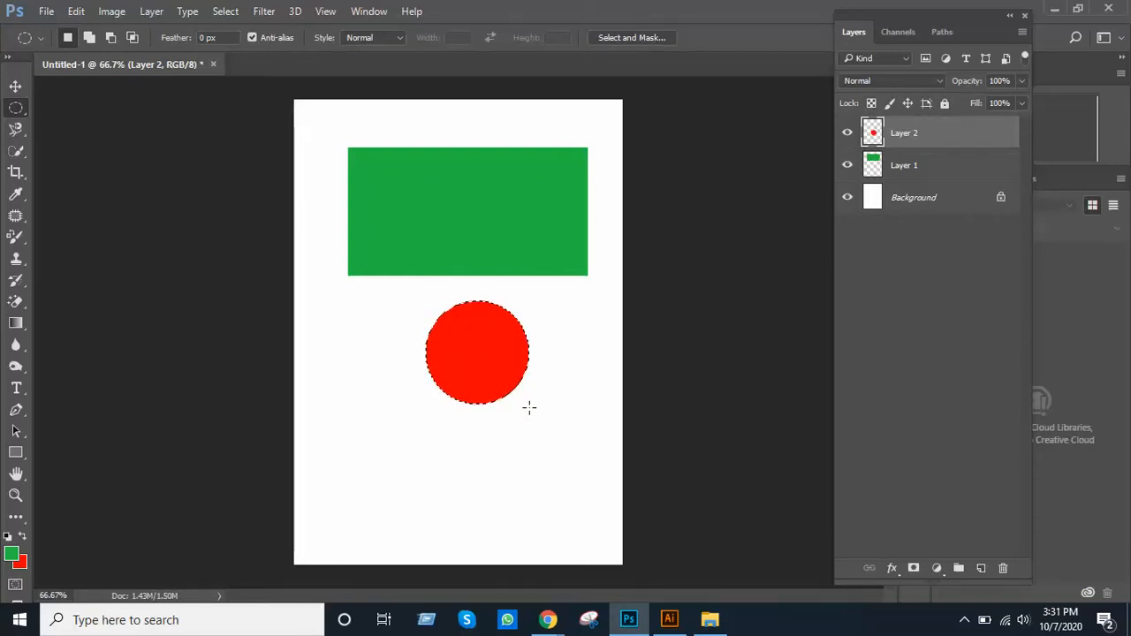
pyautogui.click(470, 331)
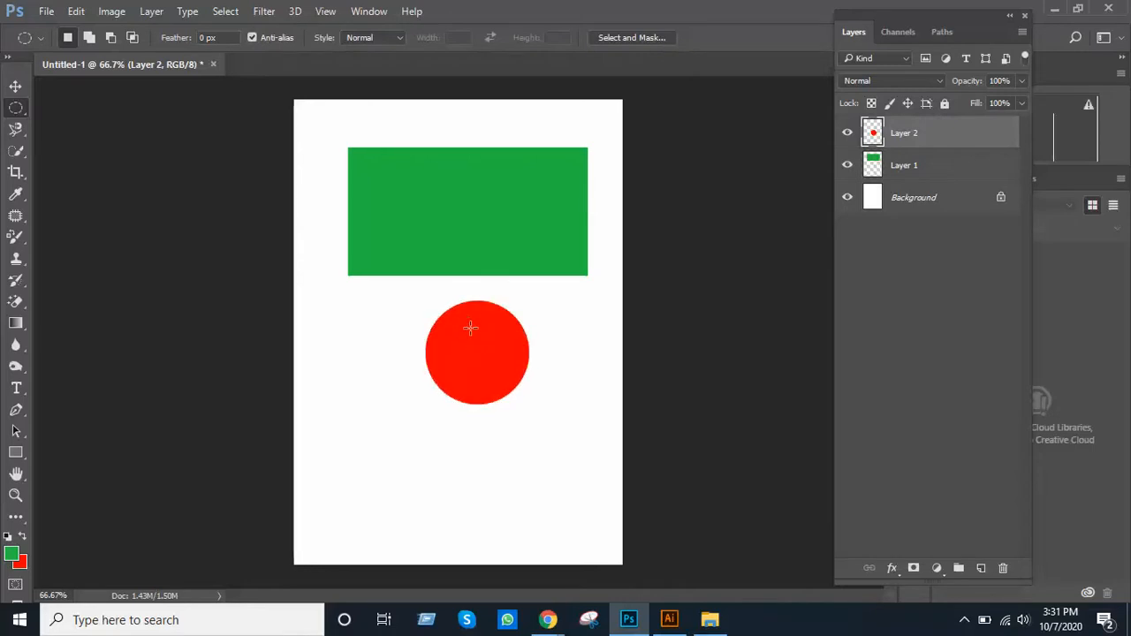
# Move the red circle onto the center of the green rectangle with the Move tool to form the Bangladesh flag.
pyautogui.click(15, 86)
pyautogui.moveTo(468, 348); pyautogui.dragTo(483, 269)
pyautogui.keyDown('ctrl'); pyautogui.click(514, 210); pyautogui.keyUp('ctrl')
pyautogui.keyDown('ctrl'); pyautogui.keyDown('alt'); pyautogui.click(507, 255); pyautogui.keyUp('alt'); pyautogui.keyUp('ctrl')
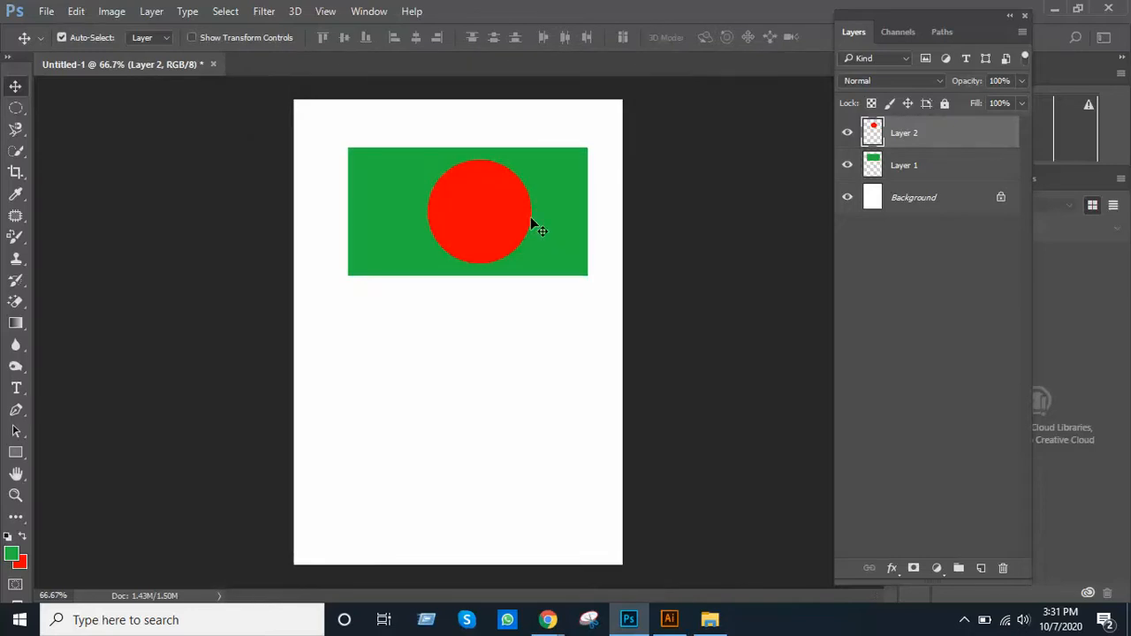
pyautogui.keyDown('ctrl'); pyautogui.click(500, 215); pyautogui.keyUp('ctrl')
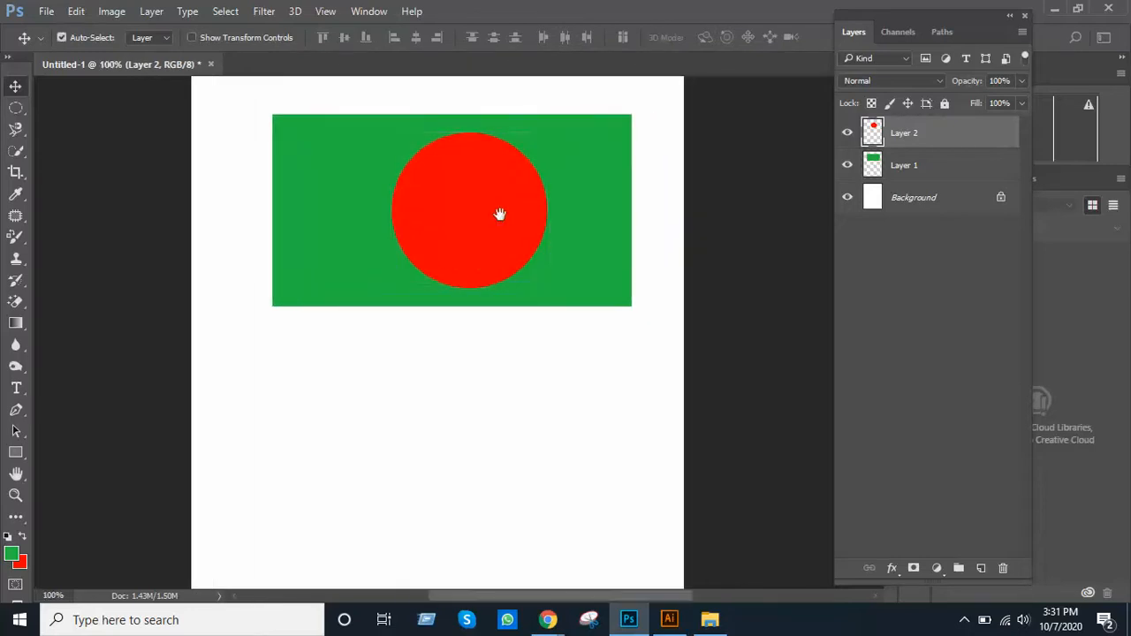
pyautogui.keyDown('ctrl'); pyautogui.click(500, 276); pyautogui.keyUp('ctrl')
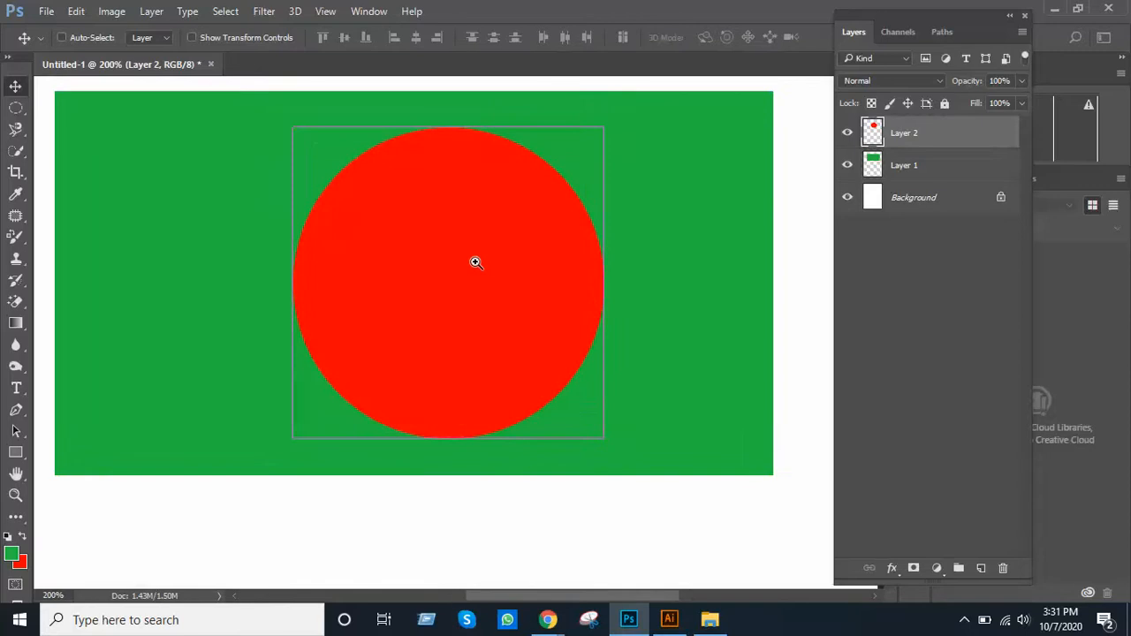
pyautogui.keyDown('ctrl'); pyautogui.keyDown('alt'); pyautogui.click(475, 261); pyautogui.keyUp('alt'); pyautogui.keyUp('ctrl')
pyautogui.moveTo(476, 260)
pyautogui.mouseDown()
pyautogui.moveTo(512, 225)
pyautogui.moveTo(495, 256)
pyautogui.mouseUp()
pyautogui.click(767, 256)
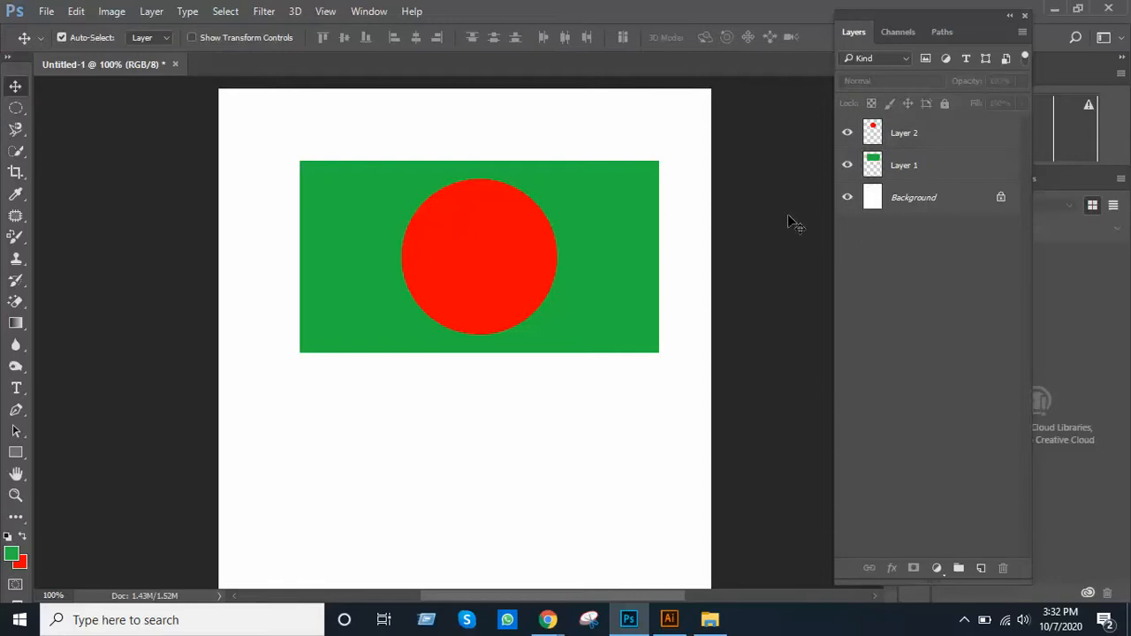
pyautogui.hotkey('ctrl', '-')
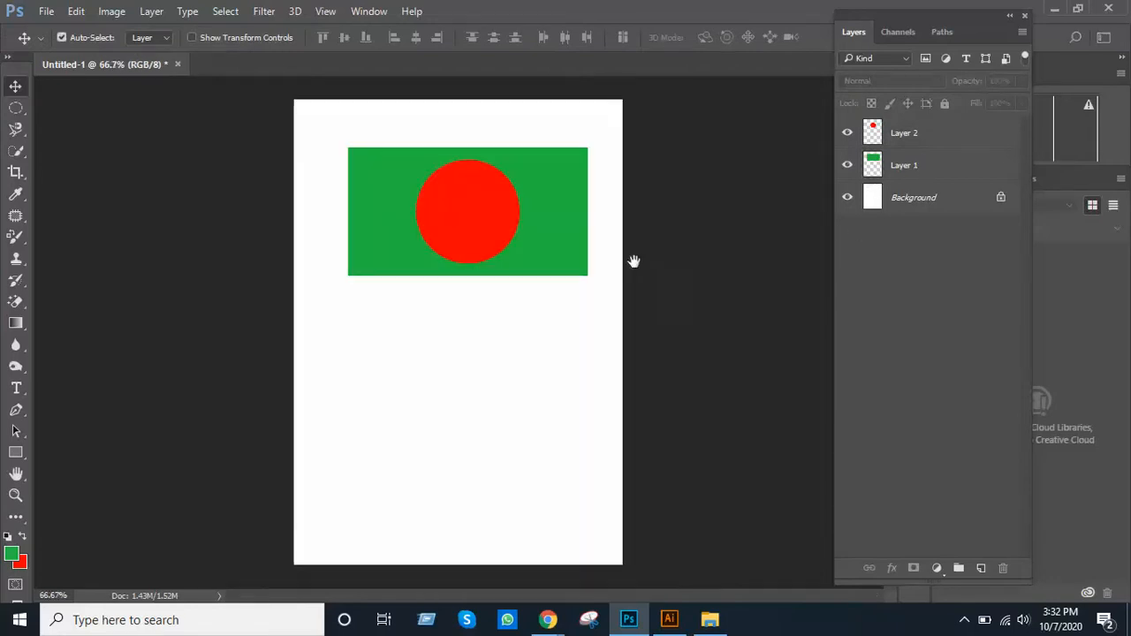
# Switch to the Class 31 folder in File Explorer, display its images as thumbnails, and refresh the folder.
pyautogui.click(710, 622)
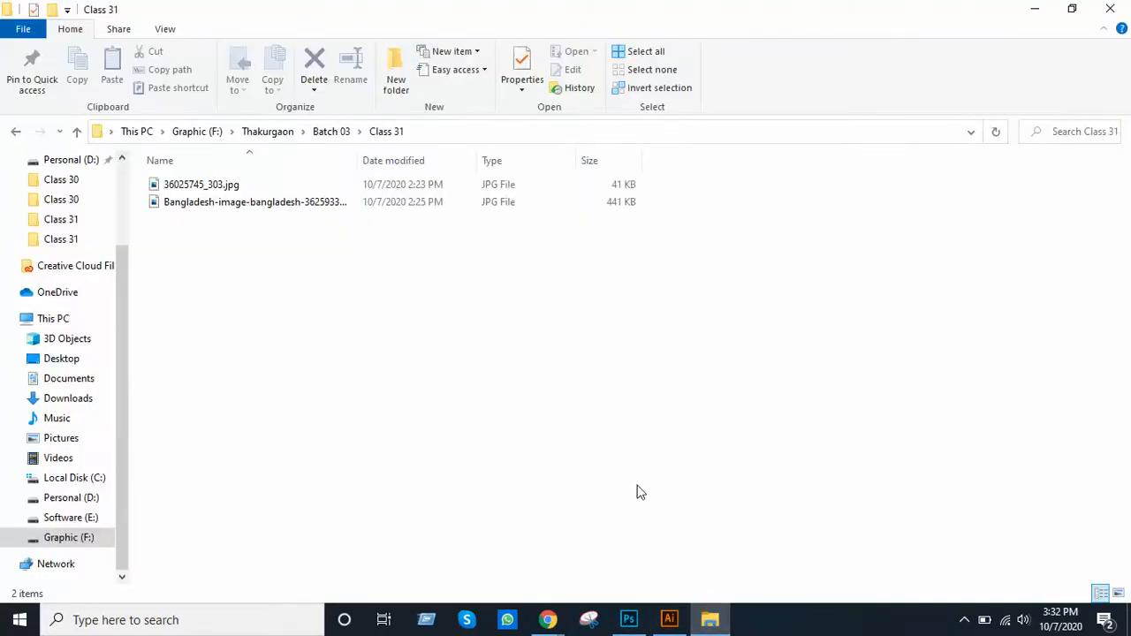
pyautogui.rightClick(424, 362)
pyautogui.moveTo(534, 371)
pyautogui.click(671, 393)
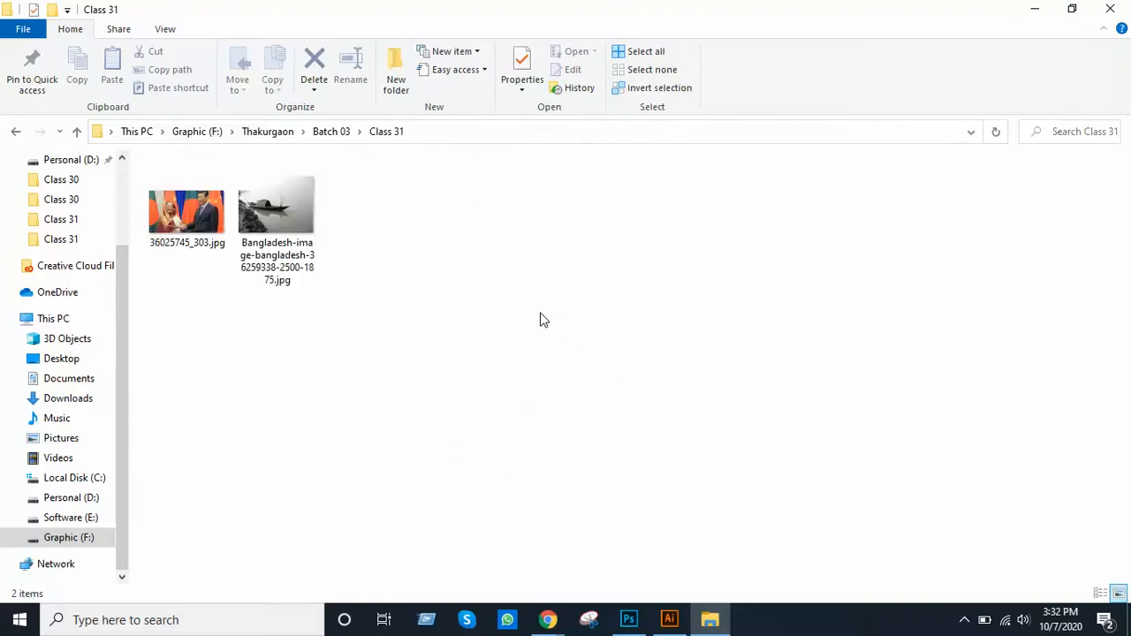
pyautogui.doubleClick(184, 221)
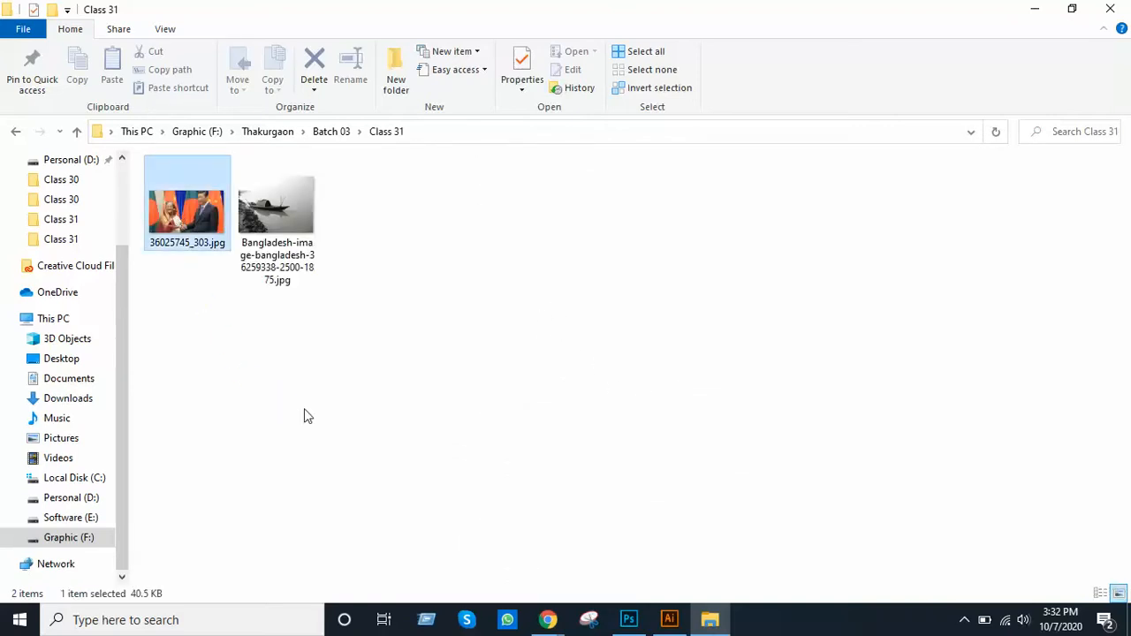
pyautogui.rightClick(456, 300)
pyautogui.click(500, 364)
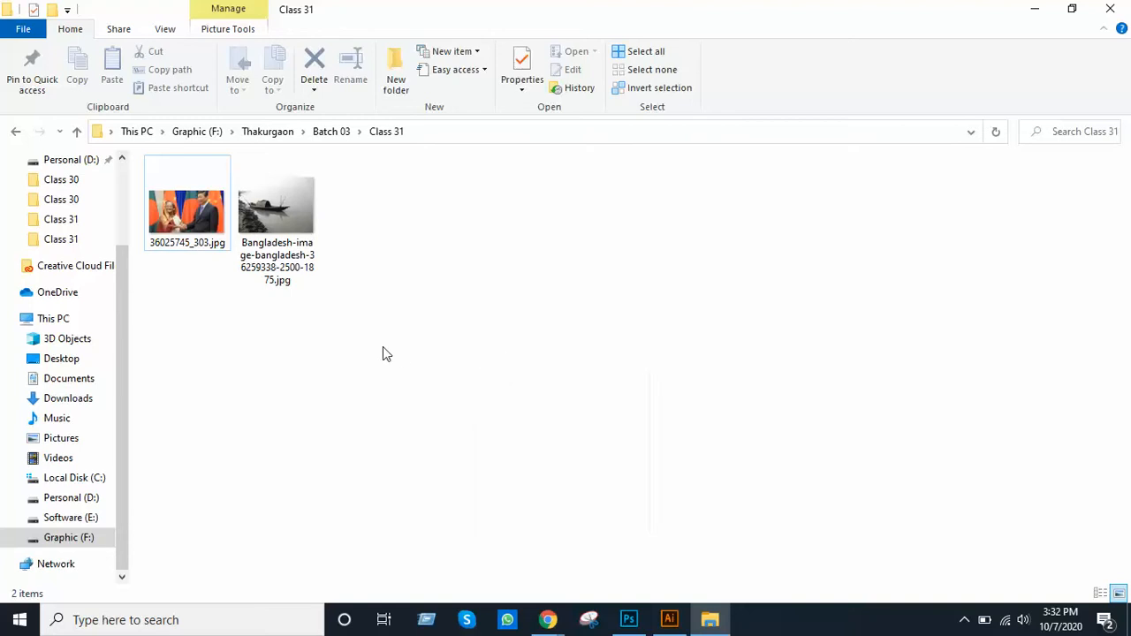
# Place 36025745_303.jpg into the Photoshop document, centered on the page below the flag, and delete the placed image layer.
pyautogui.moveTo(179, 215); pyautogui.dragTo(535, 379)
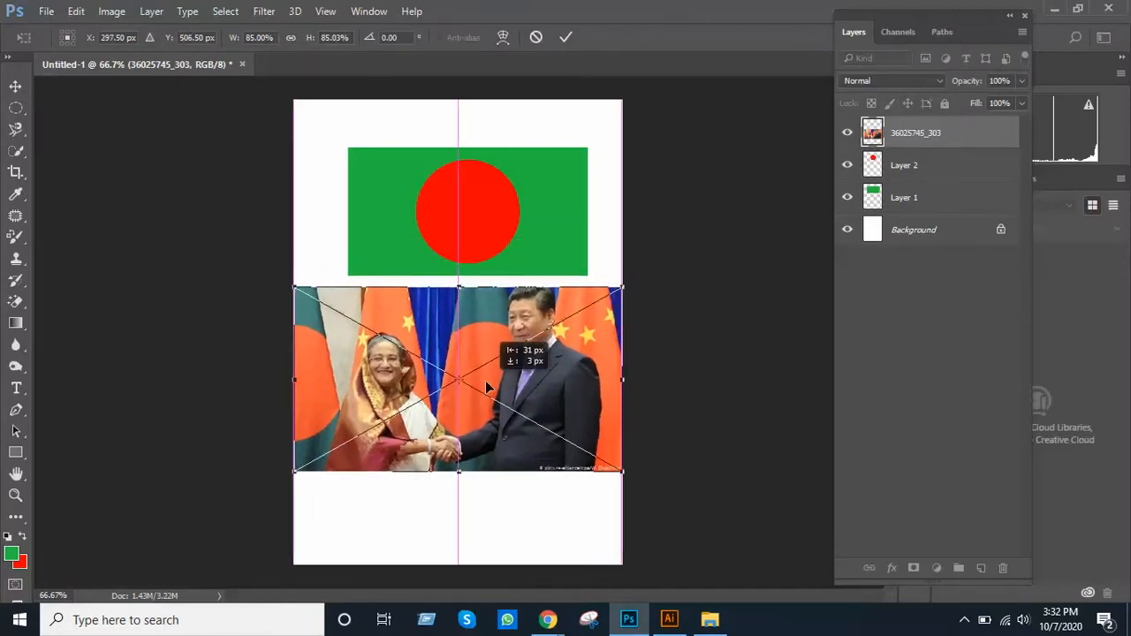
pyautogui.moveTo(486, 387); pyautogui.dragTo(486, 387)
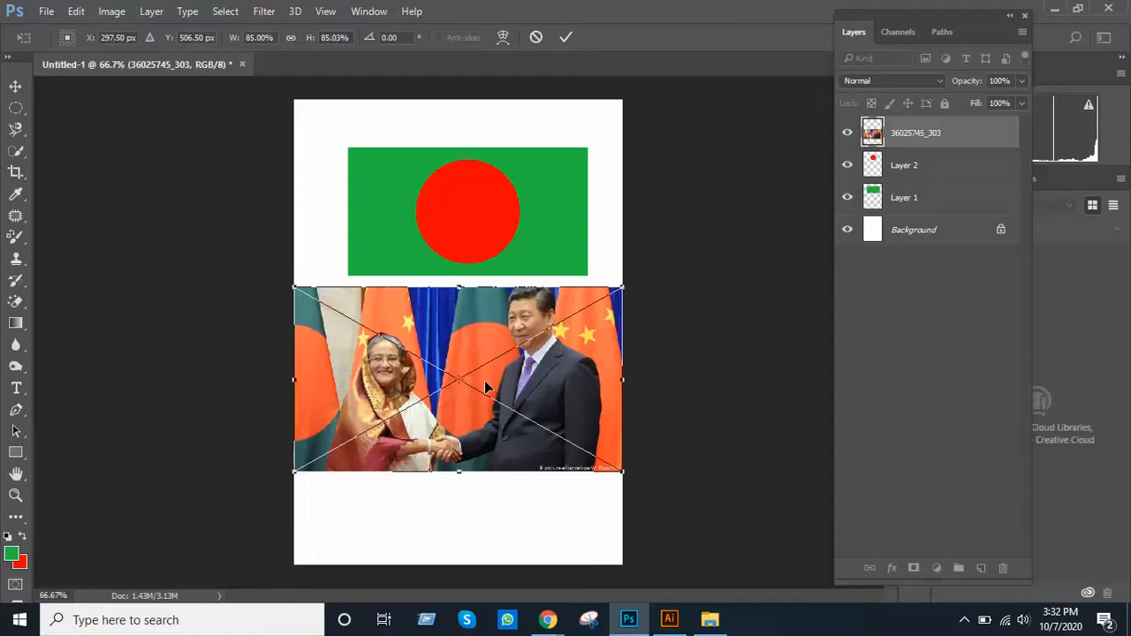
pyautogui.press('Return')
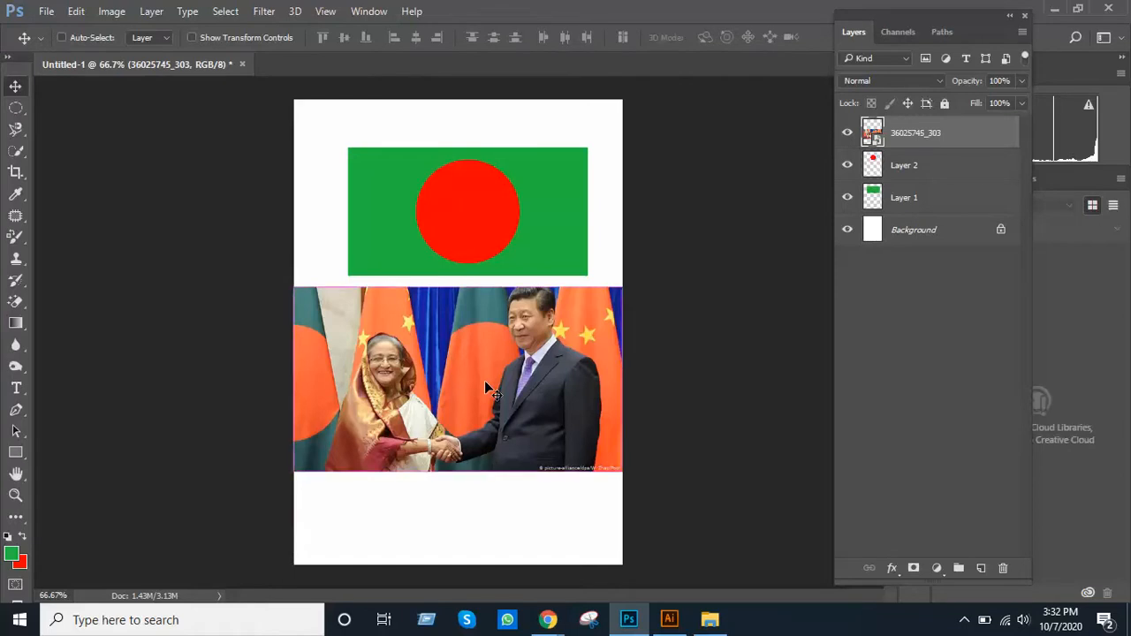
pyautogui.press('Delete')
# Open 36025745_303.jpg from the Class 31 folder as a separate document.
pyautogui.click(45, 11)
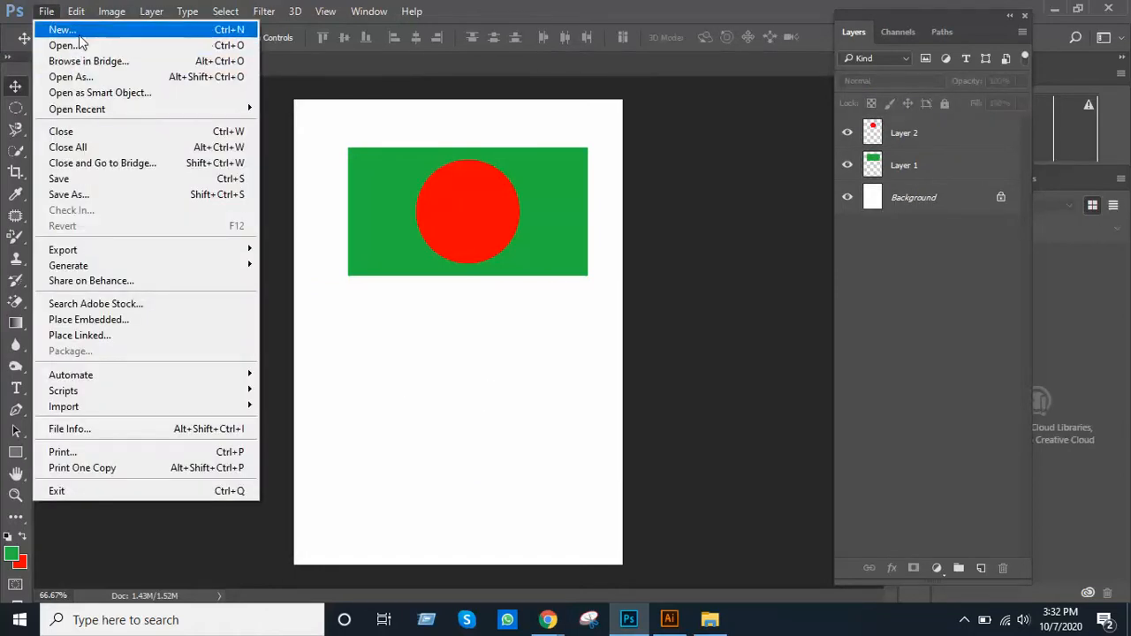
pyautogui.click(294, 84)
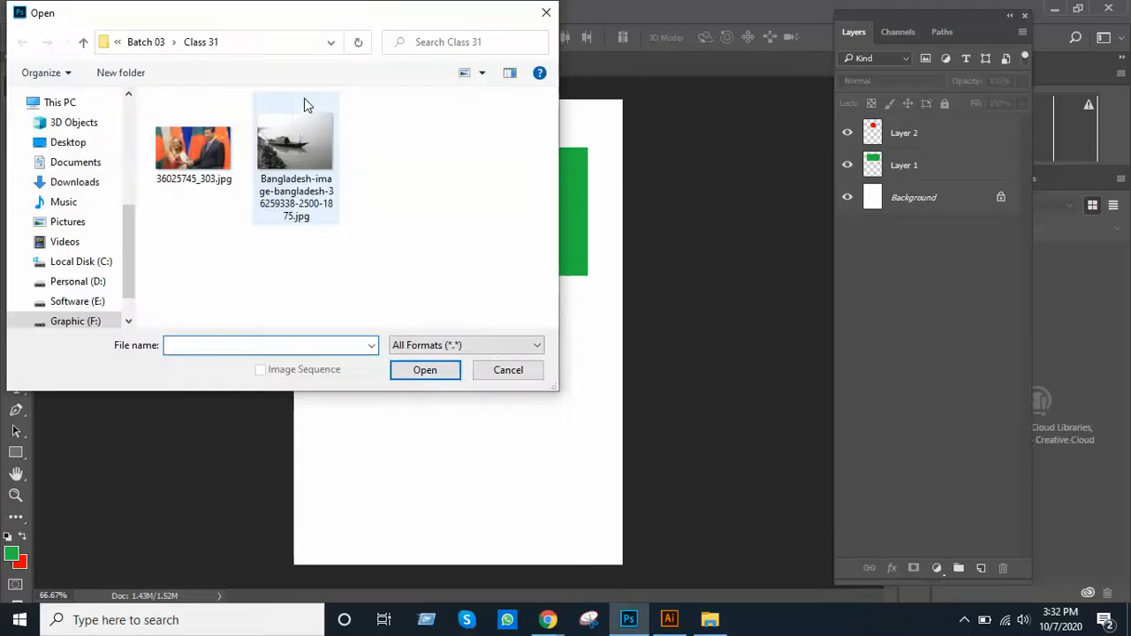
pyautogui.doubleClick(185, 150)
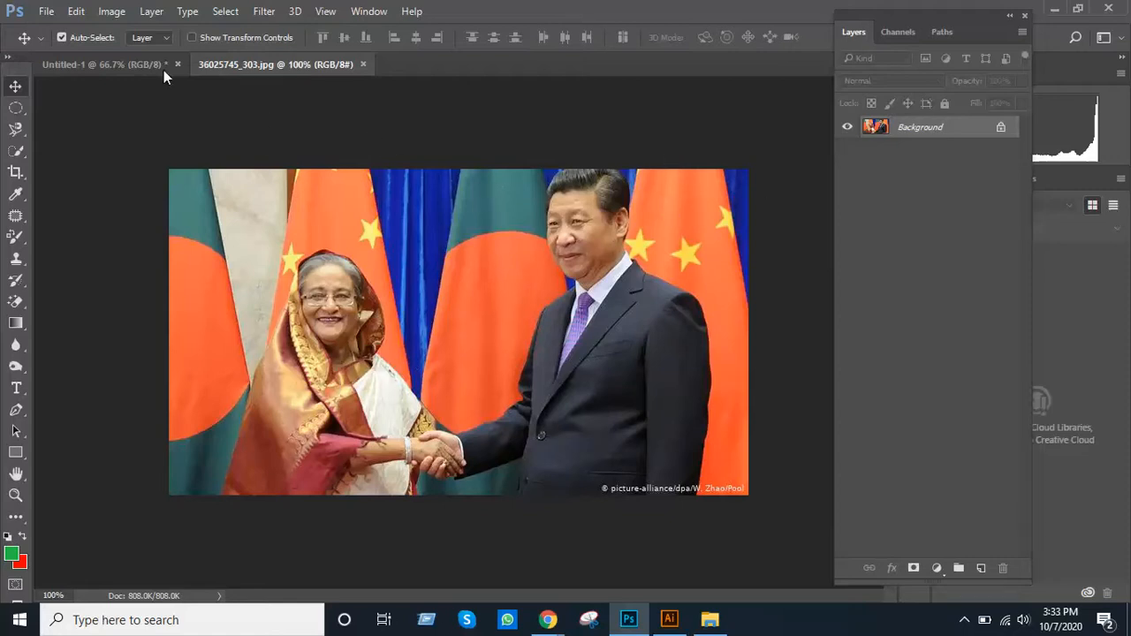
# Close the 36025745_303.jpg photo and reopen it from the Class 31 folder.
pyautogui.click(364, 64)
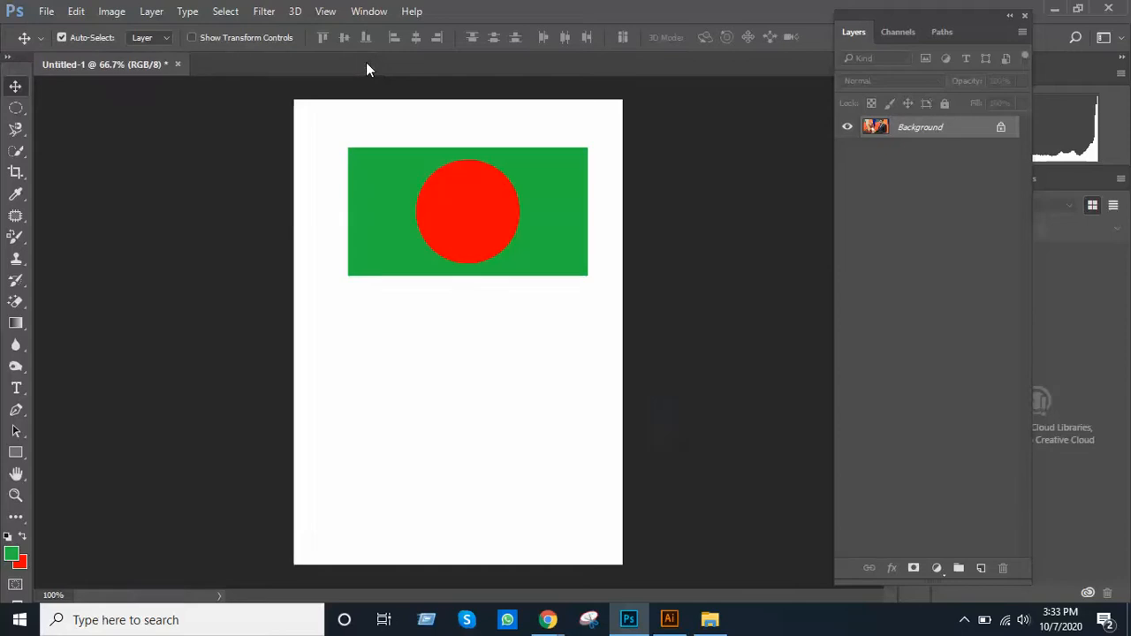
pyautogui.click(47, 12)
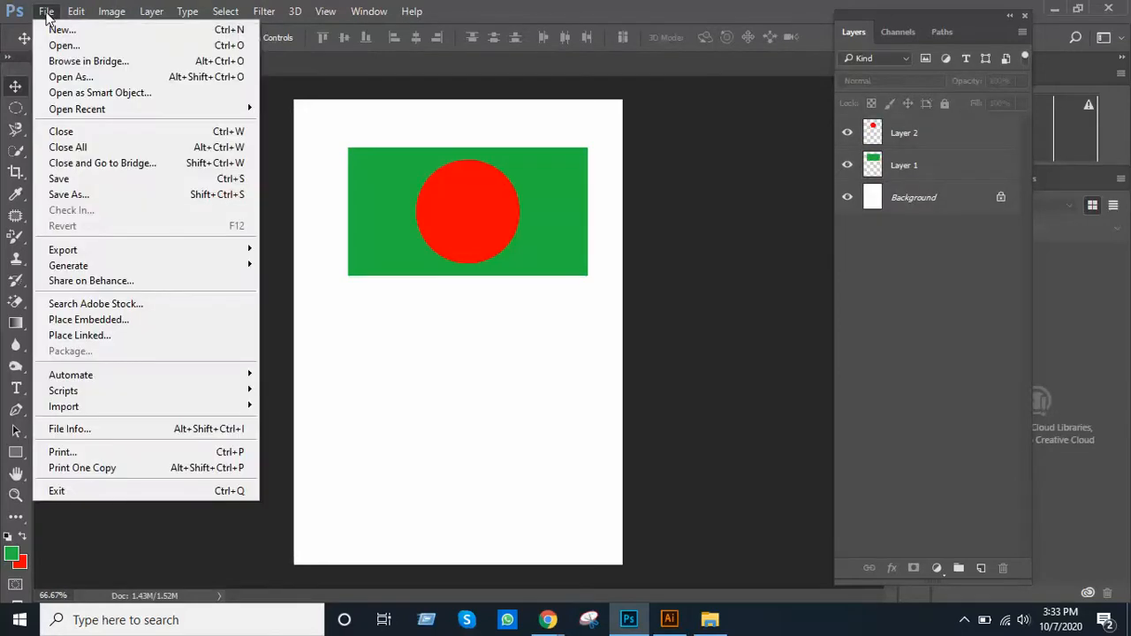
pyautogui.click(69, 48)
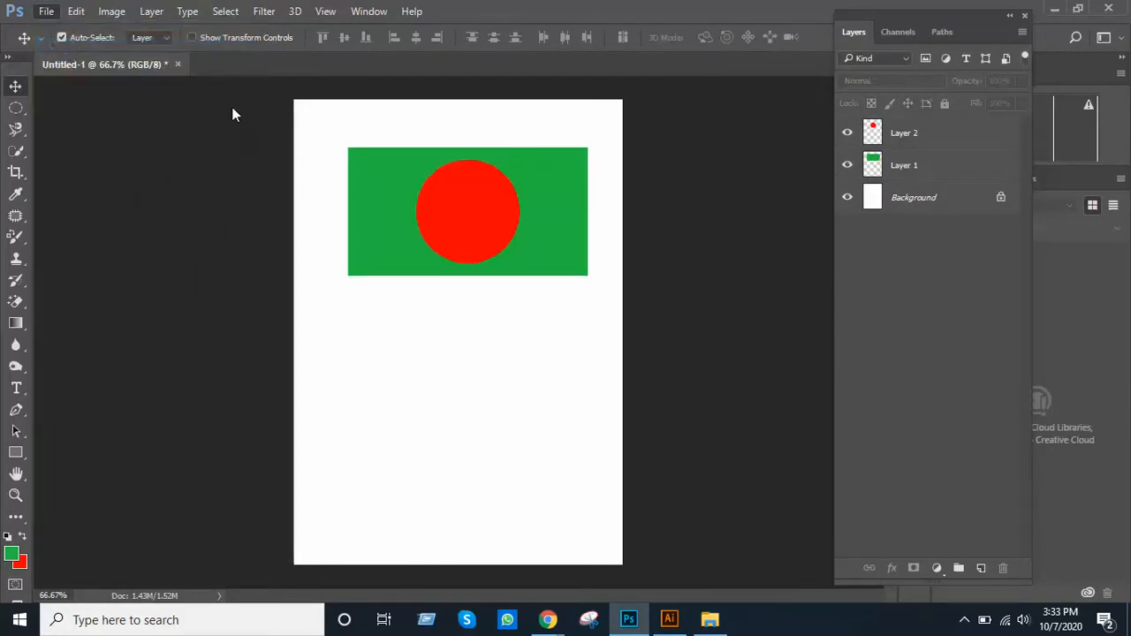
pyautogui.click(201, 164)
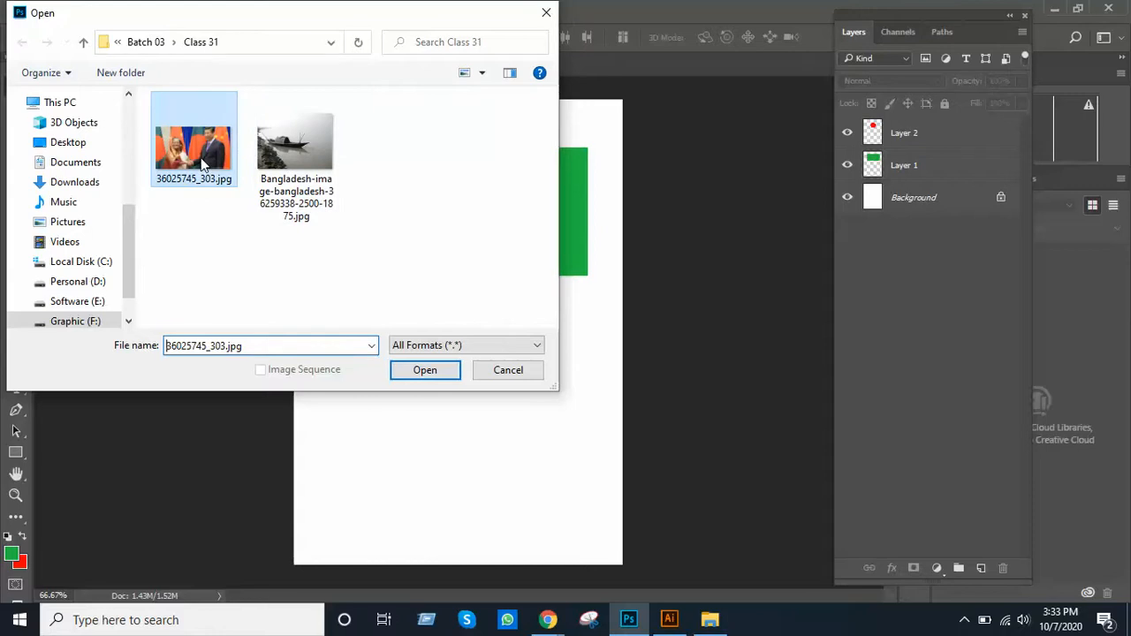
pyautogui.click(426, 375)
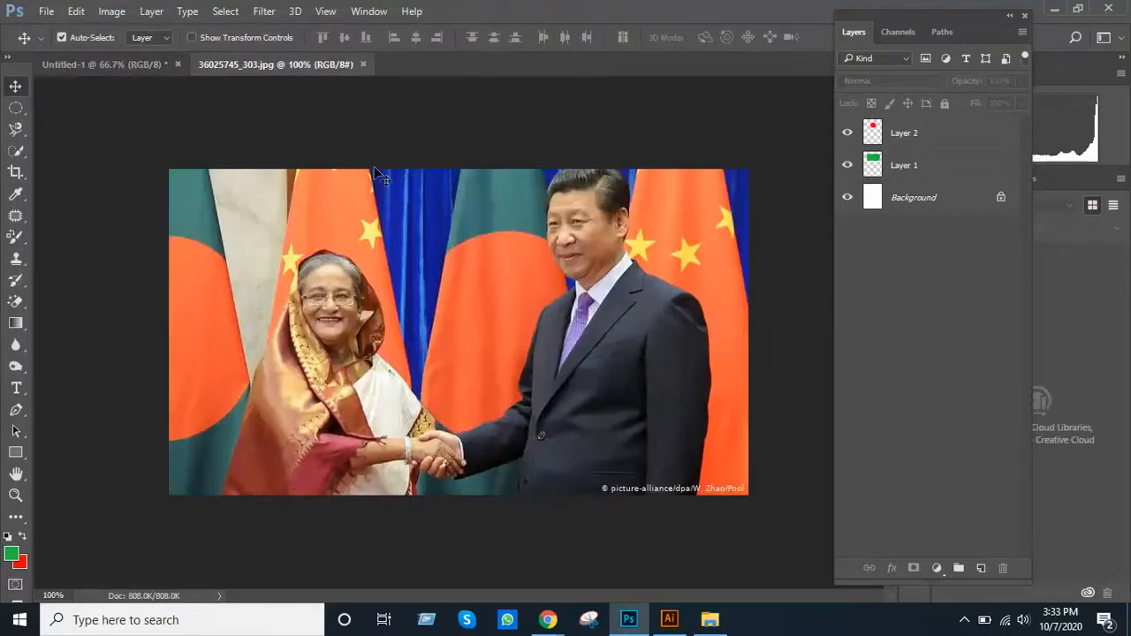
# Try to move the photo's locked Background layer towards the Untitled-1 document, cancelling the conversion to a normal layer.
pyautogui.click(165, 64)
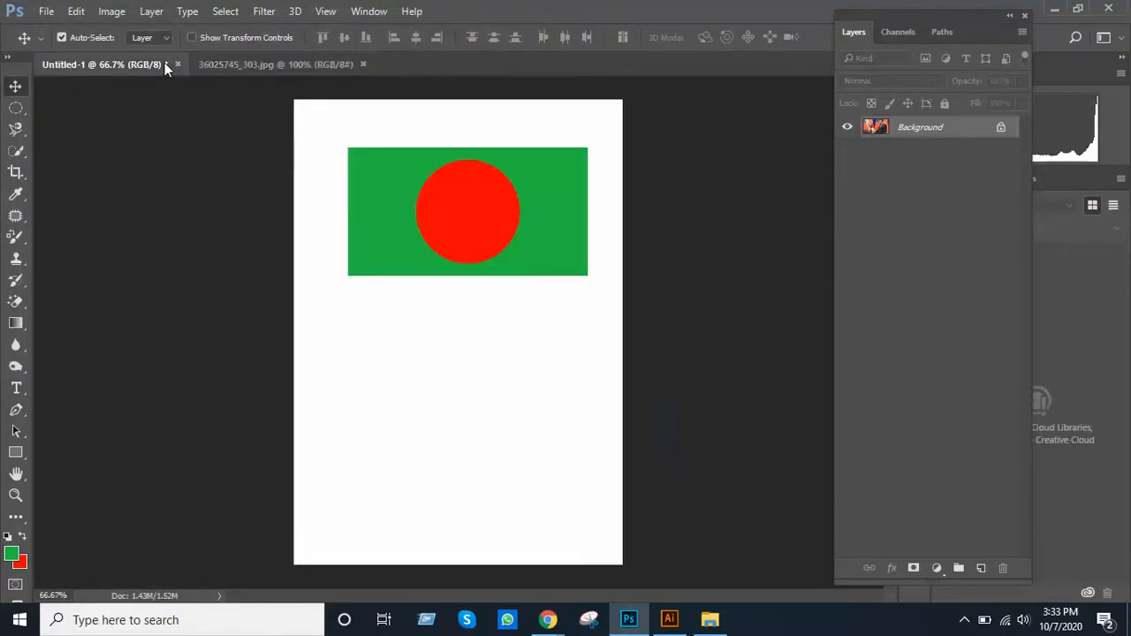
pyautogui.click(251, 66)
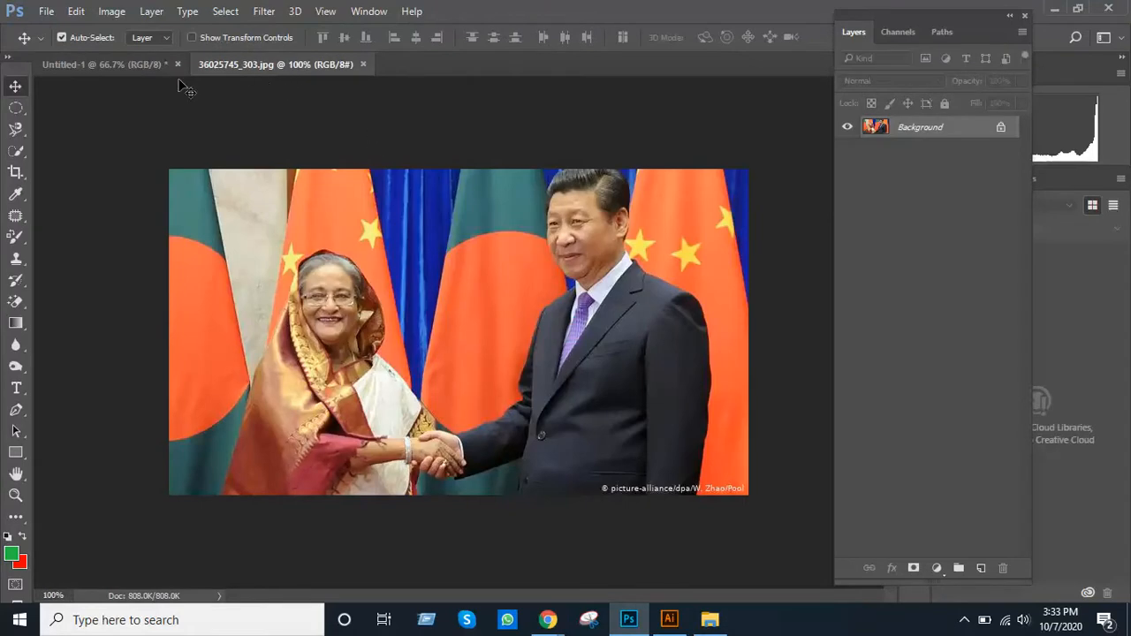
pyautogui.click(139, 61)
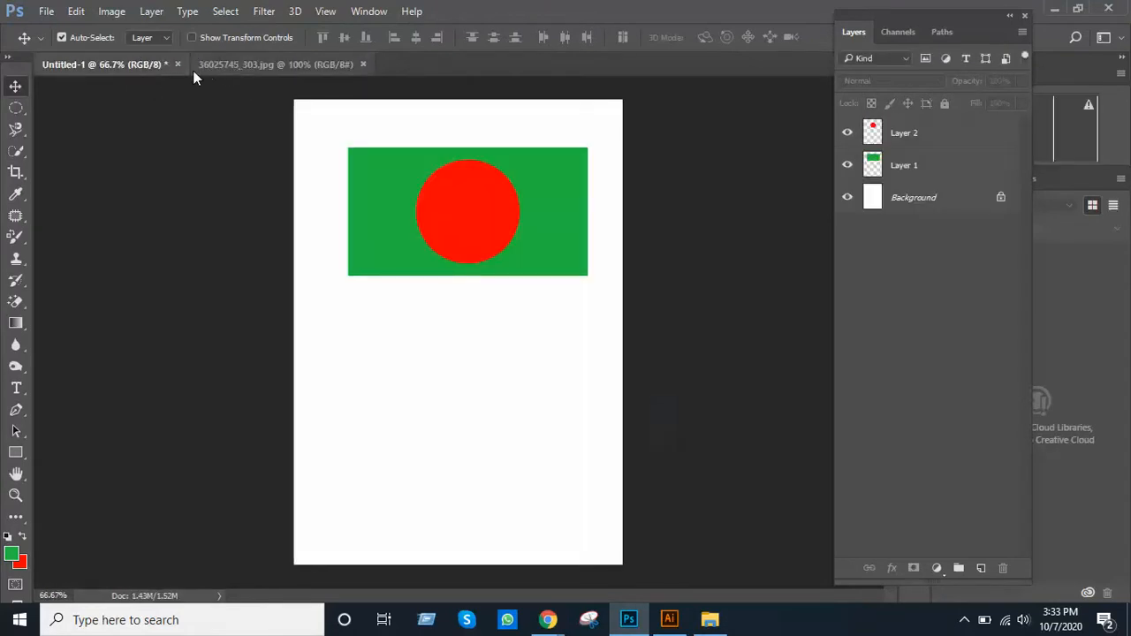
pyautogui.click(247, 66)
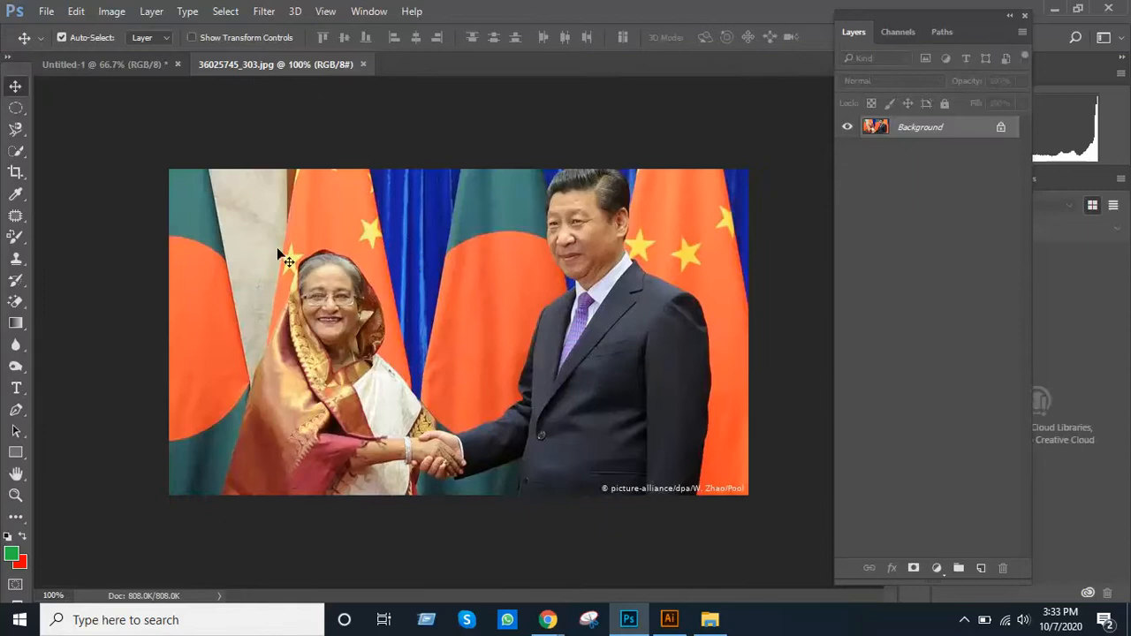
pyautogui.moveTo(445, 313); pyautogui.dragTo(376, 267)
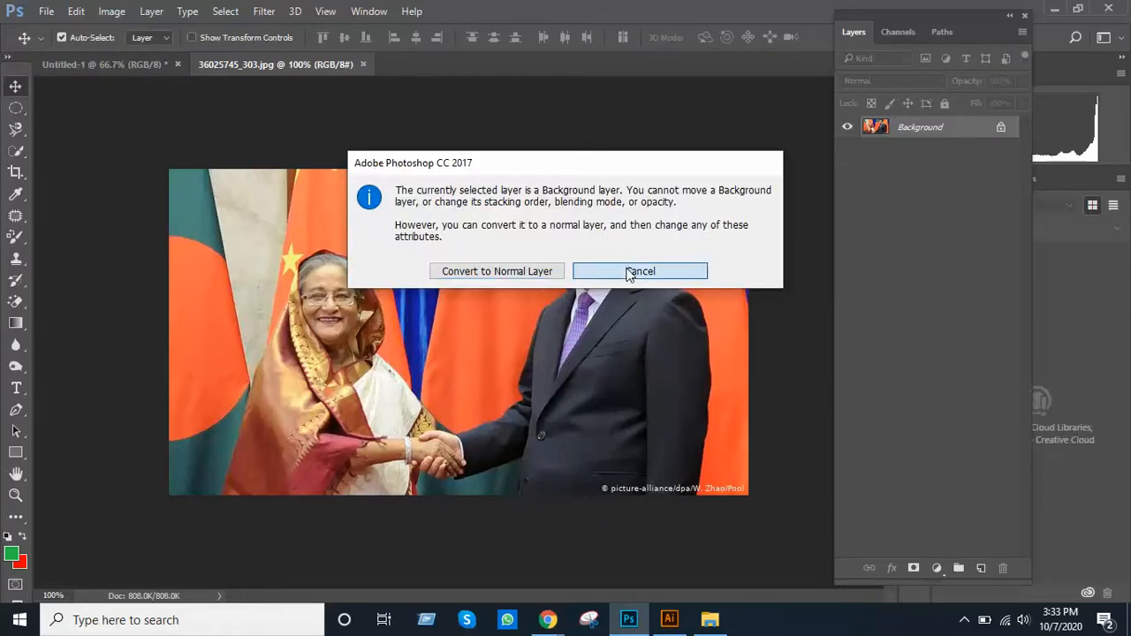
pyautogui.click(629, 274)
pyautogui.click(125, 69)
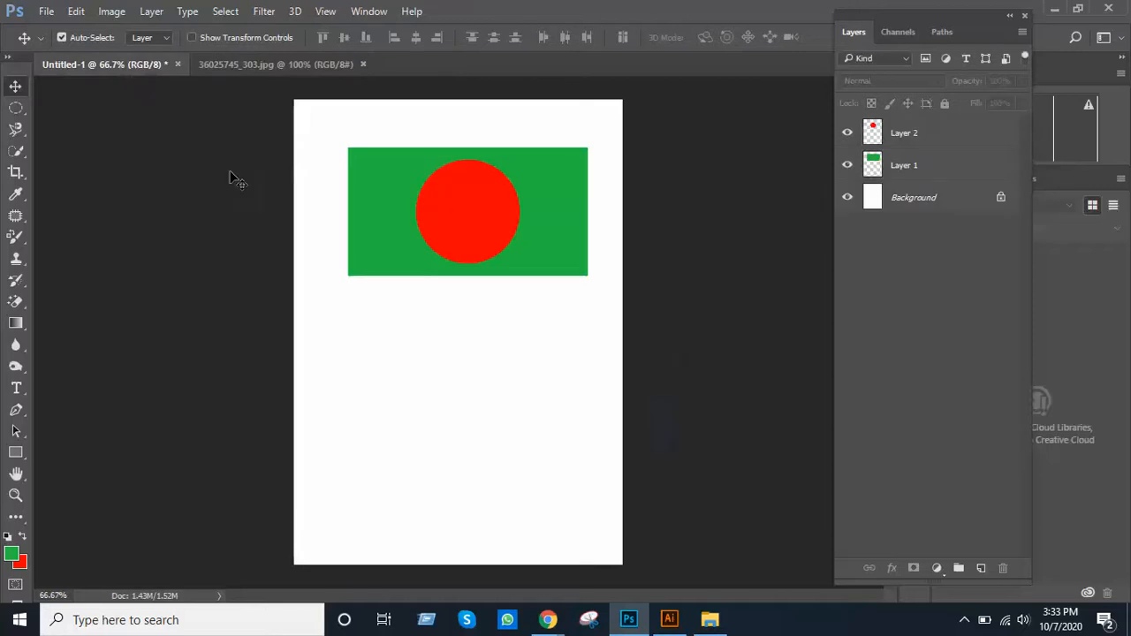
pyautogui.click(293, 63)
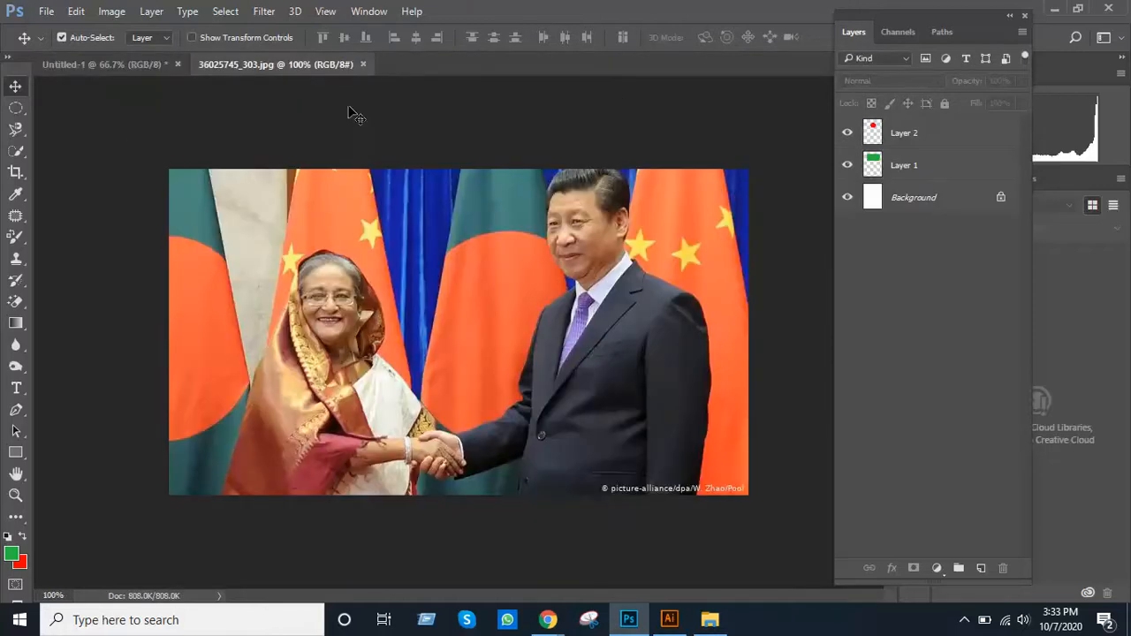
pyautogui.moveTo(309, 270); pyautogui.dragTo(192, 172)
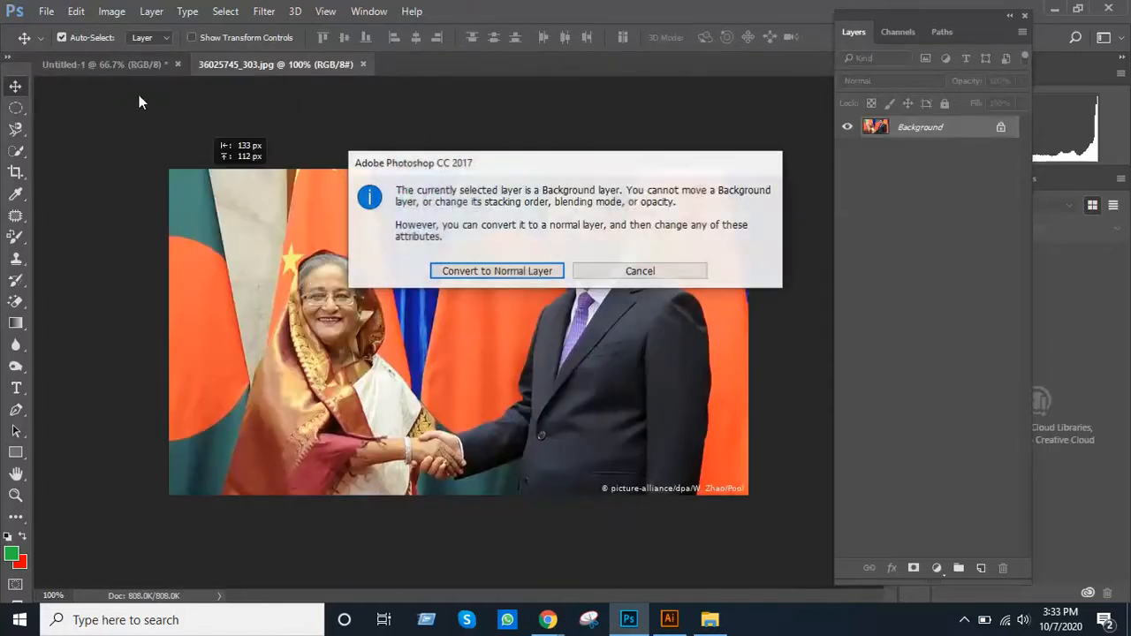
pyautogui.click(682, 273)
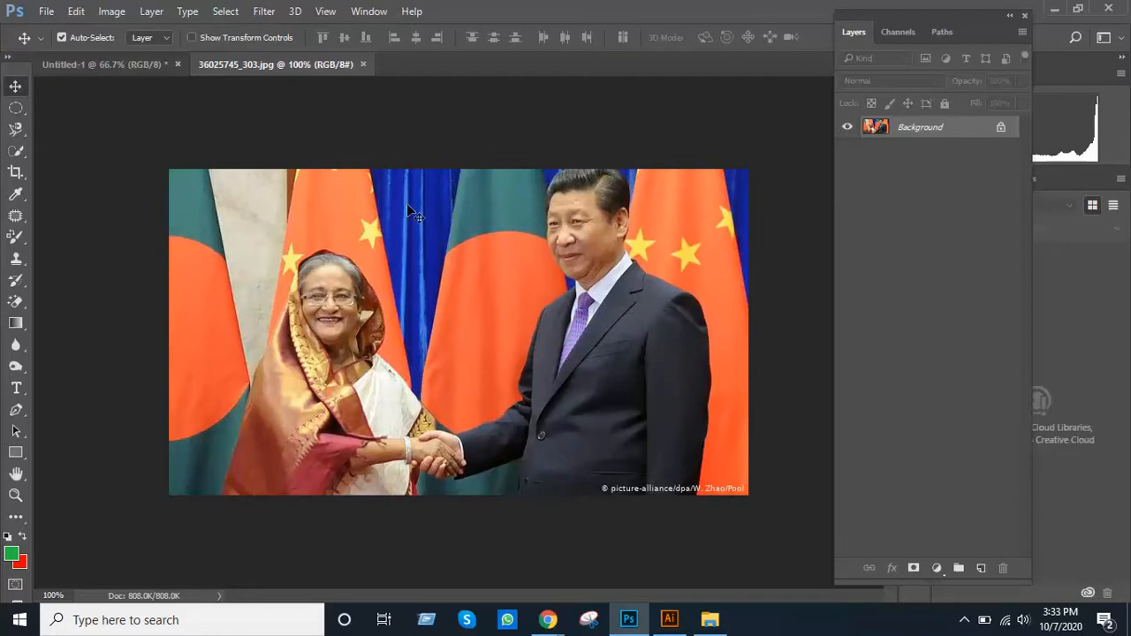
# Unlock the photo's Background layer and move the photo into Untitled-1, placing it below the green and red flag.
pyautogui.click(1002, 129)
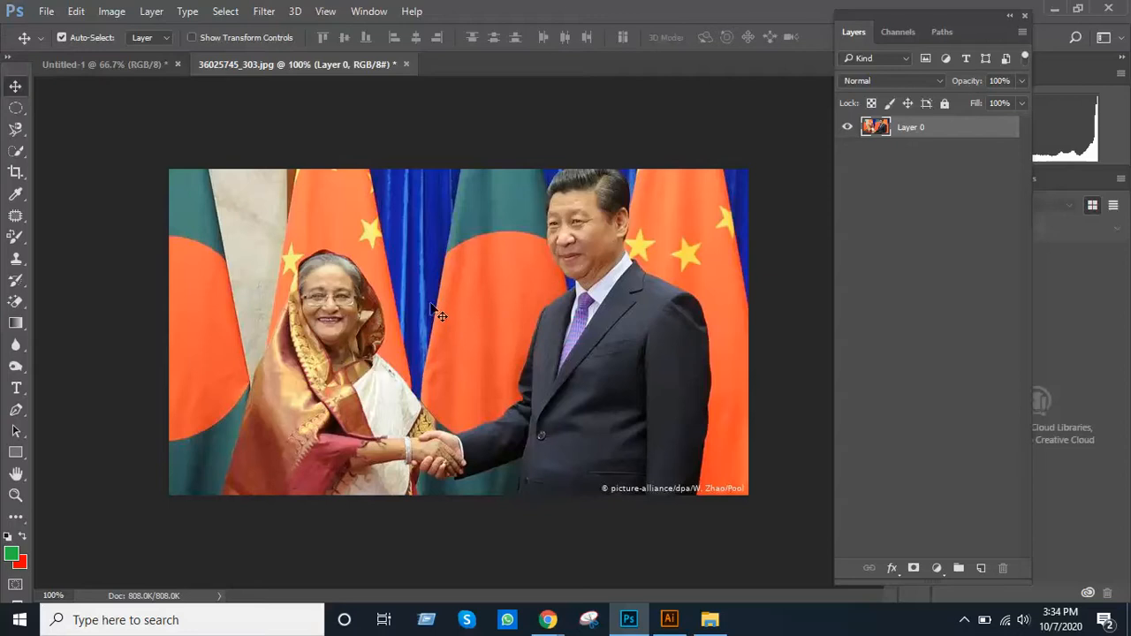
pyautogui.moveTo(436, 331); pyautogui.dragTo(525, 379)
pyautogui.moveTo(485, 318)
pyautogui.mouseDown()
pyautogui.moveTo(509, 324)
pyautogui.moveTo(495, 320)
pyautogui.mouseUp()
pyautogui.moveTo(468, 378)
pyautogui.mouseDown()
pyautogui.moveTo(452, 385)
pyautogui.moveTo(528, 383)
pyautogui.moveTo(483, 386)
pyautogui.mouseUp()
# Start a Free Transform on the photo layer in Untitled-1.
pyautogui.press('ctrl')
pyautogui.hotkey('ctrl', 't')
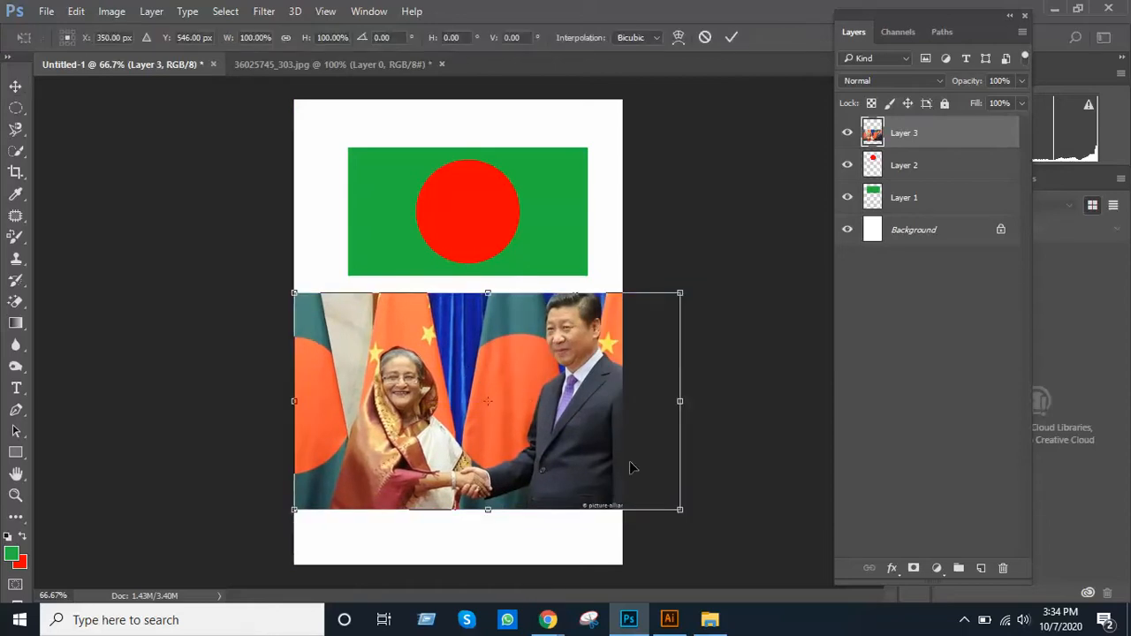
pyautogui.keyDown('ctrl'); pyautogui.click(575, 410); pyautogui.keyUp('ctrl')
pyautogui.keyDown('ctrl'); pyautogui.click(458, 233); pyautogui.keyUp('ctrl')
pyautogui.moveTo(487, 321); pyautogui.dragTo(432, 229)
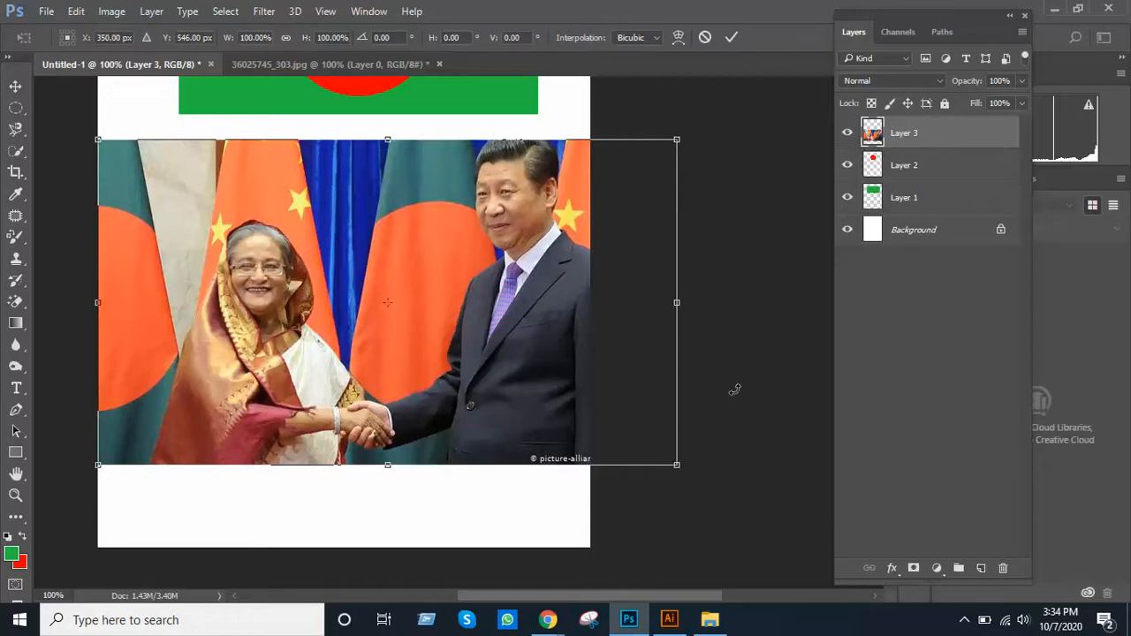
# Switch to Illustrator, enlarge the pink rectangle until it overlaps the artboard, and return to Photoshop.
pyautogui.click(669, 620)
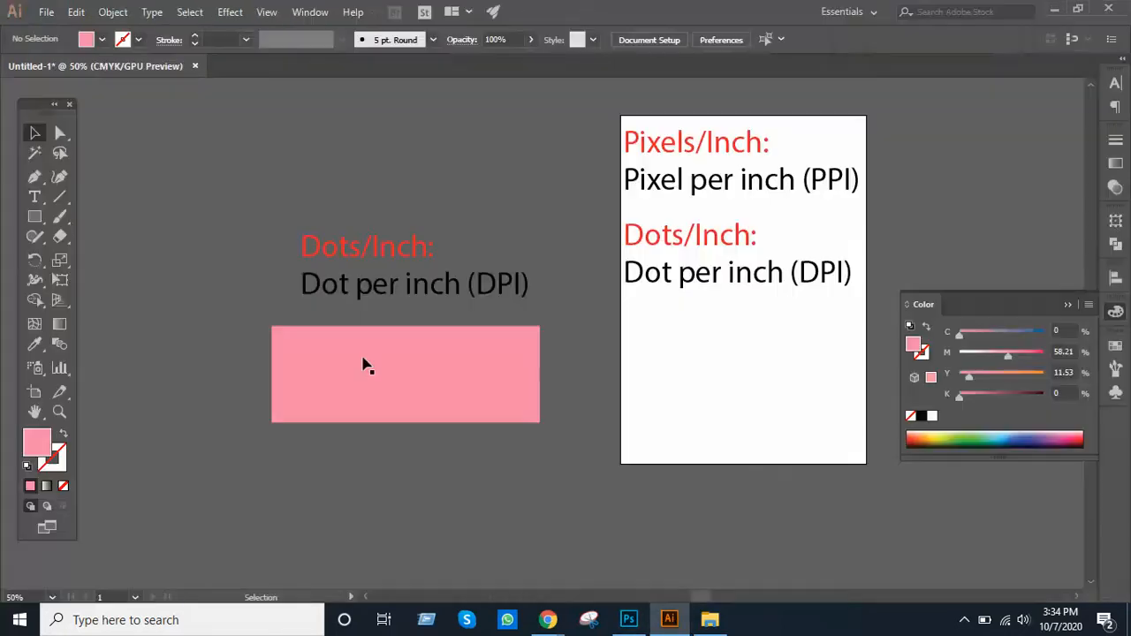
pyautogui.click(35, 135)
pyautogui.click(439, 379)
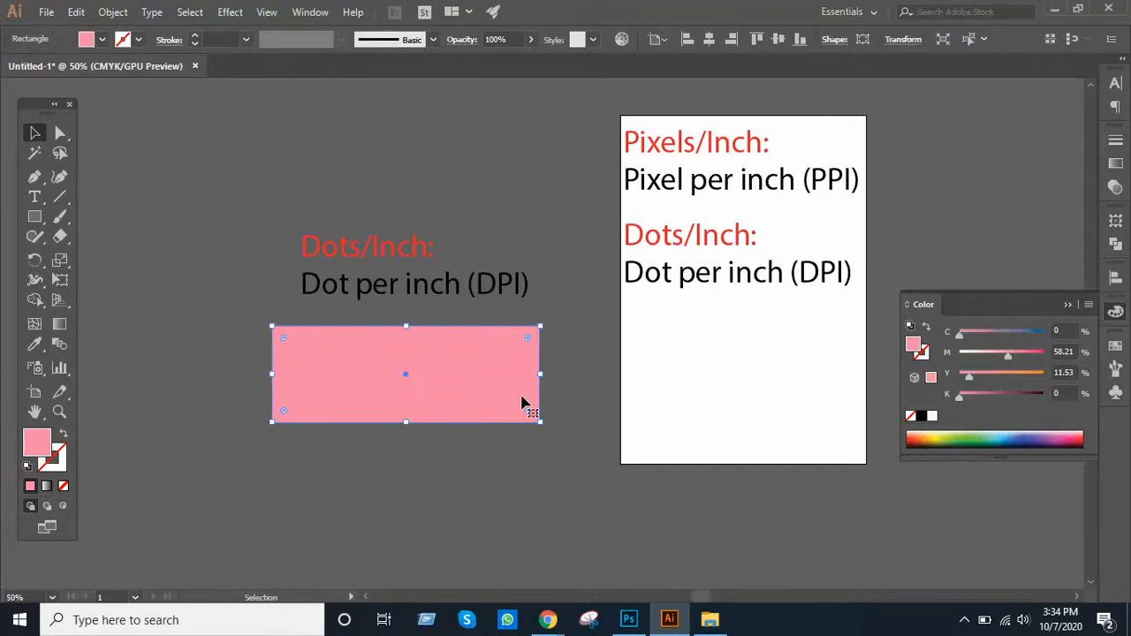
pyautogui.moveTo(539, 422); pyautogui.dragTo(655, 463)
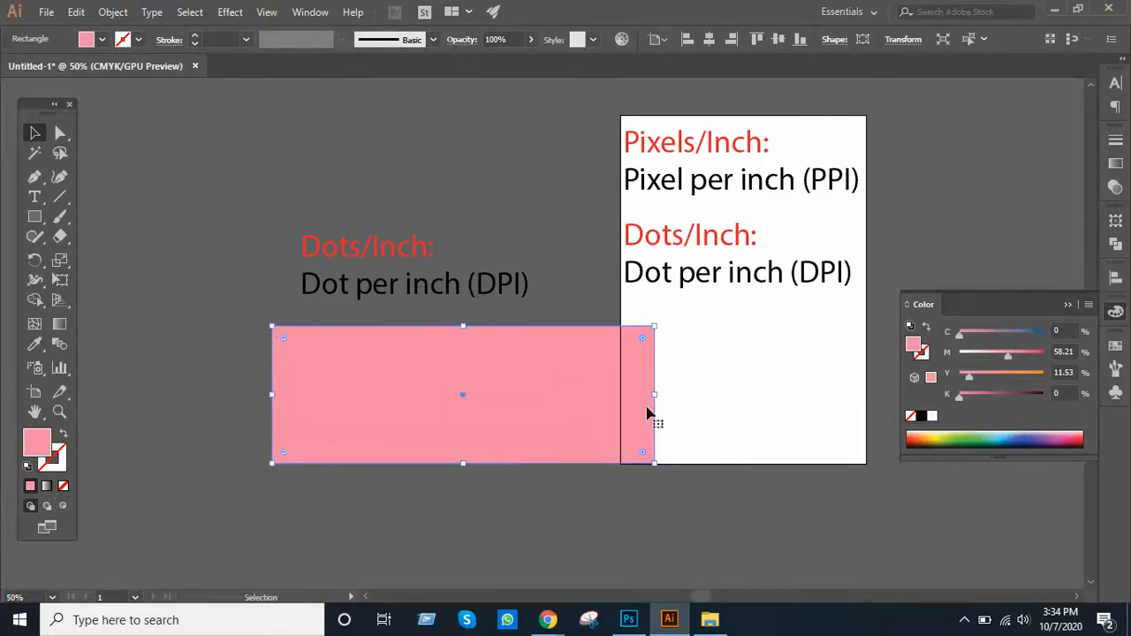
pyautogui.hotkey('alt', 'Tab')
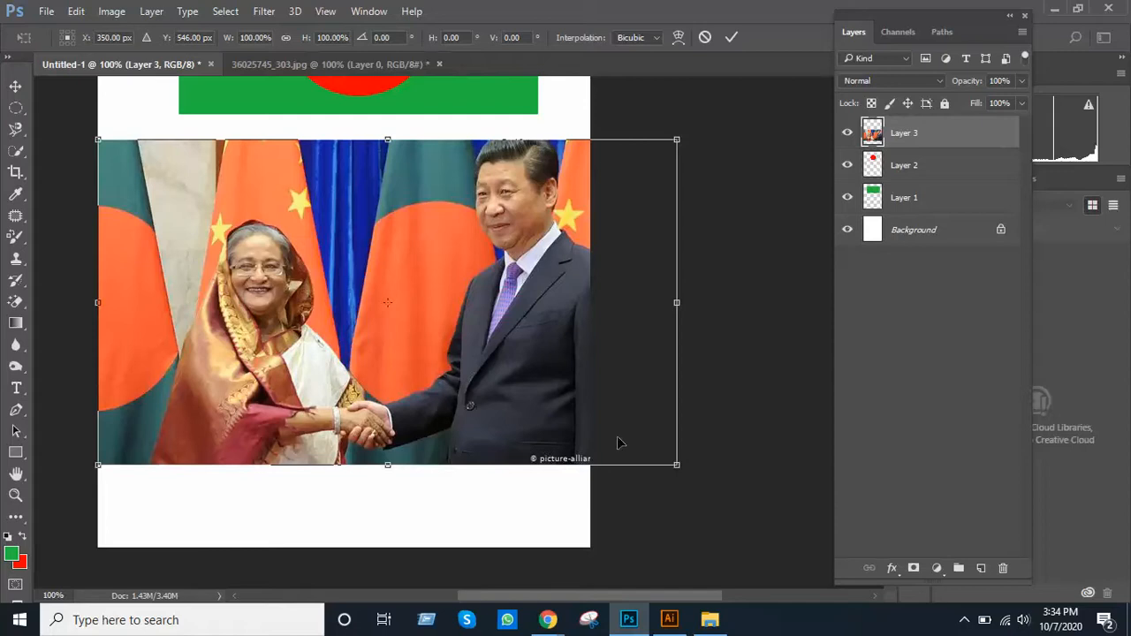
# Scale the photo proportionally to about 85% so it fits the page width, and apply the transform.
pyautogui.moveTo(440, 349); pyautogui.dragTo(476, 362)
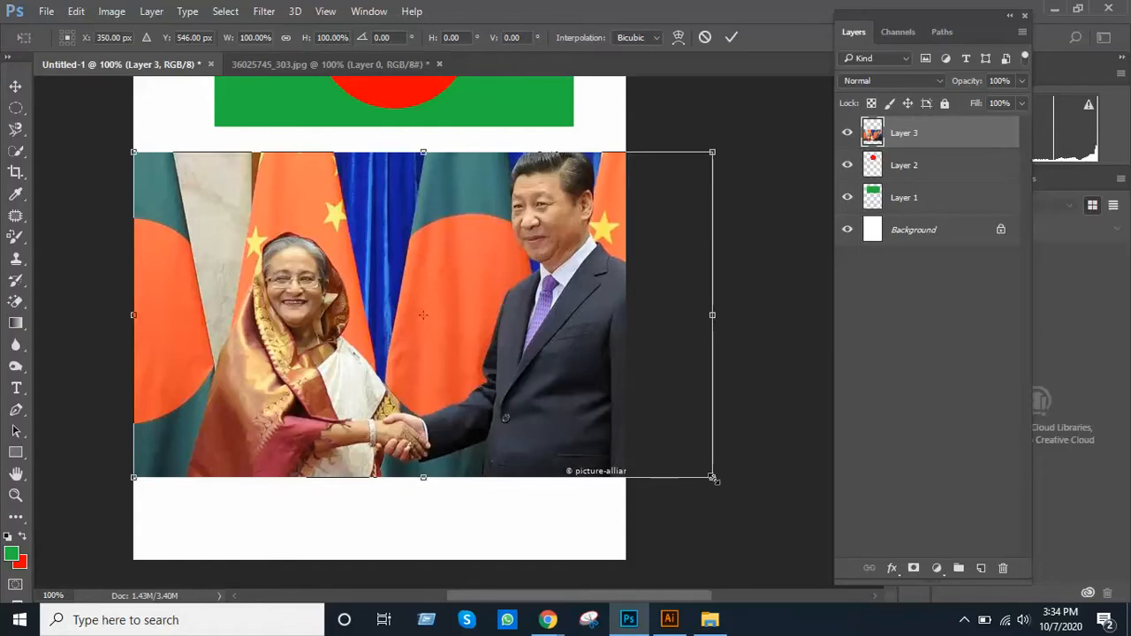
pyautogui.moveTo(714, 478); pyautogui.dragTo(640, 406)
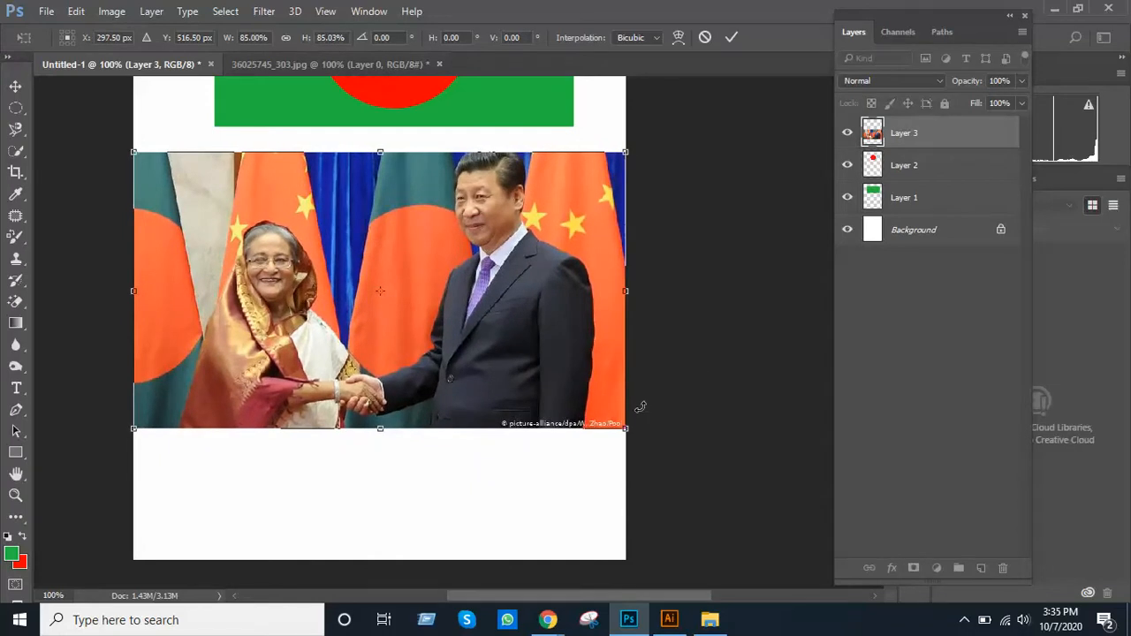
pyautogui.press('Return')
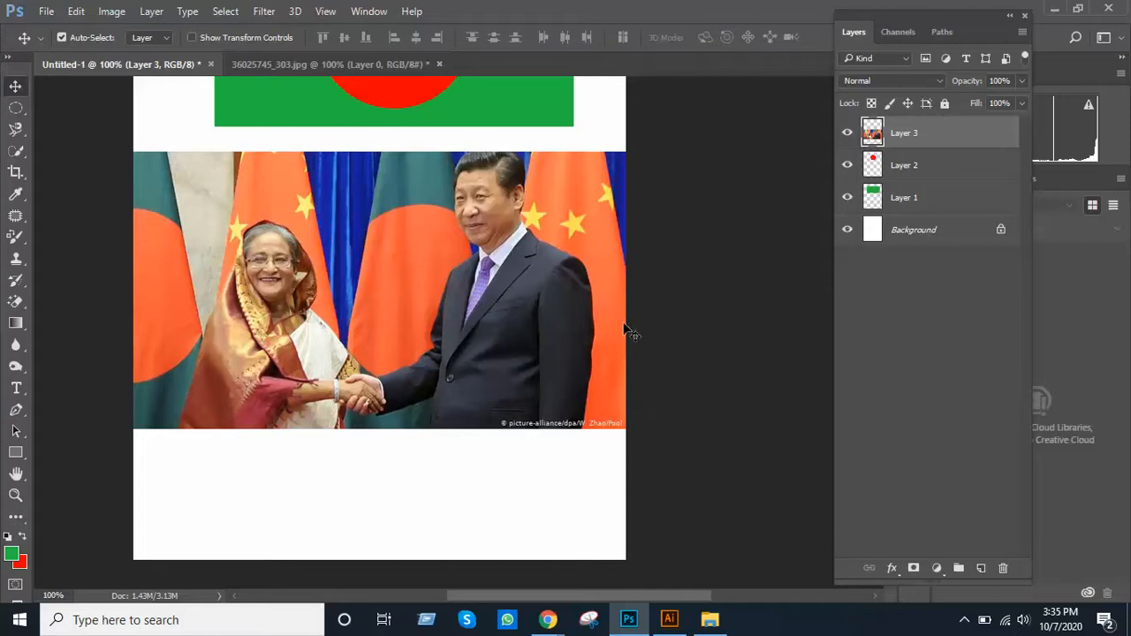
# Move the red circle down to the green rectangle's lower edge and deselect all layers.
pyautogui.keyDown('ctrl'); pyautogui.keyDown('alt'); pyautogui.click(483, 248); pyautogui.keyUp('alt'); pyautogui.keyUp('ctrl')
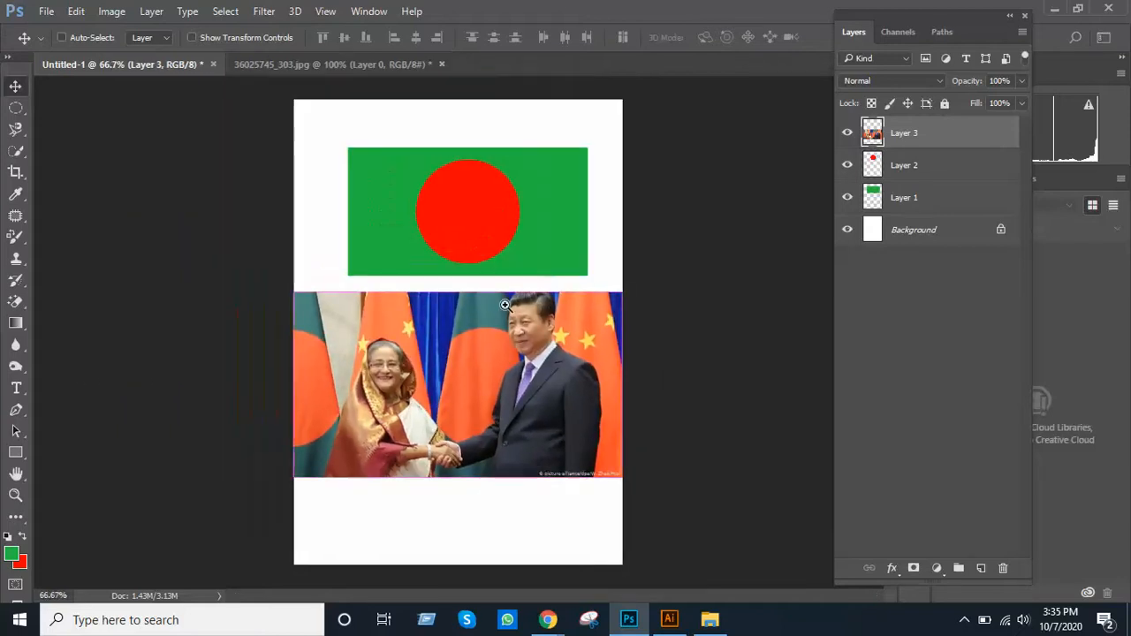
pyautogui.keyDown('ctrl'); pyautogui.click(506, 307); pyautogui.keyUp('ctrl')
pyautogui.moveTo(516, 340)
pyautogui.mouseDown()
pyautogui.moveTo(519, 382)
pyautogui.moveTo(509, 344)
pyautogui.mouseUp()
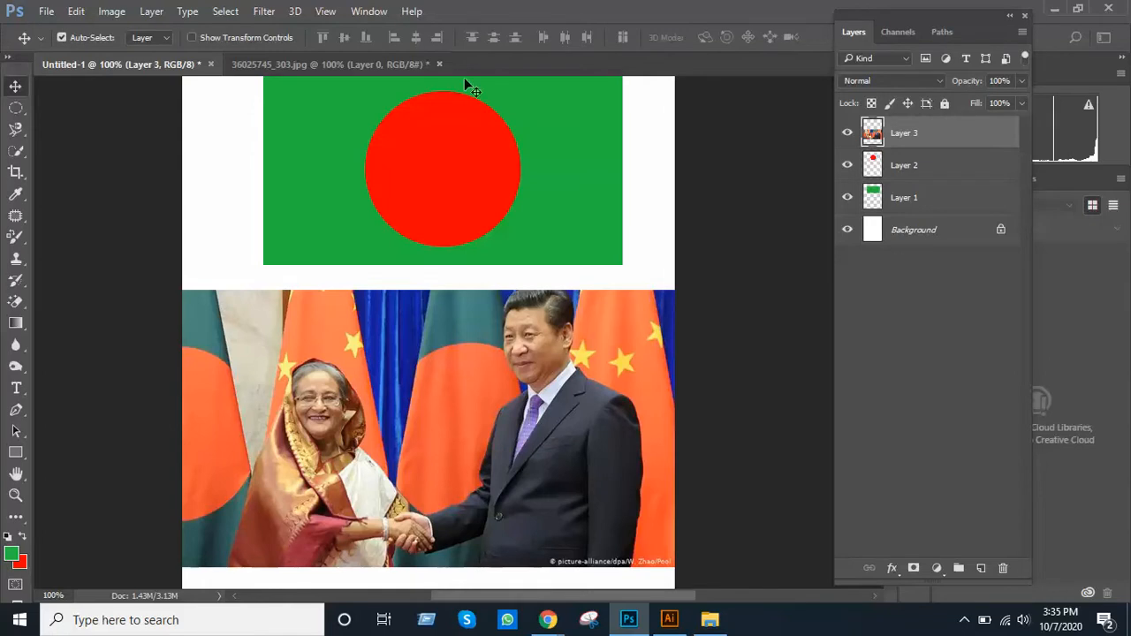
pyautogui.hotkey('ctrl', '-')
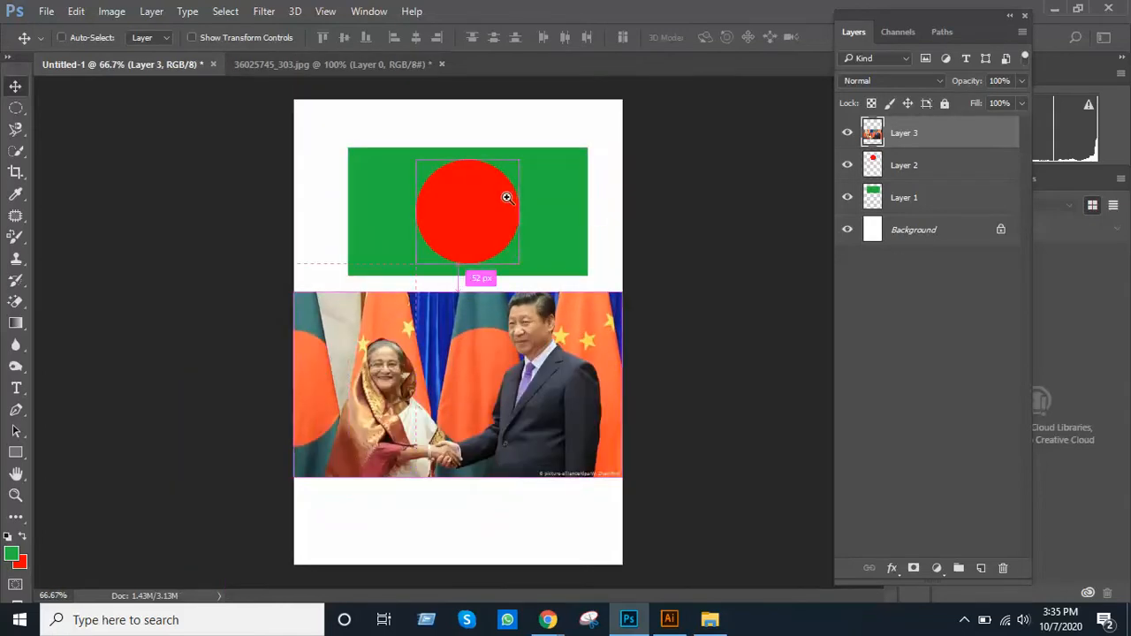
pyautogui.hotkey('ctrl', '+')
pyautogui.moveTo(483, 345); pyautogui.dragTo(515, 371)
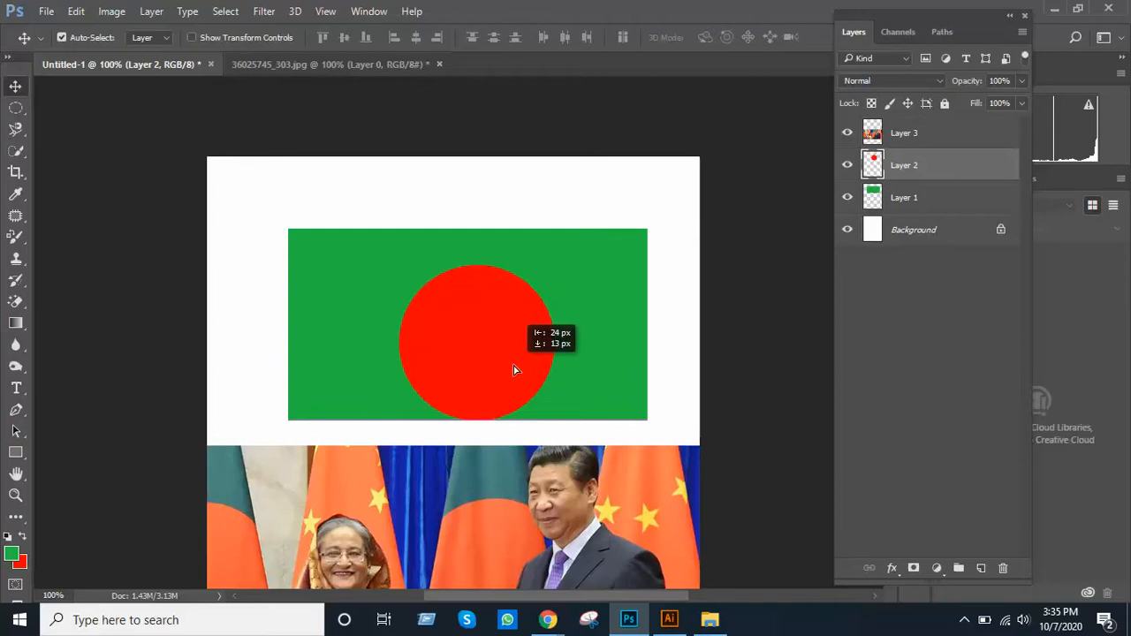
pyautogui.click(586, 343)
pyautogui.click(862, 314)
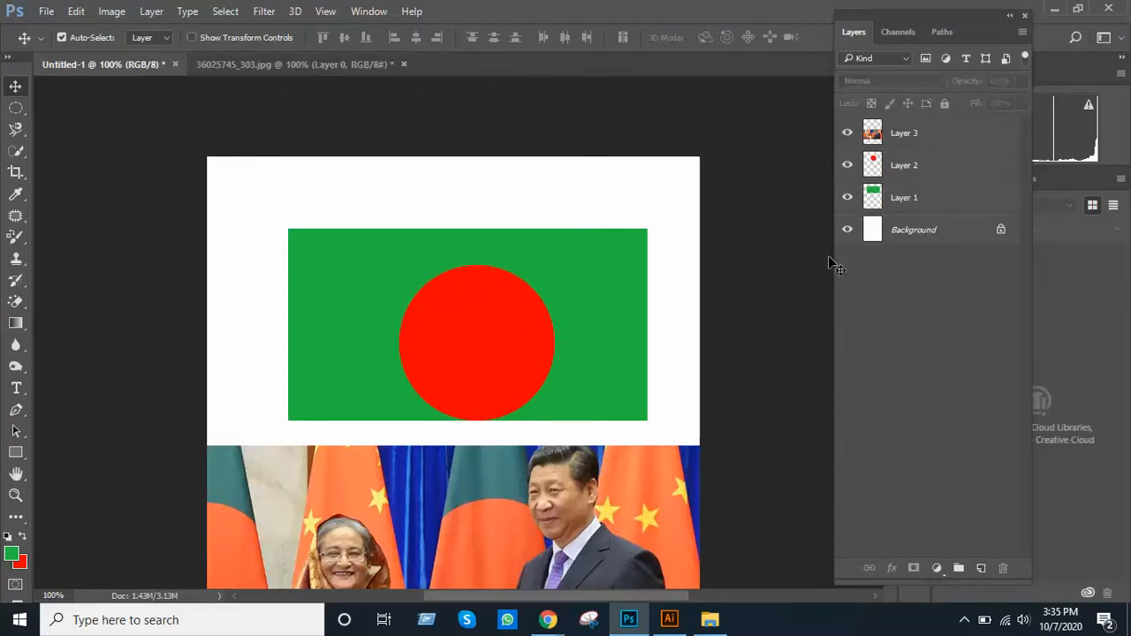
# Move the photo's Layer 3 directly below Layer 1 in the stacking order and undo the reorder.
pyautogui.moveTo(929, 136); pyautogui.dragTo(949, 203)
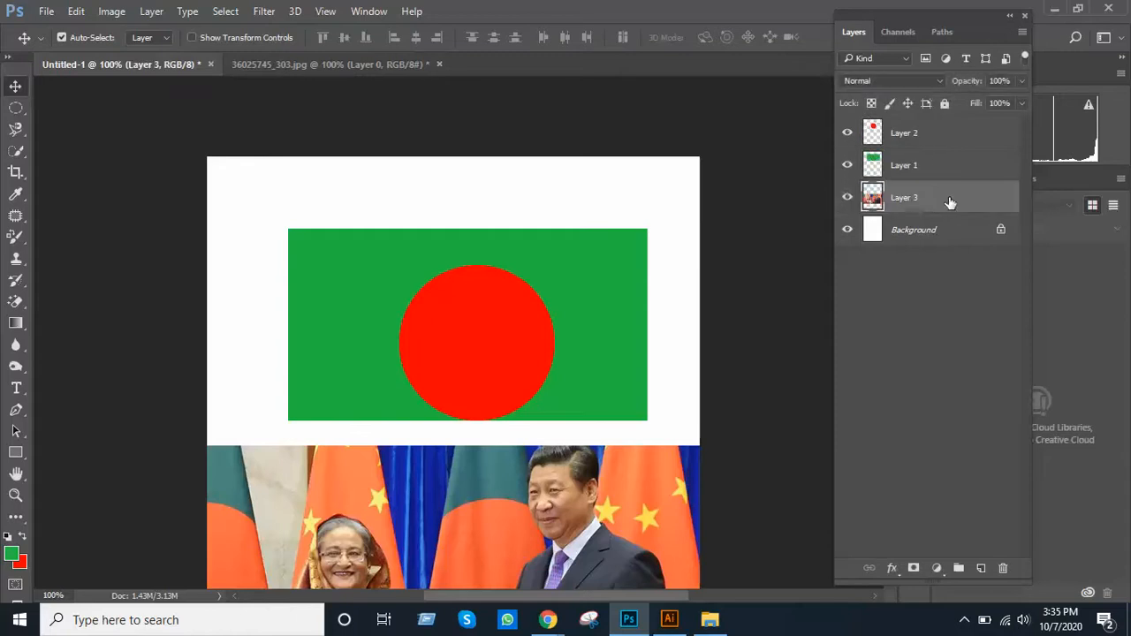
pyautogui.hotkey('ctrl', 'z')
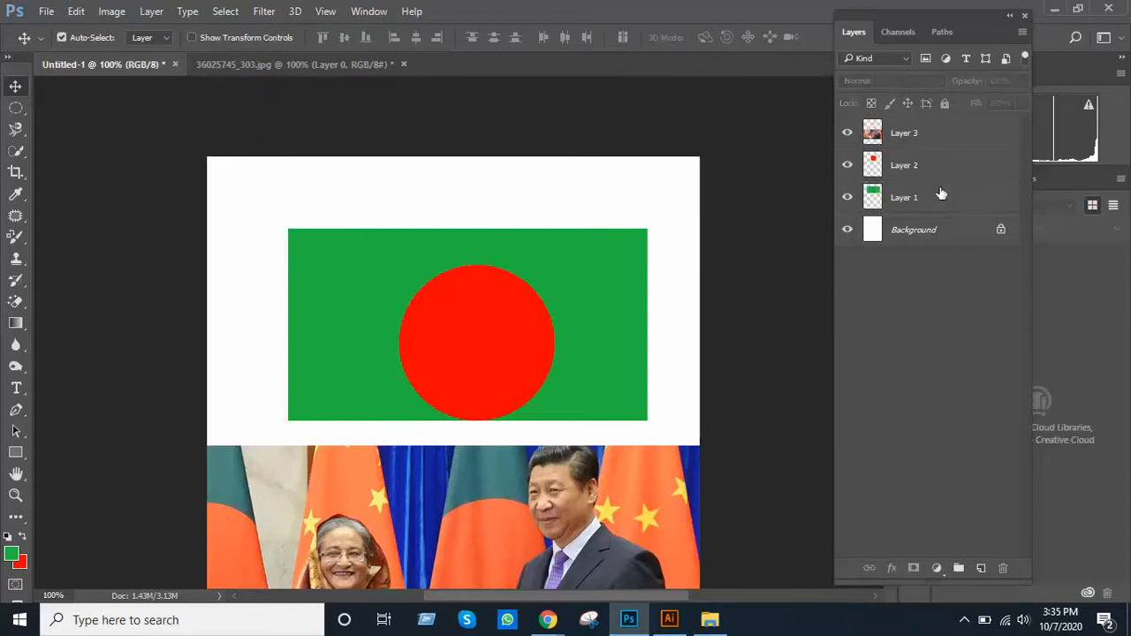
# Move the red circle straight up so it is vertically centred on the green rectangle.
pyautogui.click(484, 305)
pyautogui.moveTo(484, 305); pyautogui.dragTo(483, 287)
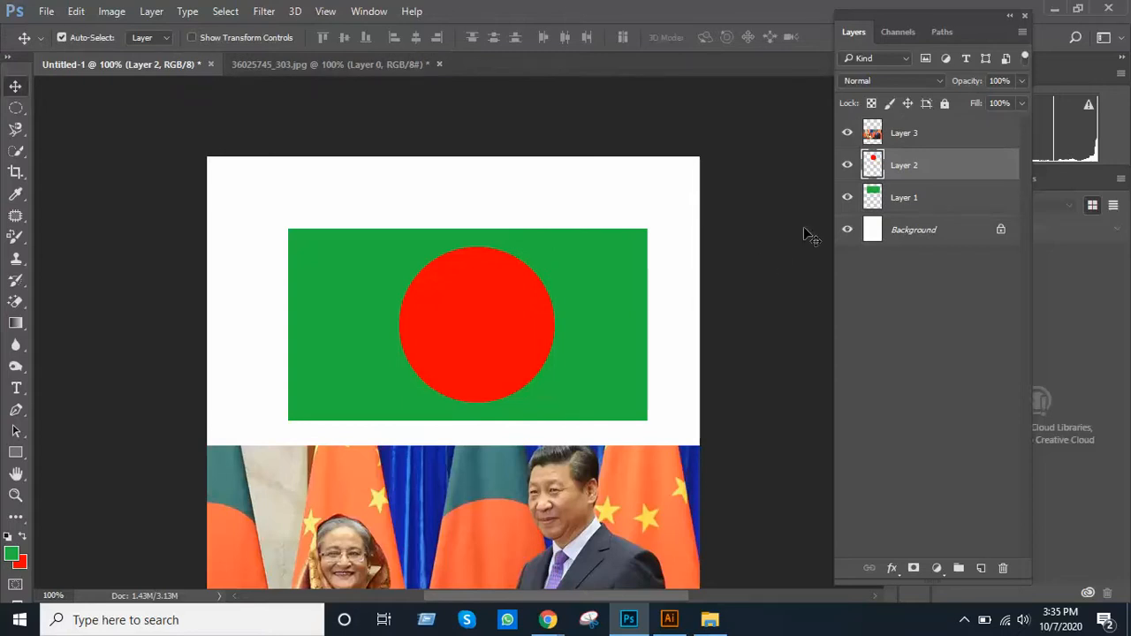
# Move the photo straight up to the page's top edge so that it covers the flag.
pyautogui.scroll(-1, 397, 201)
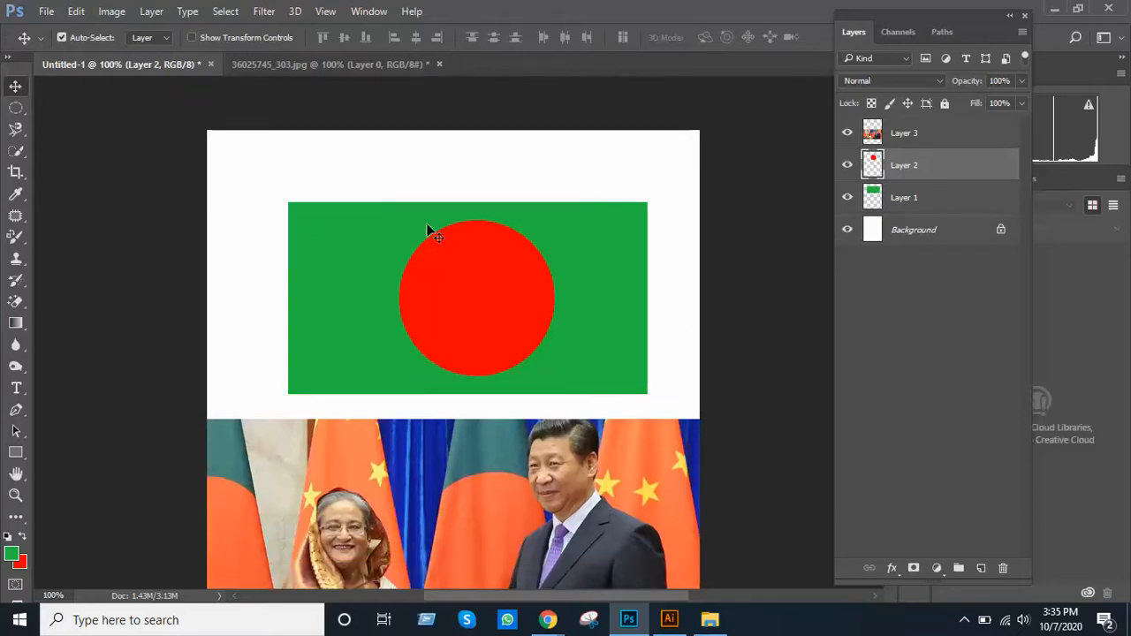
pyautogui.scroll(1, 427, 229)
pyautogui.scroll(-1, 430, 227)
pyautogui.click(364, 473)
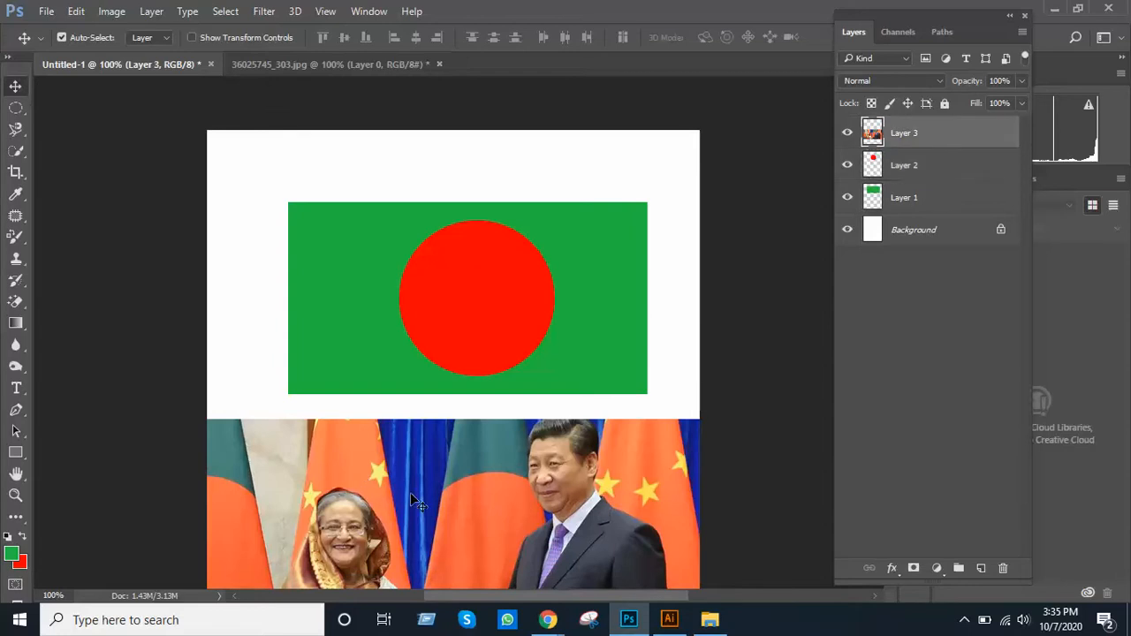
pyautogui.moveTo(432, 502); pyautogui.dragTo(433, 227)
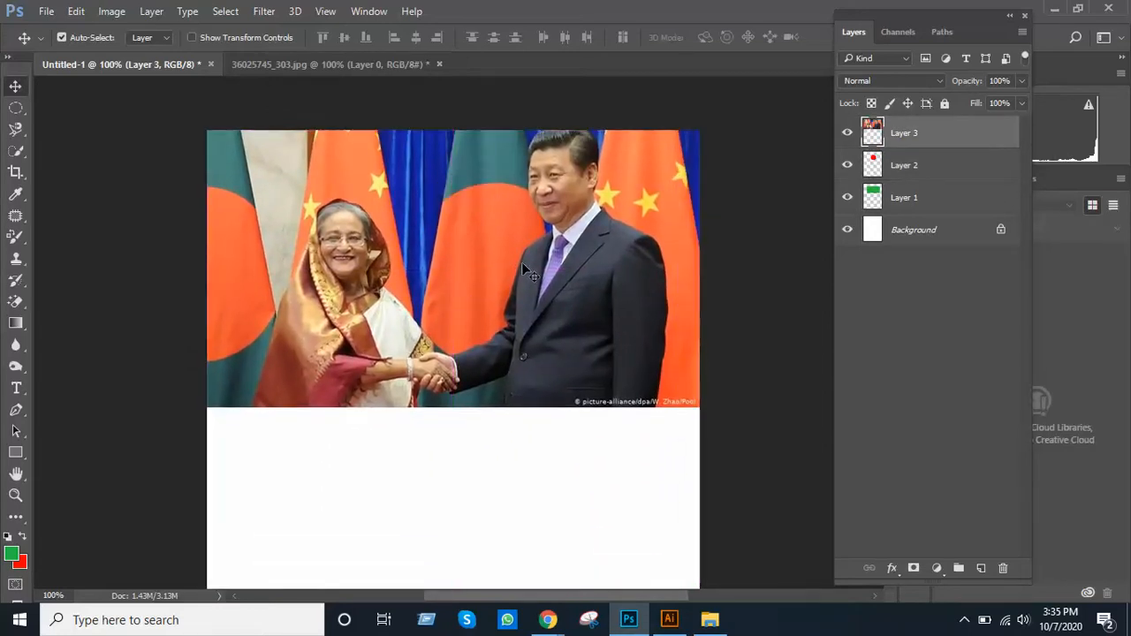
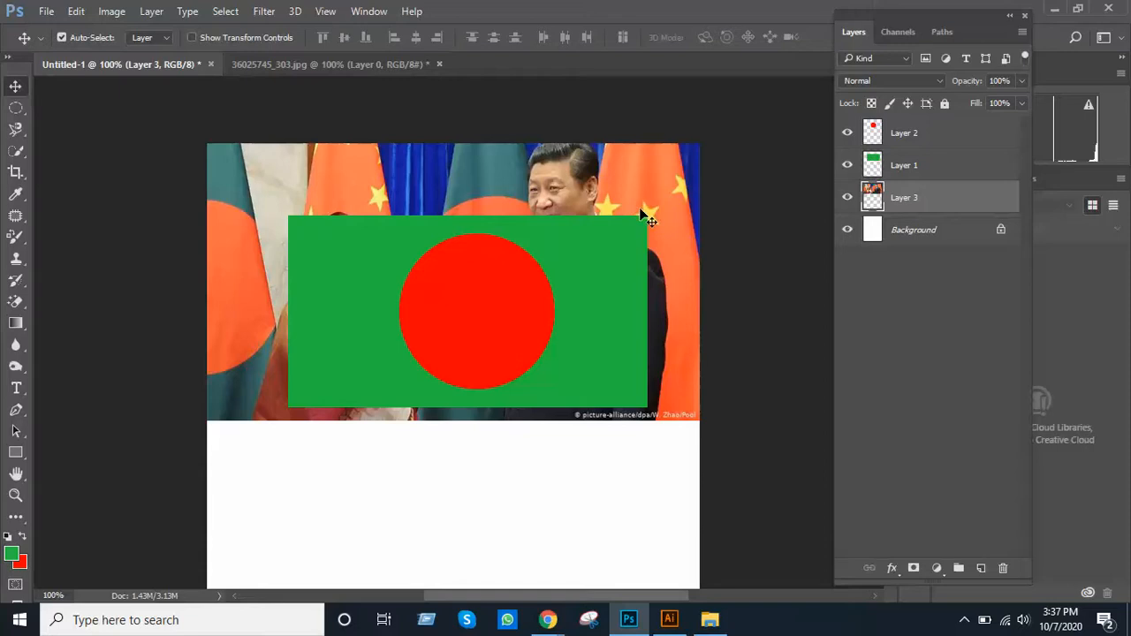
# Move the red circle slightly off-centre on the green rectangle and rename its layer as RED.
pyautogui.moveTo(494, 323); pyautogui.dragTo(513, 330)
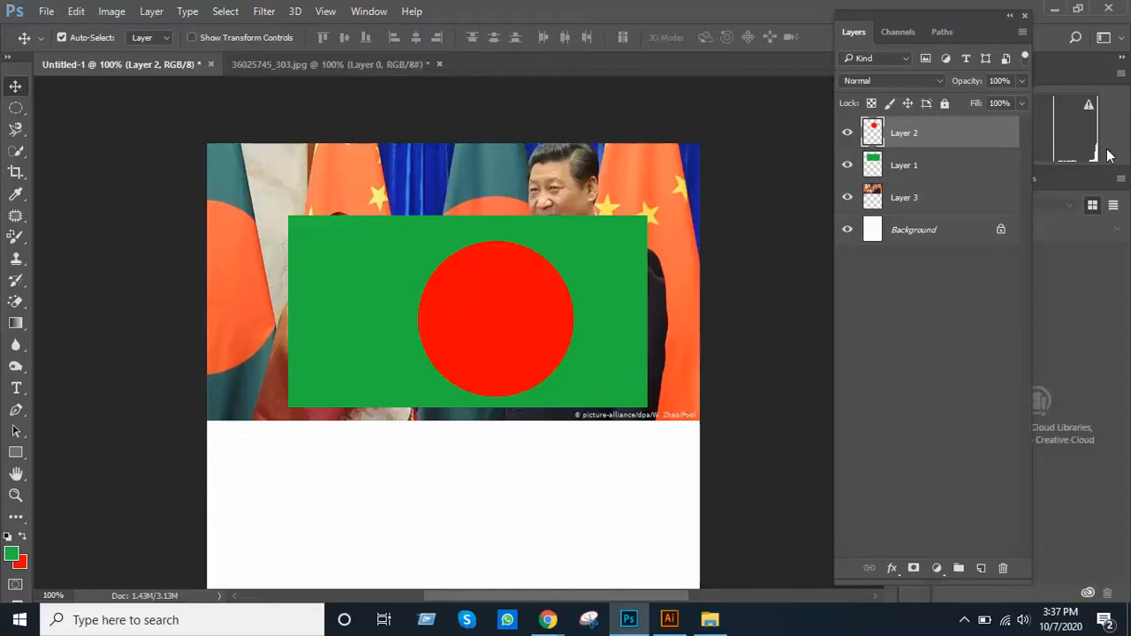
pyautogui.click(943, 281)
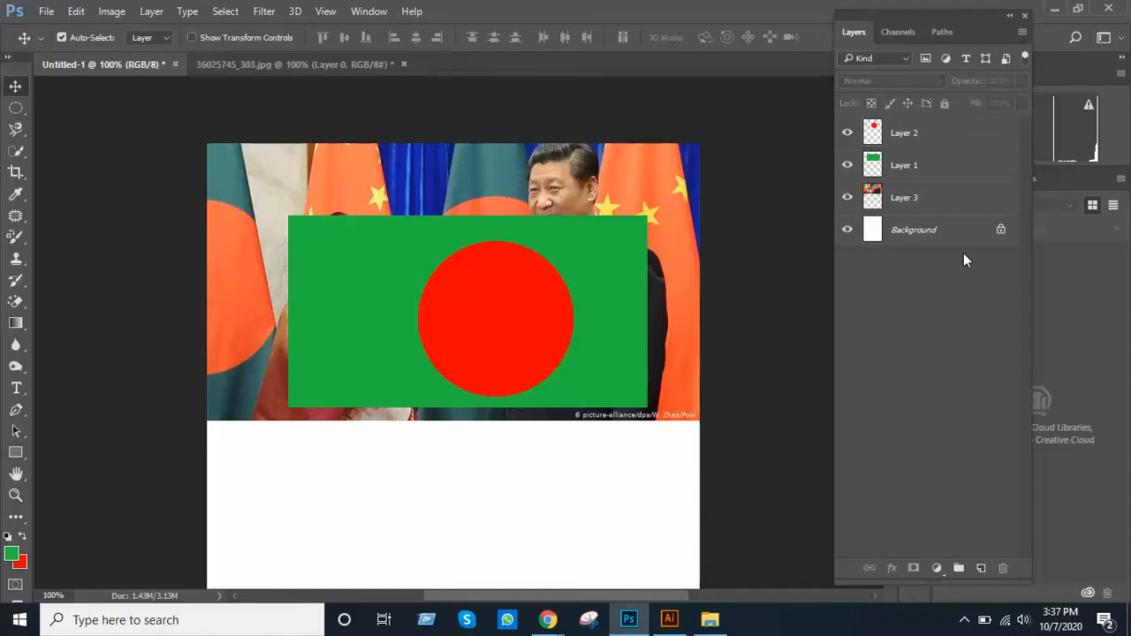
pyautogui.doubleClick(901, 133)
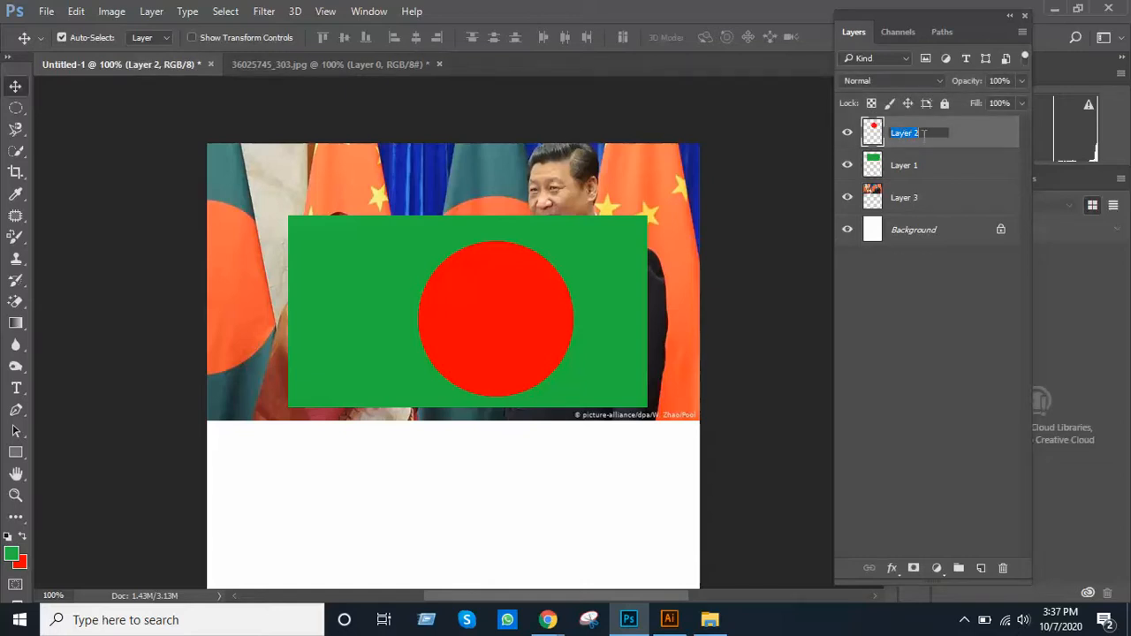
pyautogui.press('BackSpace')
pyautogui.write('RED')
pyautogui.press('Return')
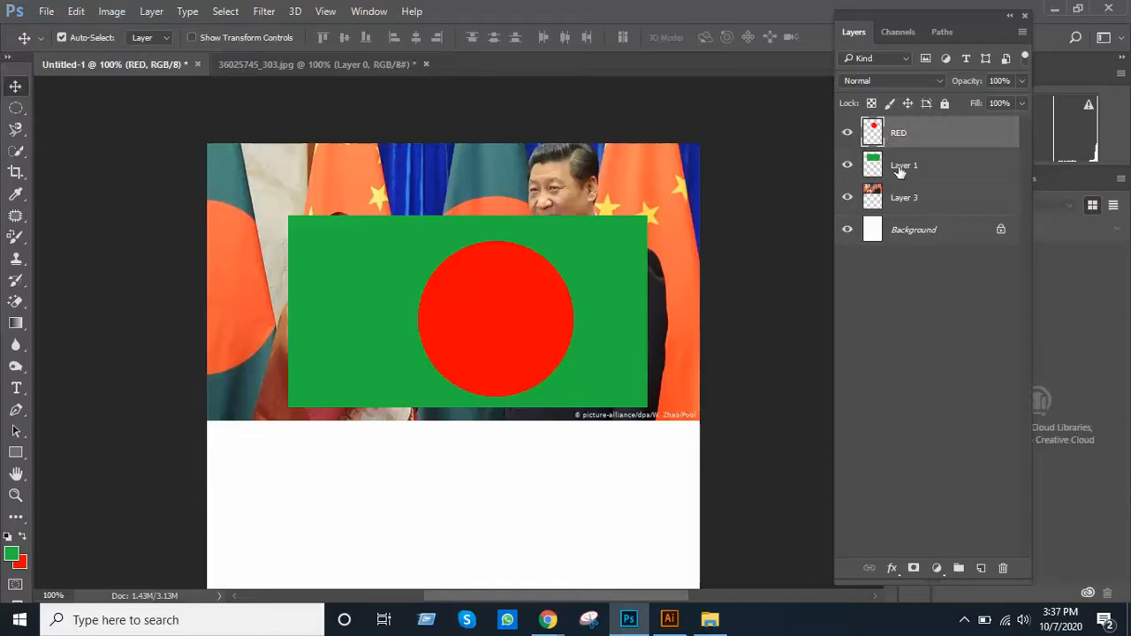
# Rename the green rectangle's Layer 1 as GREEN.
pyautogui.doubleClick(901, 167)
pyautogui.press('BackSpace')
pyautogui.write('GREEN')
pyautogui.press('Return')
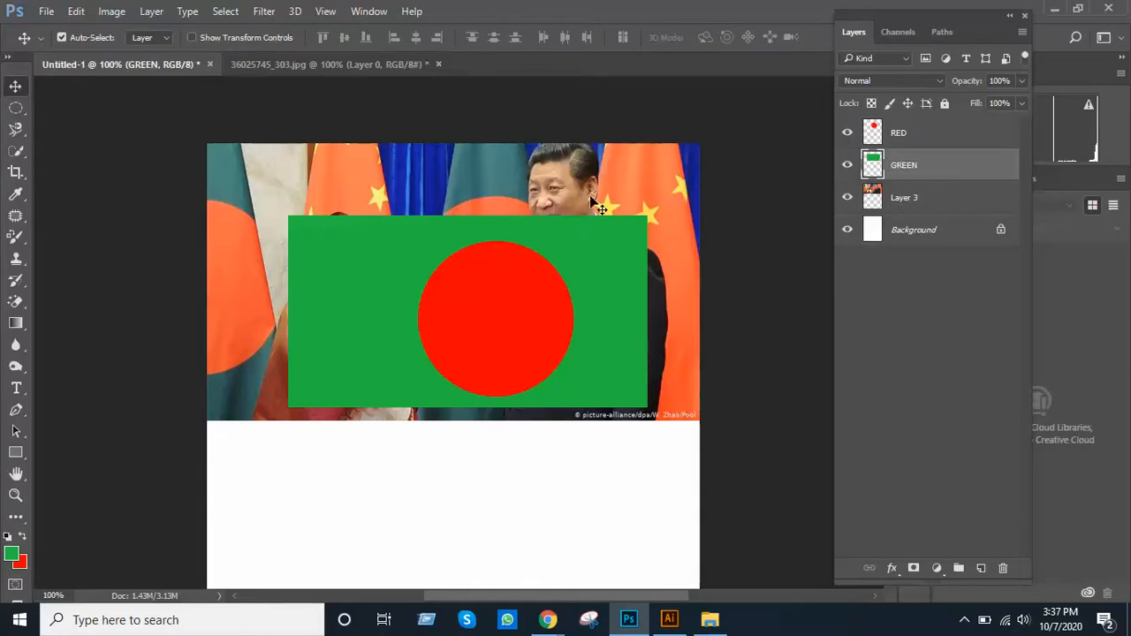
# Rename the photo's Layer 3 as Bangladesh + China.
pyautogui.doubleClick(903, 197)
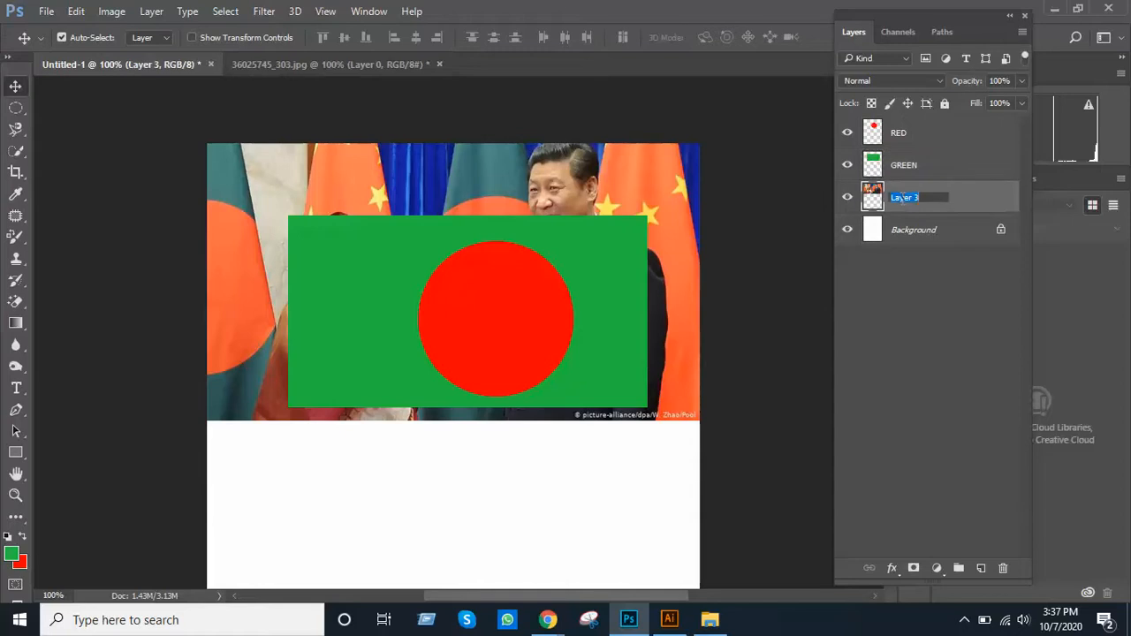
pyautogui.write('Bangladesh + CH')
pyautogui.press('BackSpace')
pyautogui.write('hina')
pyautogui.press('Return')
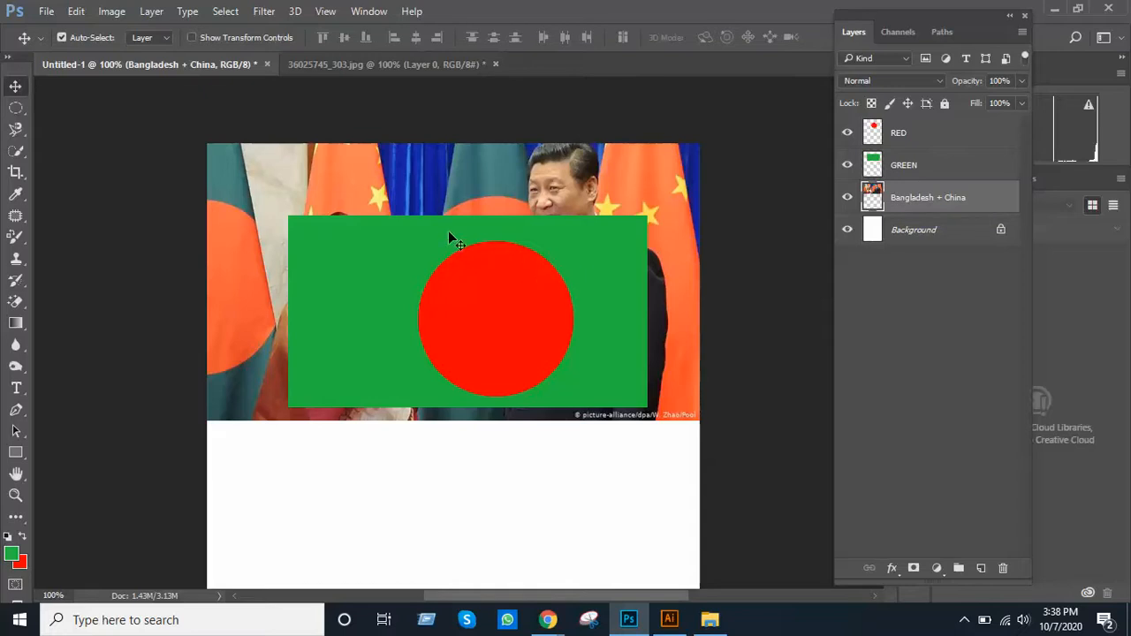
# Move the red circle toward the green rectangle's right side, and select and deselect the RED and GREEN layers together.
pyautogui.moveTo(474, 319); pyautogui.dragTo(570, 297)
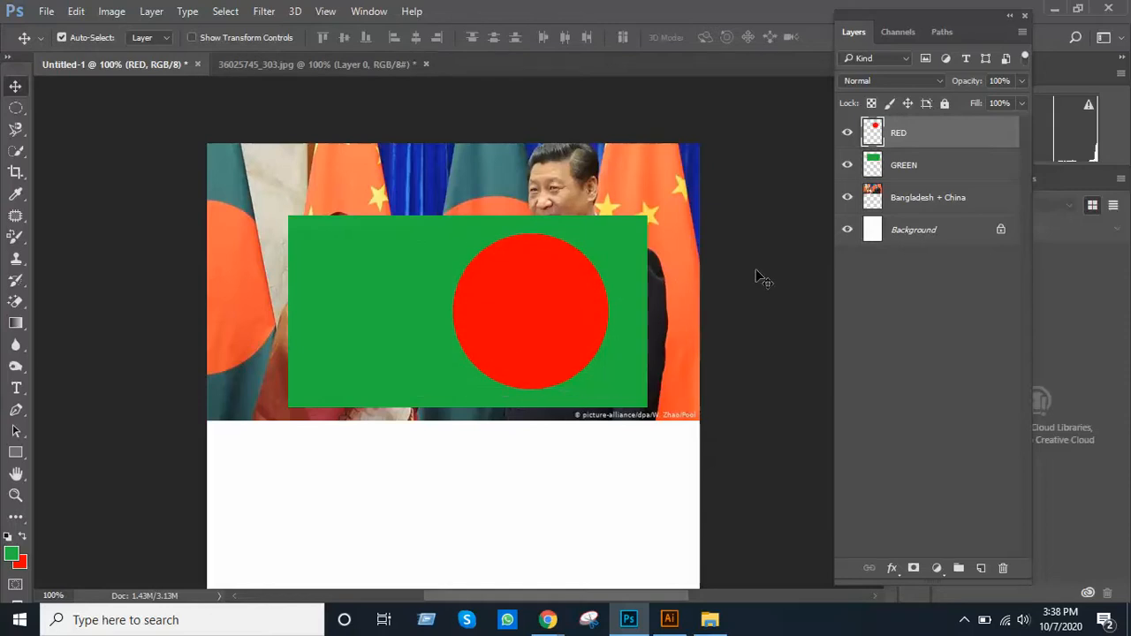
pyautogui.keyDown('shift'); pyautogui.click(931, 168); pyautogui.keyUp('shift')
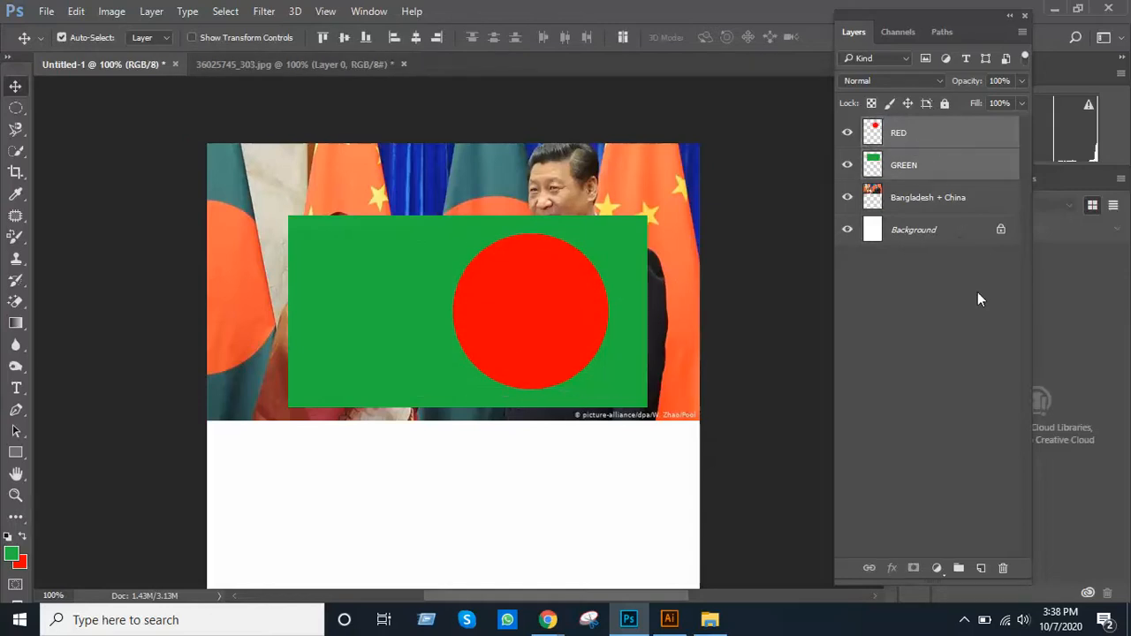
pyautogui.click(978, 295)
pyautogui.click(936, 142)
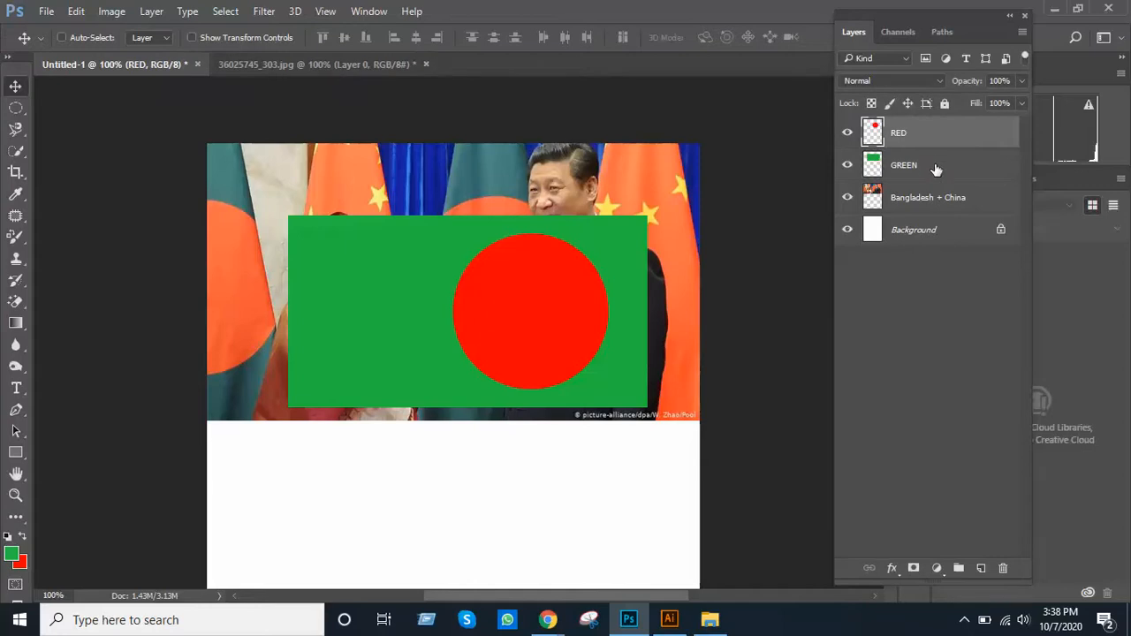
pyautogui.keyDown('shift'); pyautogui.click(935, 167); pyautogui.keyUp('shift')
pyautogui.click(928, 298)
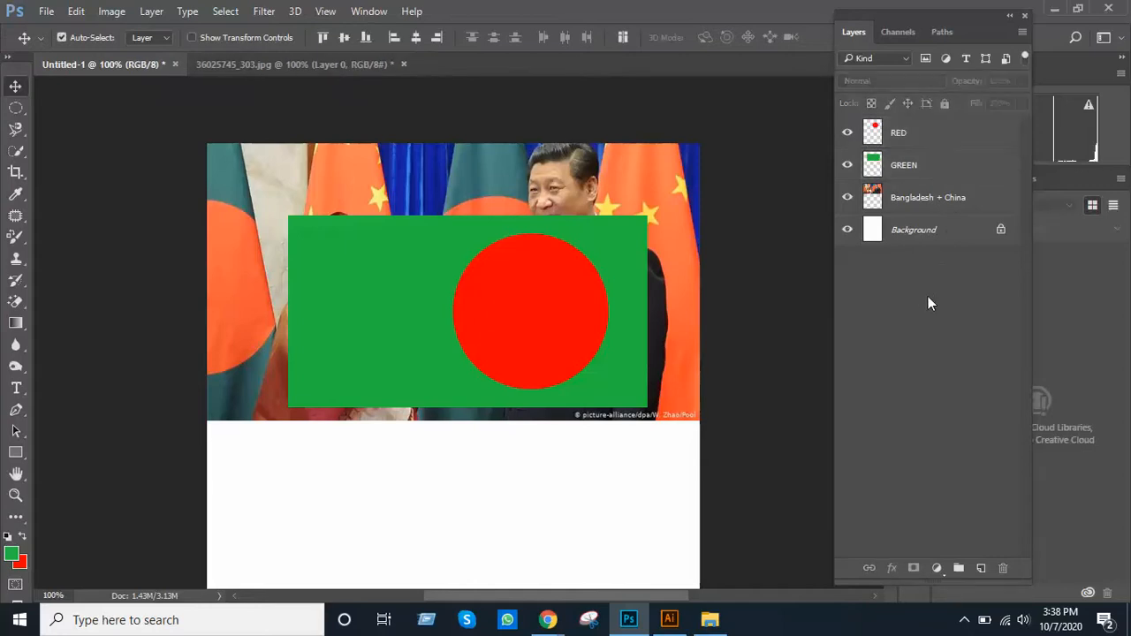
# Align the RED and GREEN layers by their vertical and horizontal centres and deselect all layers.
pyautogui.click(936, 144)
pyautogui.keyDown('shift'); pyautogui.click(938, 168); pyautogui.keyUp('shift')
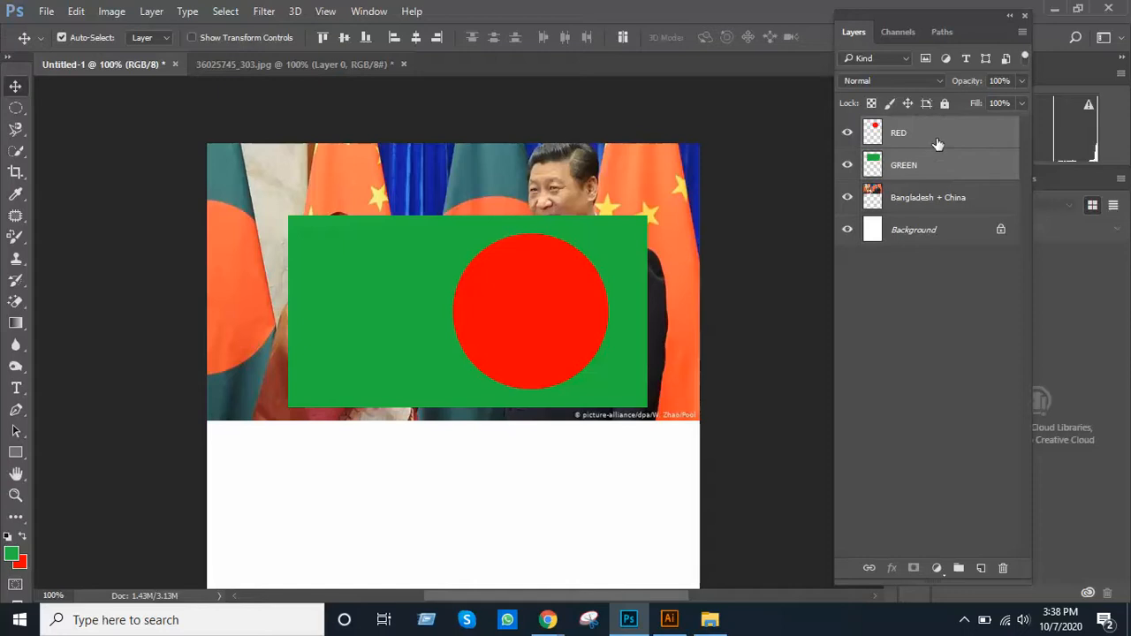
pyautogui.click(344, 40)
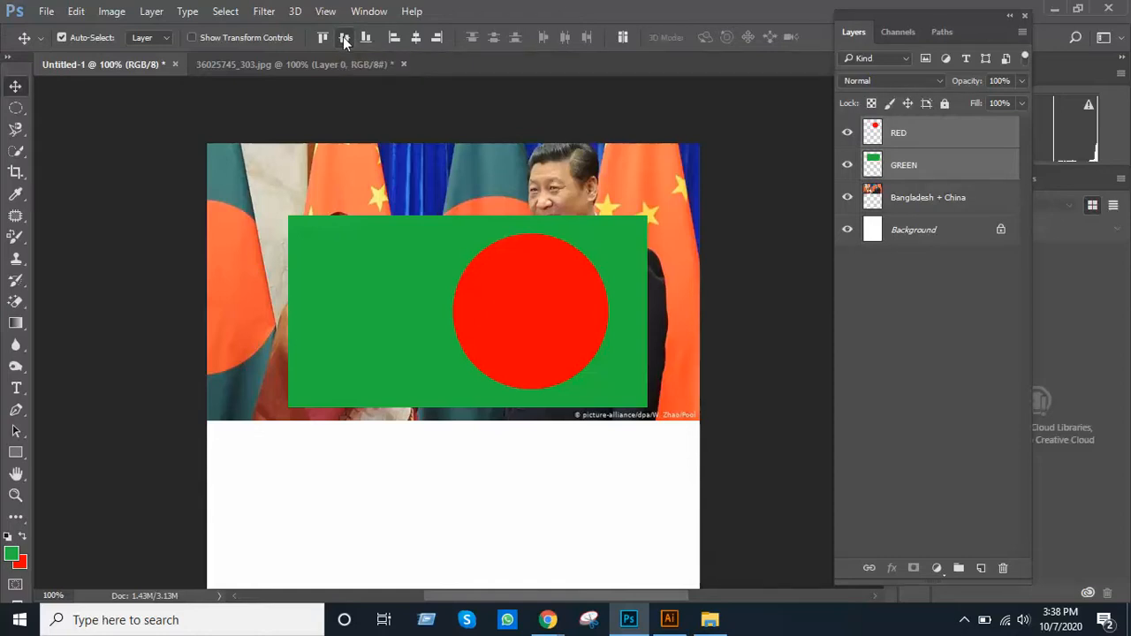
pyautogui.click(416, 37)
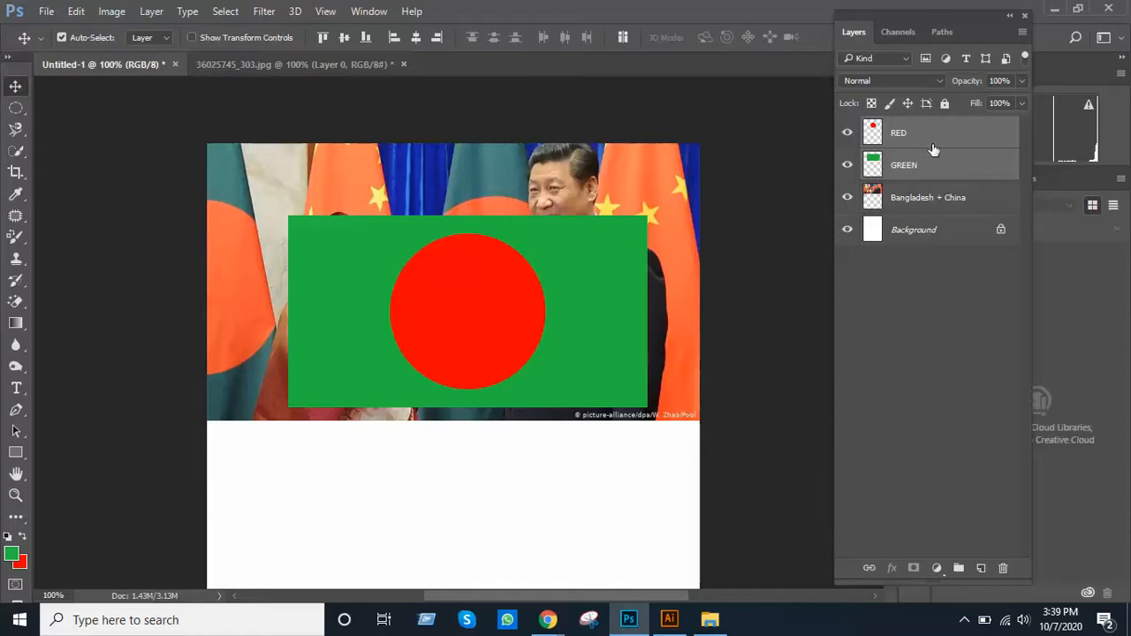
pyautogui.click(905, 319)
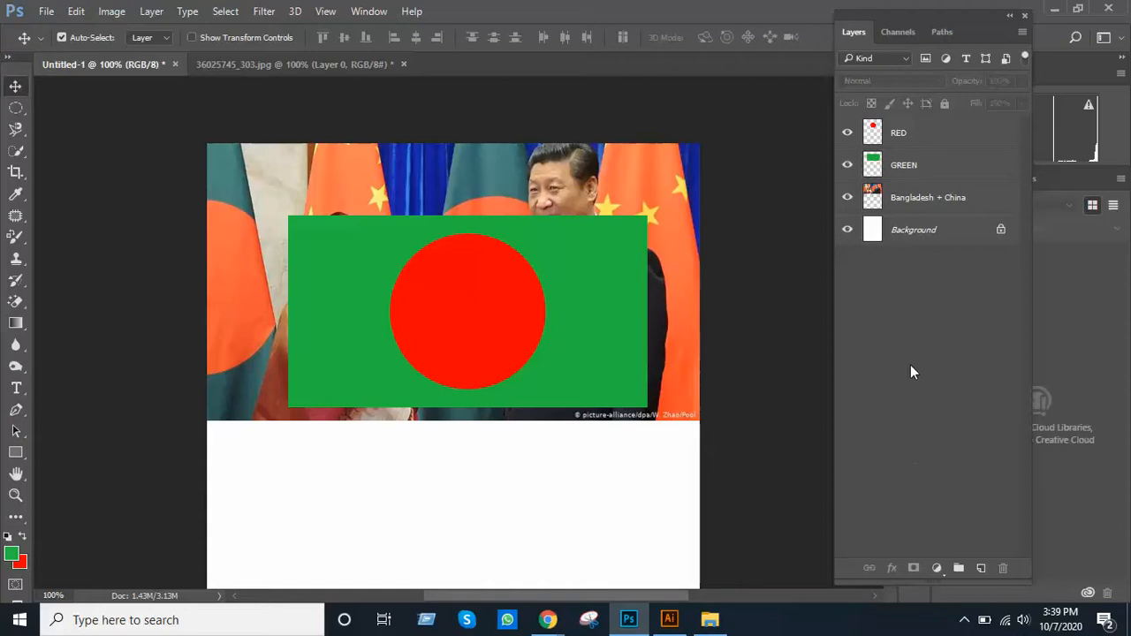
# Select only the RED and GREEN layers and combine them into a layer group.
pyautogui.click(929, 142)
pyautogui.press('ctrl')
pyautogui.keyDown('ctrl'); pyautogui.click(931, 164); pyautogui.keyUp('ctrl')
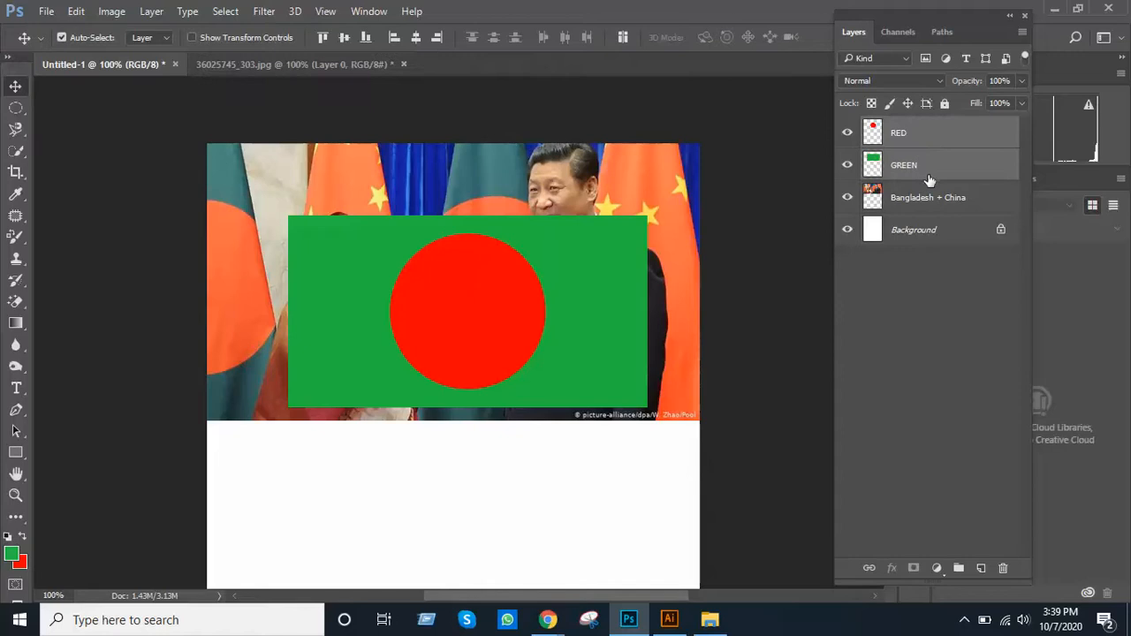
pyautogui.press('ctrl')
pyautogui.hotkey('ctrl', 'g')
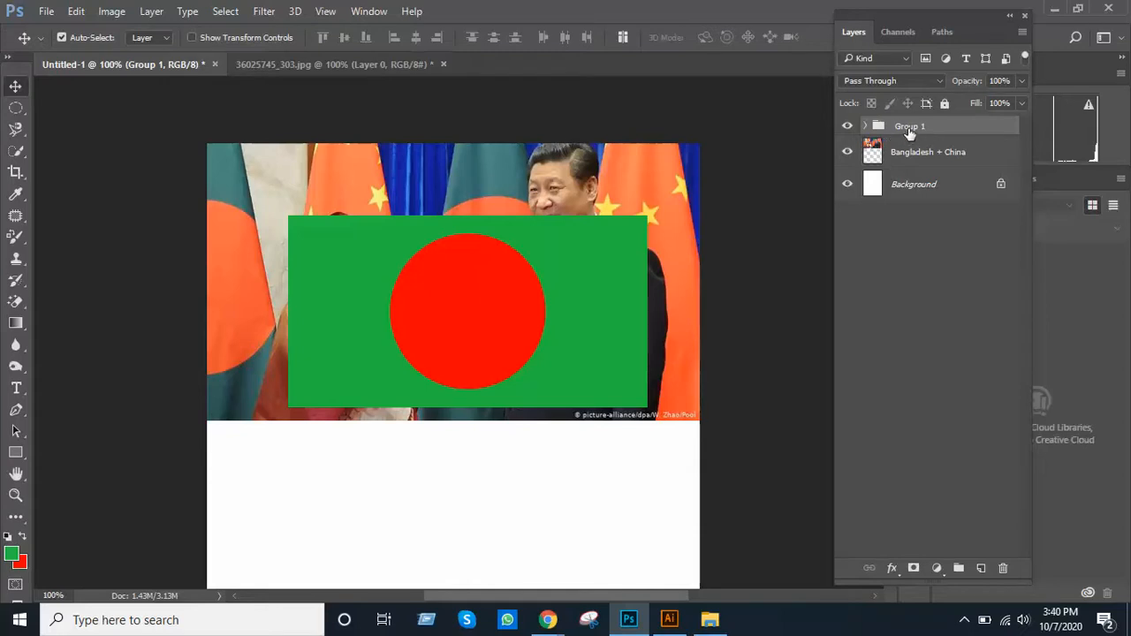
# Rename the group containing the RED and GREEN layers as Flag.
pyautogui.doubleClick(909, 128)
pyautogui.press('BackSpace')
pyautogui.write('Flag')
pyautogui.press('Return')
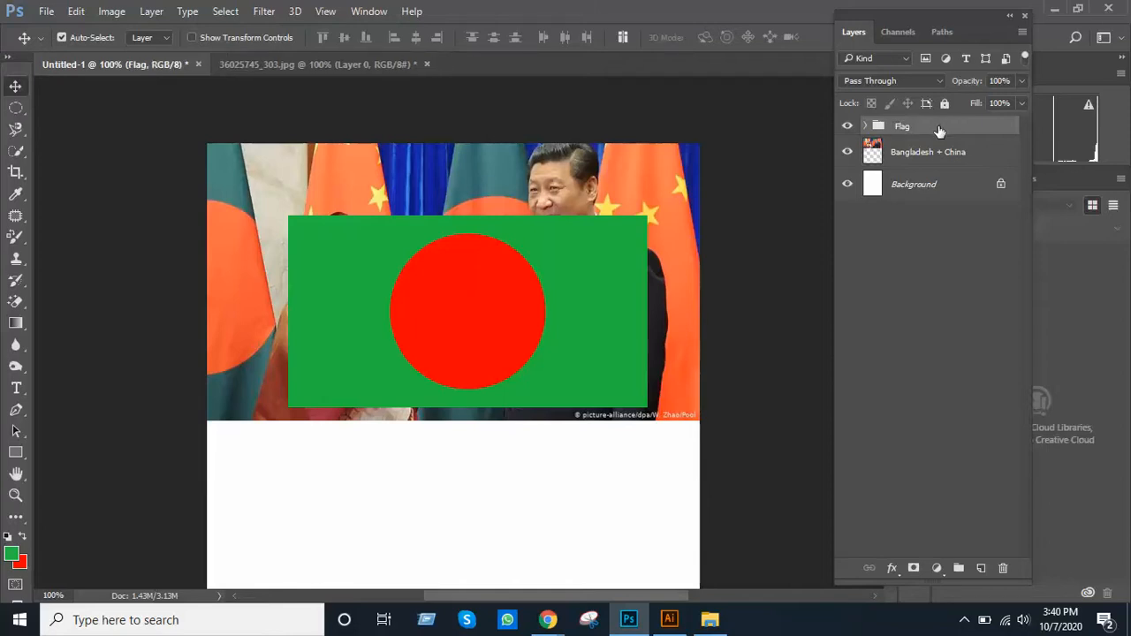
# Expand the Flag group, hide the Bangladesh + China, GREEN and RED layers one by one, and show them all again.
pyautogui.click(866, 126)
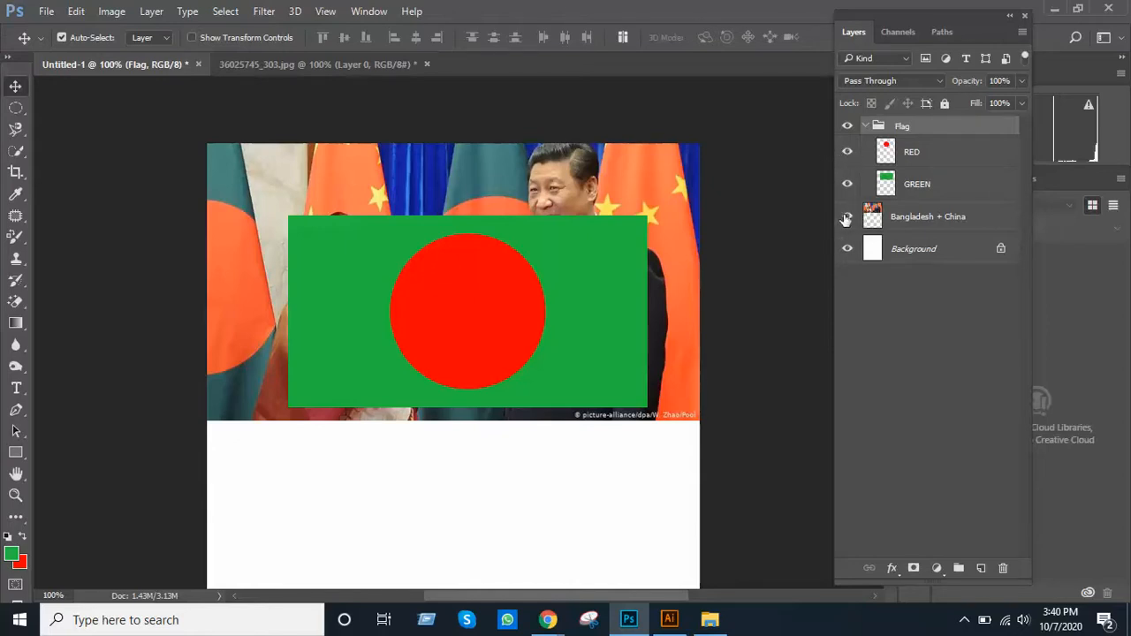
pyautogui.scroll(-1, 833, 188)
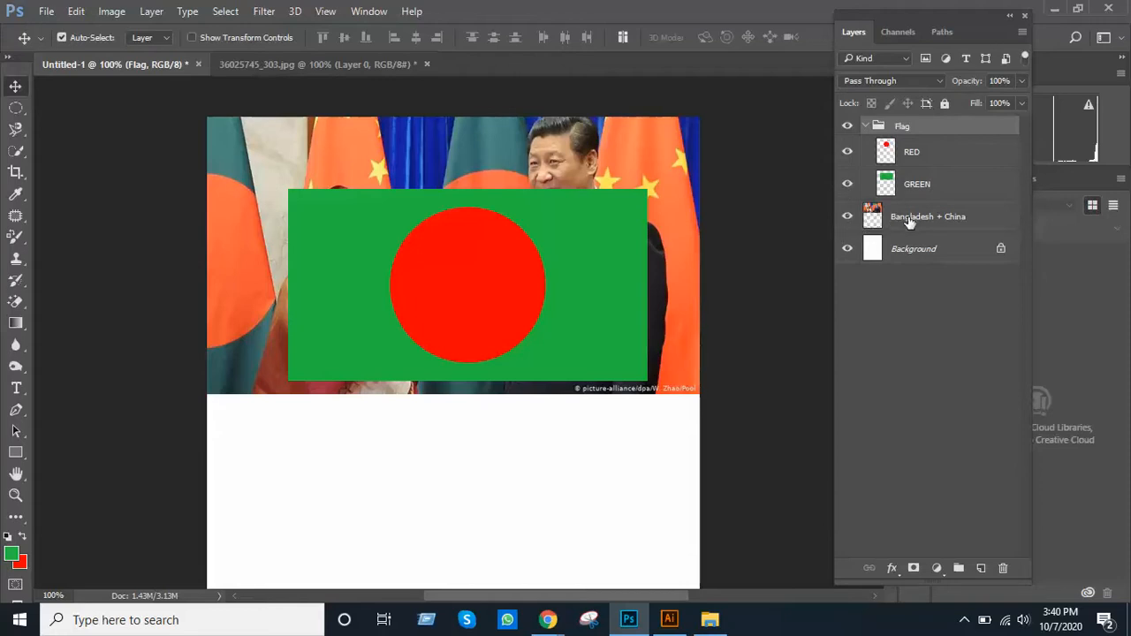
pyautogui.click(846, 219)
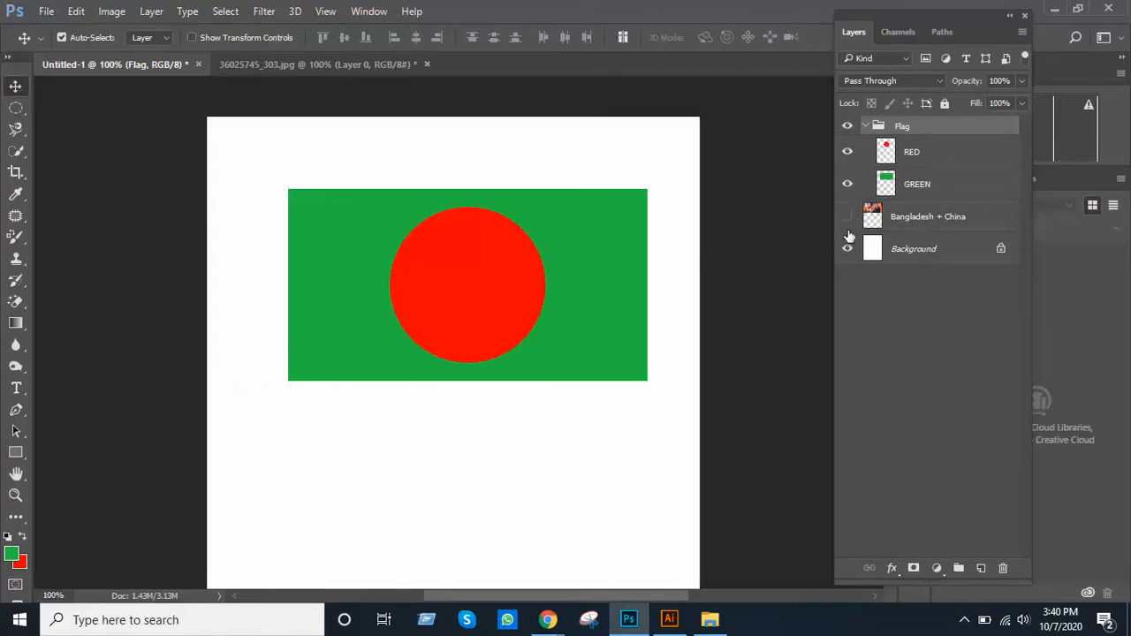
pyautogui.click(848, 184)
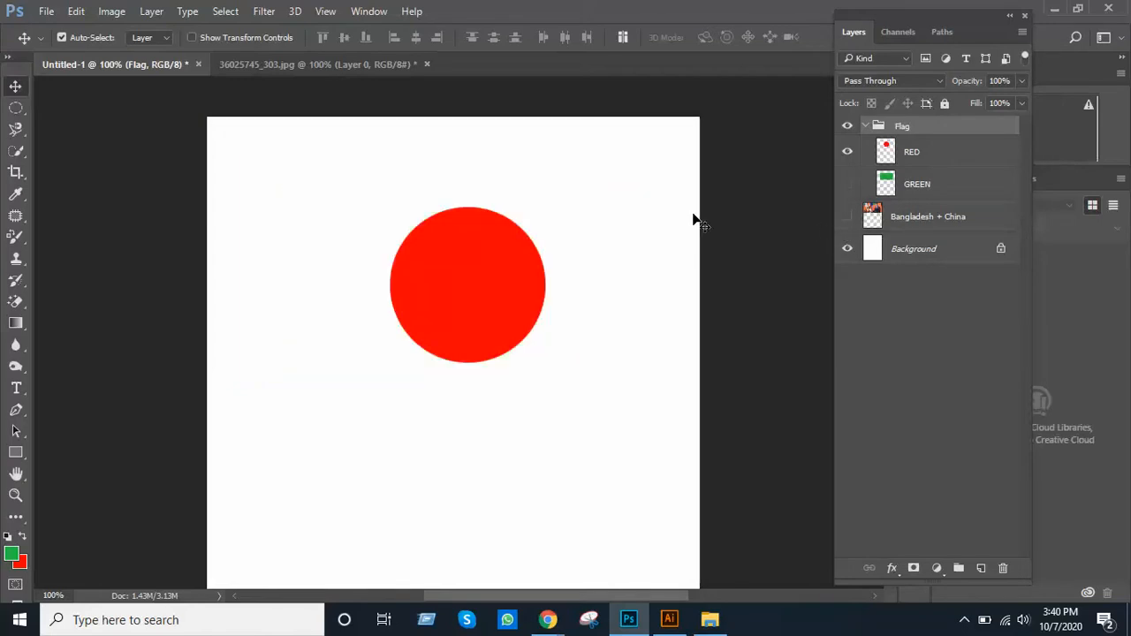
pyautogui.click(847, 154)
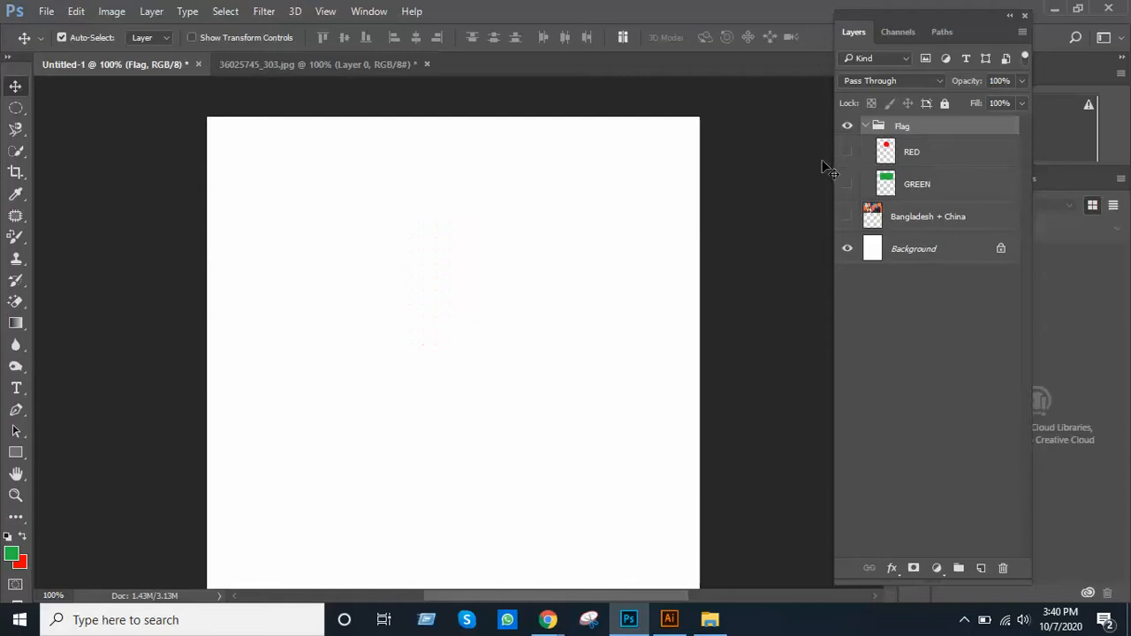
pyautogui.click(847, 154)
pyautogui.click(848, 184)
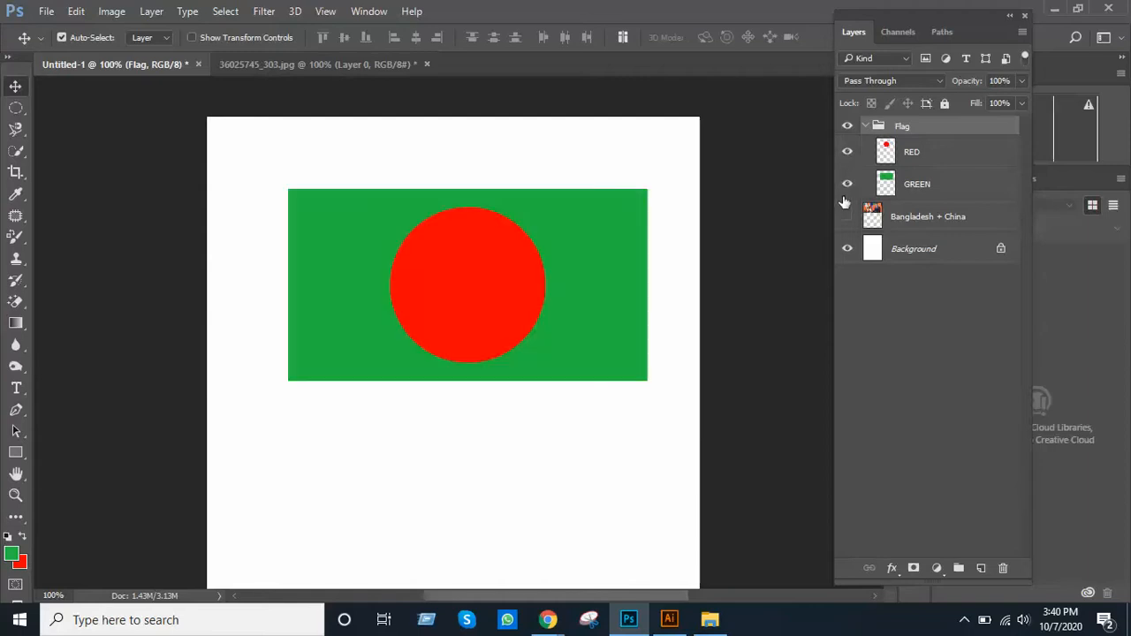
pyautogui.click(849, 217)
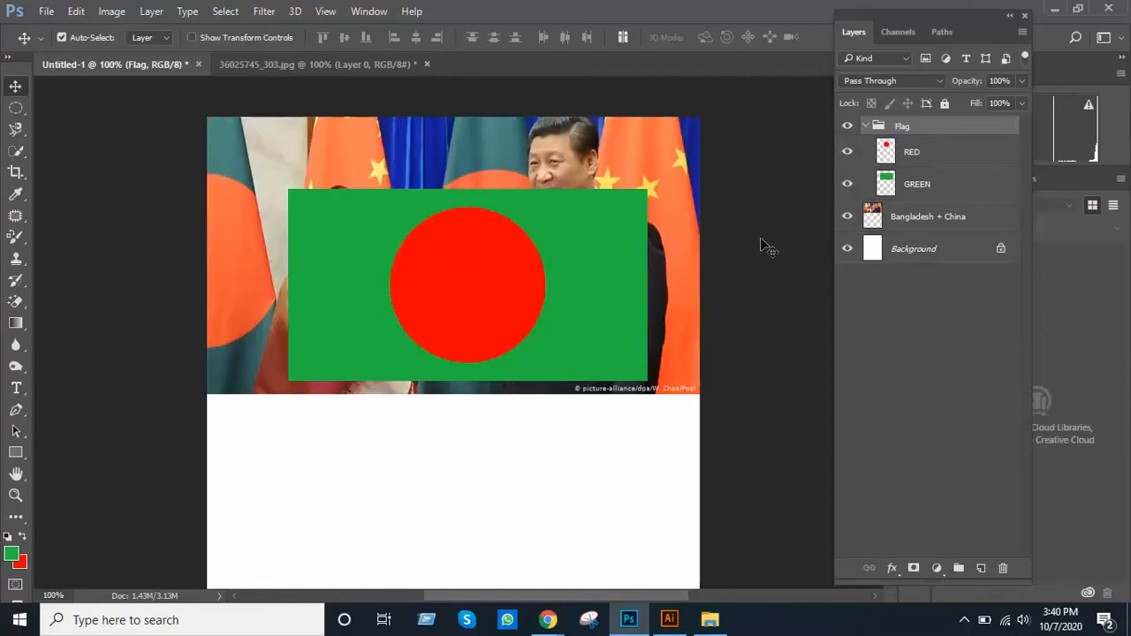
# Collapse the Flag group, and hide the whole group and show it again.
pyautogui.scroll(-3, 765, 239)
pyautogui.scroll(-1, 766, 239)
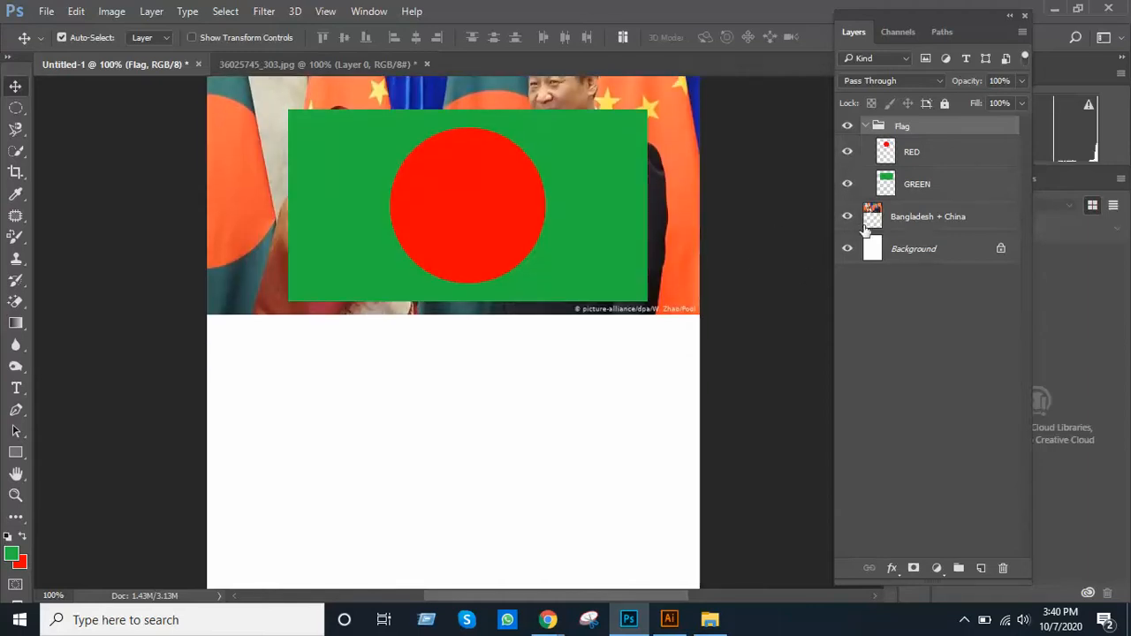
pyautogui.click(866, 125)
pyautogui.scroll(4, 766, 239)
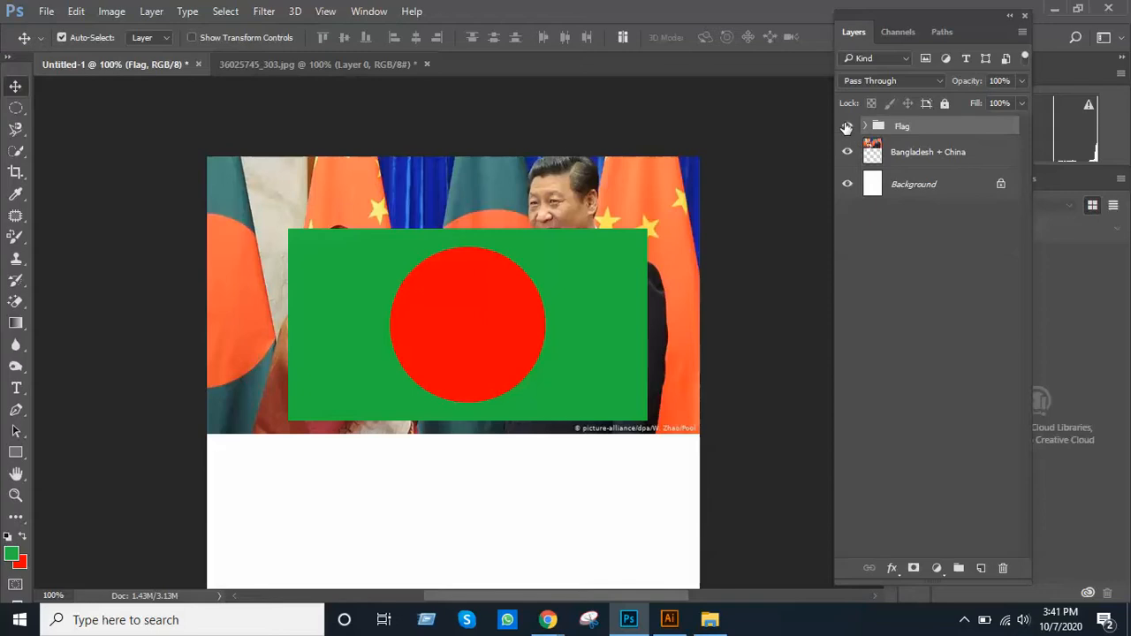
pyautogui.click(847, 125)
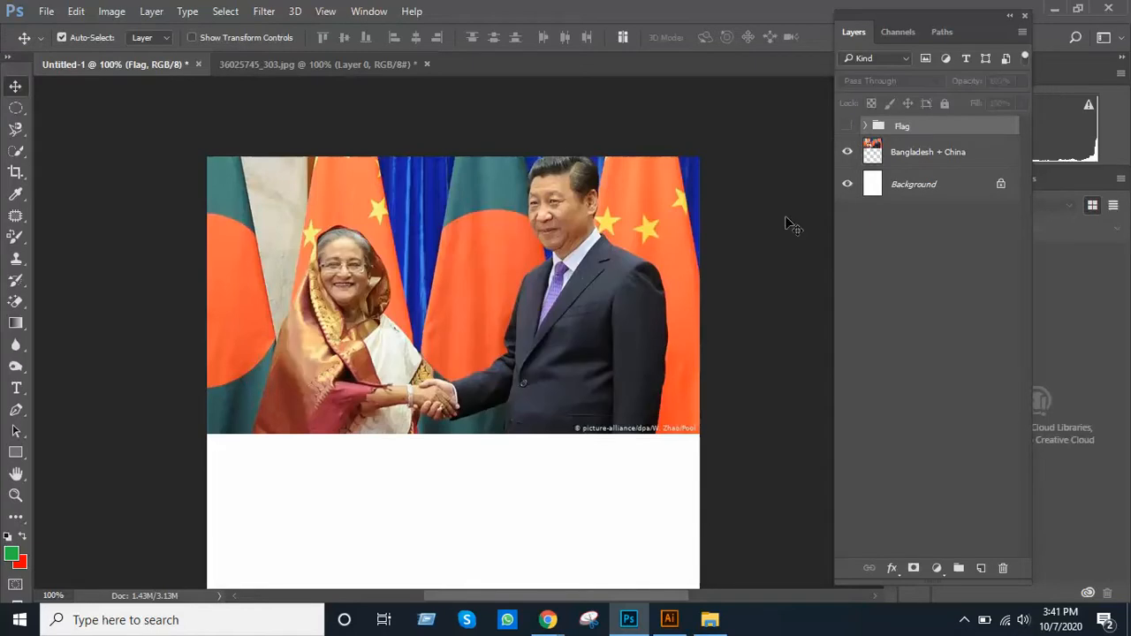
pyautogui.click(847, 125)
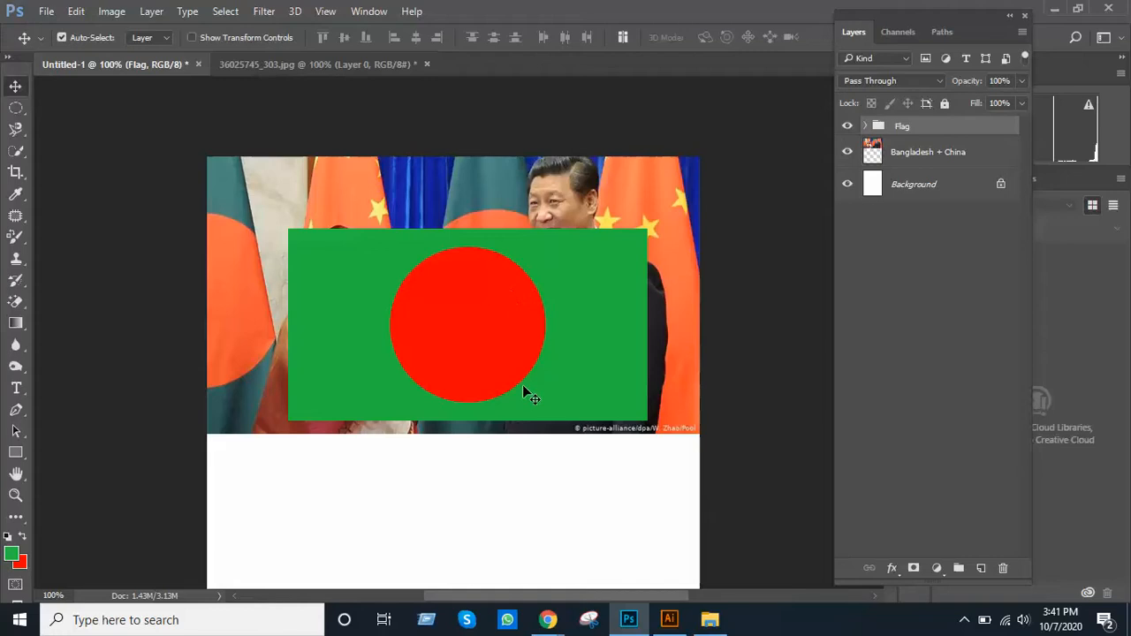
# Delete the Bangladesh + China layer, undo the deletion and deselect all layers.
pyautogui.click(943, 156)
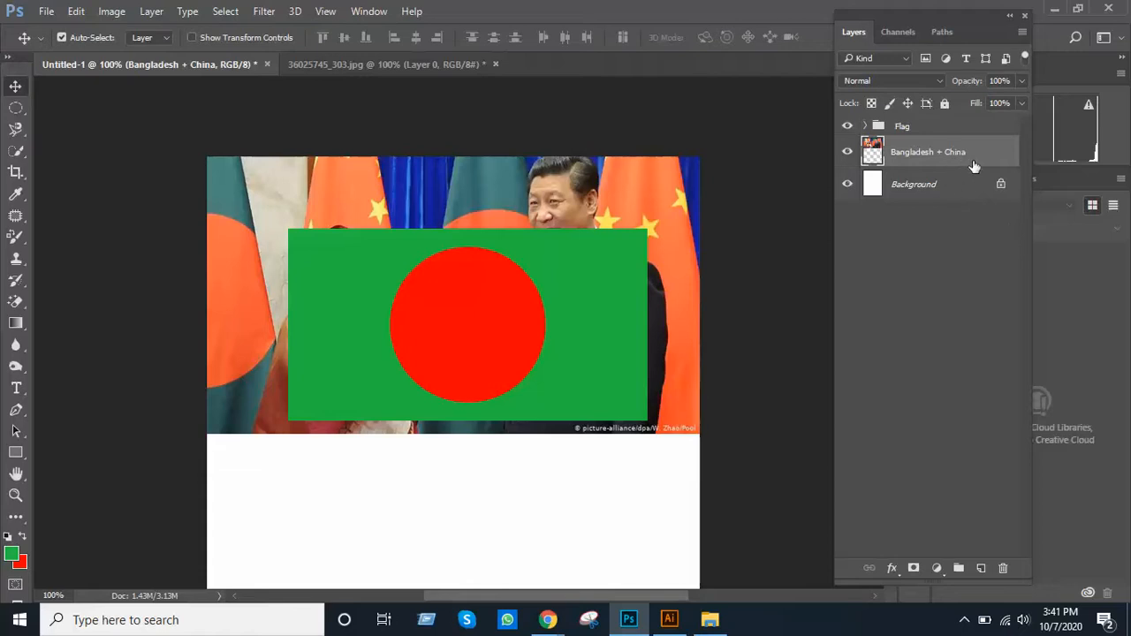
pyautogui.click(958, 218)
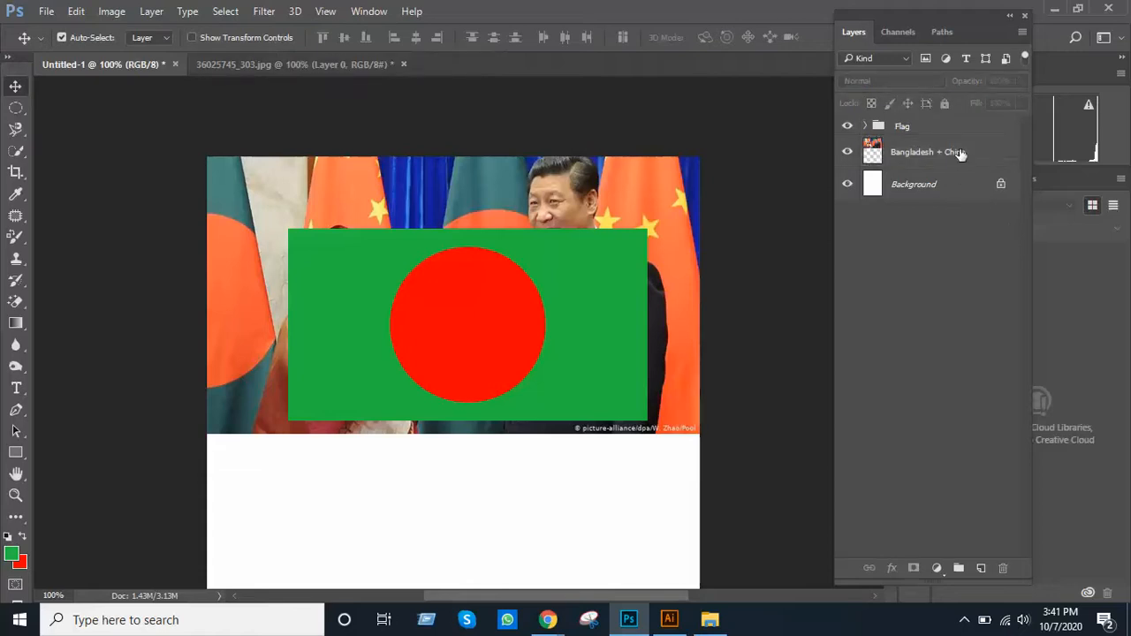
pyautogui.moveTo(961, 154); pyautogui.dragTo(1008, 569)
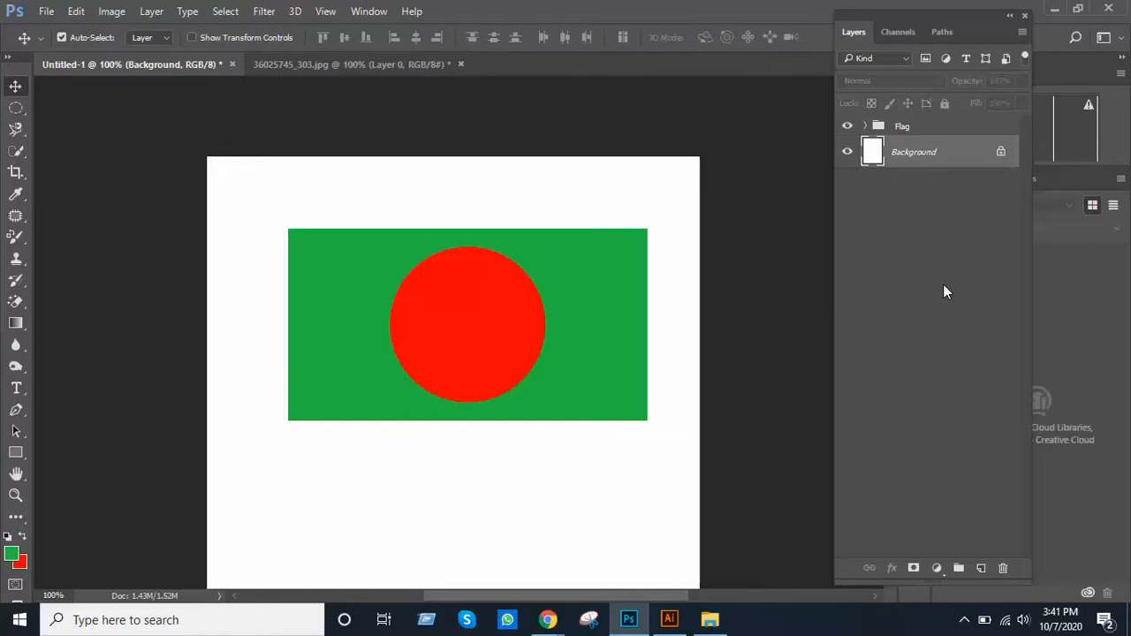
pyautogui.hotkey('ctrl', 'z')
pyautogui.click(927, 201)
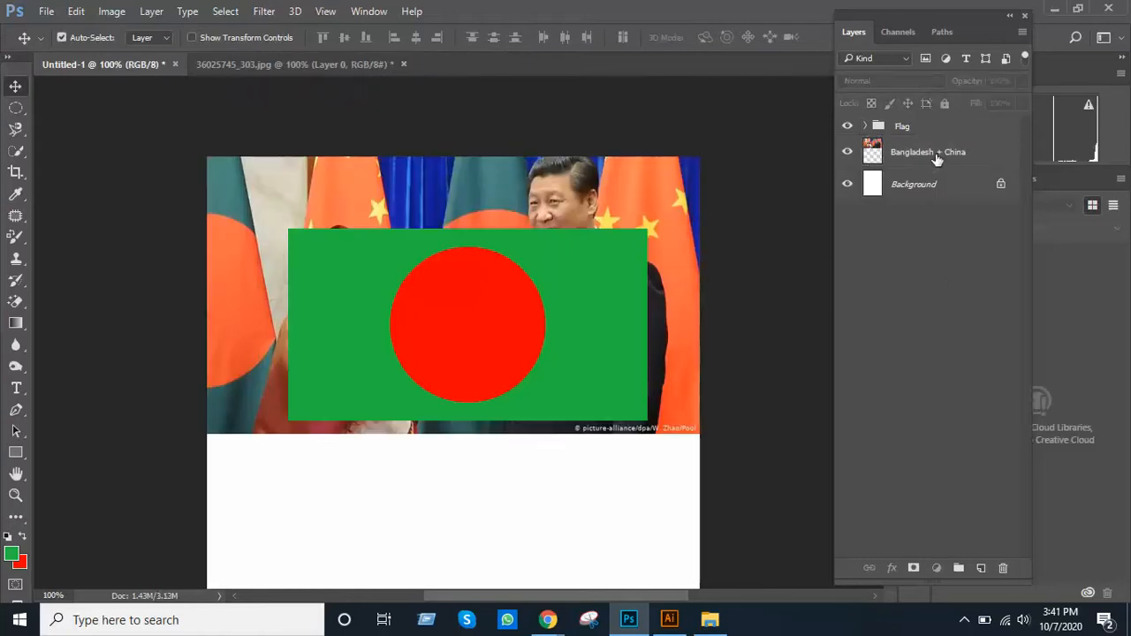
# Delete the Bangladesh + China layer below the Flag group and undo the deletion.
pyautogui.click(937, 158)
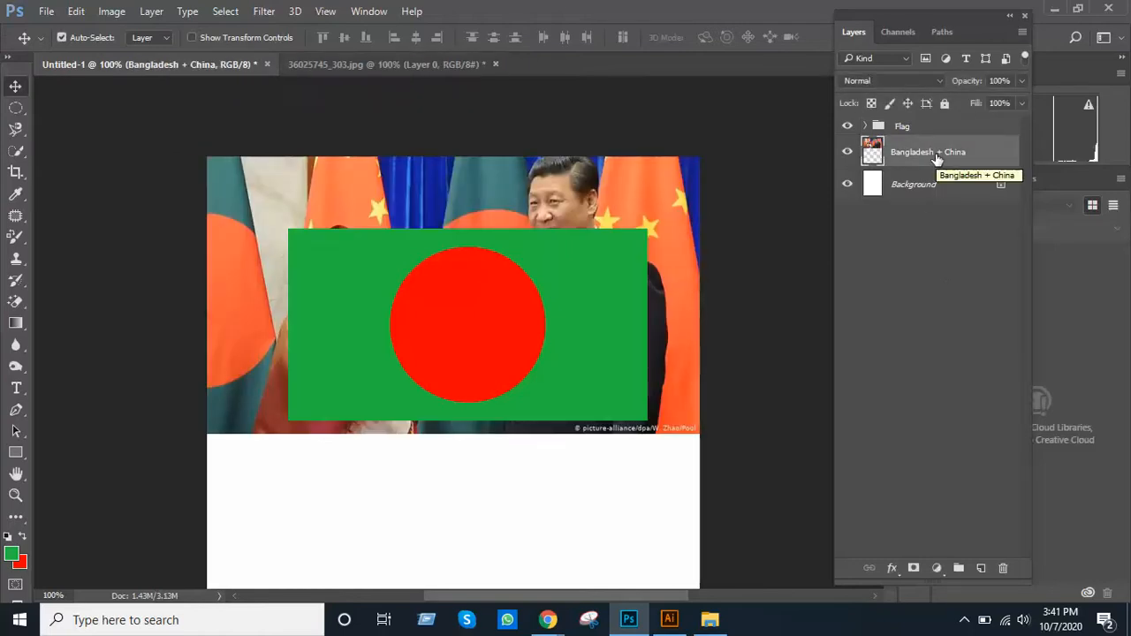
pyautogui.press('Delete')
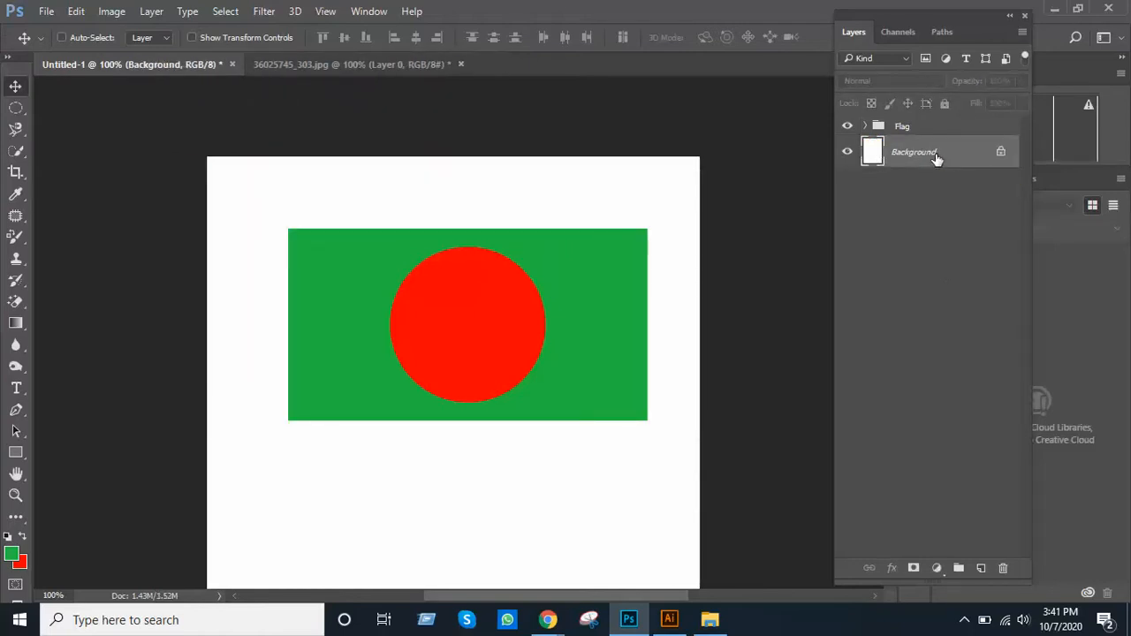
pyautogui.hotkey('ctrl', 'z')
pyautogui.rightClick(937, 158)
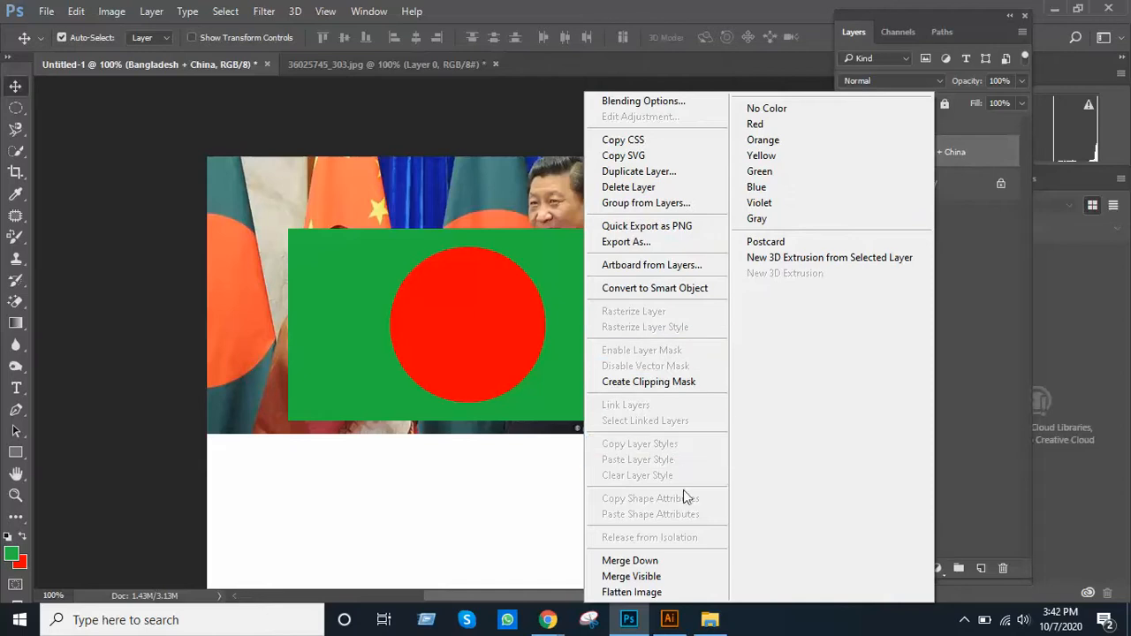
pyautogui.click(973, 353)
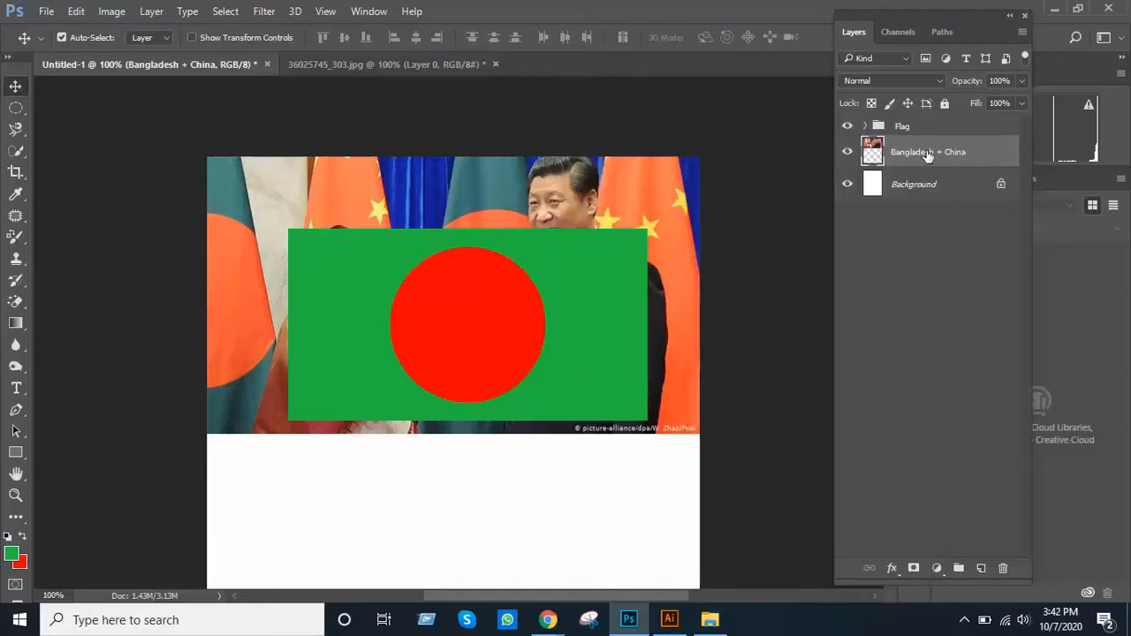
pyautogui.rightClick(928, 156)
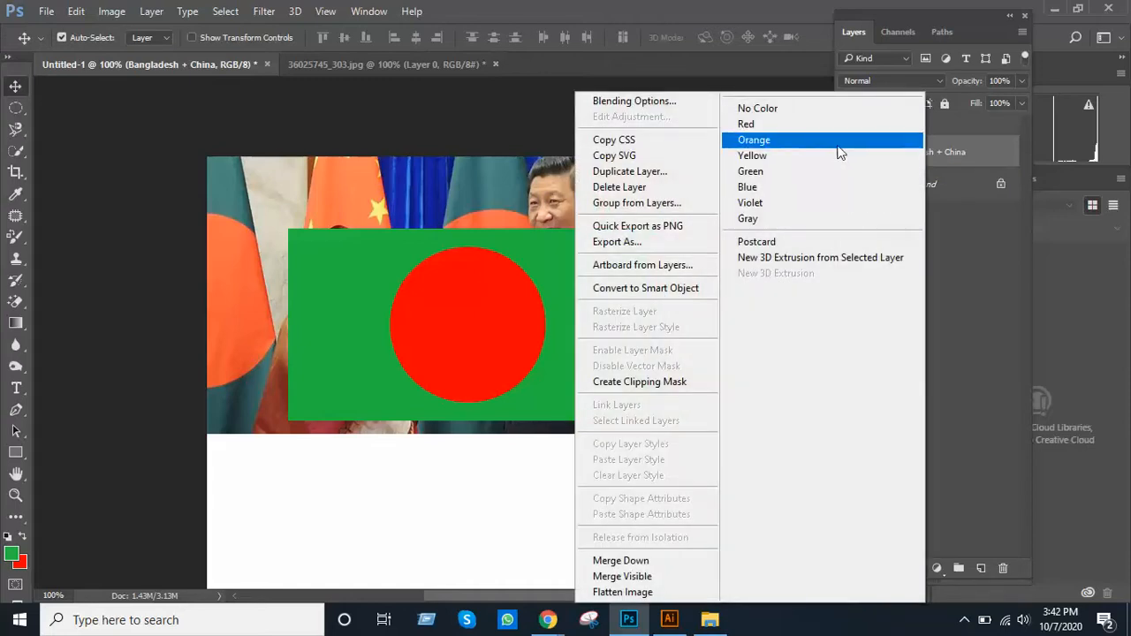
pyautogui.click(974, 295)
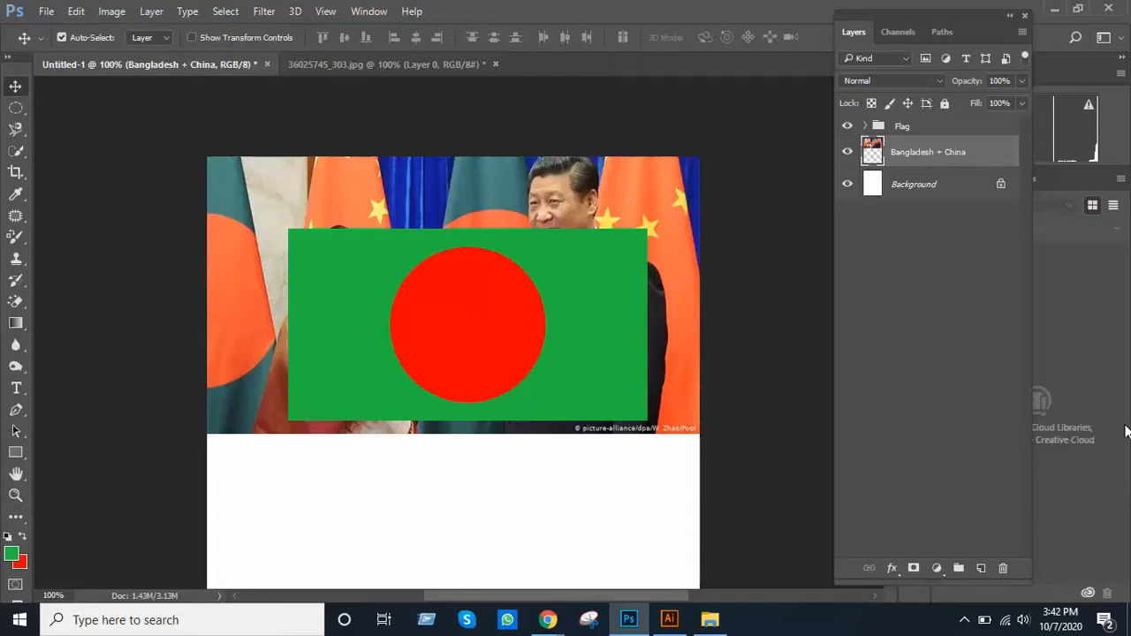
# Scale the collapsed Flag group up proportionally to about 146% and position it to cover the whole photo.
pyautogui.click(902, 127)
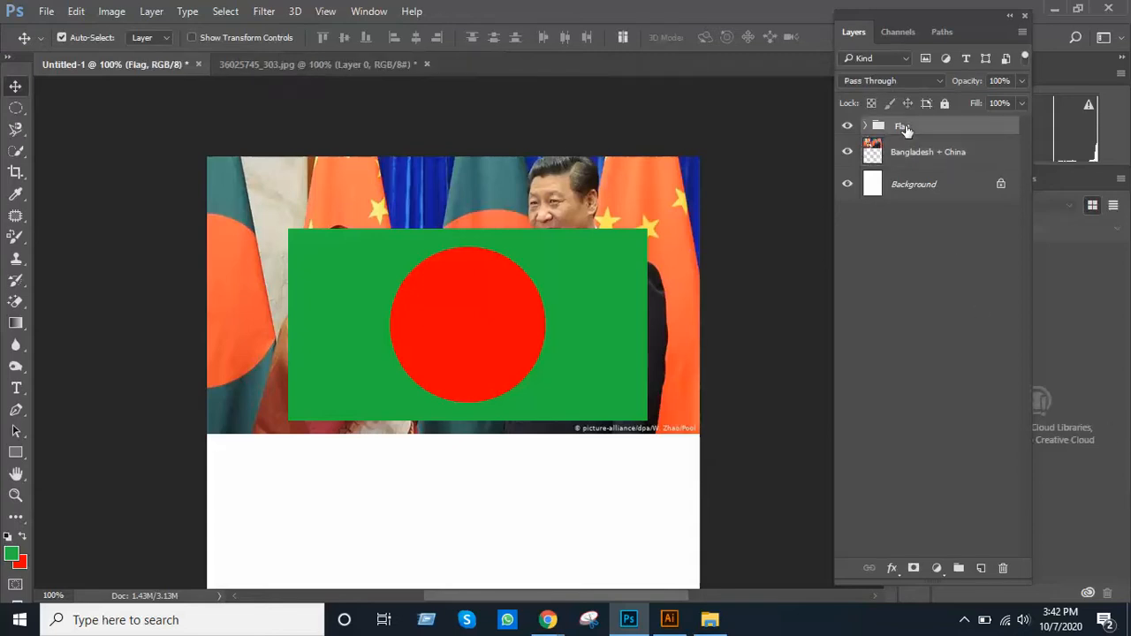
pyautogui.moveTo(613, 295); pyautogui.dragTo(656, 302)
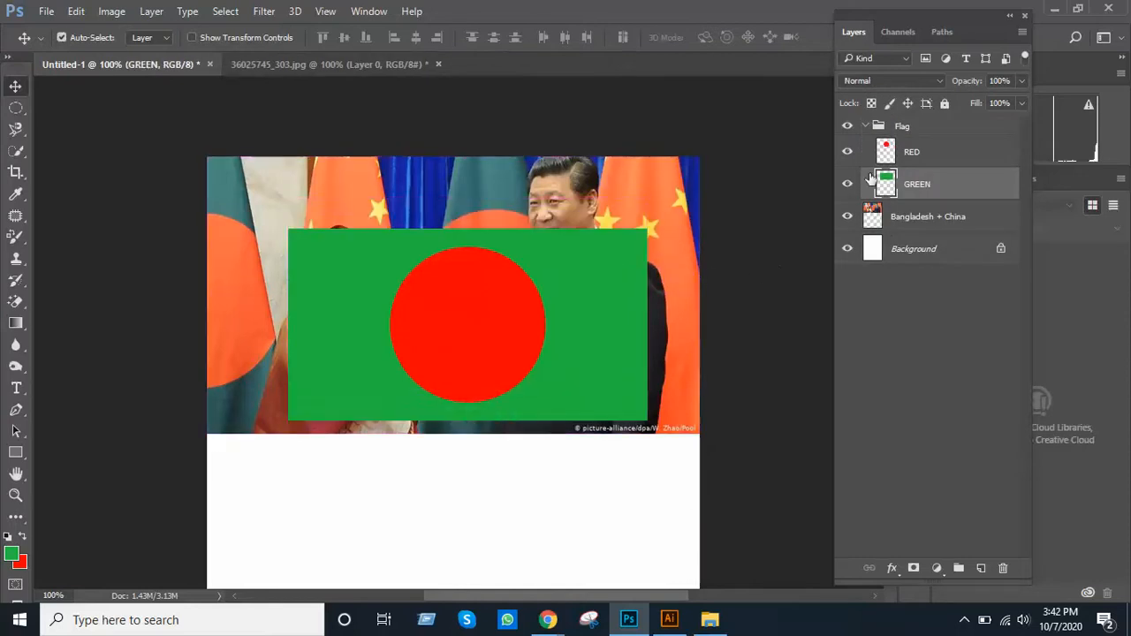
pyautogui.click(933, 133)
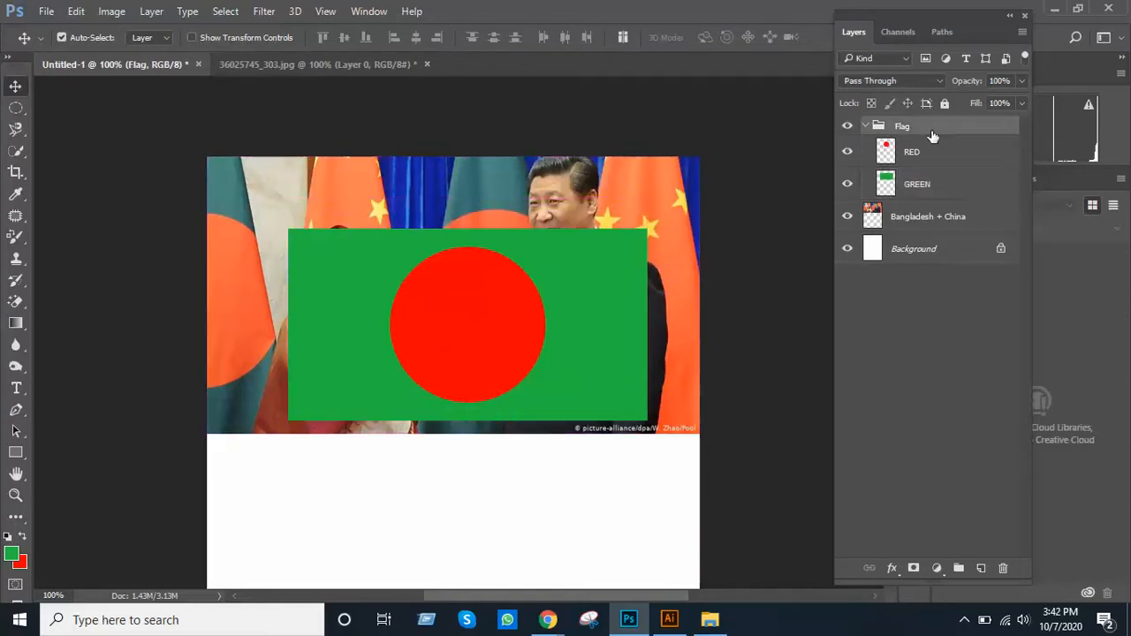
pyautogui.click(865, 126)
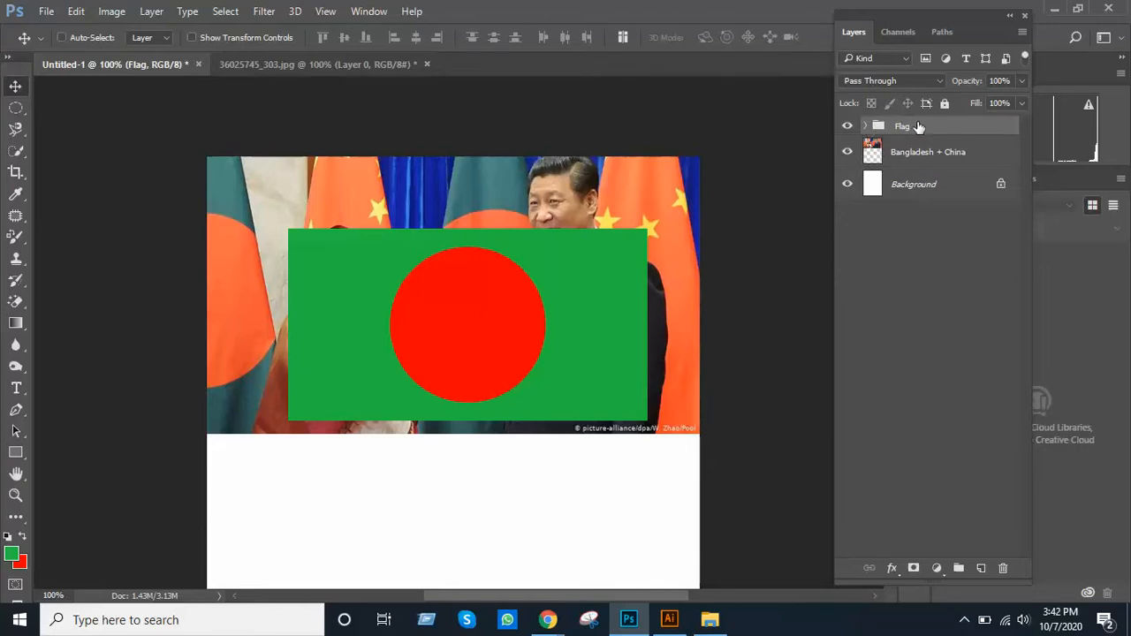
pyautogui.hotkey('ctrl', 't')
pyautogui.moveTo(594, 351); pyautogui.dragTo(580, 327)
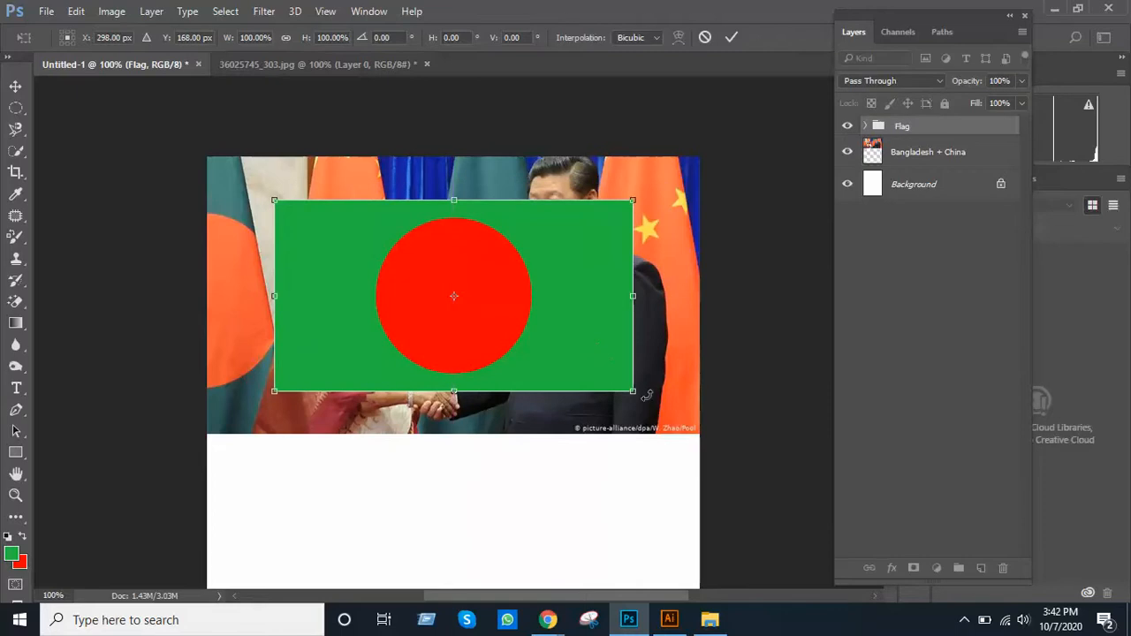
pyautogui.moveTo(631, 392); pyautogui.dragTo(716, 441)
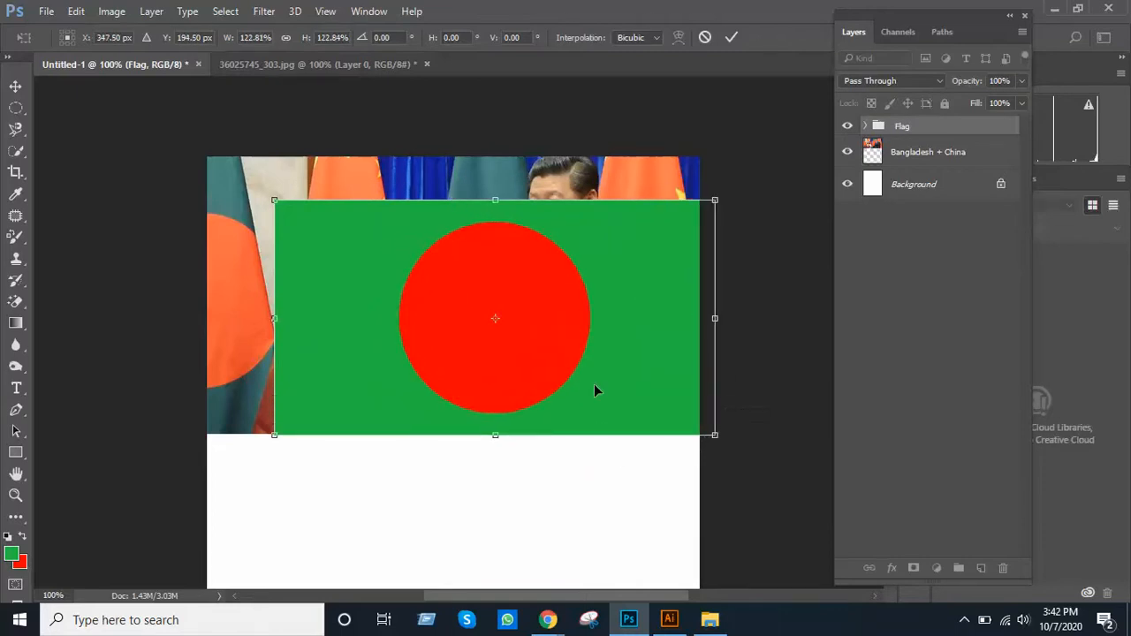
pyautogui.moveTo(265, 194); pyautogui.dragTo(195, 144)
pyautogui.moveTo(321, 361)
pyautogui.mouseDown()
pyautogui.moveTo(321, 309)
pyautogui.moveTo(306, 341)
pyautogui.moveTo(318, 359)
pyautogui.mouseUp()
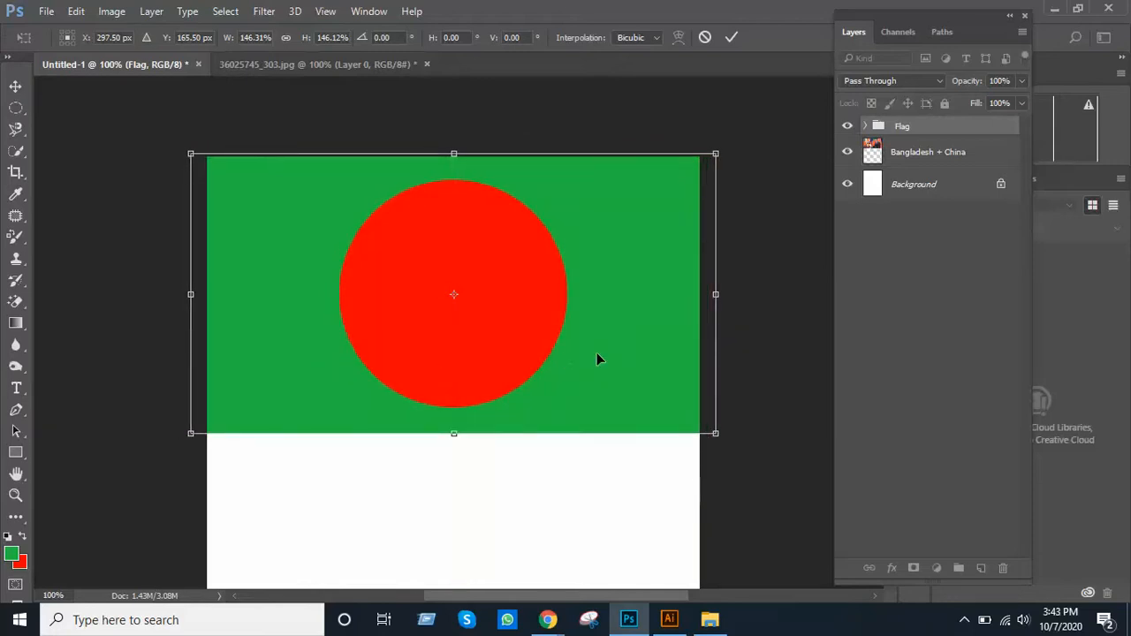
pyautogui.press('Return')
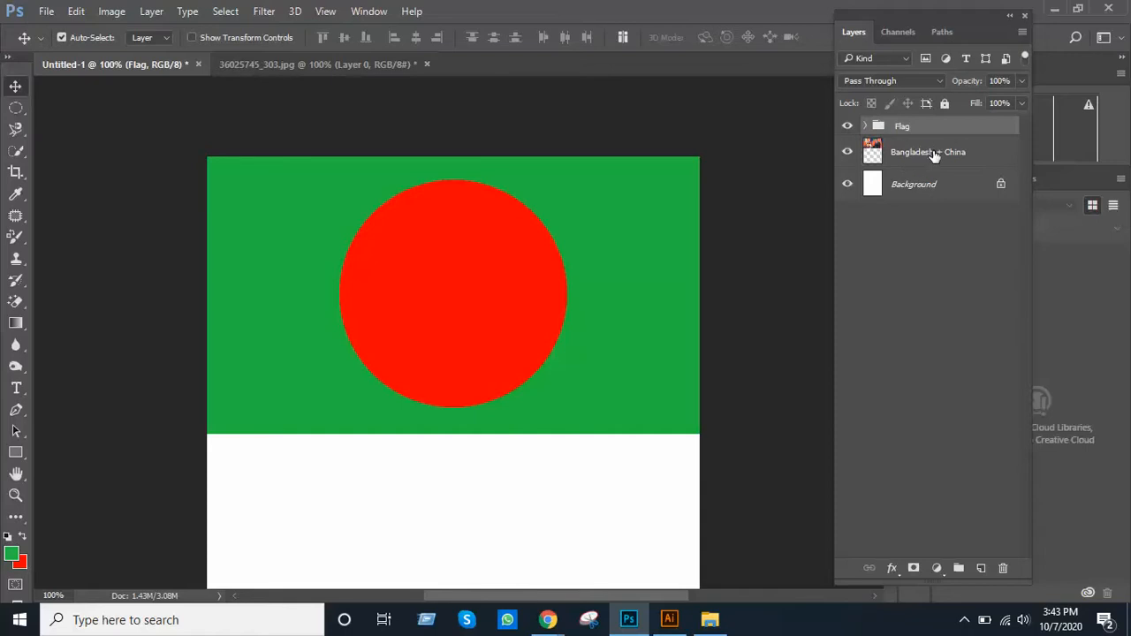
# Move the Bangladesh + China layer above the Flag group, and hide the layer and show it again.
pyautogui.moveTo(929, 167); pyautogui.dragTo(929, 126)
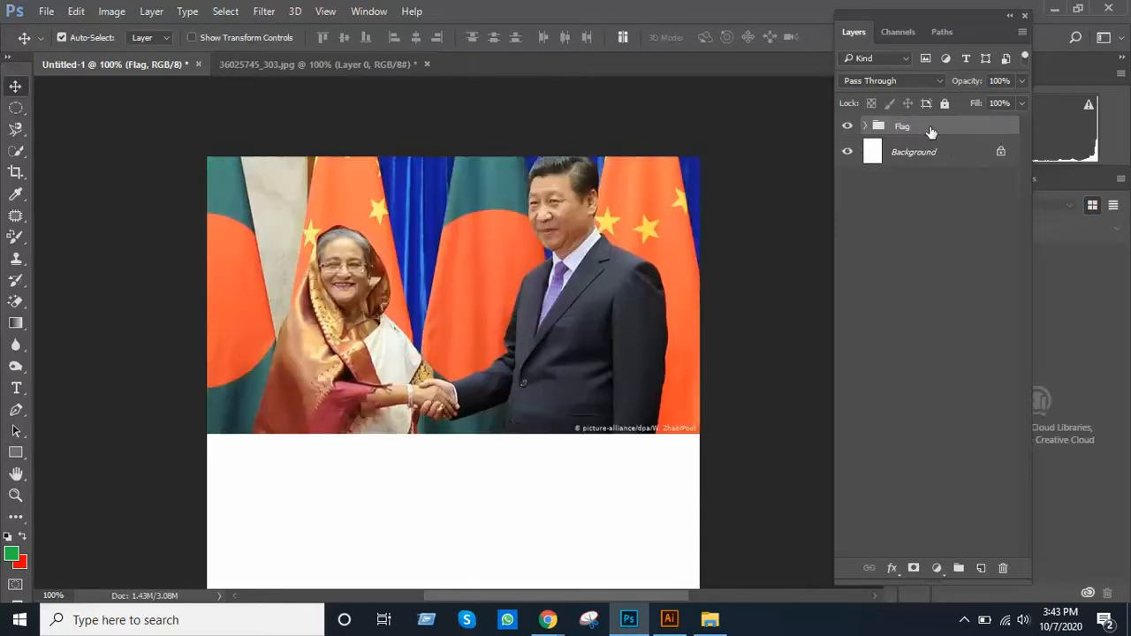
pyautogui.hotkey('ctrl', 'z')
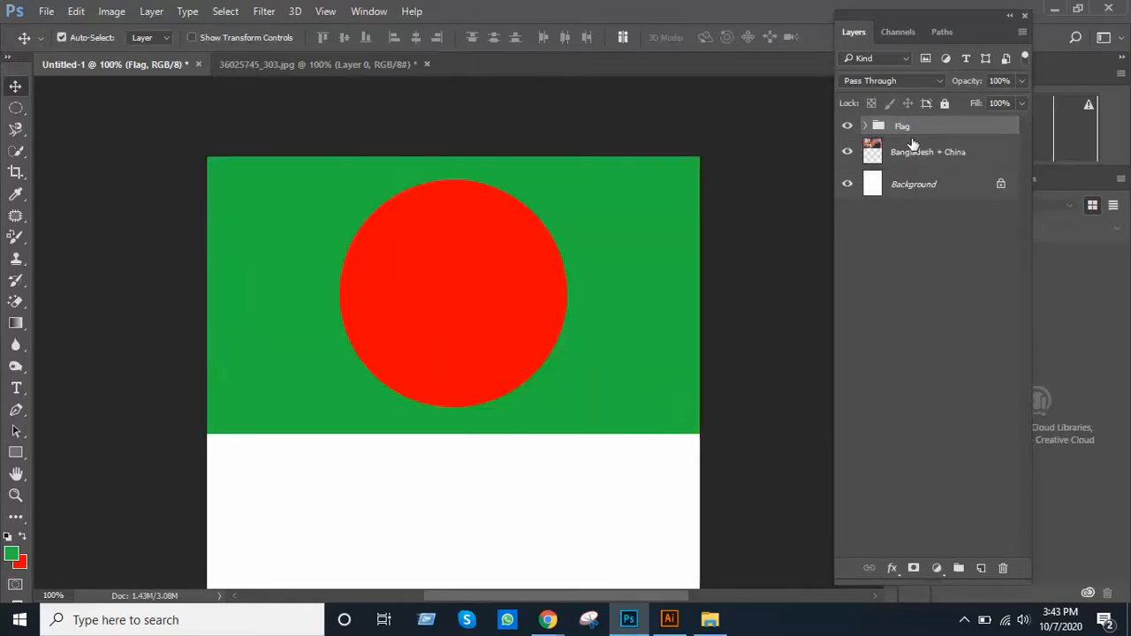
pyautogui.moveTo(929, 154)
pyautogui.mouseDown()
pyautogui.moveTo(925, 115)
pyautogui.moveTo(896, 150)
pyautogui.moveTo(925, 156)
pyautogui.mouseUp()
pyautogui.hotkey('ctrl', 'z')
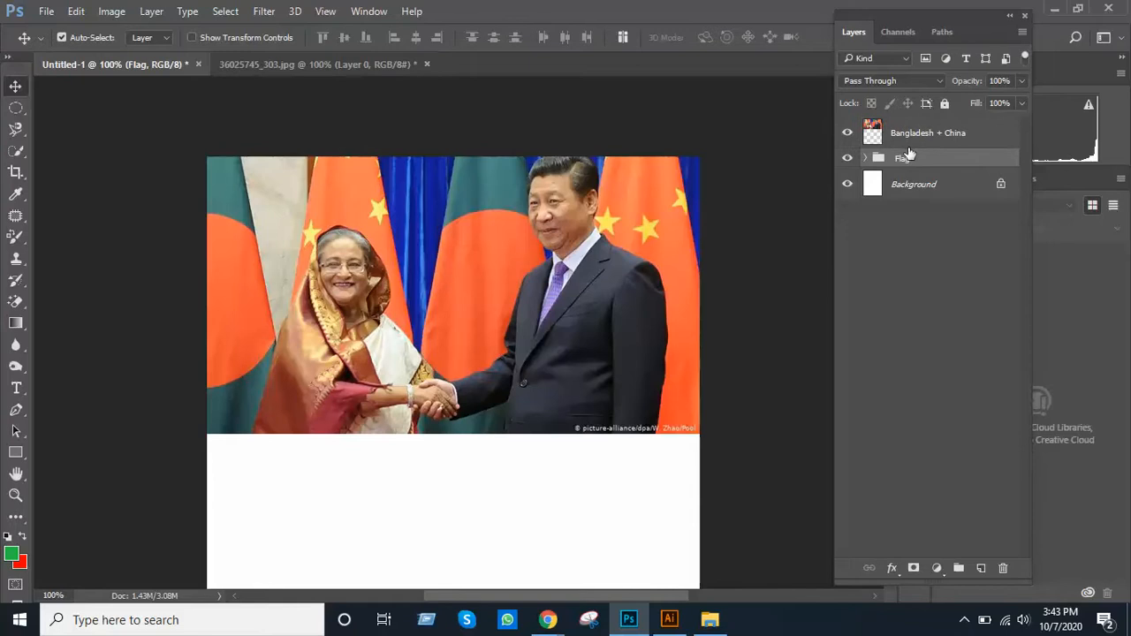
pyautogui.click(847, 133)
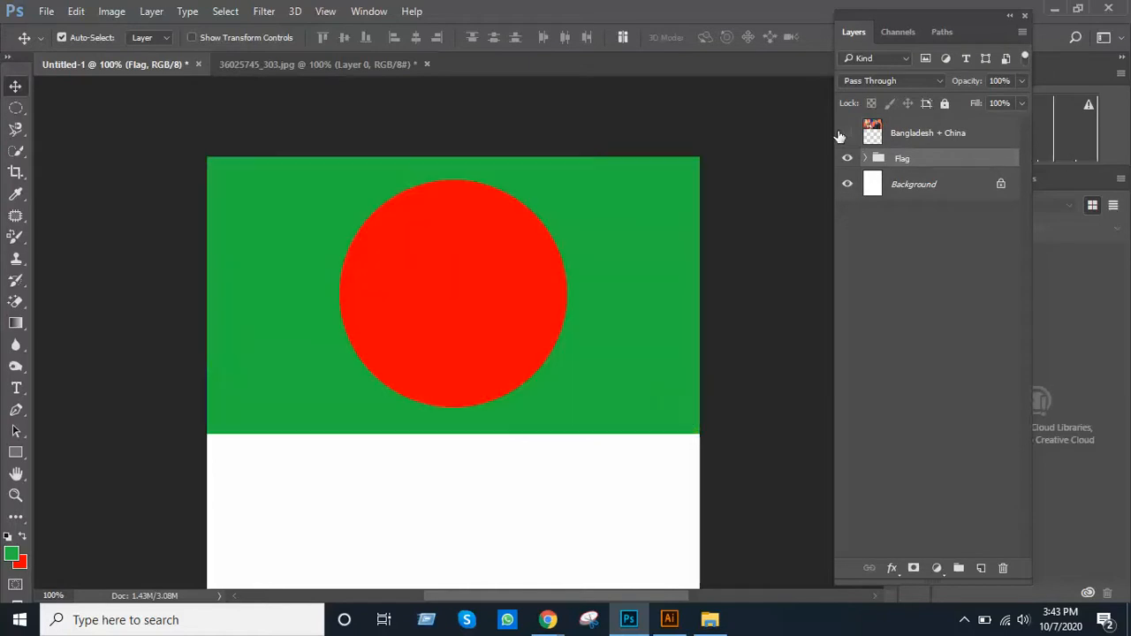
pyautogui.click(848, 132)
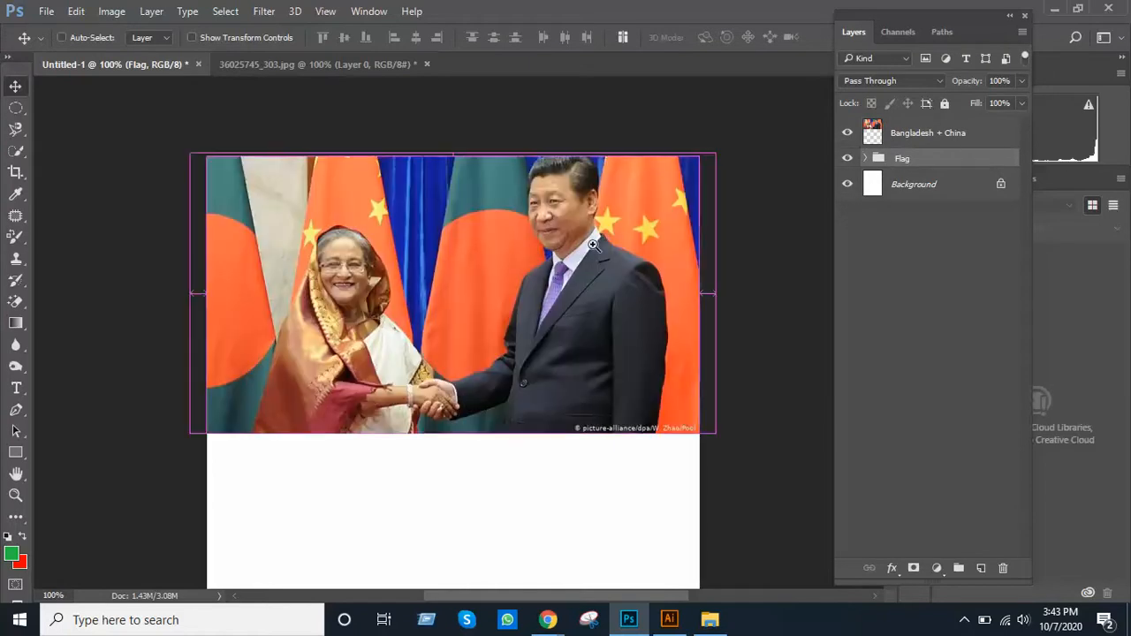
# Set the opacity of the Bangladesh + China layer to 52% and deselect all layers.
pyautogui.scroll(-1, 588, 242)
pyautogui.scroll(1, 556, 257)
pyautogui.moveTo(558, 215); pyautogui.dragTo(659, 300)
pyautogui.click(908, 132)
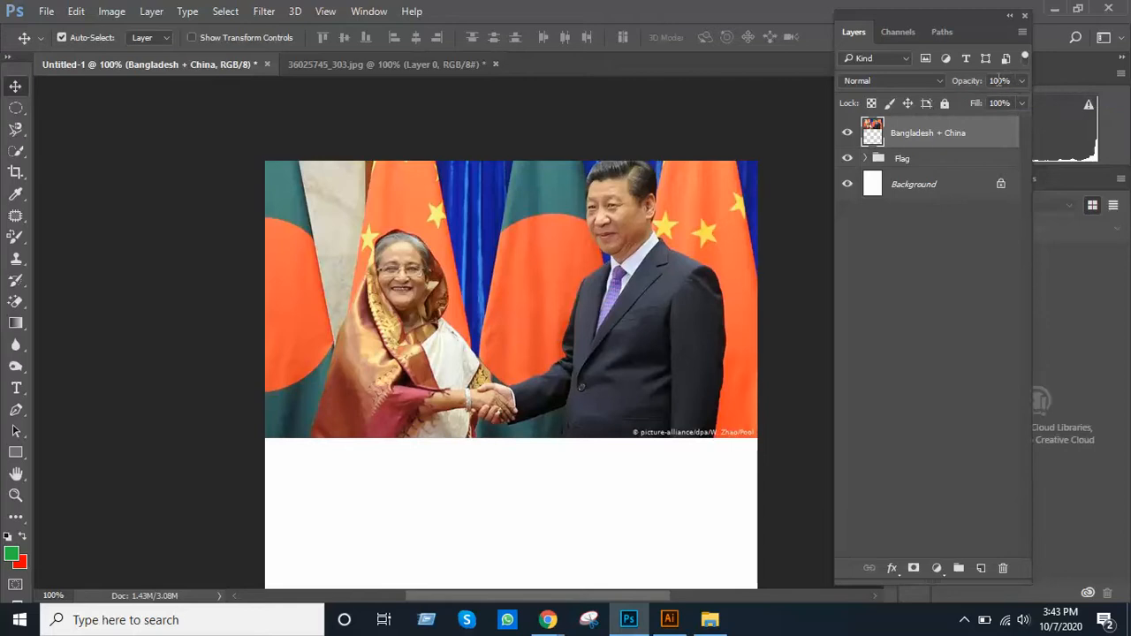
pyautogui.click(1021, 80)
pyautogui.moveTo(1021, 103); pyautogui.dragTo(982, 99)
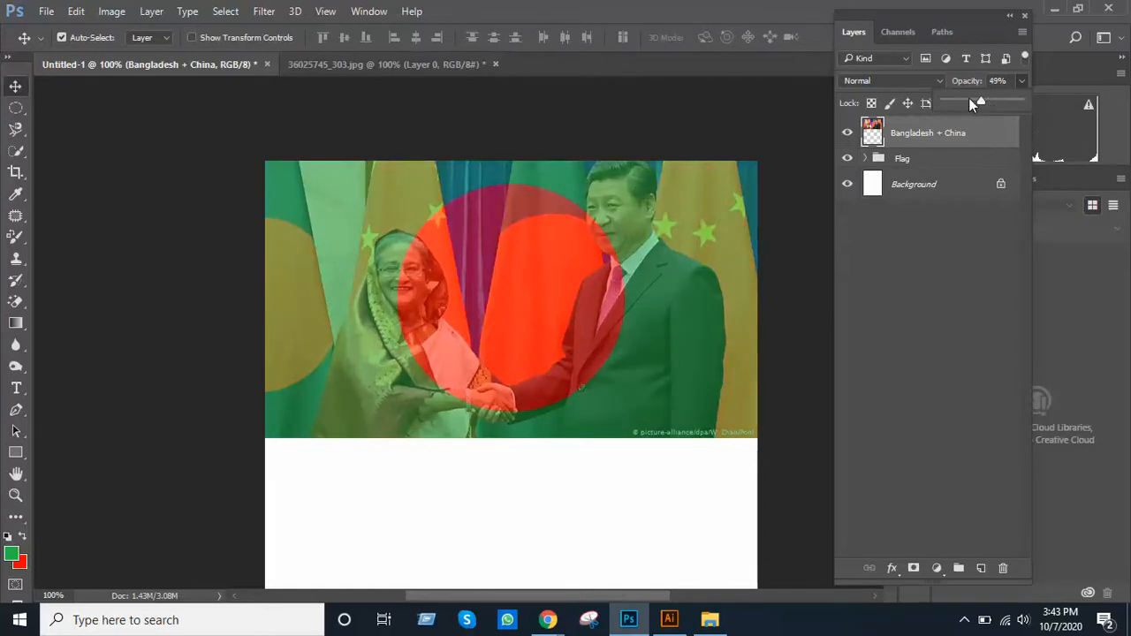
pyautogui.moveTo(969, 104); pyautogui.dragTo(965, 103)
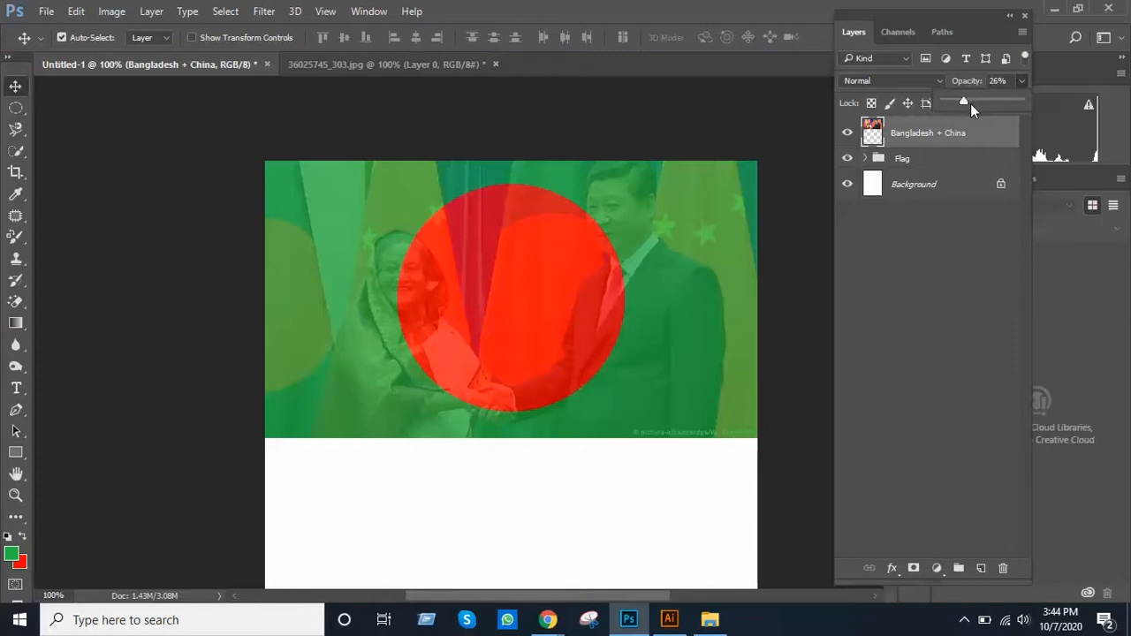
pyautogui.moveTo(963, 103); pyautogui.dragTo(955, 103)
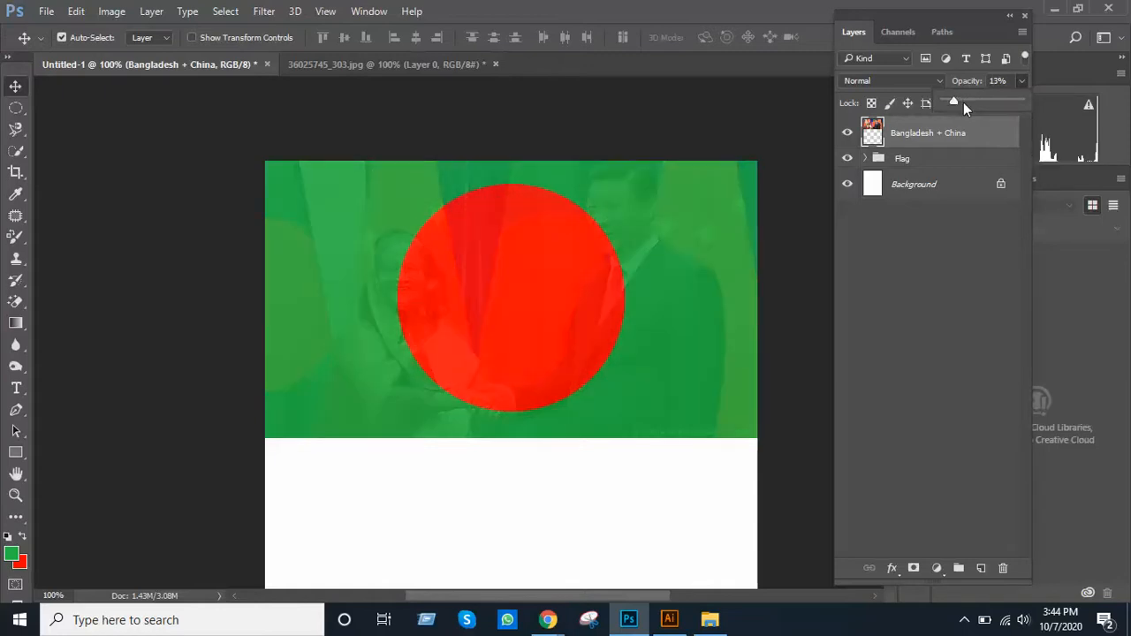
pyautogui.moveTo(959, 101); pyautogui.dragTo(976, 103)
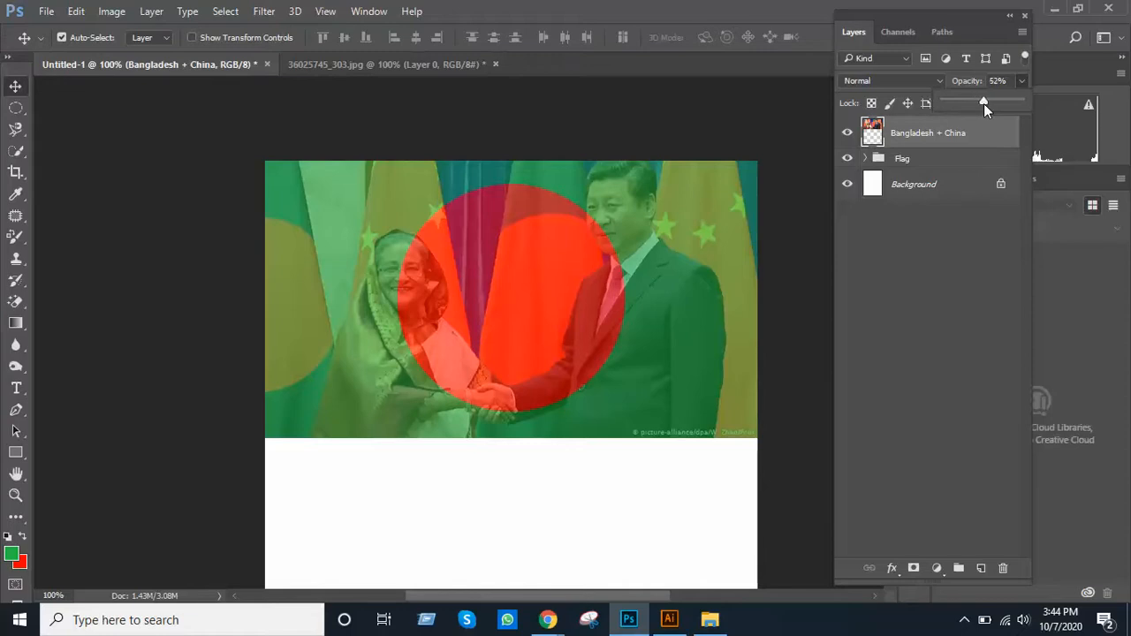
pyautogui.moveTo(982, 103); pyautogui.dragTo(983, 104)
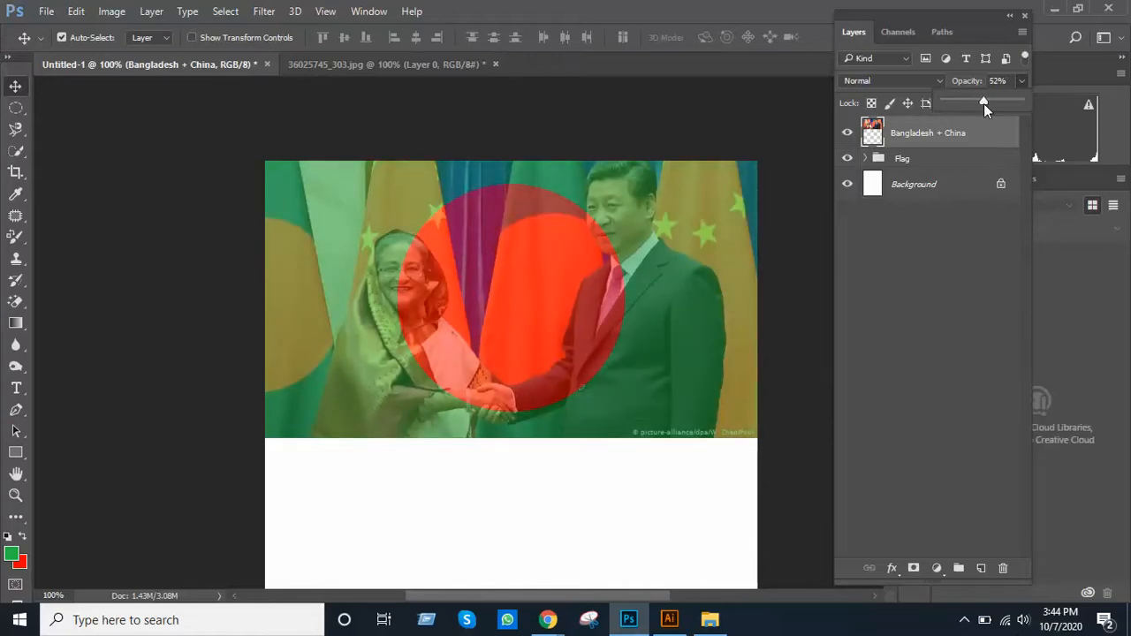
pyautogui.click(973, 327)
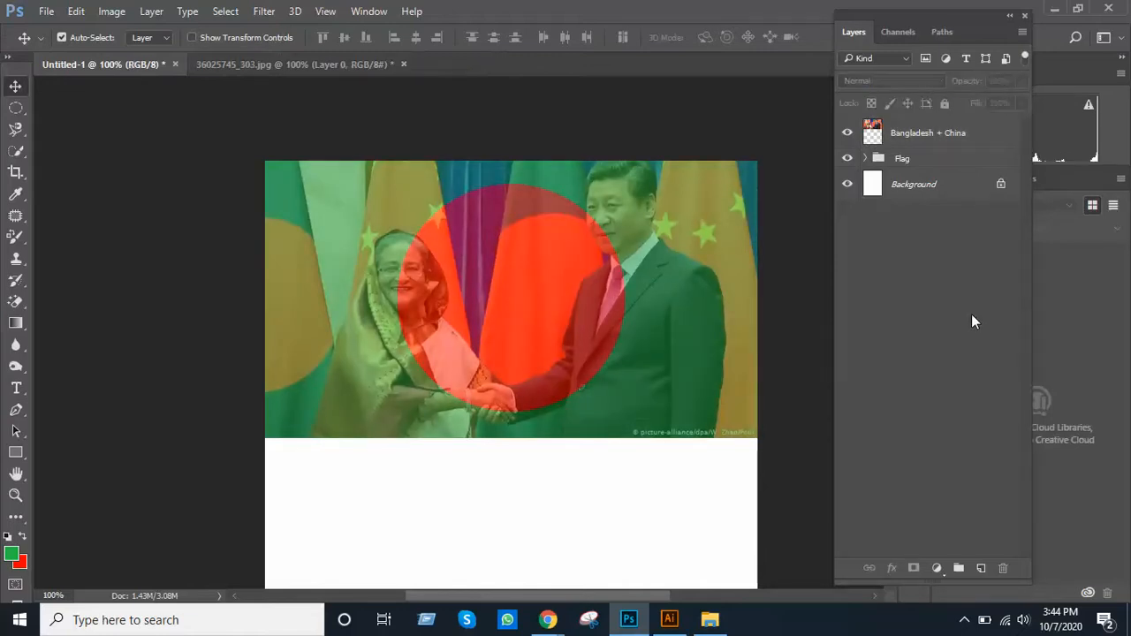
# Expand the Flag group and scale the RED layer's circle down proportionally around its centre to about 69%.
pyautogui.click(865, 163)
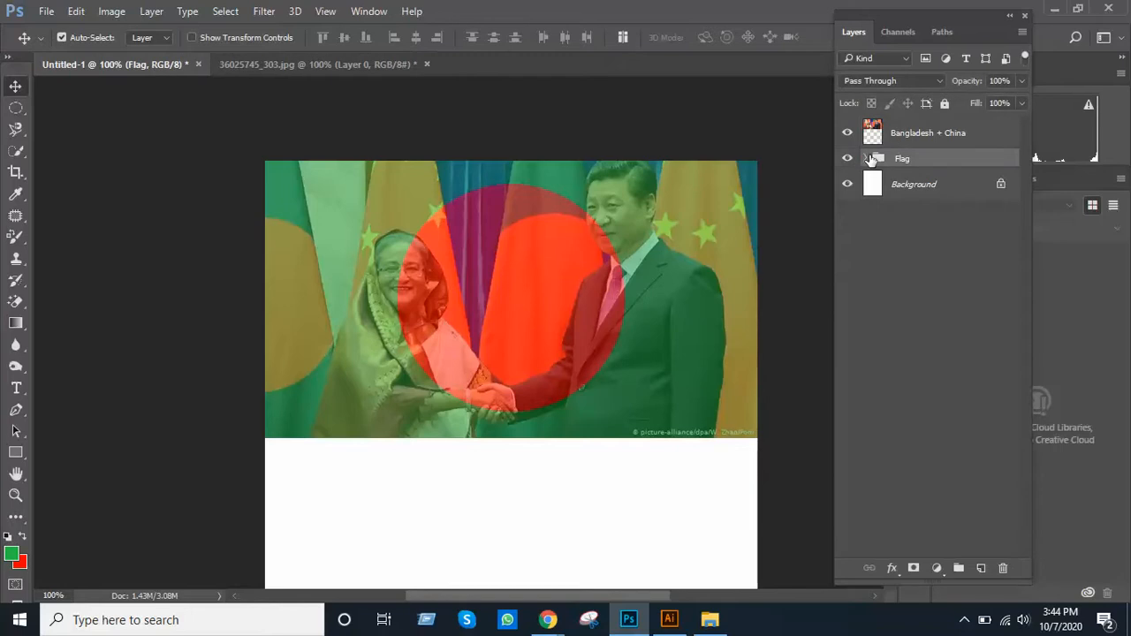
pyautogui.click(868, 159)
pyautogui.click(907, 191)
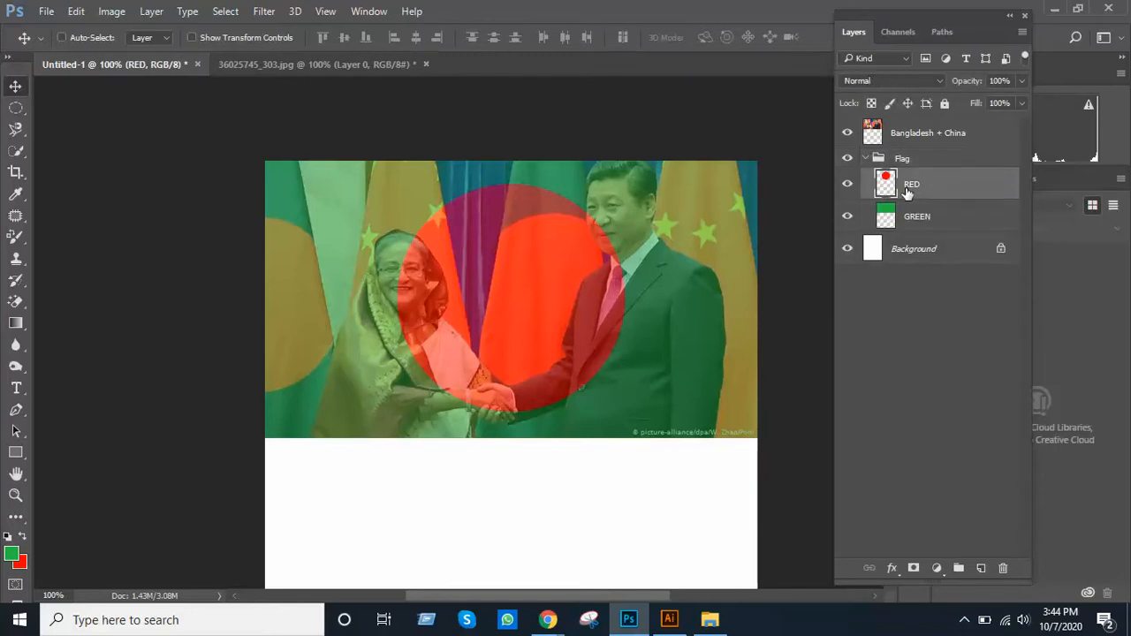
pyautogui.hotkey('ctrl', 't')
pyautogui.moveTo(622, 411); pyautogui.dragTo(593, 370)
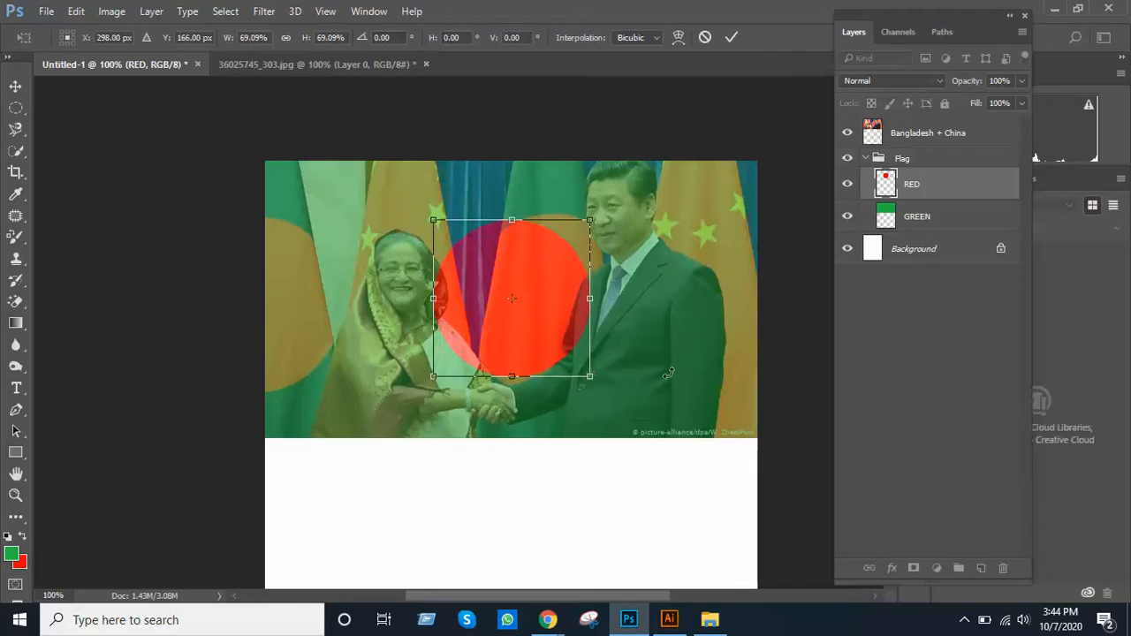
pyautogui.press('Return')
# Deselect the RED layer and collapse the Flag group.
pyautogui.keyDown('ctrl'); pyautogui.click(713, 510); pyautogui.keyUp('ctrl')
pyautogui.hotkey('ctrl', '-')
pyautogui.keyDown('ctrl'); pyautogui.click(538, 197); pyautogui.keyUp('ctrl')
pyautogui.moveTo(539, 197); pyautogui.dragTo(663, 305)
pyautogui.keyDown('ctrl'); pyautogui.click(592, 291); pyautogui.keyUp('ctrl')
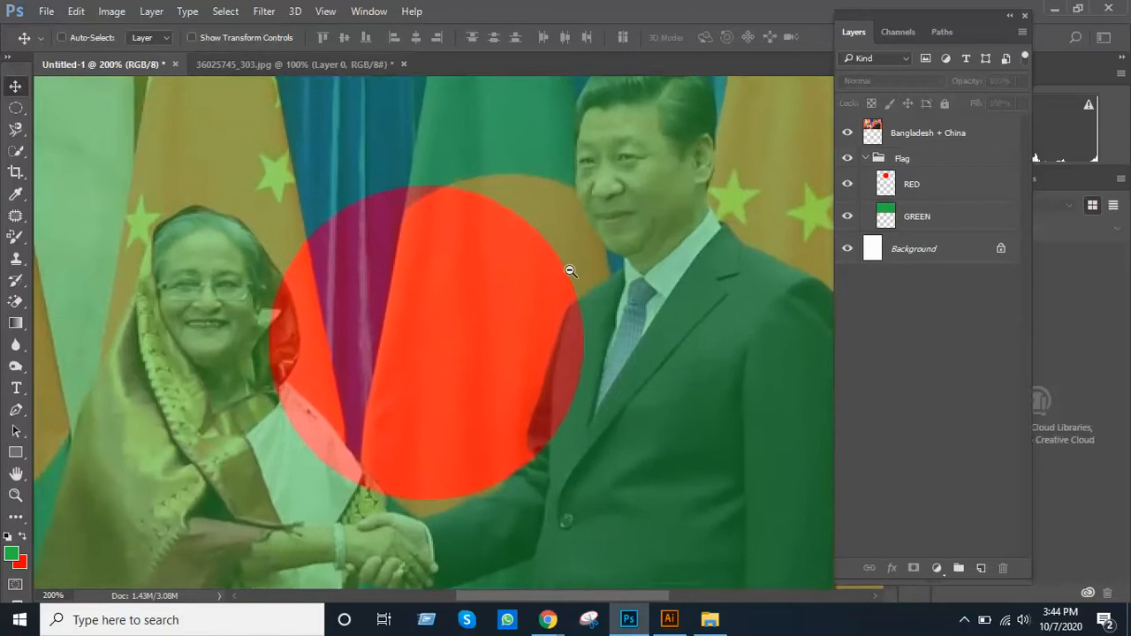
pyautogui.keyDown('alt'); pyautogui.click(567, 272); pyautogui.keyUp('alt')
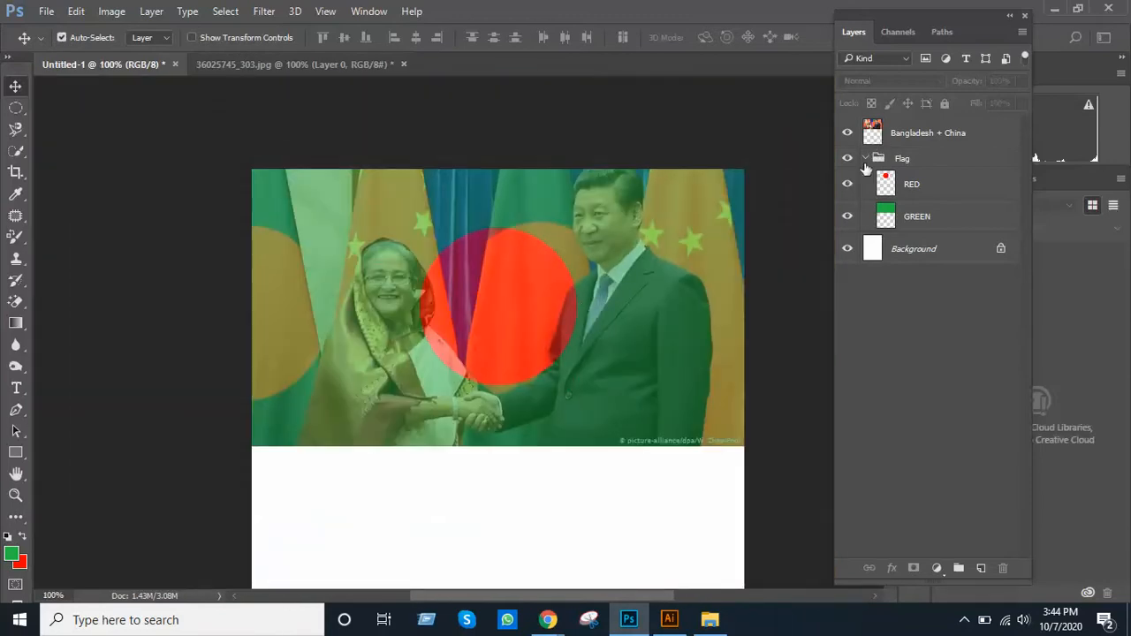
pyautogui.click(865, 159)
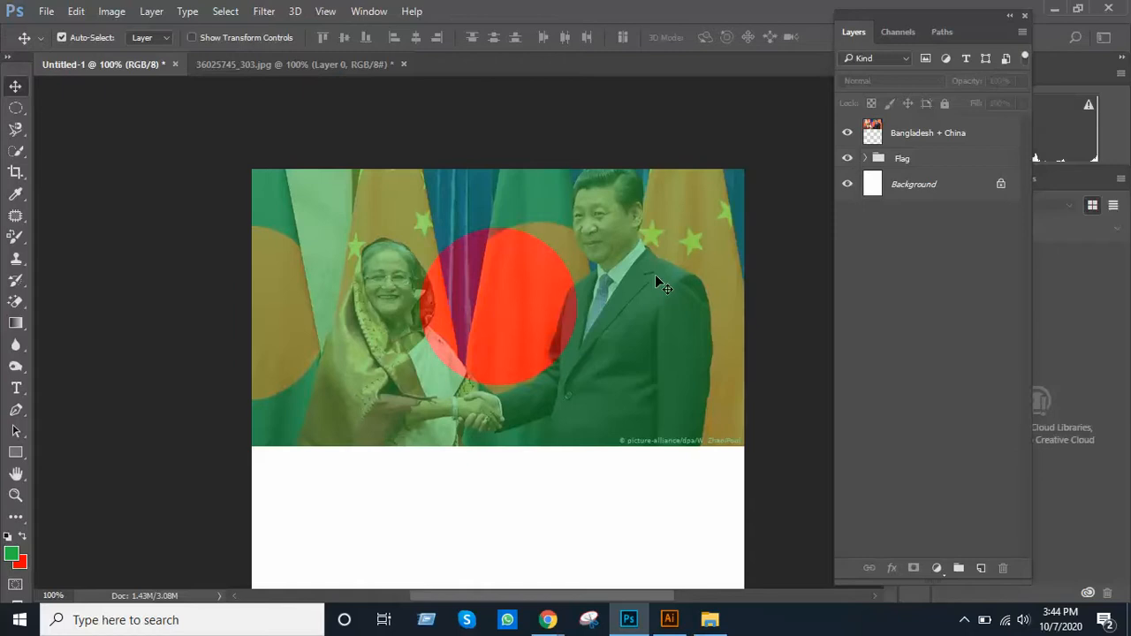
# Switch from the Elliptical to the Rectangular Marquee tool with the whole canvas in view.
pyautogui.scroll(-1, 656, 277)
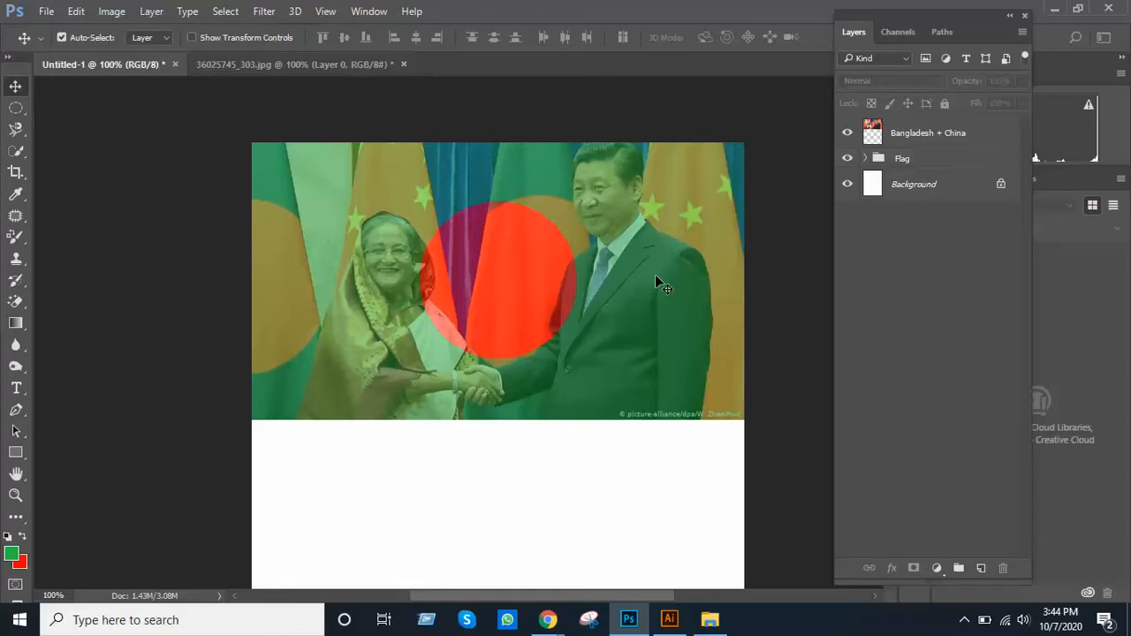
pyautogui.hotkey('ctrl', 'space')
pyautogui.keyDown('alt'); pyautogui.click(601, 266); pyautogui.keyUp('alt')
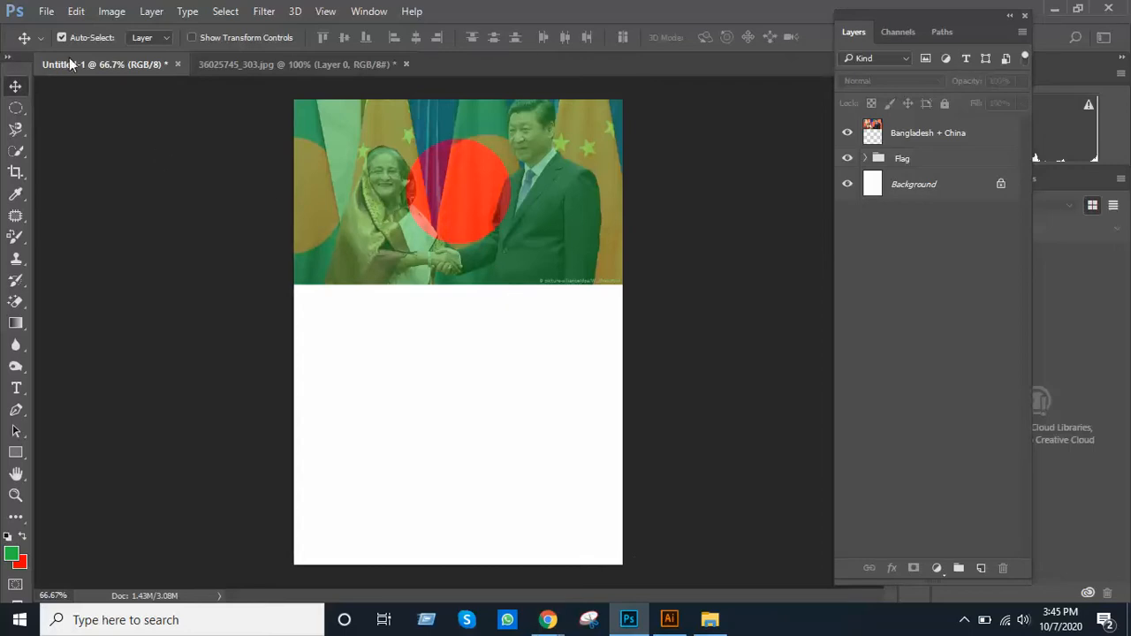
pyautogui.click(16, 108)
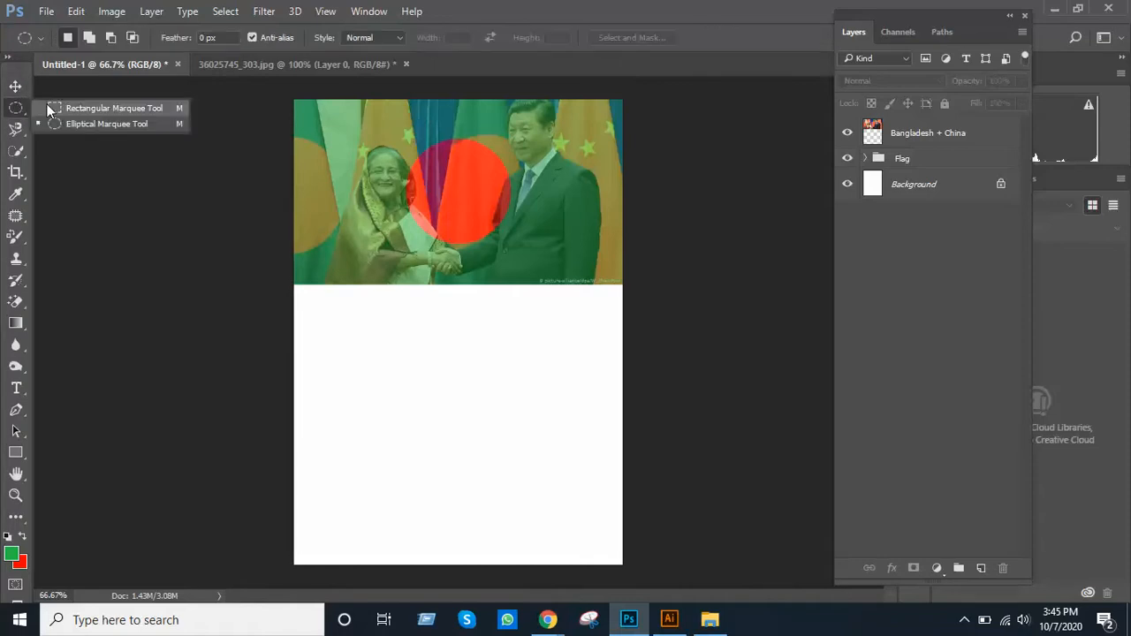
pyautogui.click(55, 110)
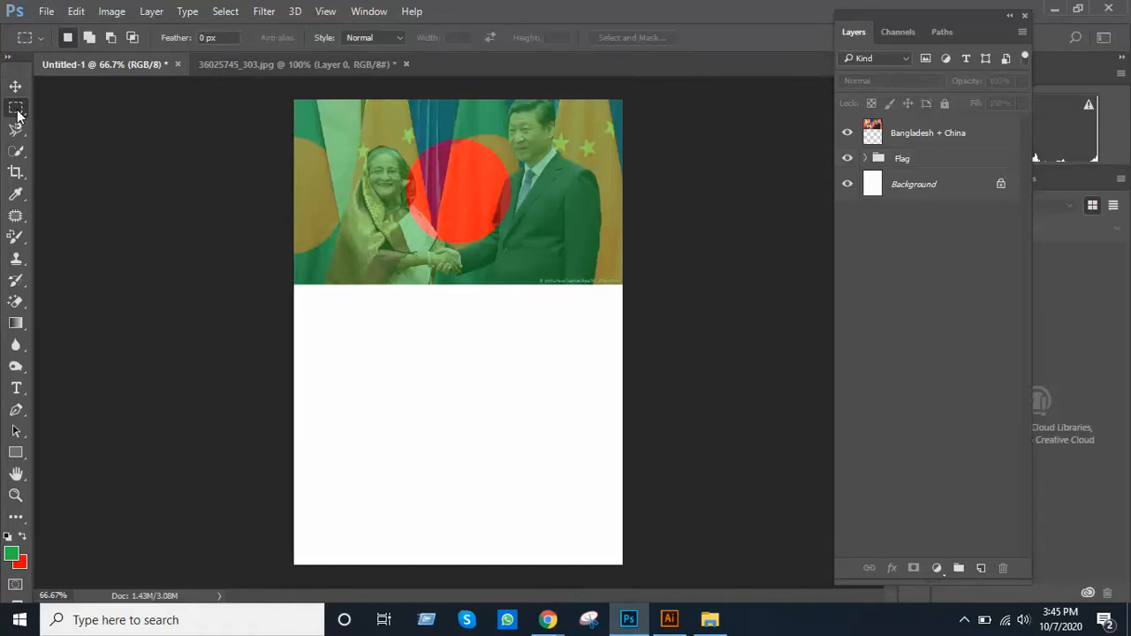
# Crop away the empty white canvas below the blended photo and flag, and return to the Move tool.
pyautogui.click(16, 173)
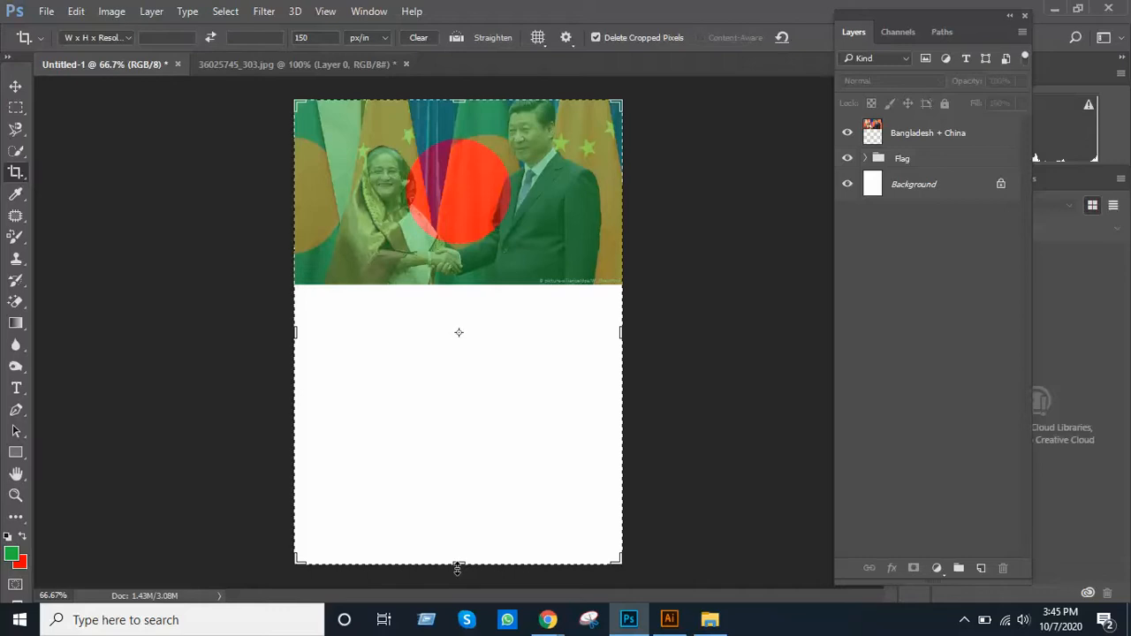
pyautogui.moveTo(459, 563); pyautogui.dragTo(489, 421)
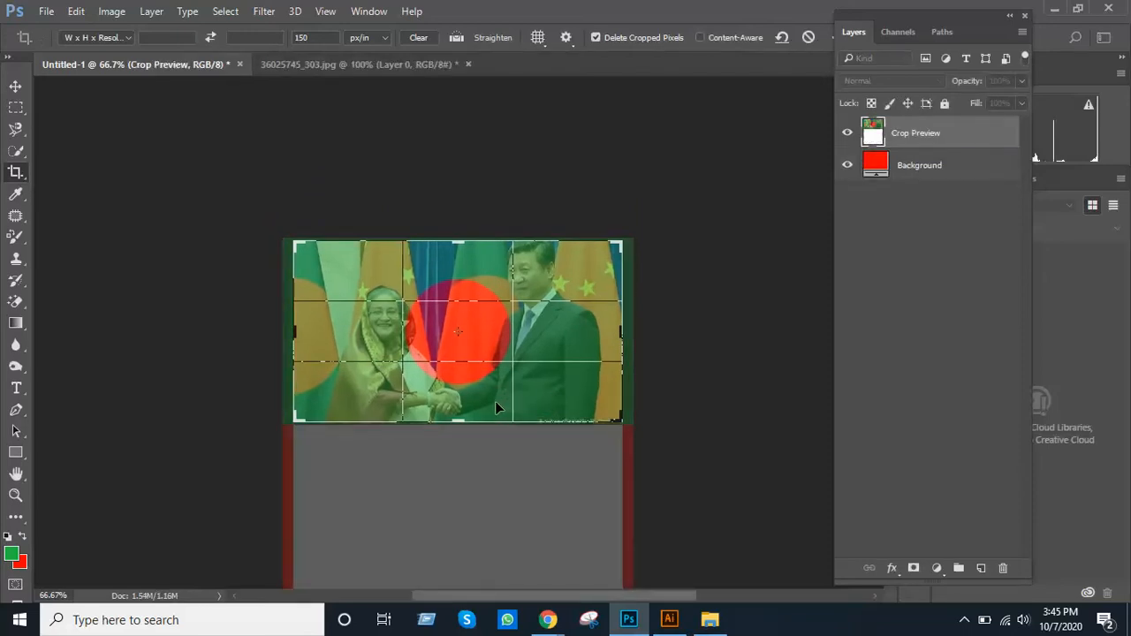
pyautogui.press('Return')
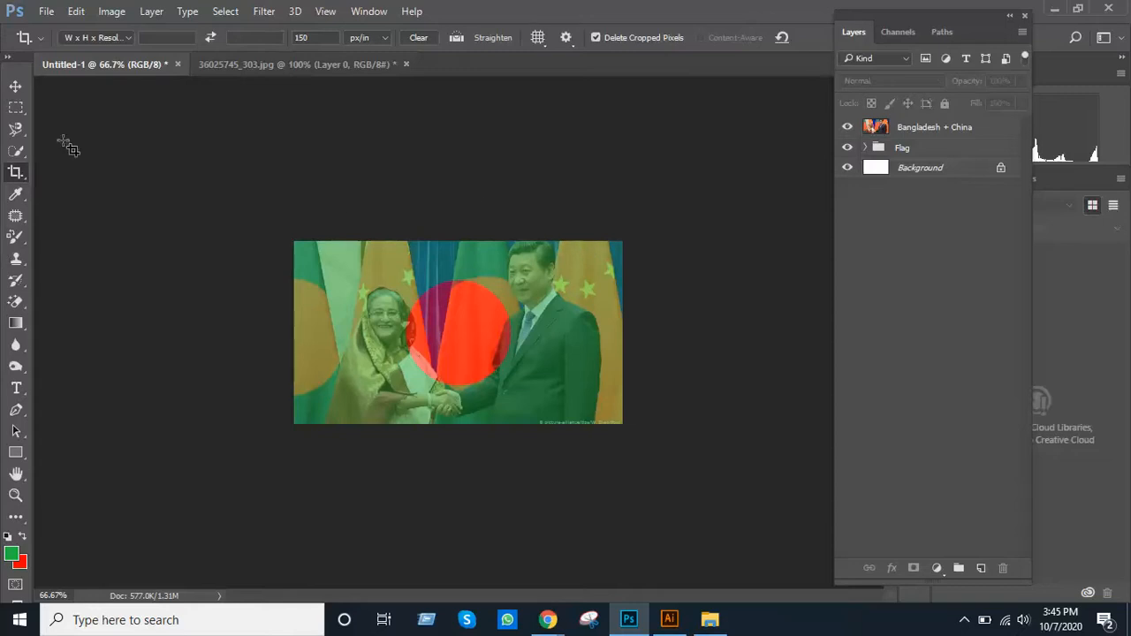
pyautogui.click(13, 88)
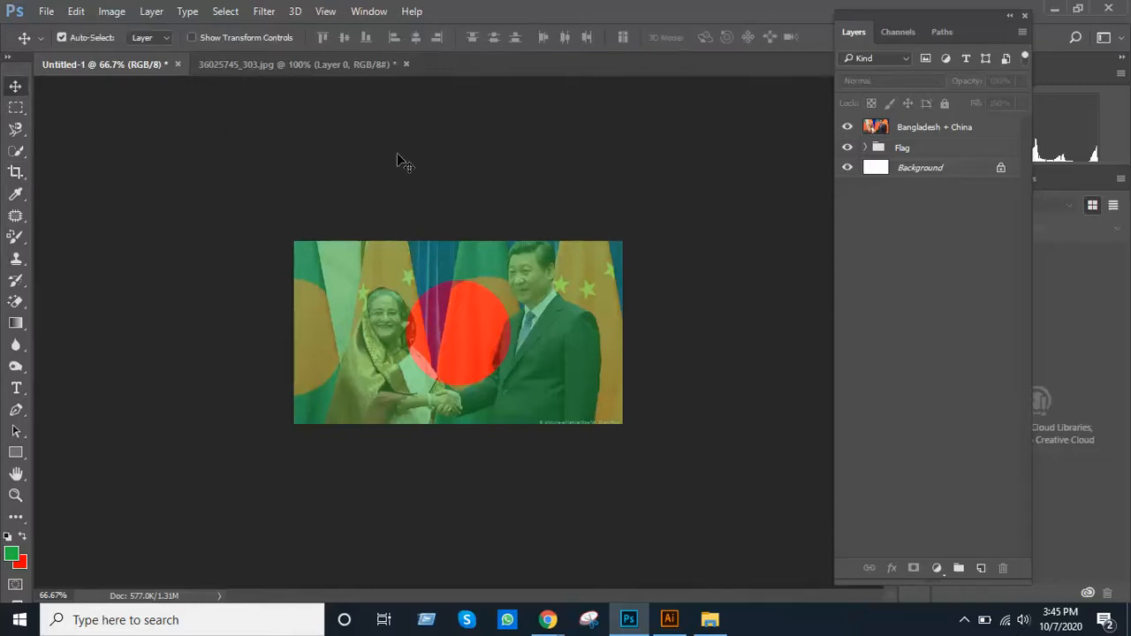
pyautogui.hotkey('ctrl', '+')
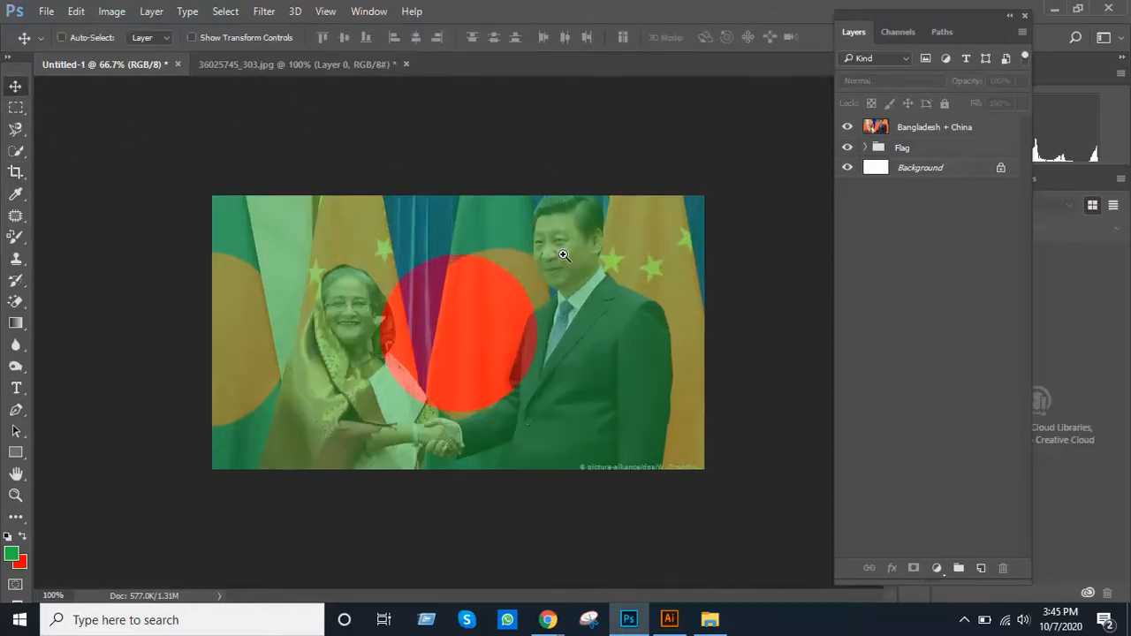
pyautogui.hotkey('ctrl', '+')
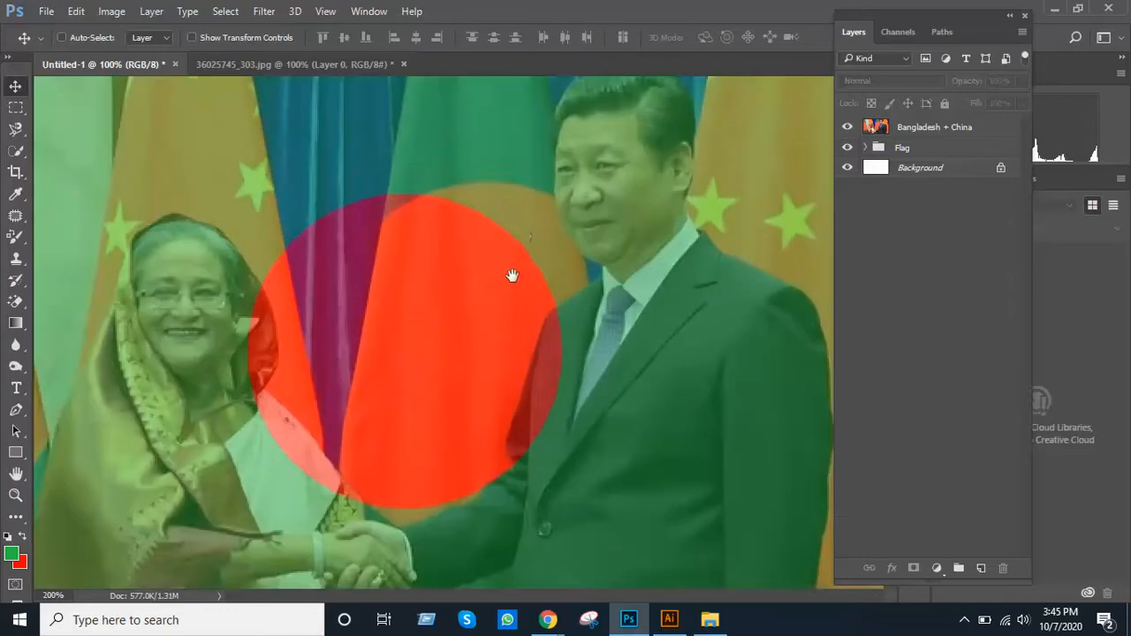
pyautogui.hotkey('ctrl', '-')
pyautogui.hotkey('ctrl', '-')
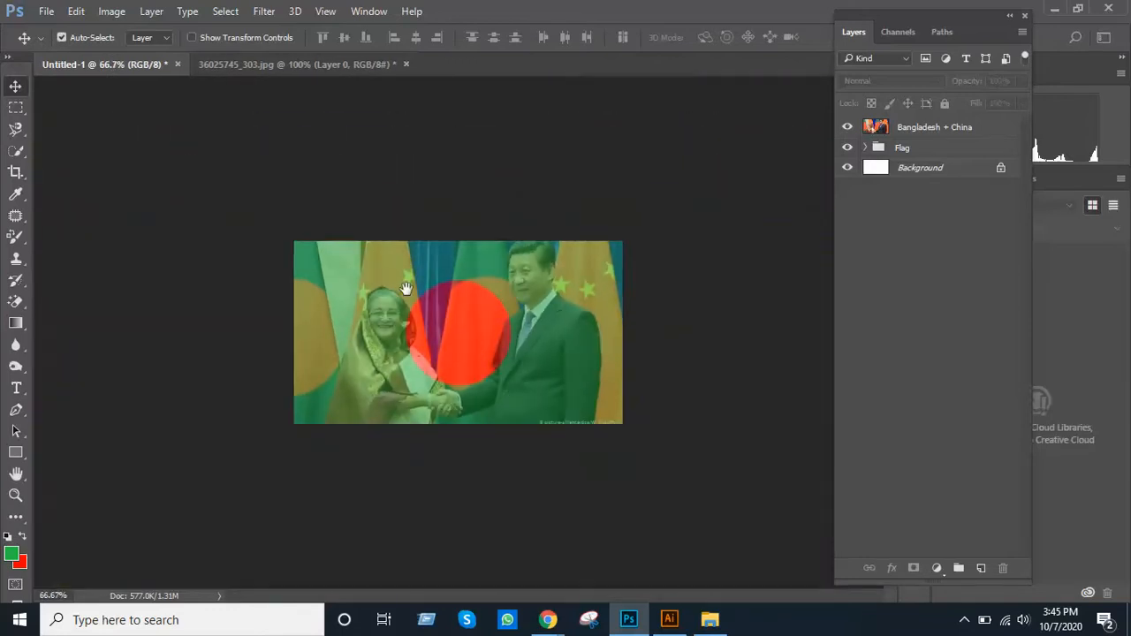
pyautogui.hotkey('ctrl', '+')
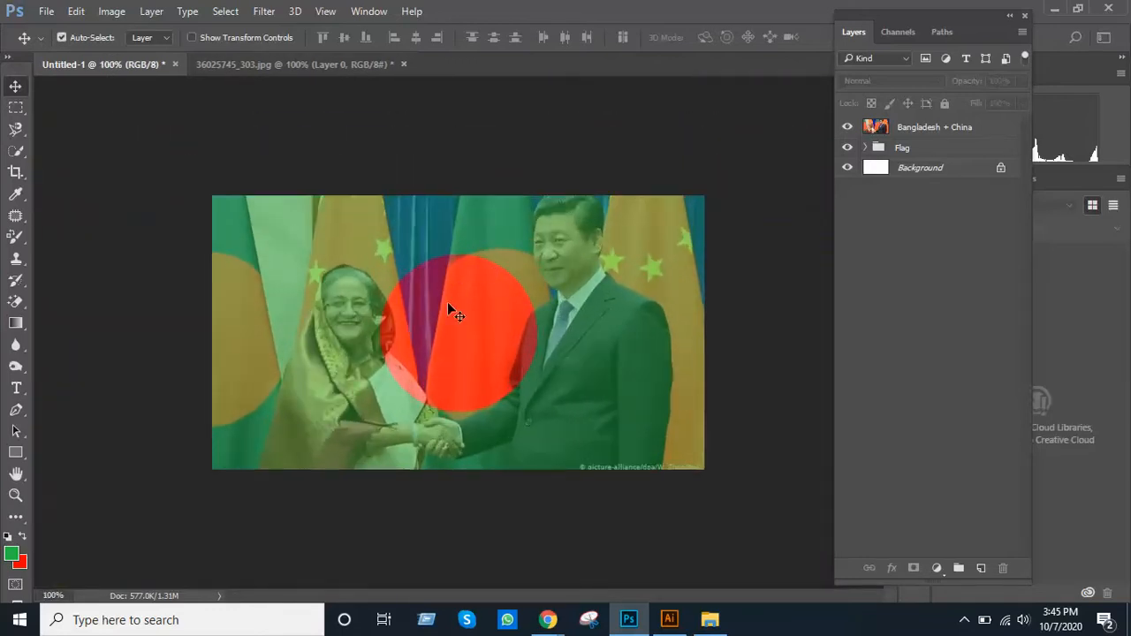
# Save the document in the Class 31 folder as a layered Photoshop file named Bangladesh China, with Maximize Compatibility on.
pyautogui.click(47, 12)
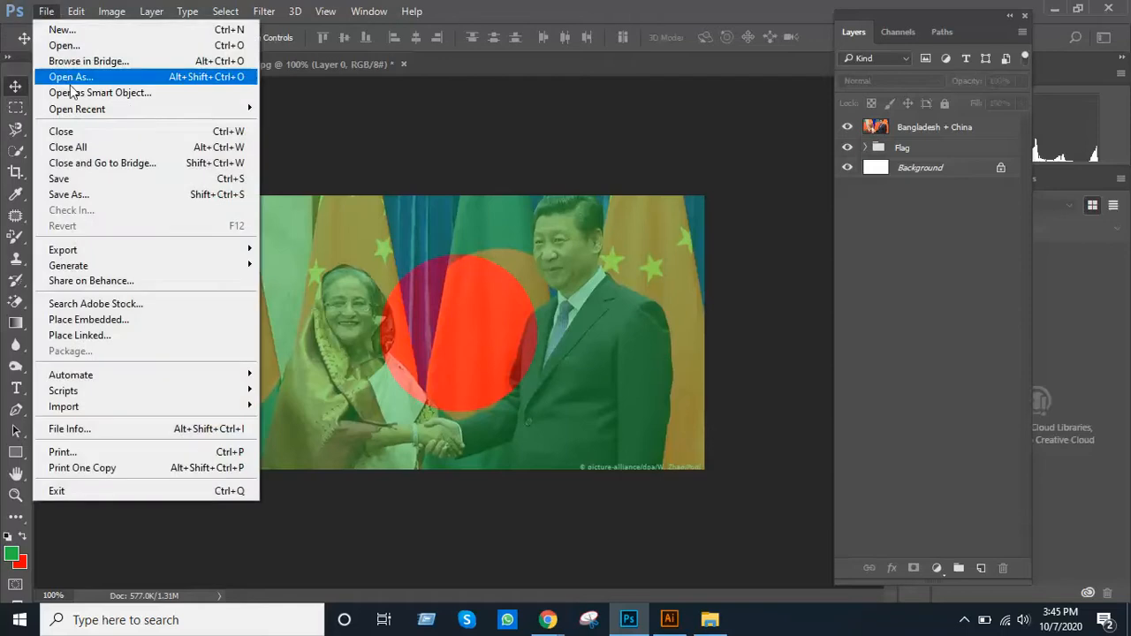
pyautogui.click(112, 195)
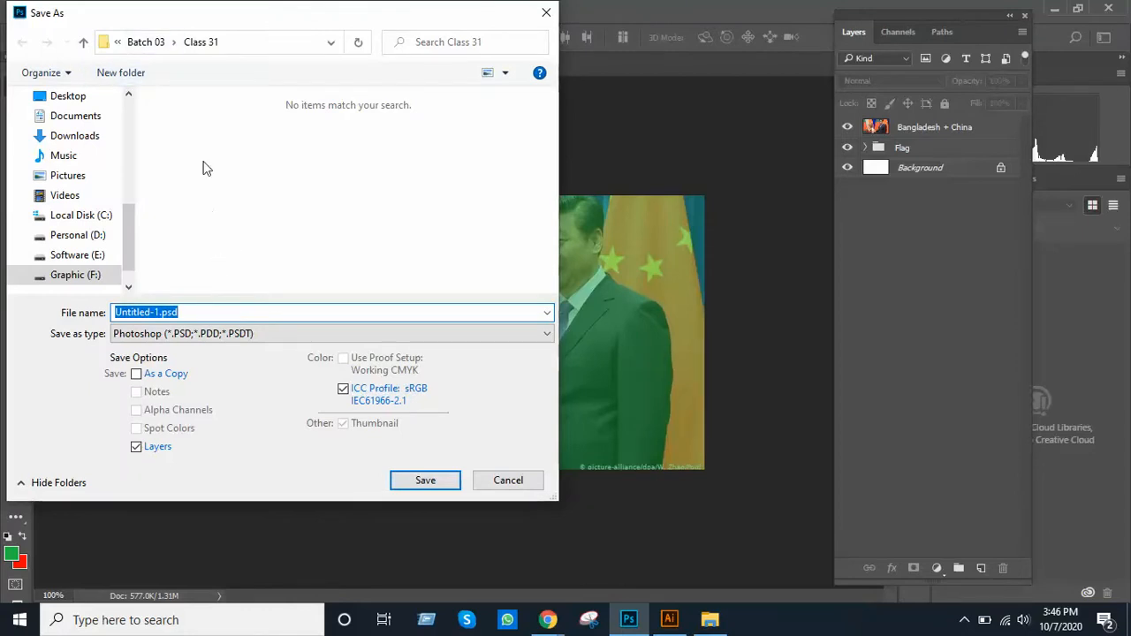
pyautogui.click(710, 620)
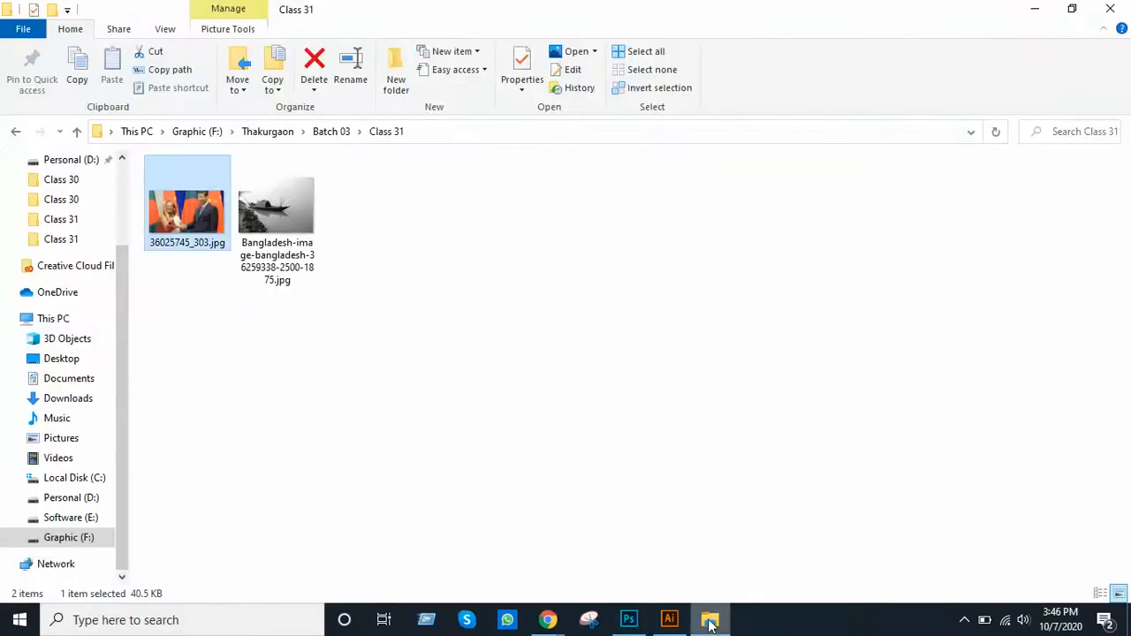
pyautogui.hotkey('alt', 'Tab')
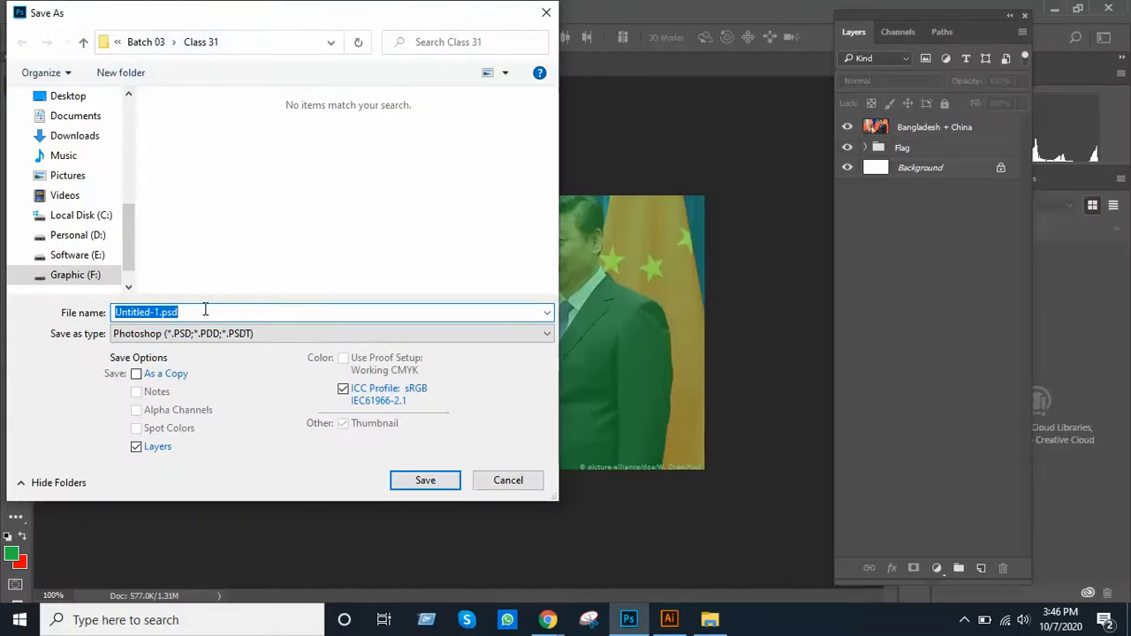
pyautogui.write('Ban')
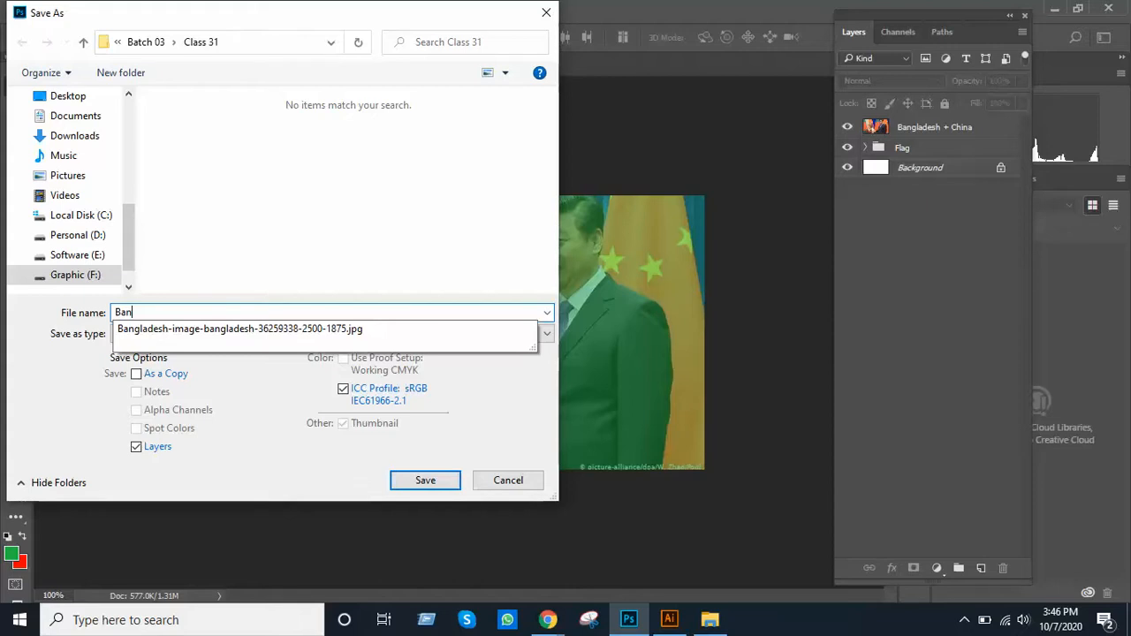
pyautogui.write('gladesh ')
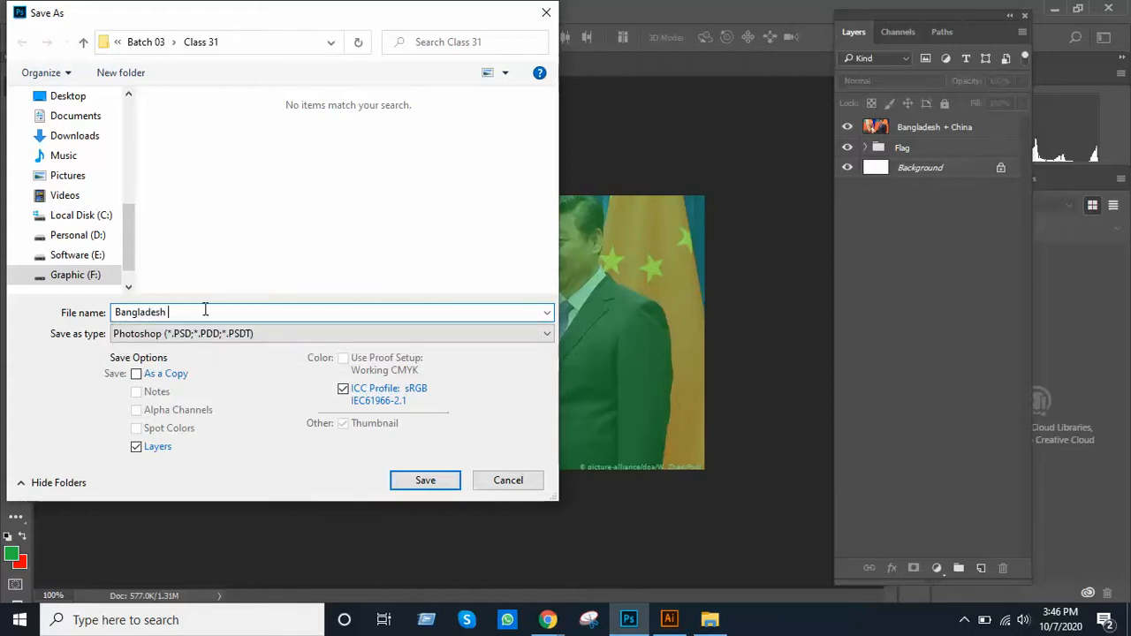
pyautogui.write('China')
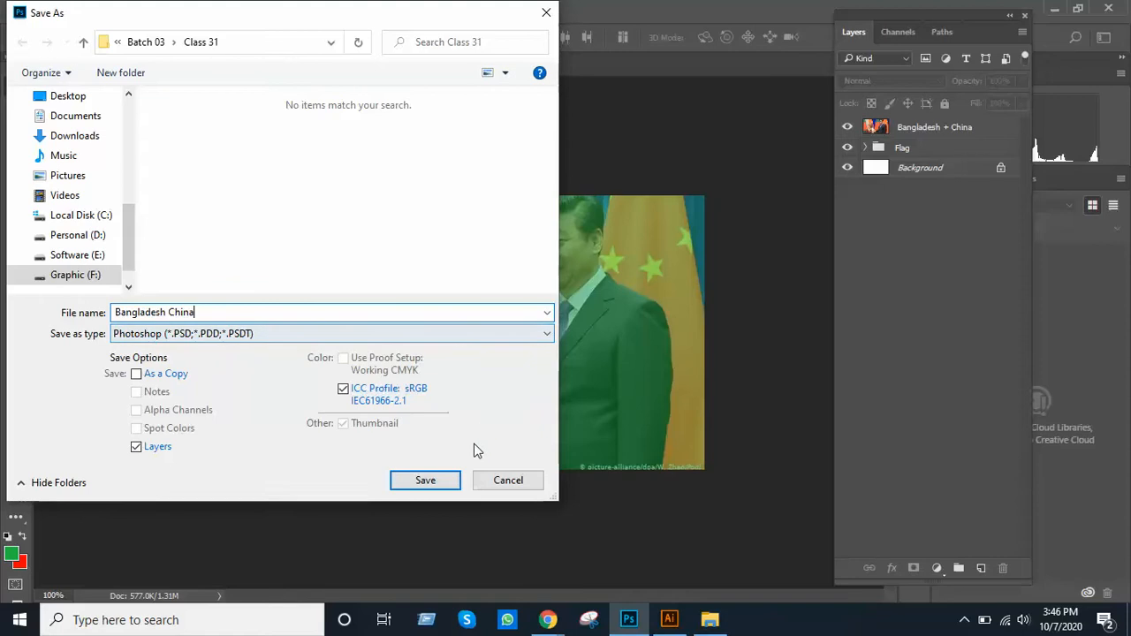
pyautogui.click(427, 482)
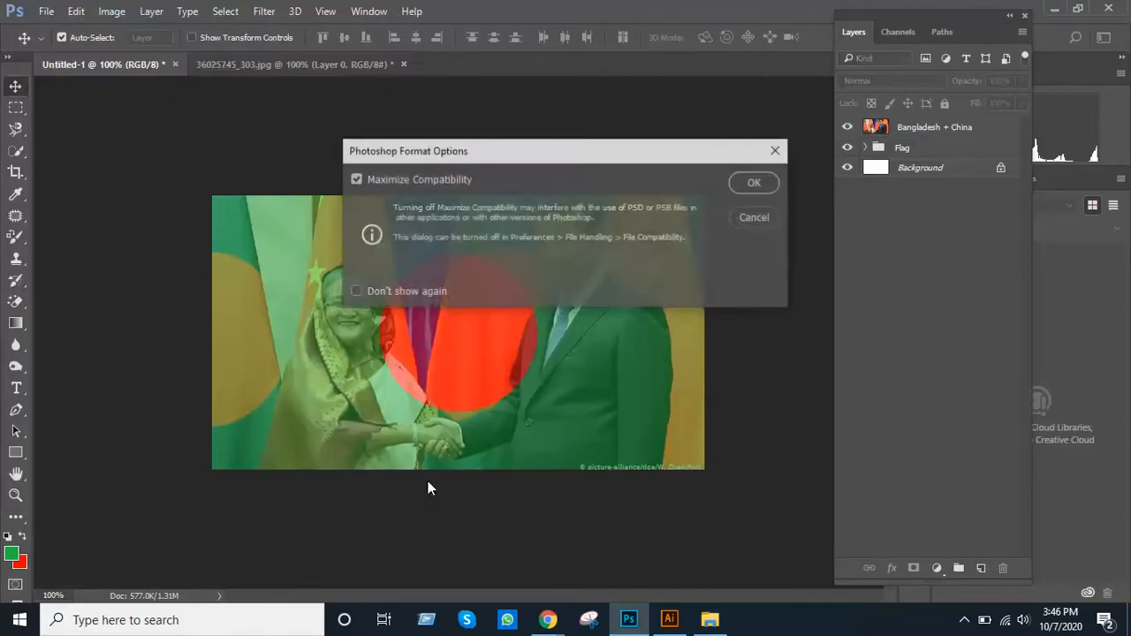
pyautogui.click(751, 184)
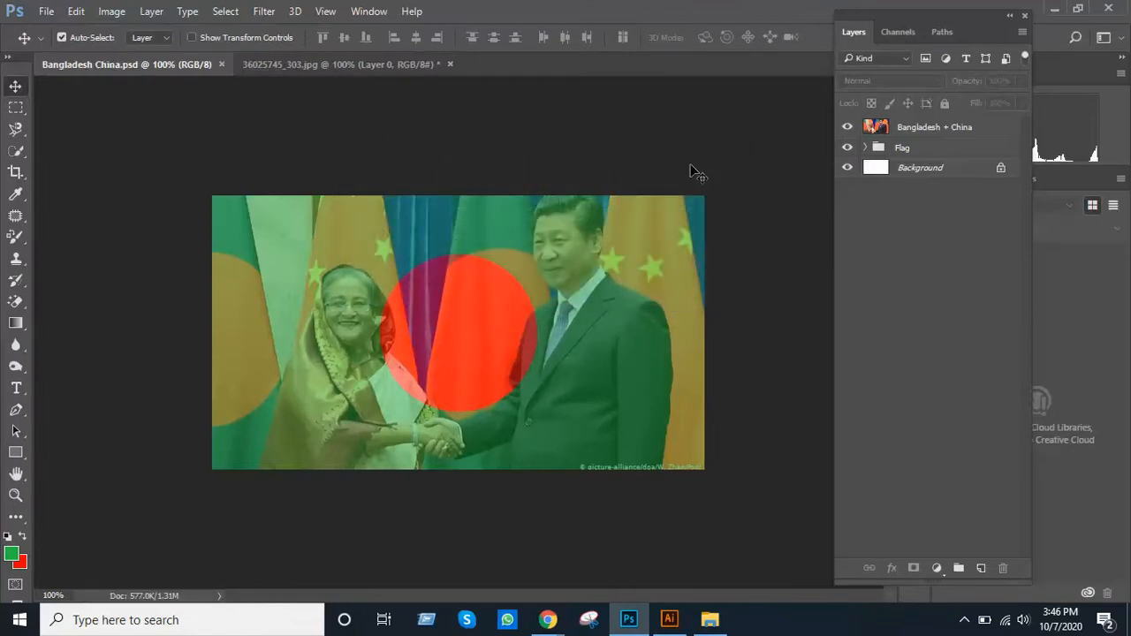
# Check the Class 31 folder in File Explorer for the saved PSD file and return to Photoshop.
pyautogui.click(710, 610)
pyautogui.click(409, 352)
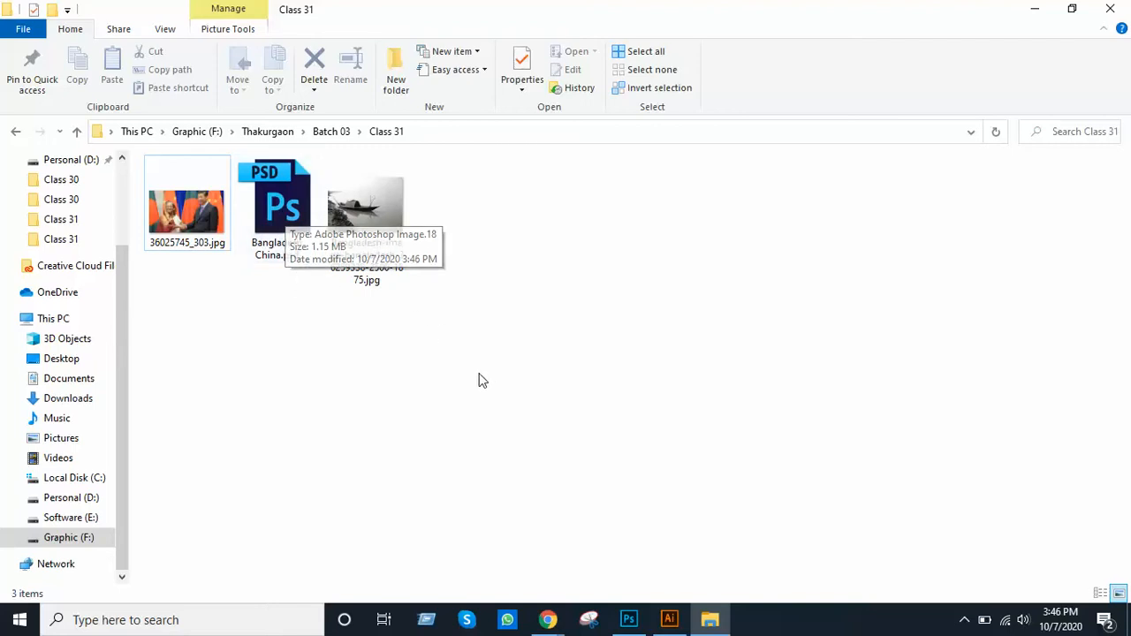
pyautogui.click(629, 620)
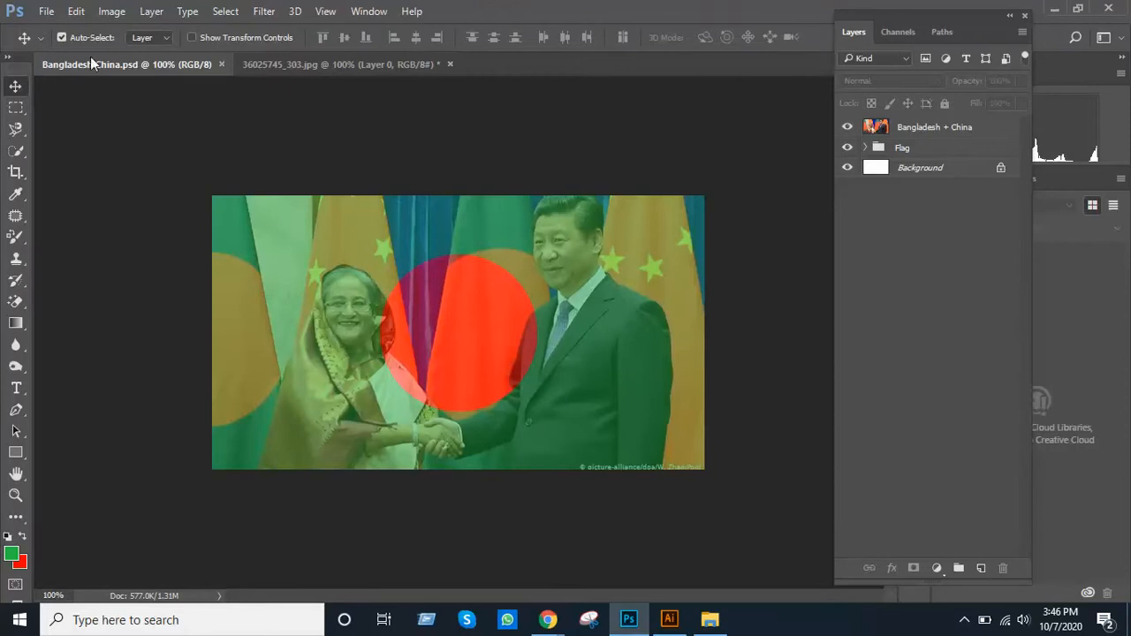
# Save a JPEG copy named Bangladesh China.jpg in the Class 31 folder at quality 8 (High), Baseline ("Standard").
pyautogui.click(46, 14)
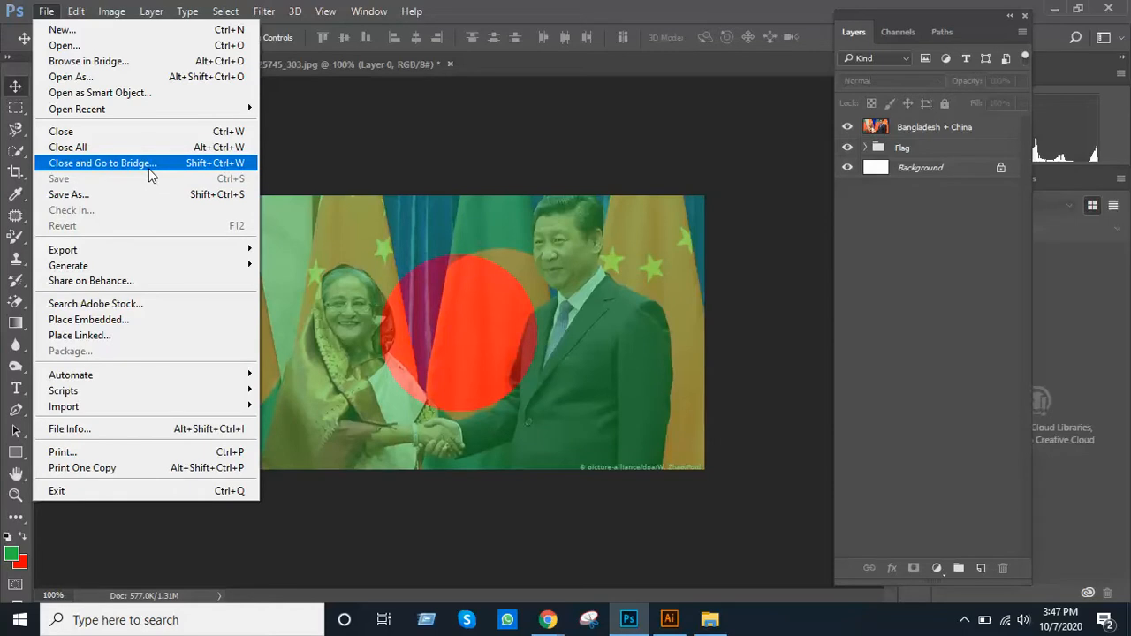
pyautogui.click(156, 194)
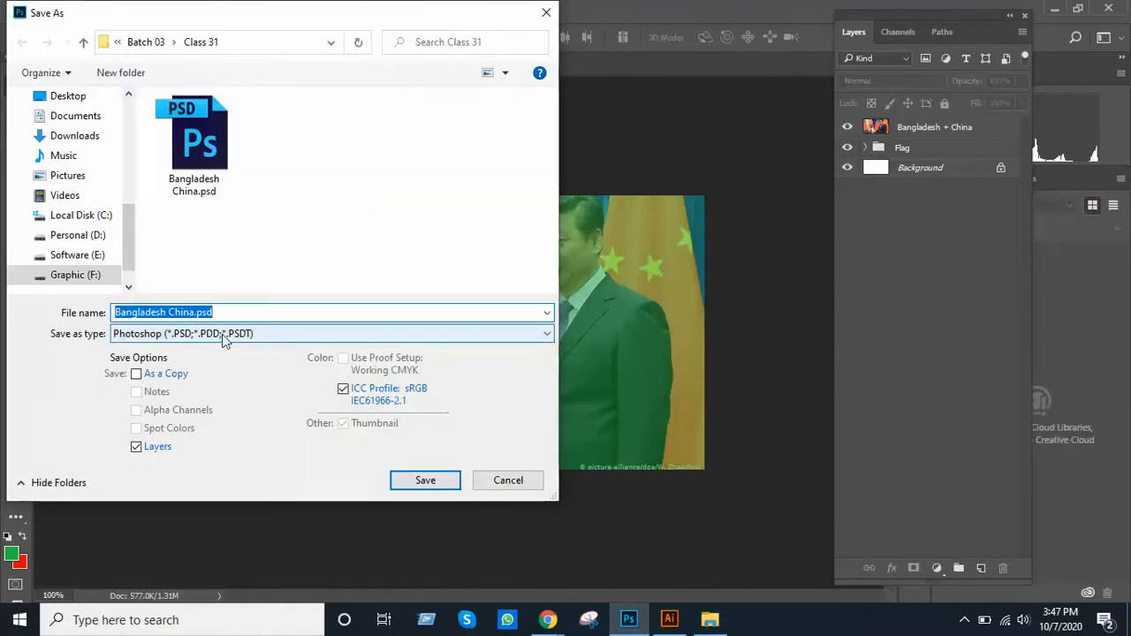
pyautogui.click(223, 335)
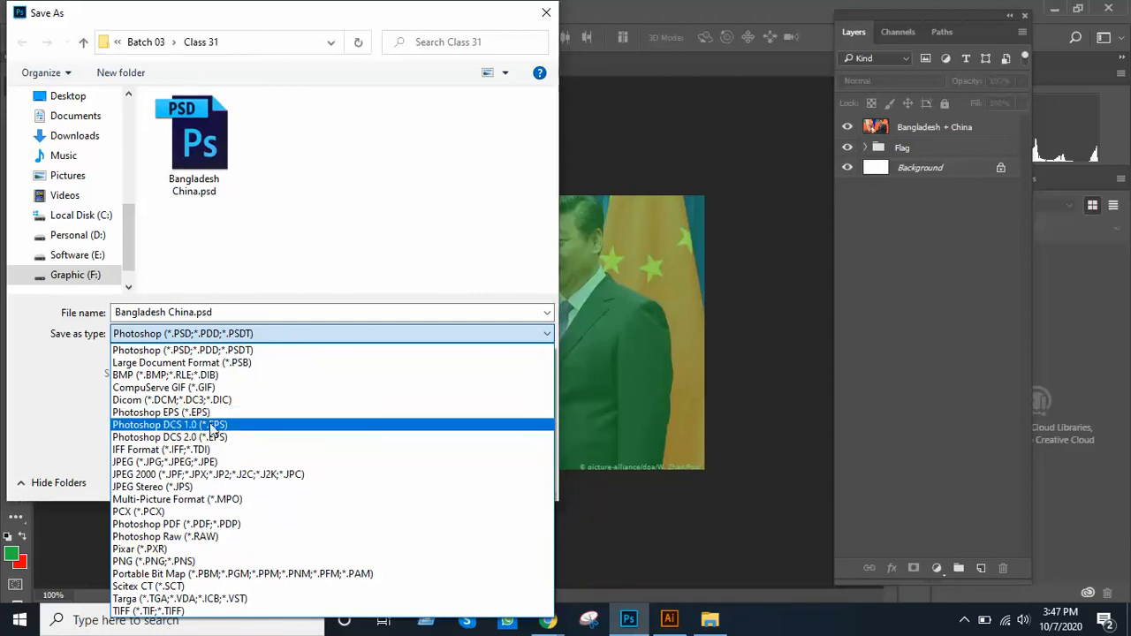
pyautogui.click(214, 464)
pyautogui.click(237, 310)
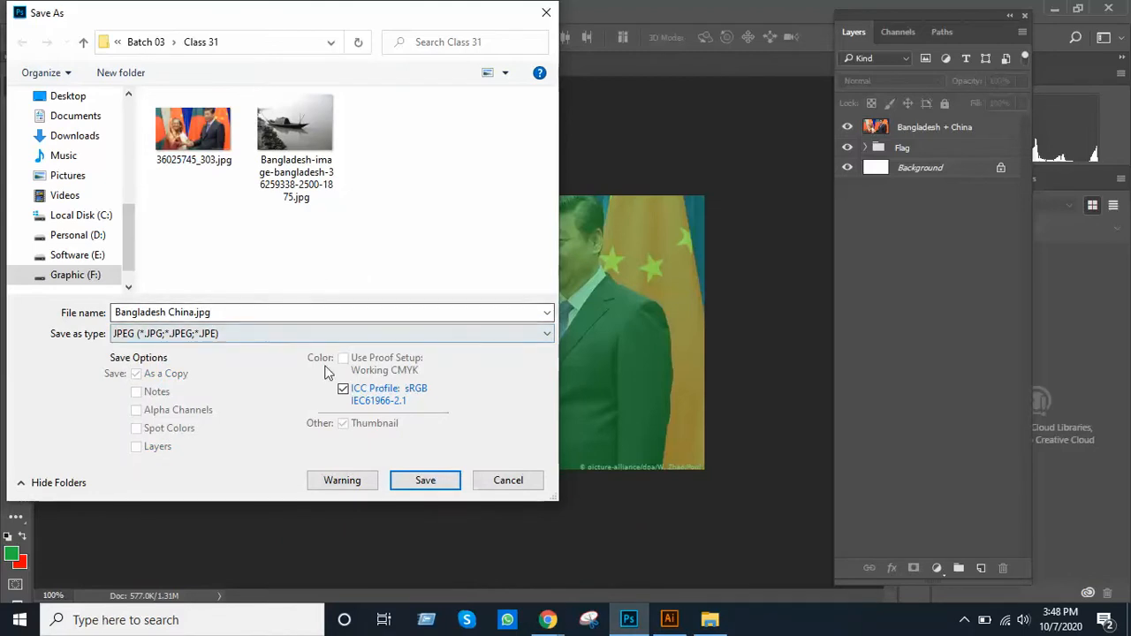
pyautogui.click(426, 482)
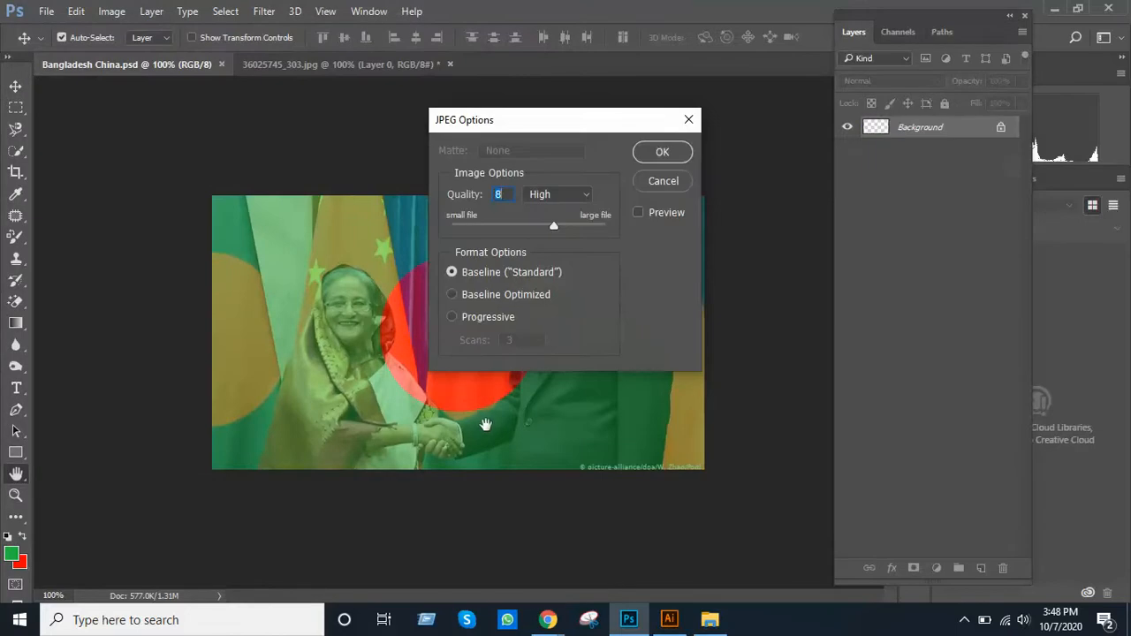
pyautogui.click(663, 152)
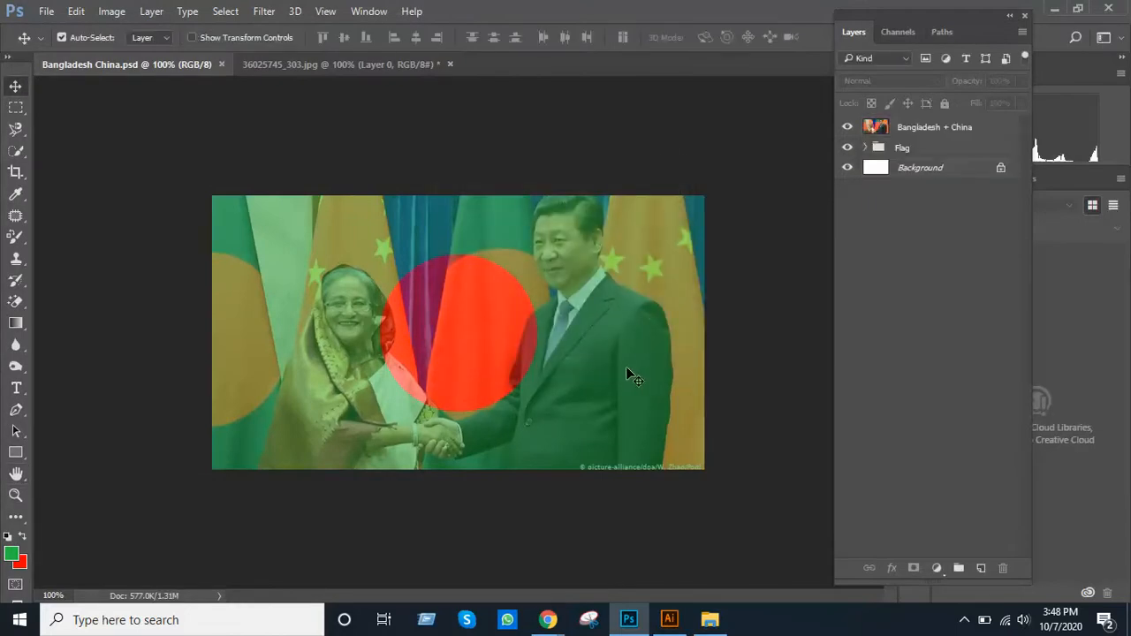
# Open 36025745_303.jpg from the Class 31 folder in Photos, compare it with the exported Bangladesh China.jpg, and close the viewer.
pyautogui.click(710, 620)
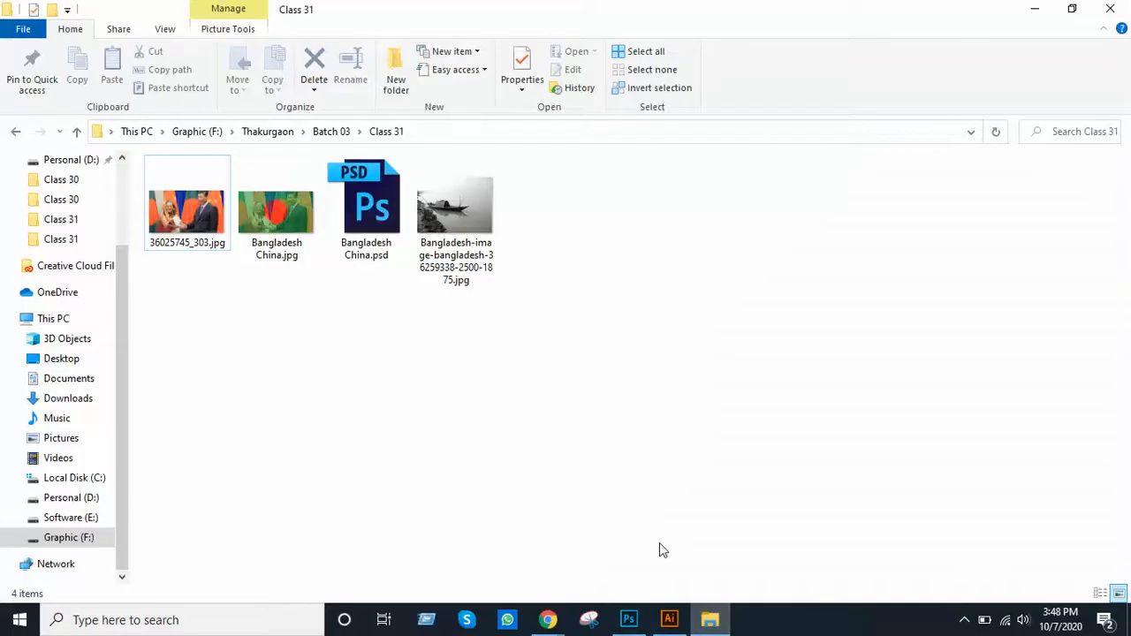
pyautogui.doubleClick(202, 240)
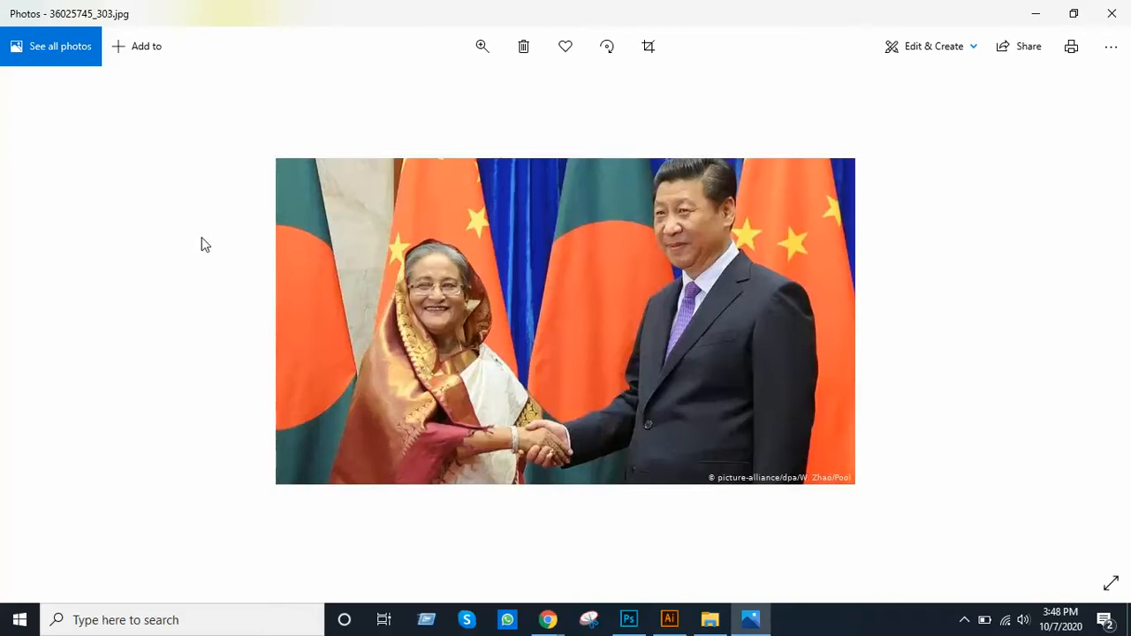
pyautogui.press('Right')
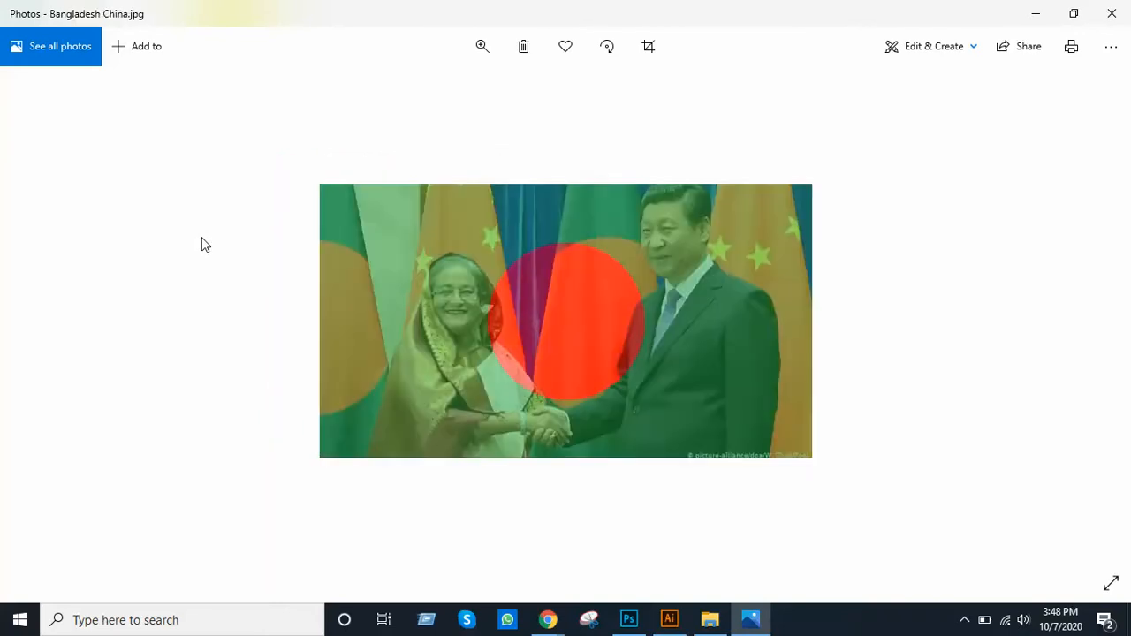
pyautogui.press('Left')
pyautogui.press('Right')
pyautogui.press('Left')
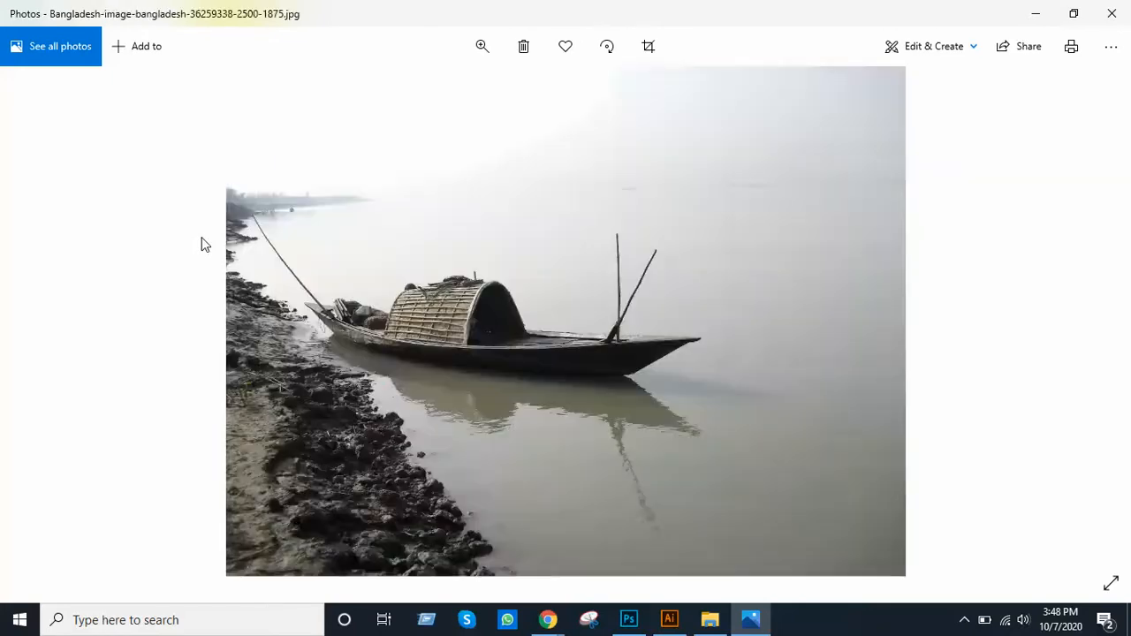
pyautogui.press('Right')
pyautogui.press('Left')
pyautogui.press('Right')
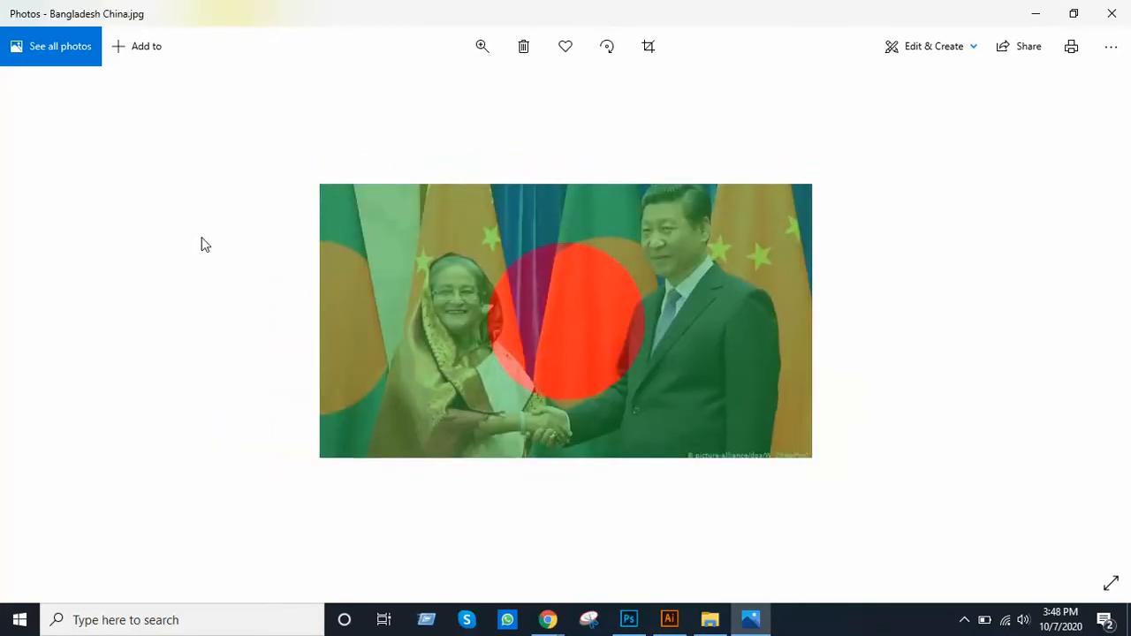
pyautogui.click(1111, 14)
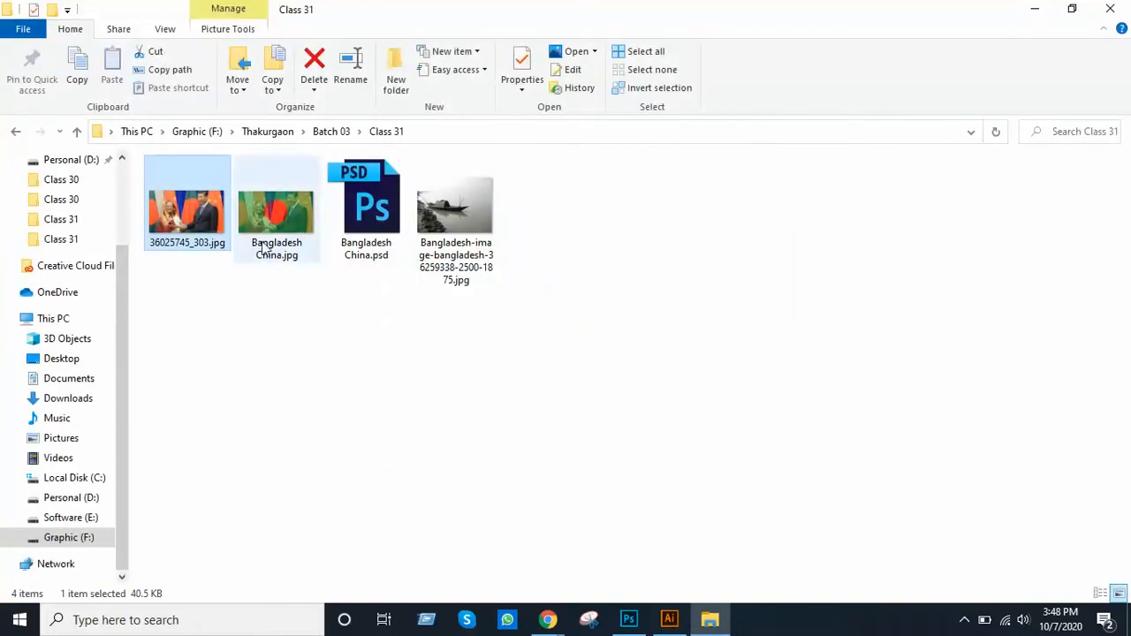
pyautogui.click(964, 621)
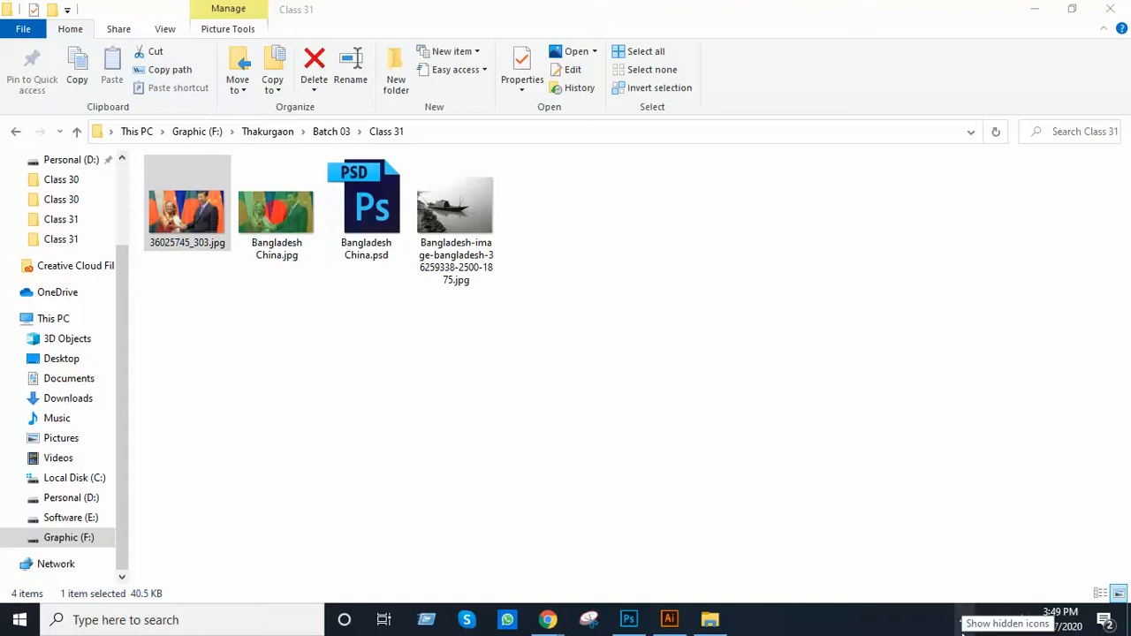
pyautogui.click(964, 620)
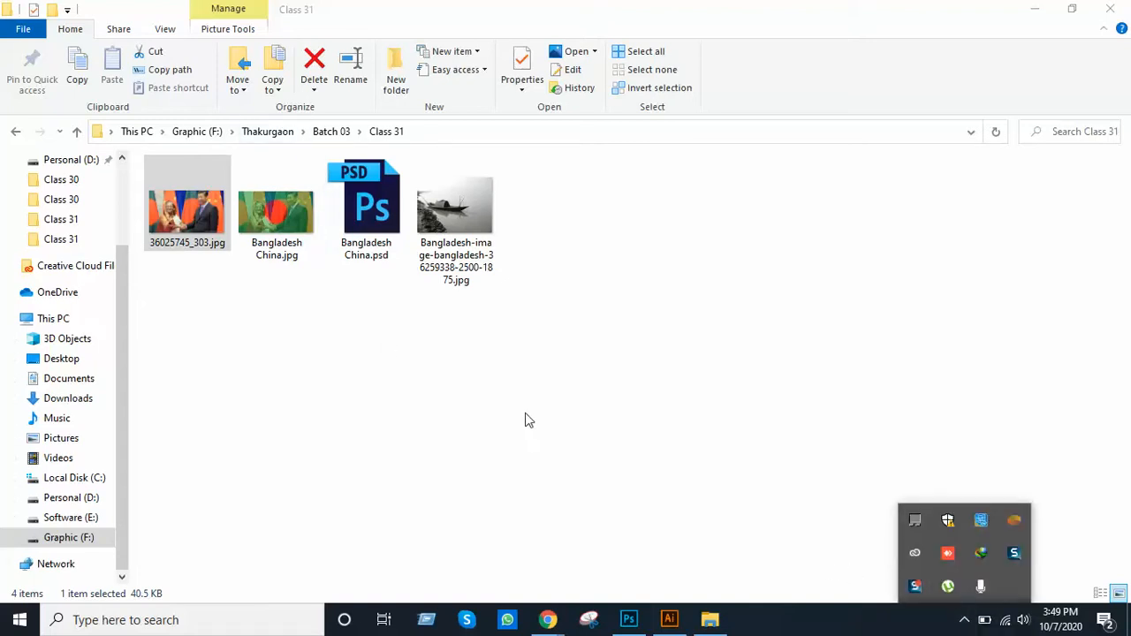
pyautogui.click(911, 586)
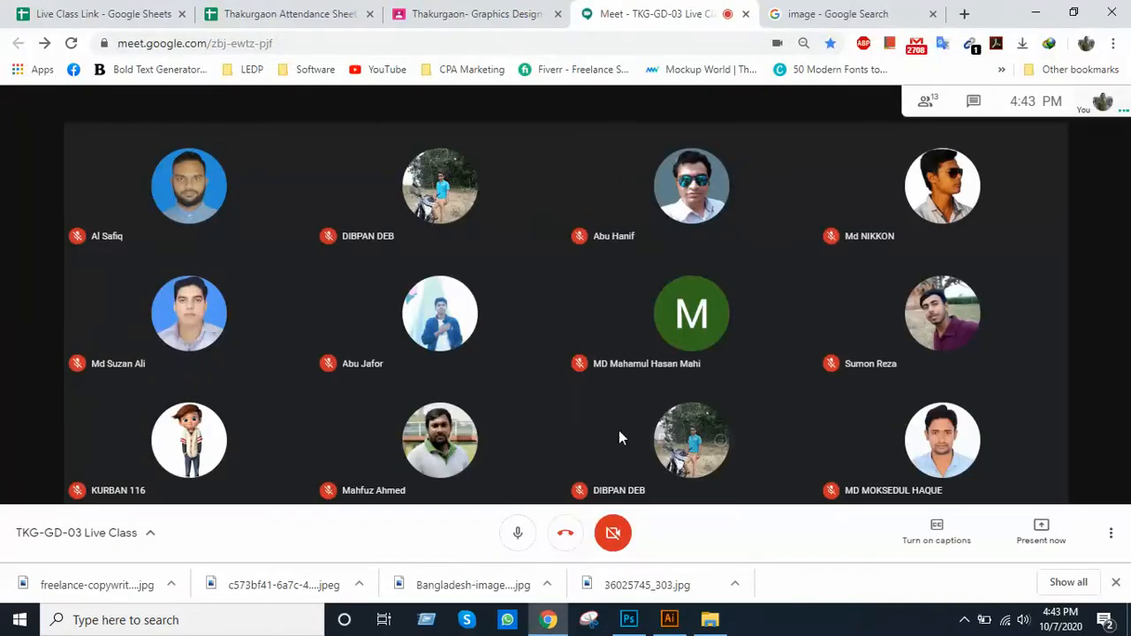
pyautogui.click(964, 620)
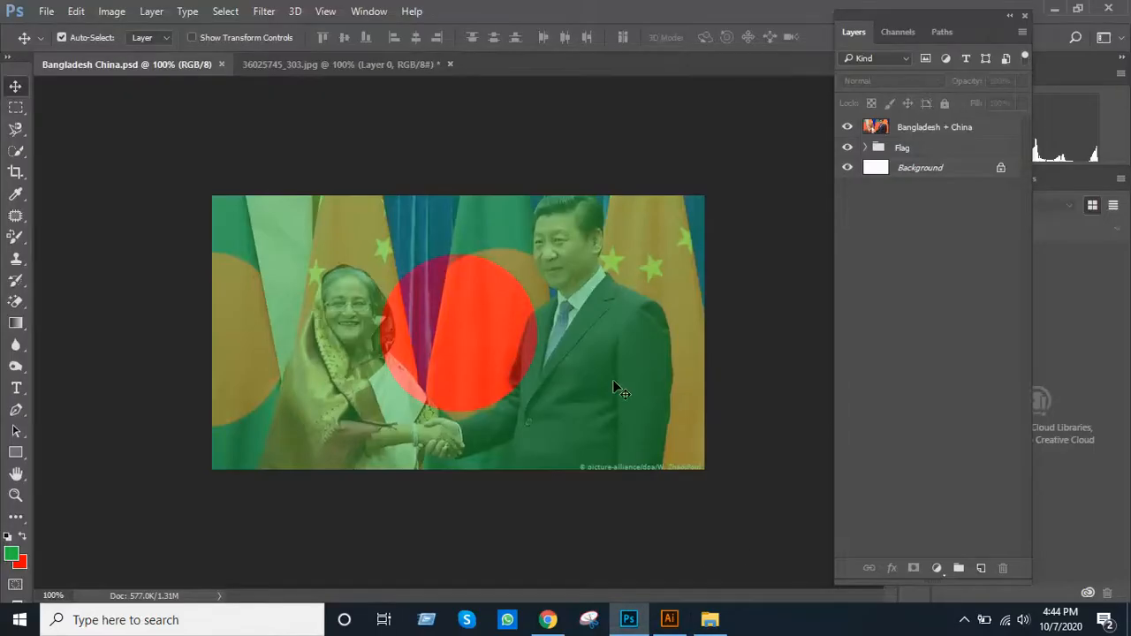
# Close the Bangladesh China.psd and 36025745_303.jpg documents, discarding the unsaved changes to the photo.
pyautogui.press('ctrl')
pyautogui.hotkey('ctrl', 'w')
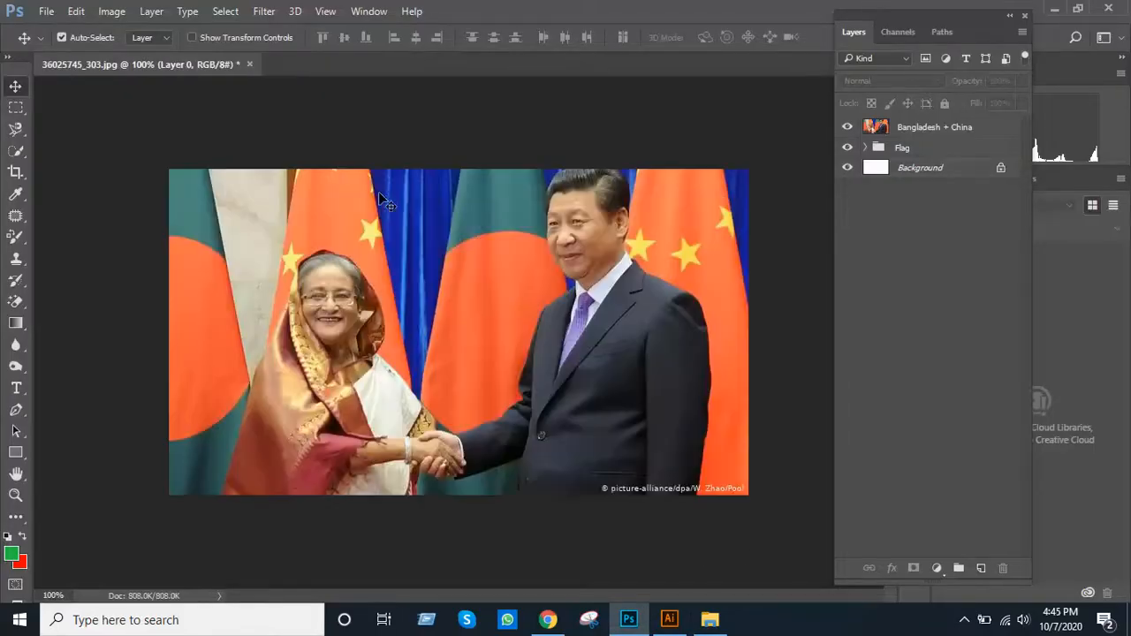
pyautogui.hotkey('ctrl', 'w')
pyautogui.click(490, 235)
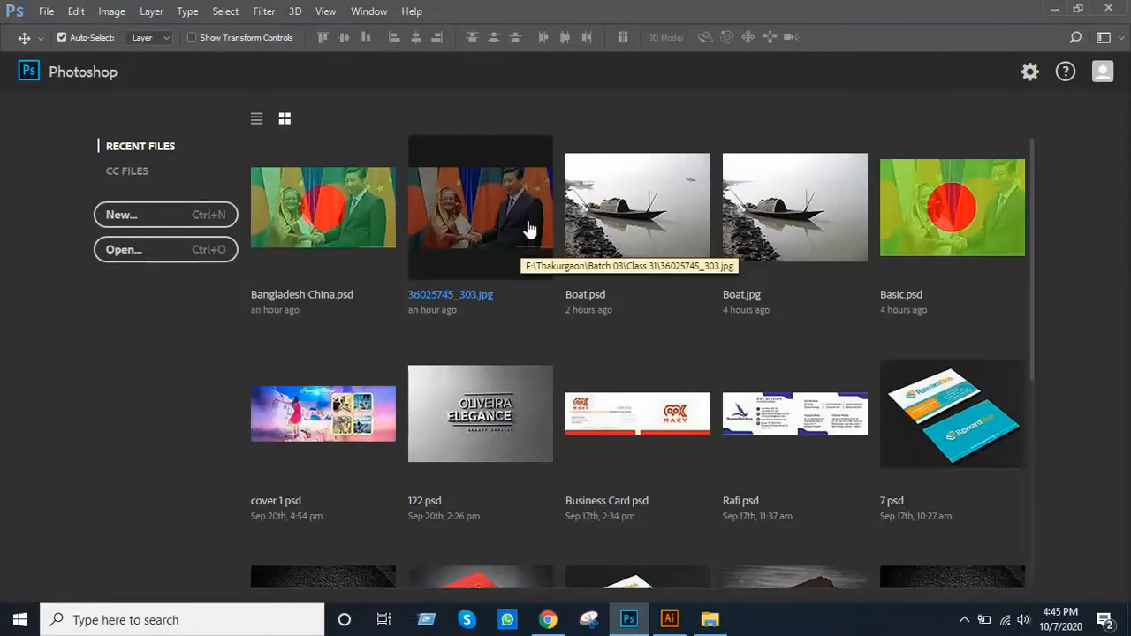
# Switch to the Google Meet call in Chrome, present the entire screen and hide the screen-sharing notice.
pyautogui.click(548, 620)
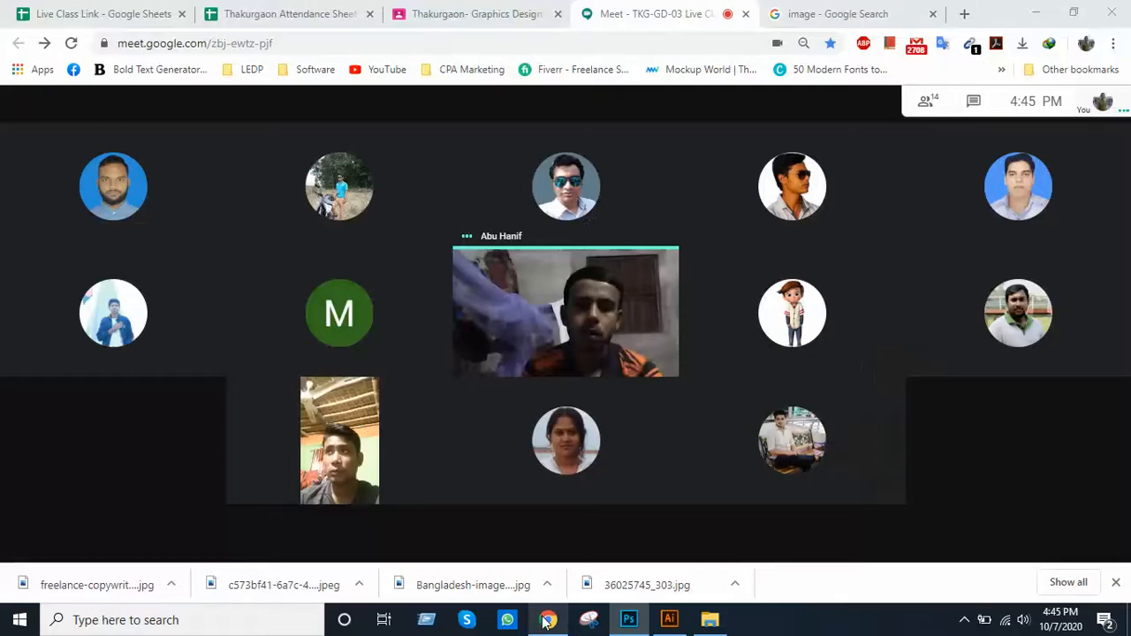
pyautogui.click(1041, 530)
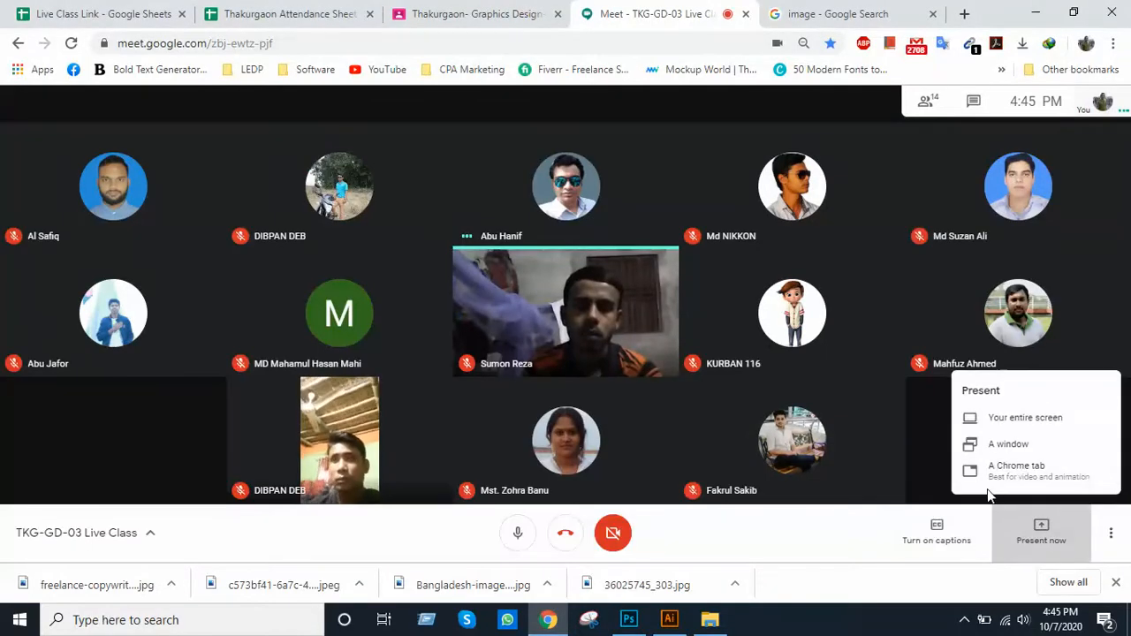
pyautogui.click(973, 422)
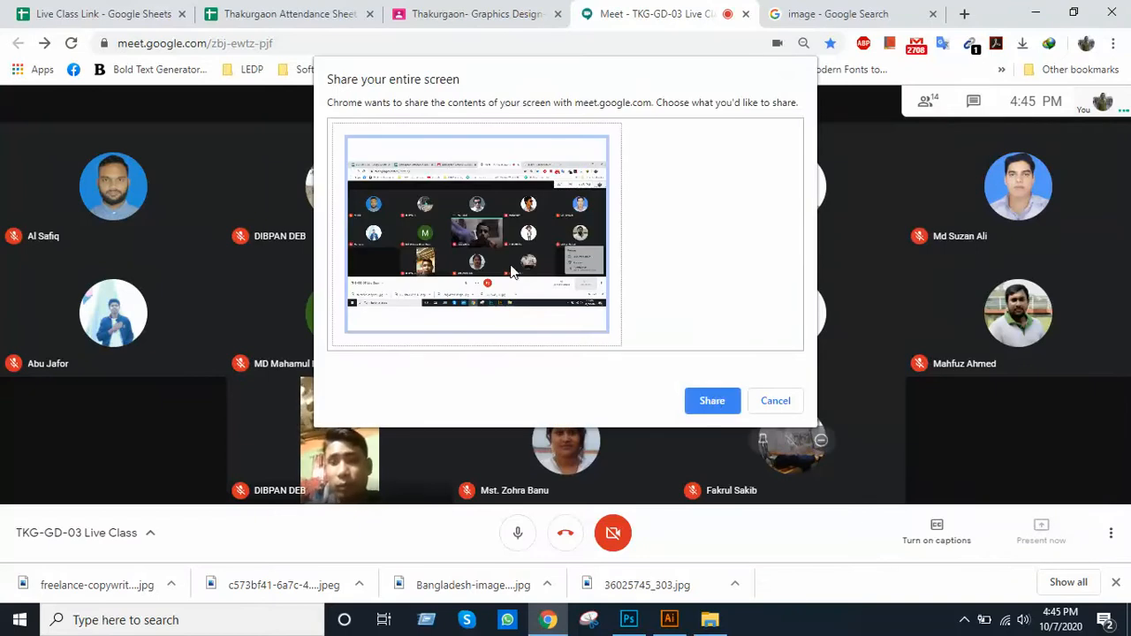
pyautogui.click(715, 402)
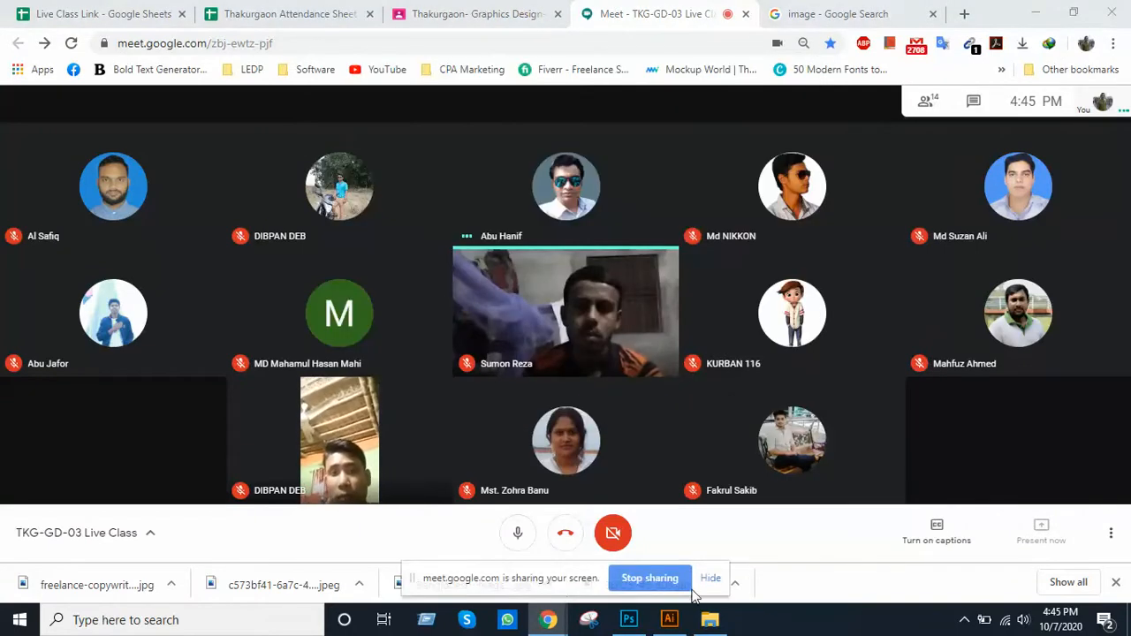
pyautogui.click(714, 579)
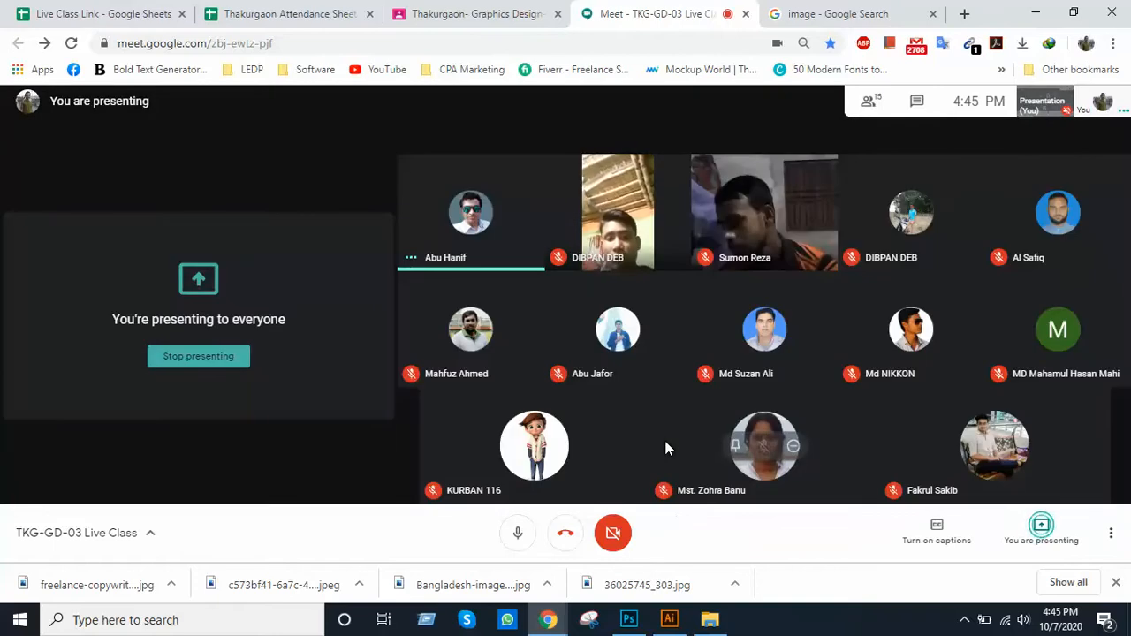
pyautogui.click(628, 620)
pyautogui.scroll(-4, 576, 348)
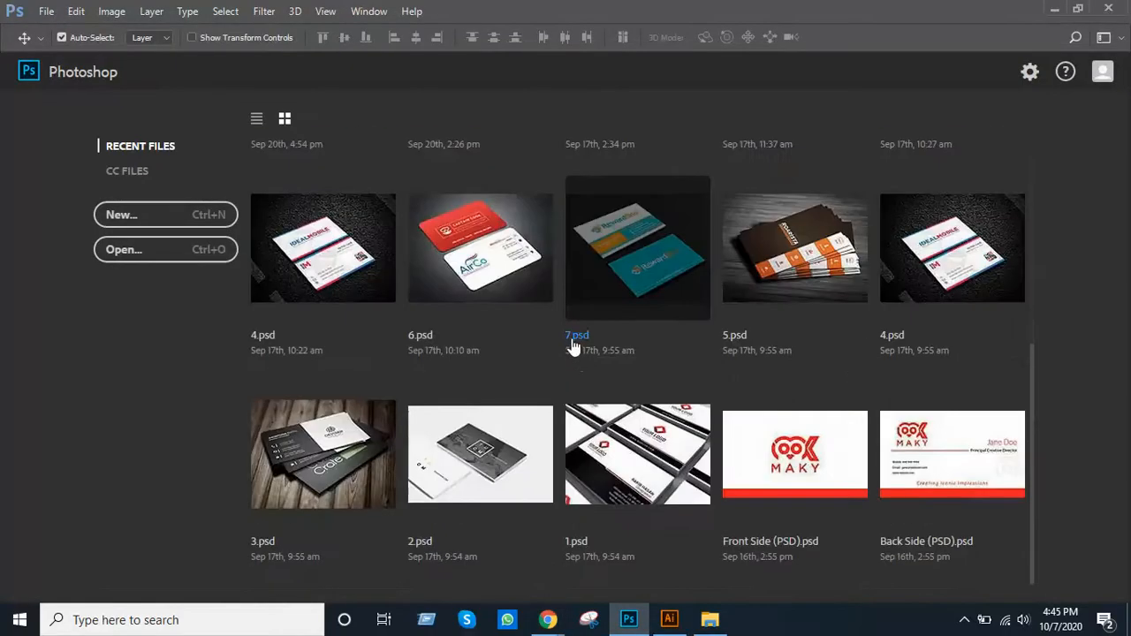
pyautogui.scroll(4, 571, 344)
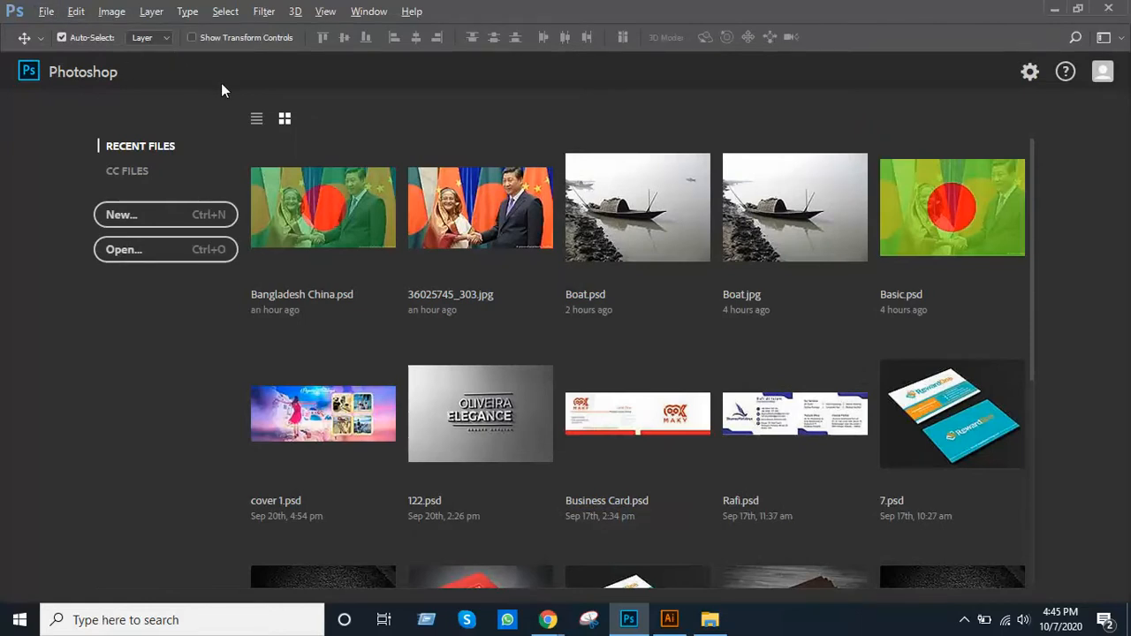
# Return to the Google Meet call in Chrome and turn the microphone on.
pyautogui.hotkey('alt', 'Tab')
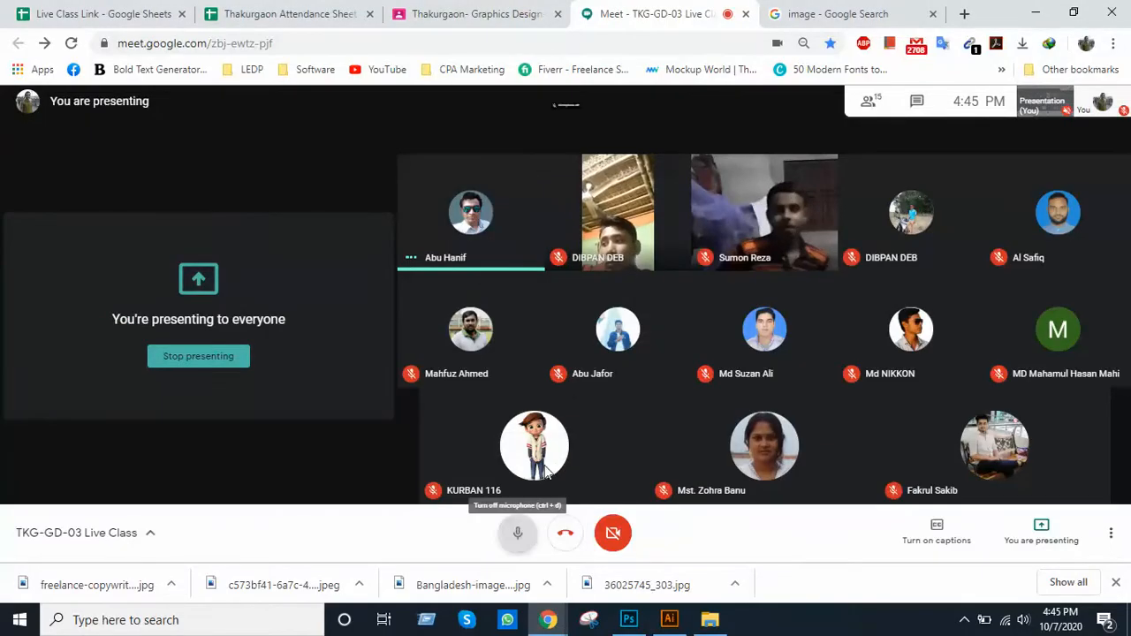
pyautogui.click(523, 531)
pyautogui.moveTo(589, 324)
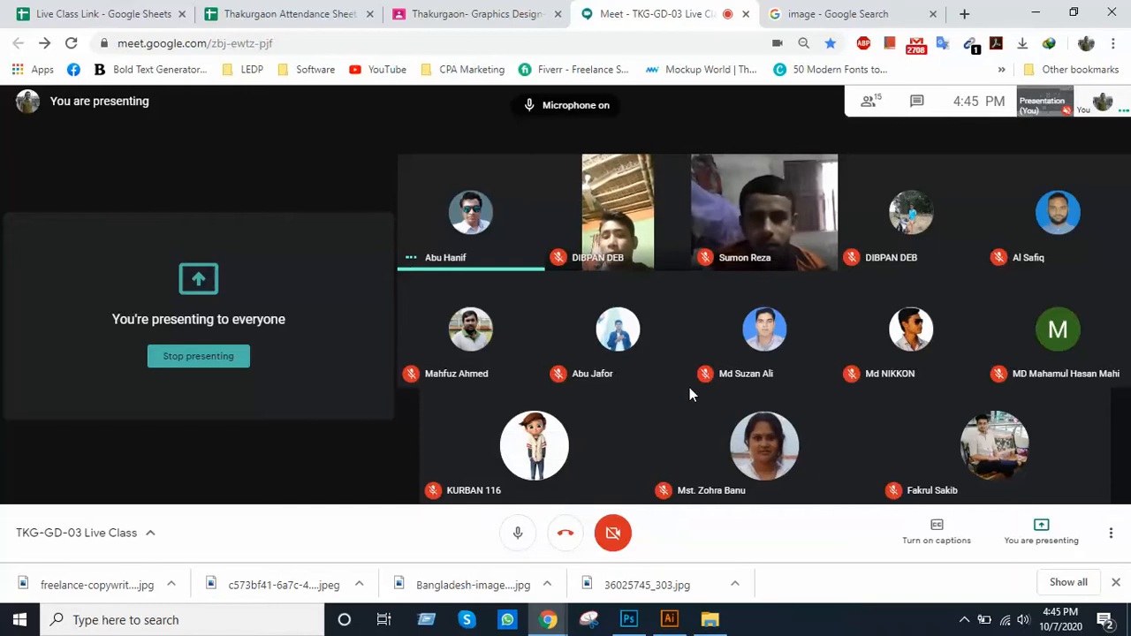
# Switch to Photoshop and open freelance-copywriter-chicago-image.jpg from the Class 31 folder.
pyautogui.click(627, 618)
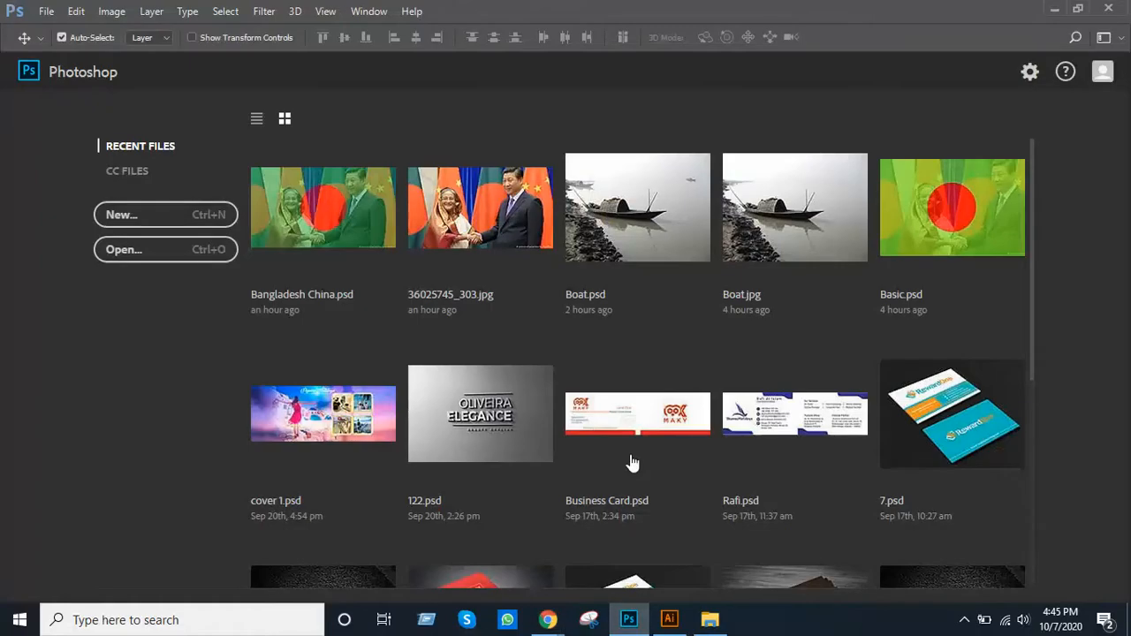
pyautogui.click(48, 12)
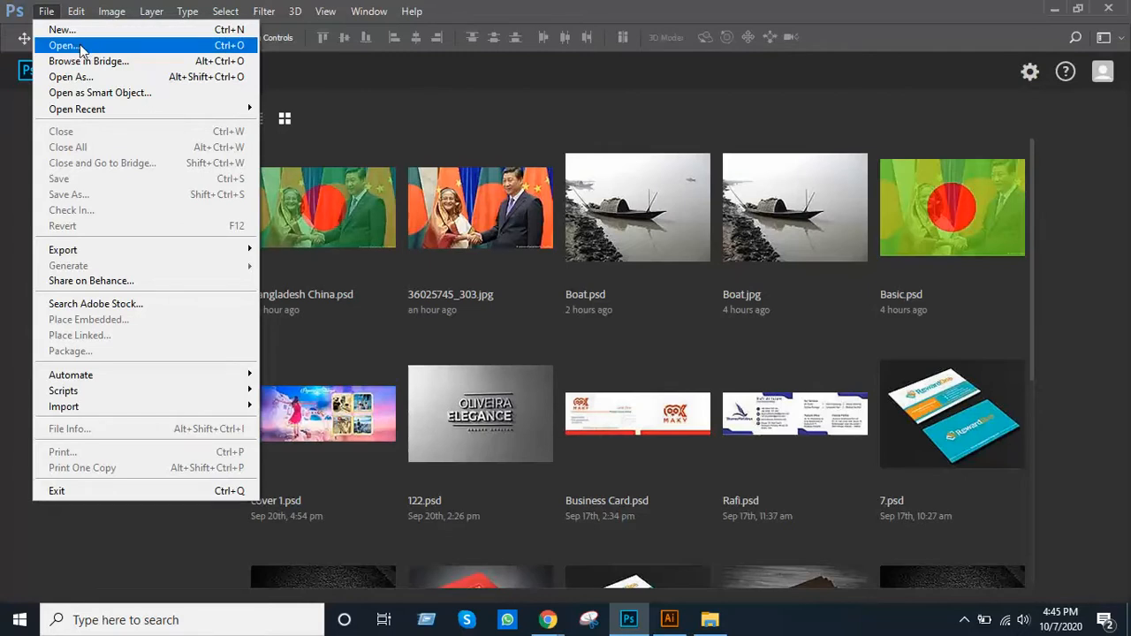
pyautogui.click(77, 45)
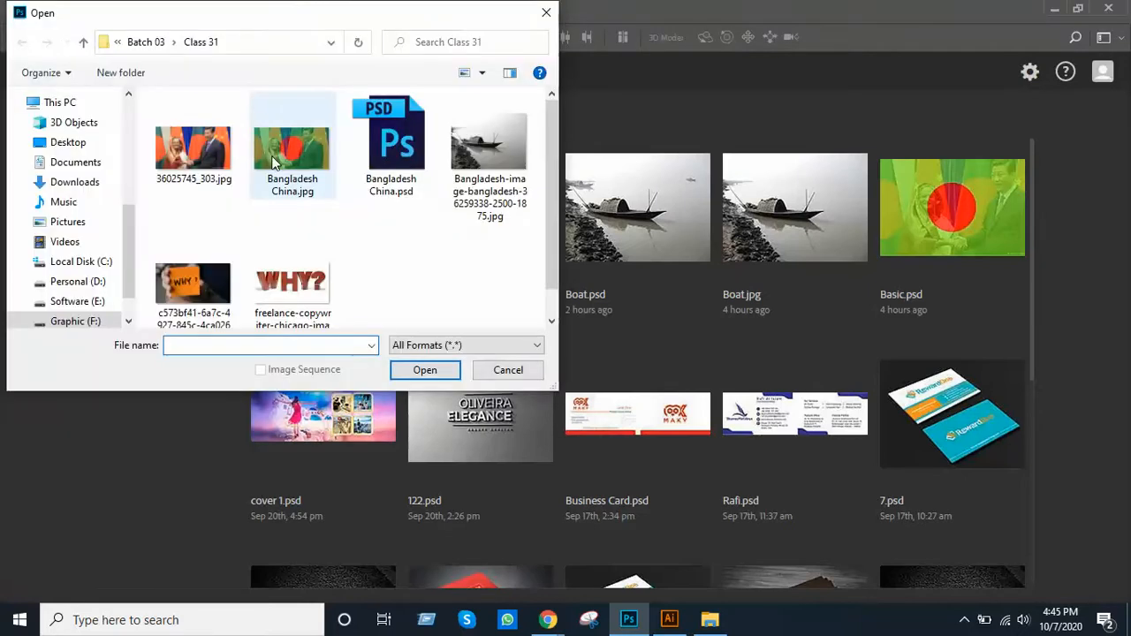
pyautogui.scroll(-1, 318, 212)
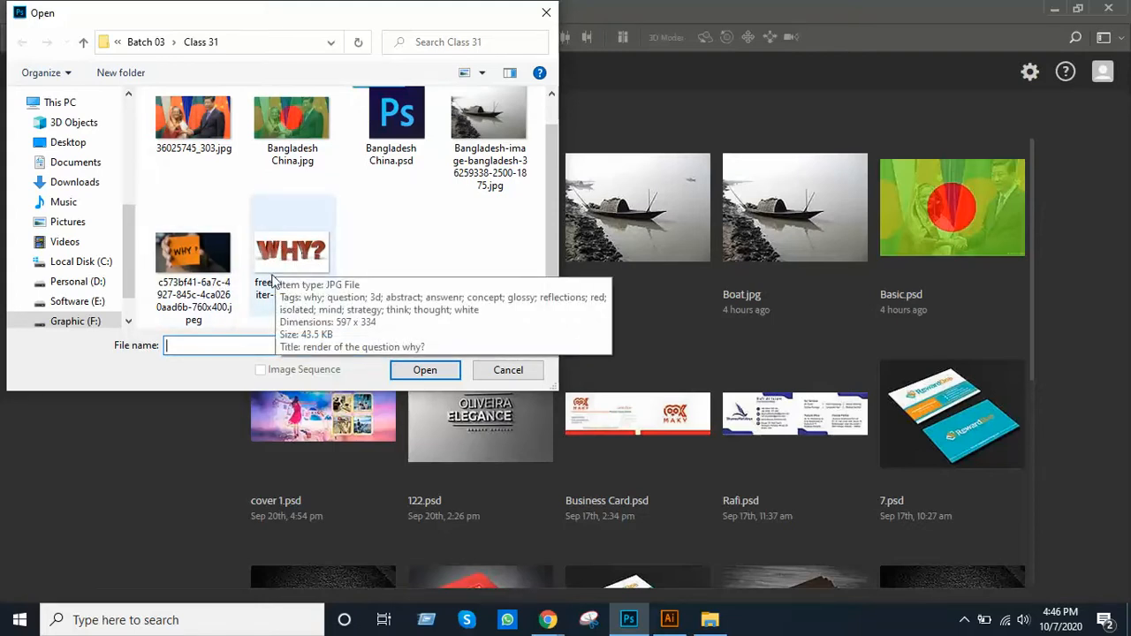
pyautogui.click(279, 243)
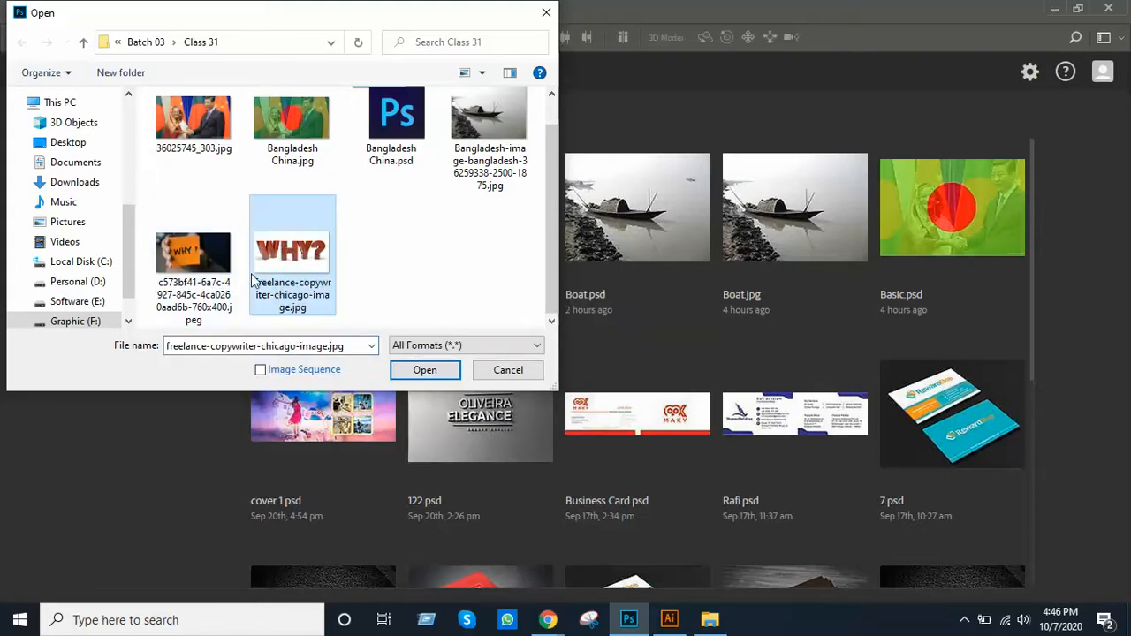
pyautogui.click(424, 370)
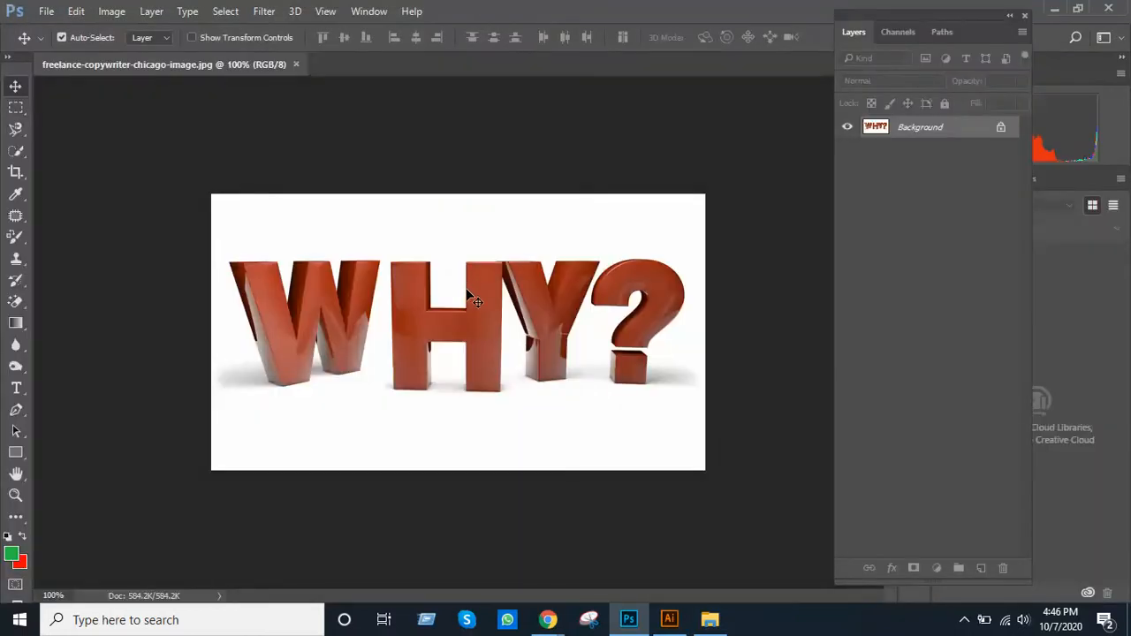
# Unlock the Background layer of the WHY? image to turn it into a regular layer.
pyautogui.scroll(4, 518, 284)
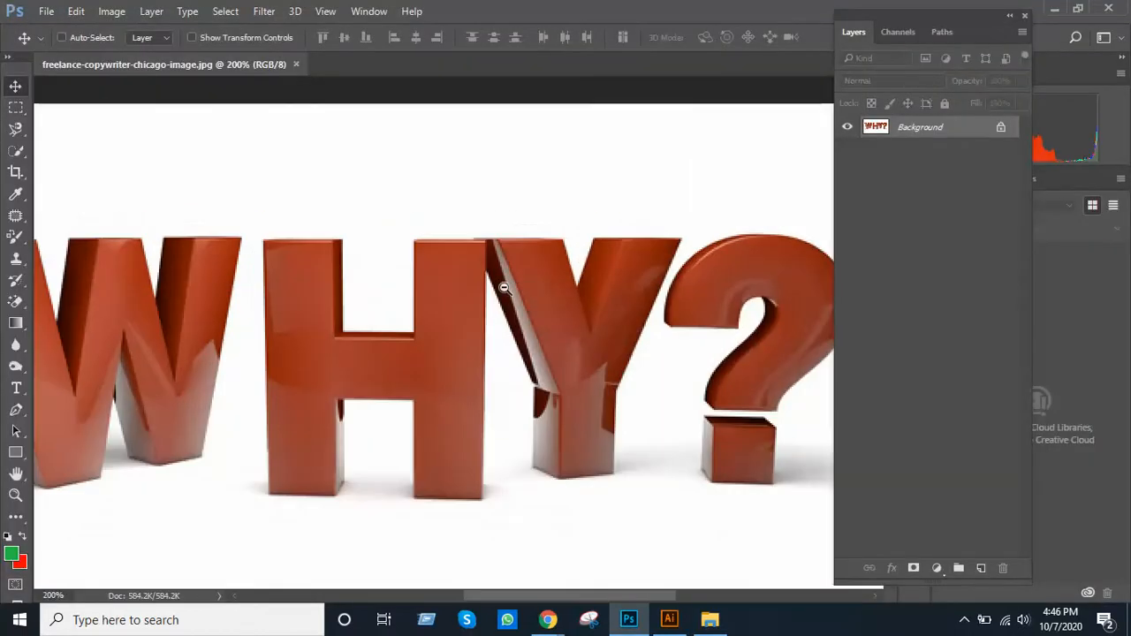
pyautogui.scroll(-4, 500, 283)
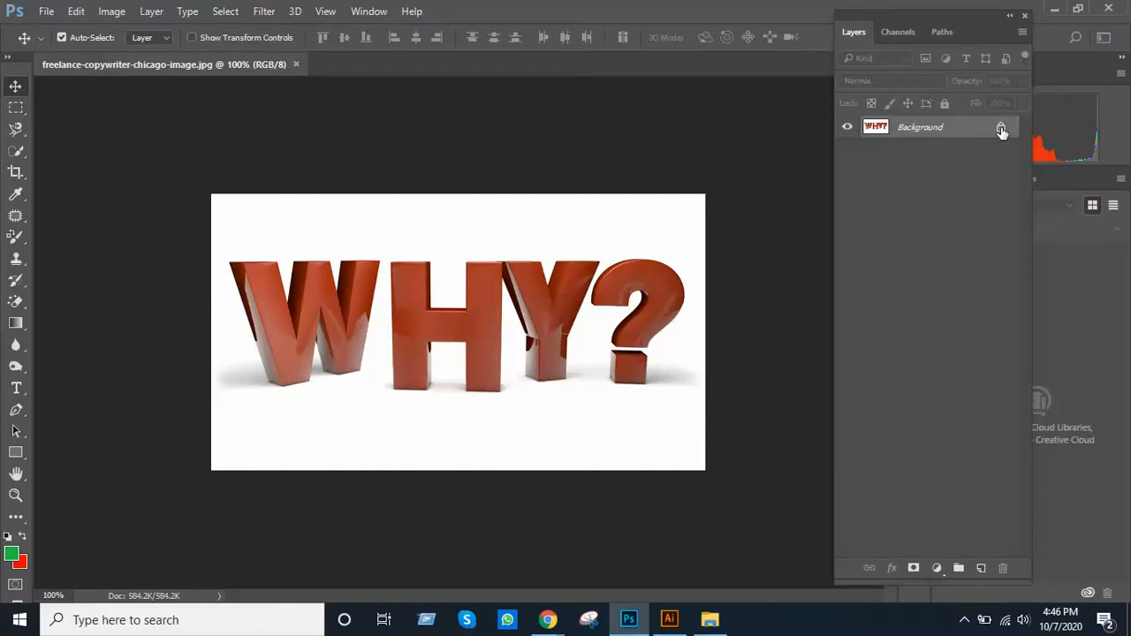
pyautogui.click(1001, 130)
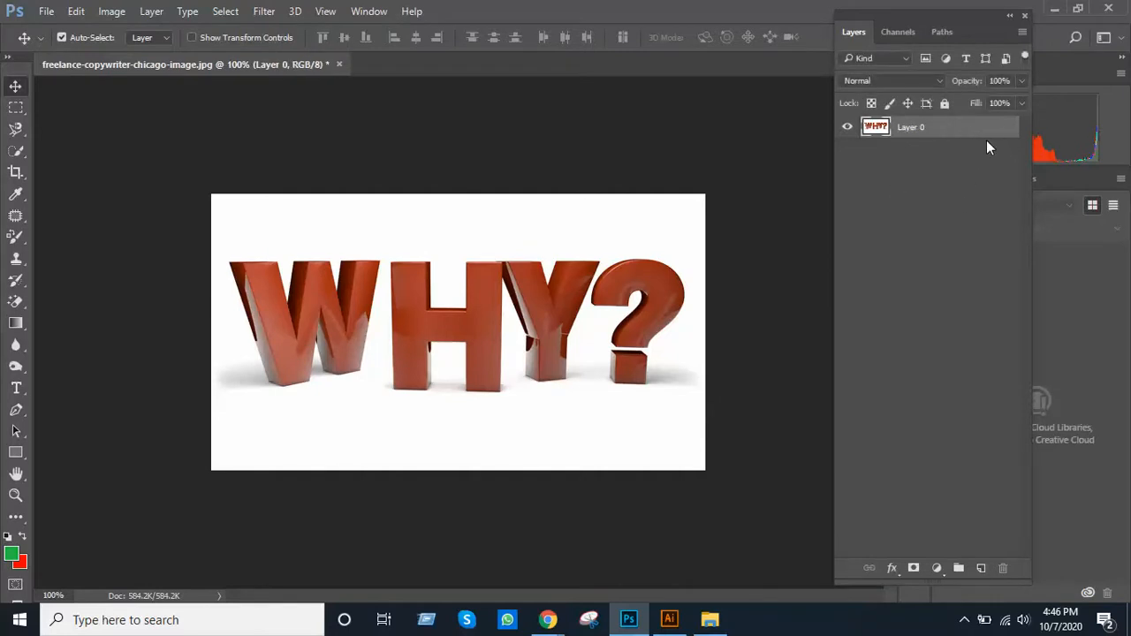
pyautogui.scroll(3, 477, 281)
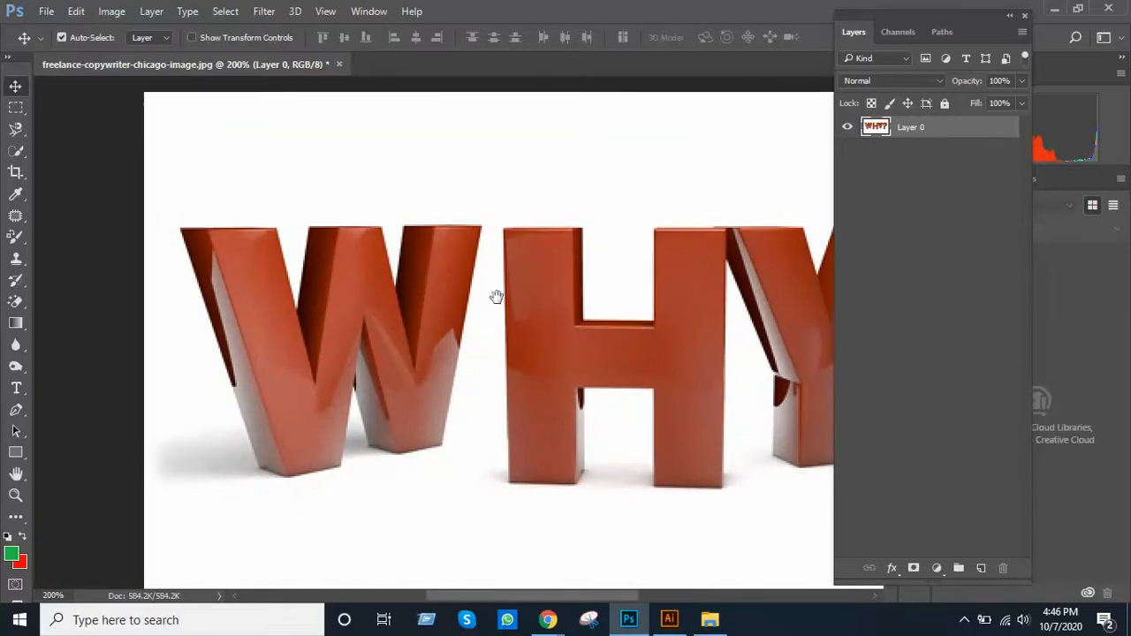
pyautogui.scroll(-3, 493, 290)
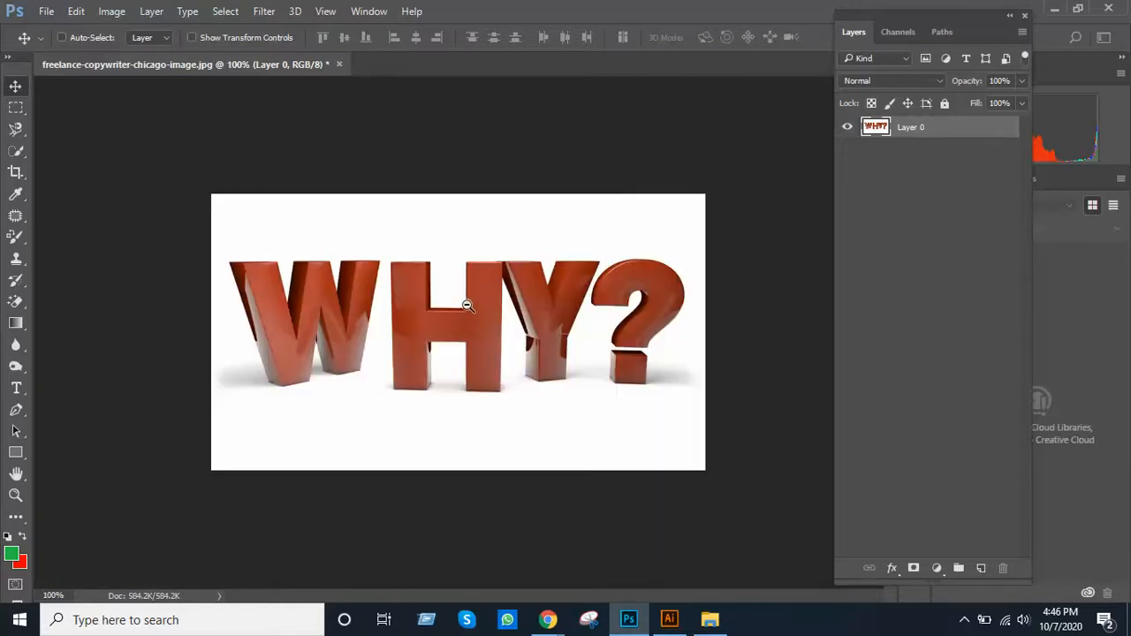
pyautogui.scroll(-1, 466, 305)
pyautogui.scroll(1, 497, 323)
# Switch to full screen mode with the menu bar and inspect the WHY? lettering at different magnifications.
pyautogui.press('f')
pyautogui.moveTo(505, 322); pyautogui.dragTo(500, 278)
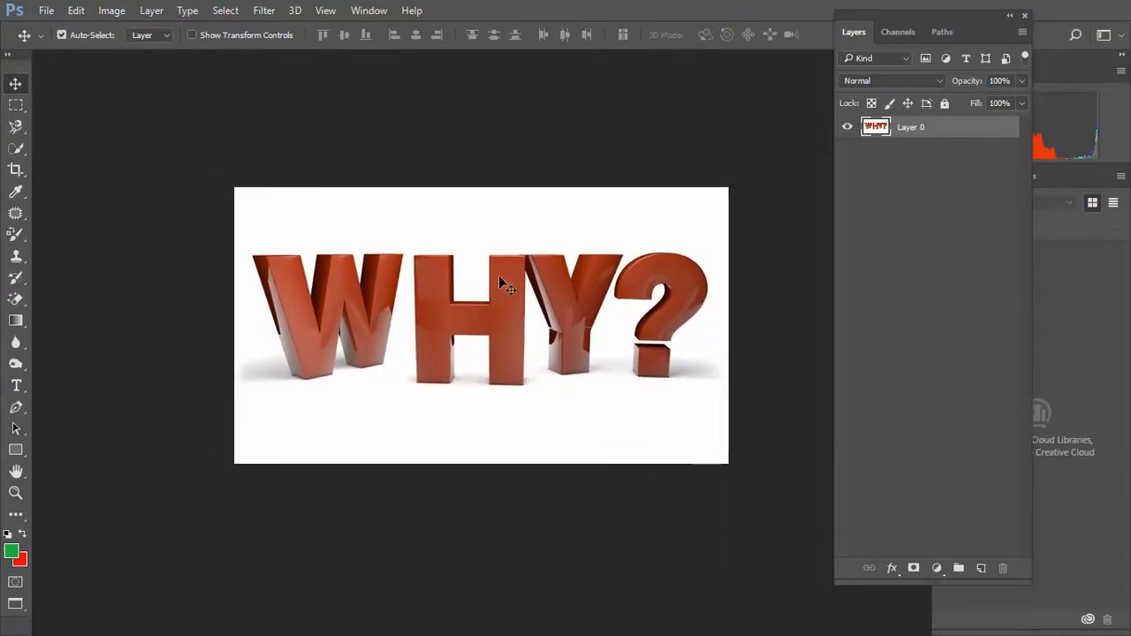
pyautogui.moveTo(537, 332); pyautogui.dragTo(599, 313)
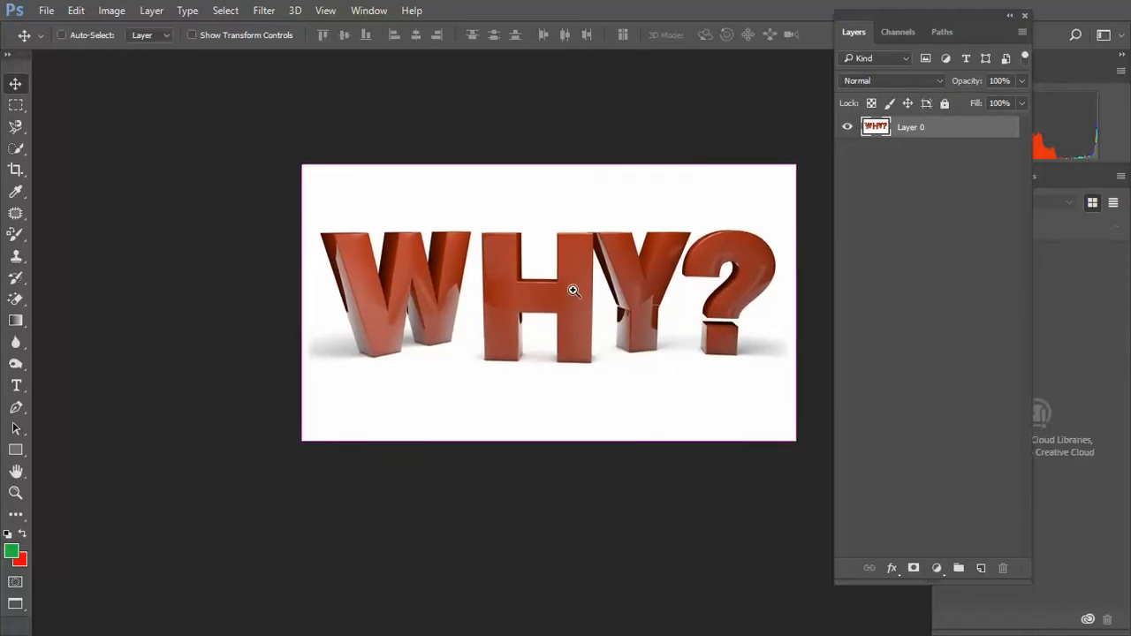
pyautogui.click(572, 290)
pyautogui.keyDown('alt'); pyautogui.click(523, 292); pyautogui.keyUp('alt')
pyautogui.moveTo(538, 284); pyautogui.dragTo(551, 258)
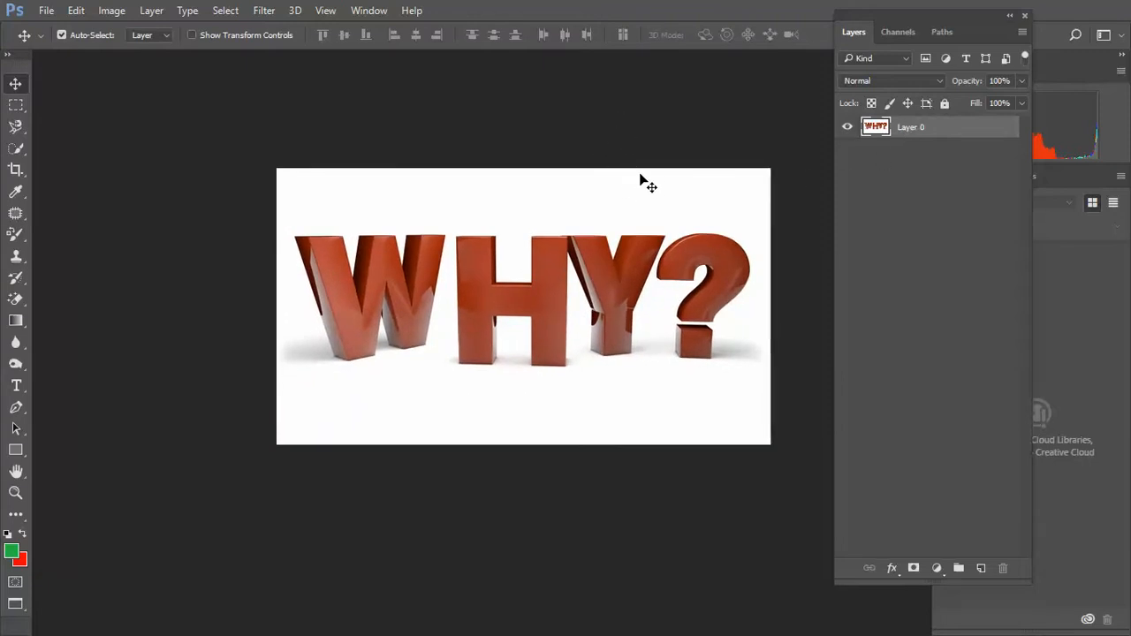
pyautogui.moveTo(492, 260); pyautogui.dragTo(525, 235)
pyautogui.keyDown('ctrl'); pyautogui.click(524, 237); pyautogui.keyUp('ctrl')
pyautogui.keyDown('alt'); pyautogui.click(515, 277); pyautogui.keyUp('alt')
pyautogui.moveTo(512, 279); pyautogui.dragTo(557, 251)
pyautogui.keyDown('ctrl'); pyautogui.click(501, 293); pyautogui.keyUp('ctrl')
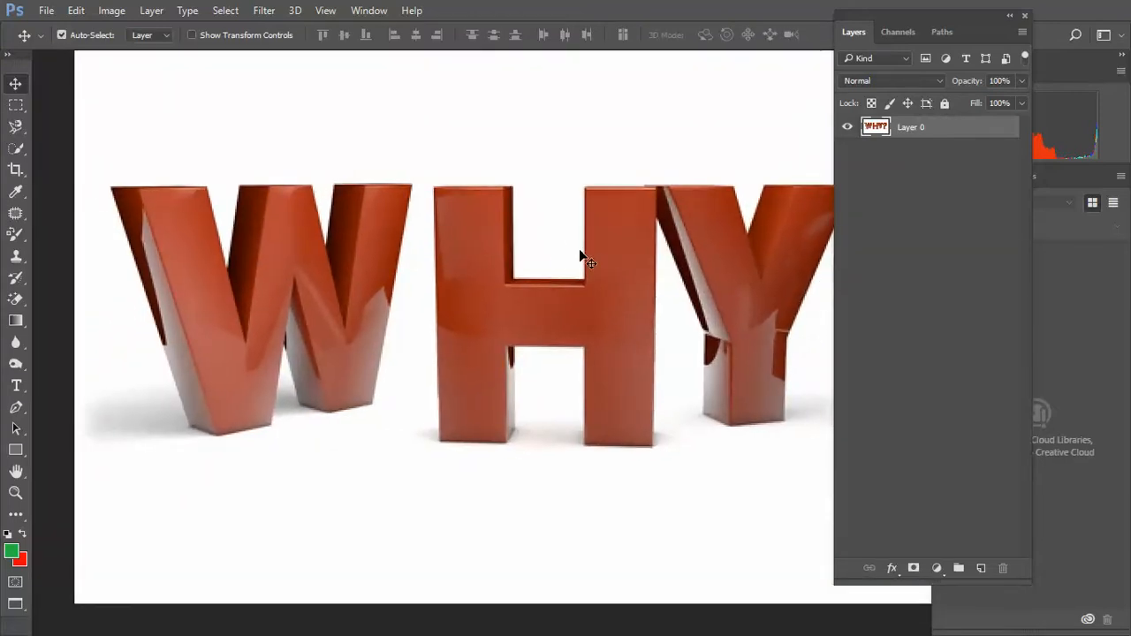
# Select the letter W and its shadow with a rectangular marquee starting at the canvas's left edge, feather 0 px.
pyautogui.click(17, 106)
pyautogui.moveTo(376, 245); pyautogui.dragTo(402, 232)
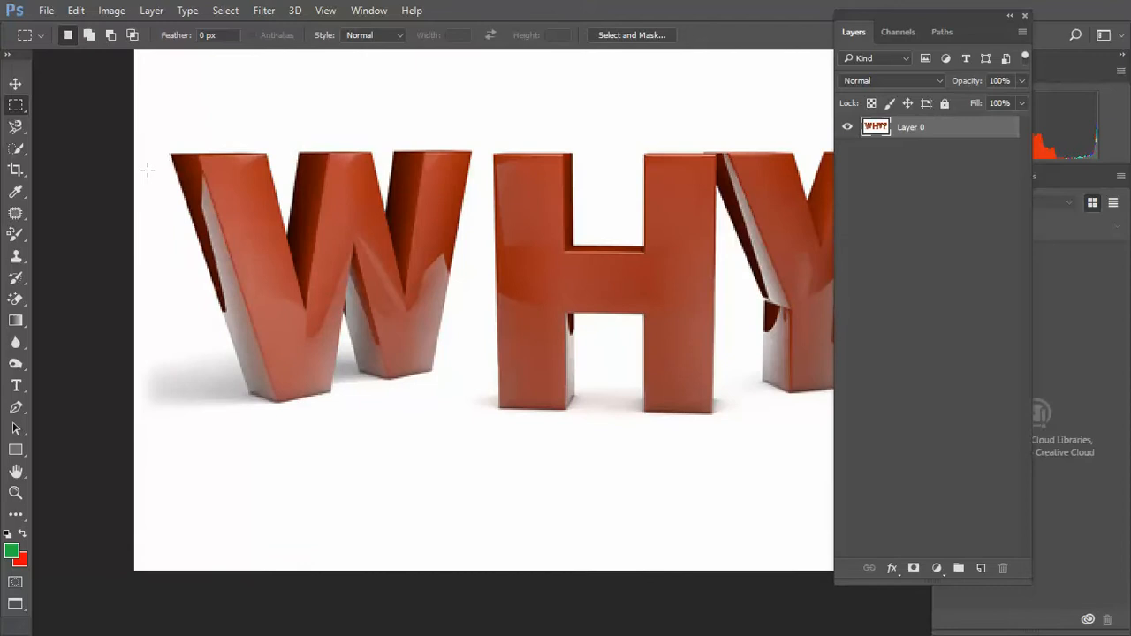
pyautogui.moveTo(133, 134); pyautogui.dragTo(481, 436)
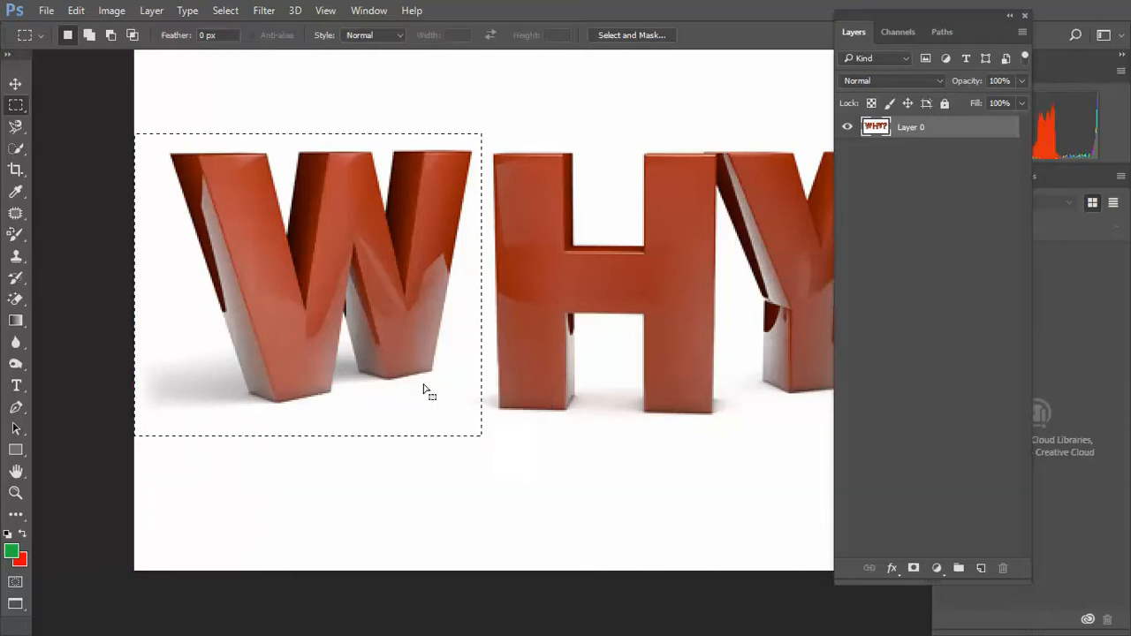
# Copy the selected W onto a new layer and hide the original WHY? layer beneath it.
pyautogui.keyDown('alt'); pyautogui.click(481, 263); pyautogui.keyUp('alt')
pyautogui.keyDown('alt'); pyautogui.click(480, 256); pyautogui.keyUp('alt')
pyautogui.keyDown('ctrl'); pyautogui.click(497, 241); pyautogui.keyUp('ctrl')
pyautogui.keyDown('ctrl'); pyautogui.click(497, 242); pyautogui.keyUp('ctrl')
pyautogui.moveTo(497, 241); pyautogui.dragTo(475, 267)
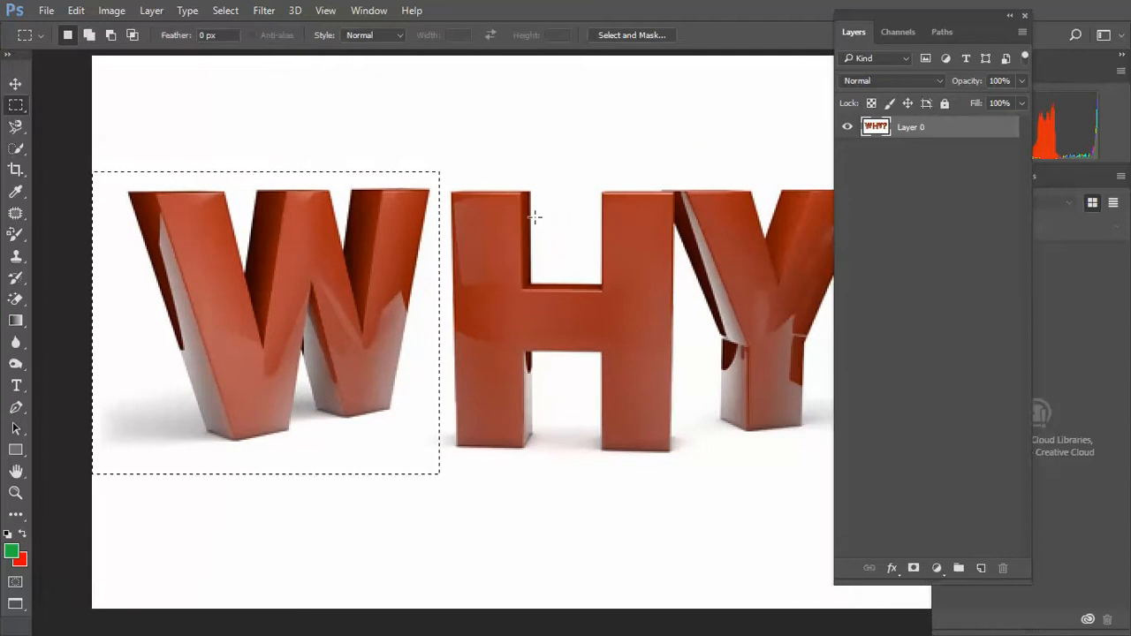
pyautogui.hotkey('ctrl', 'j')
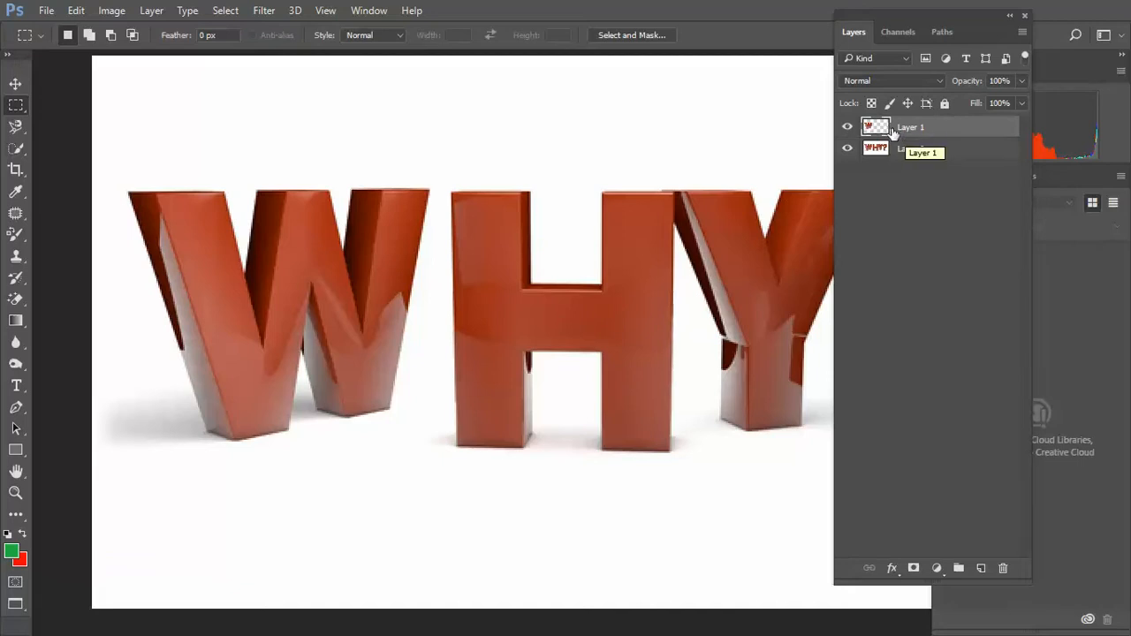
pyautogui.click(847, 149)
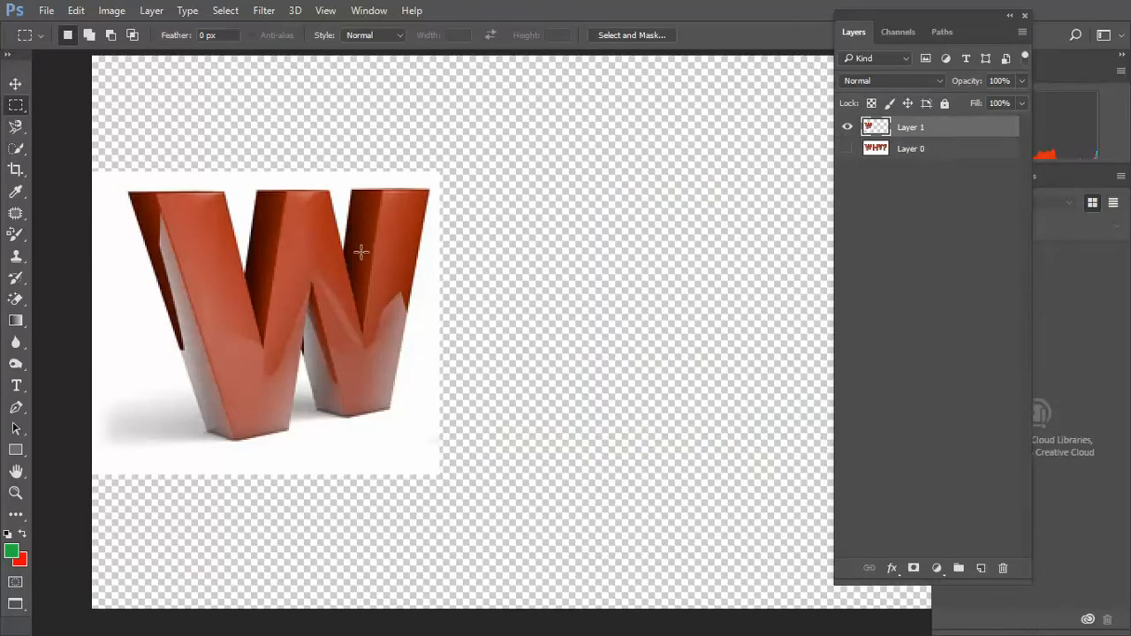
# Show the original WHY? layer again and move the copied W below the letters Y and ?
pyautogui.click(847, 148)
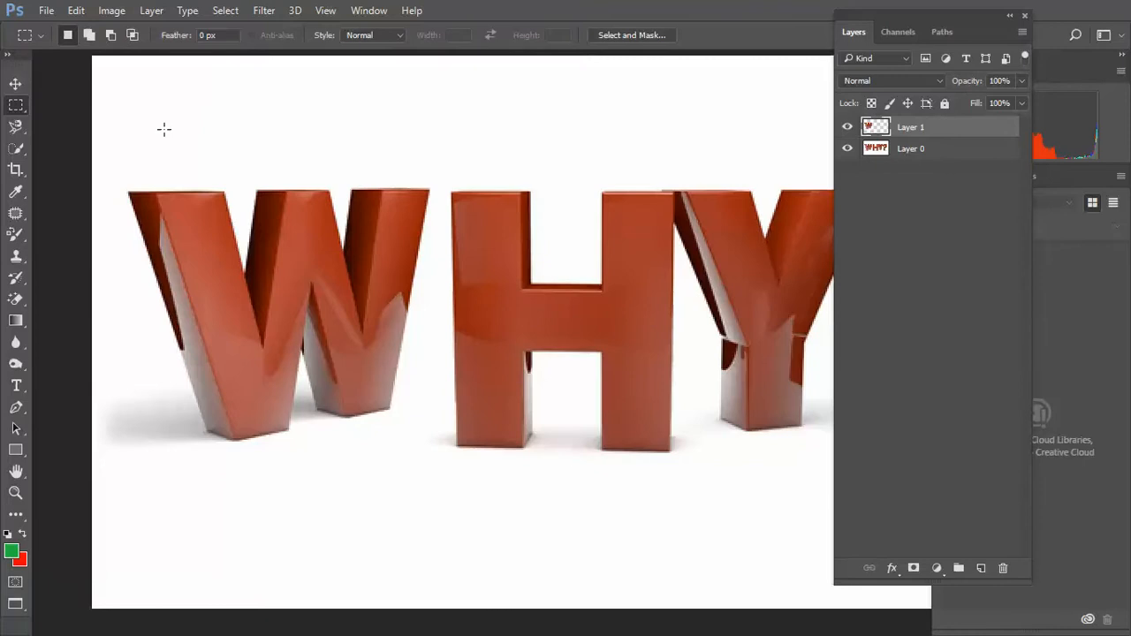
pyautogui.click(15, 86)
pyautogui.click(413, 128)
pyautogui.keyDown('ctrl'); pyautogui.keyDown('alt'); pyautogui.click(520, 169); pyautogui.keyUp('alt'); pyautogui.keyUp('ctrl')
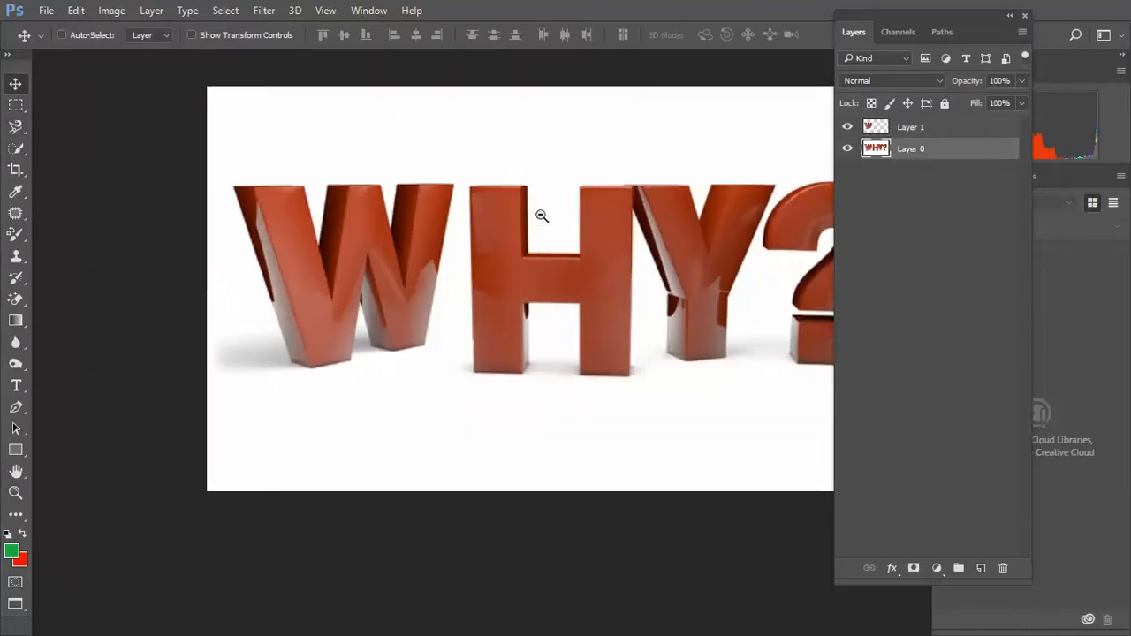
pyautogui.moveTo(549, 237); pyautogui.dragTo(379, 227)
pyautogui.moveTo(235, 209); pyautogui.dragTo(487, 310)
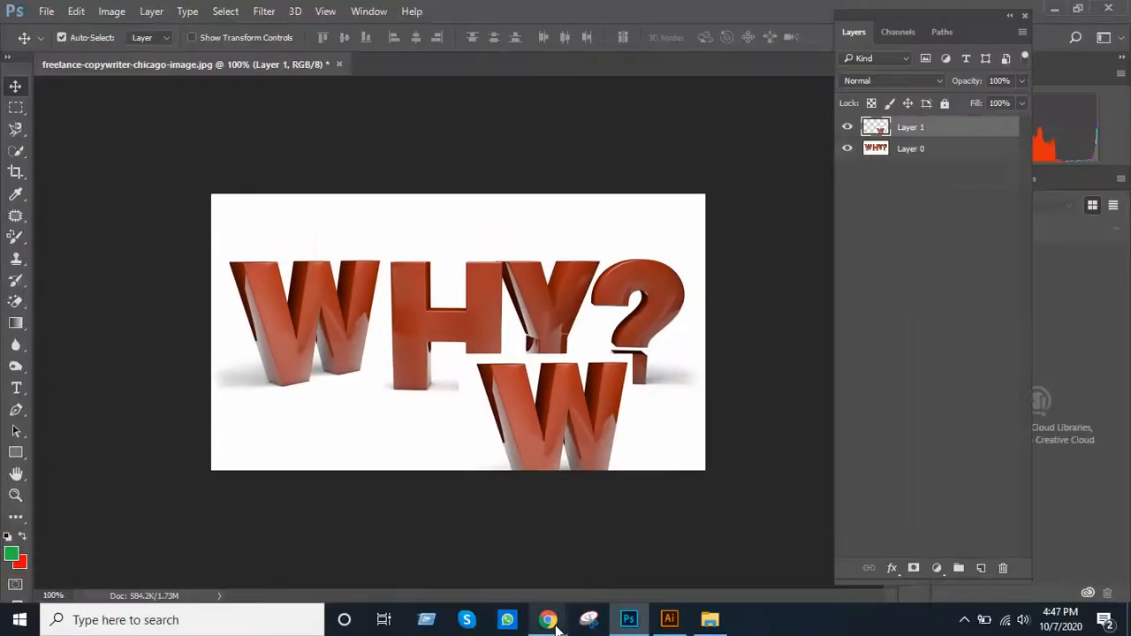
# Switch to the Google Meet call in Chrome and mute the microphone.
pyautogui.moveTo(548, 620)
pyautogui.click(503, 509)
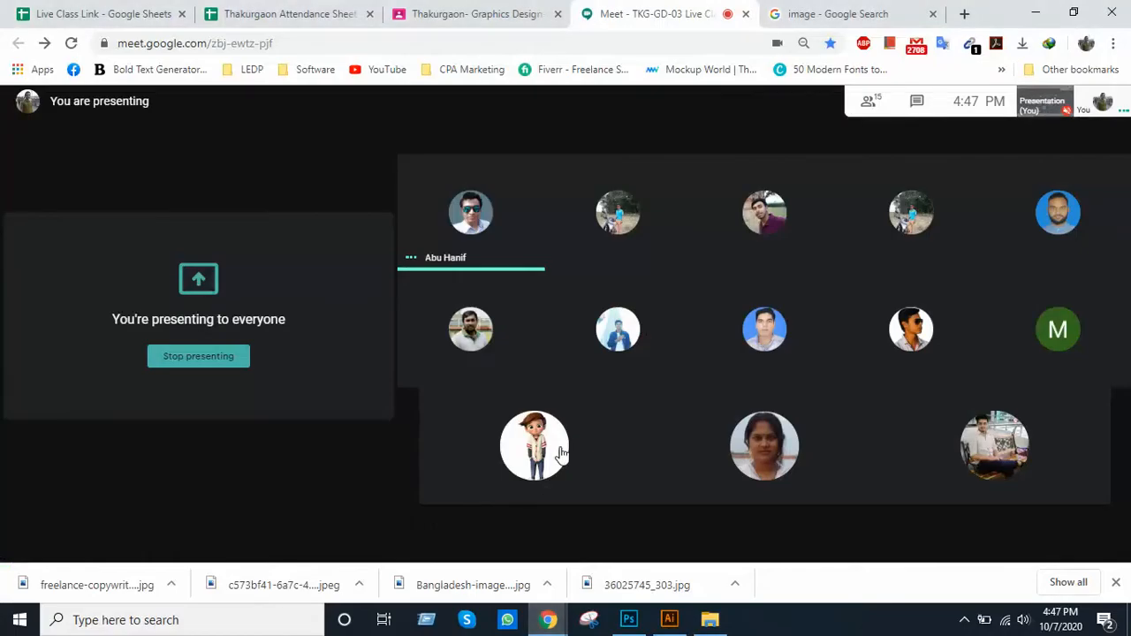
pyautogui.click(519, 534)
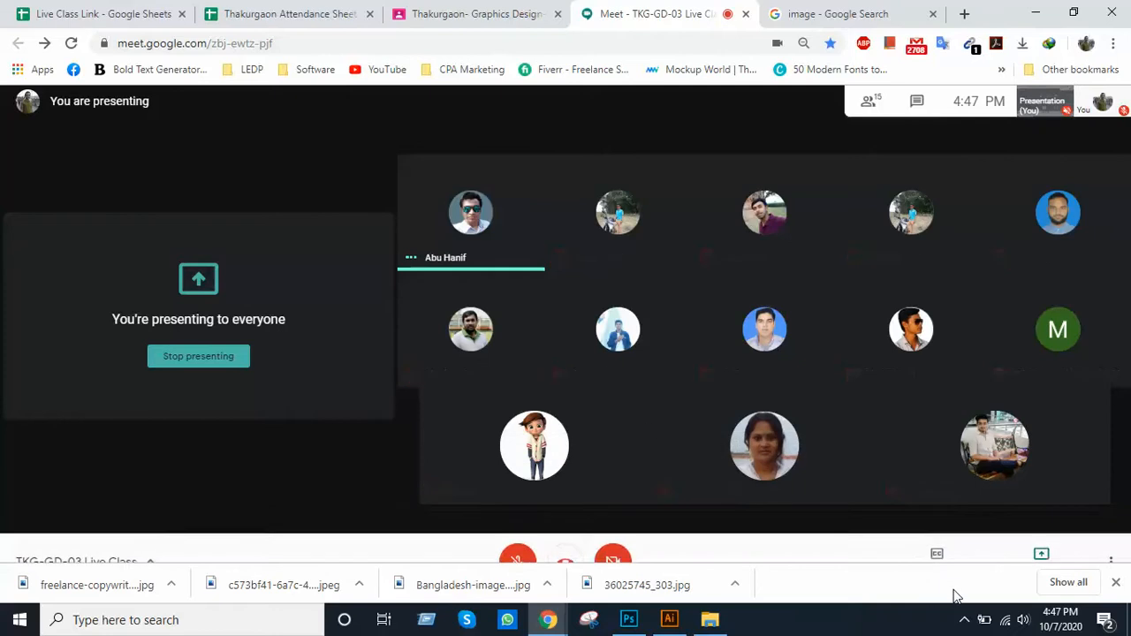
pyautogui.click(965, 620)
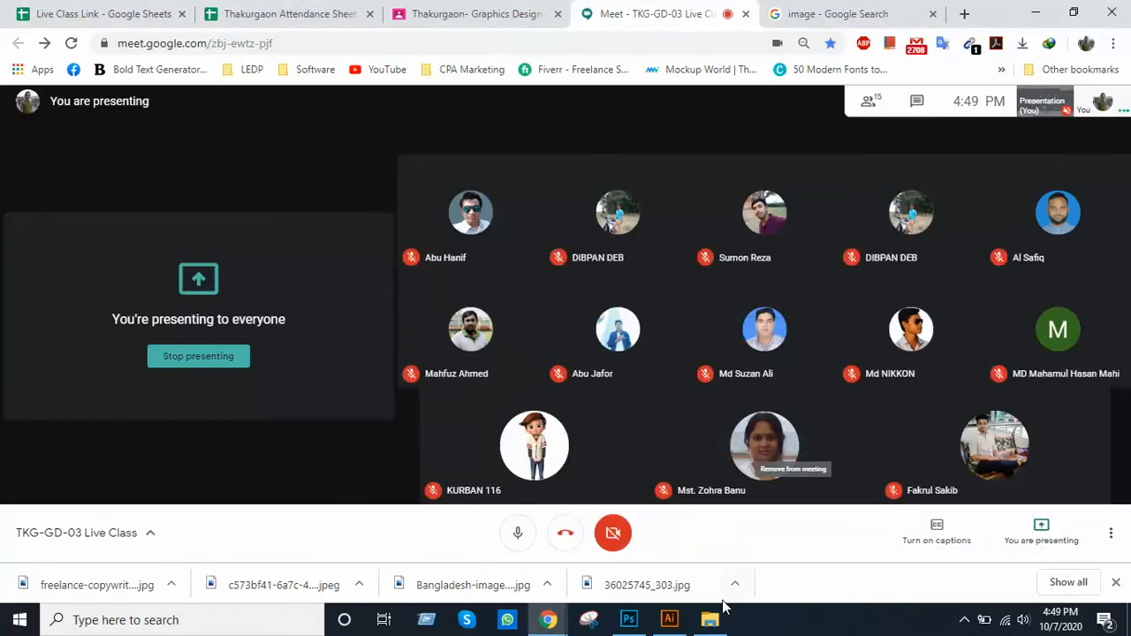
# Return to Photoshop and move the copied W beneath the H, near the canvas's lower edge.
pyautogui.click(638, 621)
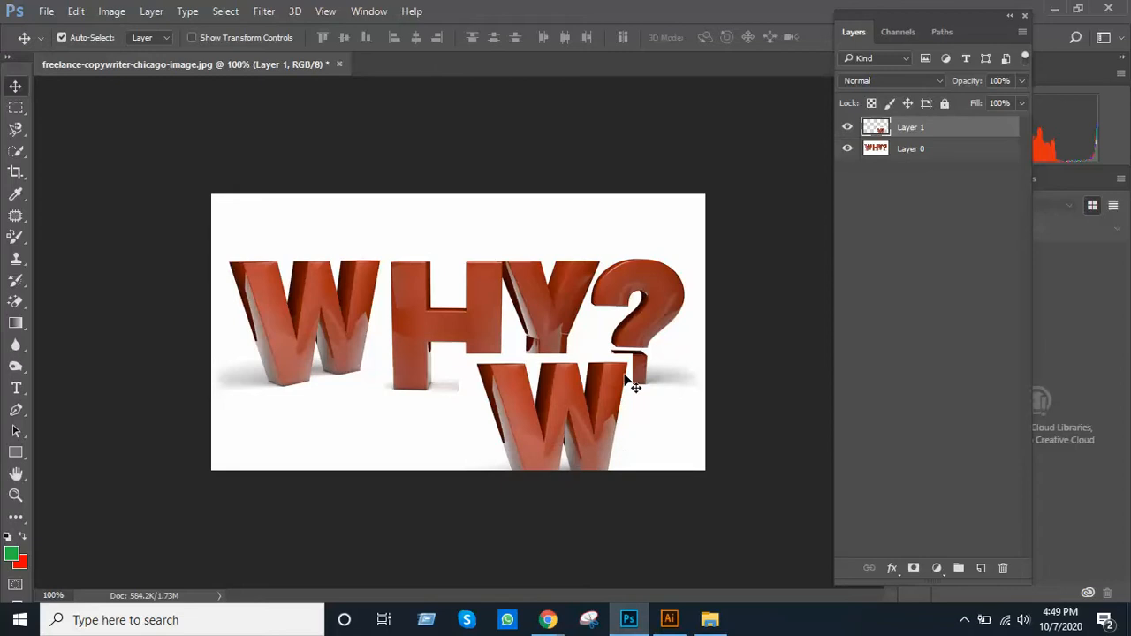
pyautogui.keyDown('ctrl'); pyautogui.click(595, 316); pyautogui.keyUp('ctrl')
pyautogui.moveTo(593, 315); pyautogui.dragTo(646, 215)
pyautogui.keyDown('ctrl'); pyautogui.keyDown('alt'); pyautogui.click(602, 331); pyautogui.keyUp('alt'); pyautogui.keyUp('ctrl')
pyautogui.moveTo(563, 394); pyautogui.dragTo(583, 382)
pyautogui.keyDown('ctrl'); pyautogui.click(551, 371); pyautogui.keyUp('ctrl')
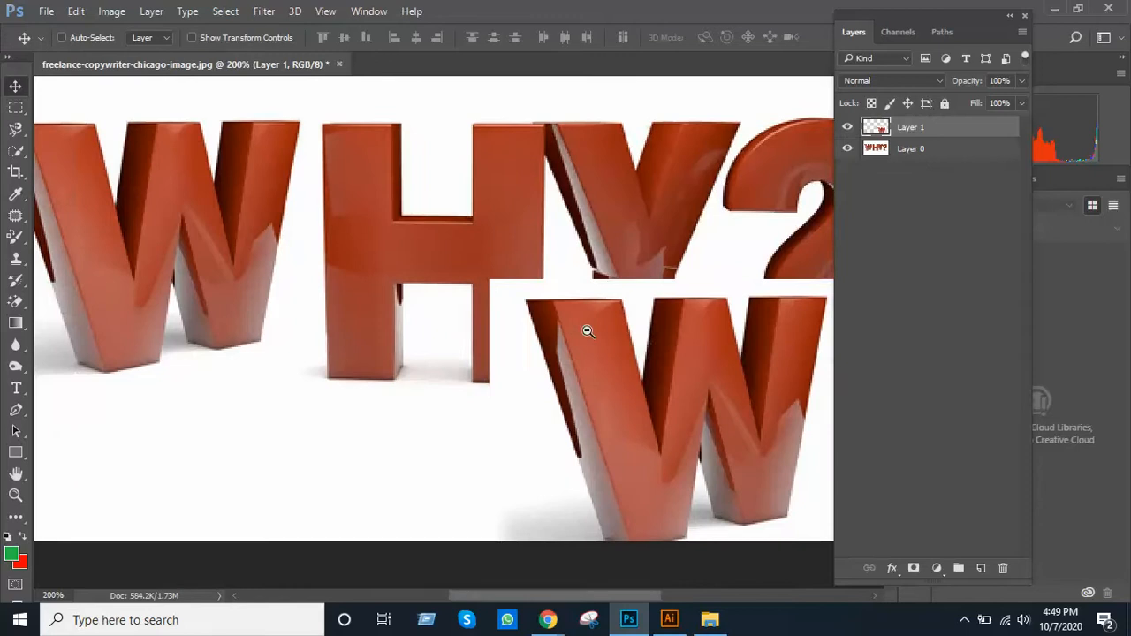
pyautogui.keyDown('ctrl'); pyautogui.keyDown('alt'); pyautogui.click(588, 332); pyautogui.keyUp('alt'); pyautogui.keyUp('ctrl')
pyautogui.moveTo(565, 420); pyautogui.dragTo(431, 417)
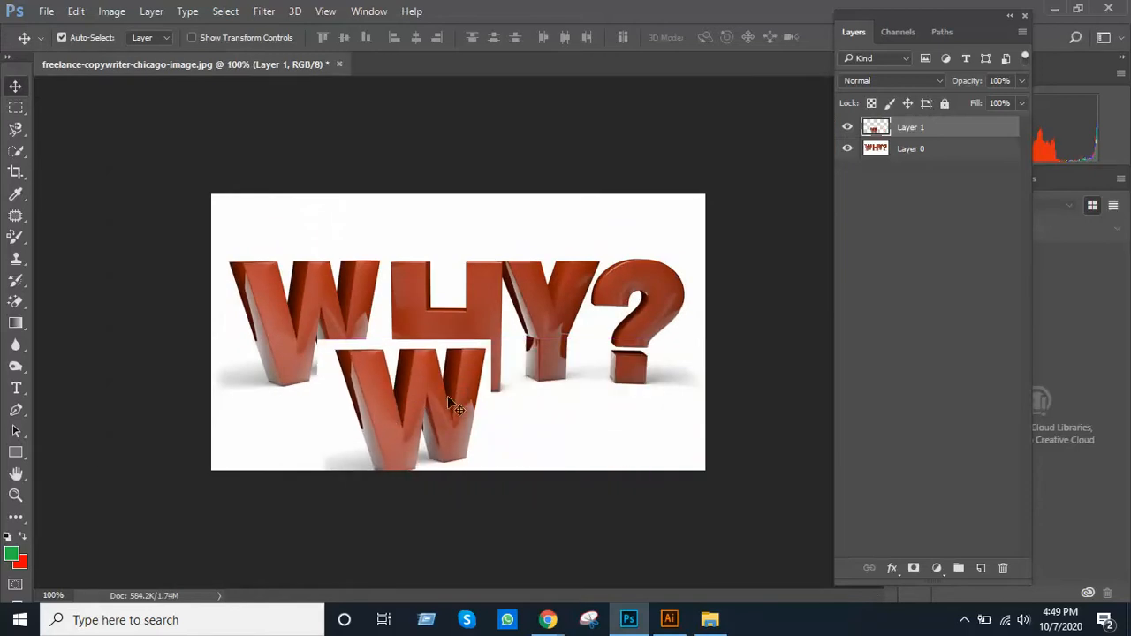
# Scale the copied W down and place it in the canvas's lower-right corner, about 40 px from the right edge and 8 px from the bottom.
pyautogui.hotkey('ctrl', 't')
pyautogui.moveTo(489, 498); pyautogui.dragTo(422, 419)
pyautogui.moveTo(362, 390); pyautogui.dragTo(325, 438)
pyautogui.moveTo(381, 472); pyautogui.dragTo(658, 431)
pyautogui.press('Return')
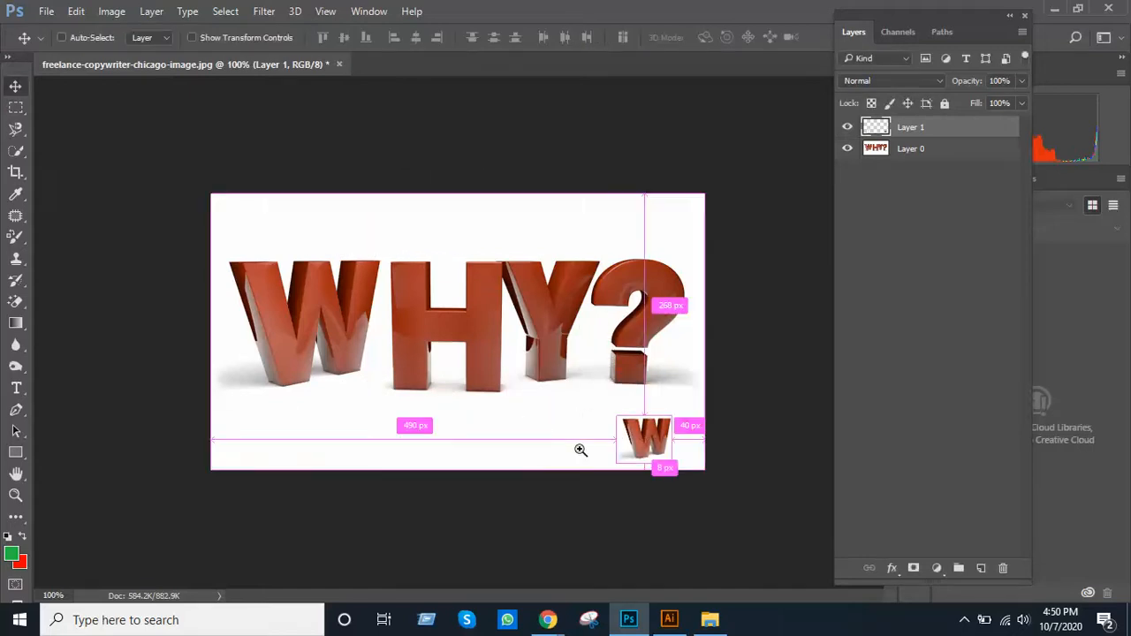
# Examine the small W and the WHY? lettering at different magnifications.
pyautogui.keyDown('ctrl'); pyautogui.click(590, 452); pyautogui.keyUp('ctrl')
pyautogui.keyDown('ctrl'); pyautogui.click(628, 353); pyautogui.keyUp('ctrl')
pyautogui.hotkey('ctrl', '-')
pyautogui.hotkey('ctrl', '-')
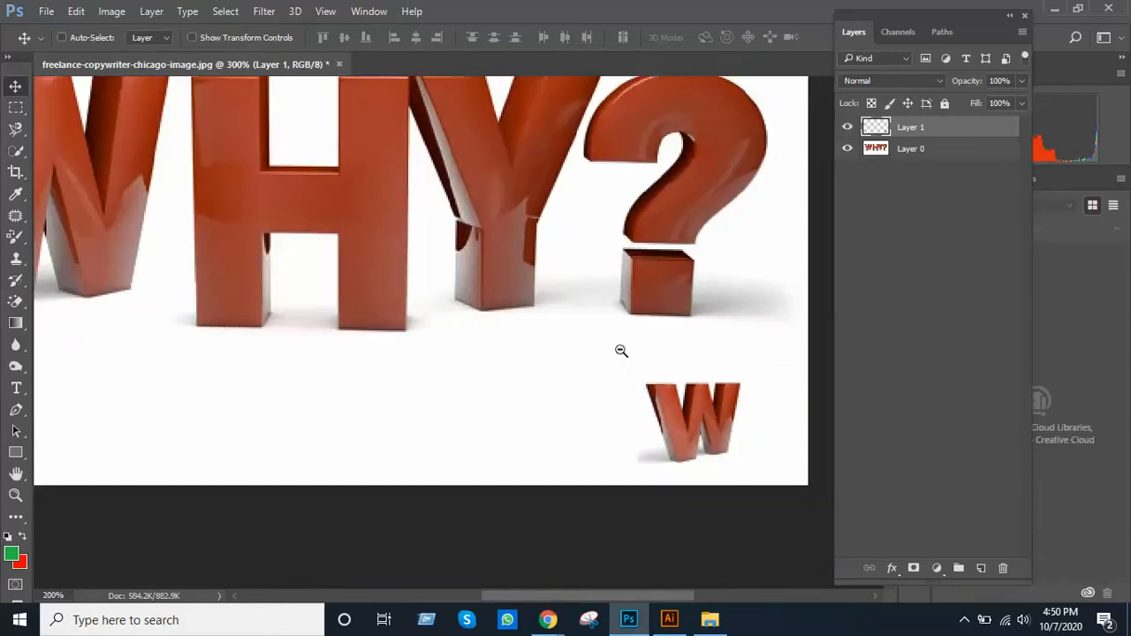
pyautogui.keyDown('ctrl'); pyautogui.click(560, 331); pyautogui.keyUp('ctrl')
pyautogui.moveTo(560, 331); pyautogui.dragTo(649, 320)
pyautogui.hotkey('ctrl', '-')
pyautogui.hotkey('ctrl', '-')
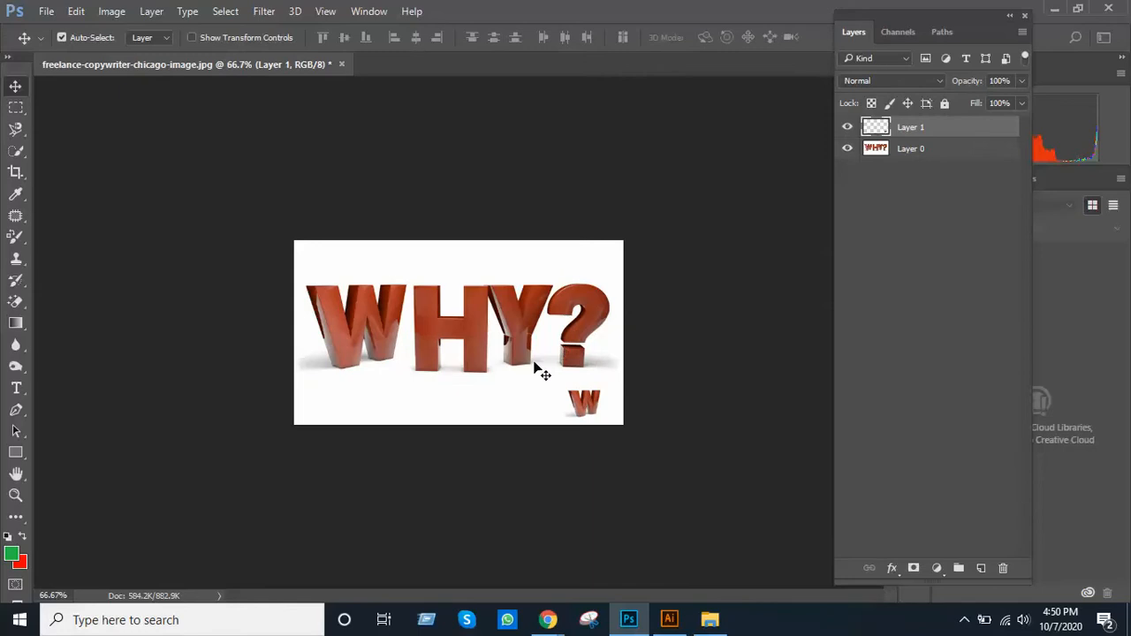
pyautogui.hotkey('ctrl', '+')
pyautogui.hotkey('ctrl', '+')
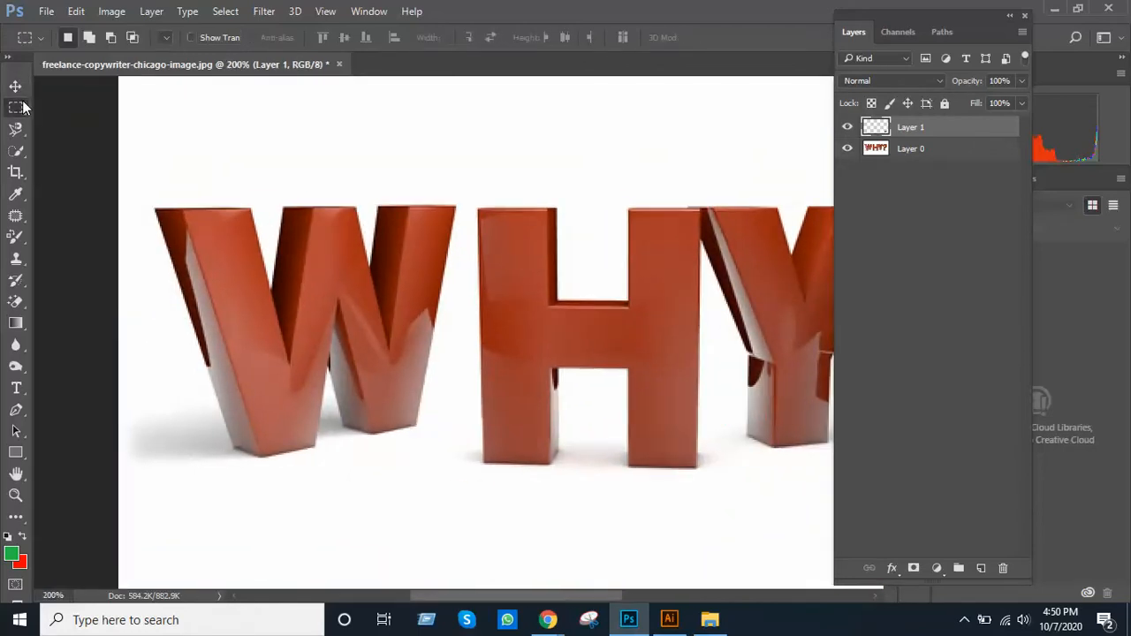
# Select the large W with an elliptical marquee about 213 px wide and 268 px high, feather 0 px.
pyautogui.click(23, 107)
pyautogui.click(62, 124)
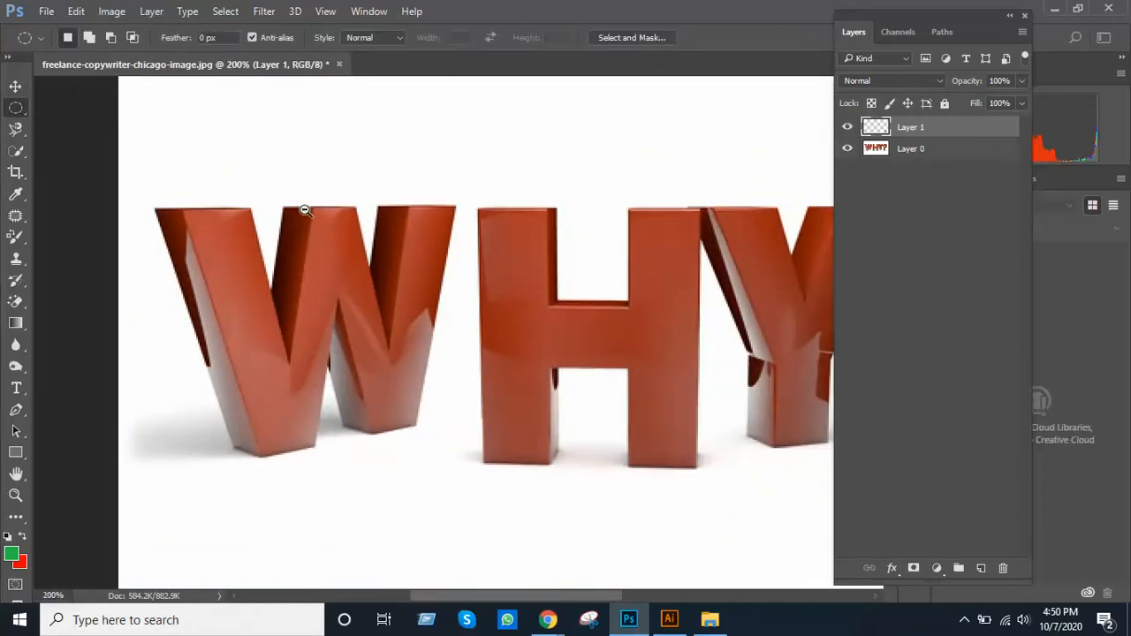
pyautogui.hotkey('ctrl', '-')
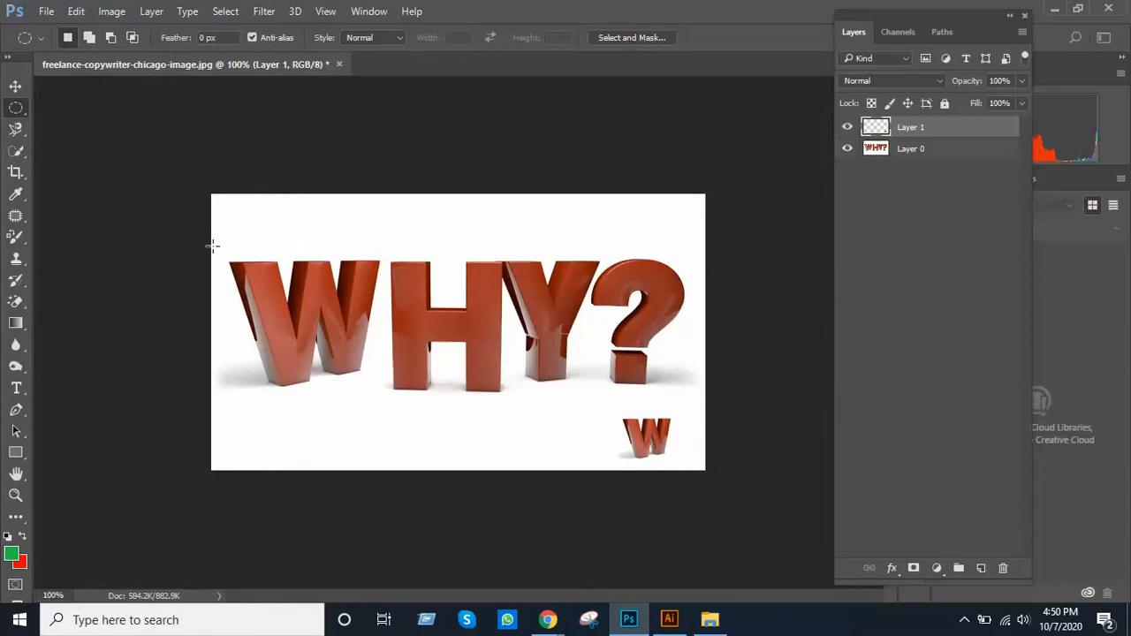
pyautogui.moveTo(252, 300); pyautogui.dragTo(383, 420)
pyautogui.press('space')
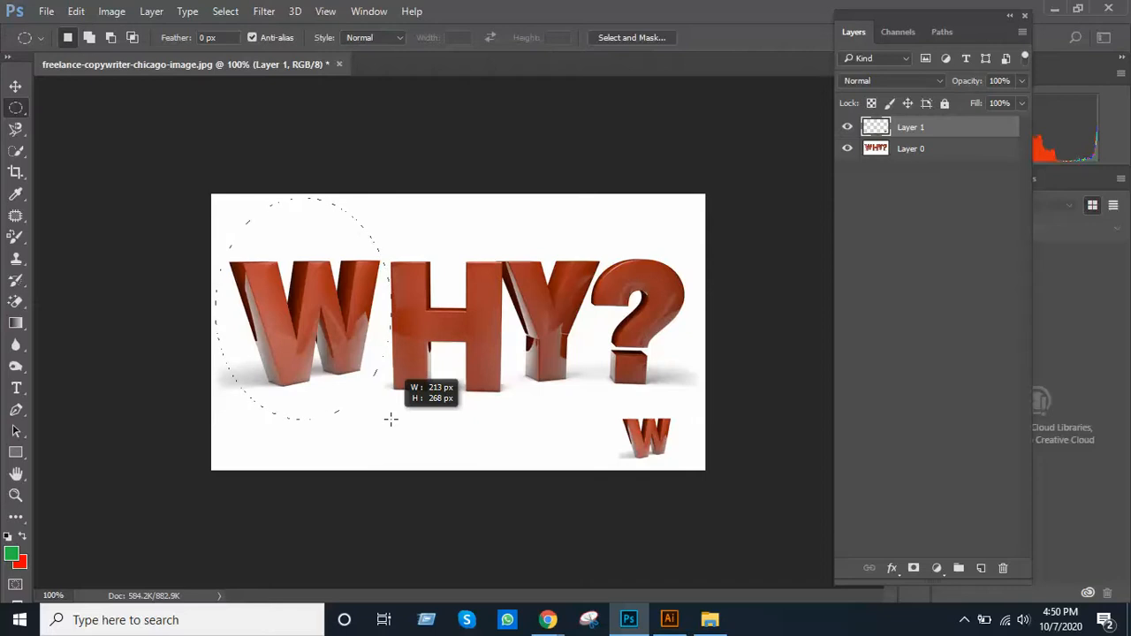
pyautogui.moveTo(391, 419); pyautogui.dragTo(391, 419)
pyautogui.hotkey('ctrl', 'space')
pyautogui.keyDown('ctrl'); pyautogui.click(416, 321); pyautogui.keyUp('ctrl')
pyautogui.moveTo(431, 321); pyautogui.dragTo(498, 317)
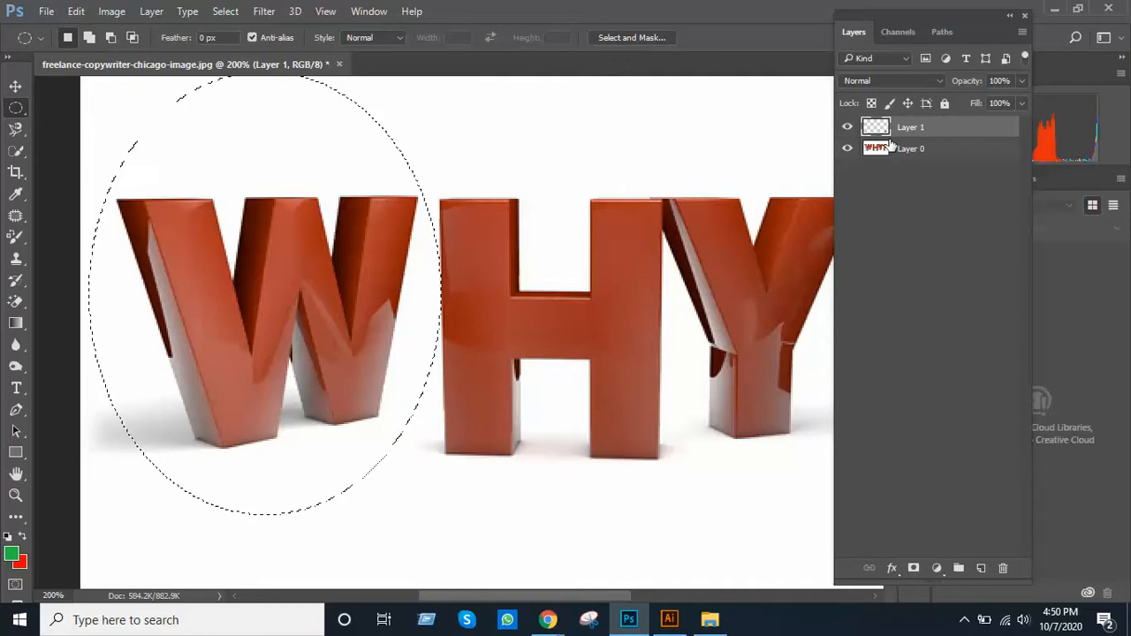
pyautogui.keyDown('ctrl'); pyautogui.keyDown('alt'); pyautogui.click(654, 317); pyautogui.keyUp('alt'); pyautogui.keyUp('ctrl')
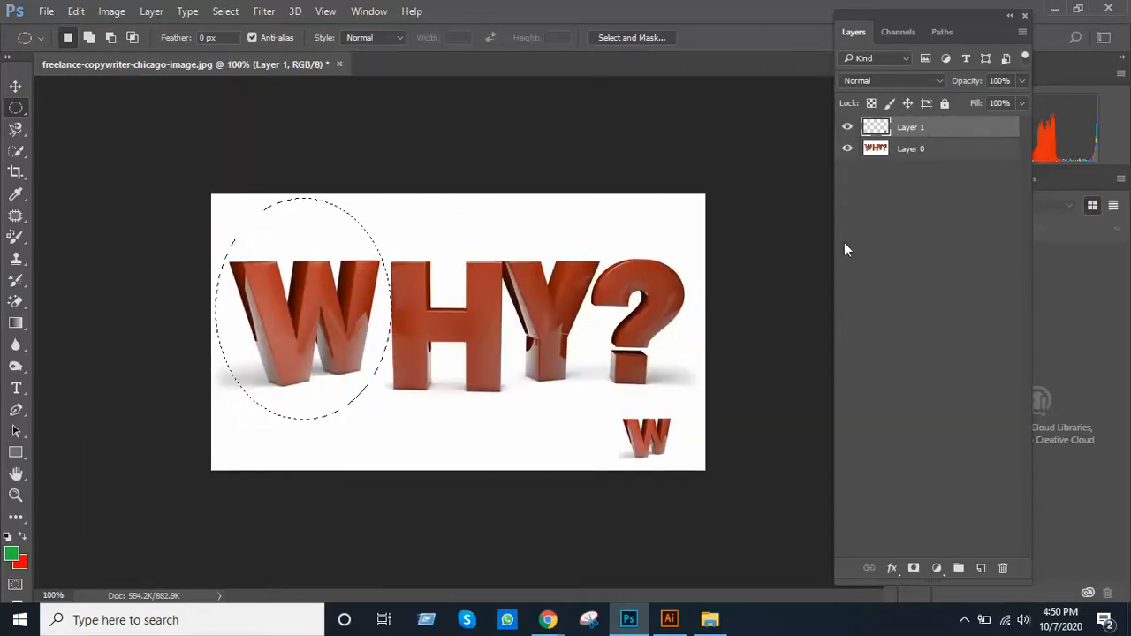
# Copy the elliptical selection from Layer 0 onto a new layer and hide Layer 0.
pyautogui.click(909, 152)
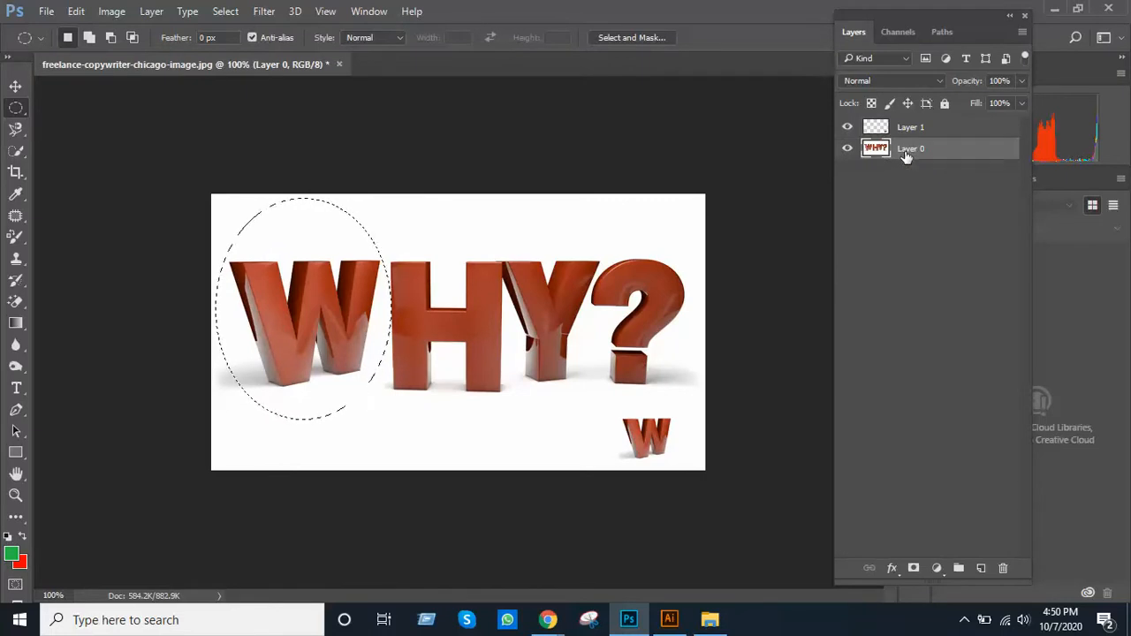
pyautogui.hotkey('ctrl', 'j')
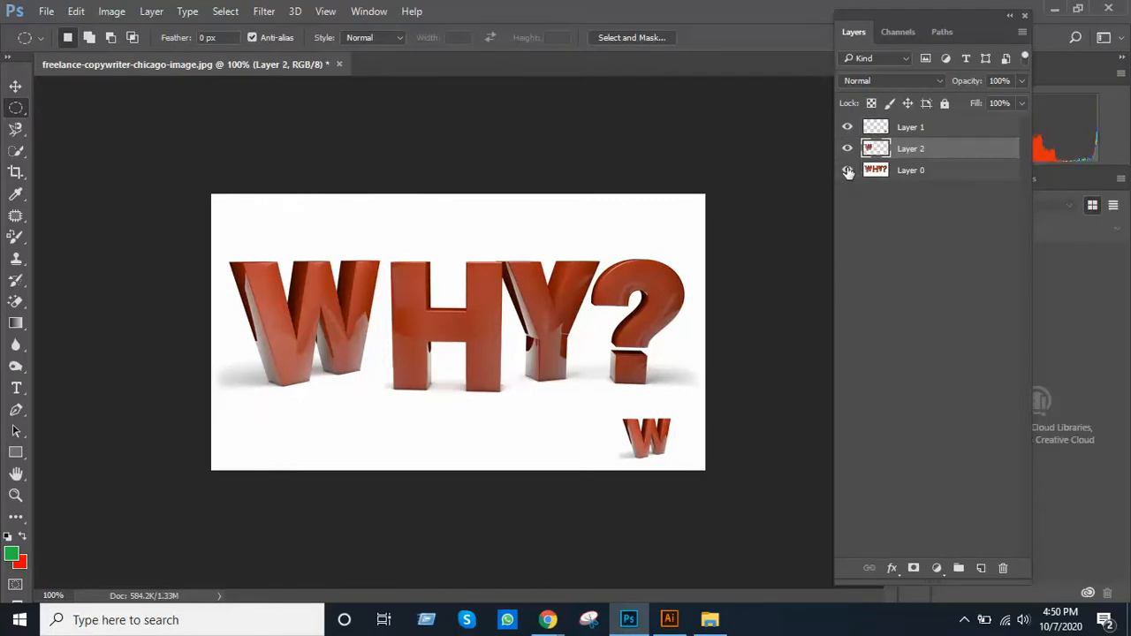
pyautogui.click(848, 170)
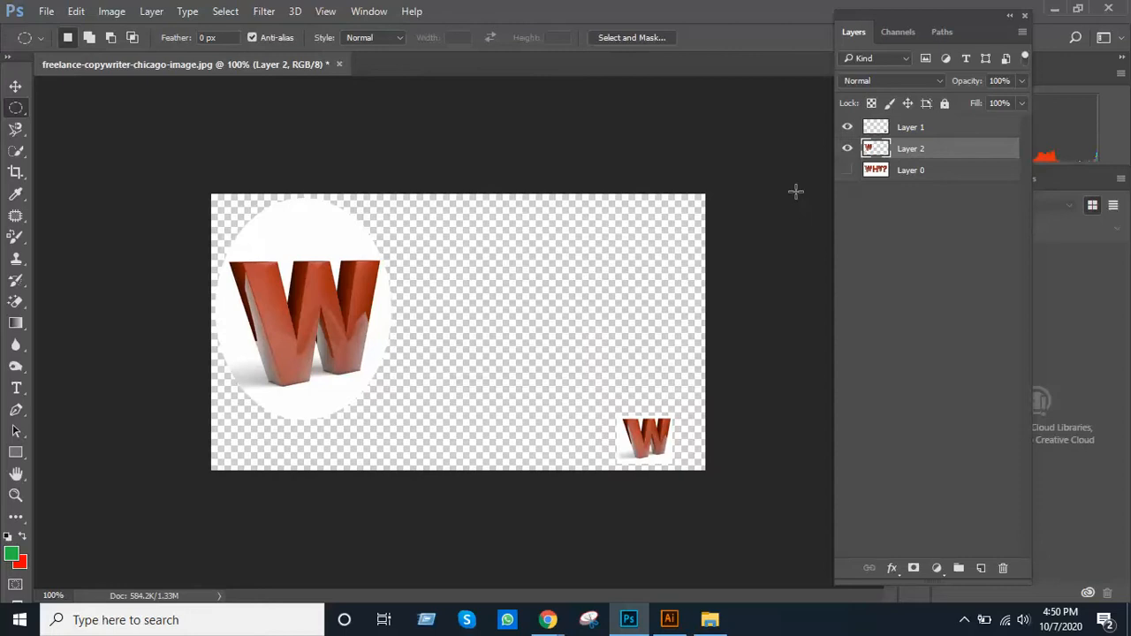
# Scale the elliptical W copy to about 23.5% and place it in the canvas's lower-left corner.
pyautogui.click(16, 88)
pyautogui.moveTo(270, 276); pyautogui.dragTo(476, 310)
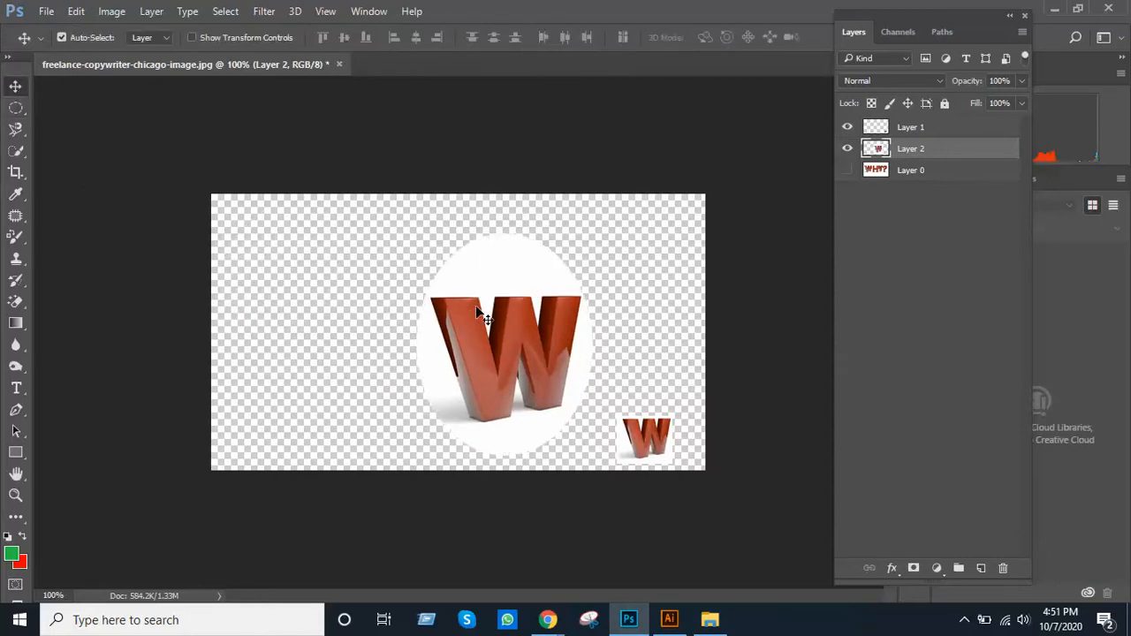
pyautogui.hotkey('ctrl', 't')
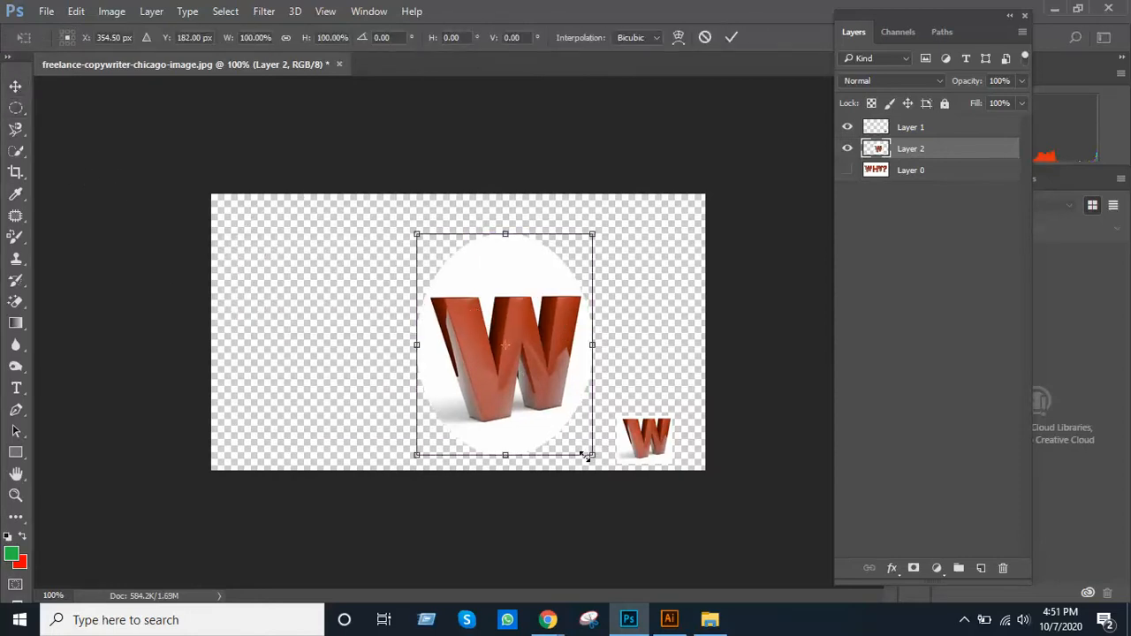
pyautogui.moveTo(592, 456); pyautogui.dragTo(574, 431)
pyautogui.moveTo(533, 378); pyautogui.dragTo(265, 459)
pyautogui.hotkey('ctrl', 'z')
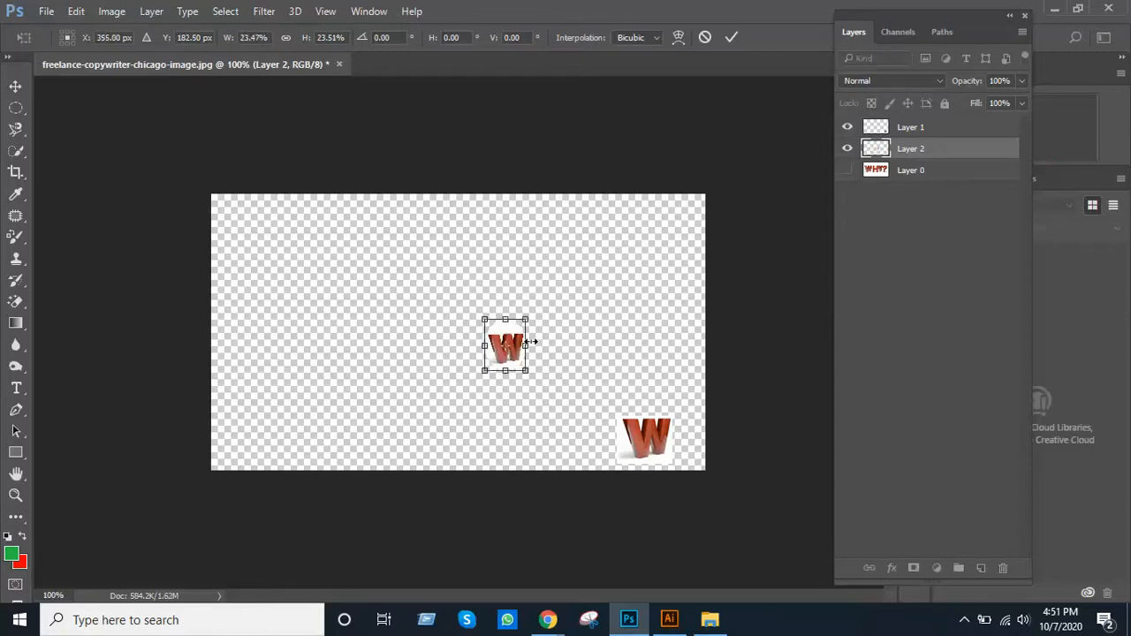
pyautogui.moveTo(504, 357); pyautogui.dragTo(252, 447)
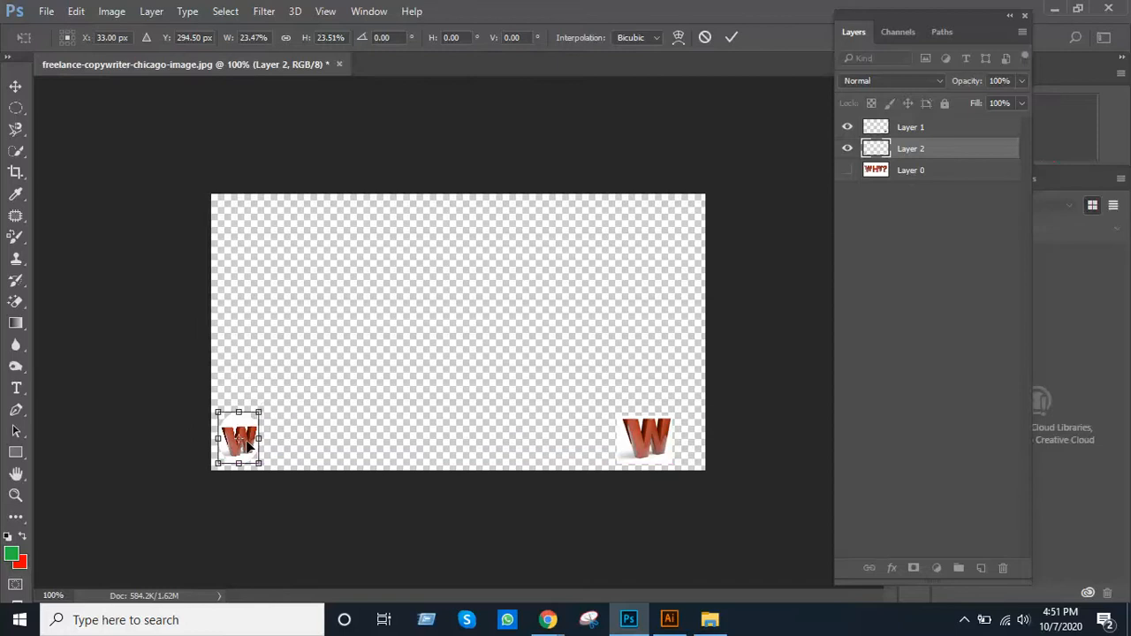
pyautogui.press('Return')
# Show Layer 0 again and examine the lettering with both small W copies at different magnifications.
pyautogui.click(848, 166)
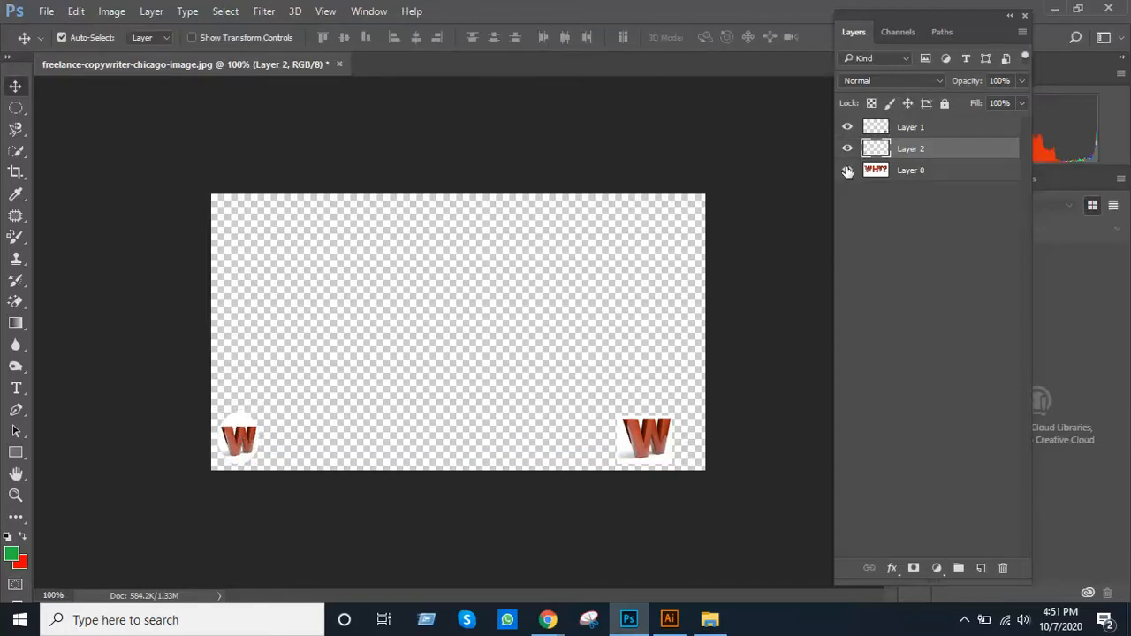
pyautogui.scroll(1, 517, 300)
pyautogui.scroll(-1, 526, 301)
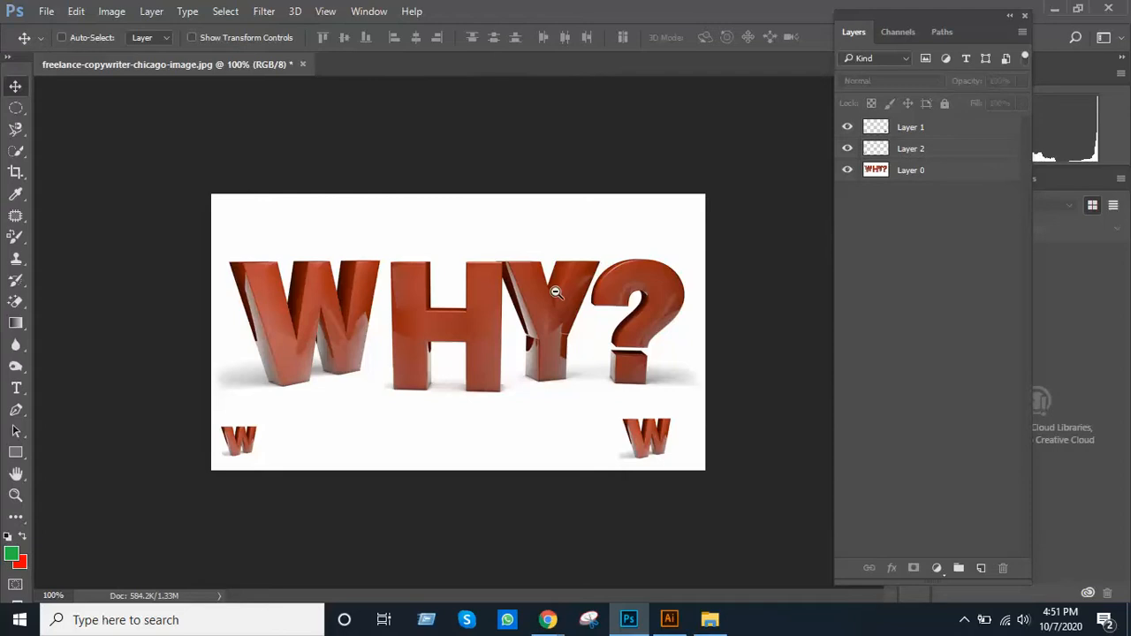
pyautogui.scroll(-1, 555, 293)
pyautogui.scroll(2, 479, 289)
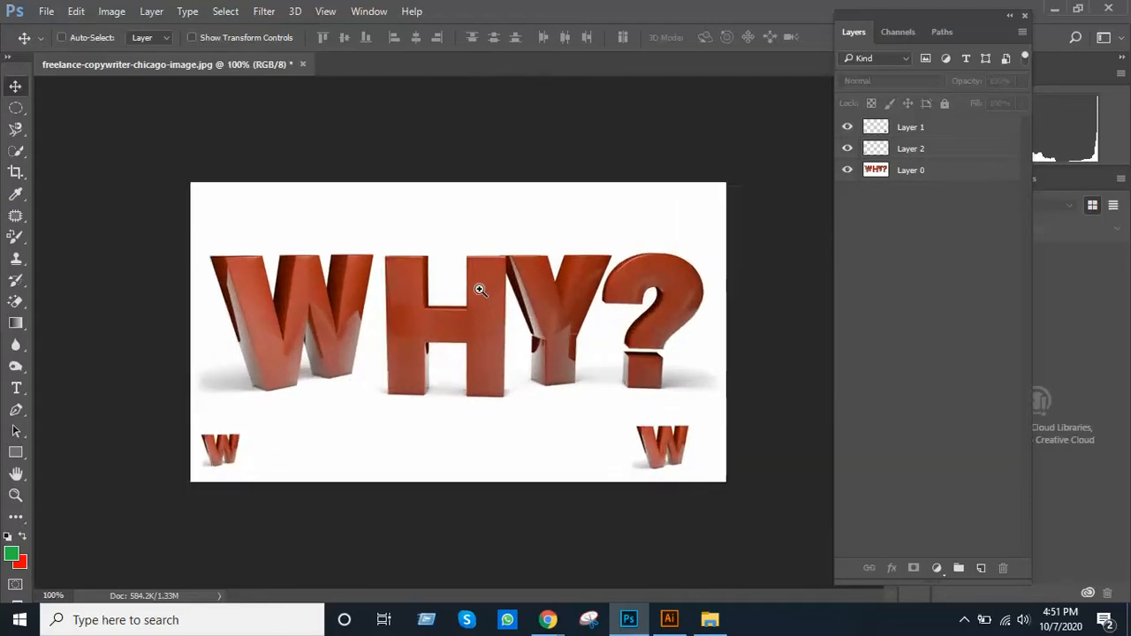
pyautogui.scroll(-1, 519, 266)
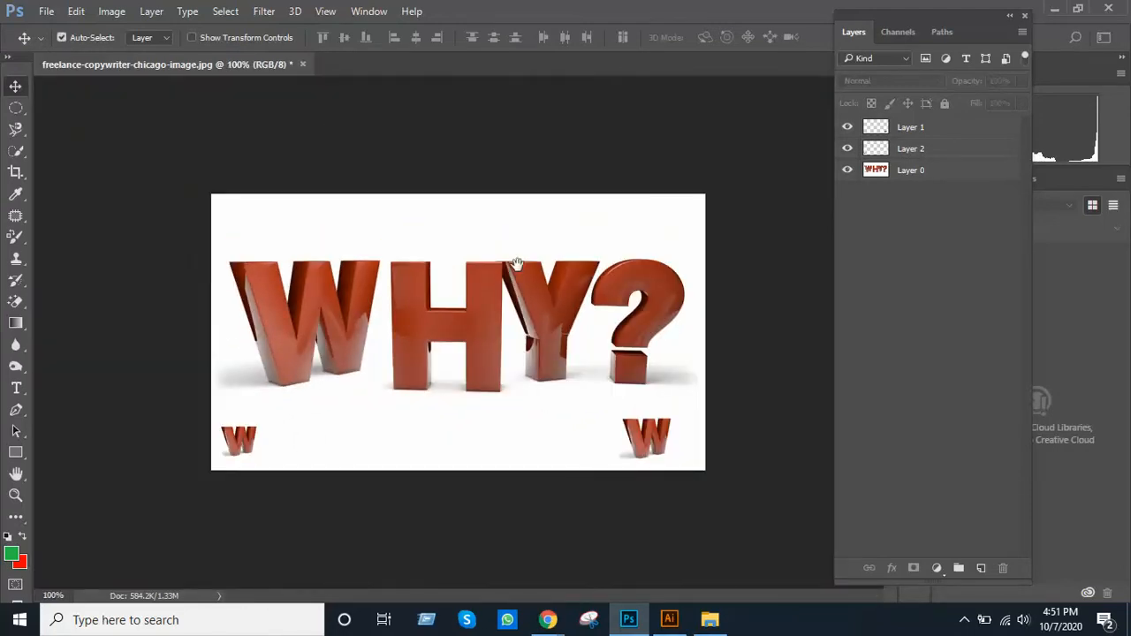
pyautogui.scroll(1, 517, 266)
pyautogui.moveTo(515, 259); pyautogui.dragTo(692, 162)
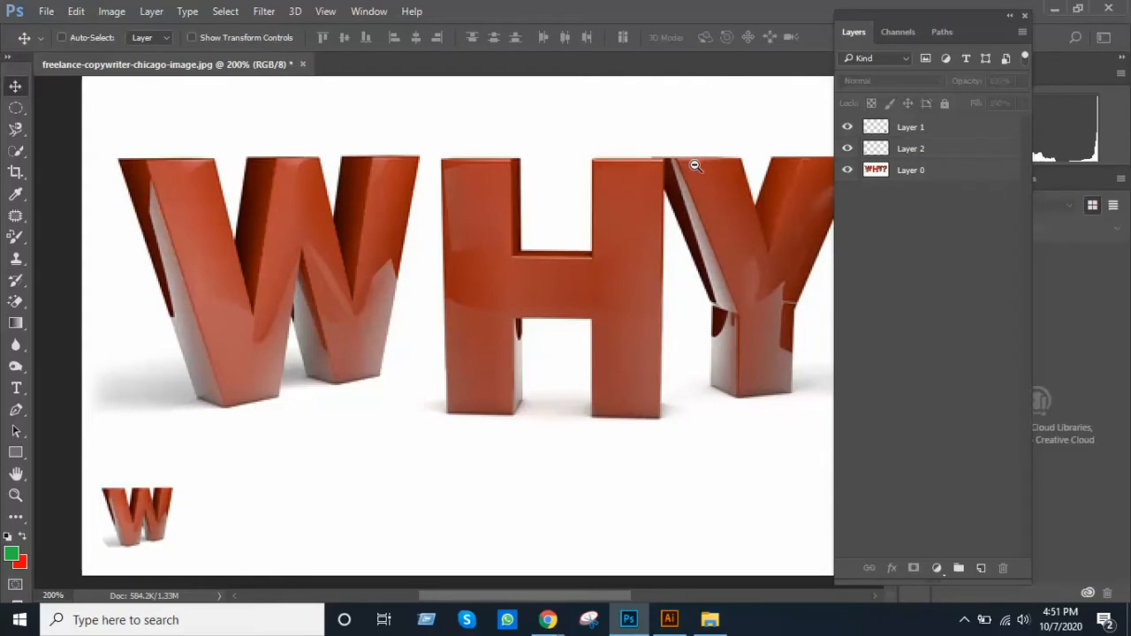
pyautogui.scroll(-1, 629, 197)
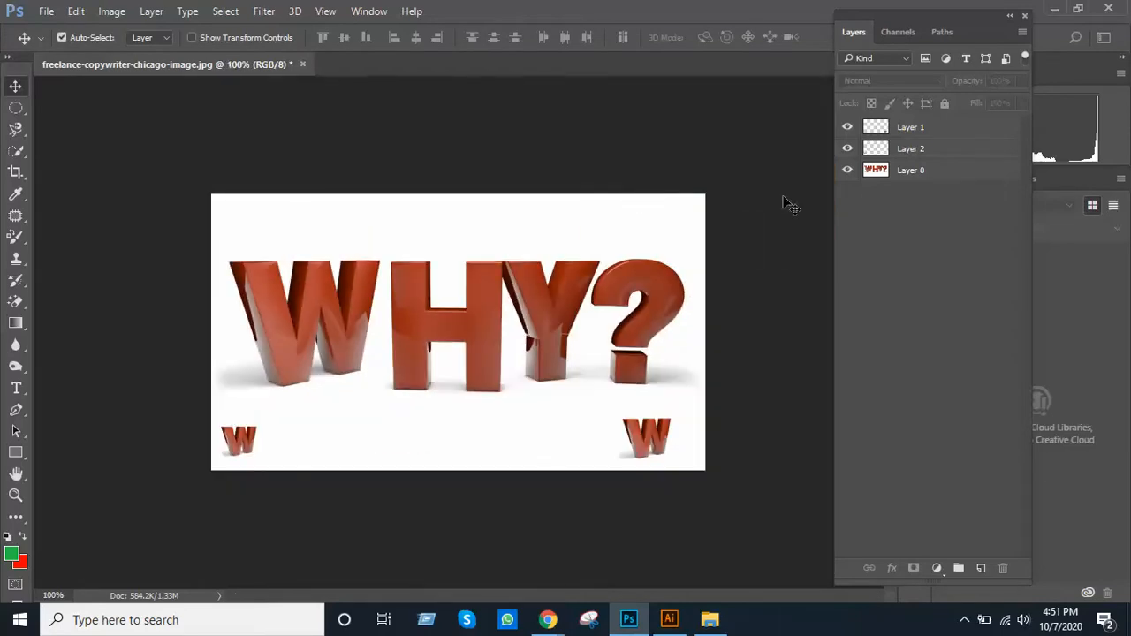
# Try an elliptical marquee over the upper part of the H on Layer 0 and deselect it.
pyautogui.click(930, 167)
pyautogui.scroll(1, 593, 254)
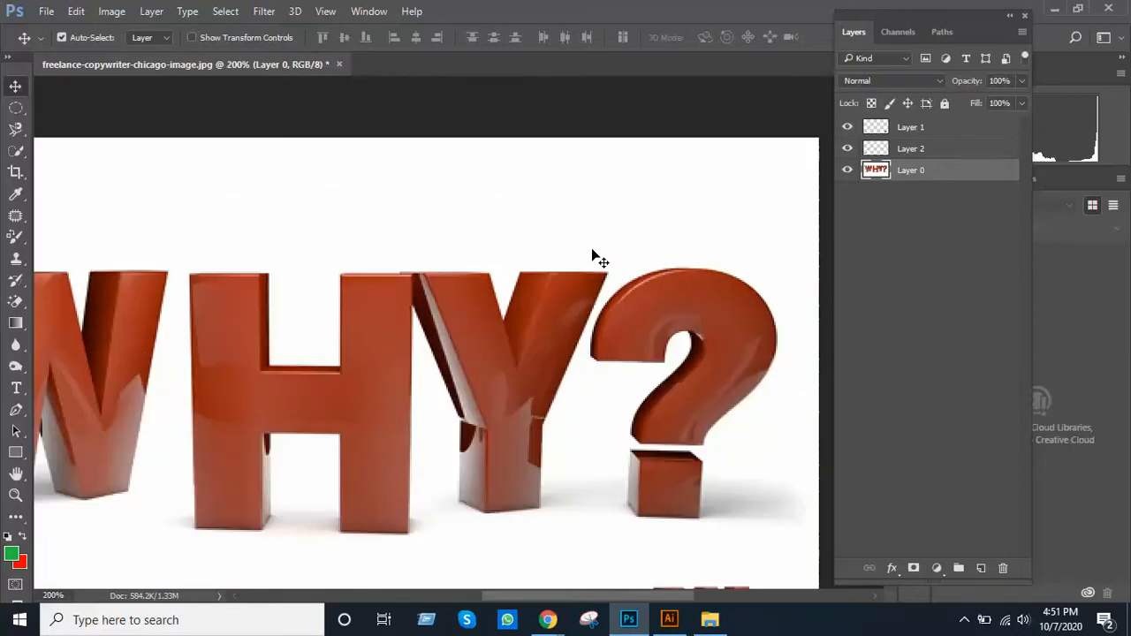
pyautogui.click(18, 107)
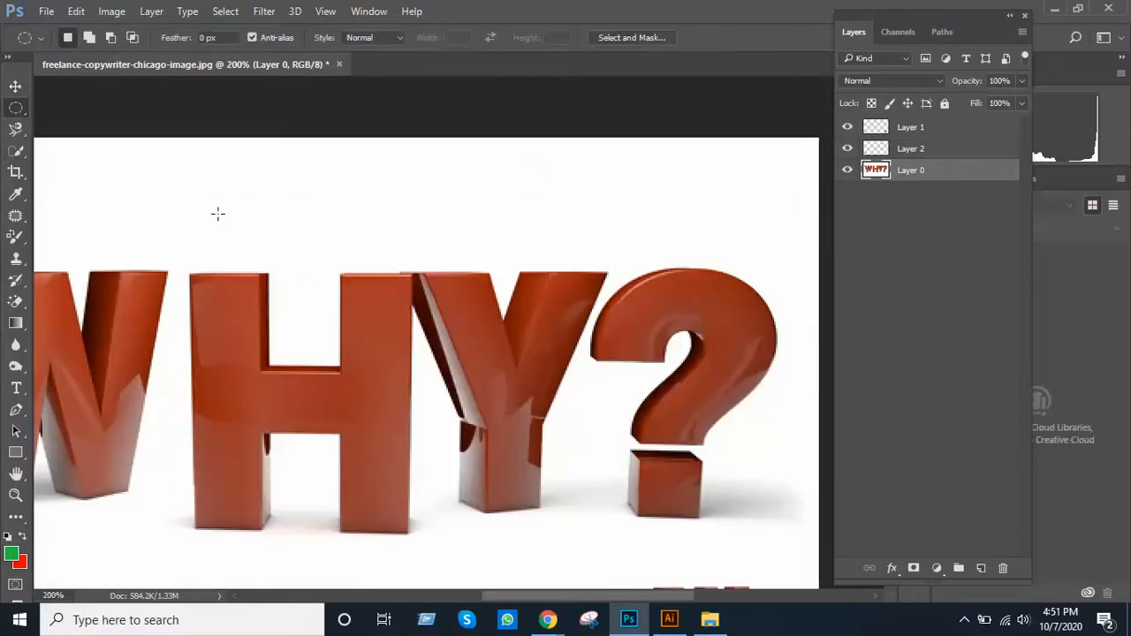
pyautogui.moveTo(269, 251); pyautogui.dragTo(418, 406)
pyautogui.moveTo(388, 332); pyautogui.dragTo(613, 284)
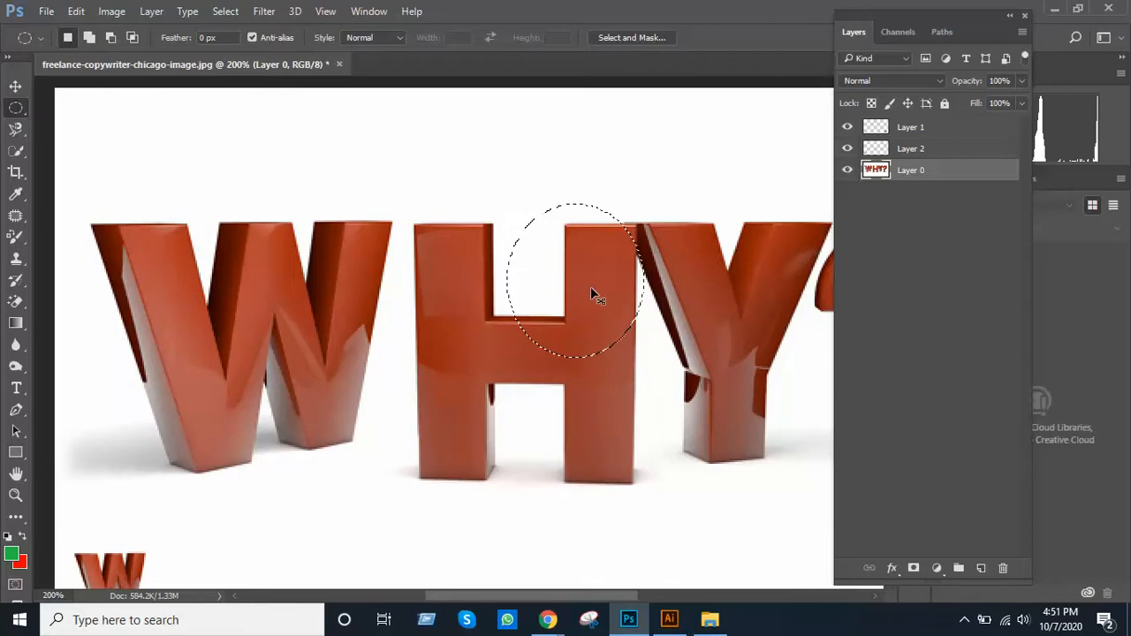
pyautogui.click(590, 291)
pyautogui.moveTo(359, 325); pyautogui.dragTo(528, 281)
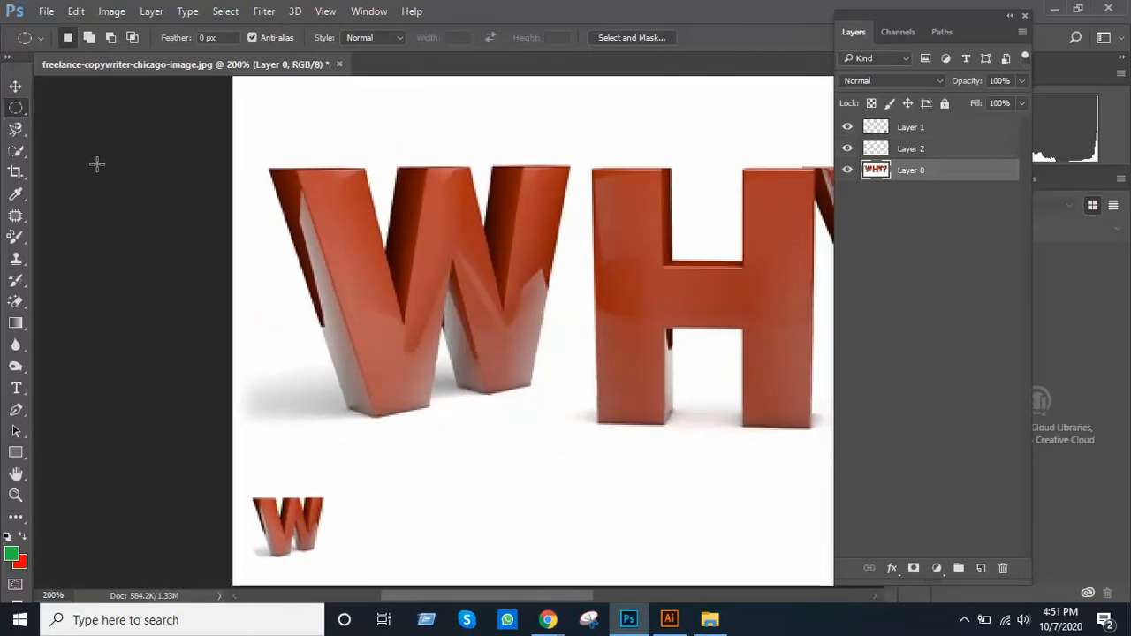
# Switch to the freehand Lasso tool and delete Layer 1 and Layer 2 with the small W copies.
pyautogui.click(21, 129)
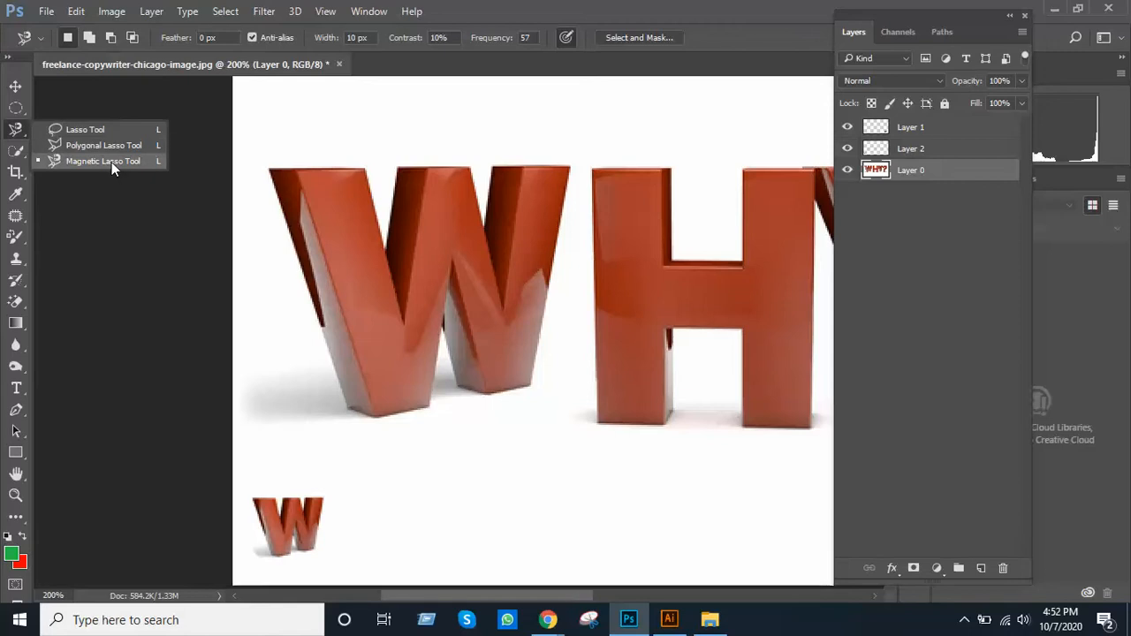
pyautogui.click(107, 131)
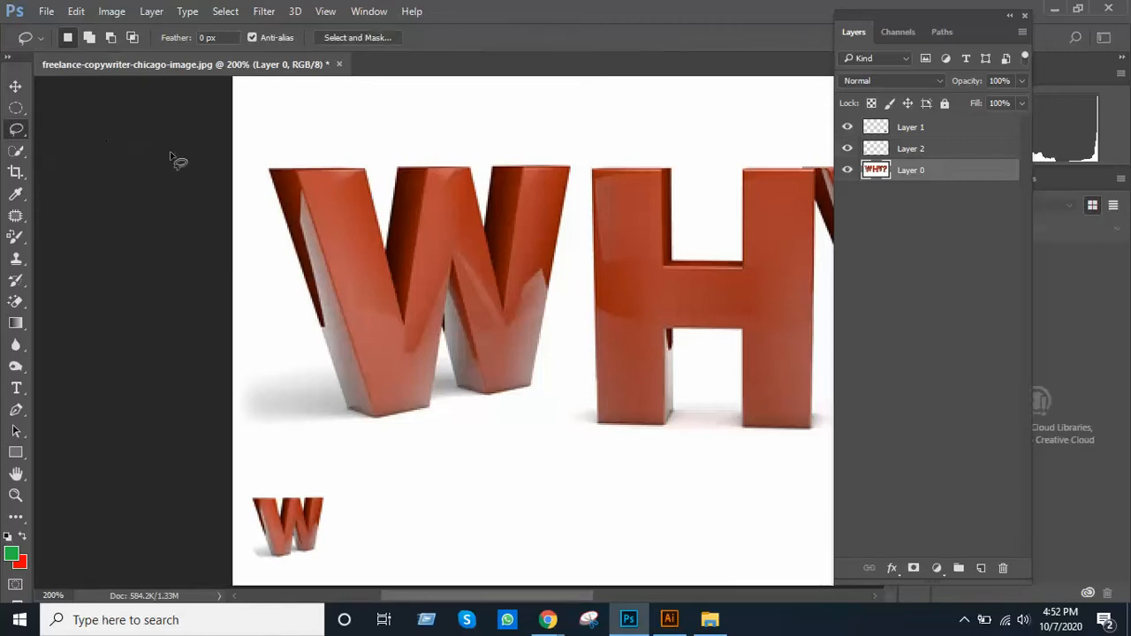
pyautogui.keyDown('ctrl'); pyautogui.click(399, 188); pyautogui.keyUp('ctrl')
pyautogui.moveTo(399, 187); pyautogui.dragTo(434, 220)
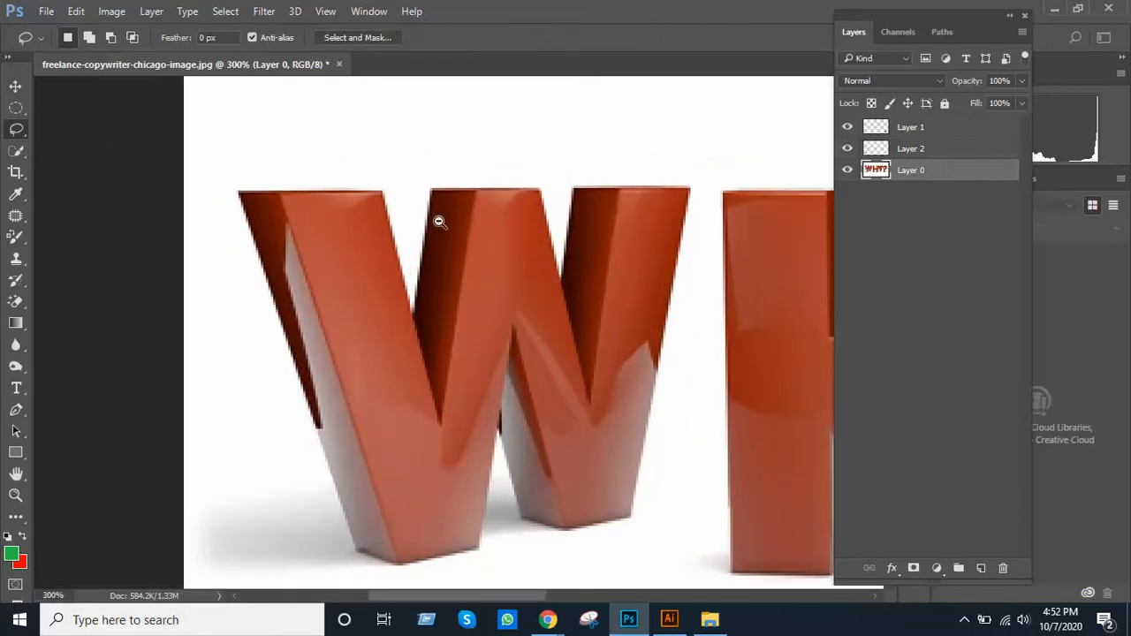
pyautogui.keyDown('alt'); pyautogui.click(439, 222); pyautogui.keyUp('alt')
pyautogui.keyDown('ctrl'); pyautogui.click(437, 220); pyautogui.keyUp('ctrl')
pyautogui.moveTo(427, 195); pyautogui.dragTo(411, 161)
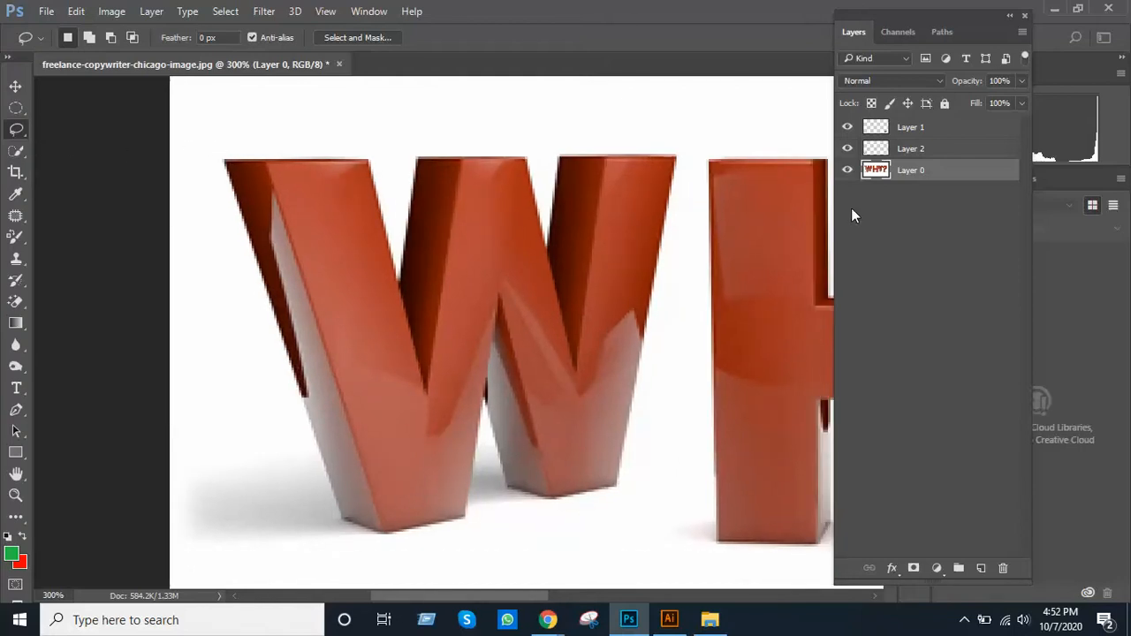
pyautogui.click(935, 127)
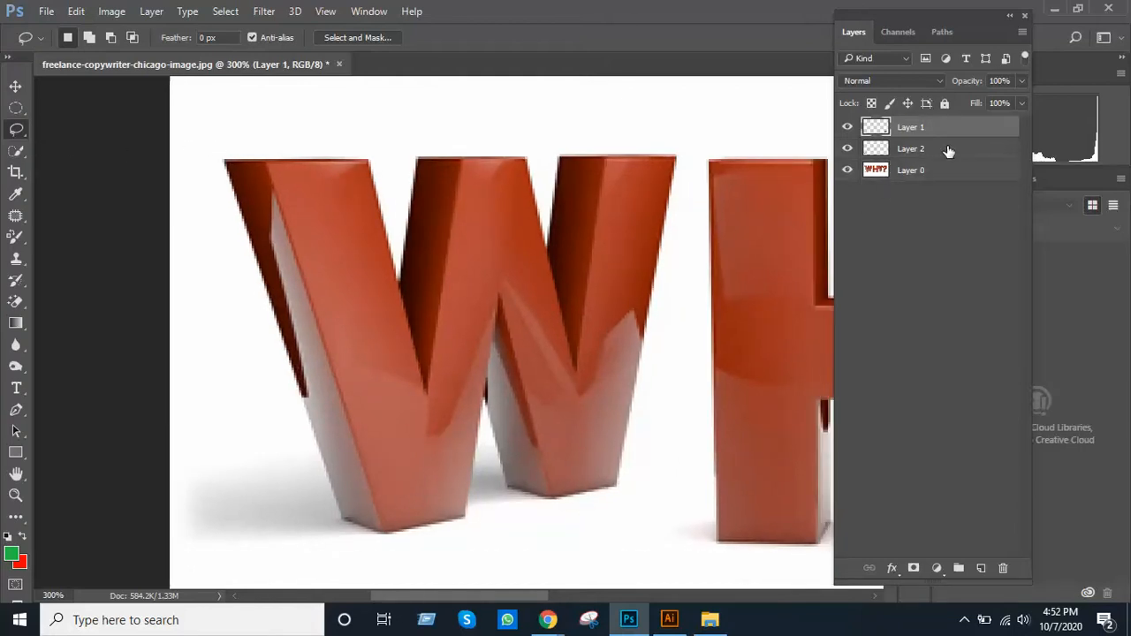
pyautogui.click(948, 150)
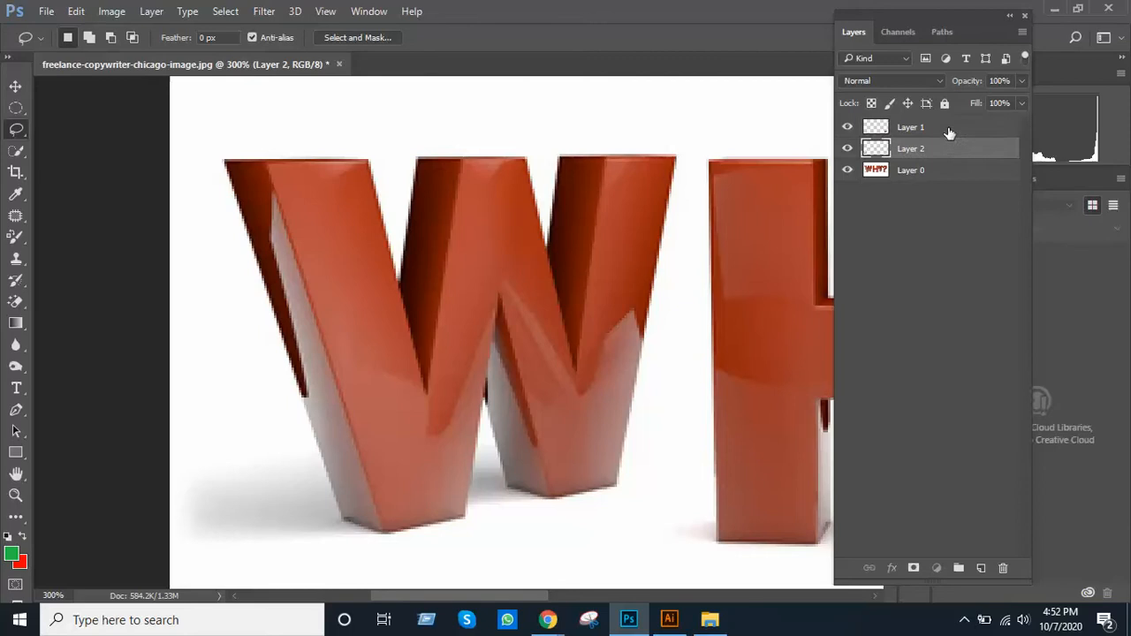
pyautogui.keyDown('ctrl'); pyautogui.click(949, 133); pyautogui.keyUp('ctrl')
pyautogui.press('Delete')
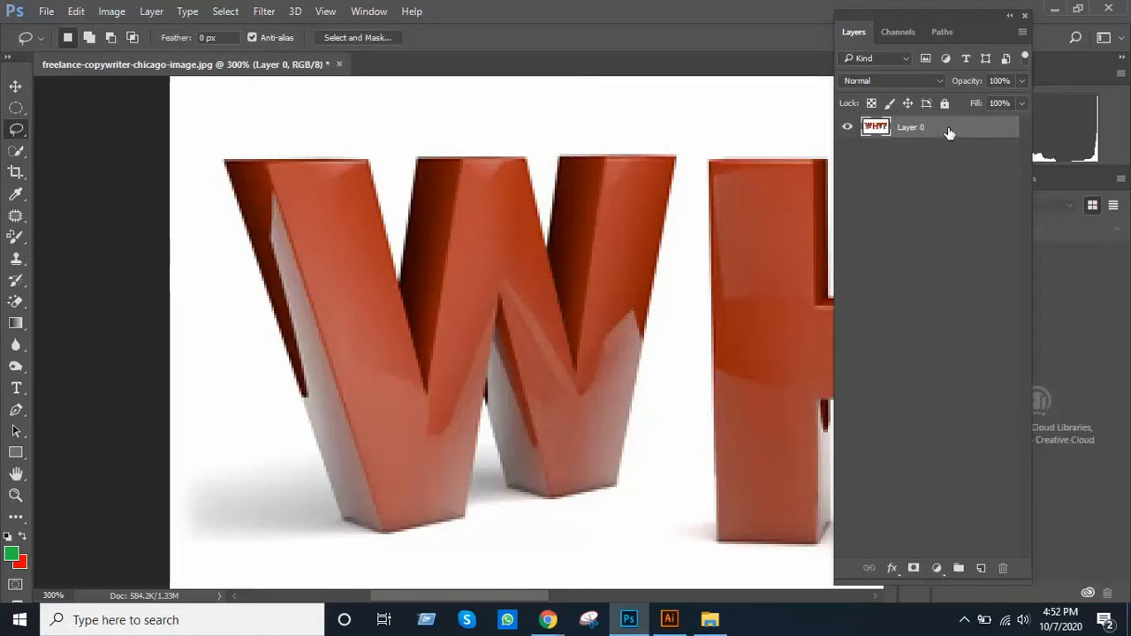
# Draw a loose freehand lasso selection around the whole W on Layer 0, including its shadow.
pyautogui.scroll(-1, 477, 306)
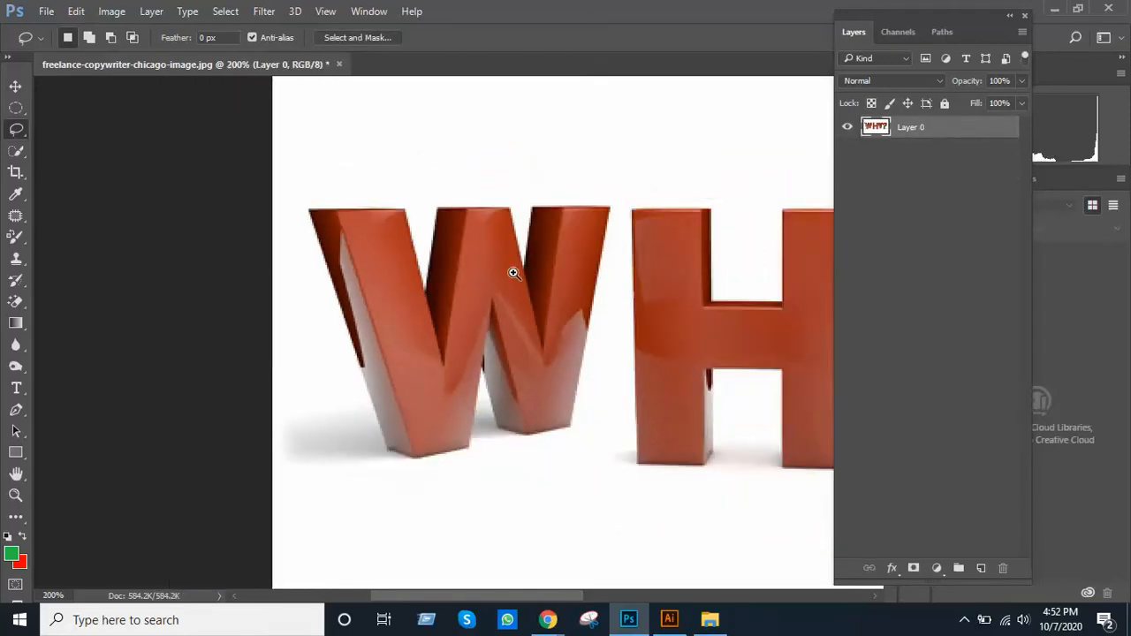
pyautogui.scroll(1, 513, 274)
pyautogui.moveTo(513, 271); pyautogui.dragTo(528, 245)
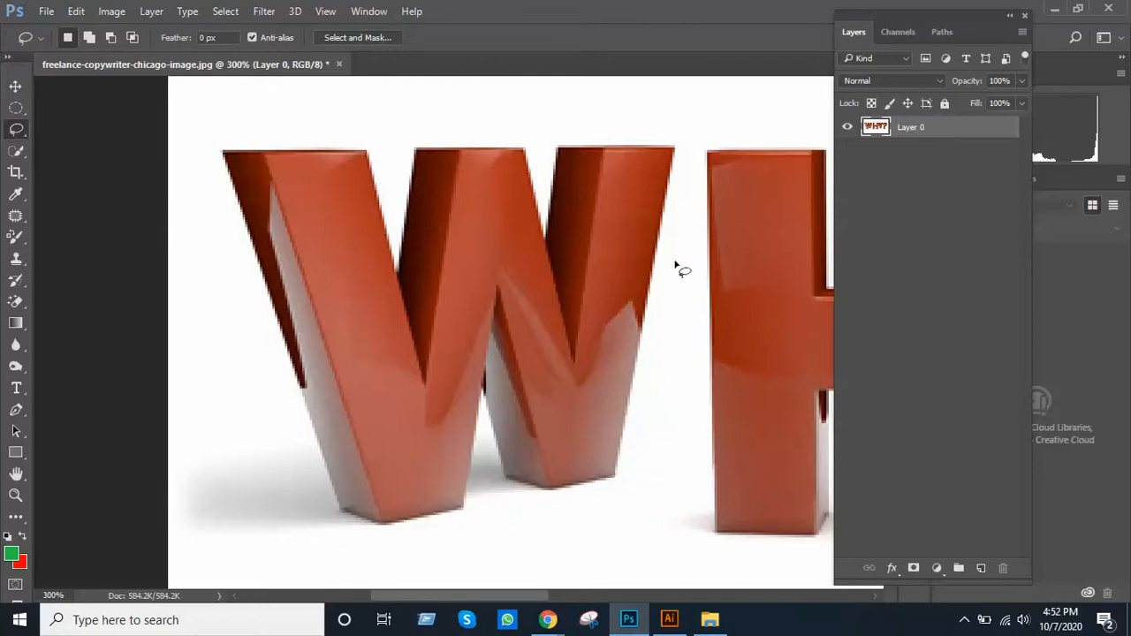
pyautogui.moveTo(201, 148); pyautogui.dragTo(536, 123)
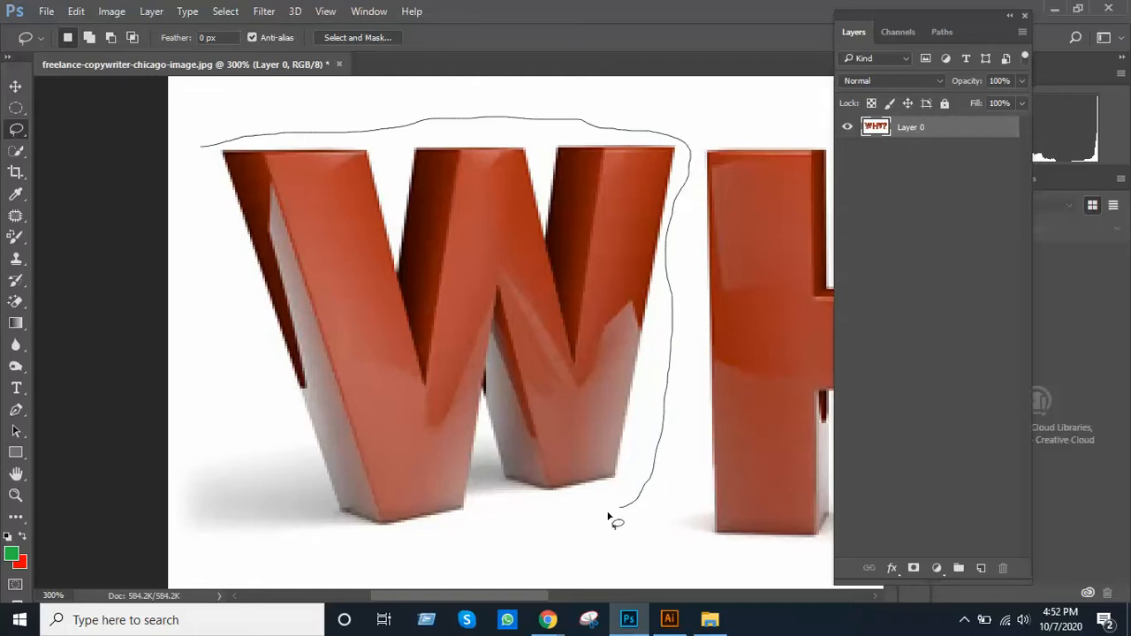
pyautogui.moveTo(524, 529)
pyautogui.mouseDown()
pyautogui.moveTo(416, 538)
pyautogui.moveTo(358, 558)
pyautogui.mouseUp()
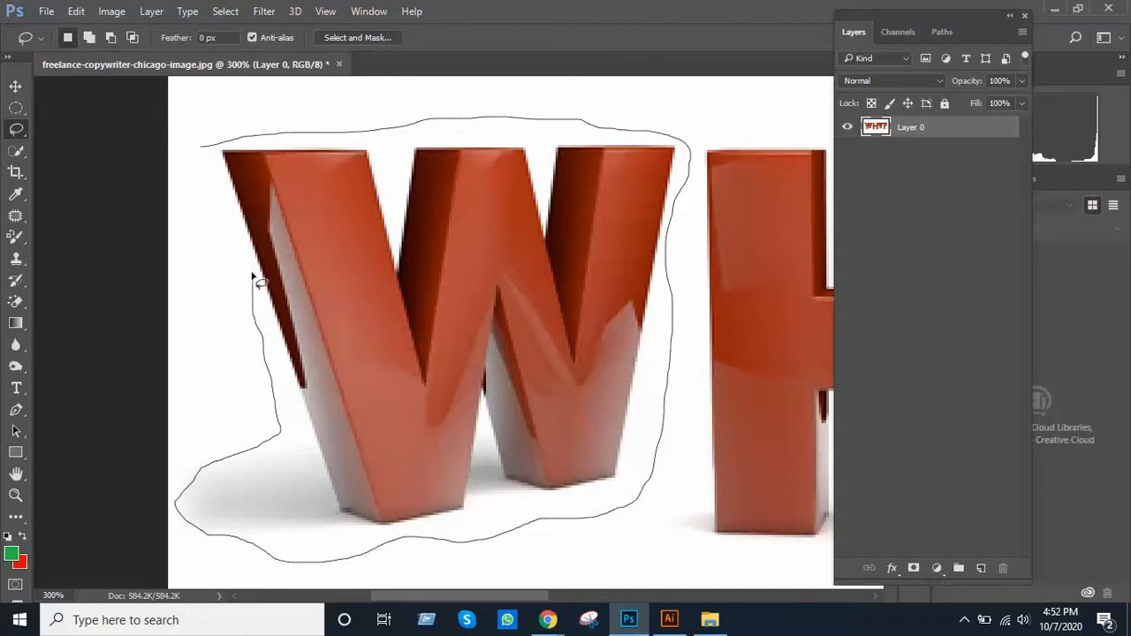
pyautogui.moveTo(205, 157); pyautogui.dragTo(207, 151)
# Copy the lassoed W from Layer 0 onto a new layer and hide Layer 0.
pyautogui.click(18, 87)
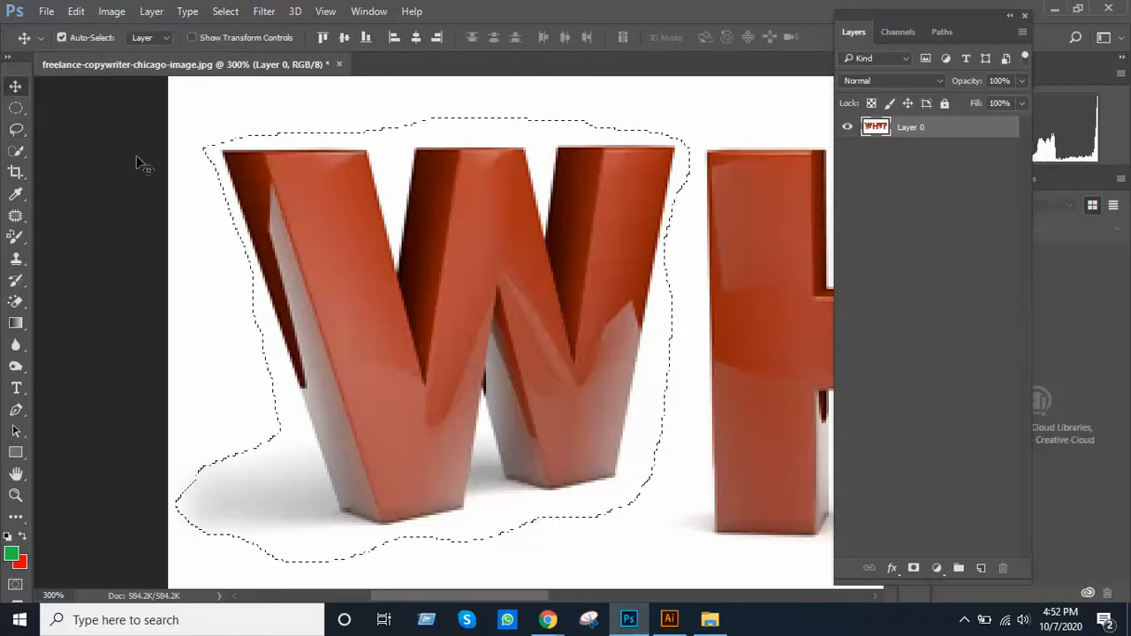
pyautogui.keyDown('alt'); pyautogui.click(500, 242); pyautogui.keyUp('alt')
pyautogui.moveTo(507, 313); pyautogui.dragTo(198, 429)
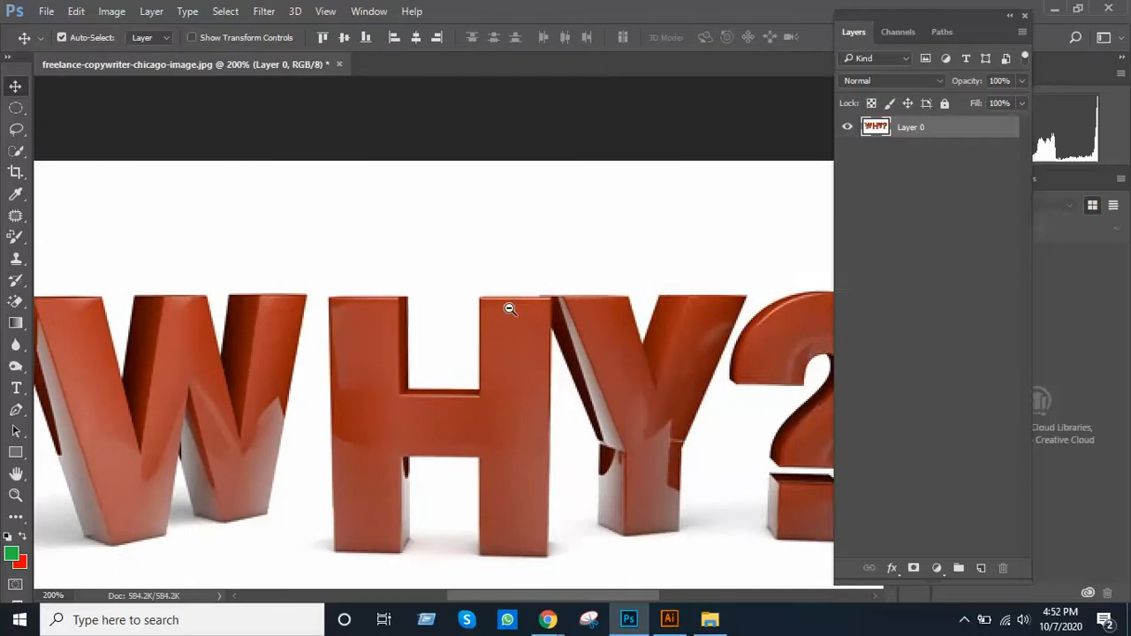
pyautogui.keyDown('alt'); pyautogui.click(510, 308); pyautogui.keyUp('alt')
pyautogui.hotkey('ctrl', 'j')
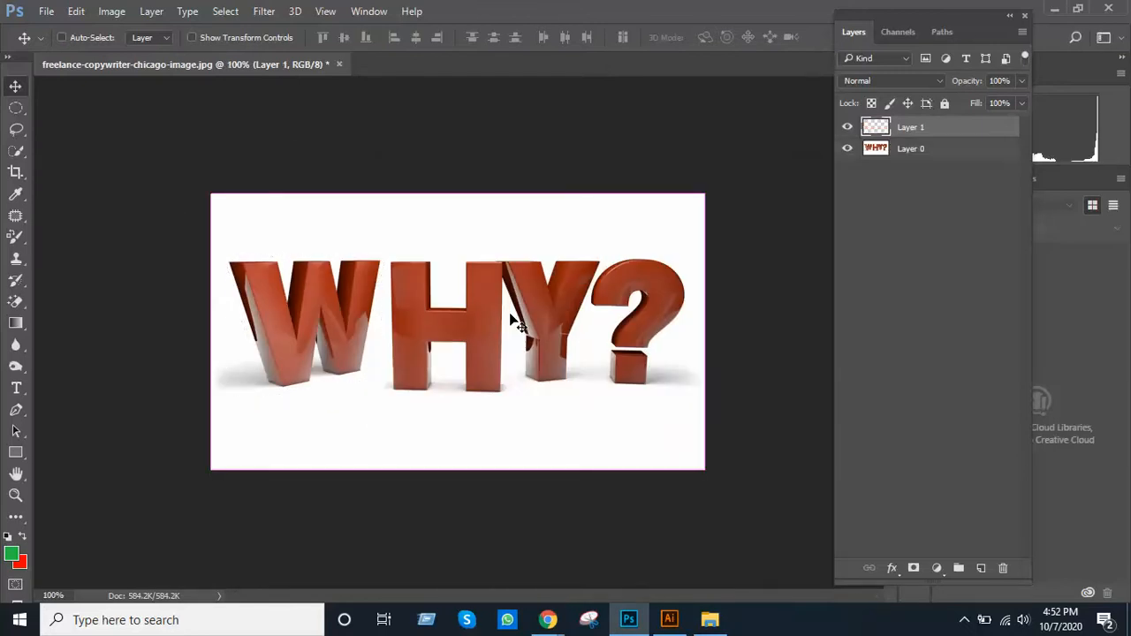
pyautogui.click(847, 150)
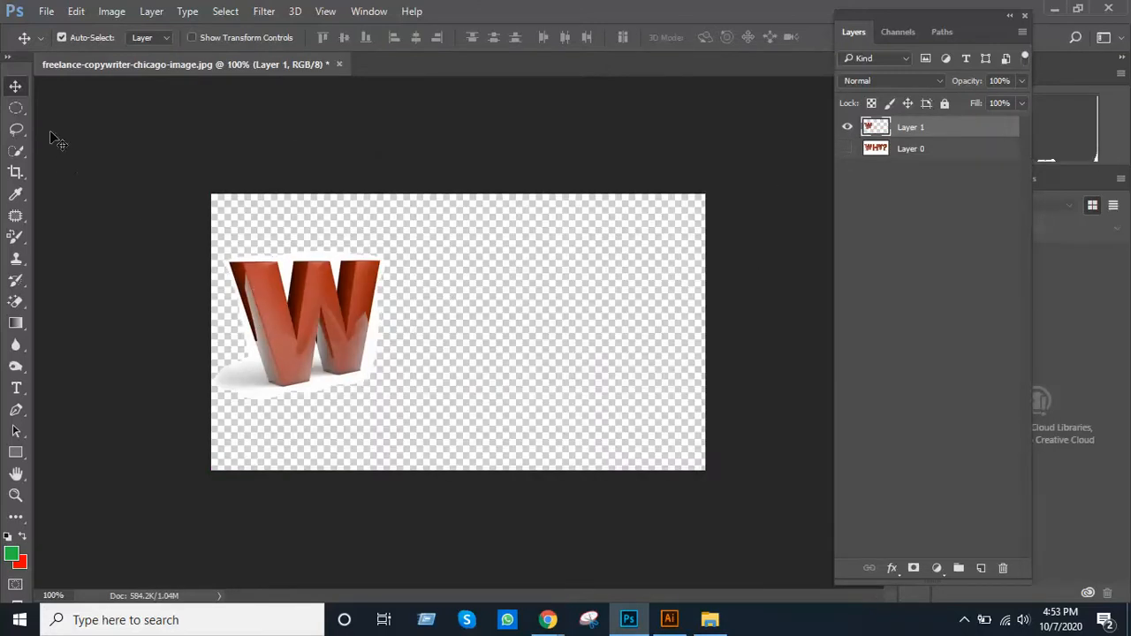
# Undo a trial move of the W cutout and delete its layer with Layer 0 shown again.
pyautogui.moveTo(266, 289); pyautogui.dragTo(416, 241)
pyautogui.hotkey('ctrl', 'z')
pyautogui.click(847, 150)
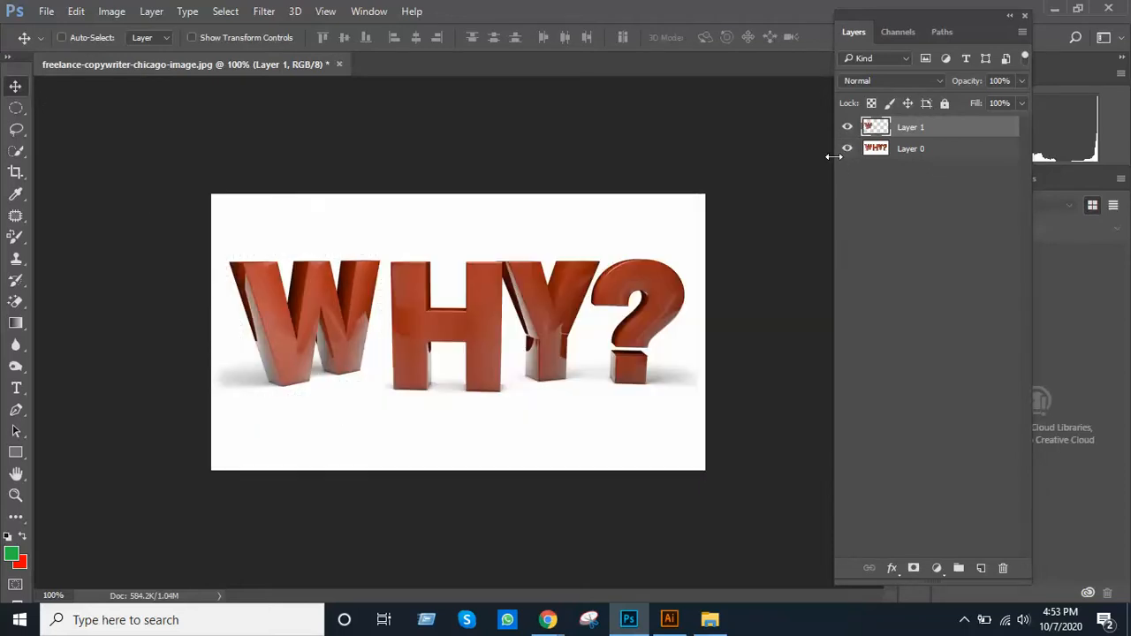
pyautogui.press('Delete')
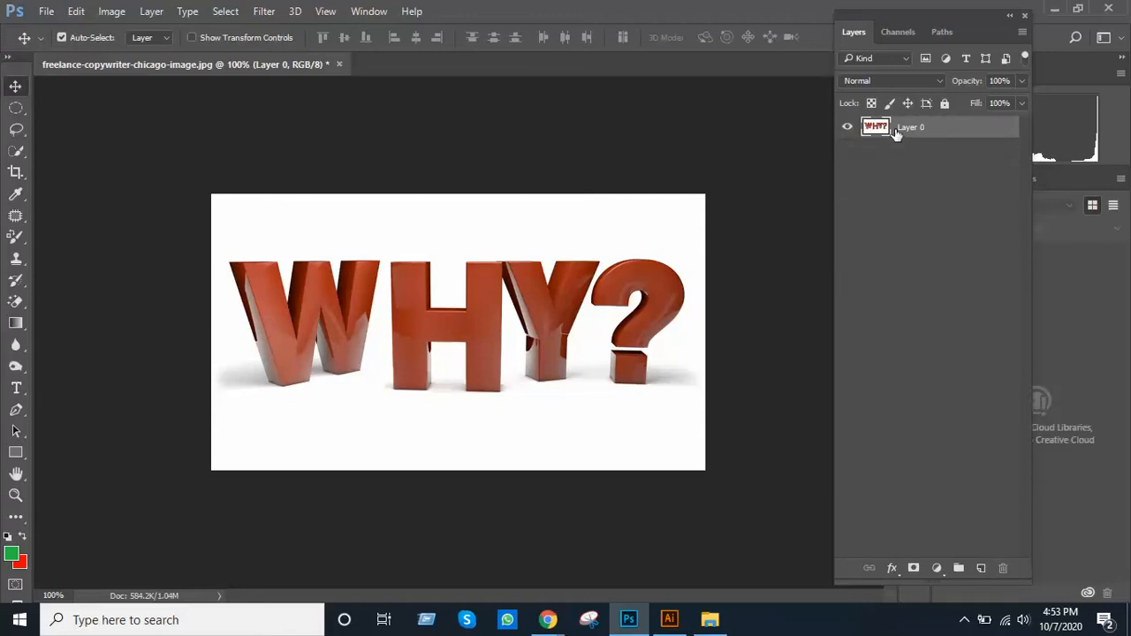
# Start a Polygonal Lasso outline at the W's upper-left corner, tracing the left stroke's top edge and down to the first notch.
pyautogui.keyDown('ctrl'); pyautogui.click(498, 283); pyautogui.keyUp('ctrl')
pyautogui.moveTo(365, 323); pyautogui.dragTo(629, 278)
pyautogui.moveTo(247, 233)
pyautogui.mouseDown()
pyautogui.moveTo(308, 257)
pyautogui.moveTo(227, 234)
pyautogui.mouseUp()
pyautogui.click(17, 130)
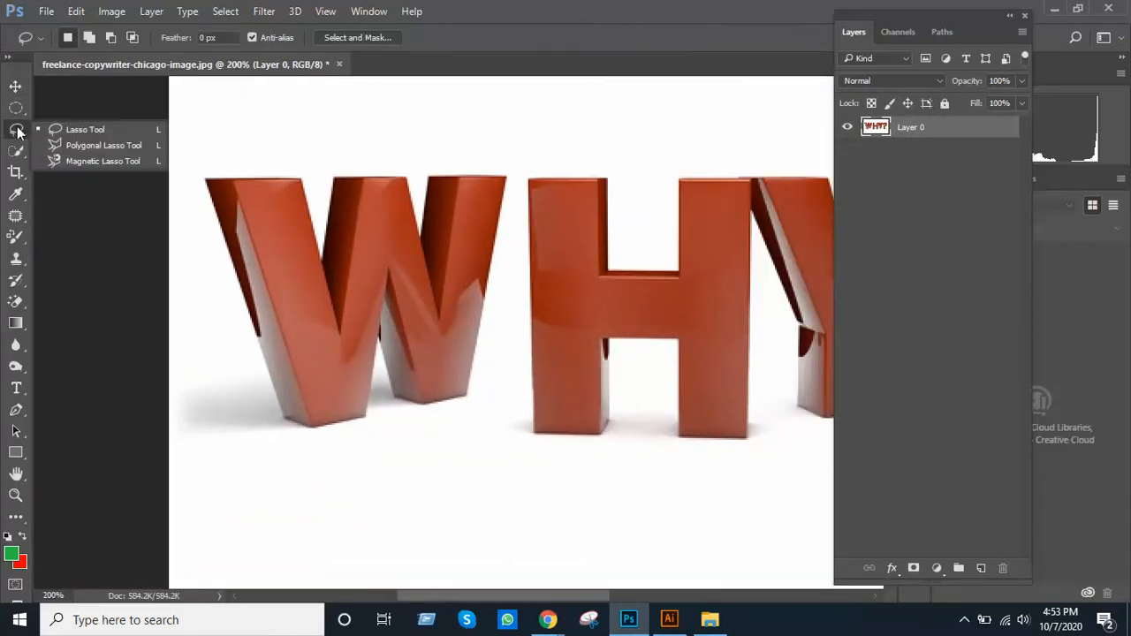
pyautogui.click(103, 161)
pyautogui.moveTo(320, 236); pyautogui.dragTo(291, 246)
pyautogui.keyDown('ctrl'); pyautogui.click(316, 238); pyautogui.keyUp('ctrl')
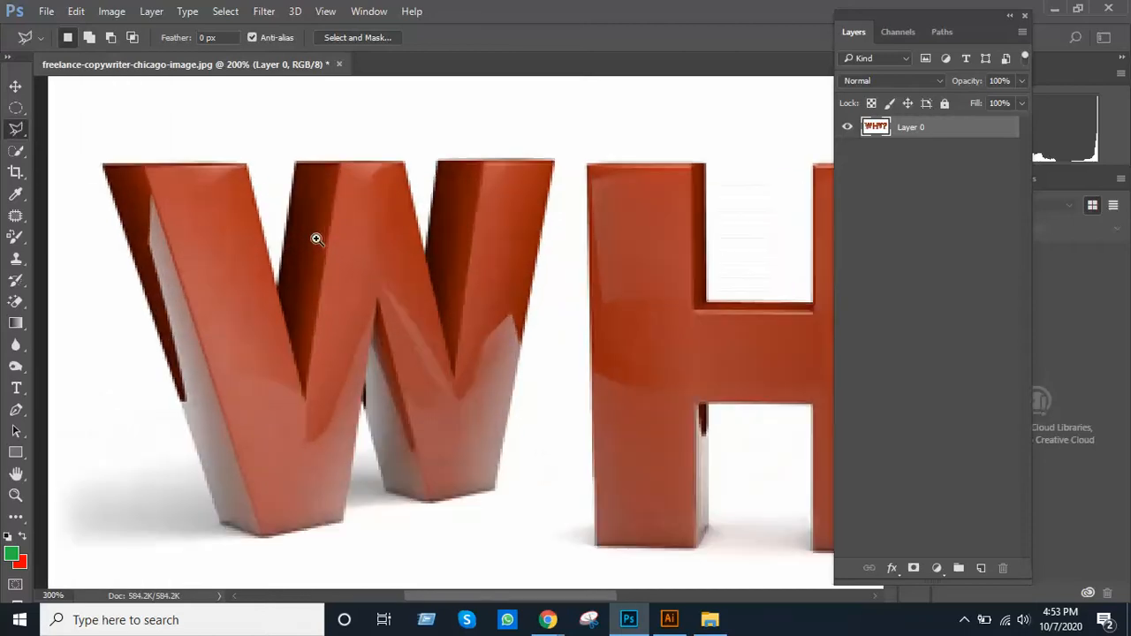
pyautogui.keyDown('ctrl'); pyautogui.click(315, 237); pyautogui.keyUp('ctrl')
pyautogui.moveTo(235, 212); pyautogui.dragTo(356, 263)
pyautogui.keyDown('ctrl'); pyautogui.click(356, 263); pyautogui.keyUp('ctrl')
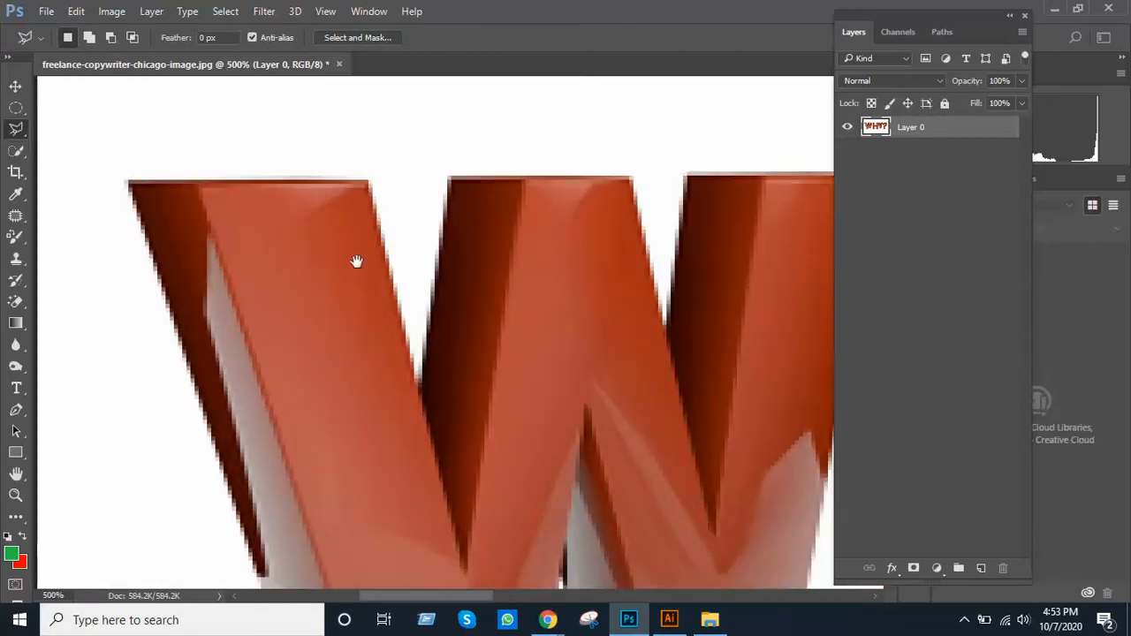
pyautogui.click(127, 183)
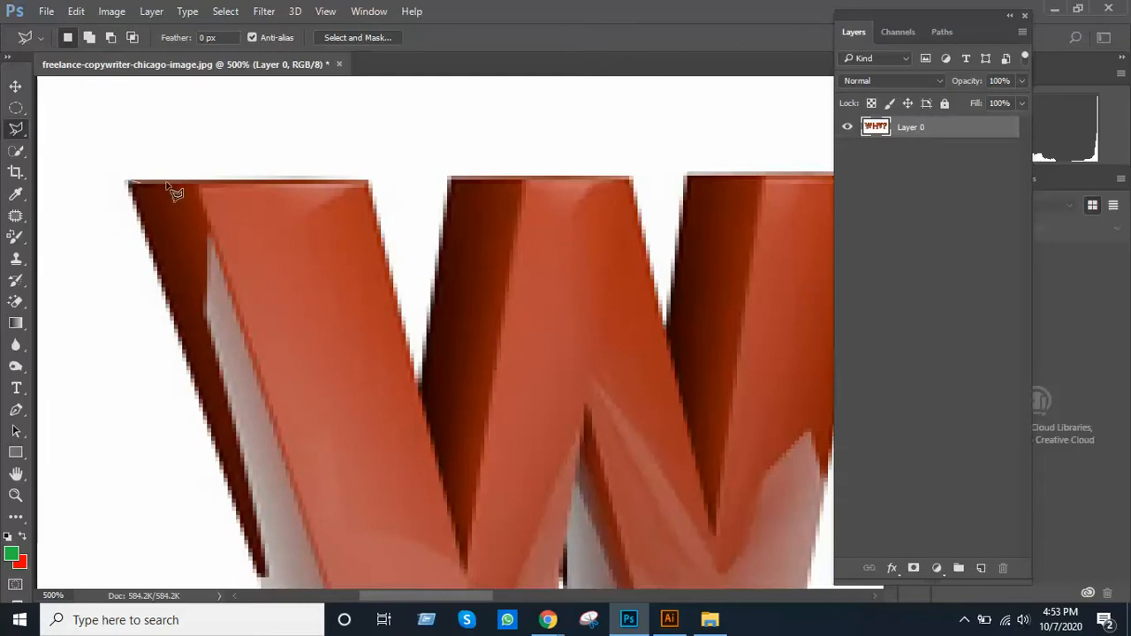
pyautogui.click(369, 184)
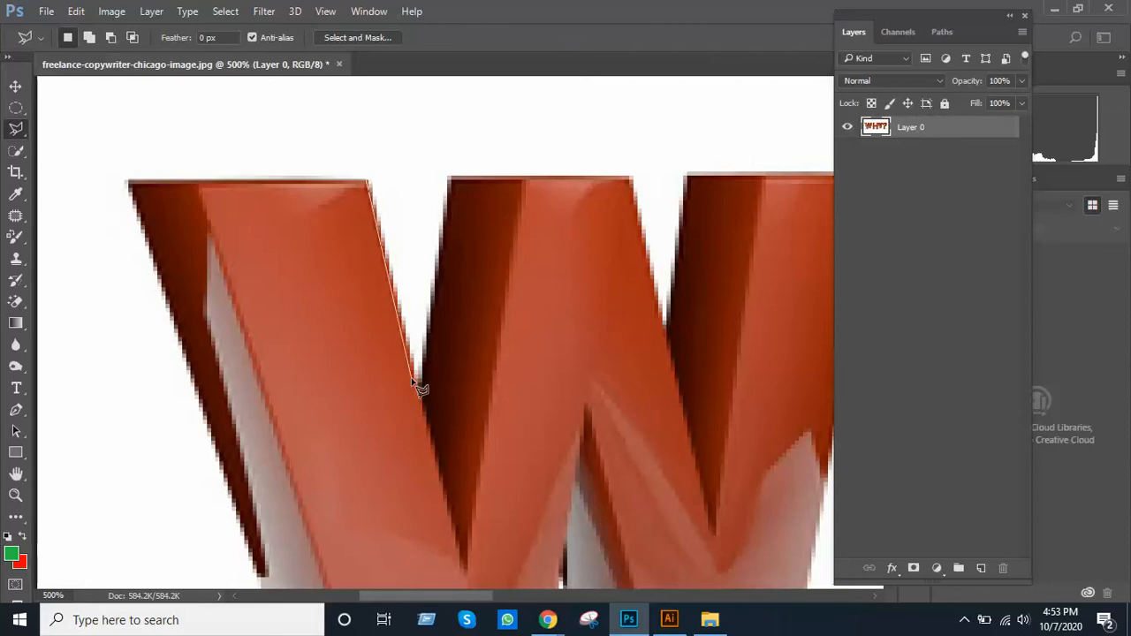
pyautogui.click(416, 381)
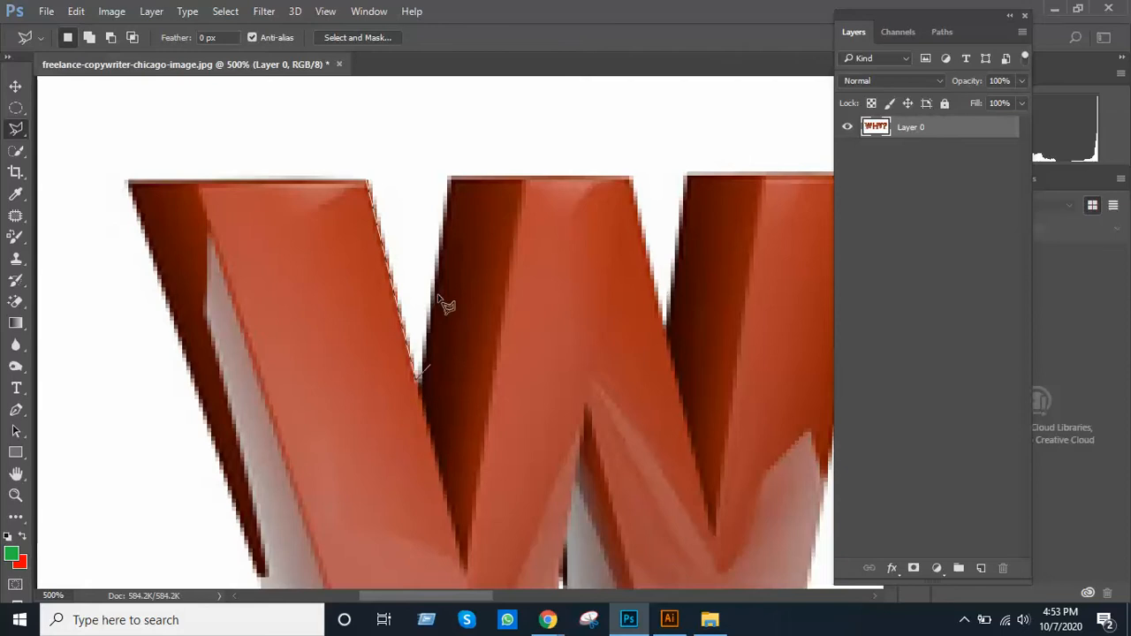
# Continue the polygonal outline over the W's middle peak, through the second notch and along the top of the right stroke.
pyautogui.click(450, 182)
pyautogui.click(633, 178)
pyautogui.moveTo(658, 306); pyautogui.dragTo(503, 288)
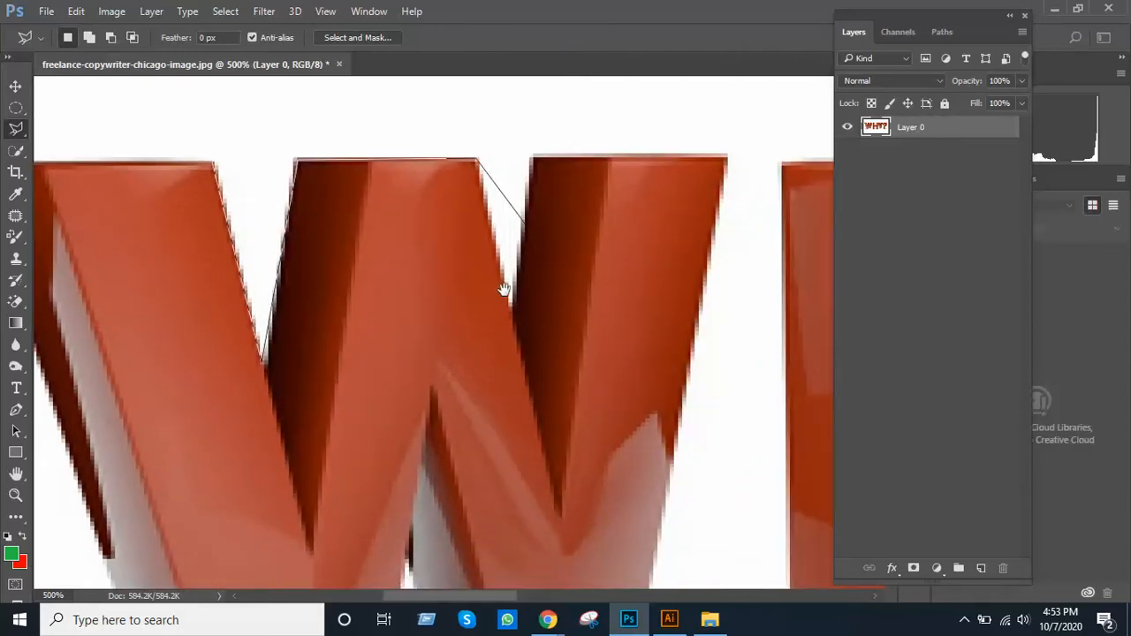
pyautogui.click(511, 315)
pyautogui.click(535, 158)
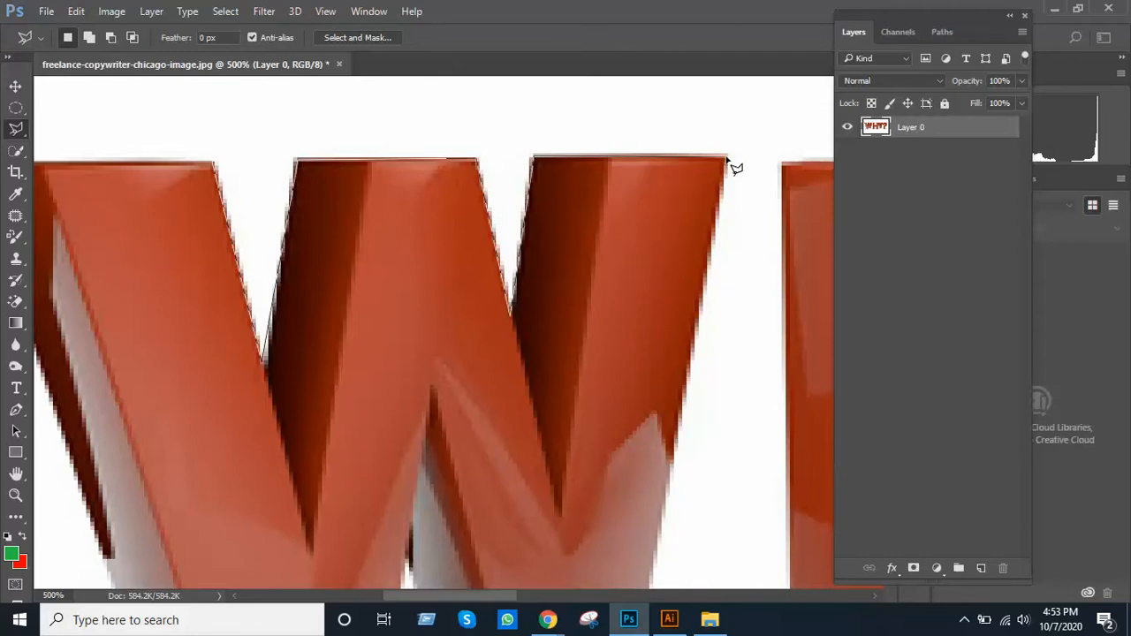
# Trace the polygonal outline down the W's outer right edge and along the base of its right foot.
pyautogui.keyDown('alt'); pyautogui.click(693, 331); pyautogui.keyUp('alt')
pyautogui.moveTo(648, 462); pyautogui.dragTo(662, 247)
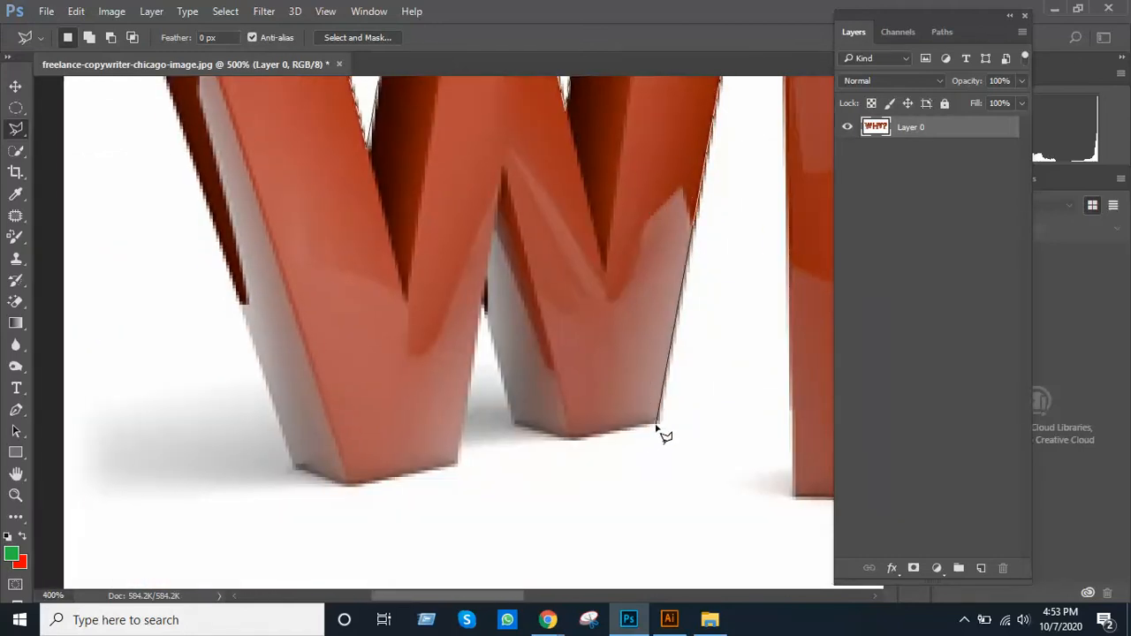
pyautogui.keyDown('ctrl'); pyautogui.click(583, 414); pyautogui.keyUp('ctrl')
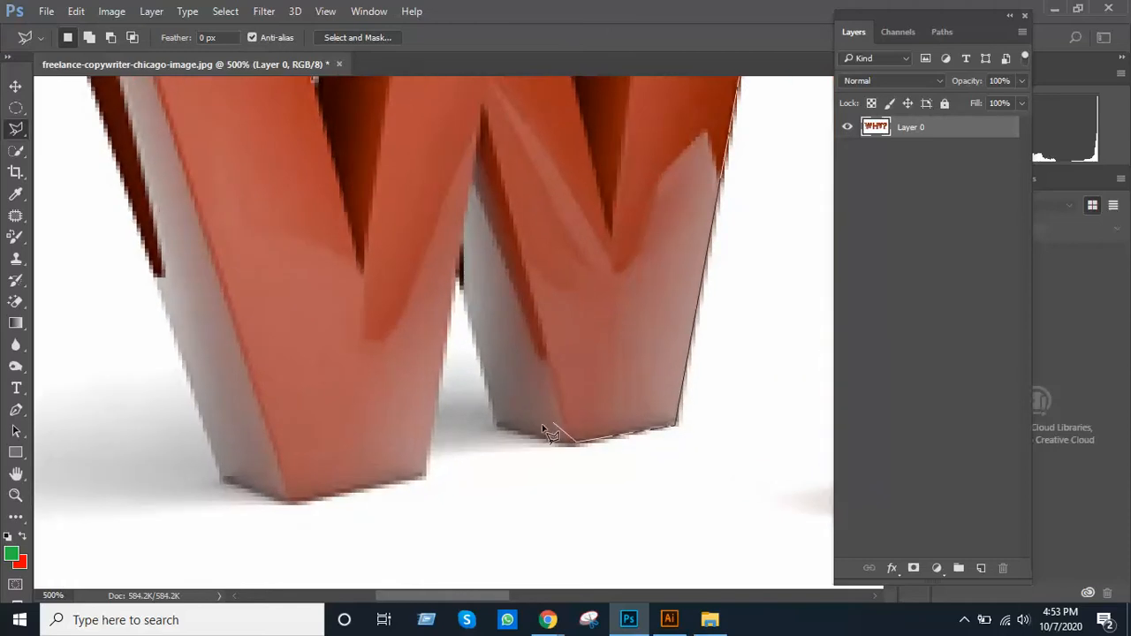
pyautogui.click(497, 424)
# Trace the polygonal outline up into the gap between the W's feet and down around the base of the left foot.
pyautogui.moveTo(467, 335); pyautogui.dragTo(489, 388)
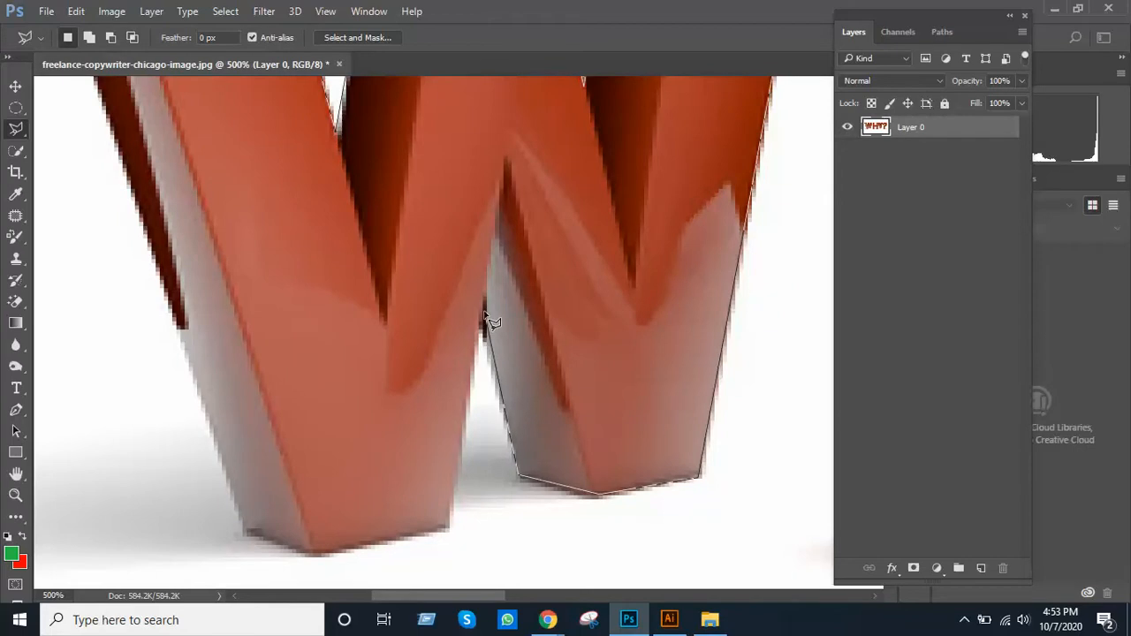
pyautogui.click(483, 313)
pyautogui.moveTo(428, 477); pyautogui.dragTo(507, 392)
pyautogui.scroll(1, 490, 415)
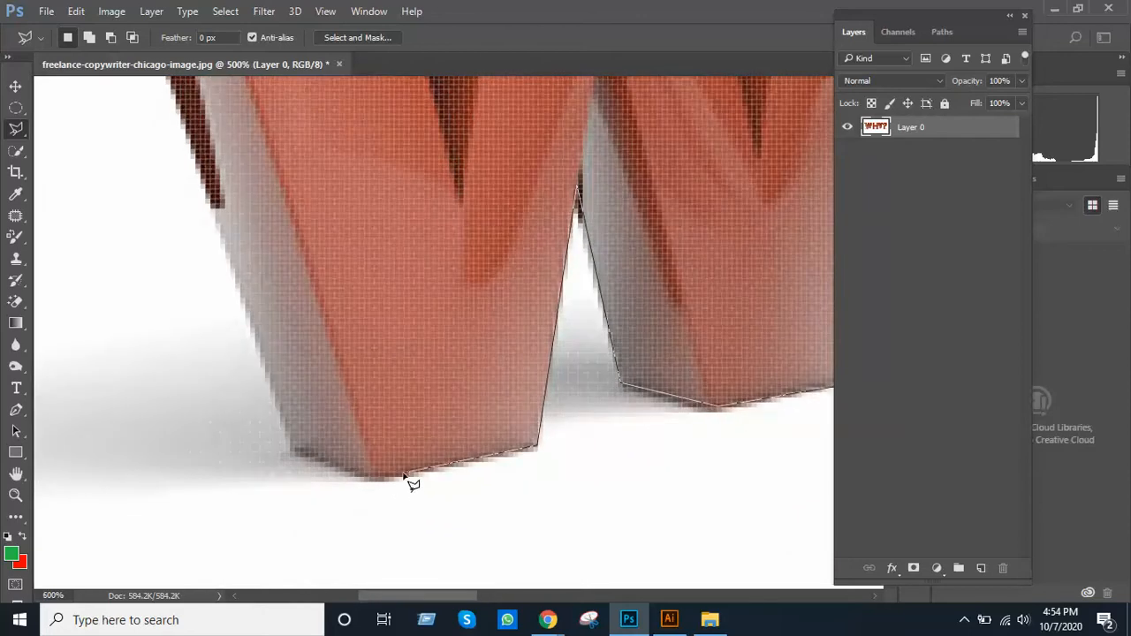
pyautogui.click(385, 476)
# Trace the W's outer left edge and close the polygonal selection at its starting corner.
pyautogui.moveTo(288, 327)
pyautogui.mouseDown()
pyautogui.moveTo(363, 525)
pyautogui.moveTo(376, 531)
pyautogui.moveTo(472, 410)
pyautogui.mouseUp()
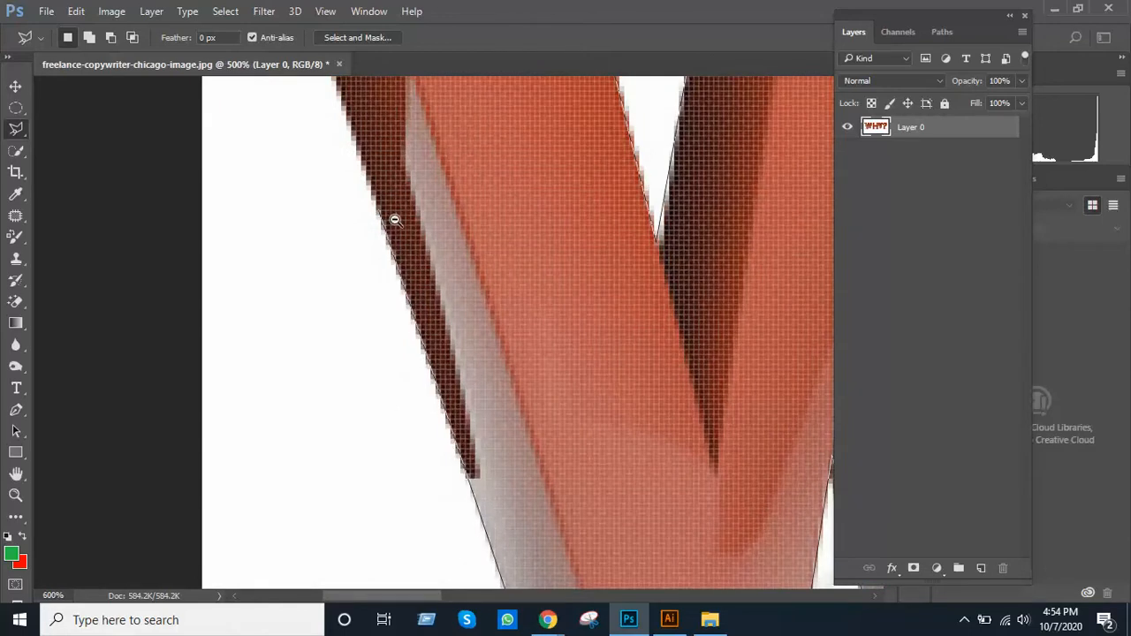
pyautogui.scroll(-1, 389, 220)
pyautogui.moveTo(395, 221); pyautogui.dragTo(421, 372)
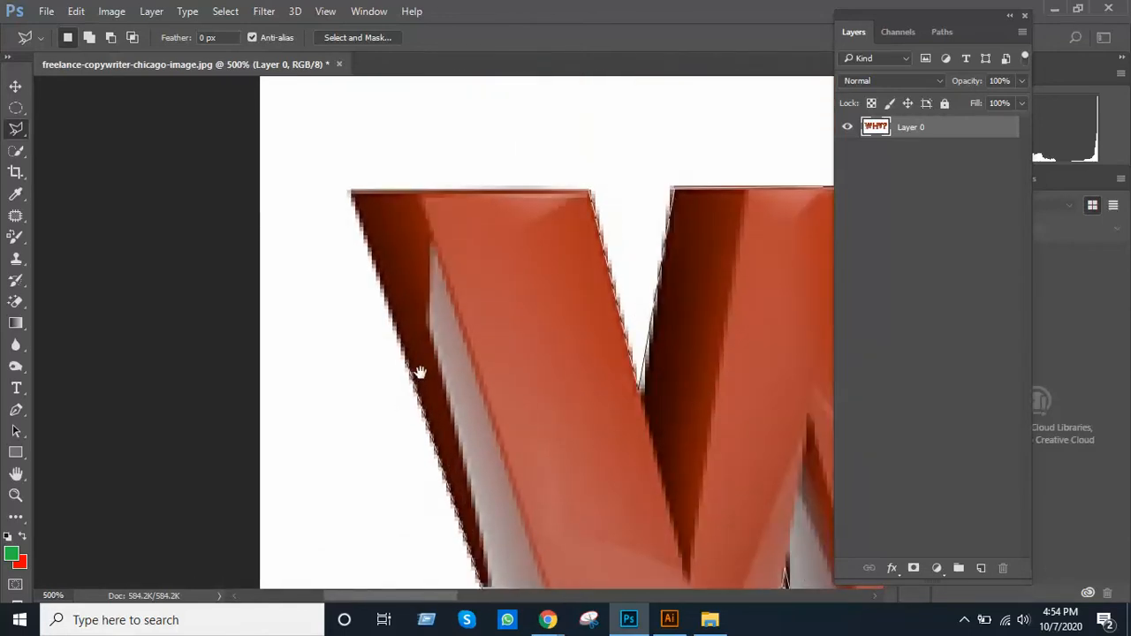
pyautogui.click(352, 192)
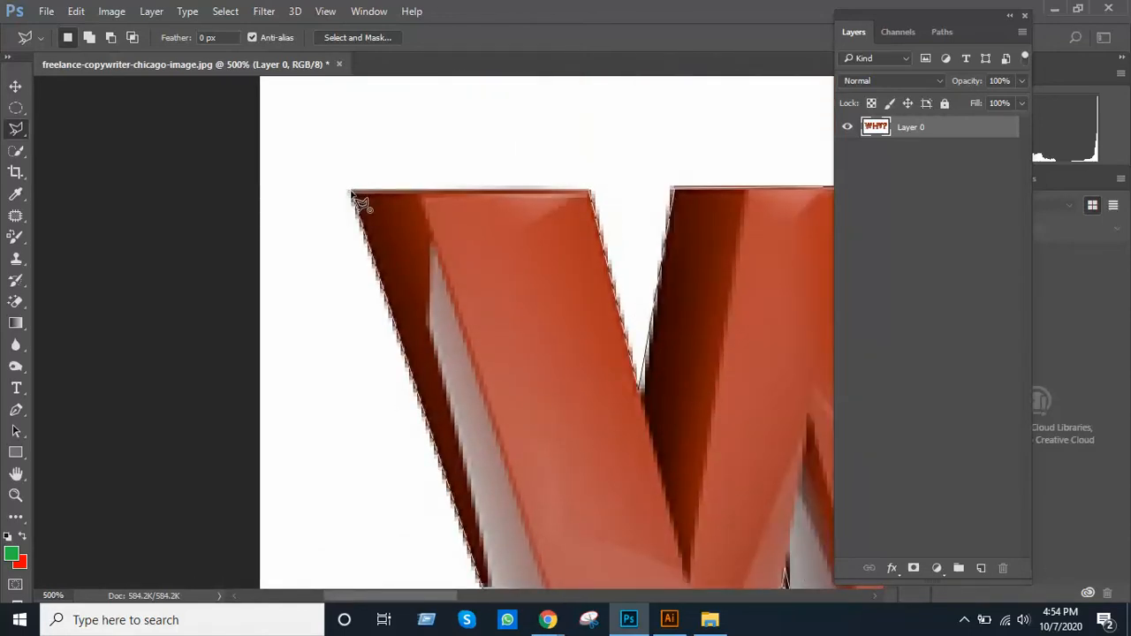
pyautogui.click(352, 193)
pyautogui.keyDown('ctrl'); pyautogui.click(407, 193); pyautogui.keyUp('ctrl')
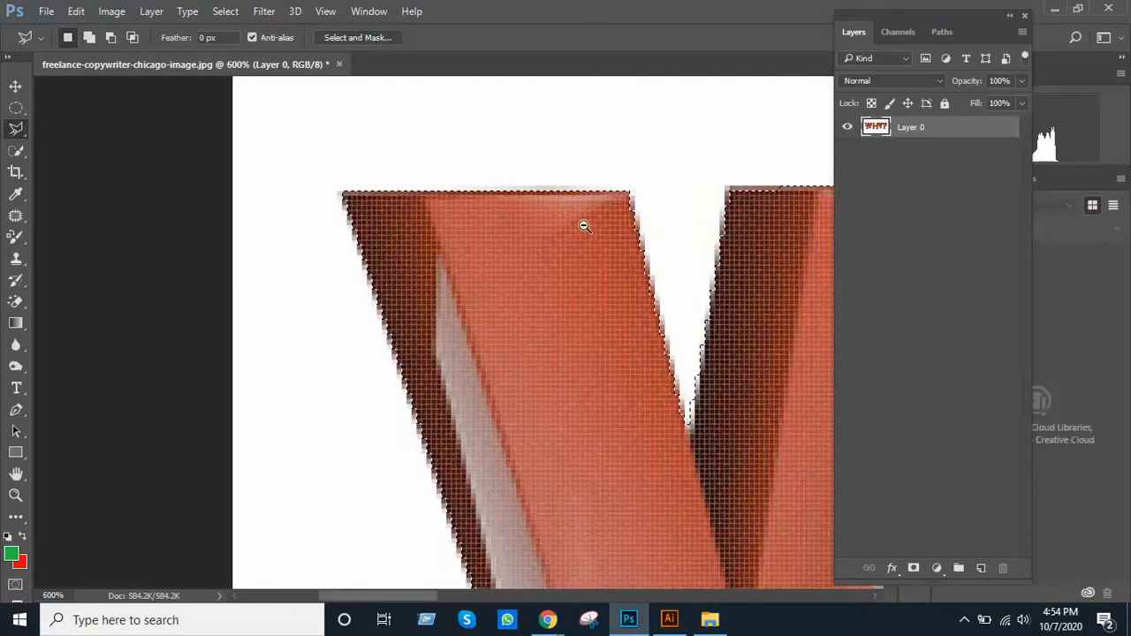
pyautogui.keyDown('ctrl'); pyautogui.click(440, 220); pyautogui.keyUp('ctrl')
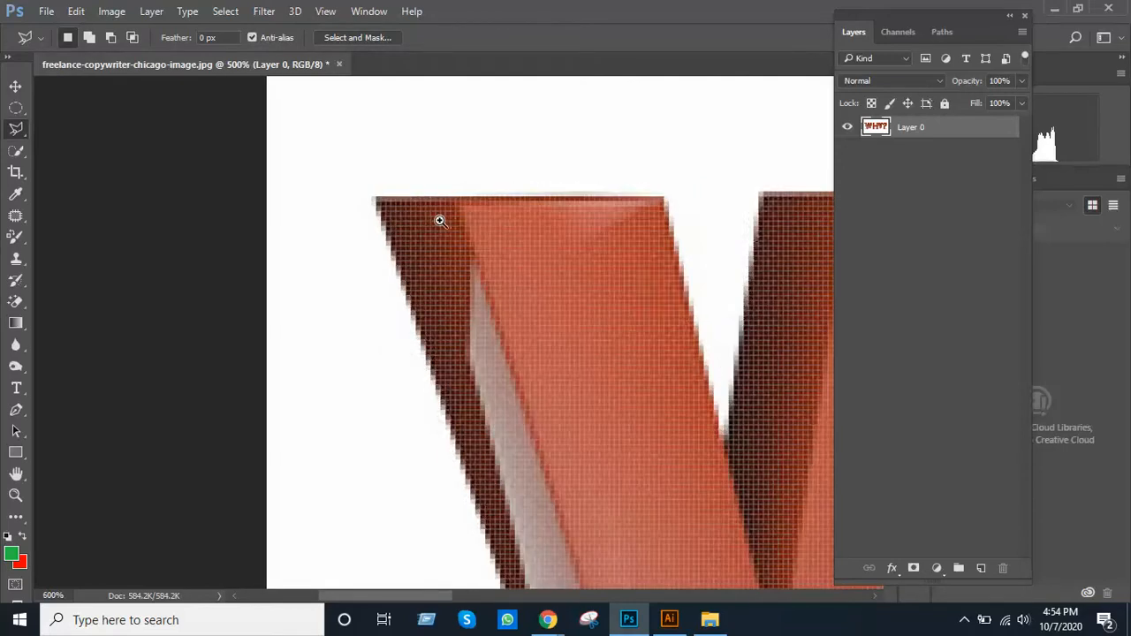
pyautogui.keyDown('ctrl'); pyautogui.click(448, 233); pyautogui.keyUp('ctrl')
pyautogui.keyDown('alt'); pyautogui.click(590, 276); pyautogui.keyUp('alt')
pyautogui.keyDown('alt'); pyautogui.click(591, 278); pyautogui.keyUp('alt')
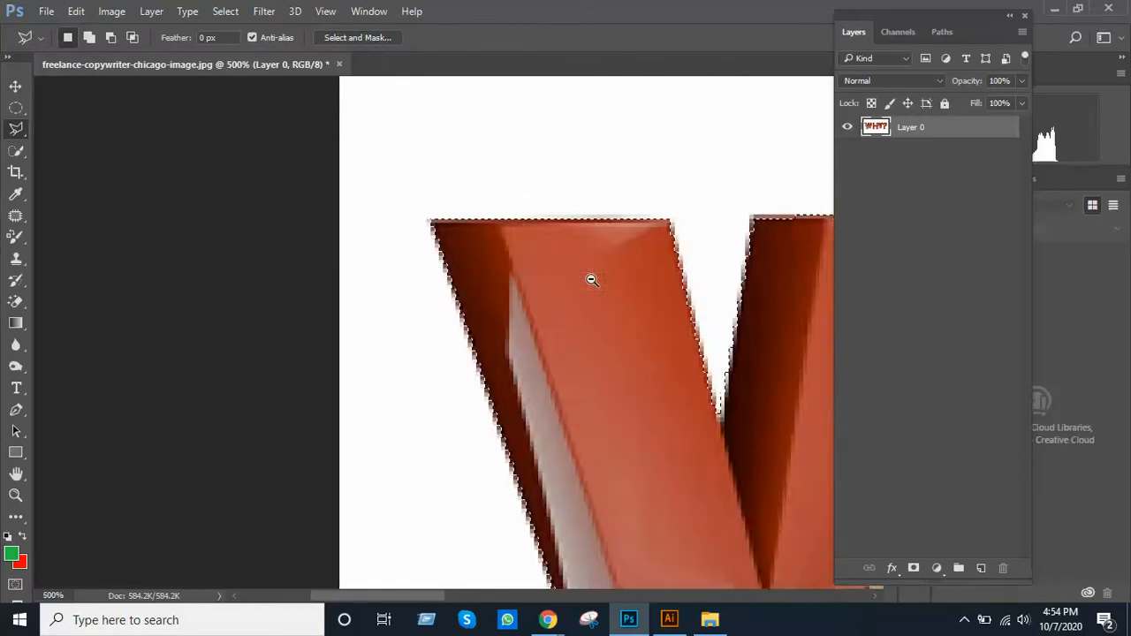
# Copy the selected W to a new layer and hide Layer 0.
pyautogui.keyDown('alt'); pyautogui.click(591, 279); pyautogui.keyUp('alt')
pyautogui.keyDown('alt'); pyautogui.click(596, 283); pyautogui.keyUp('alt')
pyautogui.moveTo(609, 317); pyautogui.dragTo(464, 285)
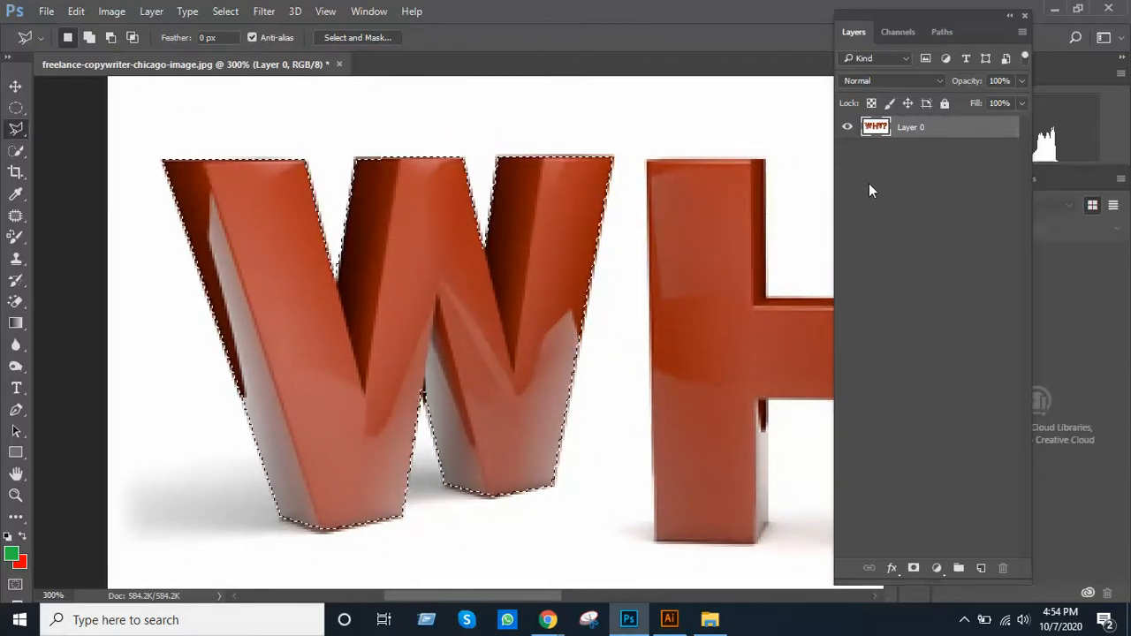
pyautogui.hotkey('ctrl', 'j')
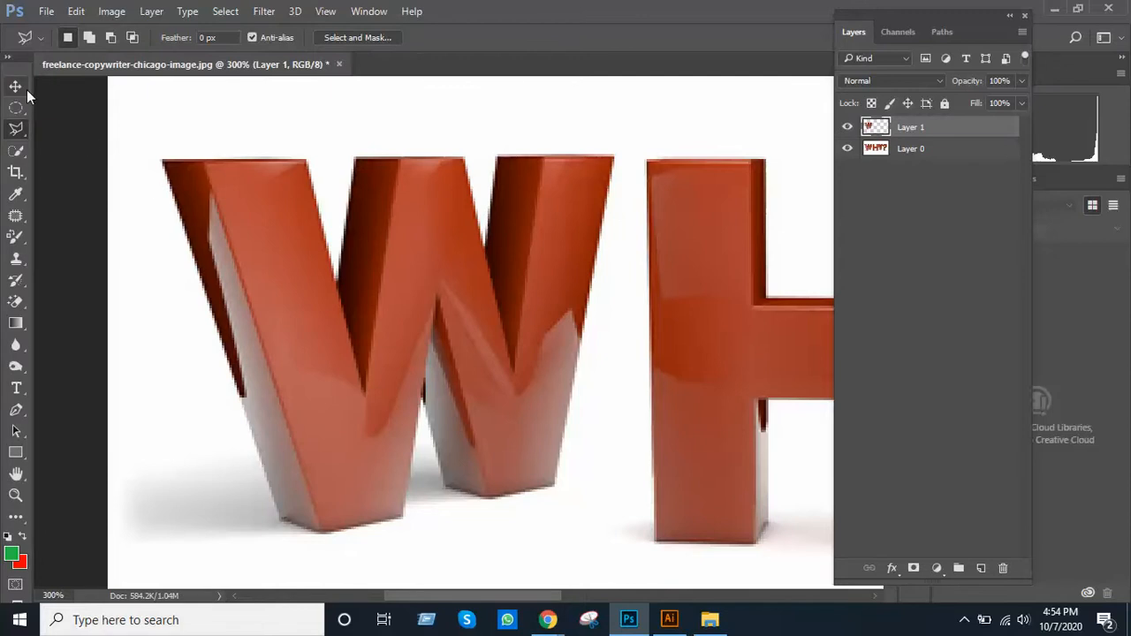
pyautogui.click(26, 88)
pyautogui.click(847, 150)
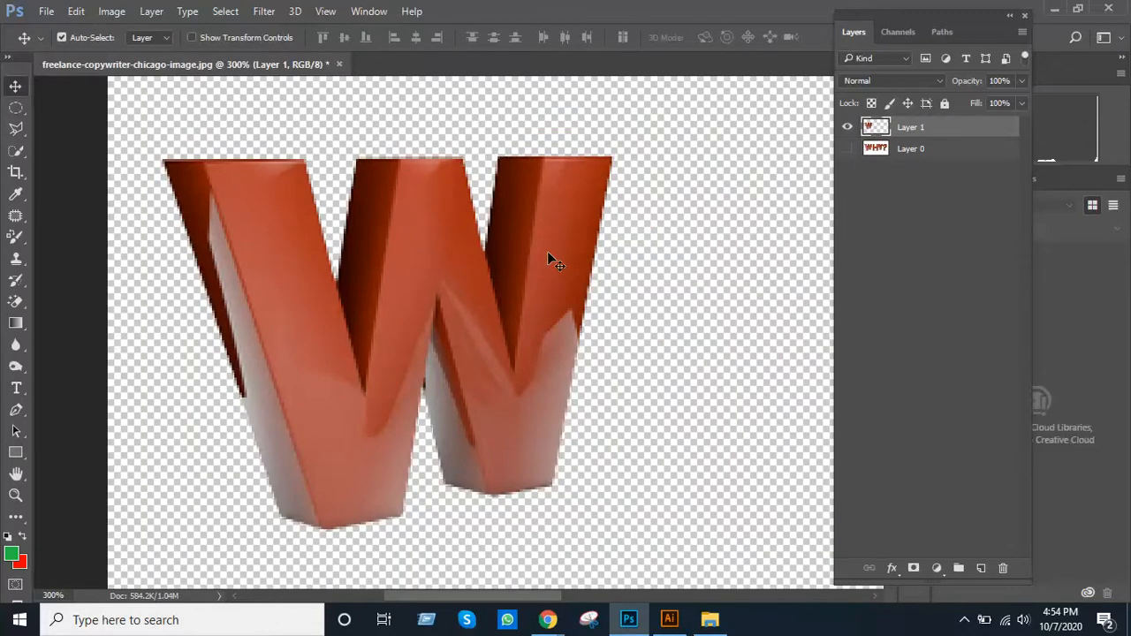
# Move the isolated W toward the middle of the canvas and inspect its cut-out edges up close.
pyautogui.hotkey('ctrl', '1')
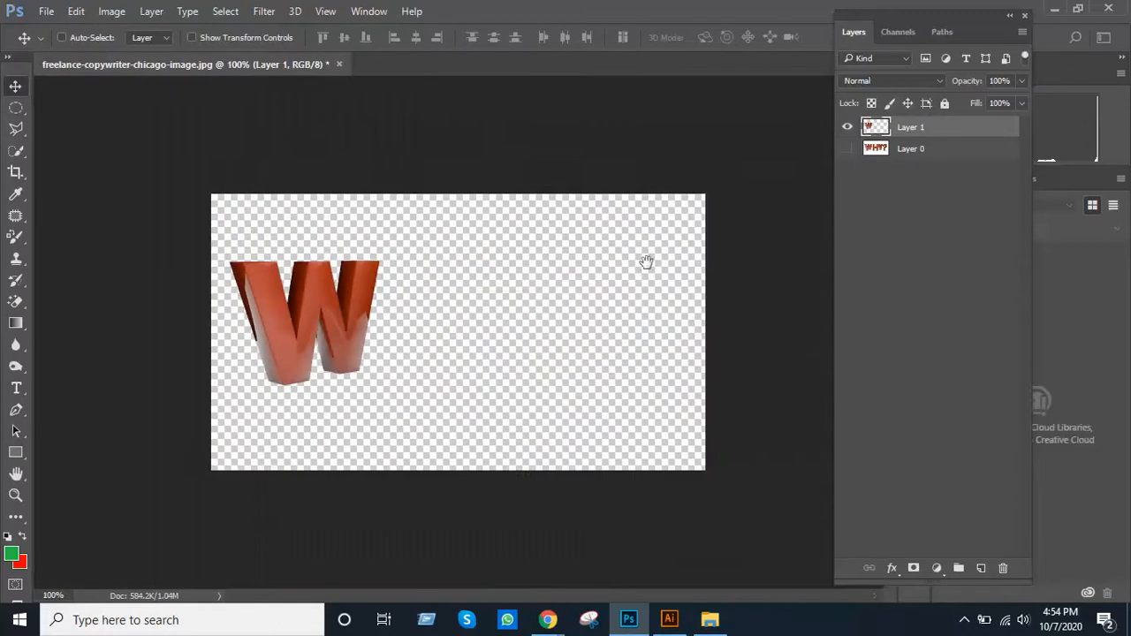
pyautogui.keyDown('ctrl'); pyautogui.click(444, 270); pyautogui.keyUp('ctrl')
pyautogui.moveTo(239, 358); pyautogui.dragTo(528, 336)
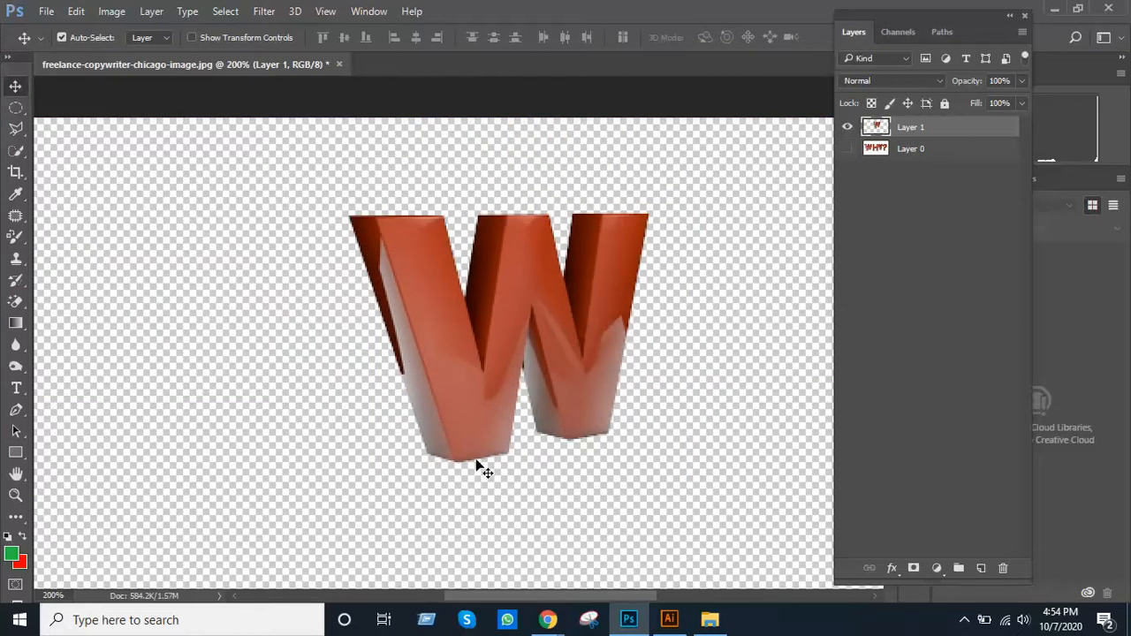
pyautogui.keyDown('ctrl'); pyautogui.click(487, 278); pyautogui.keyUp('ctrl')
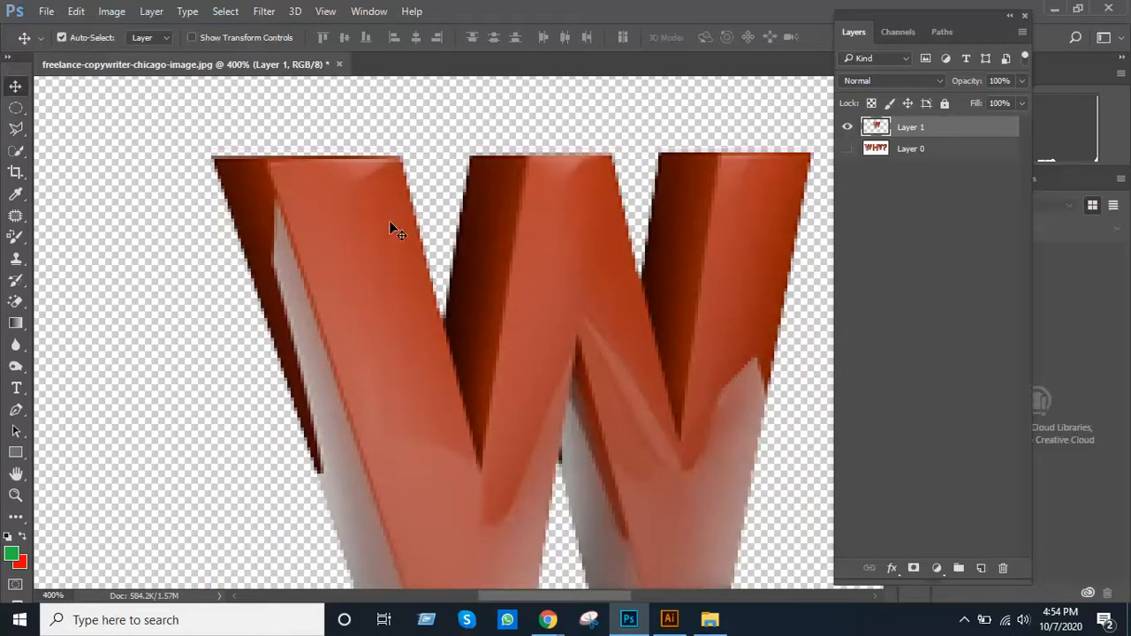
pyautogui.keyDown('alt'); pyautogui.click(447, 253); pyautogui.keyUp('alt')
pyautogui.moveTo(447, 253); pyautogui.dragTo(584, 275)
pyautogui.moveTo(454, 285); pyautogui.dragTo(631, 274)
pyautogui.keyDown('alt'); pyautogui.click(600, 267); pyautogui.keyUp('alt')
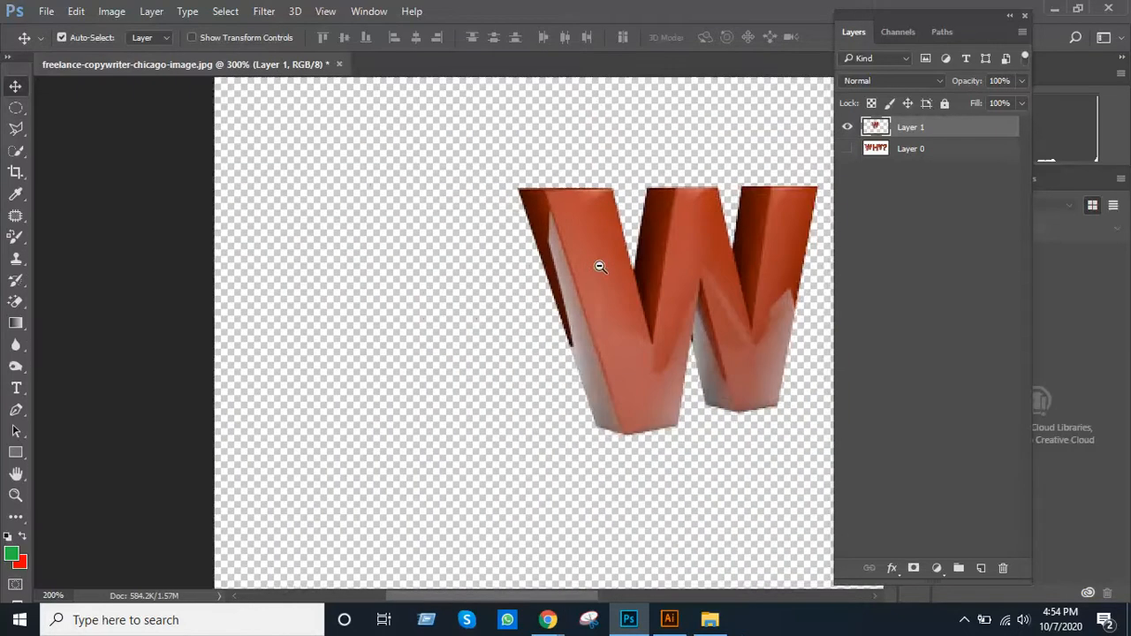
pyautogui.keyDown('alt'); pyautogui.click(600, 267); pyautogui.keyUp('alt')
# Undo the moves of the isolated W on Layer 1.
pyautogui.keyDown('ctrl'); pyautogui.click(467, 257); pyautogui.keyUp('ctrl')
pyautogui.keyDown('ctrl'); pyautogui.click(467, 257); pyautogui.keyUp('ctrl')
pyautogui.moveTo(513, 263); pyautogui.dragTo(558, 265)
pyautogui.hotkey('ctrl', 'alt', 'z')
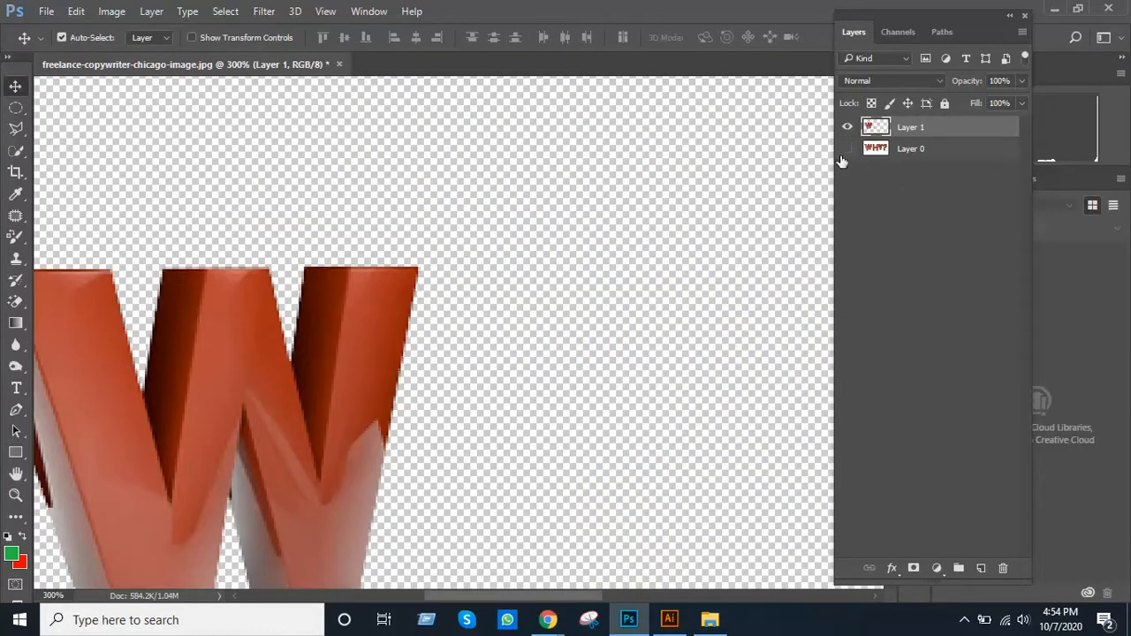
# Show Layer 0 again, then hide and delete Layer 1 with the W copy.
pyautogui.click(847, 148)
pyautogui.keyDown('alt'); pyautogui.click(542, 256); pyautogui.keyUp('alt')
pyautogui.keyDown('alt'); pyautogui.click(543, 255); pyautogui.keyUp('alt')
pyautogui.click(848, 128)
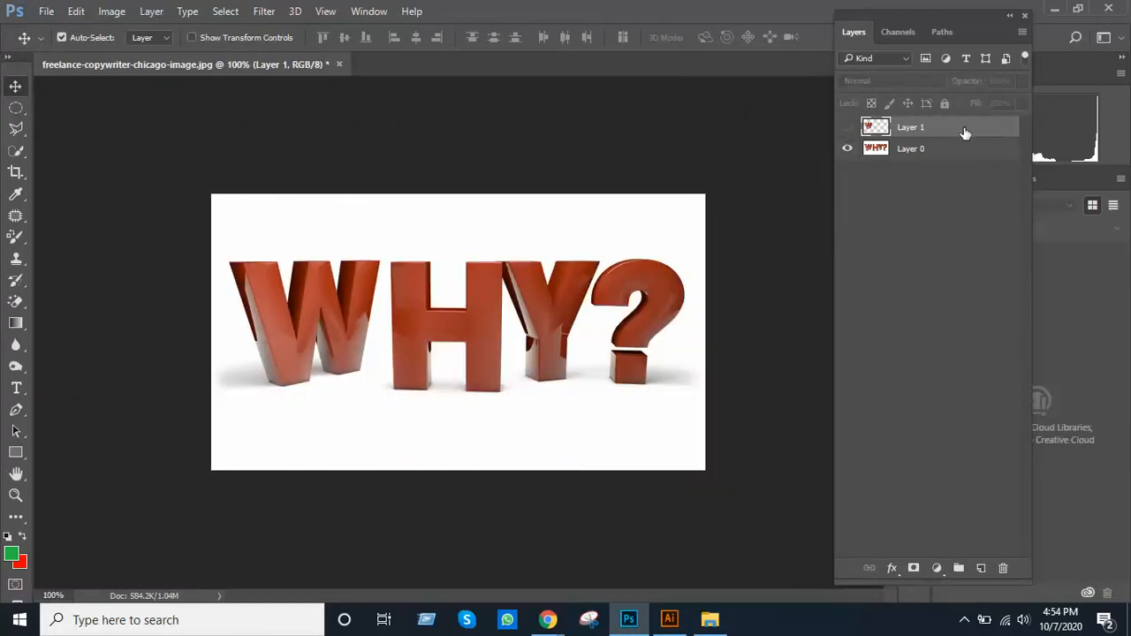
pyautogui.press('Delete')
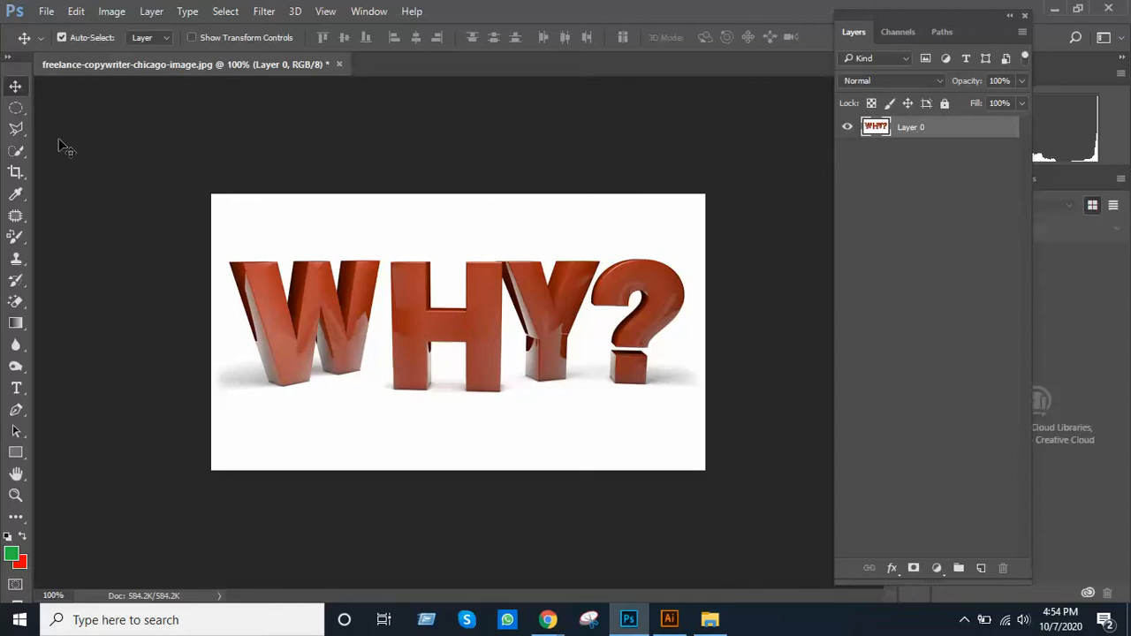
# With the Magnetic Lasso, start at the W's upper-left corner and trace its tops, notches and outer right edge.
pyautogui.click(18, 130)
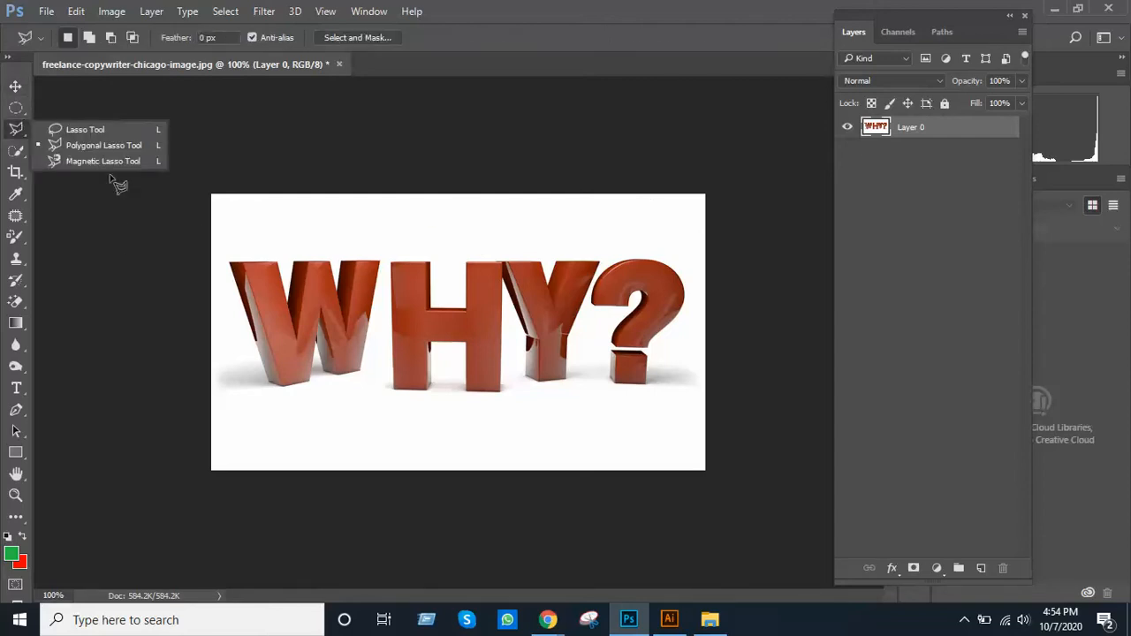
pyautogui.click(107, 165)
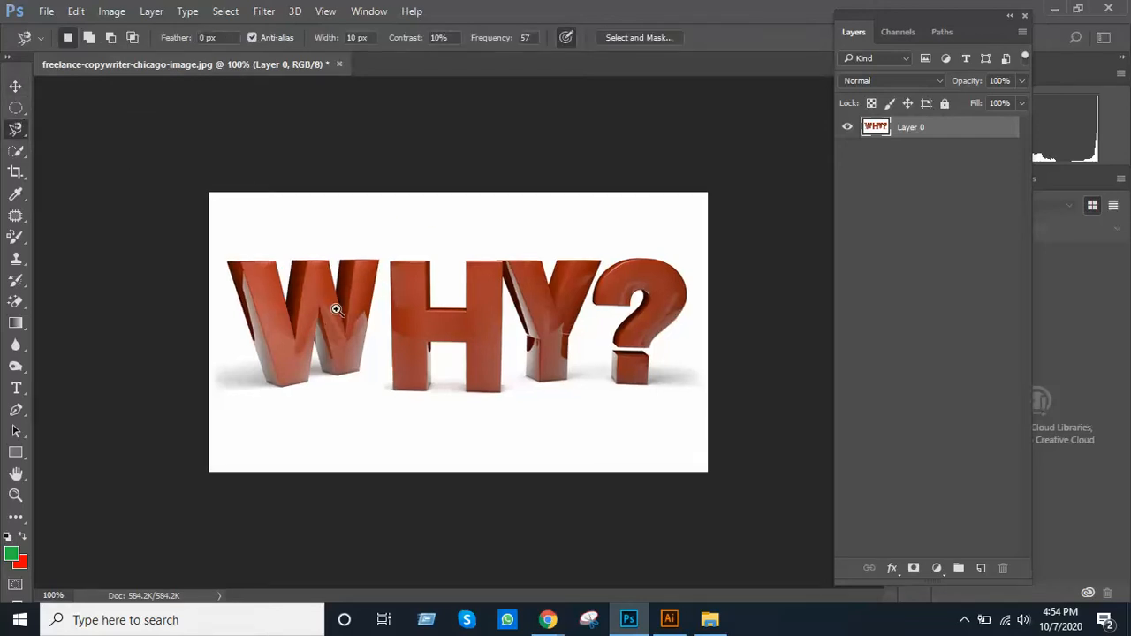
pyautogui.keyDown('ctrl'); pyautogui.click(332, 309); pyautogui.keyUp('ctrl')
pyautogui.keyDown('ctrl'); pyautogui.click(332, 308); pyautogui.keyUp('ctrl')
pyautogui.keyDown('ctrl'); pyautogui.click(307, 275); pyautogui.keyUp('ctrl')
pyautogui.moveTo(368, 263); pyautogui.dragTo(618, 285)
pyautogui.moveTo(450, 315); pyautogui.dragTo(389, 349)
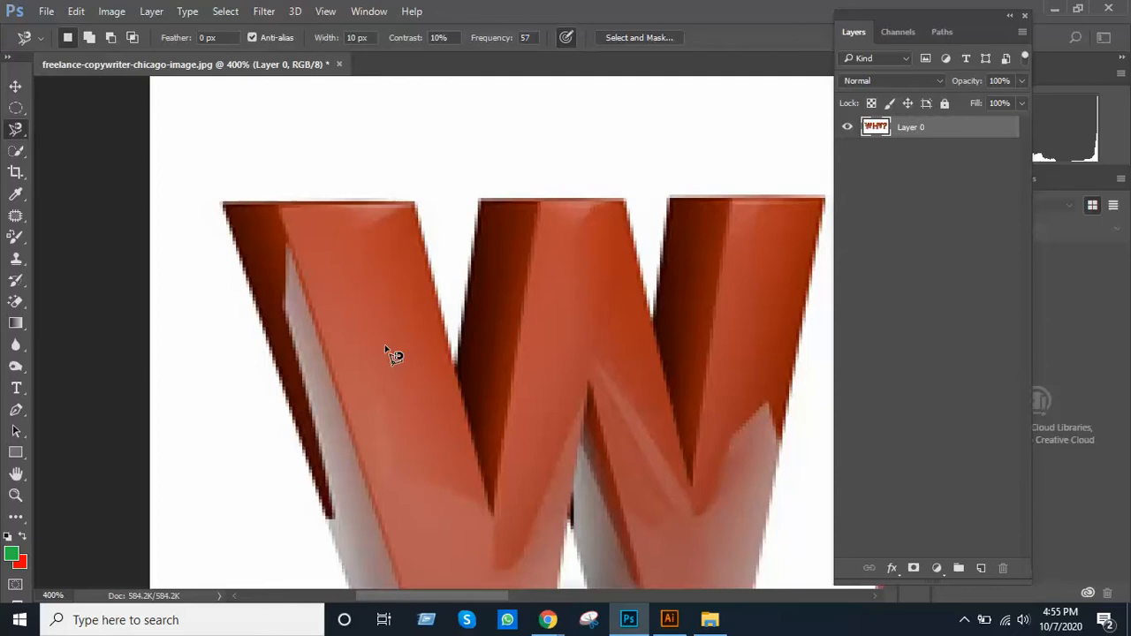
pyautogui.moveTo(330, 207); pyautogui.dragTo(293, 182)
pyautogui.keyDown('alt'); pyautogui.click(315, 201); pyautogui.keyUp('alt')
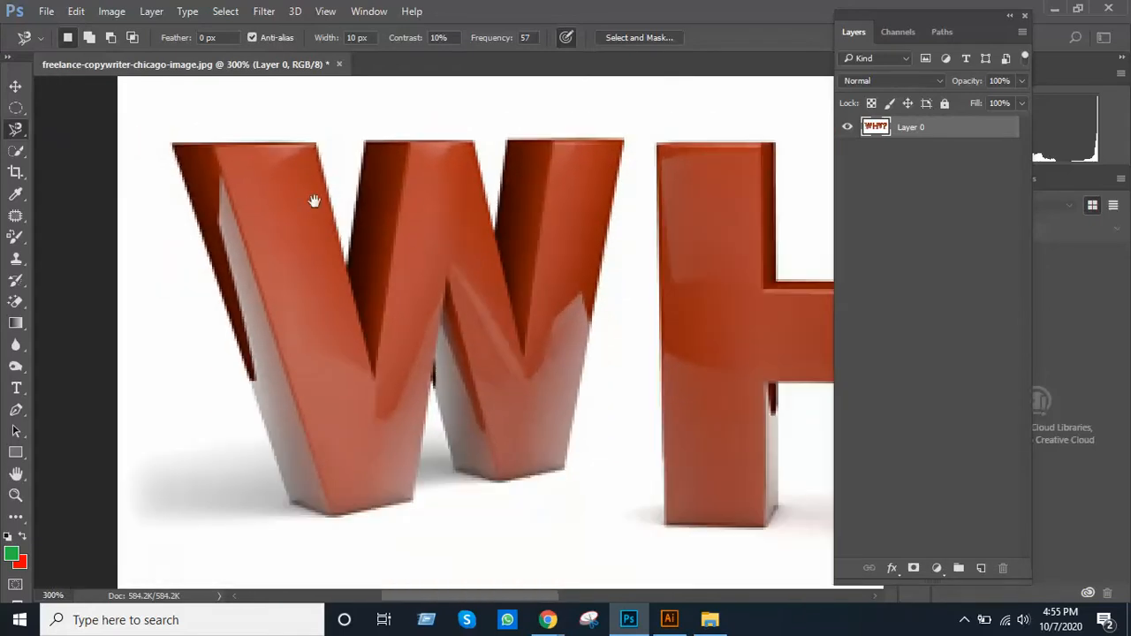
pyautogui.click(171, 143)
pyautogui.scroll(1, 316, 144)
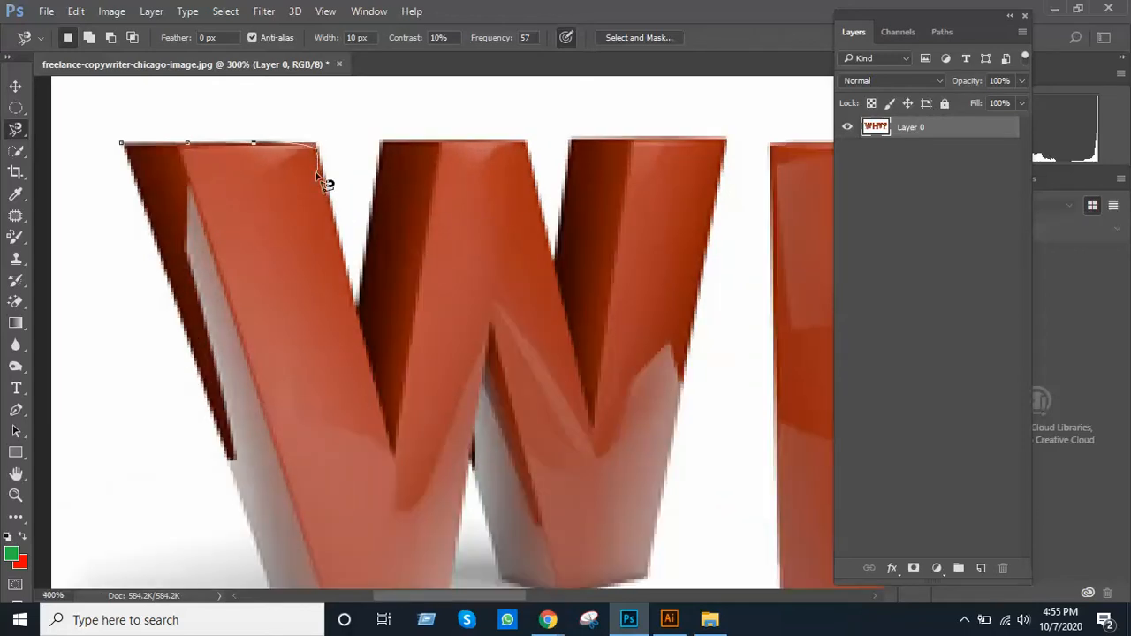
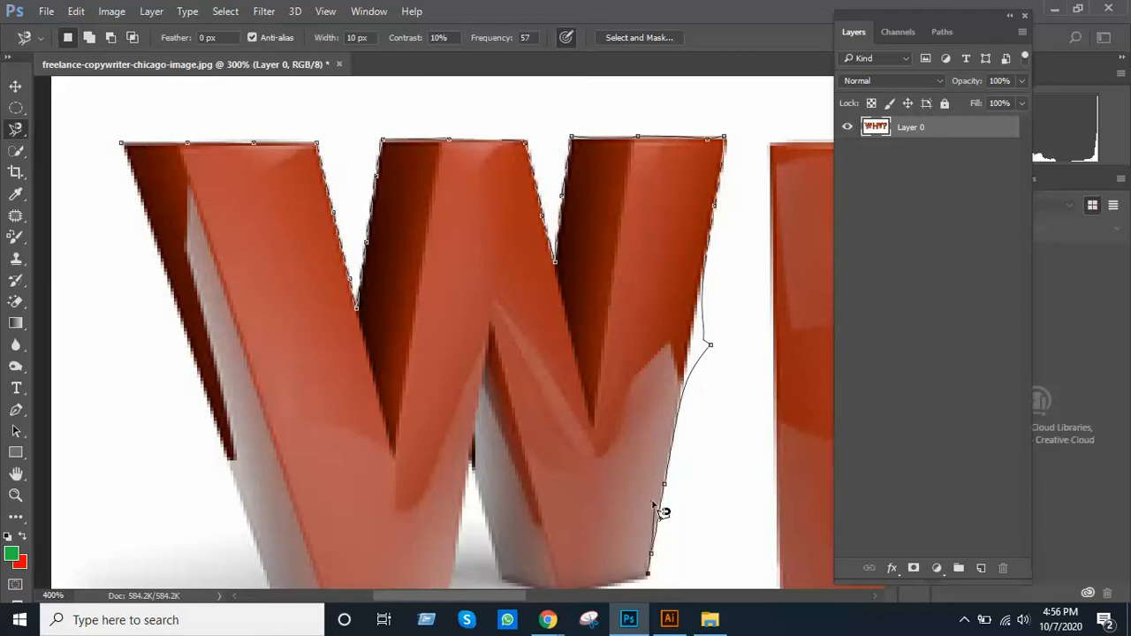
# Continue the magnetic outline around both feet, up the W's outer left edge, and close it at the starting corner.
pyautogui.moveTo(629, 511); pyautogui.dragTo(652, 387)
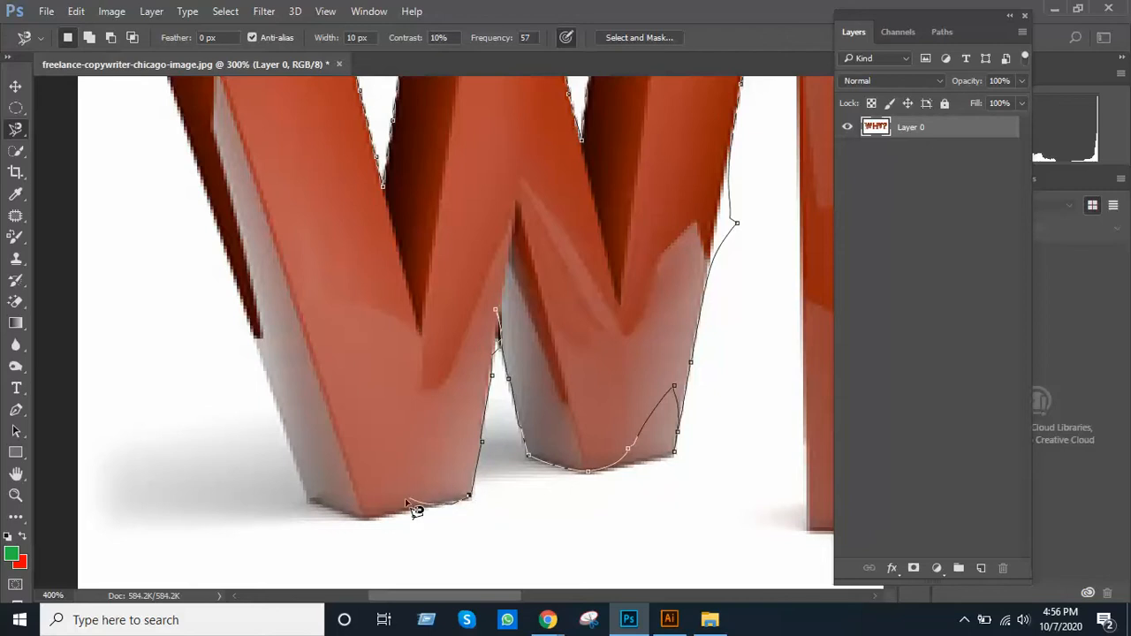
pyautogui.click(367, 517)
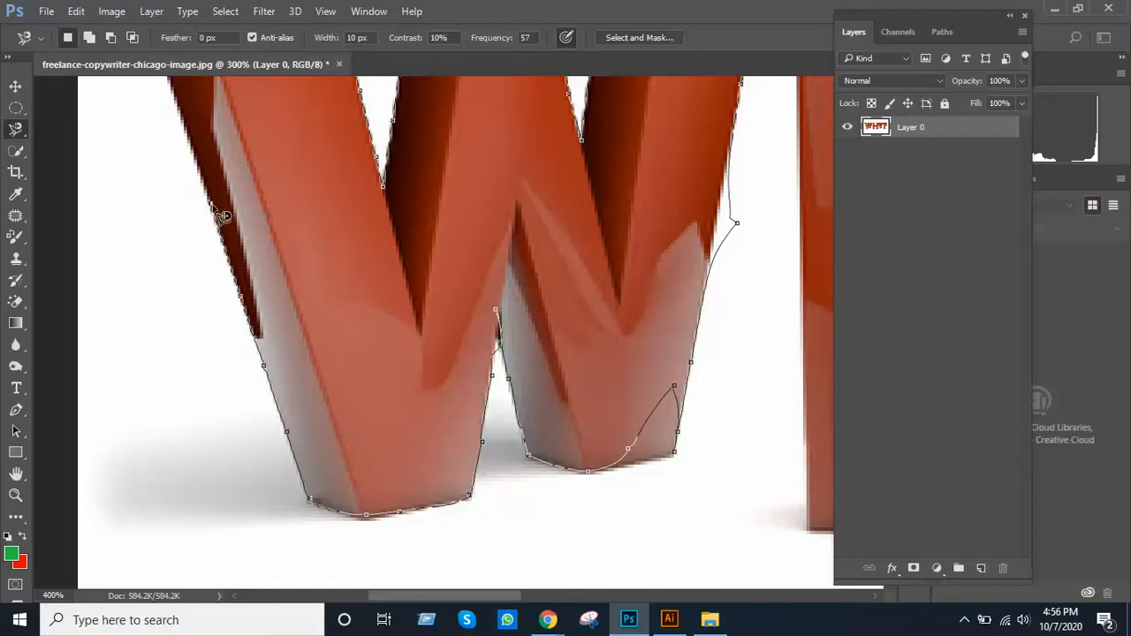
pyautogui.press('space')
pyautogui.moveTo(212, 206); pyautogui.dragTo(250, 405)
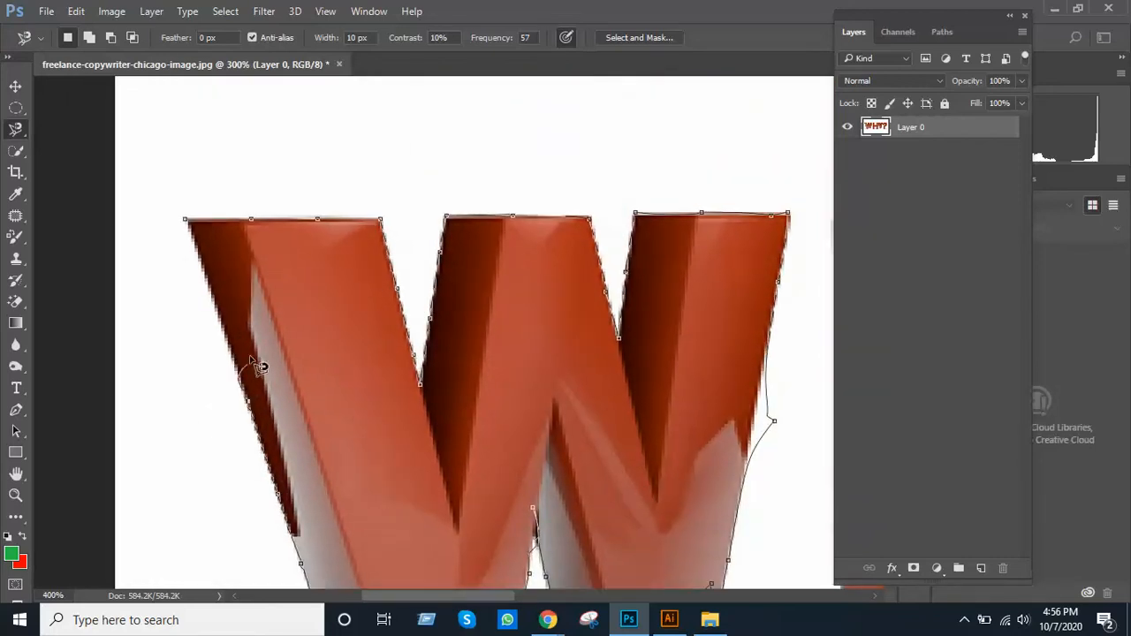
pyautogui.click(190, 225)
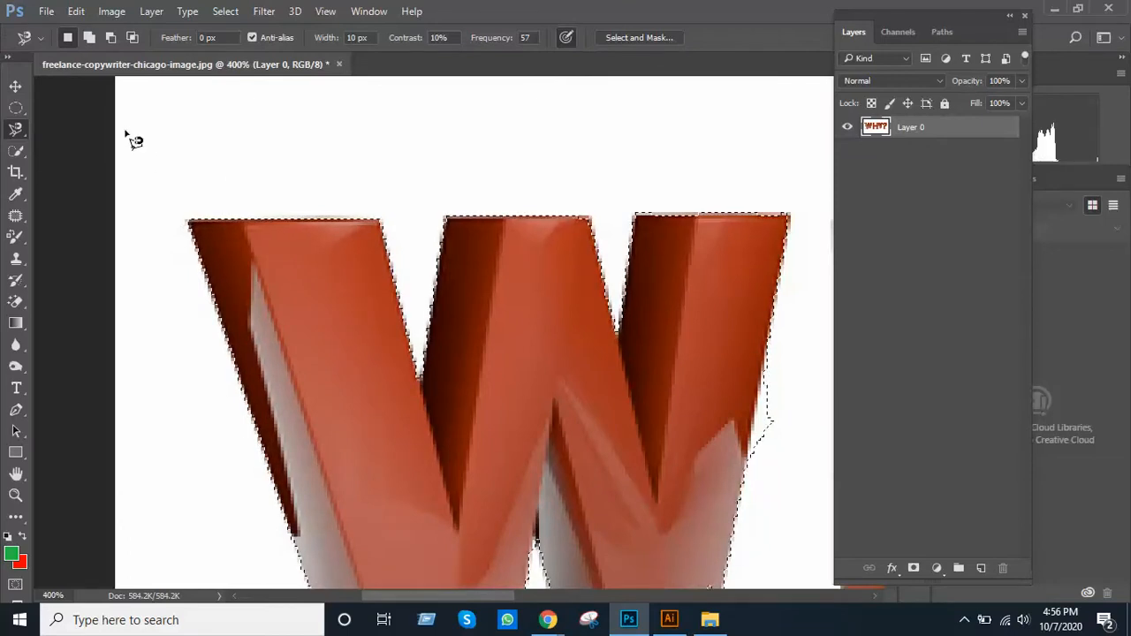
# Subtract the stray white bulge beside the W's outer right edge from the selection with the Magnetic Lasso.
pyautogui.keyDown('ctrl'); pyautogui.keyDown('alt'); pyautogui.click(573, 342); pyautogui.keyUp('alt'); pyautogui.keyUp('ctrl')
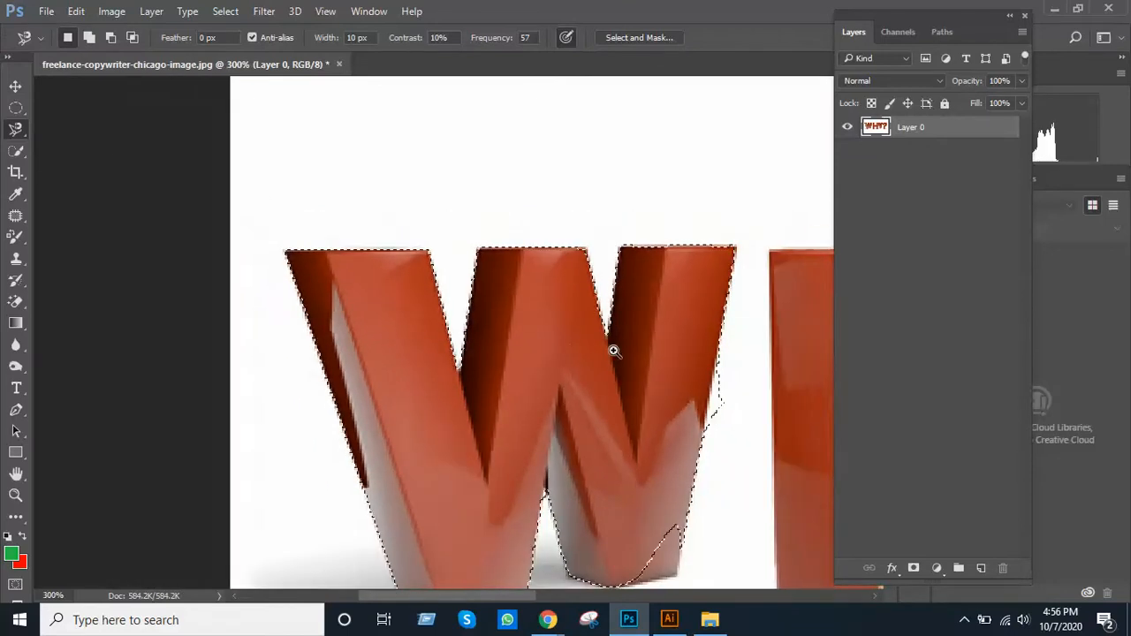
pyautogui.keyDown('ctrl'); pyautogui.click(614, 354); pyautogui.keyUp('ctrl')
pyautogui.press('space')
pyautogui.moveTo(616, 397); pyautogui.dragTo(496, 255)
pyautogui.keyDown('ctrl'); pyautogui.click(568, 283); pyautogui.keyUp('ctrl')
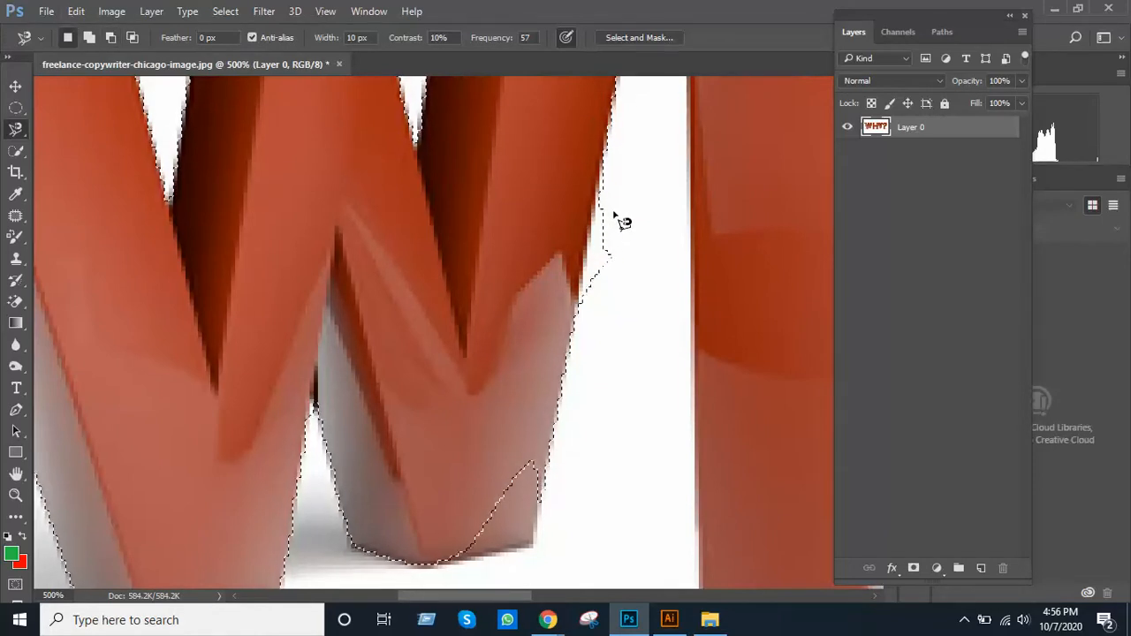
pyautogui.scroll(-1, 601, 238)
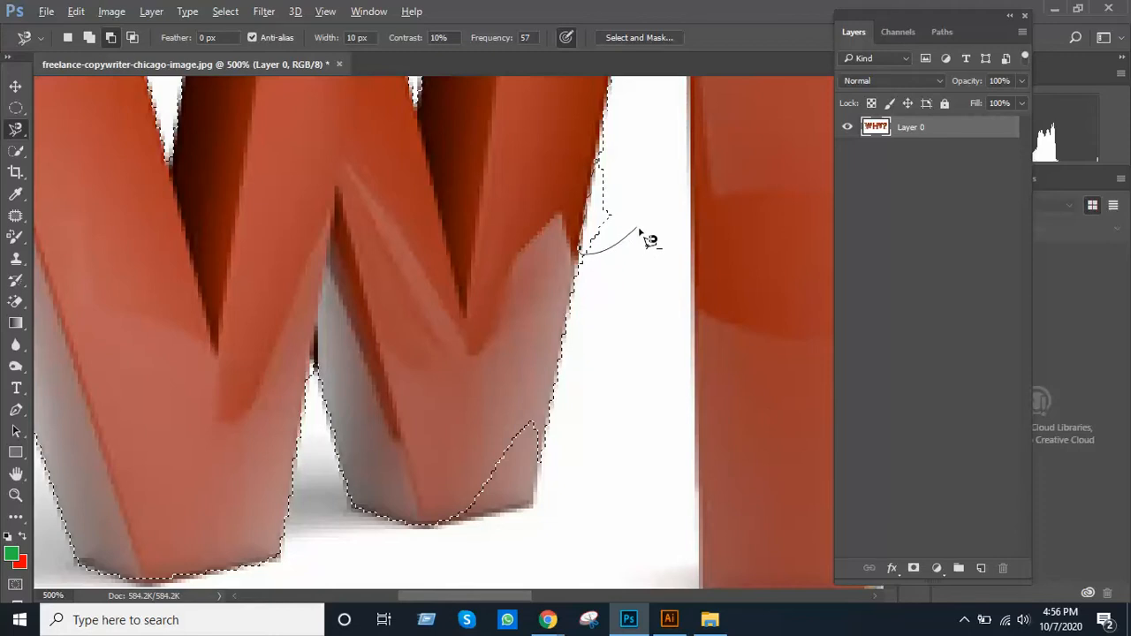
pyautogui.click(607, 173)
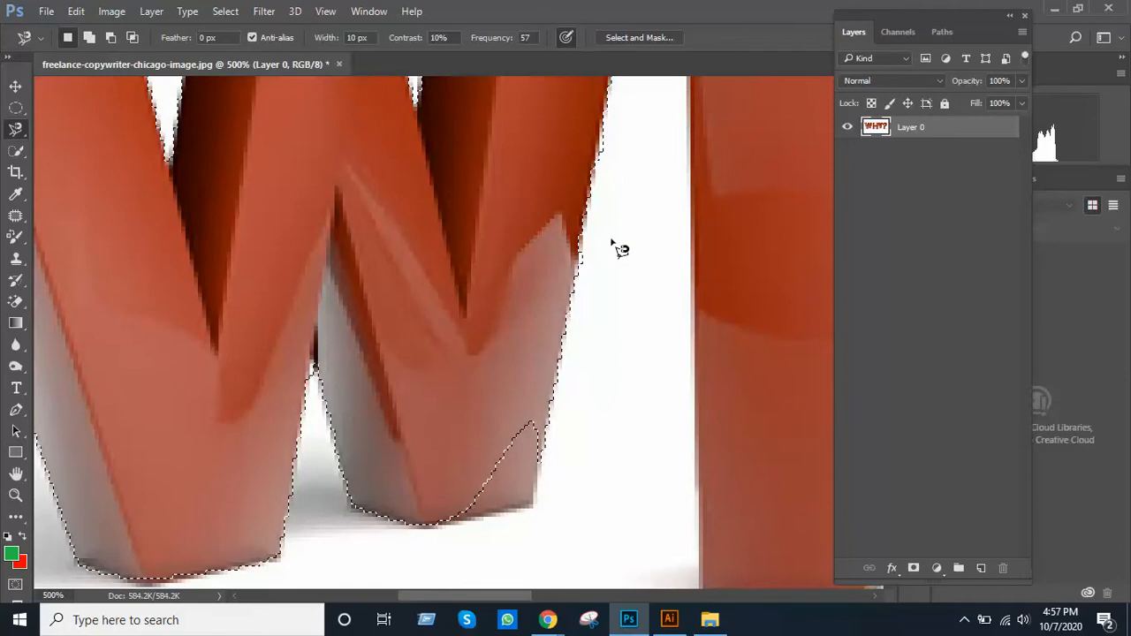
# Add the missing lower corner of the W's right foot to the selection with the Magnetic Lasso.
pyautogui.scroll(-1, 644, 253)
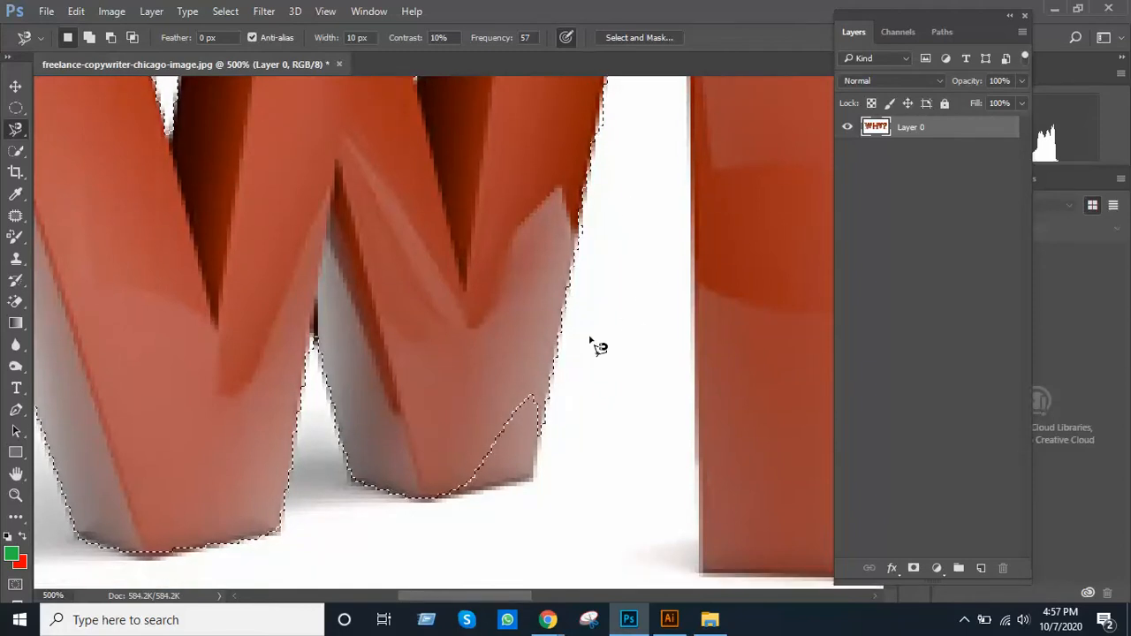
pyautogui.scroll(1, 628, 334)
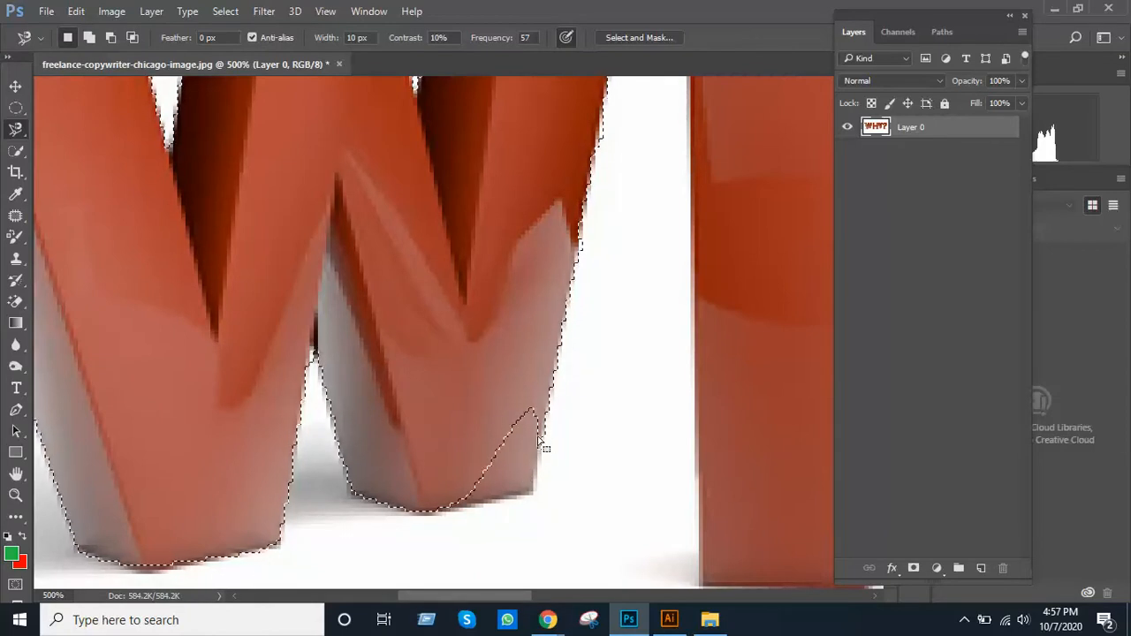
pyautogui.press('shift')
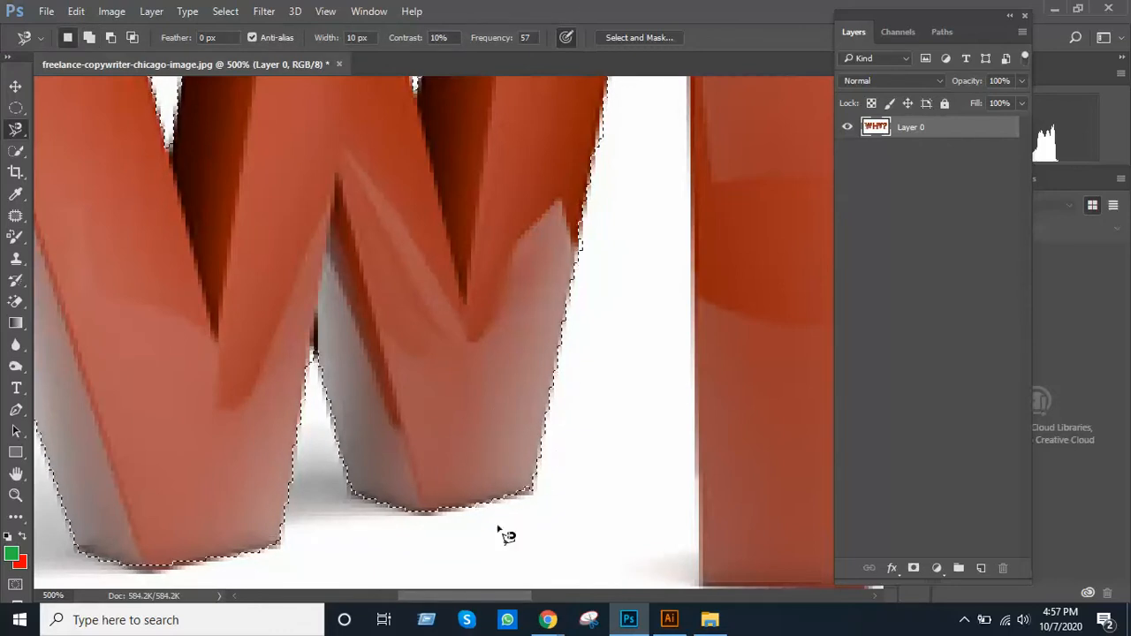
# Copy the magnetically selected W to a new layer, hide Layer 0 and activate the Move tool.
pyautogui.scroll(-3, 554, 432)
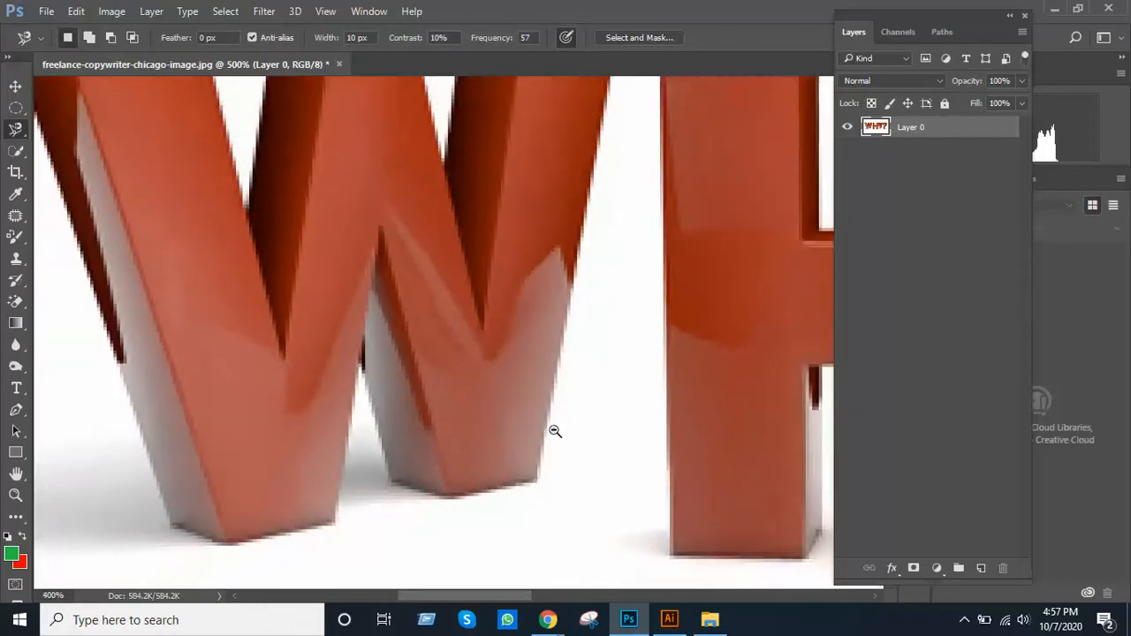
pyautogui.scroll(-2, 554, 420)
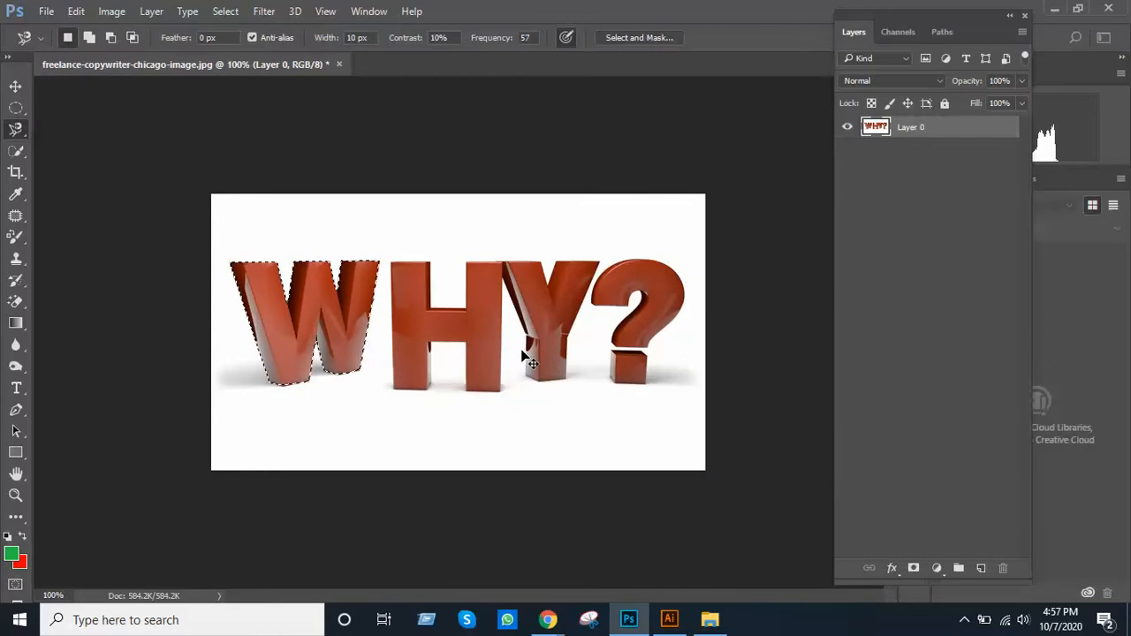
pyautogui.hotkey('ctrl', 'j')
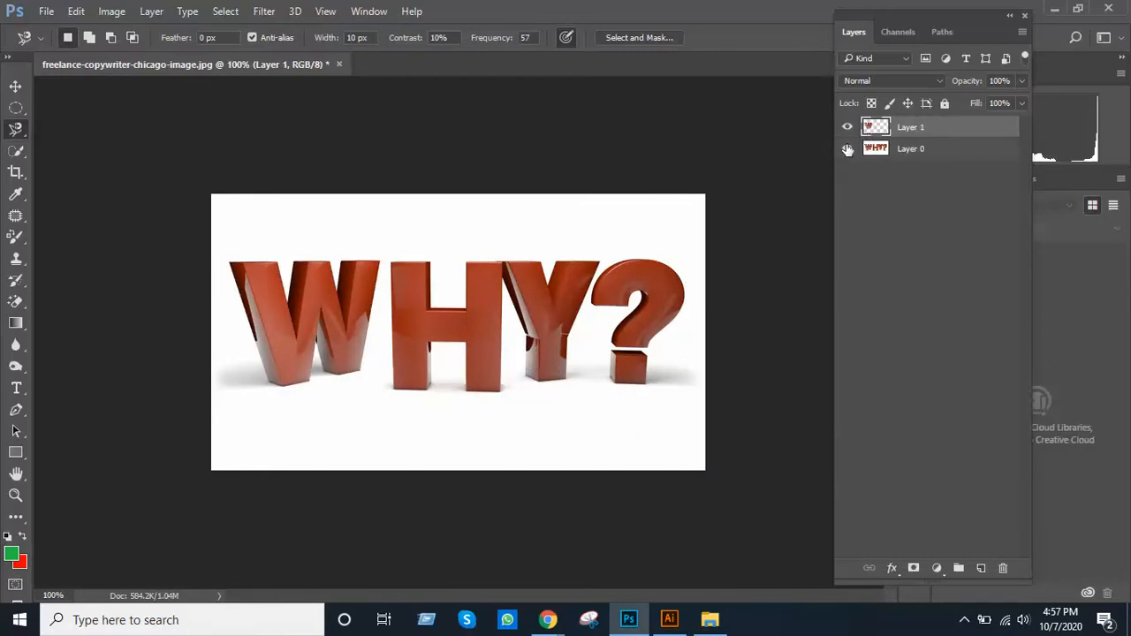
pyautogui.click(847, 148)
pyautogui.scroll(2, 421, 292)
pyautogui.moveTo(365, 298); pyautogui.dragTo(543, 311)
pyautogui.press('v')
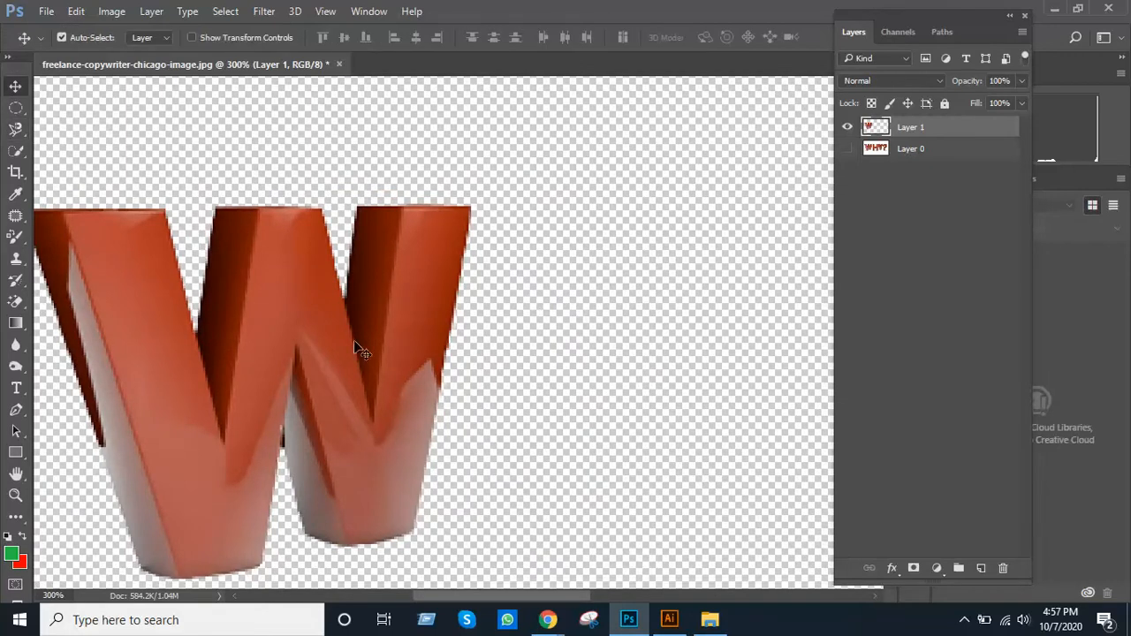
# Shift the isolated W horizontally toward the canvas centre and check its edges at high zoom.
pyautogui.moveTo(333, 352); pyautogui.dragTo(515, 351)
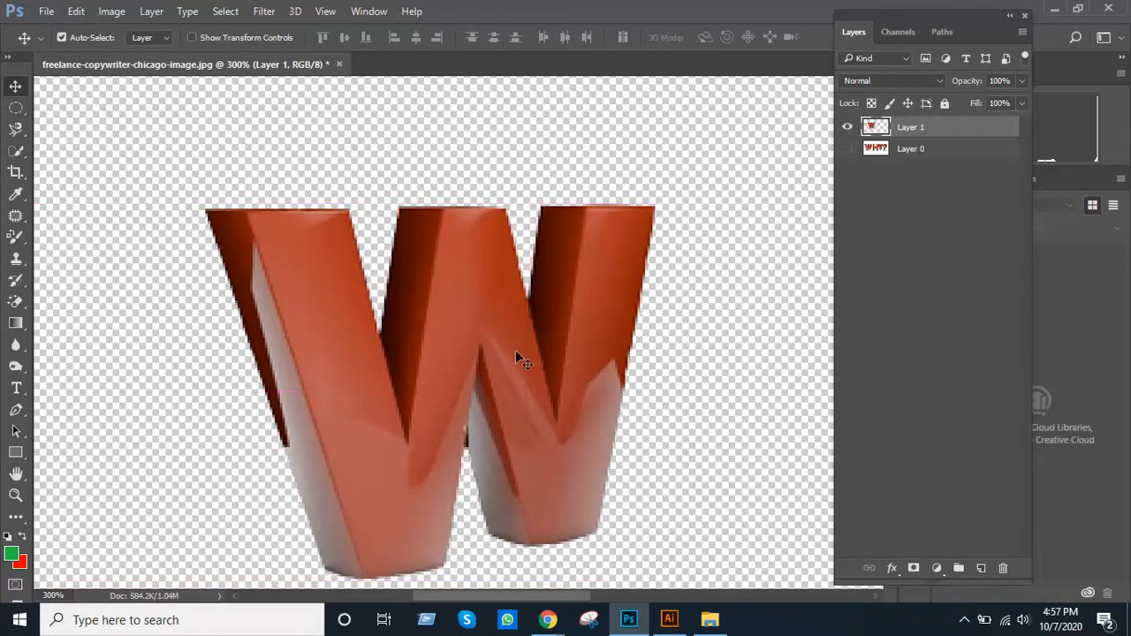
pyautogui.click(509, 319)
pyautogui.click(511, 319)
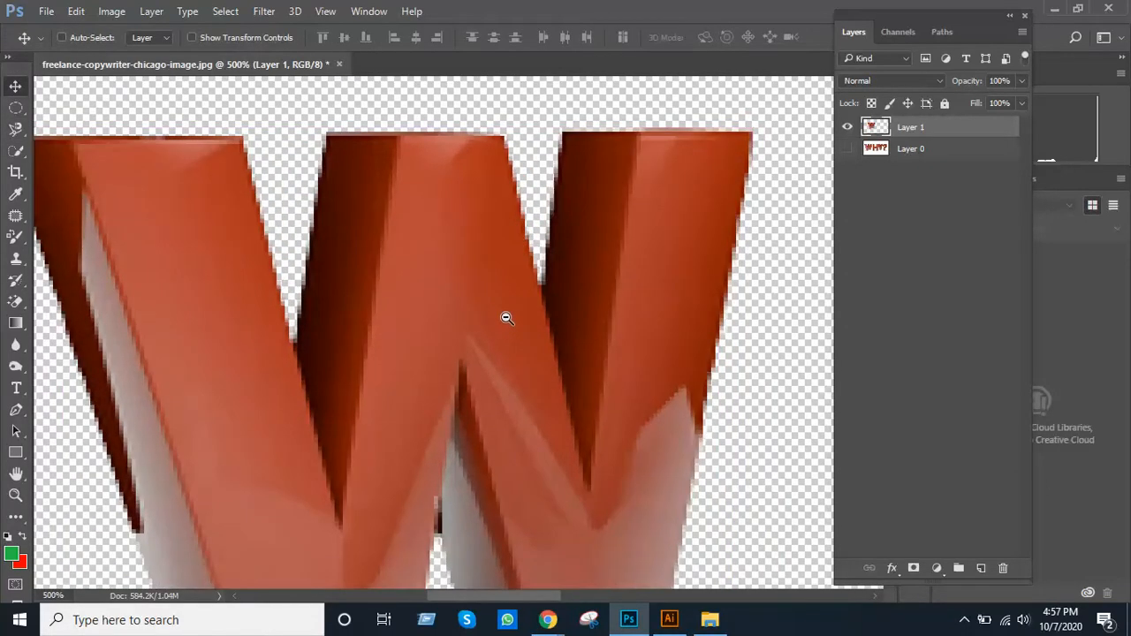
pyautogui.keyDown('alt'); pyautogui.click(506, 318); pyautogui.keyUp('alt')
pyautogui.keyDown('alt'); pyautogui.click(507, 317); pyautogui.keyUp('alt')
pyautogui.keyDown('alt'); pyautogui.click(506, 318); pyautogui.keyUp('alt')
pyautogui.keyDown('alt'); pyautogui.click(507, 317); pyautogui.keyUp('alt')
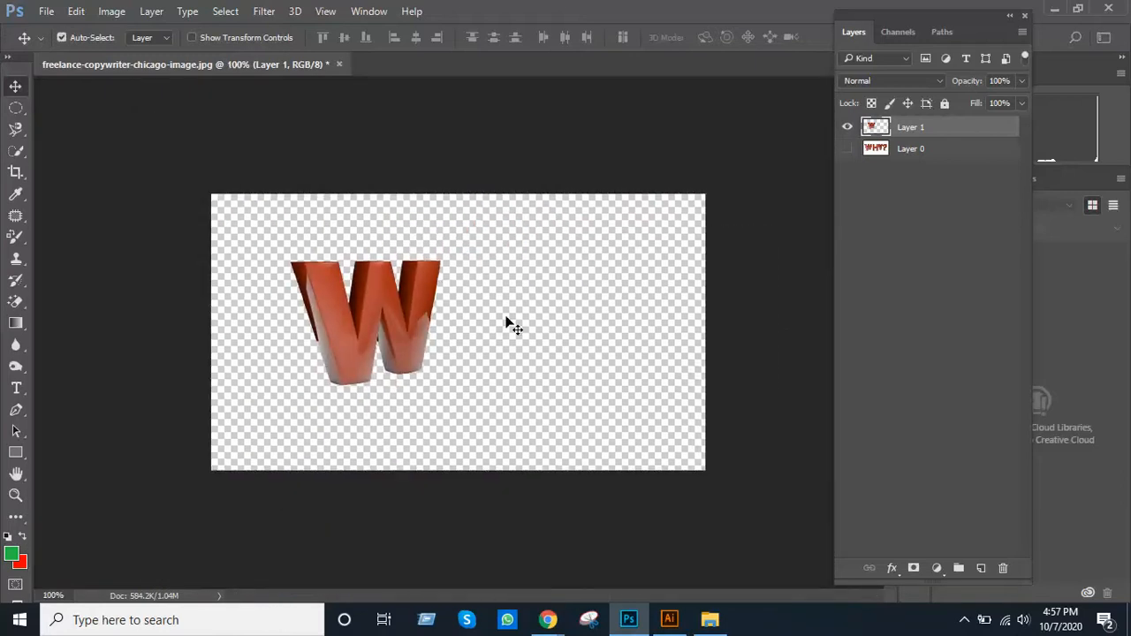
# Undo the W's move, the hiding of Layer 0 and the layer copy, back to the active W selection.
pyautogui.hotkey('ctrl', 'z')
pyautogui.hotkey('ctrl', 'alt', 'z')
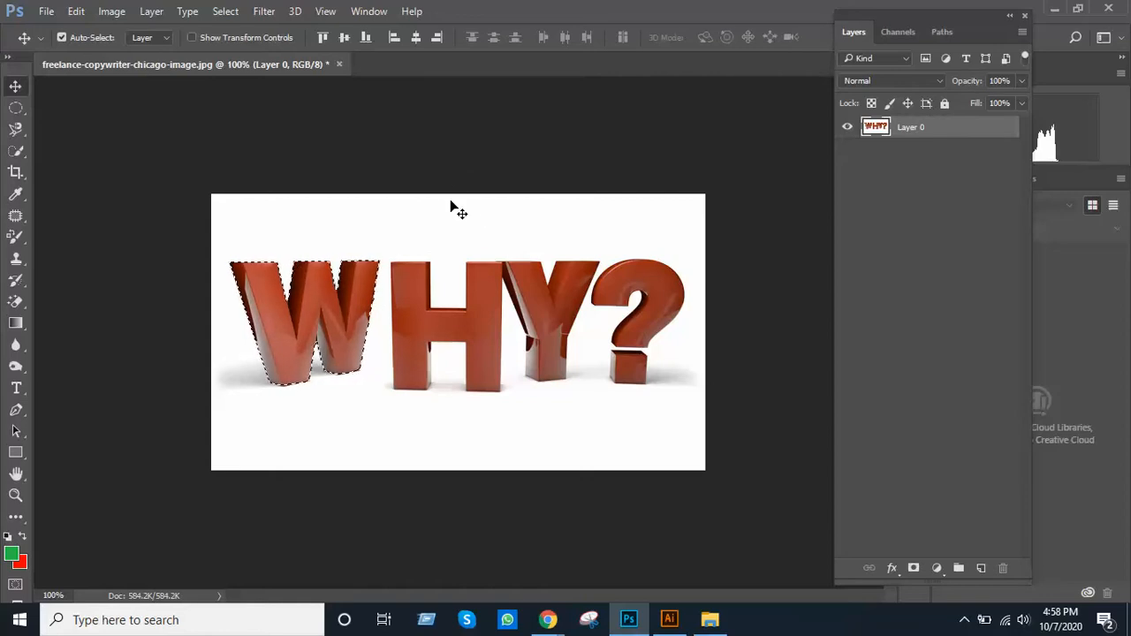
# Close the WHY? image without saving its changes.
pyautogui.press('ctrl')
pyautogui.hotkey('ctrl', 'w')
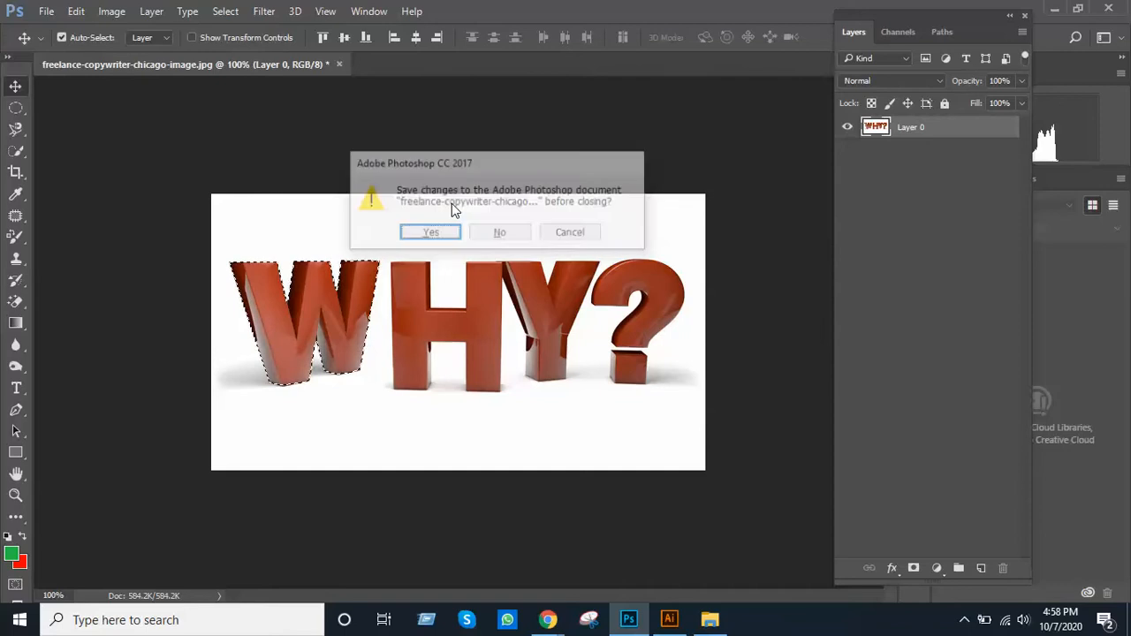
pyautogui.click(500, 233)
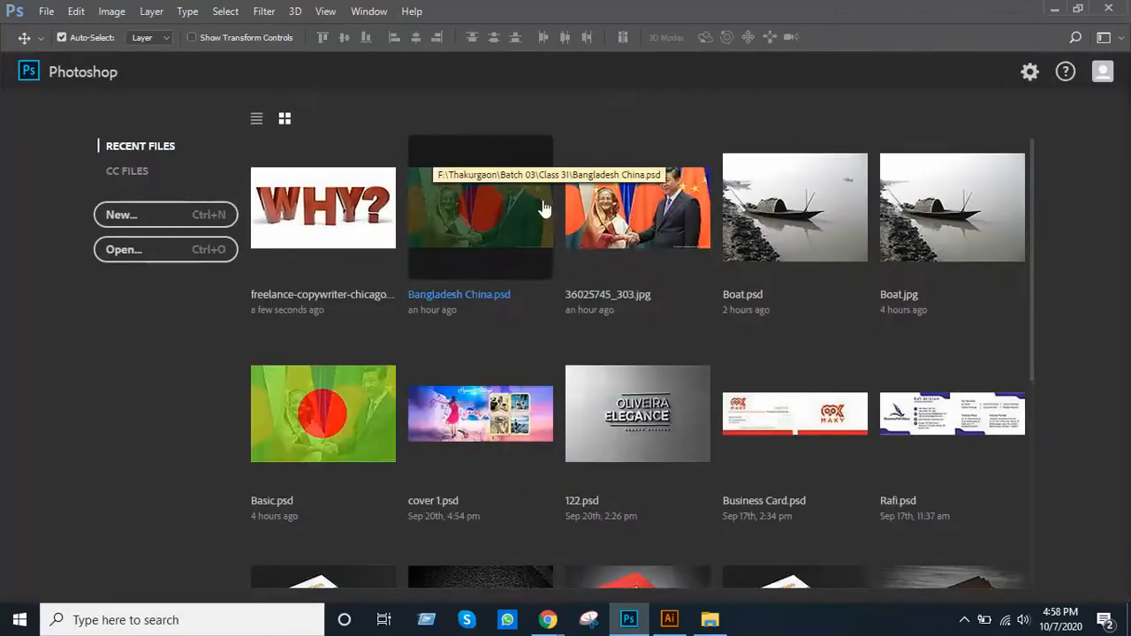
pyautogui.click(711, 619)
pyautogui.click(534, 344)
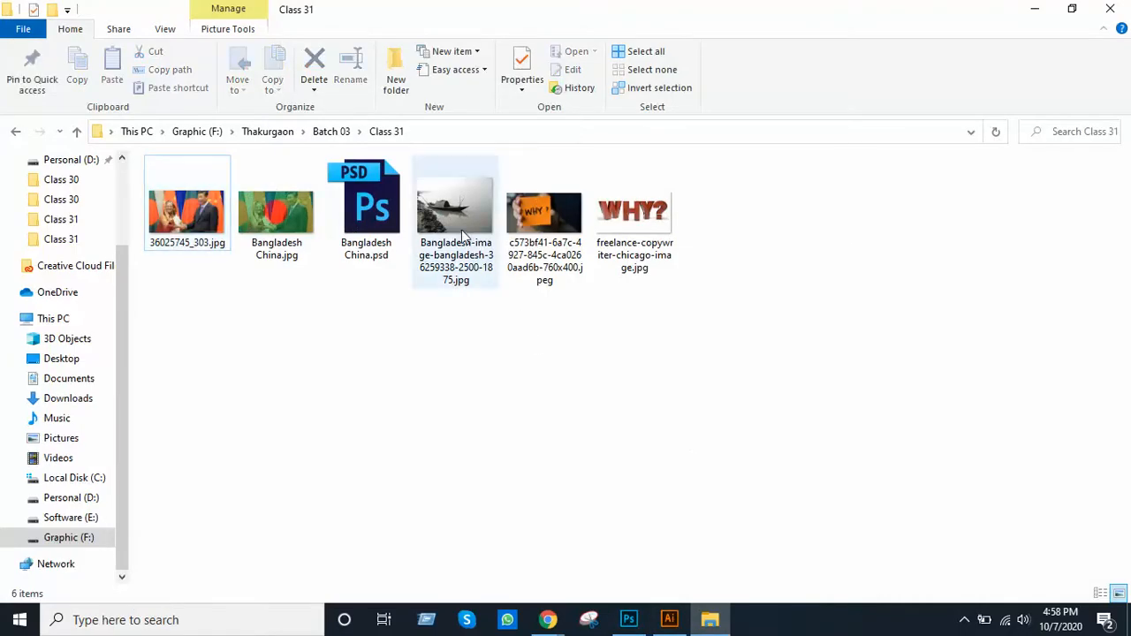
pyautogui.click(453, 216)
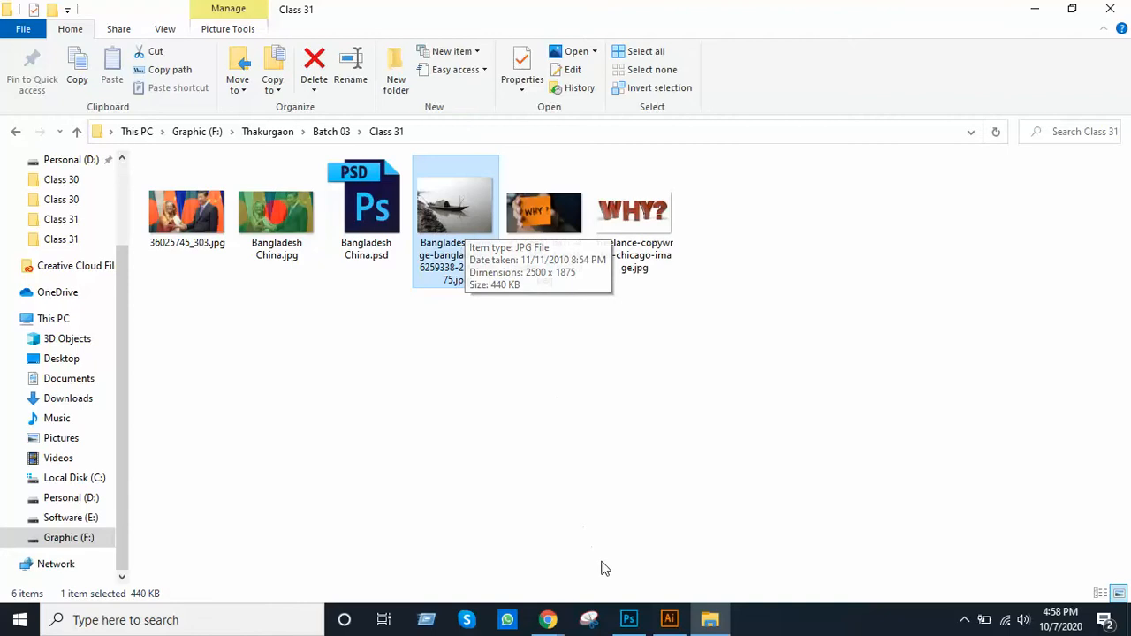
pyautogui.click(629, 620)
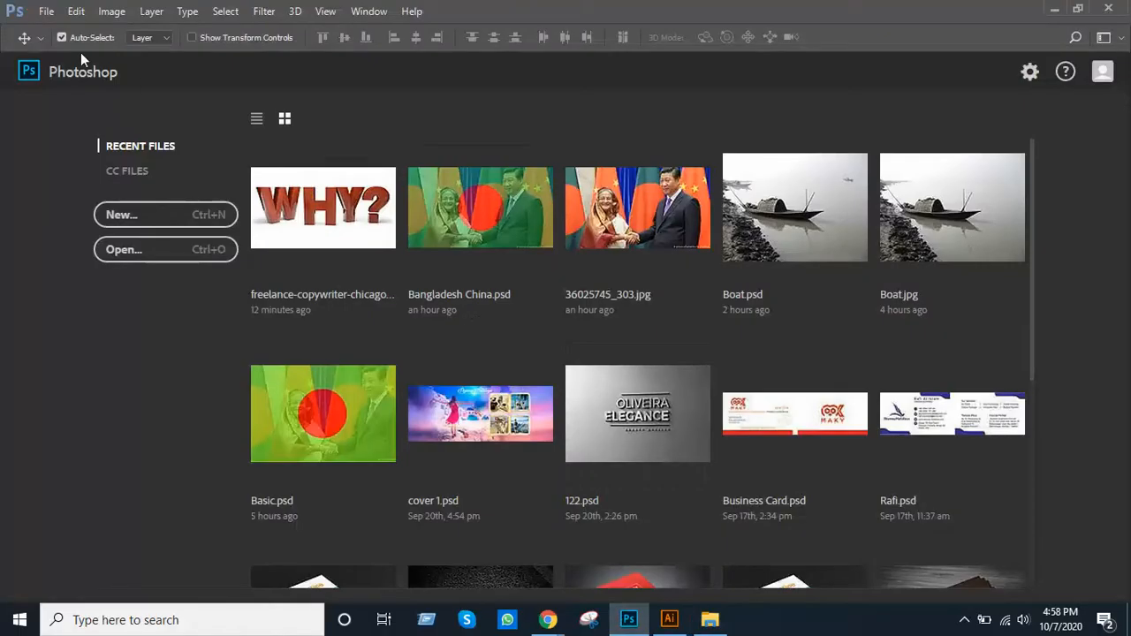
pyautogui.click(44, 13)
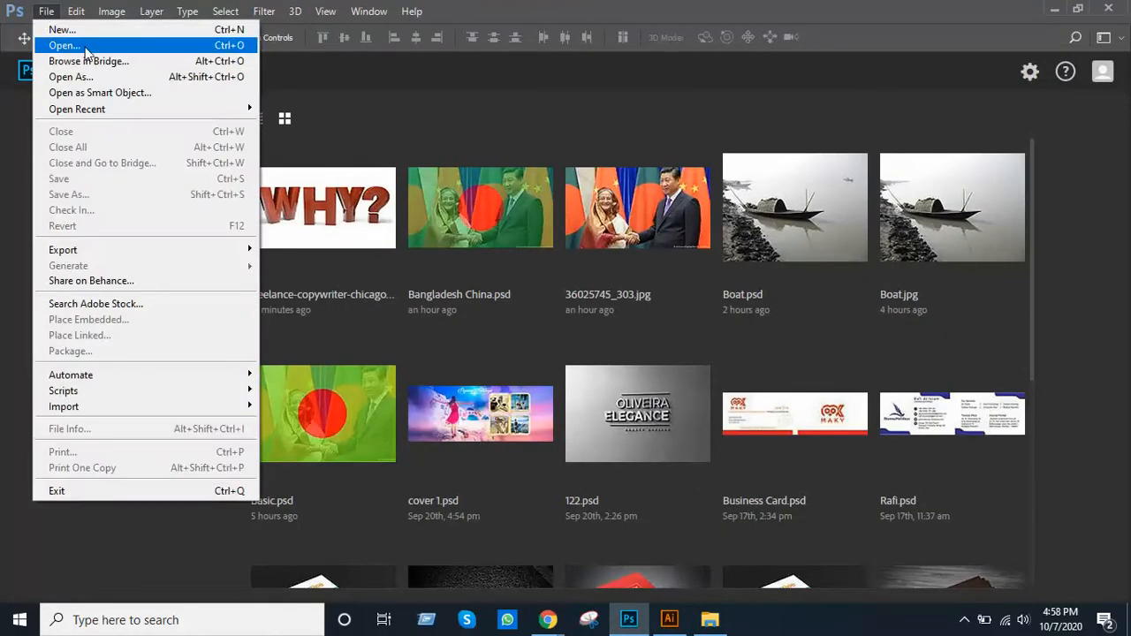
pyautogui.click(85, 49)
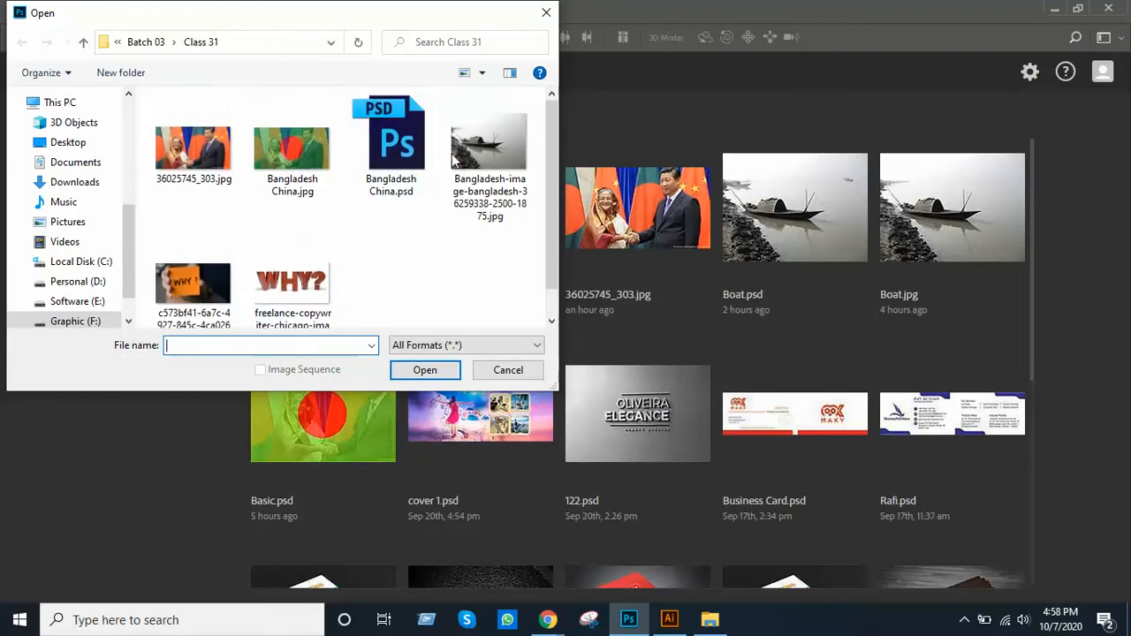
pyautogui.doubleClick(488, 149)
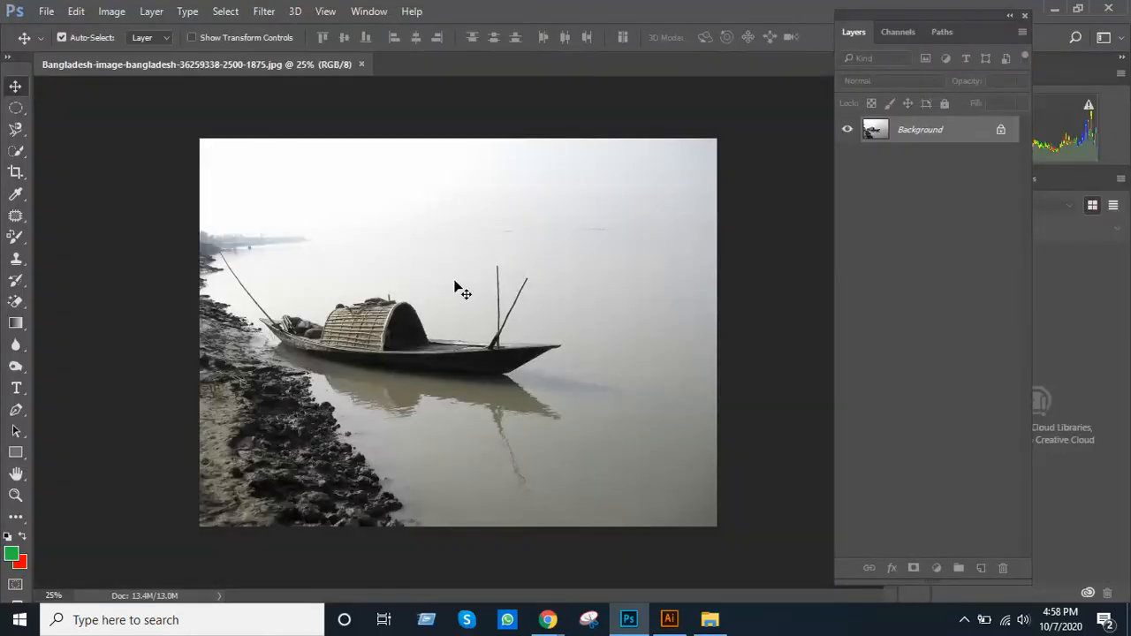
# Unlock the boat photo's Background layer, test moving the image and undo that move.
pyautogui.keyDown('ctrl'); pyautogui.click(455, 278); pyautogui.keyUp('ctrl')
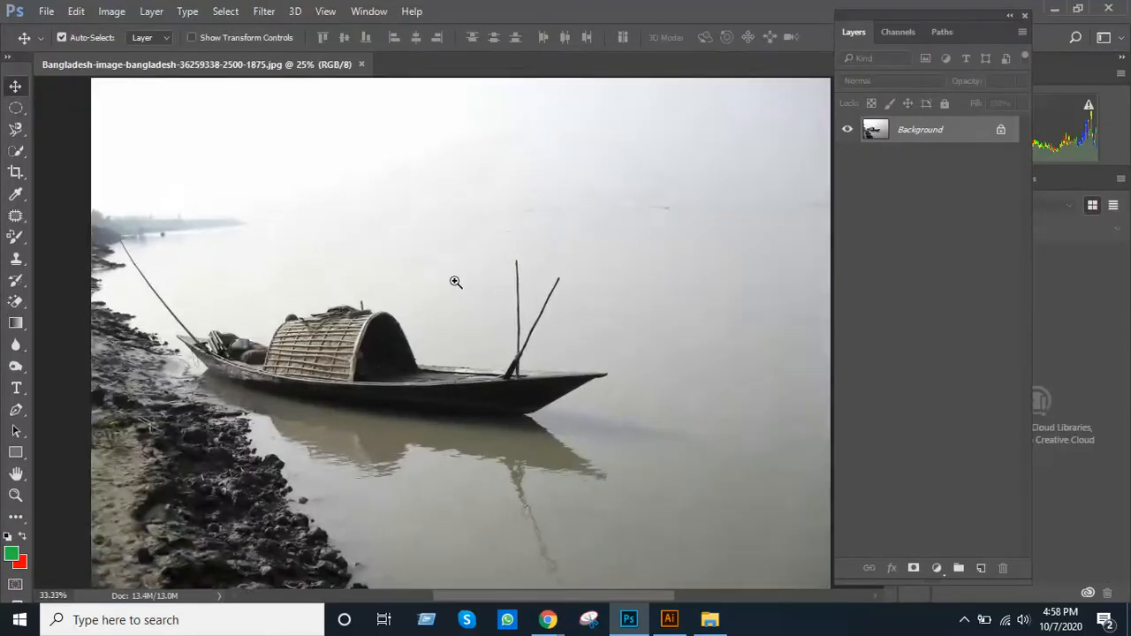
pyautogui.keyDown('ctrl'); pyautogui.keyDown('alt'); pyautogui.click(512, 277); pyautogui.keyUp('alt'); pyautogui.keyUp('ctrl')
pyautogui.keyDown('ctrl'); pyautogui.keyDown('alt'); pyautogui.click(513, 278); pyautogui.keyUp('alt'); pyautogui.keyUp('ctrl')
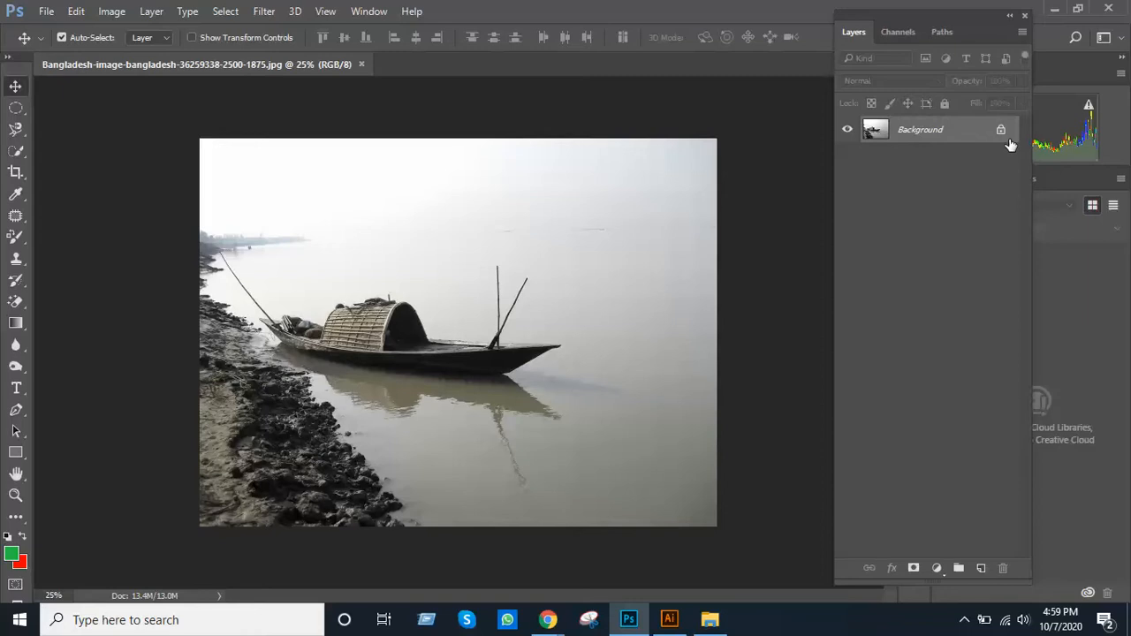
pyautogui.moveTo(487, 346)
pyautogui.mouseDown()
pyautogui.moveTo(534, 305)
pyautogui.moveTo(492, 335)
pyautogui.mouseUp()
pyautogui.click(644, 273)
pyautogui.click(617, 278)
pyautogui.click(1001, 131)
pyautogui.moveTo(524, 327); pyautogui.dragTo(548, 348)
pyautogui.hotkey('ctrl', 'z')
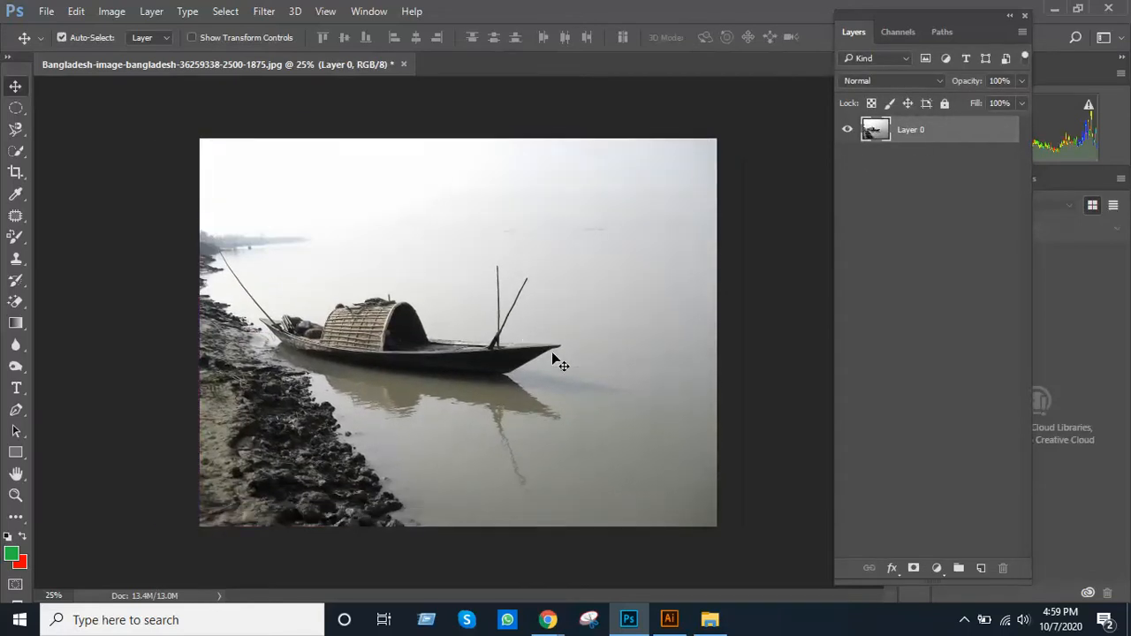
# Start a Magnetic Lasso outline where the long pole meets the stern and trace it over the stacked planks.
pyautogui.hotkey('ctrl', '+')
pyautogui.hotkey('ctrl', '+')
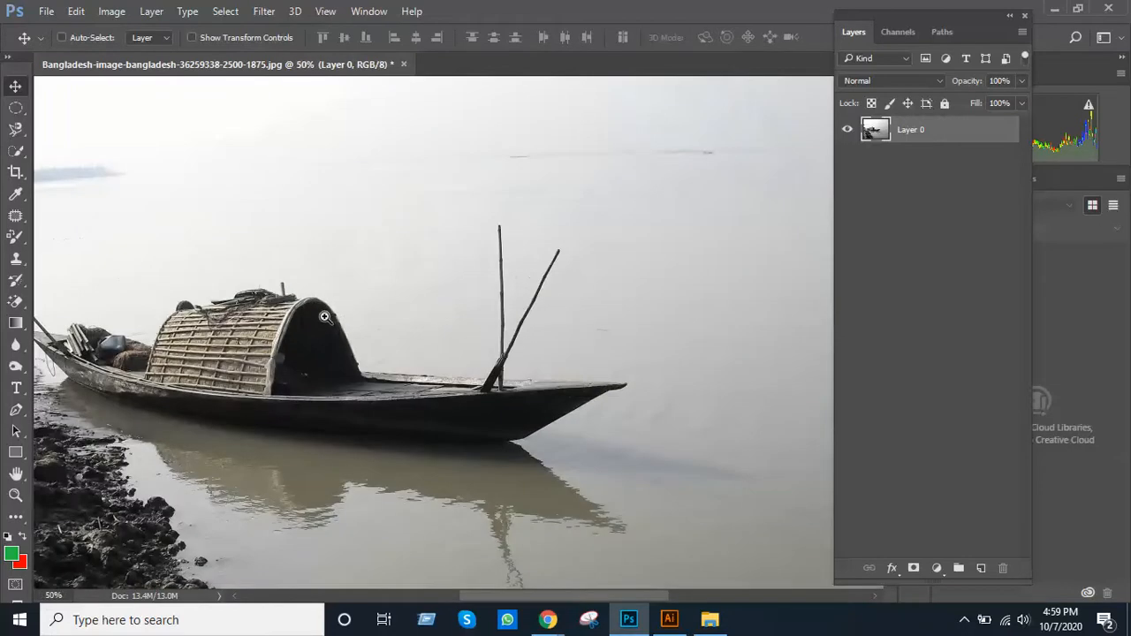
pyautogui.keyDown('ctrl'); pyautogui.click(325, 317); pyautogui.keyUp('ctrl')
pyautogui.moveTo(136, 324); pyautogui.dragTo(549, 328)
pyautogui.keyDown('ctrl'); pyautogui.click(362, 328); pyautogui.keyUp('ctrl')
pyautogui.keyDown('ctrl'); pyautogui.click(411, 313); pyautogui.keyUp('ctrl')
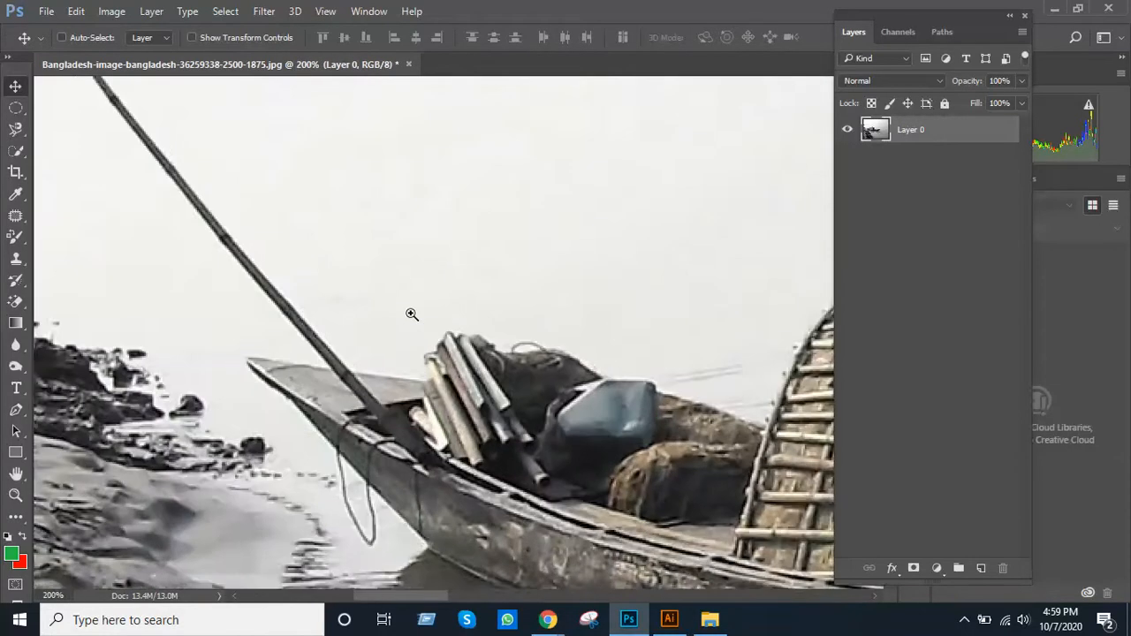
pyautogui.keyDown('ctrl'); pyautogui.click(410, 313); pyautogui.keyUp('ctrl')
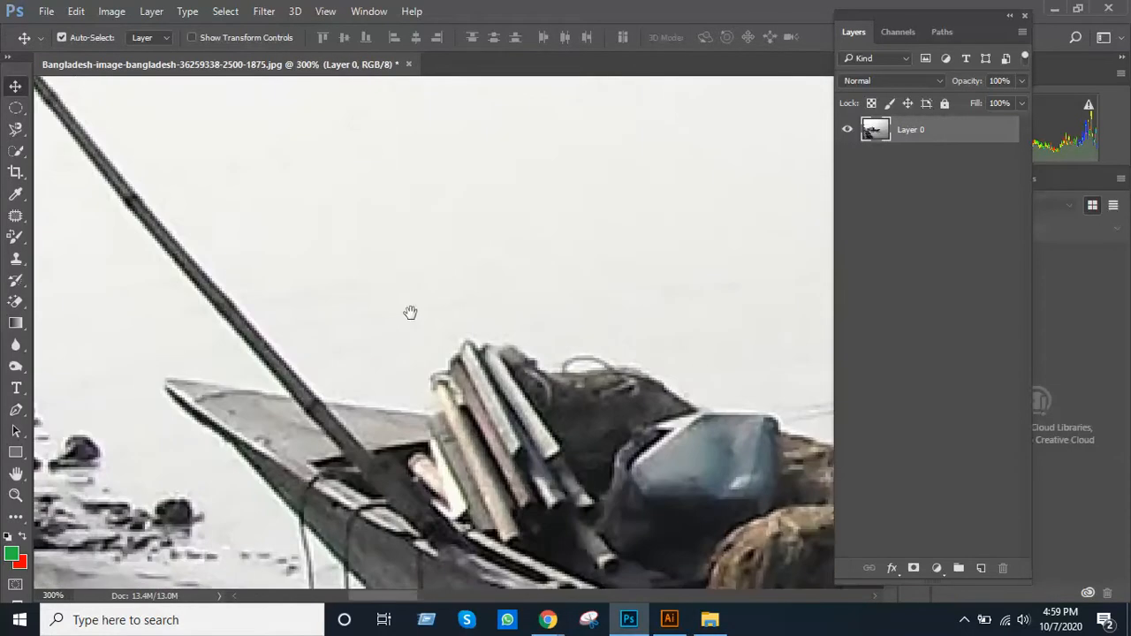
pyautogui.click(15, 130)
pyautogui.click(67, 161)
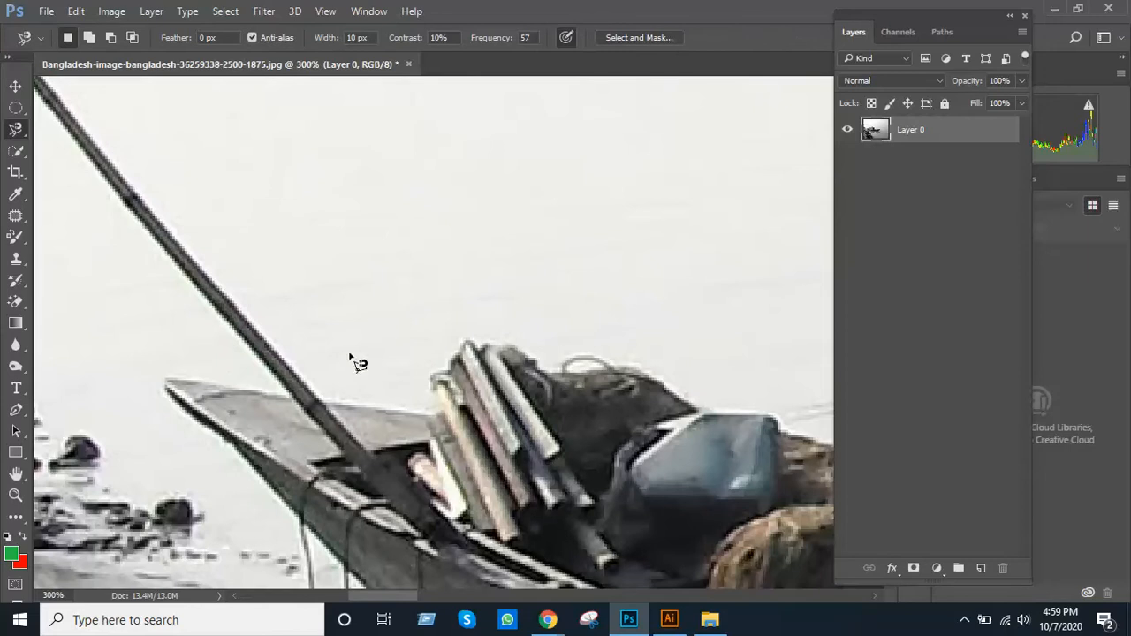
pyautogui.click(441, 413)
pyautogui.click(431, 376)
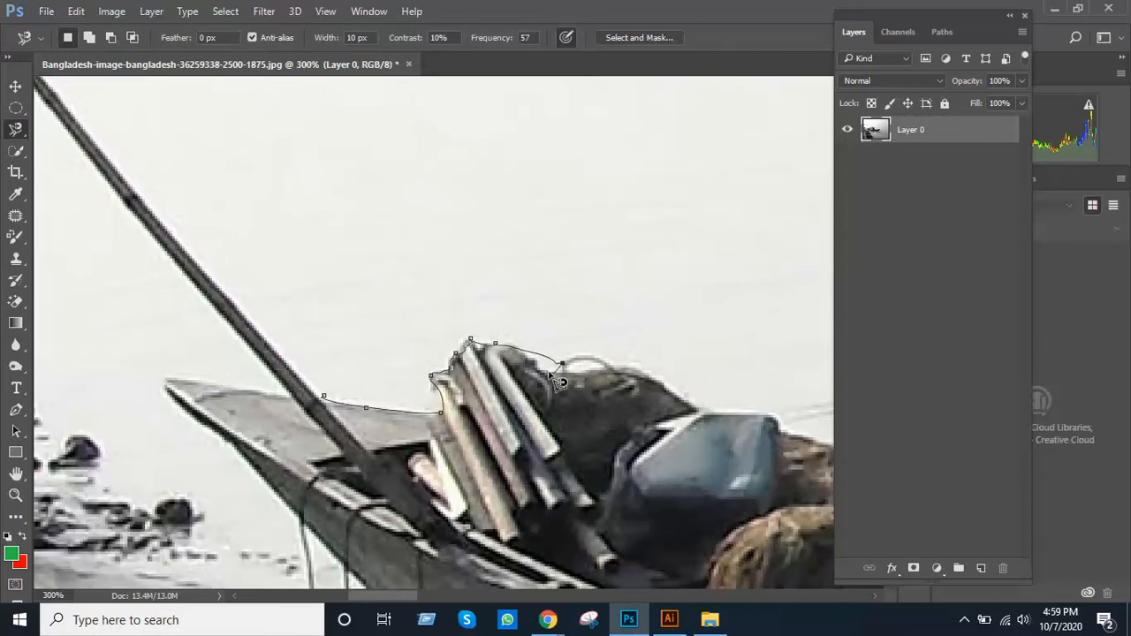
# Continue the magnetic outline over the cargo, up the canopy's rear curve and across the objects on its roof.
pyautogui.scroll(-2, 576, 375)
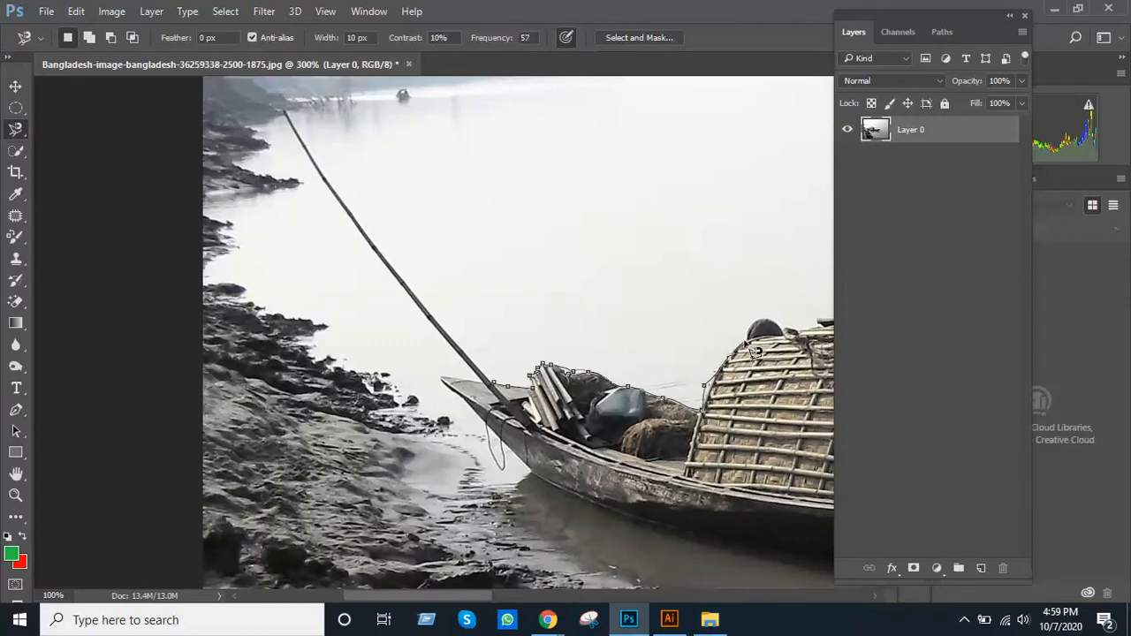
pyautogui.scroll(3, 778, 331)
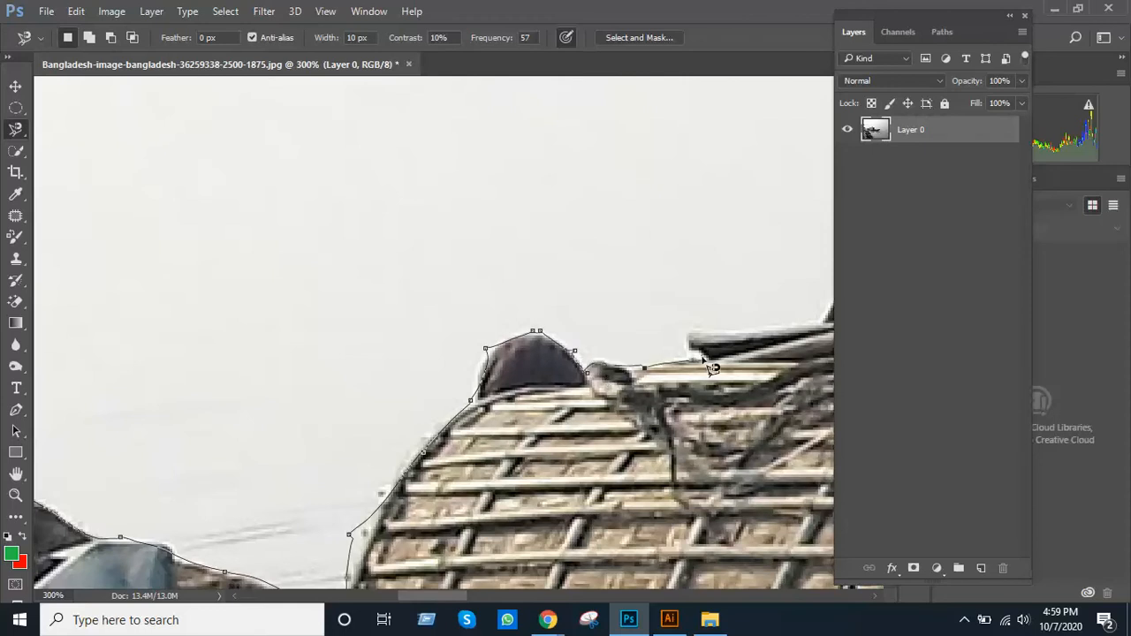
pyautogui.click(684, 336)
pyautogui.click(717, 328)
pyautogui.moveTo(752, 328); pyautogui.dragTo(416, 390)
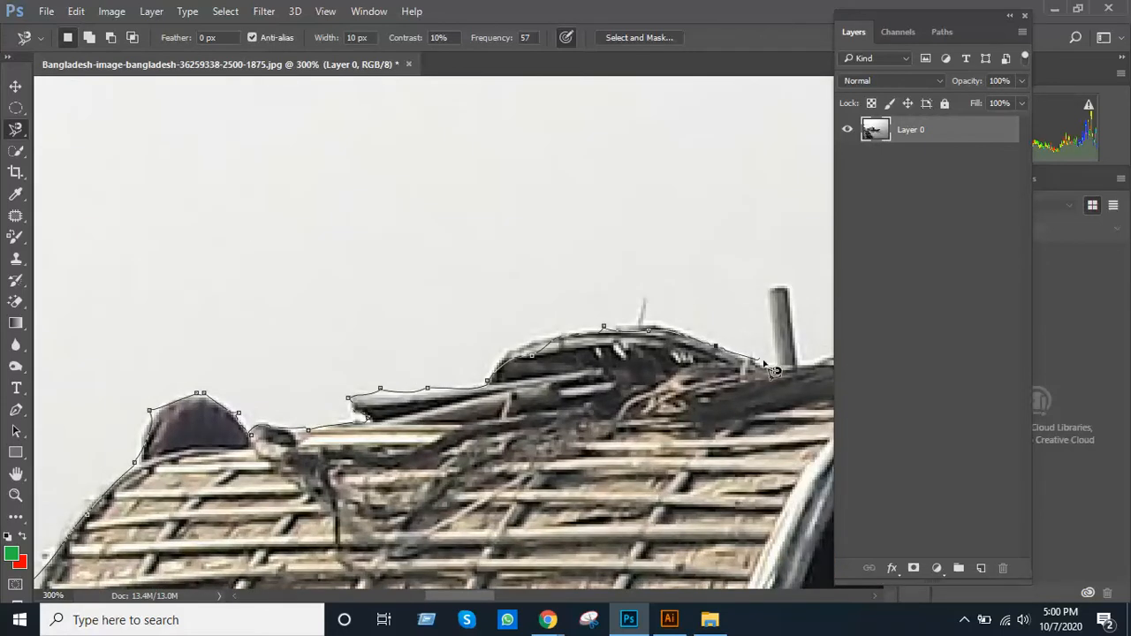
# Trace around the short upright post on the roof and down the canopy's front arch to the deck.
pyautogui.click(763, 286)
pyautogui.click(790, 285)
pyautogui.keyDown('alt'); pyautogui.click(796, 358); pyautogui.keyUp('alt')
pyautogui.keyDown('alt'); pyautogui.click(795, 358); pyautogui.keyUp('alt')
pyautogui.moveTo(771, 345); pyautogui.dragTo(555, 305)
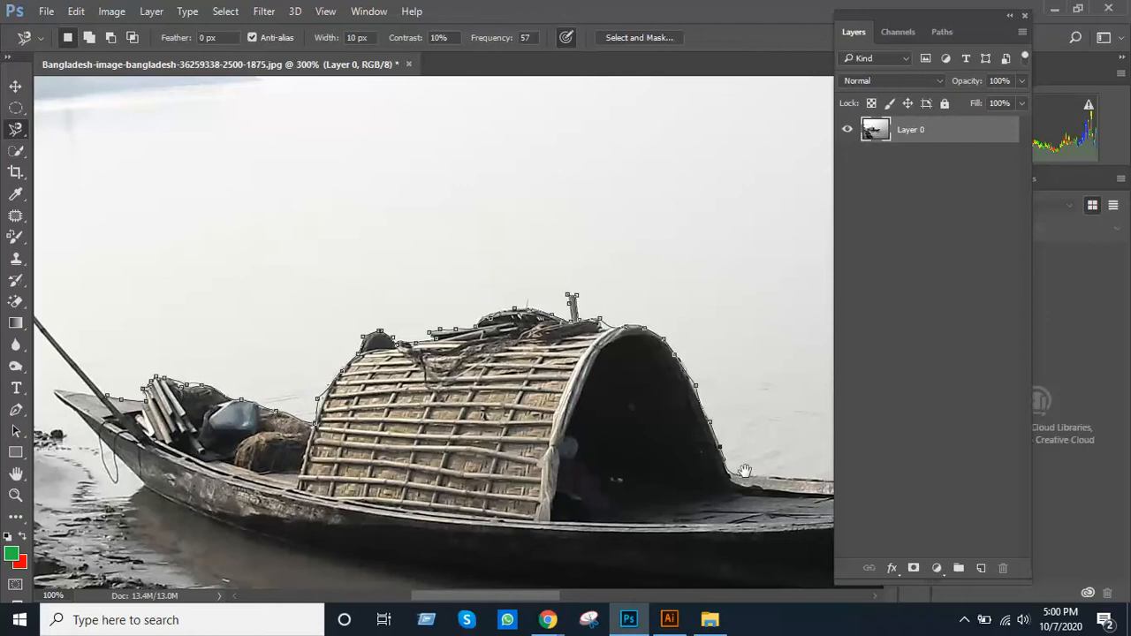
pyautogui.moveTo(722, 460); pyautogui.dragTo(543, 435)
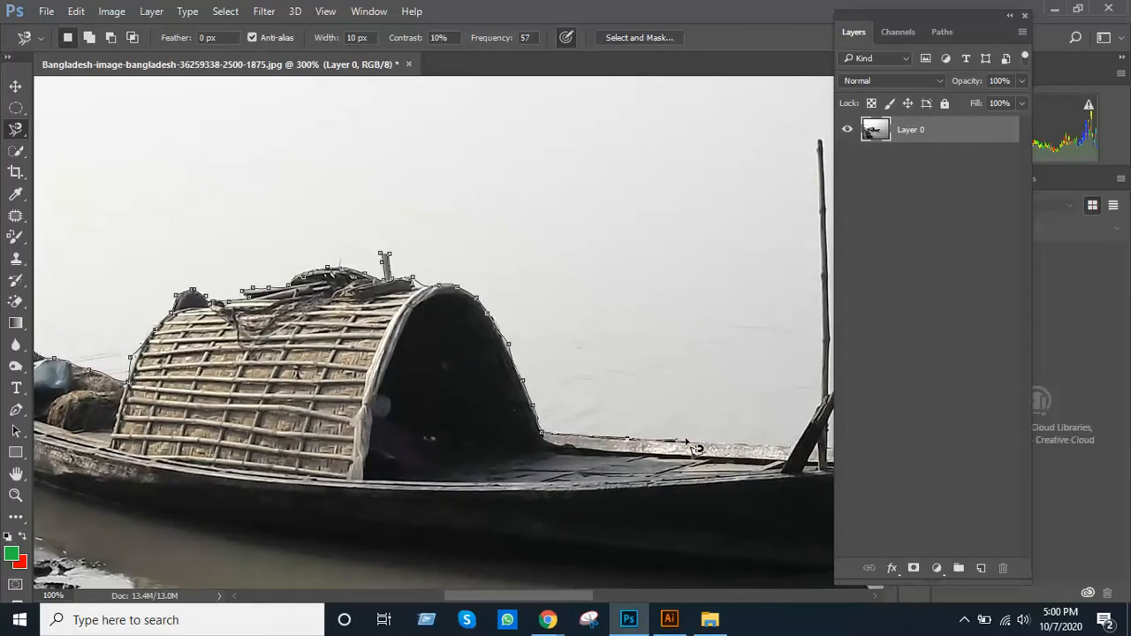
# Trace the outline along the front deck's edge to the crossed poles and up the slanted pole to its tip.
pyautogui.keyDown('ctrl'); pyautogui.click(791, 437); pyautogui.keyUp('ctrl')
pyautogui.keyDown('ctrl'); pyautogui.click(791, 438); pyautogui.keyUp('ctrl')
pyautogui.moveTo(764, 462); pyautogui.dragTo(521, 444)
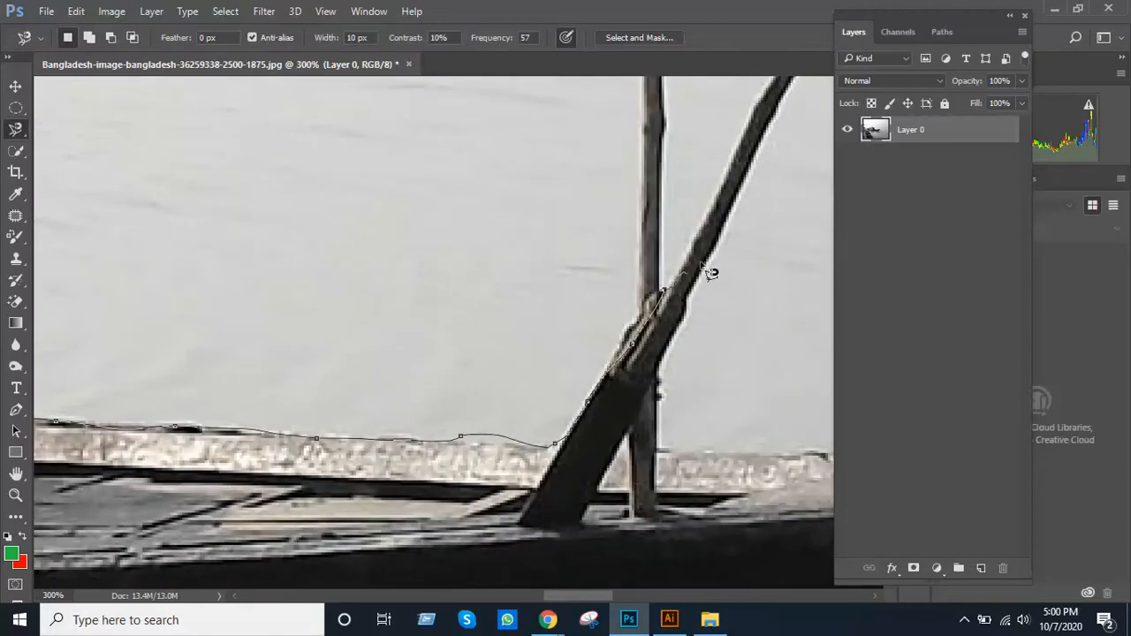
pyautogui.moveTo(704, 229); pyautogui.dragTo(683, 357)
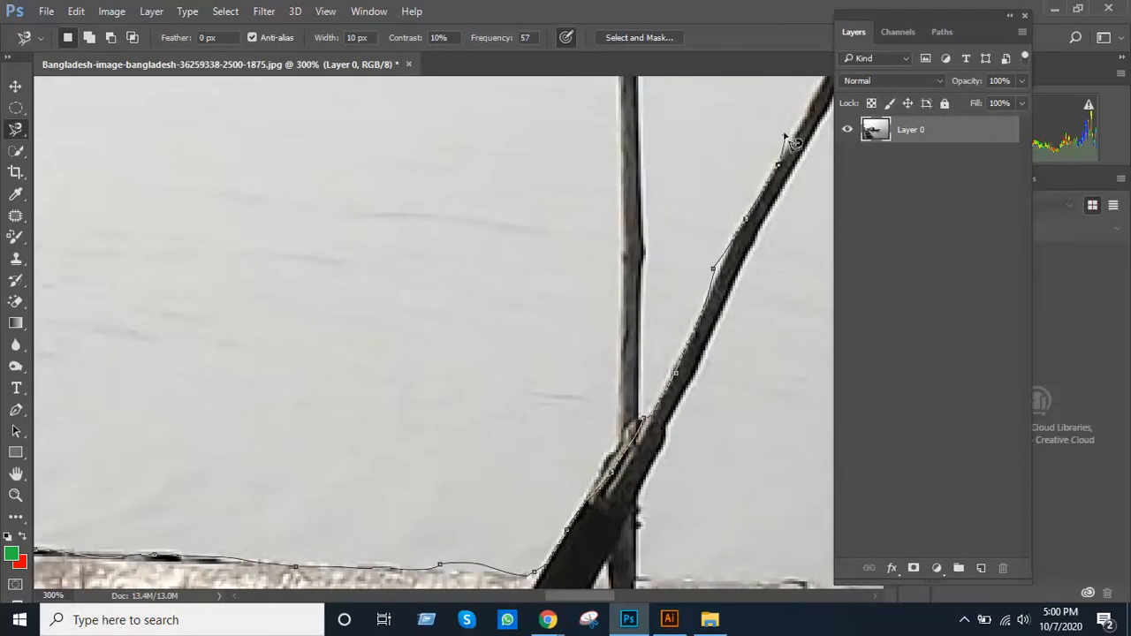
pyautogui.moveTo(794, 124); pyautogui.dragTo(596, 373)
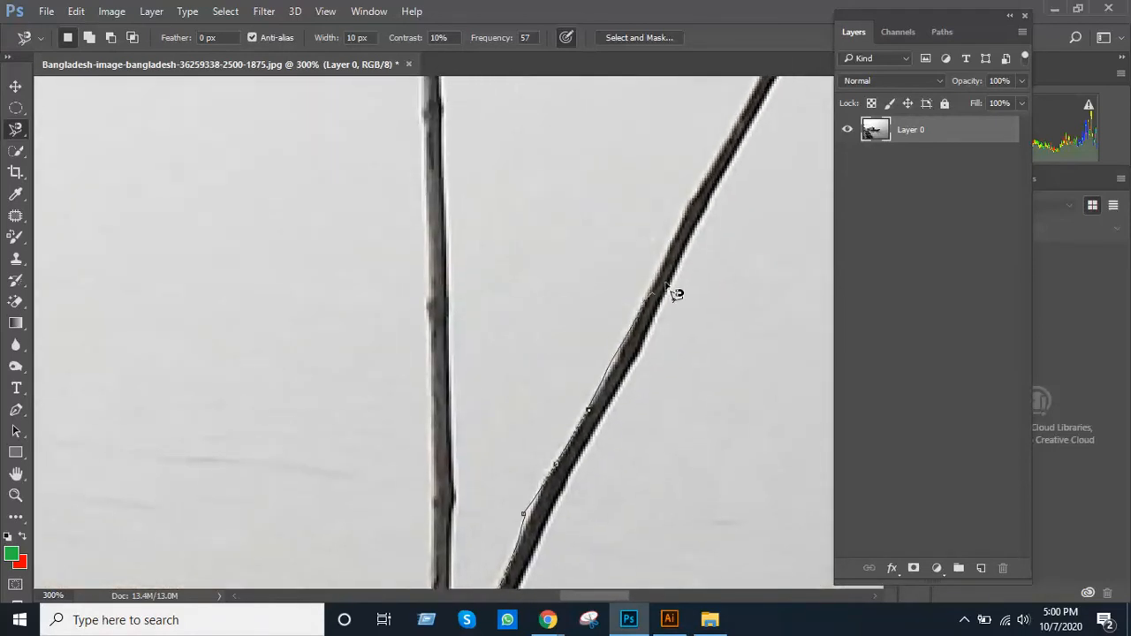
pyautogui.moveTo(712, 146); pyautogui.dragTo(625, 325)
pyautogui.click(684, 218)
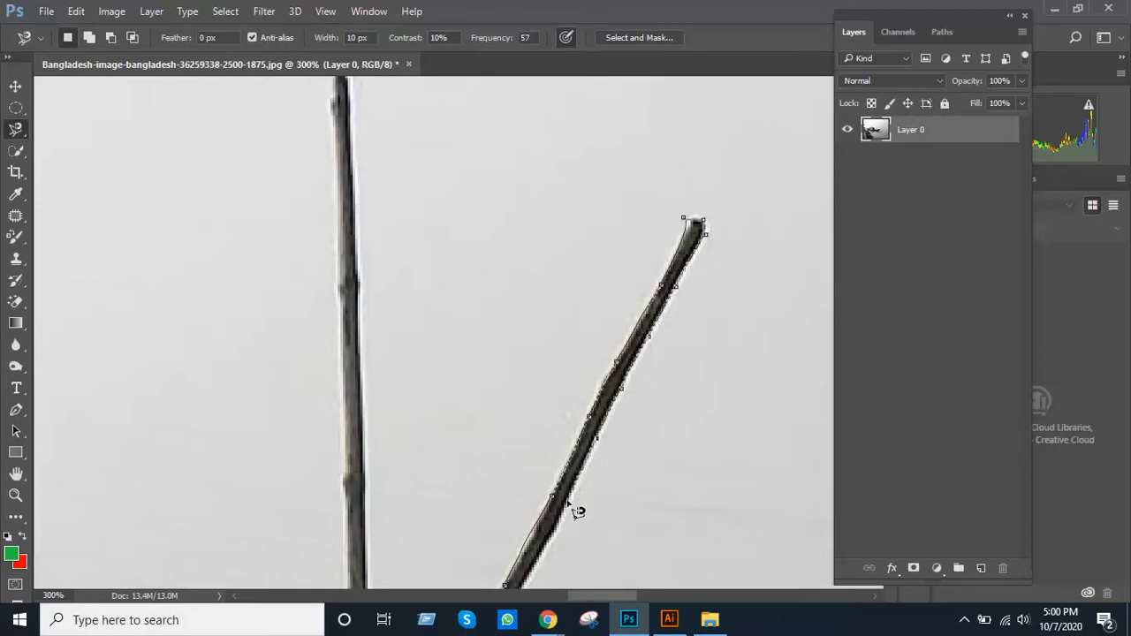
# Bring the outline back down the slanted pole's other side and along the deck edge to the bow's tip.
pyautogui.moveTo(550, 548)
pyautogui.mouseDown()
pyautogui.moveTo(575, 525)
pyautogui.moveTo(629, 247)
pyautogui.mouseUp()
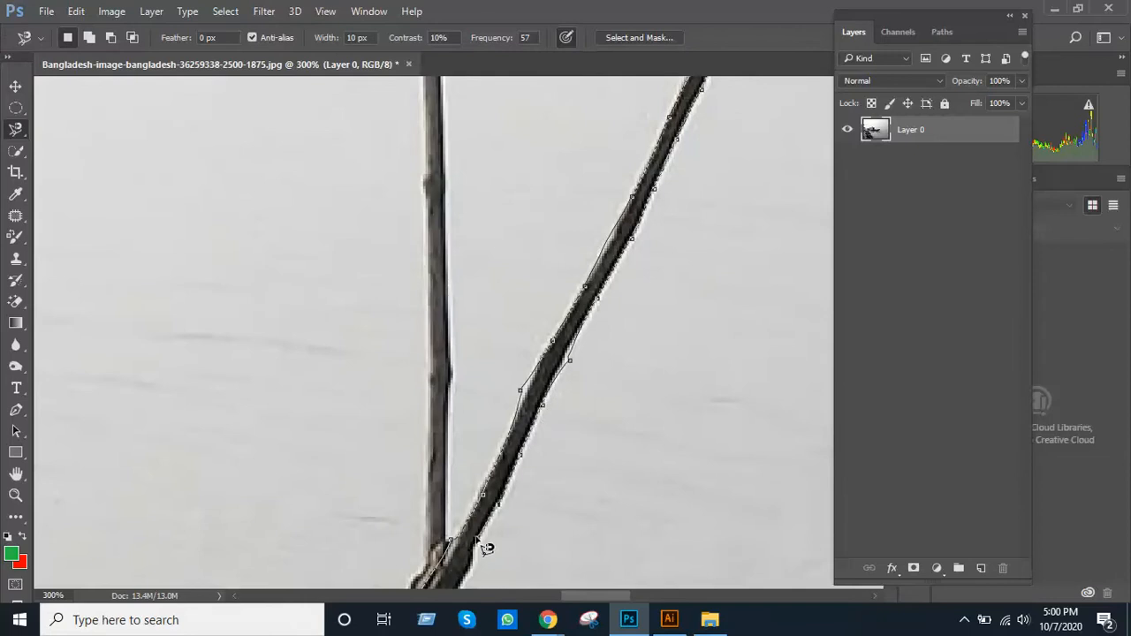
pyautogui.moveTo(478, 539); pyautogui.dragTo(539, 334)
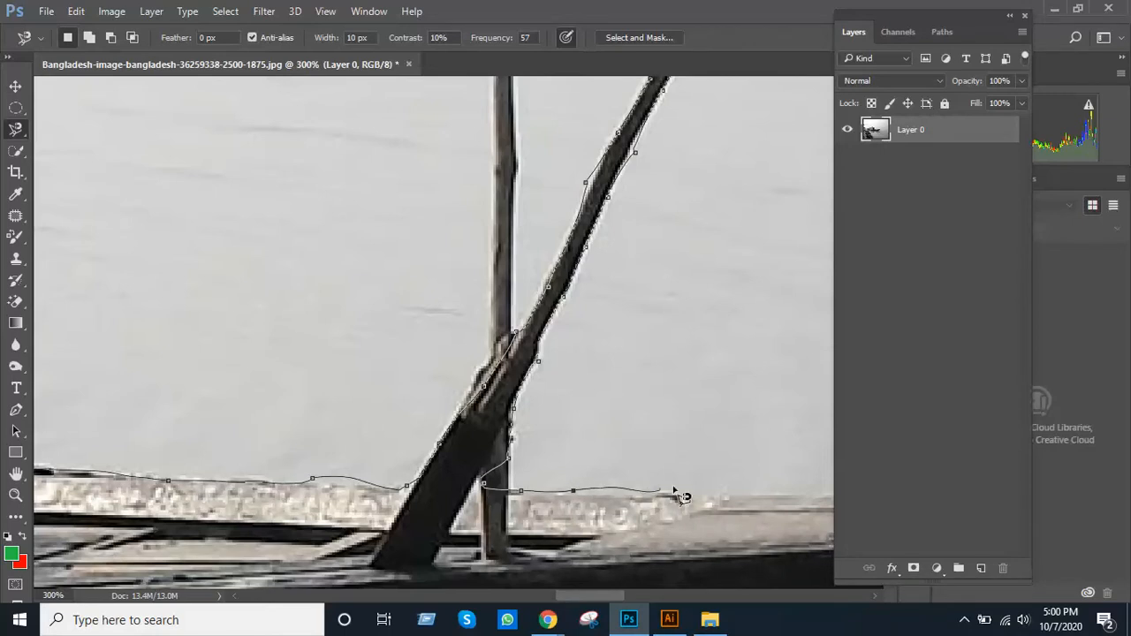
pyautogui.press('space')
pyautogui.moveTo(773, 498); pyautogui.dragTo(251, 430)
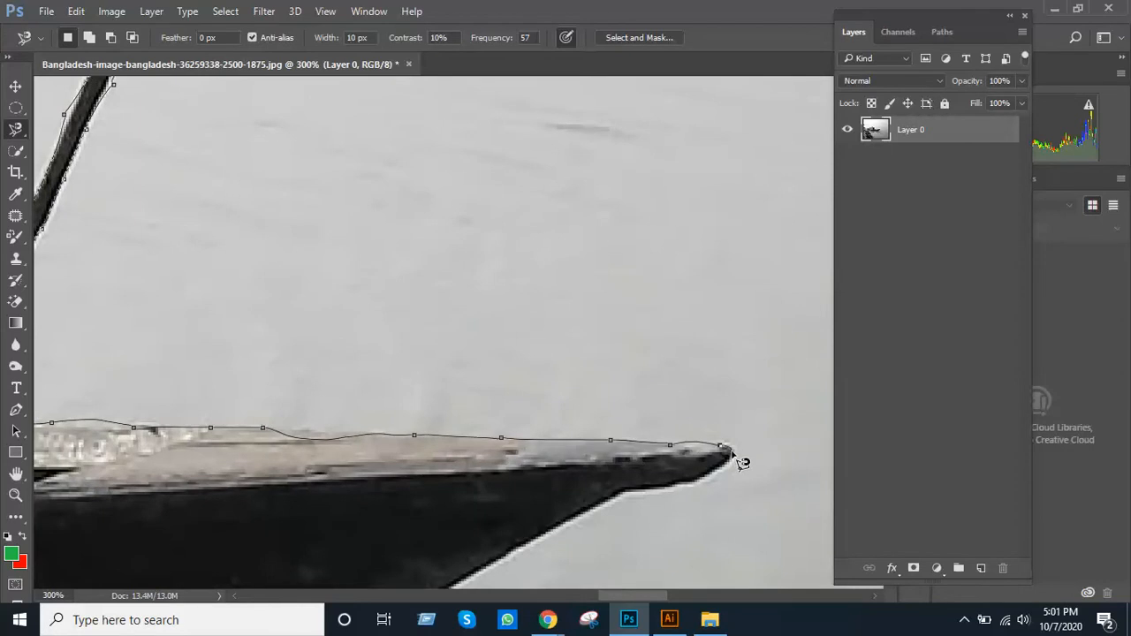
# Trace down the bow's underside to the waterline and around the boat's reflection back to the stern.
pyautogui.moveTo(704, 488)
pyautogui.mouseDown()
pyautogui.moveTo(707, 394)
pyautogui.moveTo(742, 339)
pyautogui.moveTo(474, 499)
pyautogui.moveTo(338, 565)
pyautogui.moveTo(648, 304)
pyautogui.moveTo(598, 348)
pyautogui.moveTo(514, 365)
pyautogui.mouseUp()
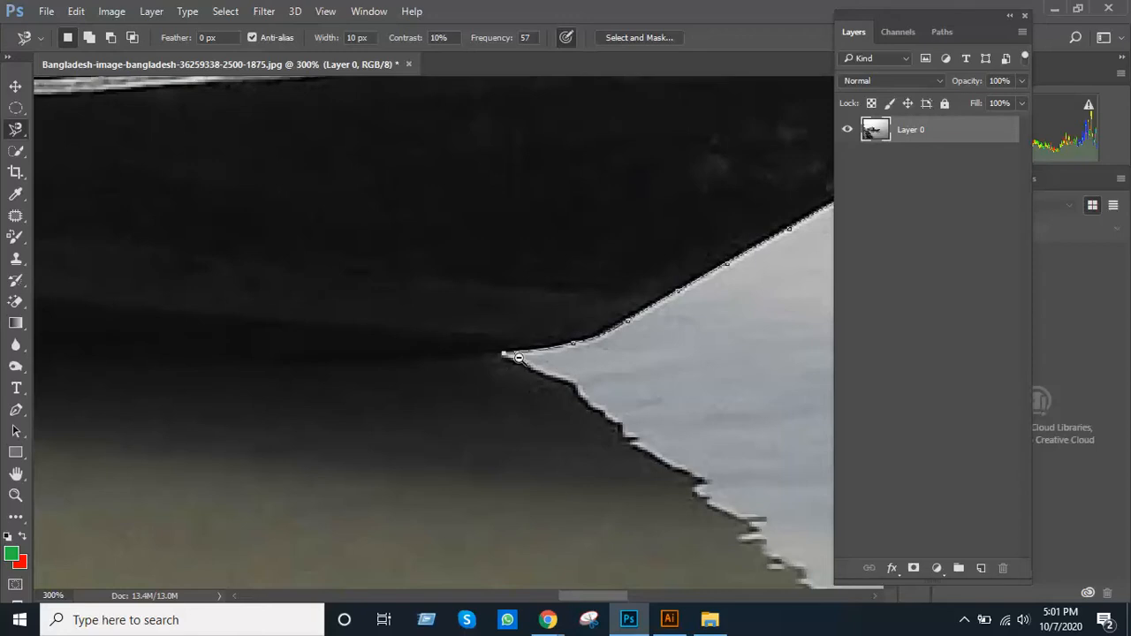
pyautogui.scroll(-2, 518, 360)
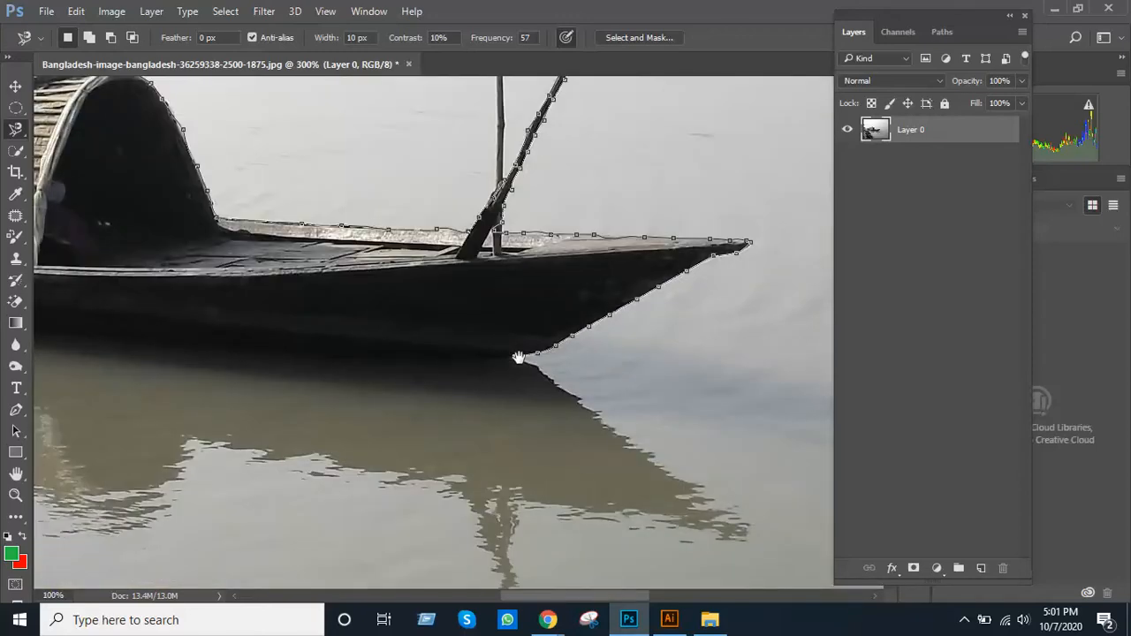
pyautogui.moveTo(564, 380)
pyautogui.mouseDown()
pyautogui.moveTo(551, 383)
pyautogui.moveTo(589, 400)
pyautogui.moveTo(604, 426)
pyautogui.moveTo(755, 545)
pyautogui.moveTo(718, 529)
pyautogui.moveTo(221, 451)
pyautogui.mouseUp()
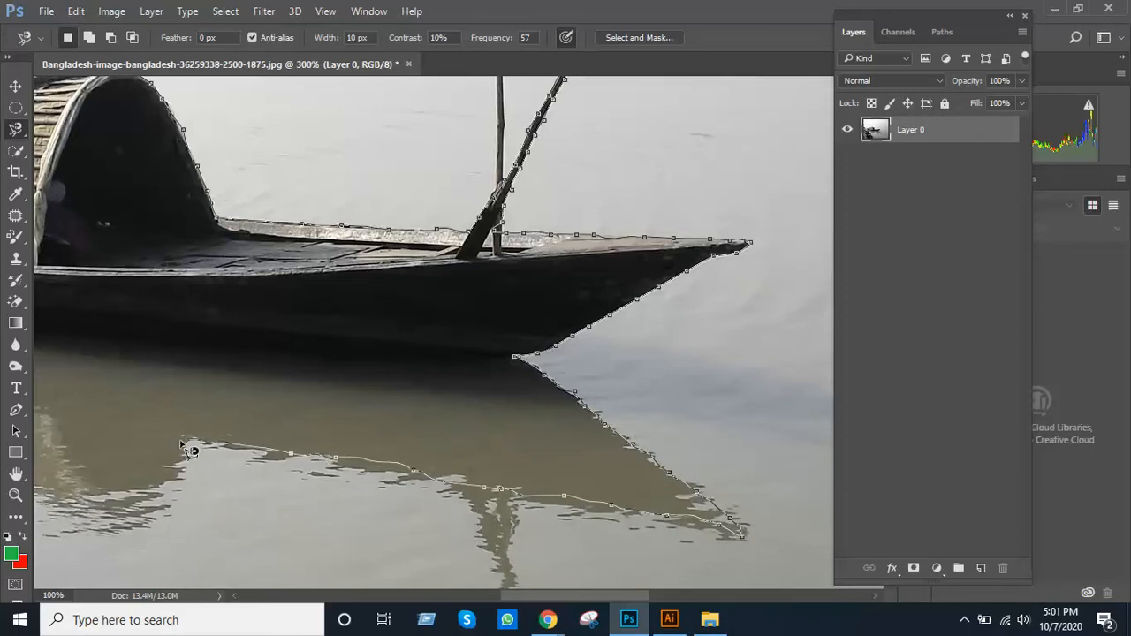
pyautogui.moveTo(277, 424)
pyautogui.mouseDown()
pyautogui.moveTo(352, 427)
pyautogui.moveTo(475, 386)
pyautogui.moveTo(432, 447)
pyautogui.moveTo(395, 457)
pyautogui.moveTo(133, 371)
pyautogui.moveTo(358, 414)
pyautogui.moveTo(294, 312)
pyautogui.moveTo(614, 480)
pyautogui.moveTo(399, 379)
pyautogui.moveTo(235, 261)
pyautogui.moveTo(266, 245)
pyautogui.mouseUp()
pyautogui.scroll(2, 358, 413)
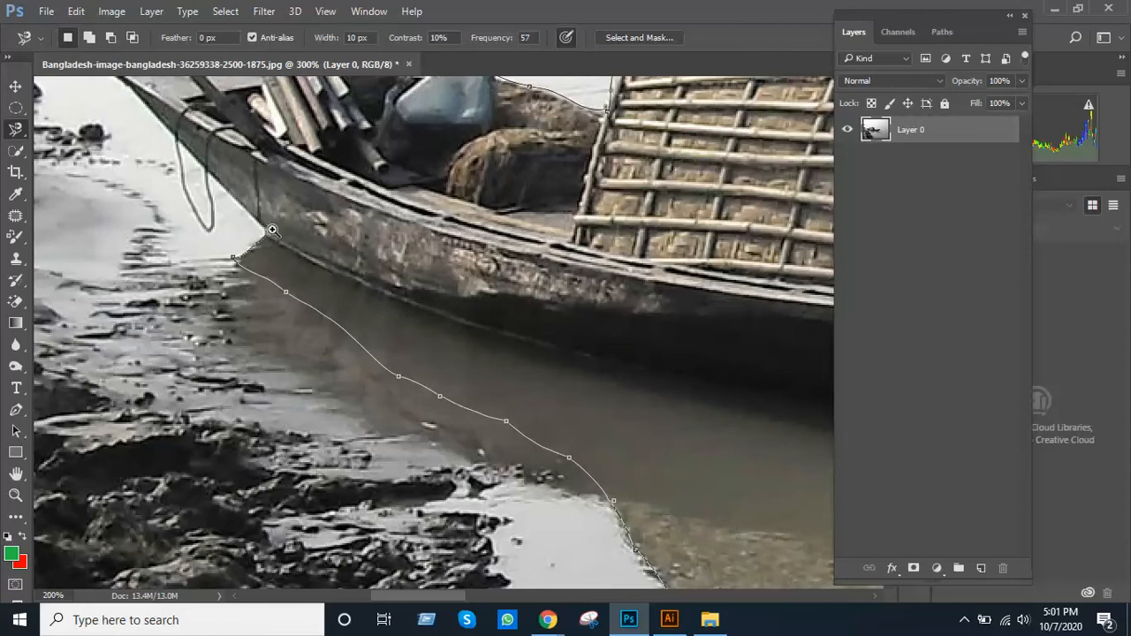
# Trace the stern's hull edge from the waterline to its tip and along the rear deck to the long pole.
pyautogui.keyDown('ctrl'); pyautogui.click(268, 232); pyautogui.keyUp('ctrl')
pyautogui.moveTo(273, 217); pyautogui.dragTo(481, 360)
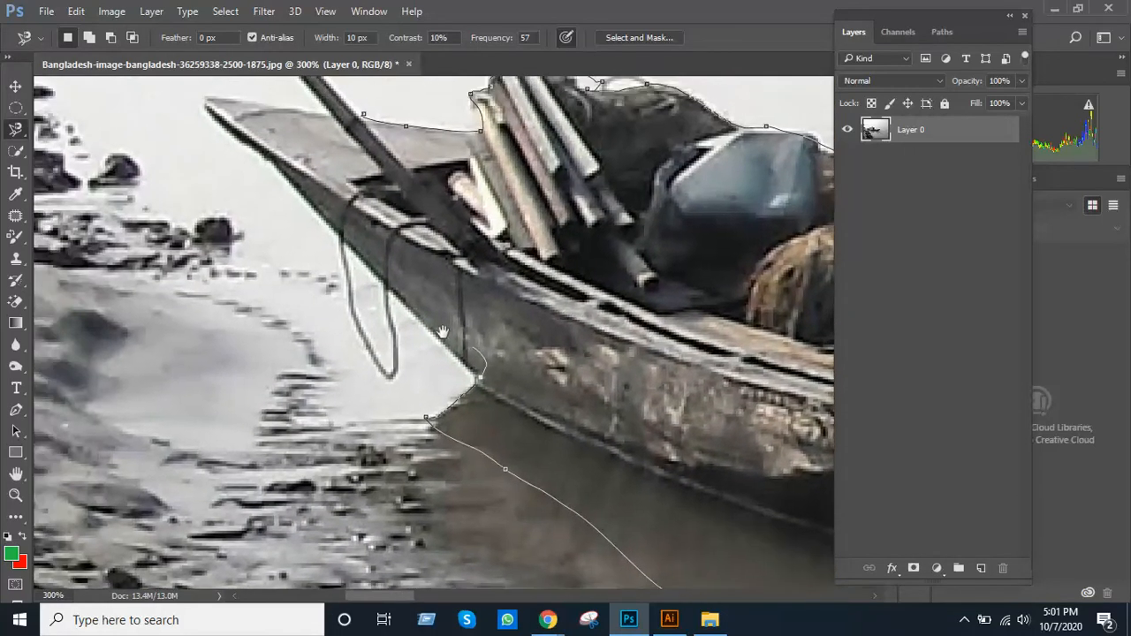
pyautogui.click(402, 303)
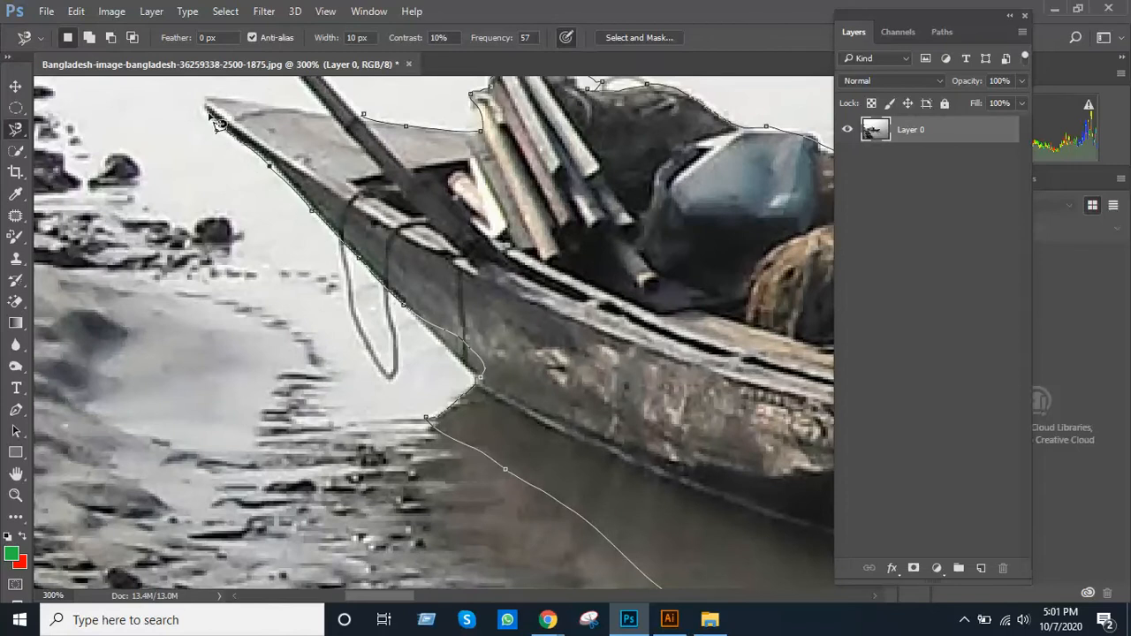
pyautogui.moveTo(212, 106)
pyautogui.mouseDown()
pyautogui.moveTo(240, 343)
pyautogui.moveTo(338, 440)
pyautogui.mouseUp()
pyautogui.keyDown('ctrl'); pyautogui.click(341, 441); pyautogui.keyUp('ctrl')
pyautogui.keyDown('alt'); pyautogui.click(354, 441); pyautogui.keyUp('alt')
pyautogui.keyDown('alt'); pyautogui.click(354, 439); pyautogui.keyUp('alt')
pyautogui.keyDown('alt'); pyautogui.click(354, 438); pyautogui.keyUp('alt')
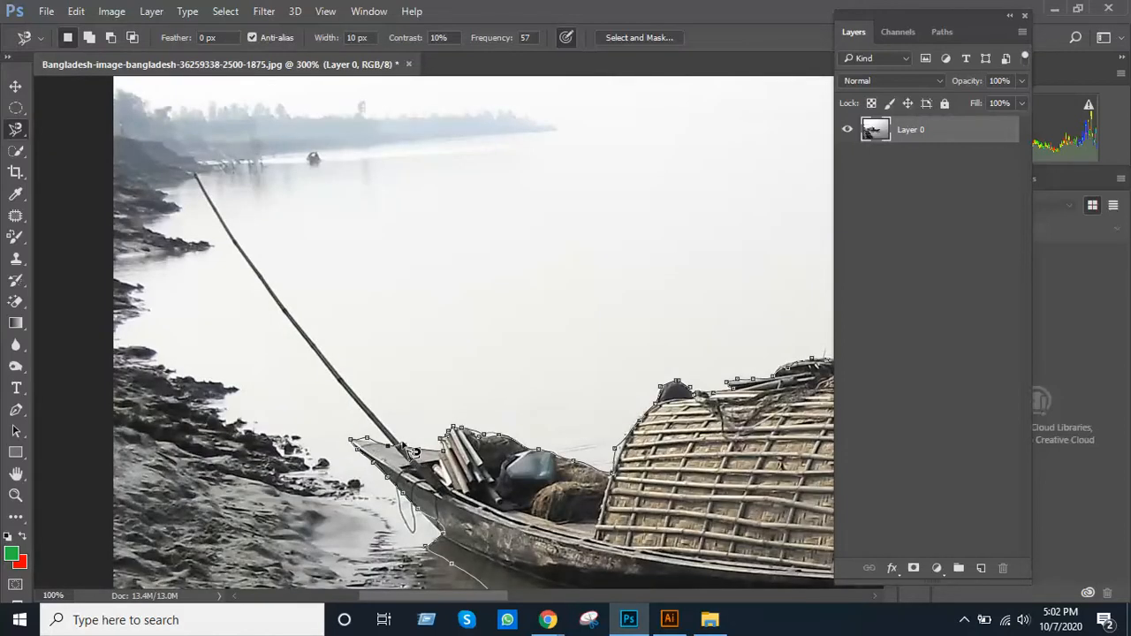
# Close the magnetic outline at the long pole's base to select the boat and its reflection.
pyautogui.click(412, 449)
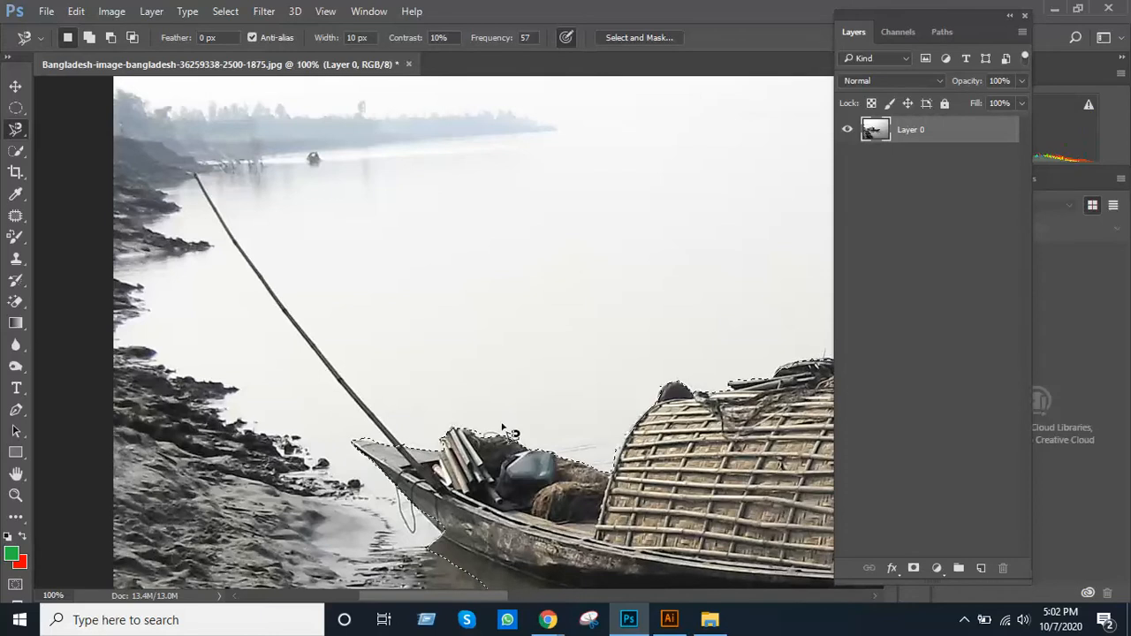
pyautogui.hotkey('ctrl', '-')
pyautogui.moveTo(664, 423); pyautogui.dragTo(567, 318)
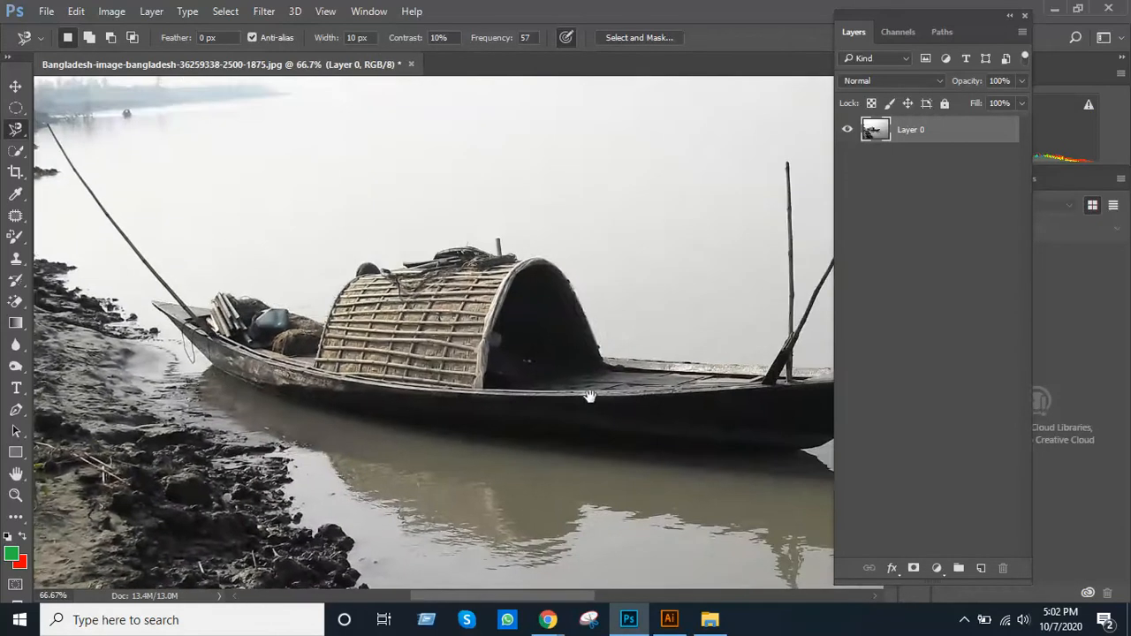
pyautogui.moveTo(591, 397); pyautogui.dragTo(616, 397)
pyautogui.keyDown('alt'); pyautogui.click(578, 265); pyautogui.keyUp('alt')
pyautogui.moveTo(601, 227); pyautogui.dragTo(627, 381)
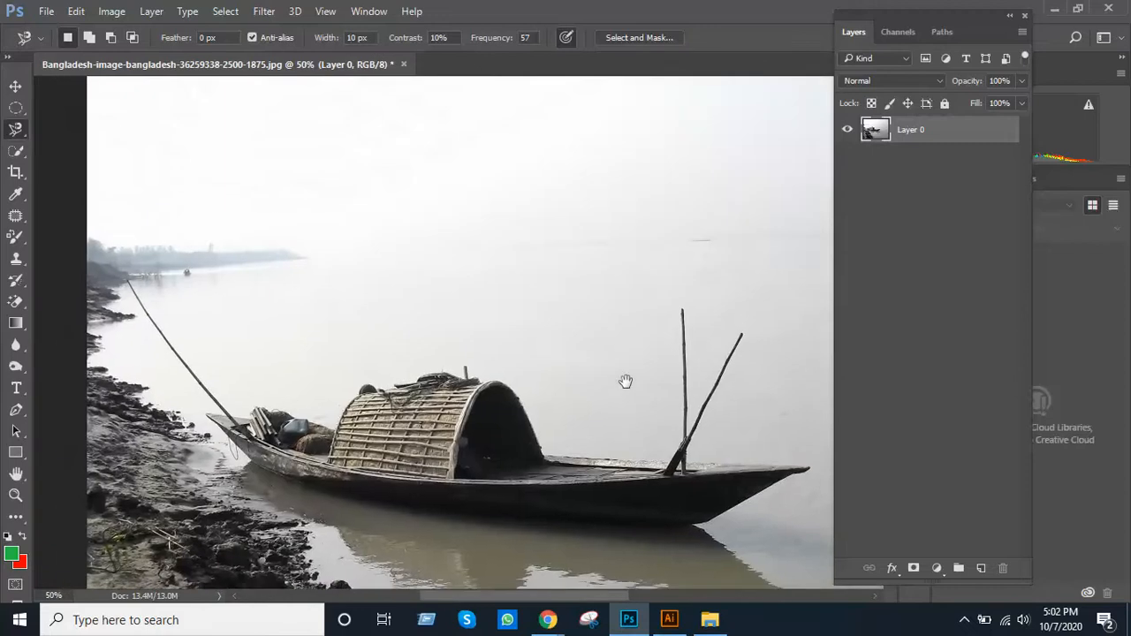
# Copy the selected boat and reflection to a new layer and check the cutout with the original photo layer temporarily hidden.
pyautogui.keyDown('alt'); pyautogui.click(622, 386); pyautogui.keyUp('alt')
pyautogui.moveTo(278, 331); pyautogui.dragTo(302, 253)
pyautogui.keyDown('ctrl'); pyautogui.click(492, 367); pyautogui.keyUp('ctrl')
pyautogui.moveTo(416, 364); pyautogui.dragTo(401, 374)
pyautogui.hotkey('ctrl', 'j')
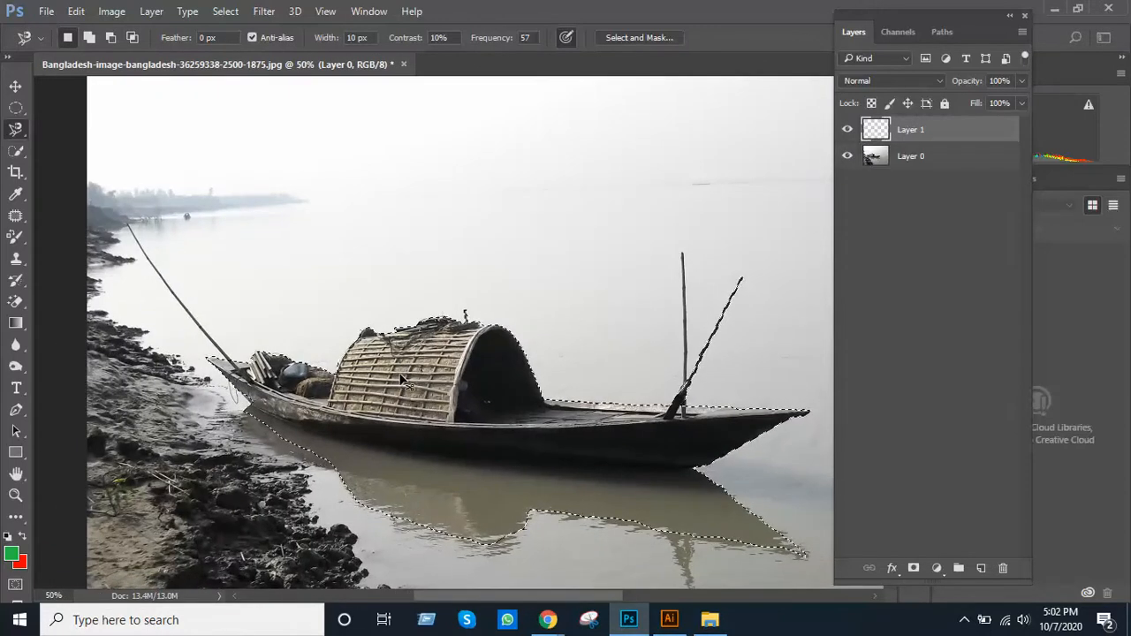
pyautogui.click(847, 157)
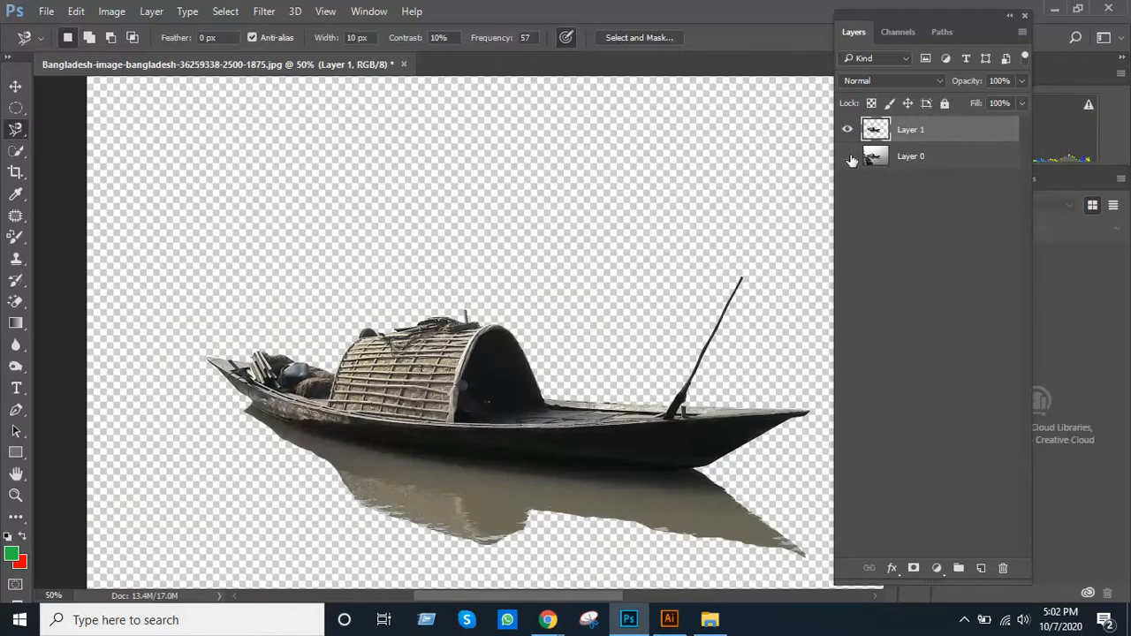
pyautogui.click(847, 157)
# Switch to full-screen view with the menu bar and move the boat copy into the pale area above the original boat.
pyautogui.click(16, 86)
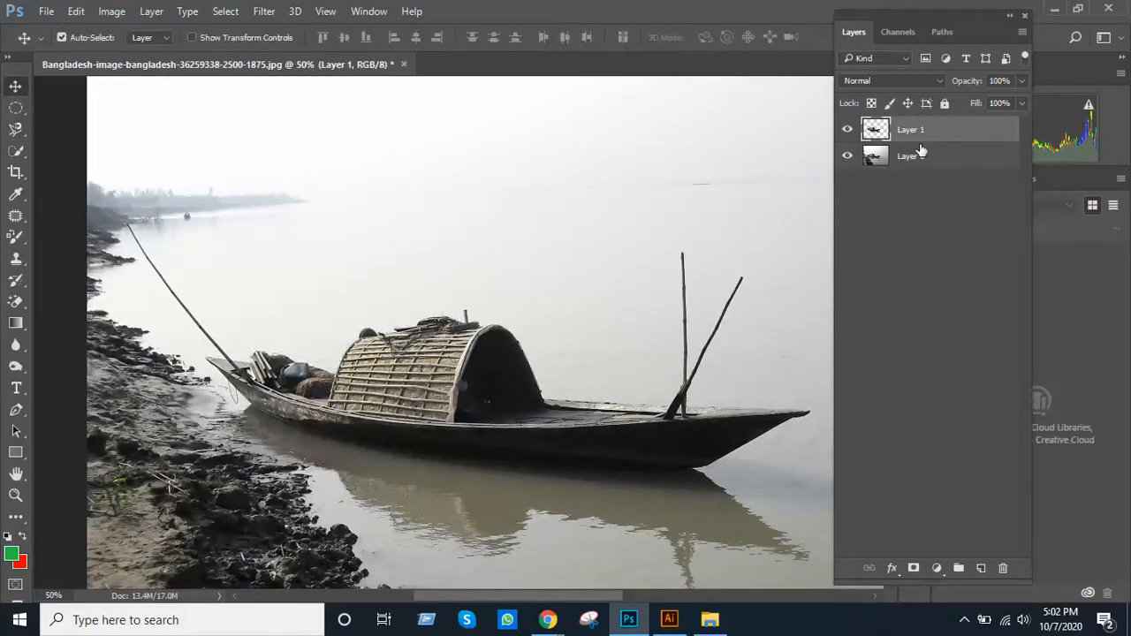
pyautogui.moveTo(624, 347); pyautogui.dragTo(606, 407)
pyautogui.moveTo(457, 413); pyautogui.dragTo(291, 380)
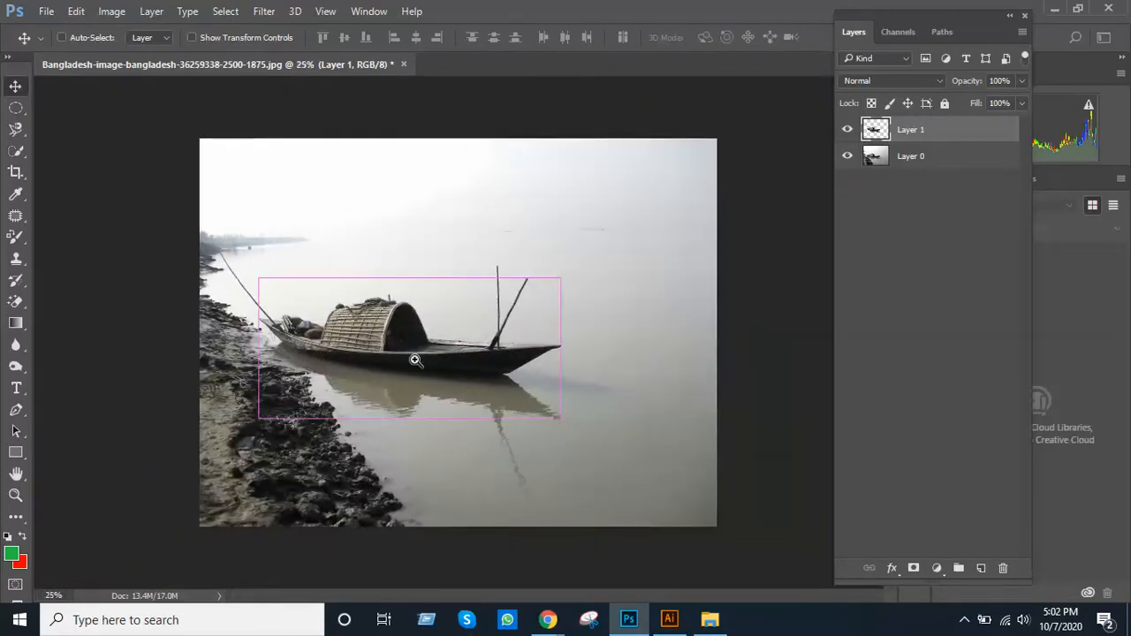
pyautogui.press('f')
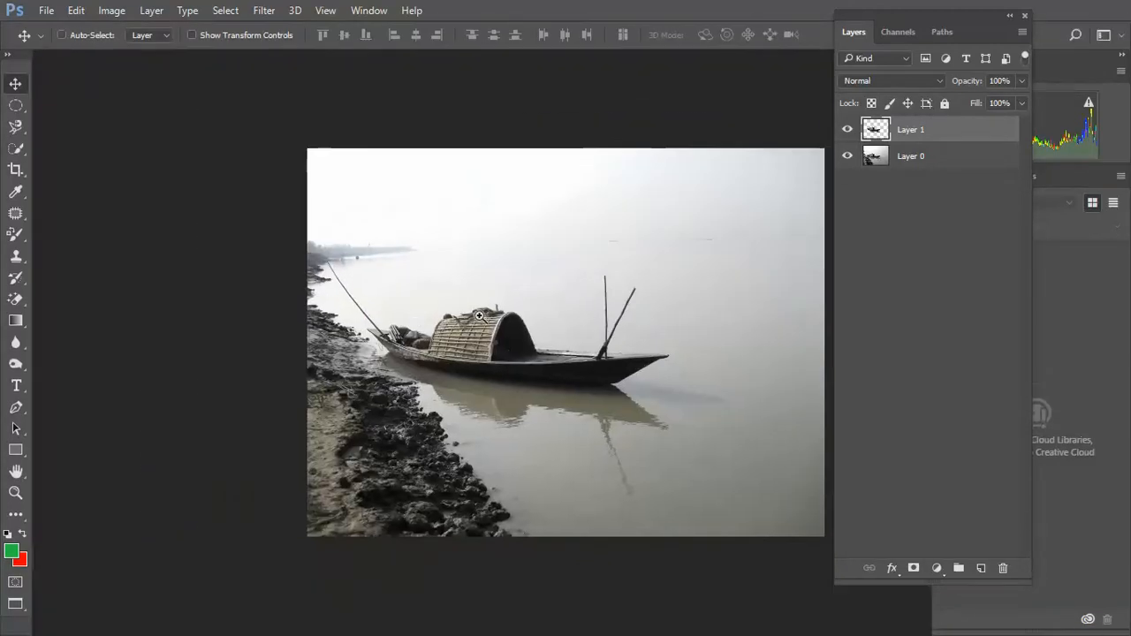
pyautogui.scroll(1, 482, 319)
pyautogui.moveTo(480, 339); pyautogui.dragTo(450, 229)
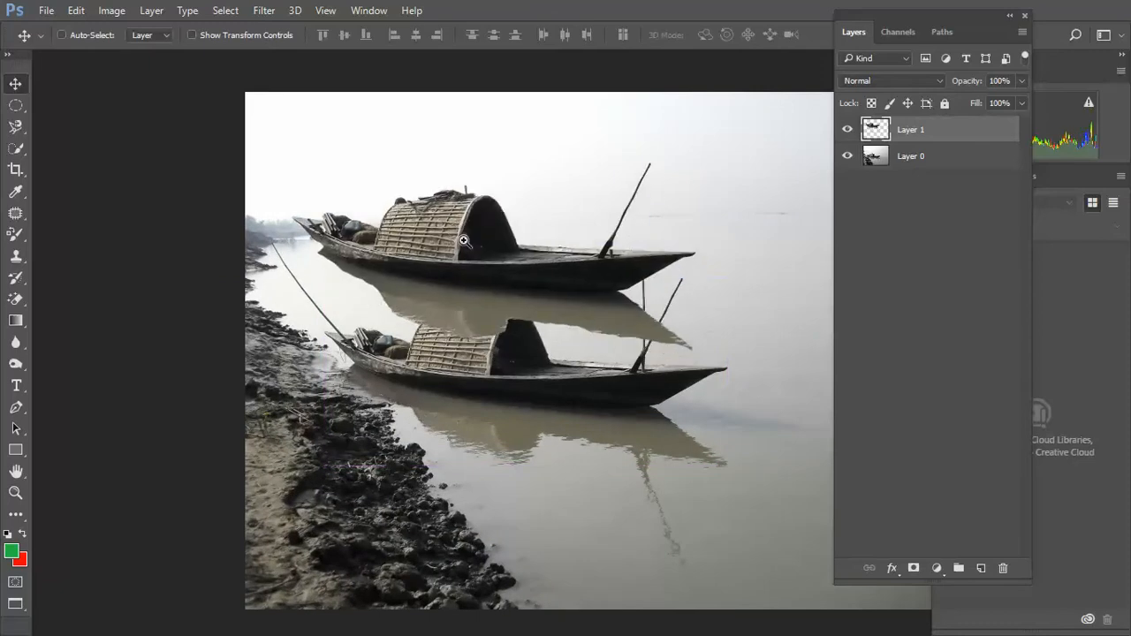
pyautogui.scroll(1, 467, 253)
pyautogui.moveTo(478, 356); pyautogui.dragTo(430, 300)
# Scale the boat copy down to about 21.5% and place it beside the far shoreline at the long pole's tip.
pyautogui.hotkey('ctrl', 't')
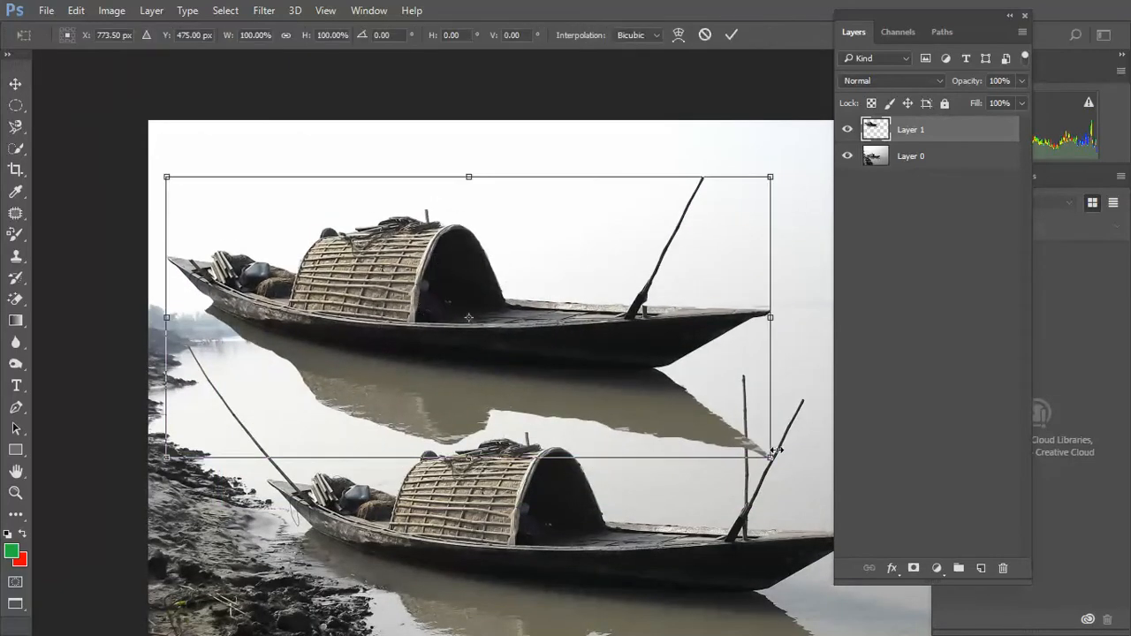
pyautogui.moveTo(771, 457); pyautogui.dragTo(567, 295)
pyautogui.scroll(1, 475, 293)
pyautogui.moveTo(480, 292); pyautogui.dragTo(631, 312)
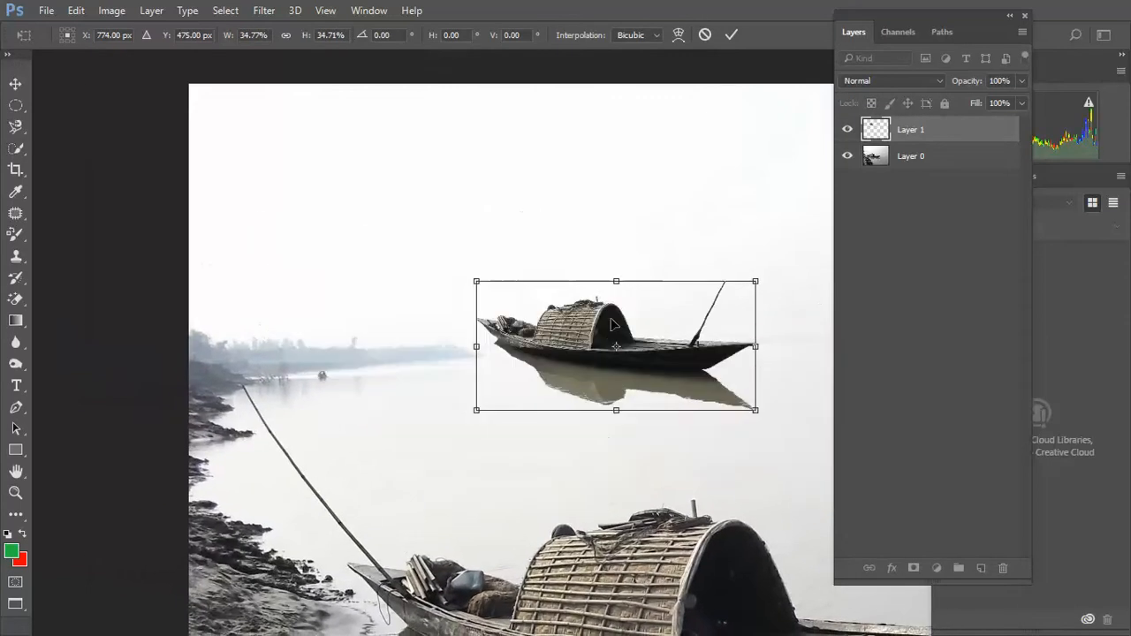
pyautogui.moveTo(580, 361); pyautogui.dragTo(339, 394)
pyautogui.moveTo(520, 453); pyautogui.dragTo(412, 404)
pyautogui.moveTo(307, 376)
pyautogui.mouseDown()
pyautogui.moveTo(321, 414)
pyautogui.moveTo(306, 381)
pyautogui.moveTo(298, 387)
pyautogui.mouseUp()
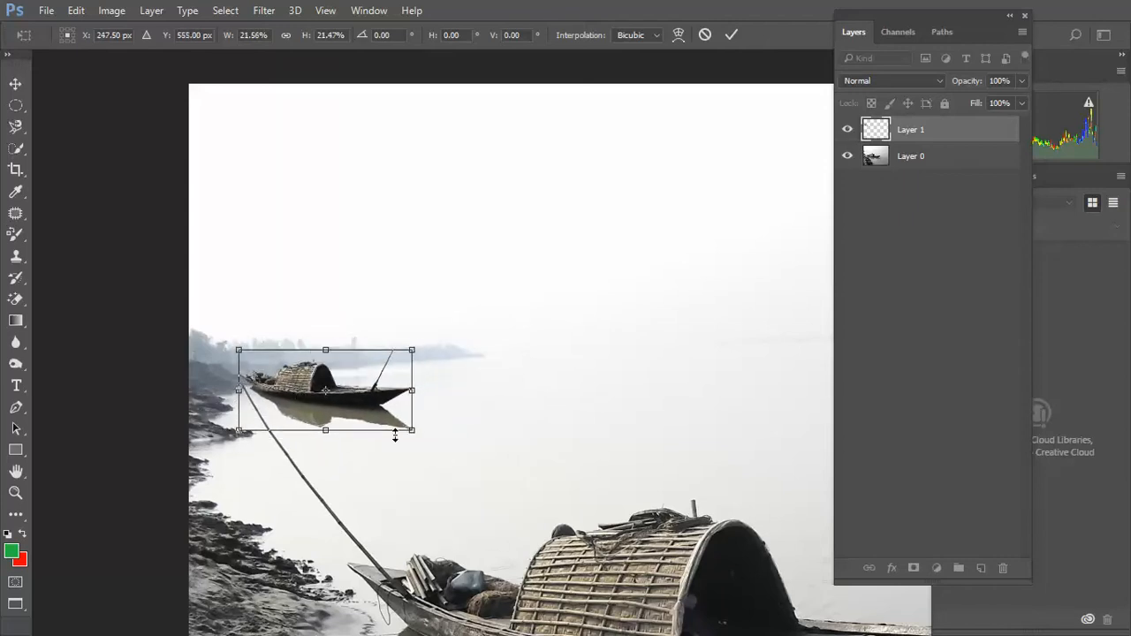
# Refine the small boat's fit by the shoreline to about 20.8% scale and -0.57° rotation, and apply the transform.
pyautogui.moveTo(422, 440); pyautogui.dragTo(424, 431)
pyautogui.moveTo(320, 405); pyautogui.dragTo(298, 387)
pyautogui.moveTo(411, 422); pyautogui.dragTo(397, 419)
pyautogui.moveTo(352, 389); pyautogui.dragTo(360, 398)
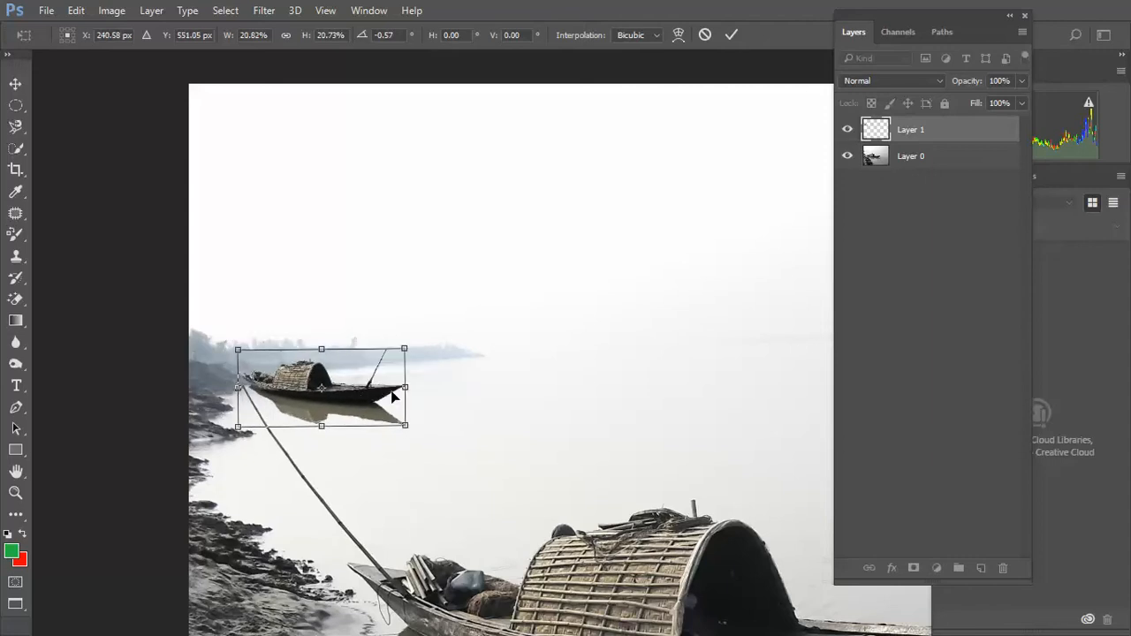
pyautogui.press('Return')
# Examine the small boat's size and placement by the far shoreline, both close up and against the whole scene.
pyautogui.hotkey('ctrl', '-')
pyautogui.hotkey('ctrl', '-')
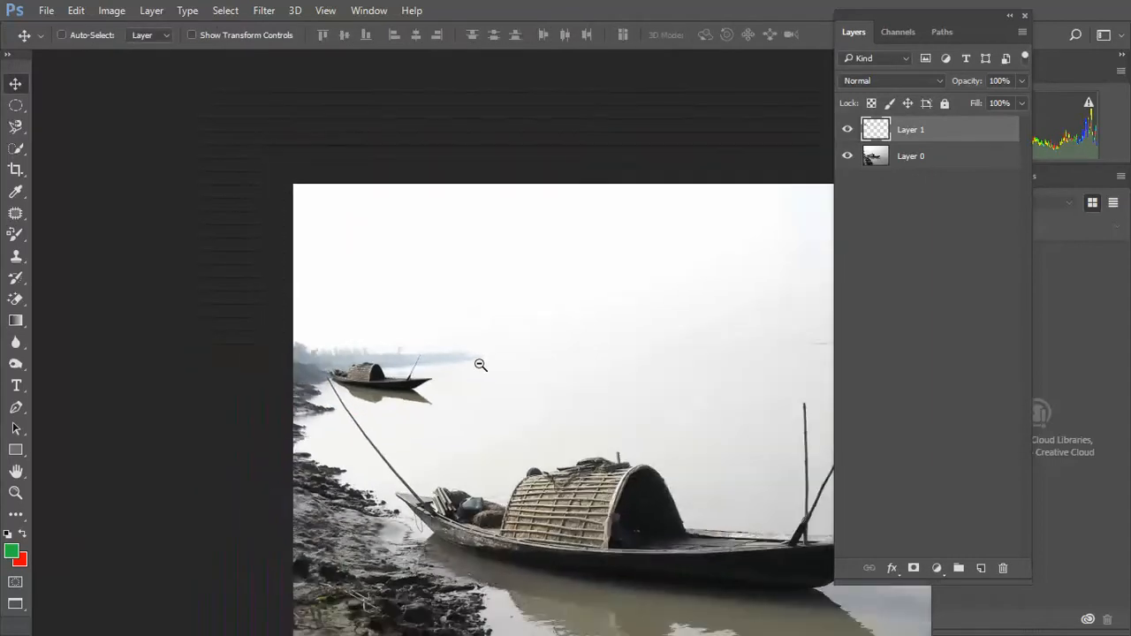
pyautogui.keyDown('ctrl'); pyautogui.click(475, 384); pyautogui.keyUp('ctrl')
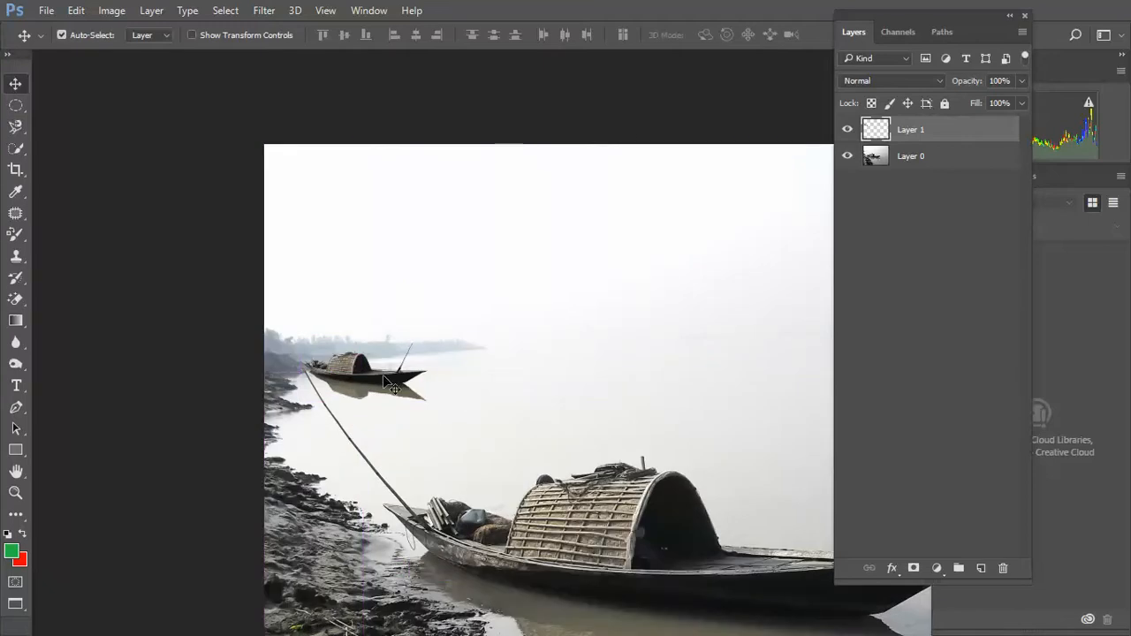
pyautogui.keyDown('ctrl'); pyautogui.click(453, 395); pyautogui.keyUp('ctrl')
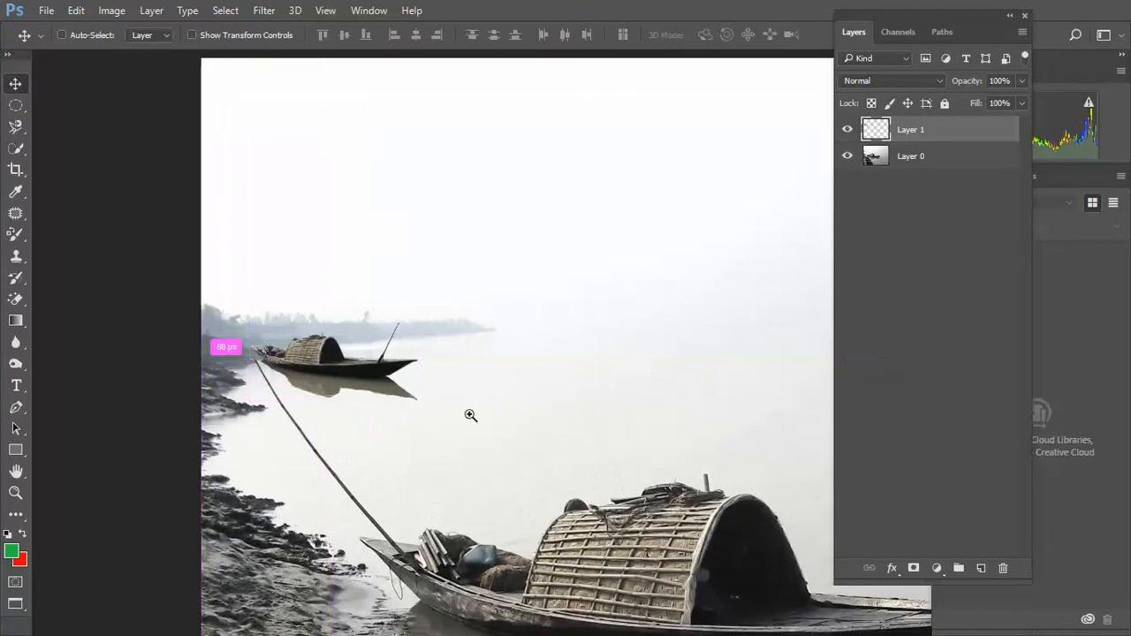
pyautogui.keyDown('ctrl'); pyautogui.keyDown('alt'); pyautogui.click(478, 377); pyautogui.keyUp('alt'); pyautogui.keyUp('ctrl')
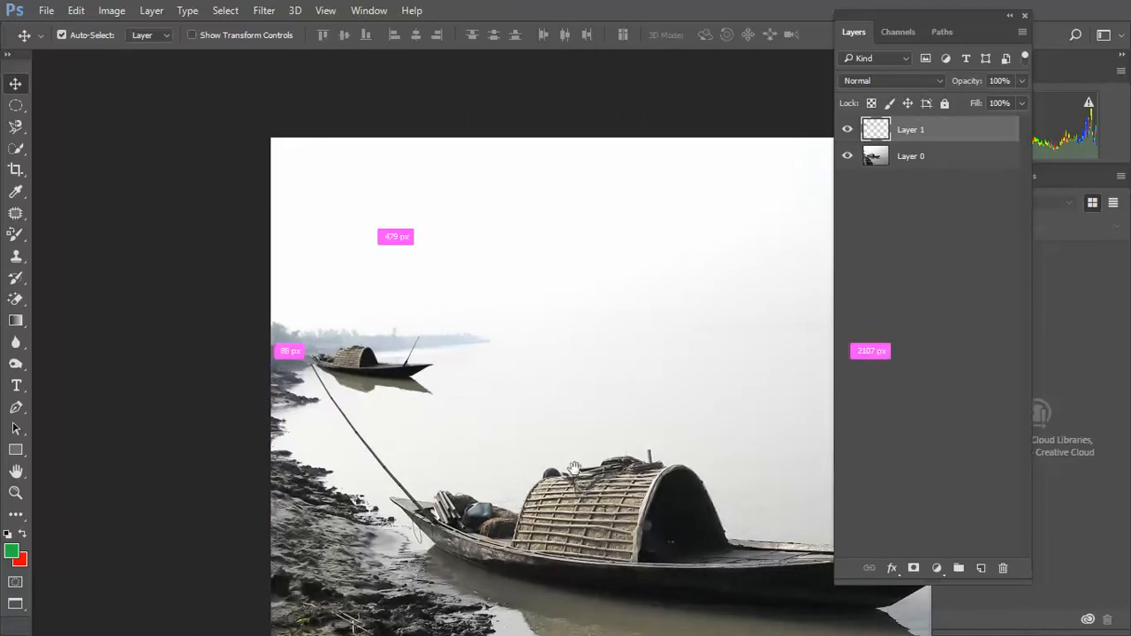
pyautogui.moveTo(394, 400); pyautogui.dragTo(312, 386)
pyautogui.moveTo(454, 419); pyautogui.dragTo(338, 369)
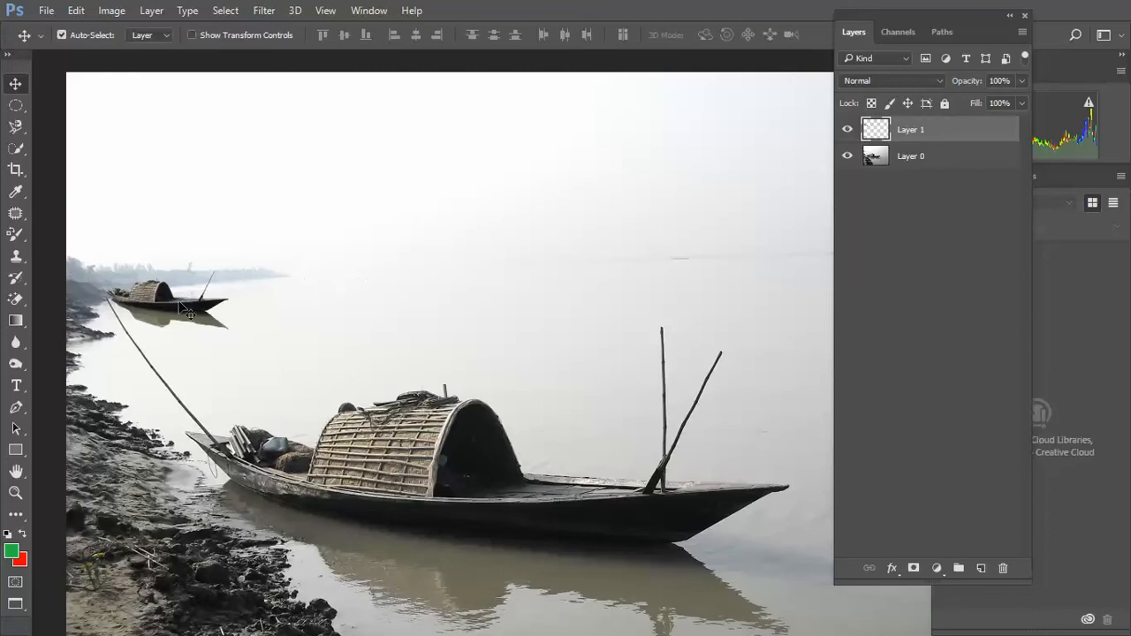
pyautogui.keyDown('ctrl'); pyautogui.click(318, 289); pyautogui.keyUp('ctrl')
pyautogui.moveTo(370, 304); pyautogui.dragTo(513, 303)
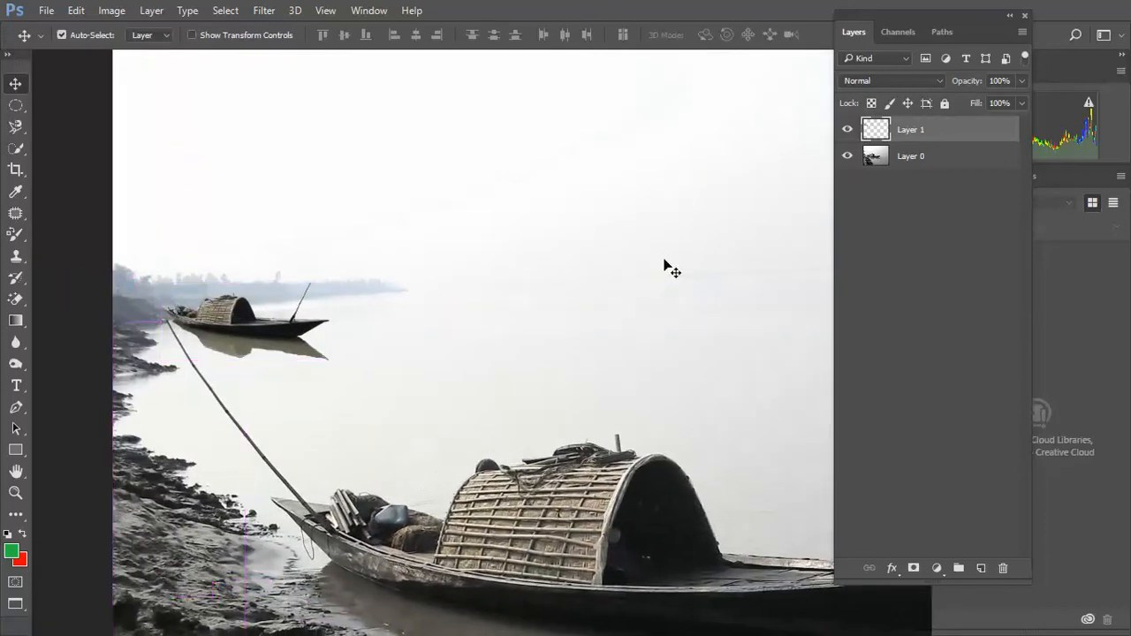
# Reduce the small boat layer's opacity to 41% so it blends into the mist.
pyautogui.click(1020, 82)
pyautogui.moveTo(1002, 102); pyautogui.dragTo(983, 101)
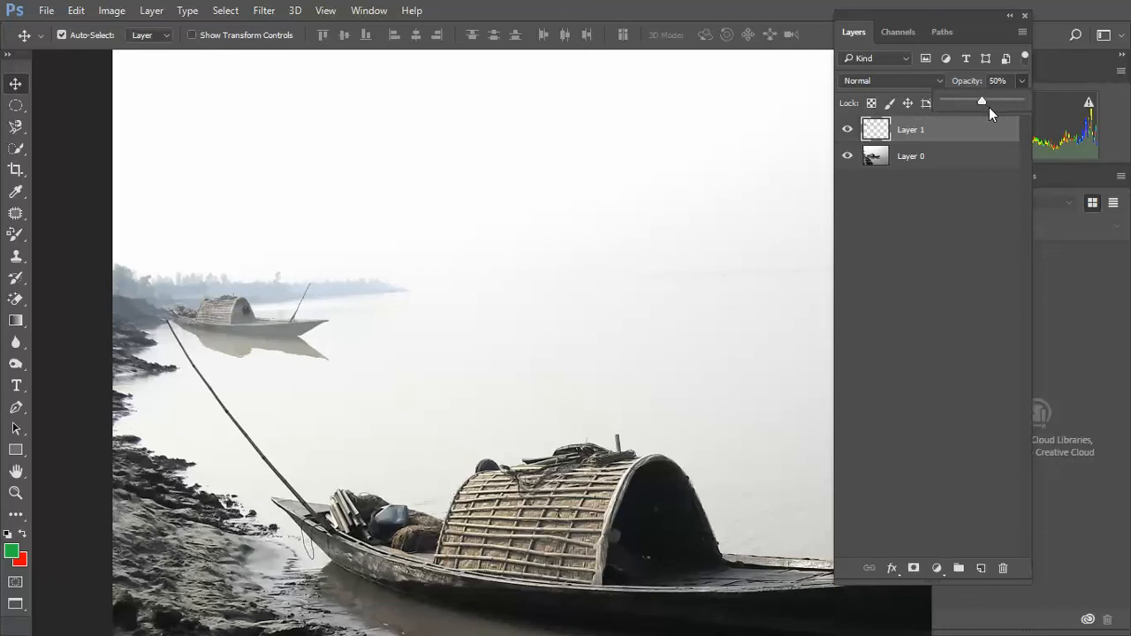
pyautogui.moveTo(982, 100); pyautogui.dragTo(976, 100)
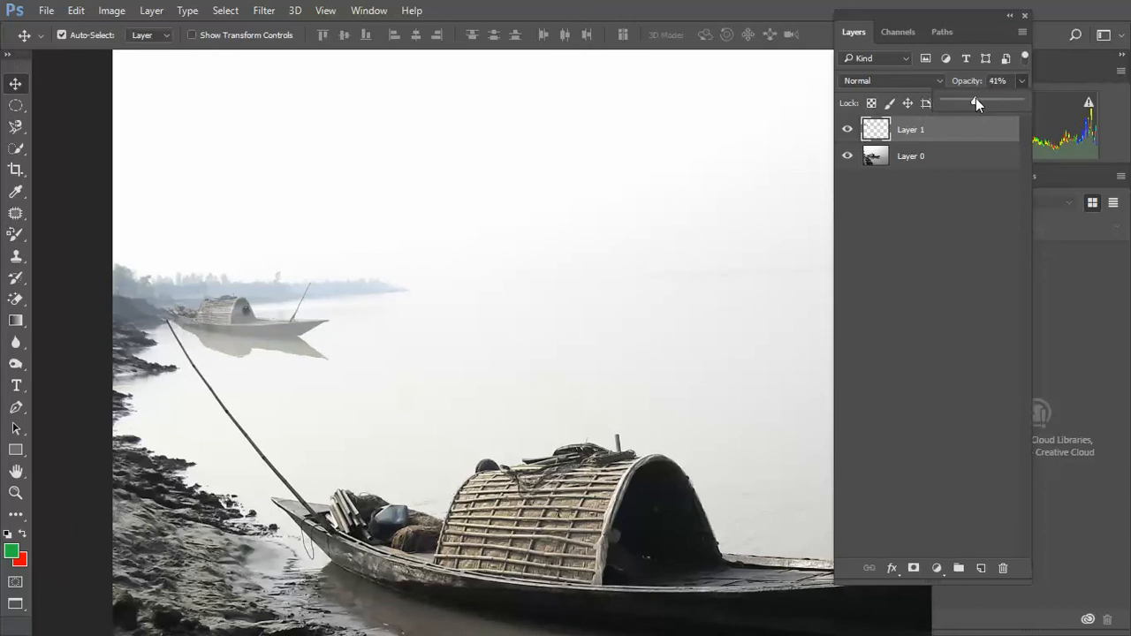
pyautogui.click(665, 261)
# Review the faded boat in the full scene, reselect its layer and duplicate it.
pyautogui.keyDown('alt'); pyautogui.click(513, 306); pyautogui.keyUp('alt')
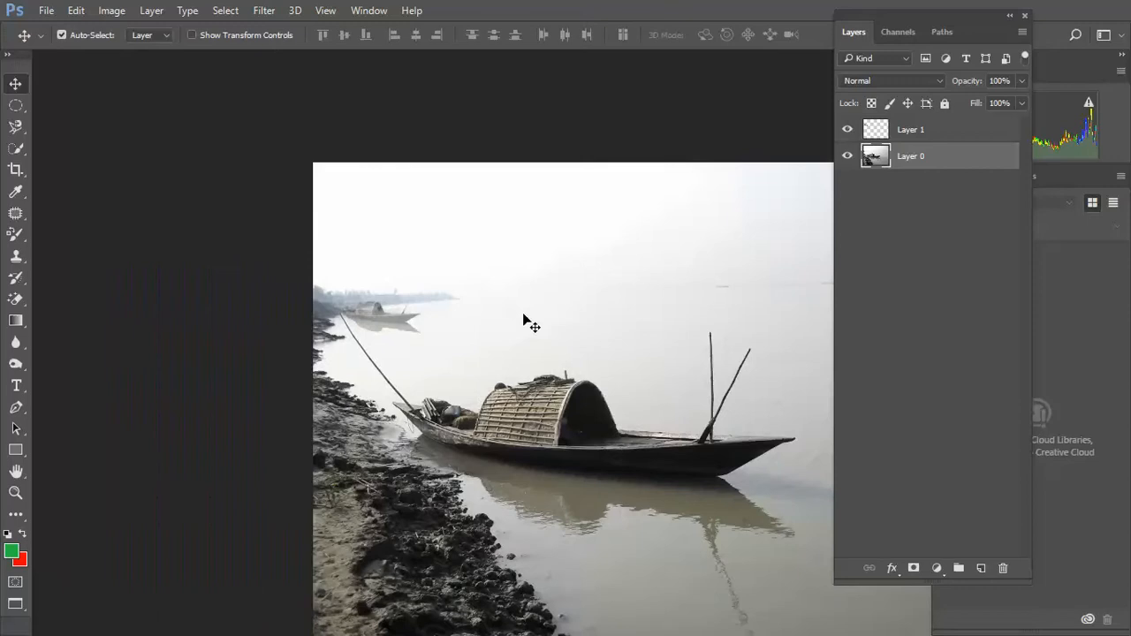
pyautogui.moveTo(688, 471); pyautogui.dragTo(520, 344)
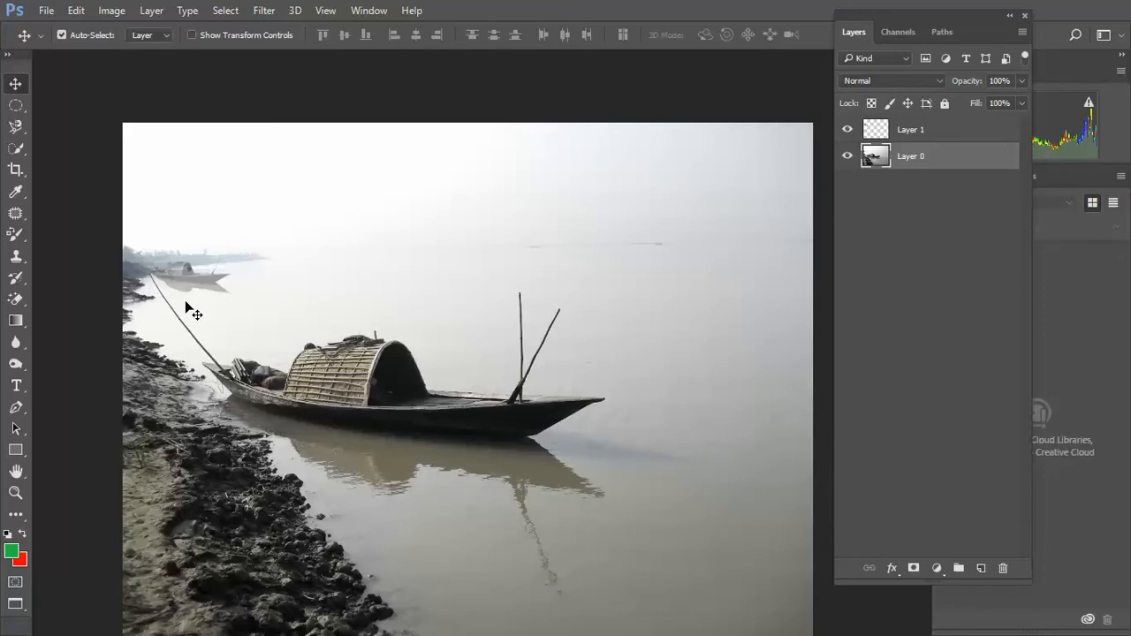
pyautogui.scroll(-1, 298, 258)
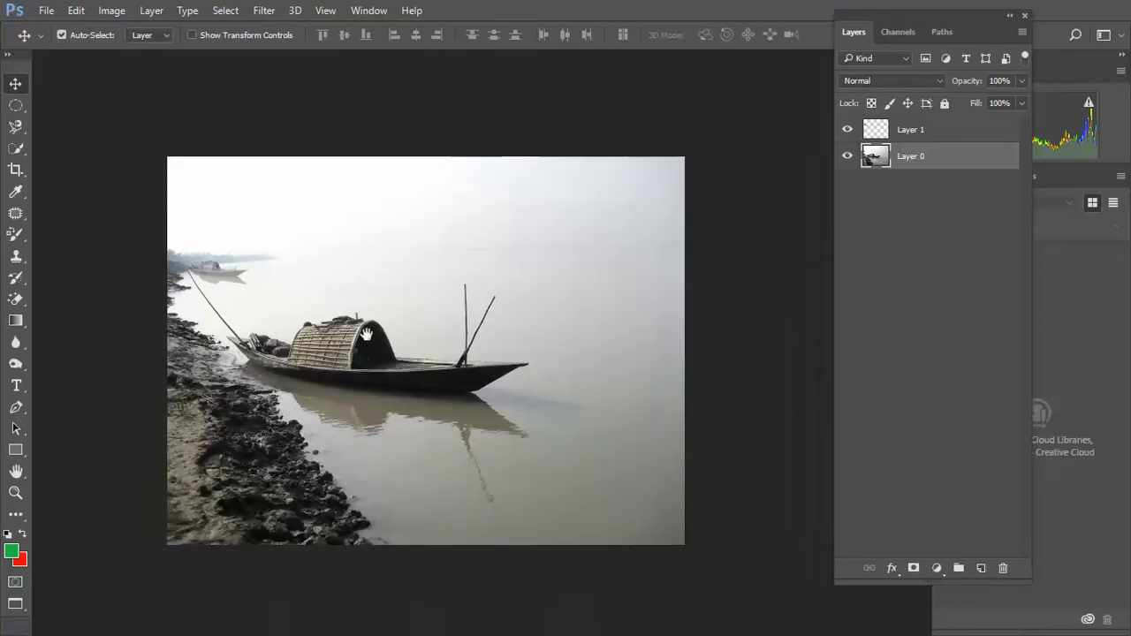
pyautogui.moveTo(302, 259); pyautogui.dragTo(231, 329)
pyautogui.click(151, 294)
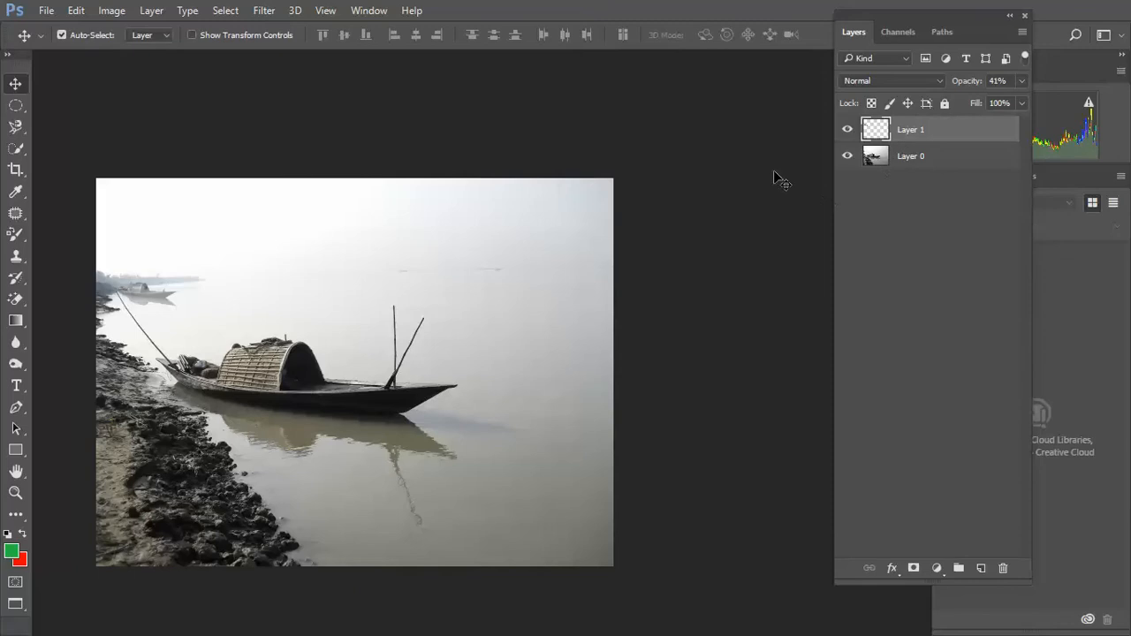
pyautogui.keyDown('ctrl'); pyautogui.click(359, 306); pyautogui.keyUp('ctrl')
pyautogui.moveTo(339, 305); pyautogui.dragTo(486, 312)
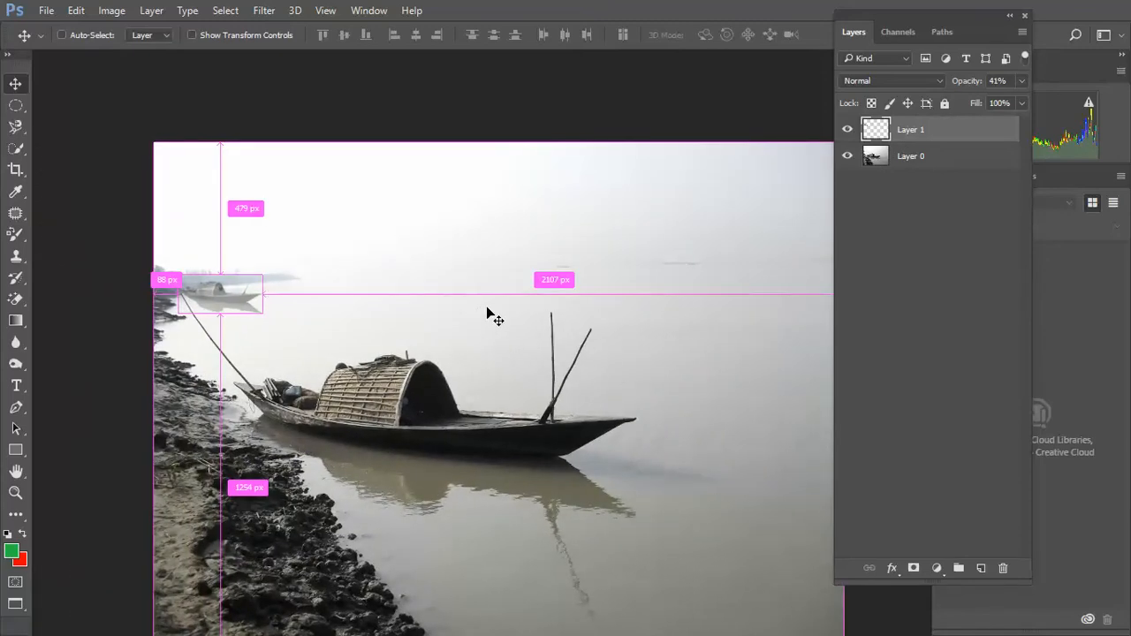
pyautogui.hotkey('ctrl', 'j')
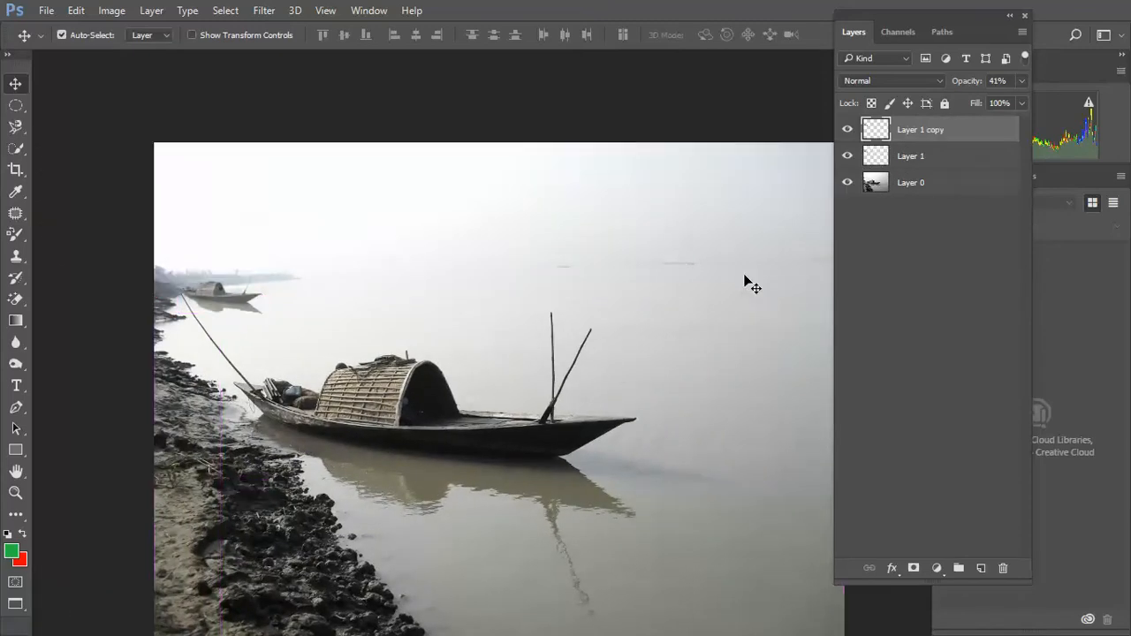
# Rename the small boat's layer Boat 1 and its duplicate Boat 2.
pyautogui.doubleClick(911, 156)
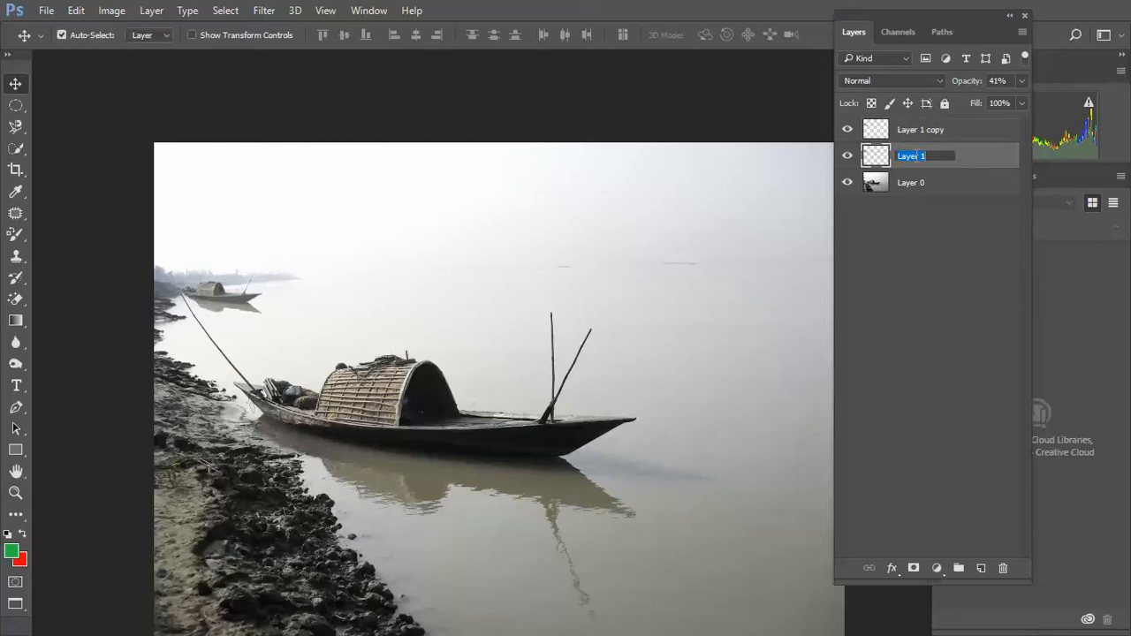
pyautogui.write('Boat 1')
pyautogui.press('Return')
pyautogui.doubleClick(920, 130)
pyautogui.write('Boat ')
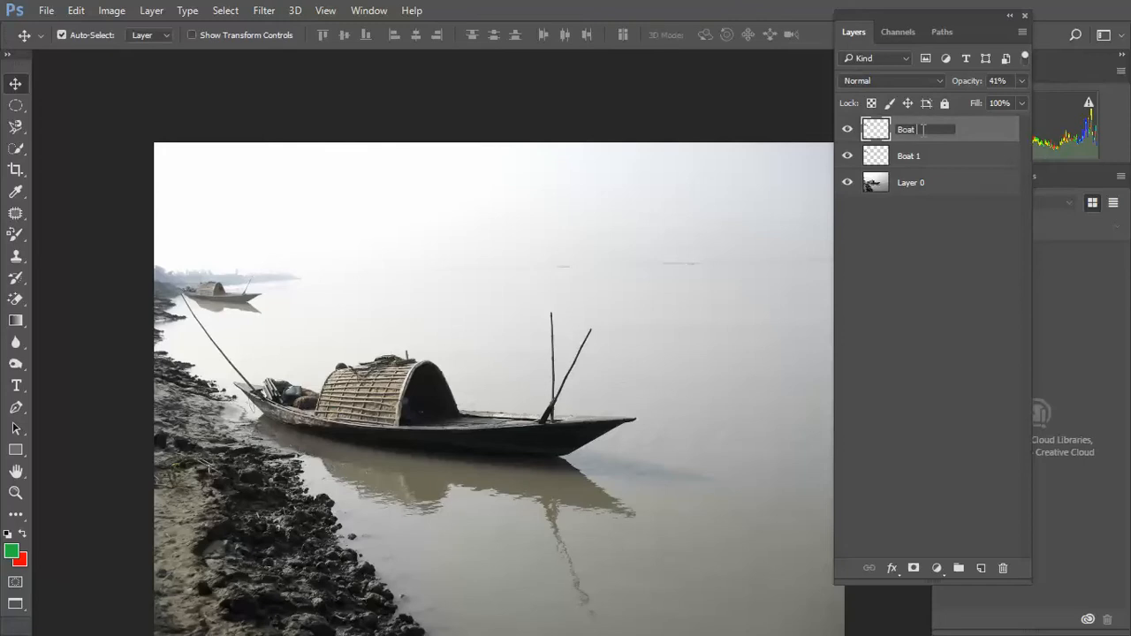
pyautogui.write('2')
pyautogui.press('Return')
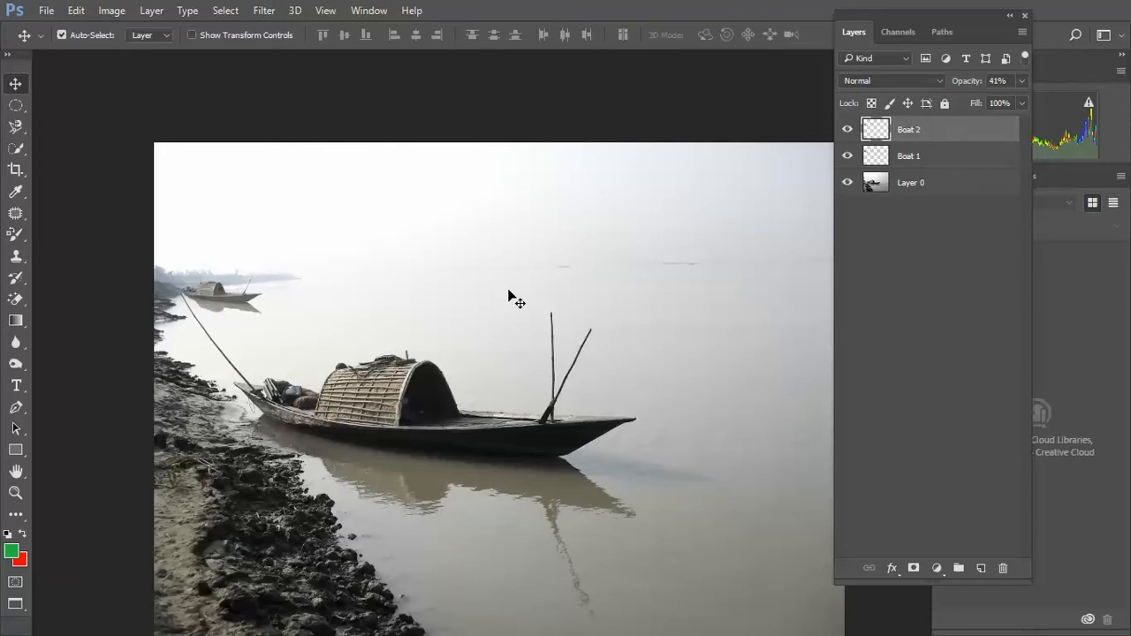
# Move Boat 2 across the river to the open water near the horizon and set its opacity to 100%.
pyautogui.moveTo(229, 302); pyautogui.dragTo(668, 278)
pyautogui.hotkey('ctrl', '0')
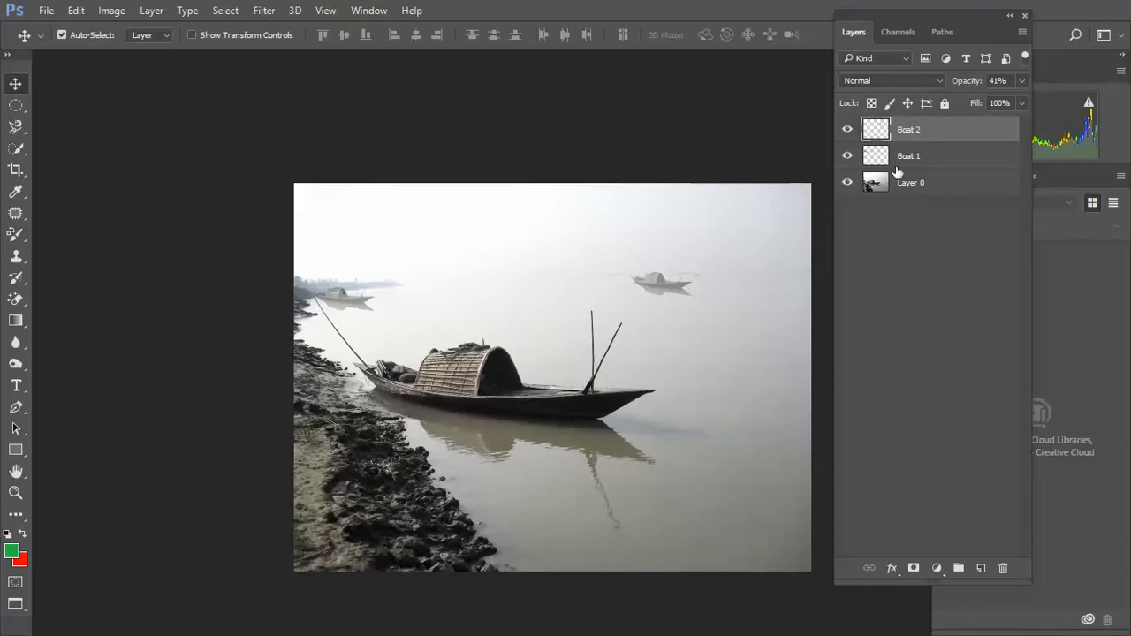
pyautogui.click(1021, 81)
pyautogui.moveTo(975, 102); pyautogui.dragTo(1045, 114)
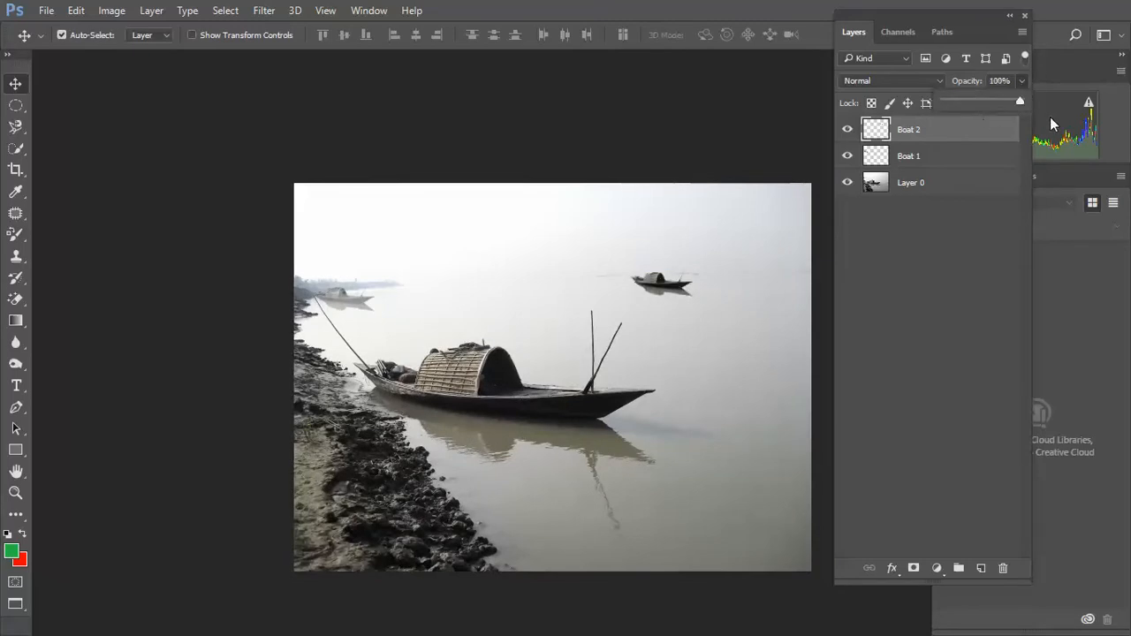
# Scale Boat 2 down further so it looks more distant than Boat 1.
pyautogui.keyDown('ctrl'); pyautogui.click(714, 285); pyautogui.keyUp('ctrl')
pyautogui.moveTo(543, 327); pyautogui.dragTo(250, 406)
pyautogui.moveTo(362, 366); pyautogui.dragTo(416, 366)
pyautogui.hotkey('ctrl', 't')
pyautogui.press('Return')
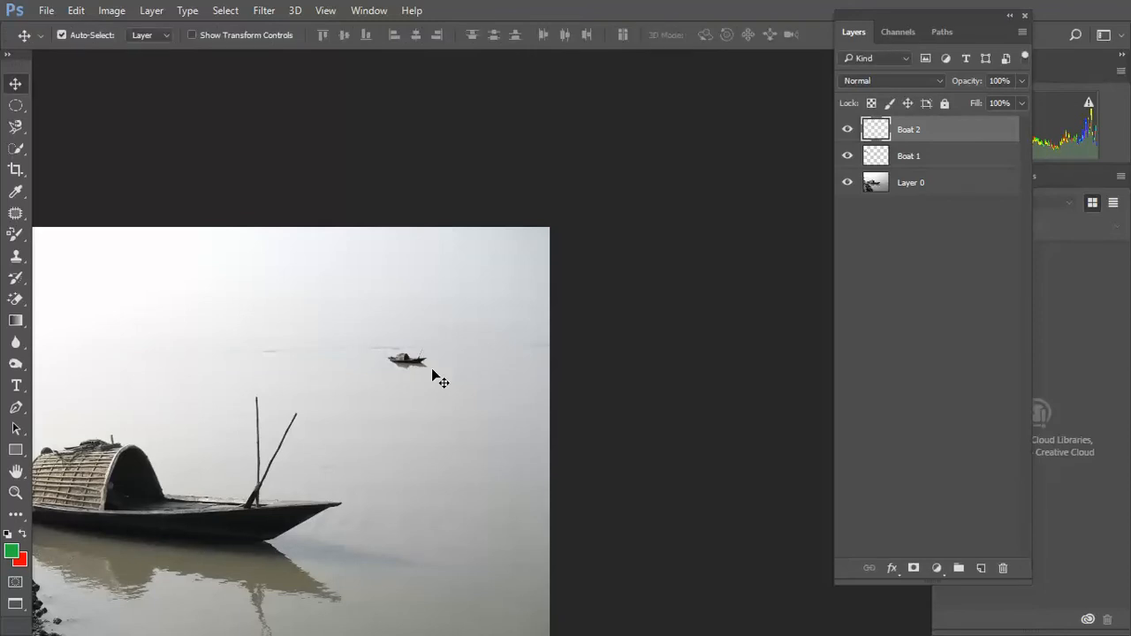
# Lower Boat 2's opacity to 43% to fade it into the misty background.
pyautogui.moveTo(511, 322); pyautogui.dragTo(642, 265)
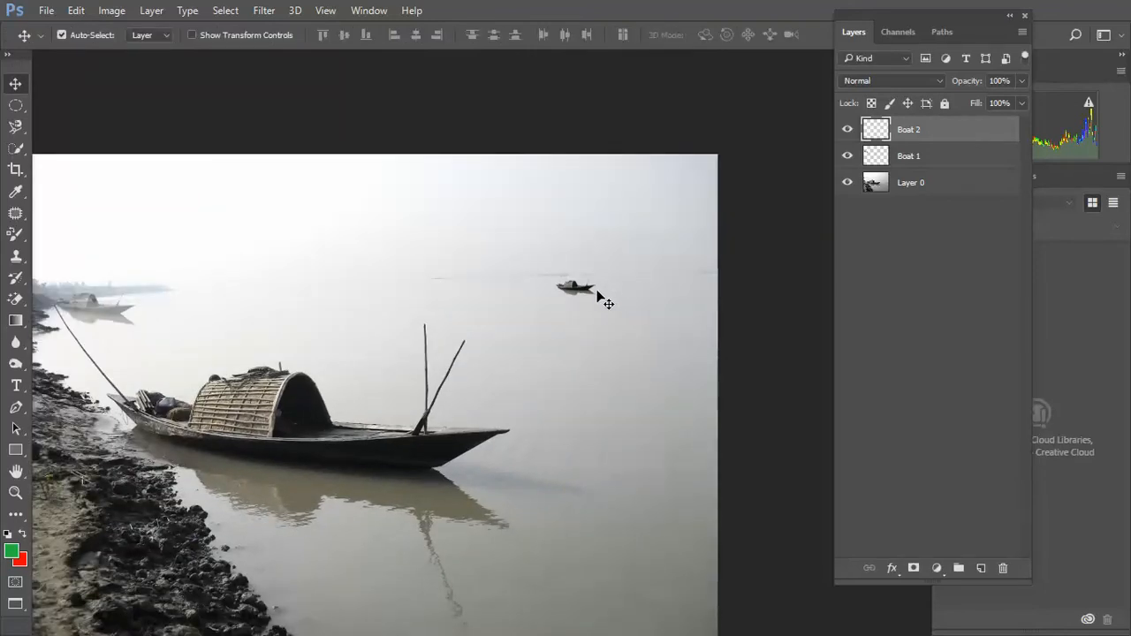
pyautogui.click(1020, 81)
pyautogui.moveTo(1021, 105); pyautogui.dragTo(978, 105)
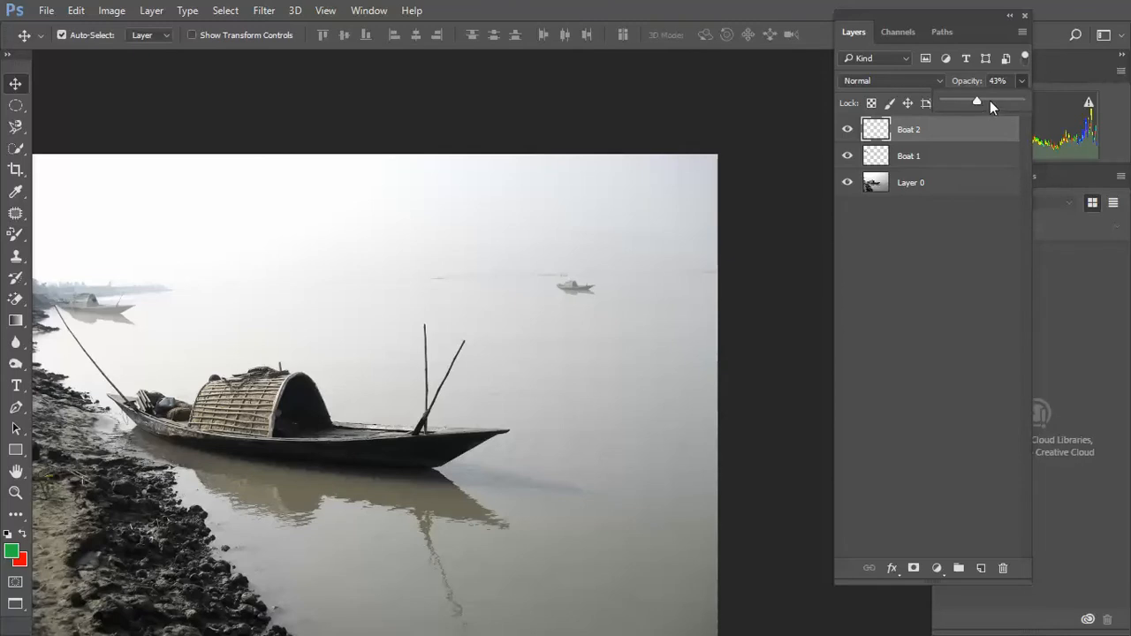
# Deselect the Boat 2 layer and examine how both distant boats blend into the whole river scene.
pyautogui.moveTo(989, 99); pyautogui.dragTo(988, 99)
pyautogui.click(724, 356)
pyautogui.keyDown('alt'); pyautogui.click(596, 377); pyautogui.keyUp('alt')
pyautogui.keyDown('alt'); pyautogui.click(571, 369); pyautogui.keyUp('alt')
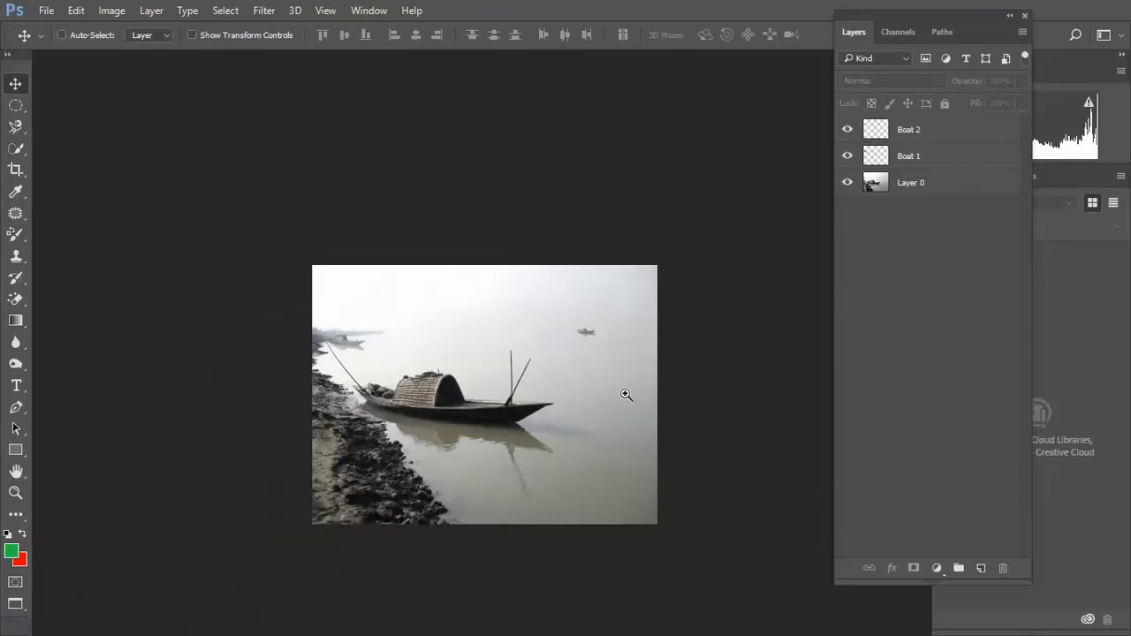
pyautogui.click(585, 389)
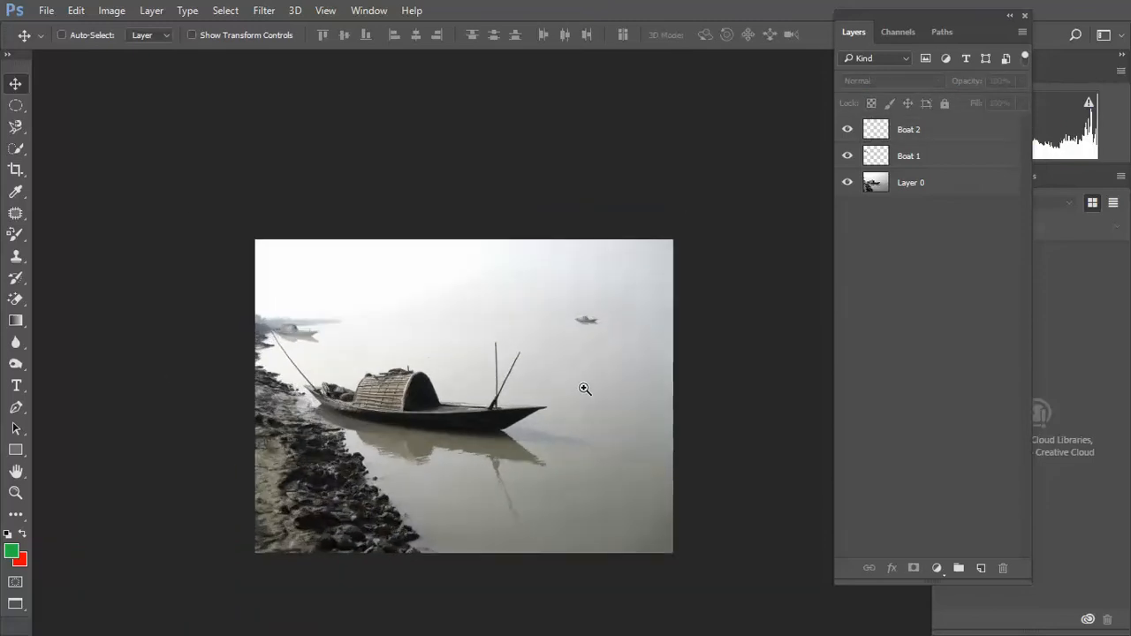
pyautogui.hotkey('ctrl', '+')
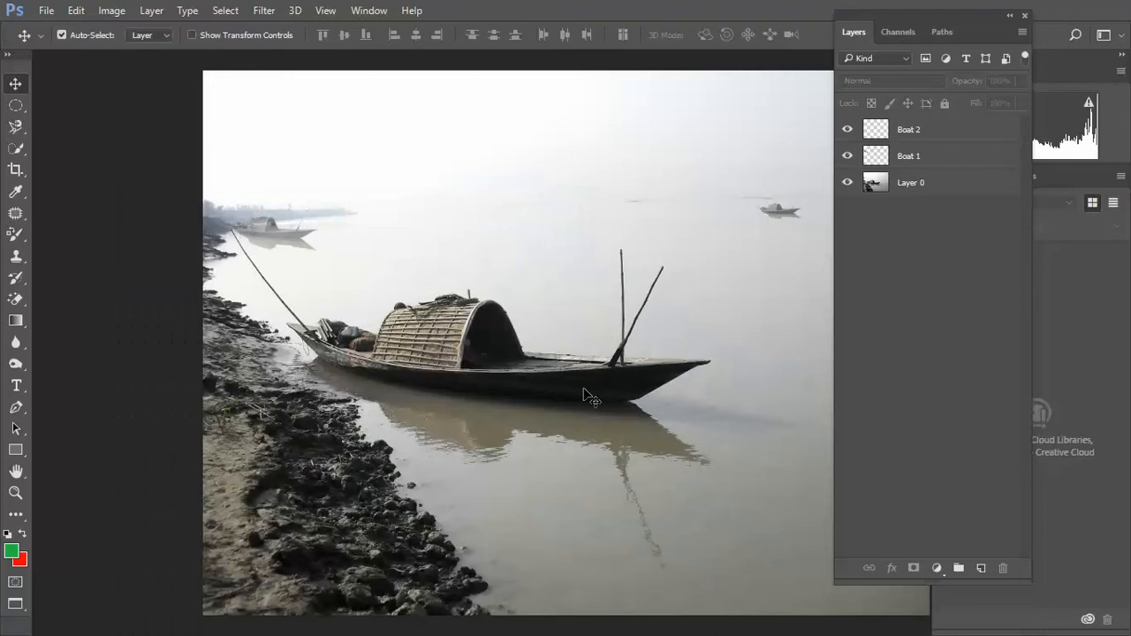
pyautogui.moveTo(608, 361); pyautogui.dragTo(515, 378)
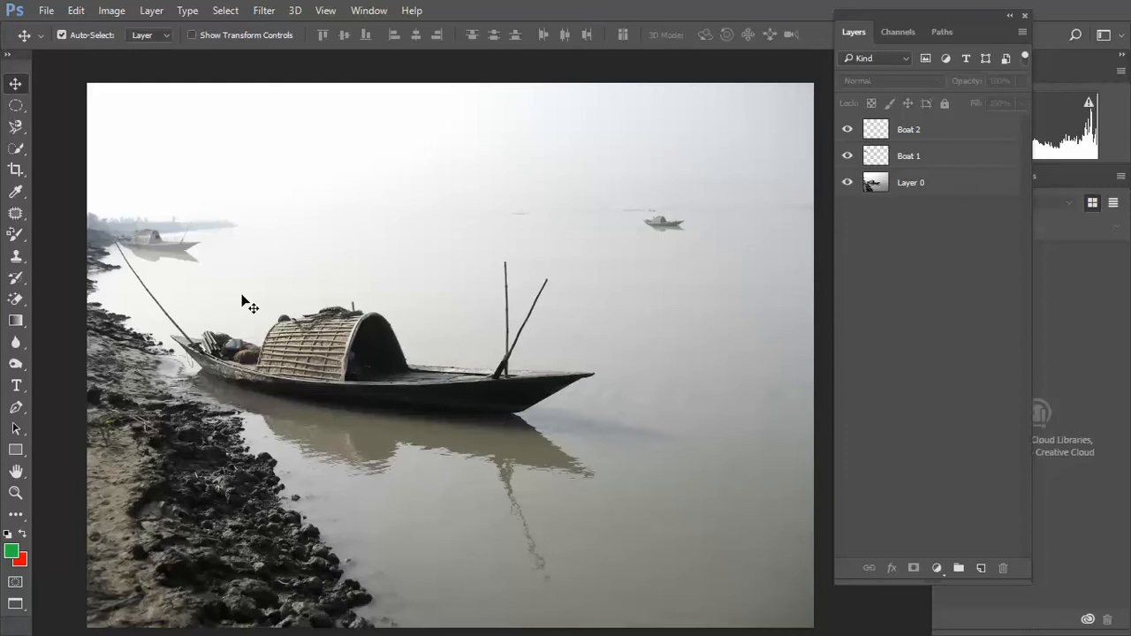
# Preview the composite in full-screen mode without the interface, and return to the standard screen view.
pyautogui.press('f')
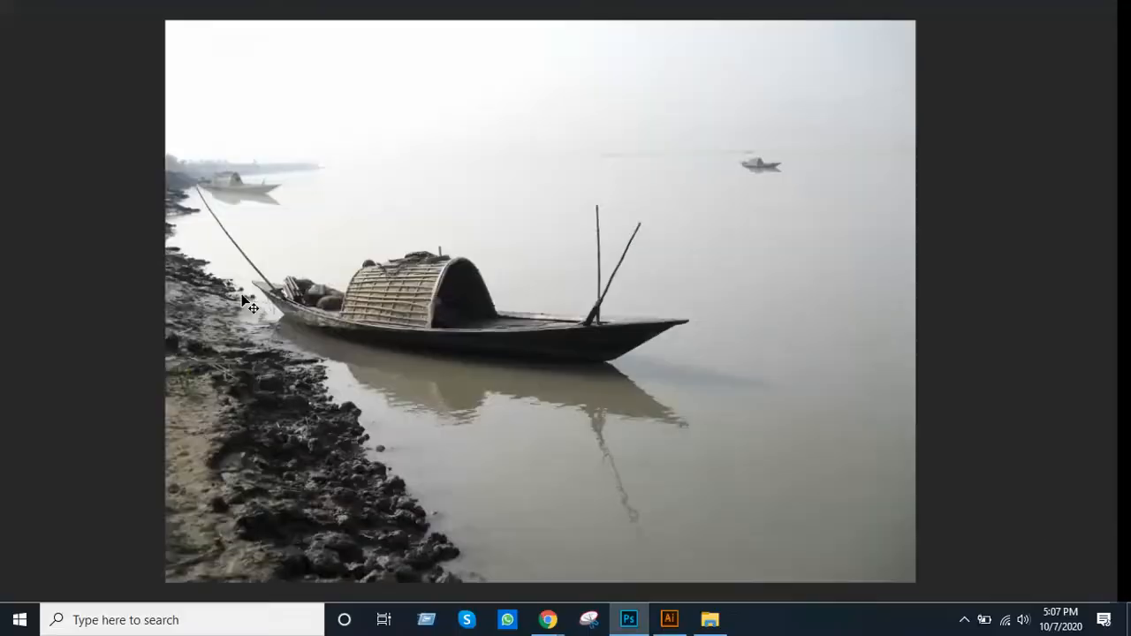
pyautogui.press('f')
pyautogui.press('ctrl')
pyautogui.hotkey('ctrl', '-')
pyautogui.hotkey('ctrl', '-')
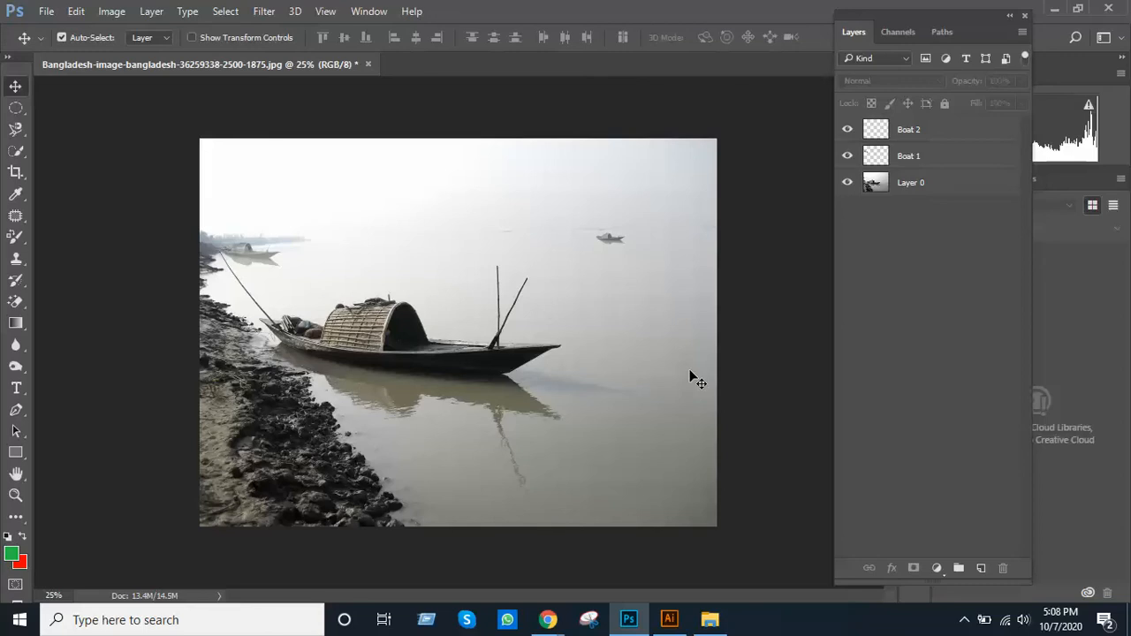
pyautogui.hotkey('ctrl', 'r')
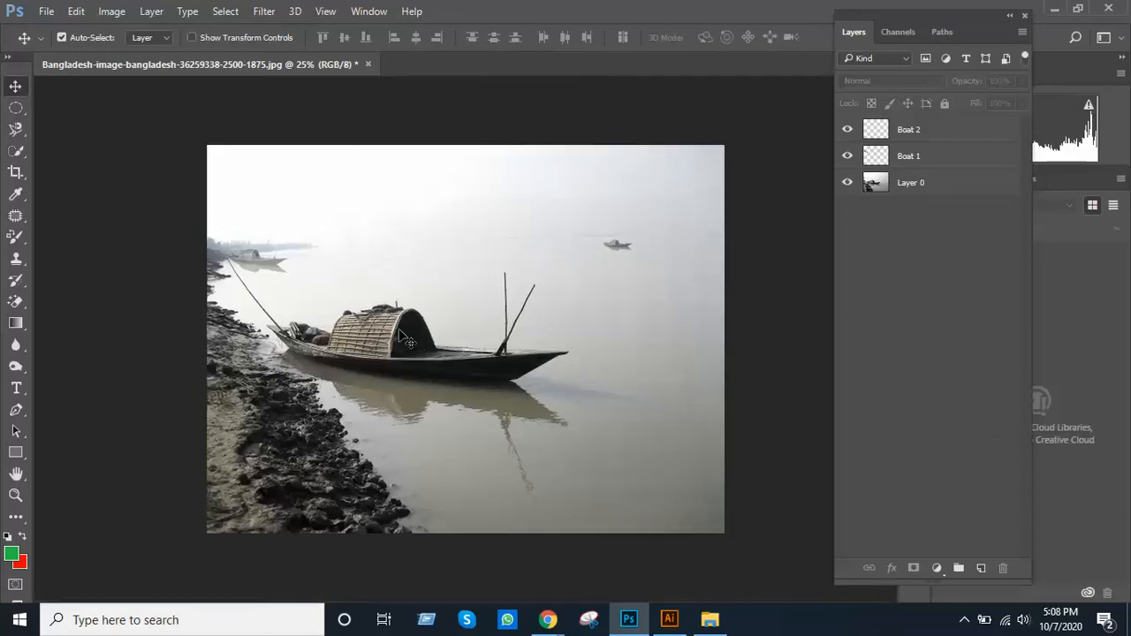
pyautogui.press('f')
pyautogui.press('f')
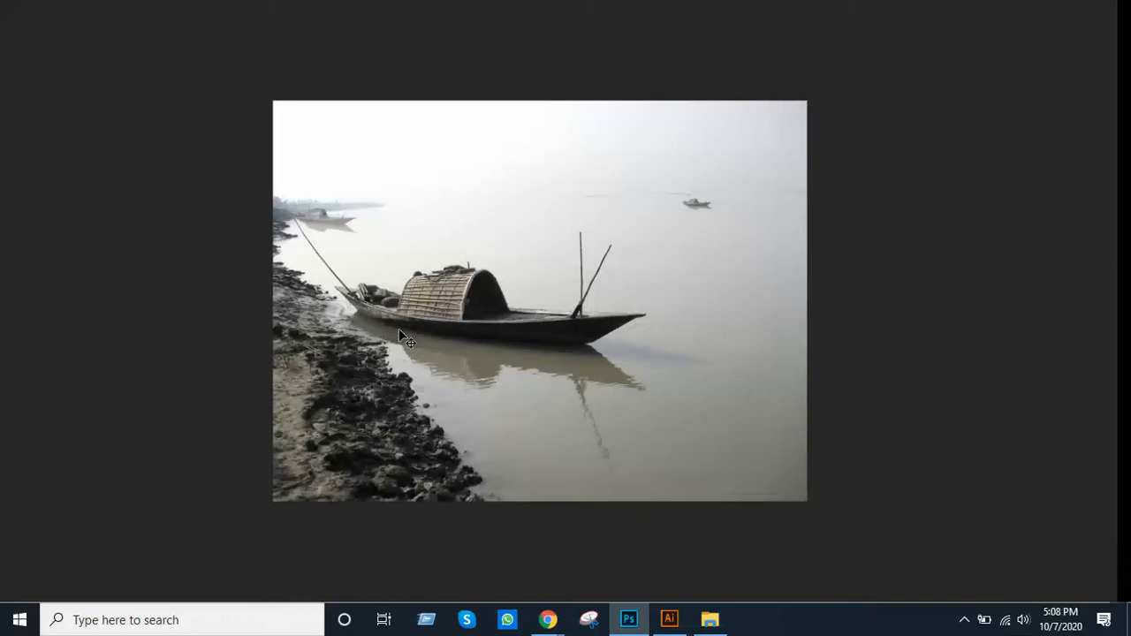
pyautogui.press('f')
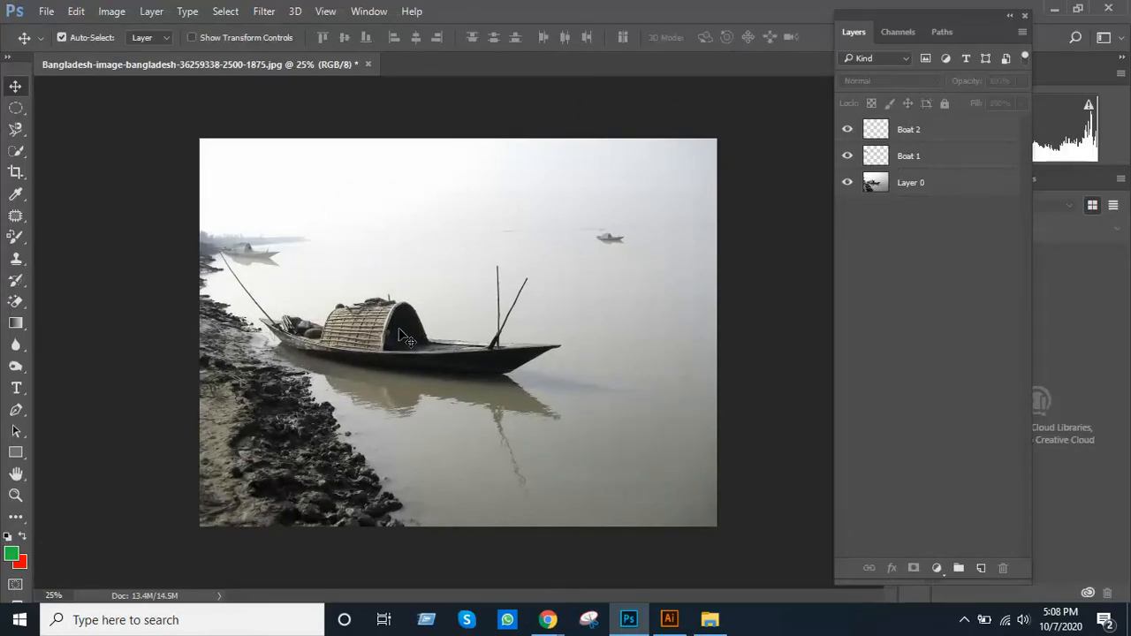
# Review the new-document settings and close them without creating a document.
pyautogui.click(46, 12)
pyautogui.click(61, 30)
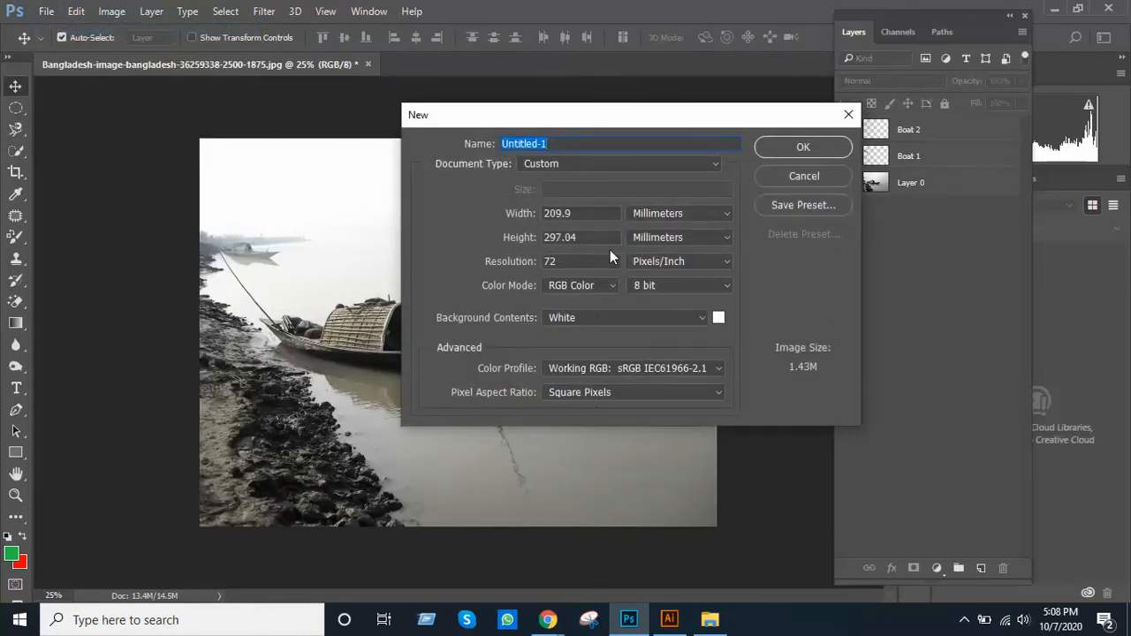
pyautogui.click(786, 175)
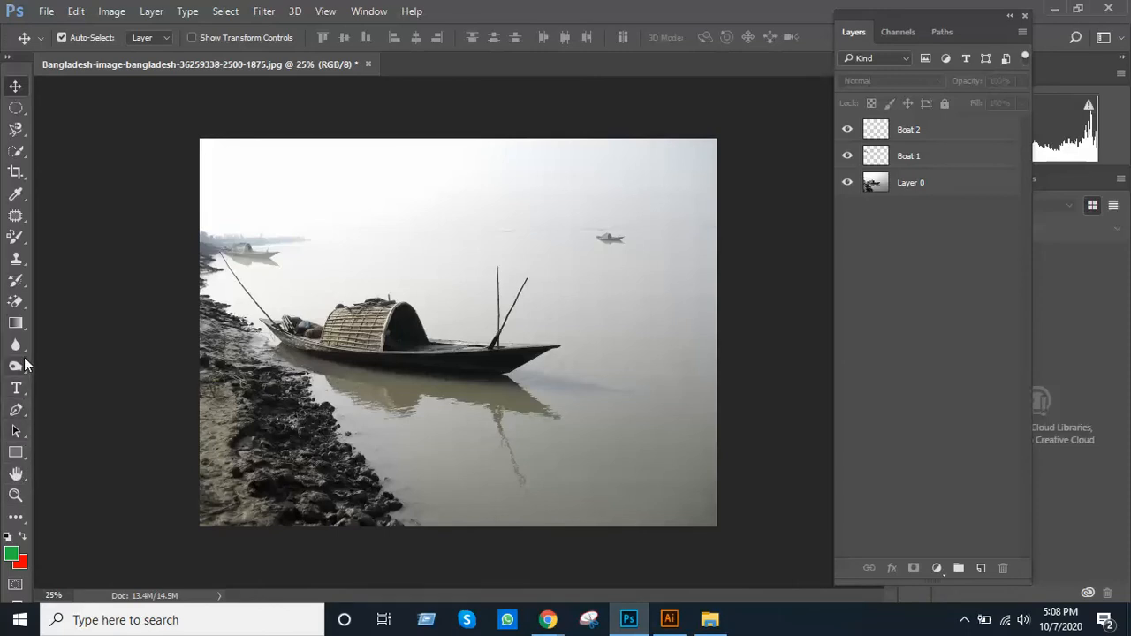
# Review the marquee and lasso tool variants, keeping the Magnetic Lasso active, and select the Boat 1 layer.
pyautogui.click(18, 111)
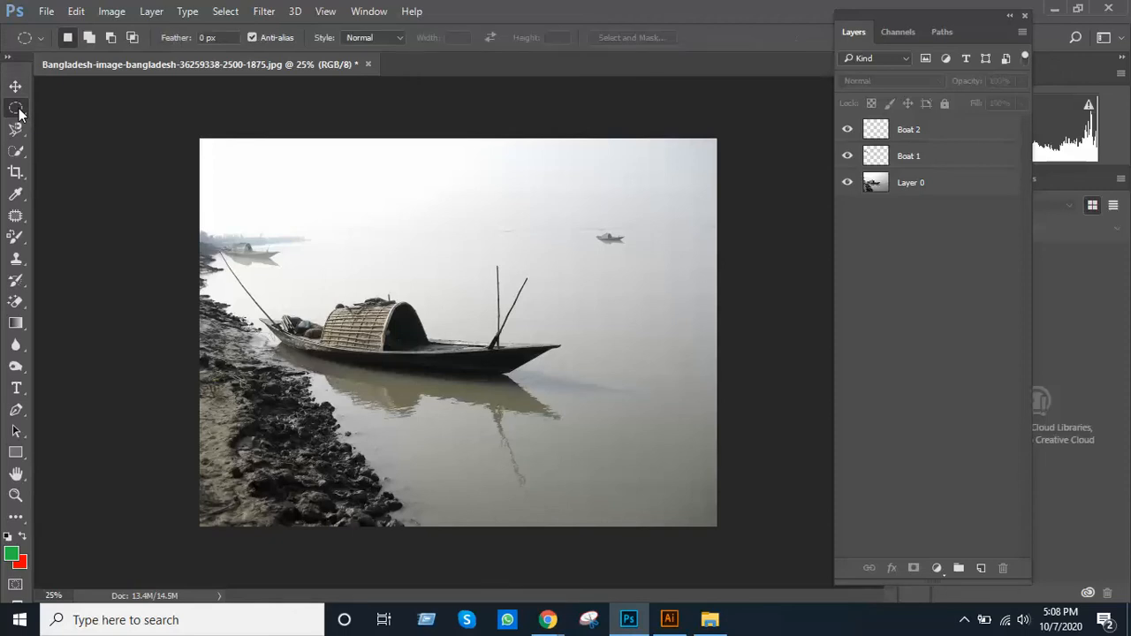
pyautogui.rightClick(18, 110)
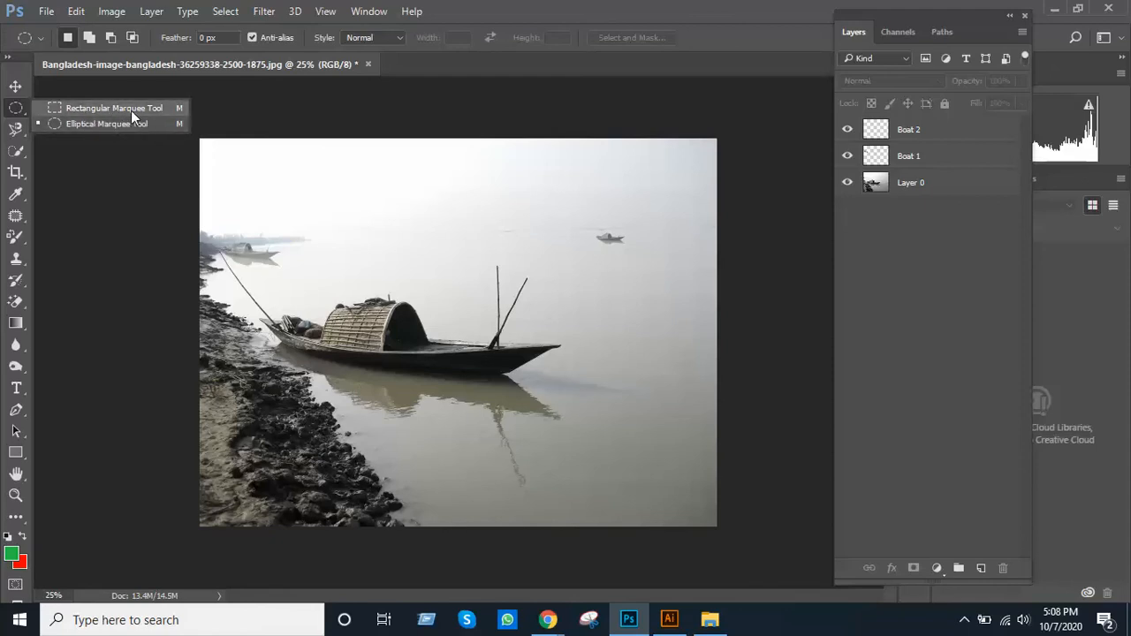
pyautogui.click(22, 131)
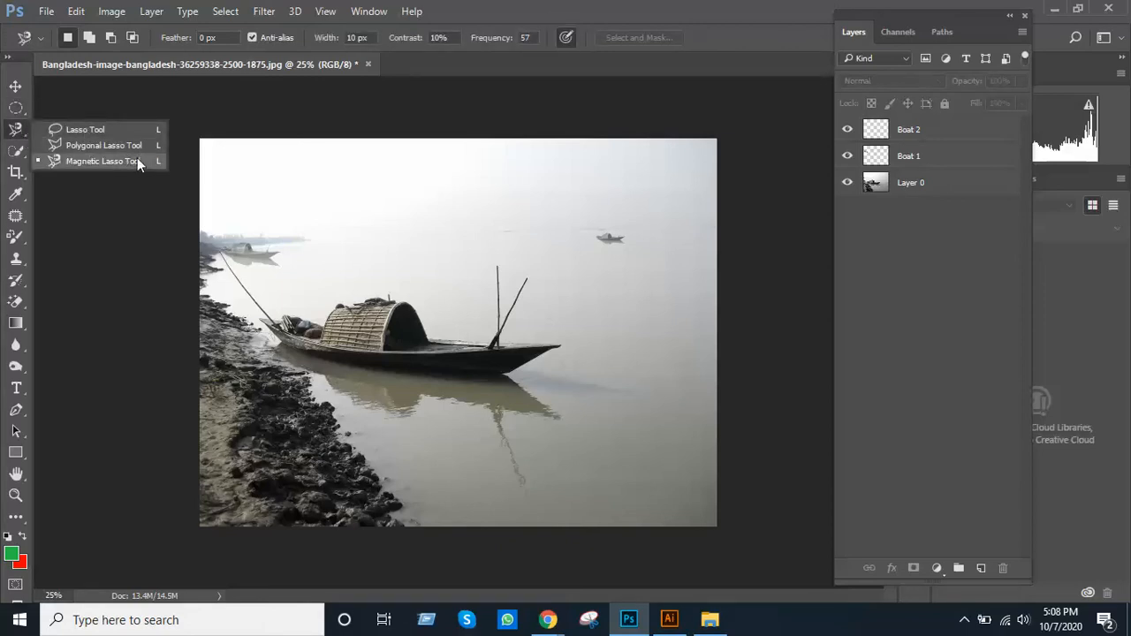
pyautogui.click(19, 134)
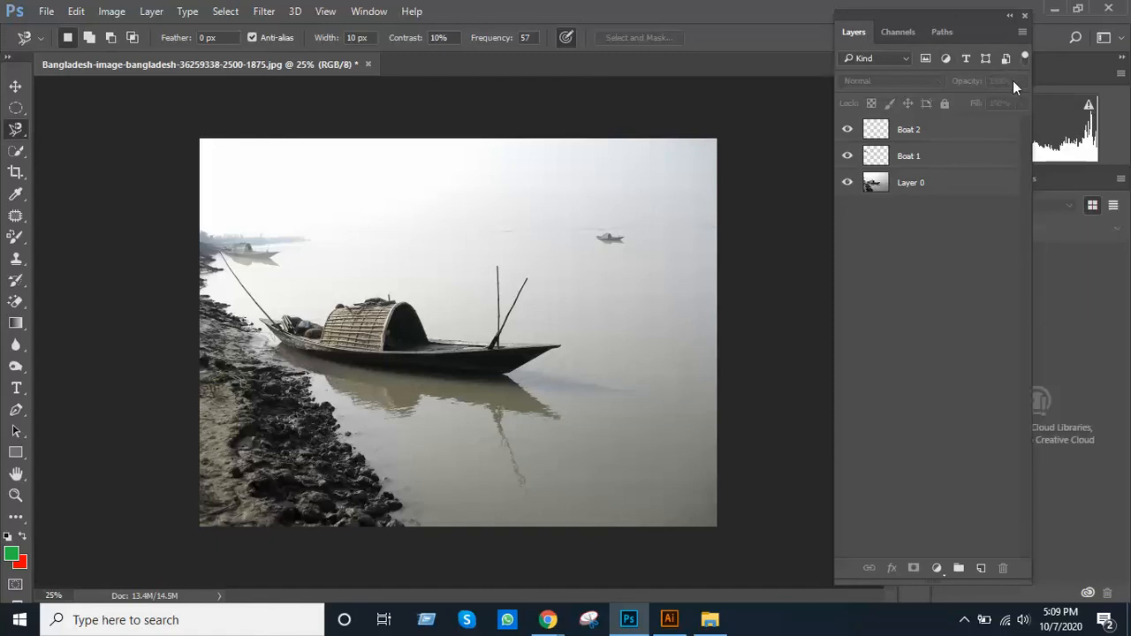
pyautogui.click(930, 155)
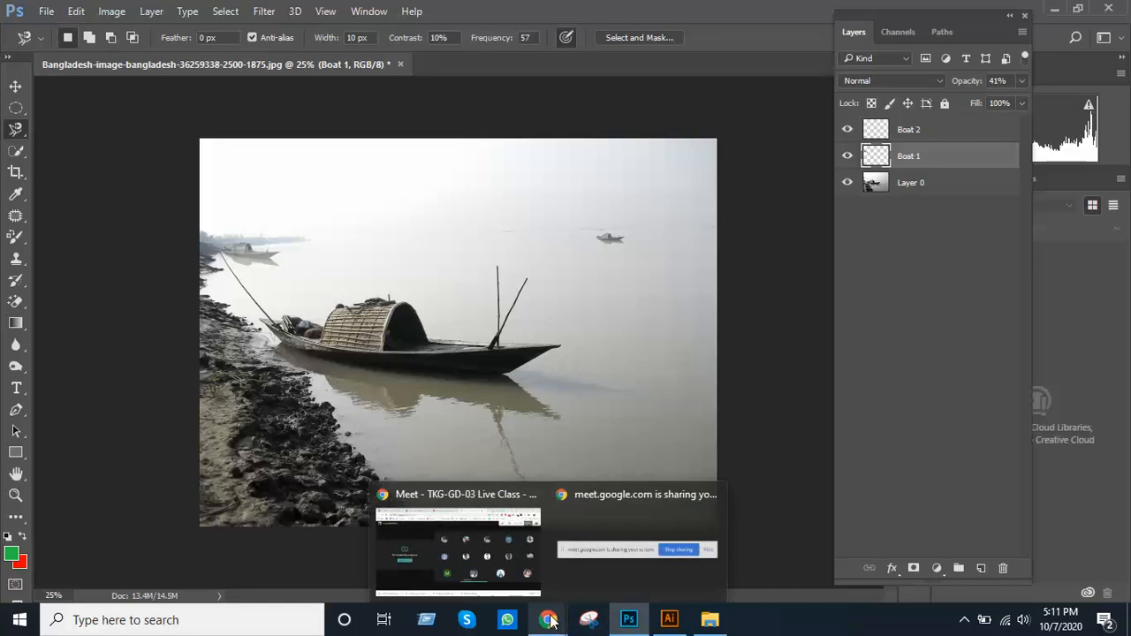
pyautogui.click(963, 621)
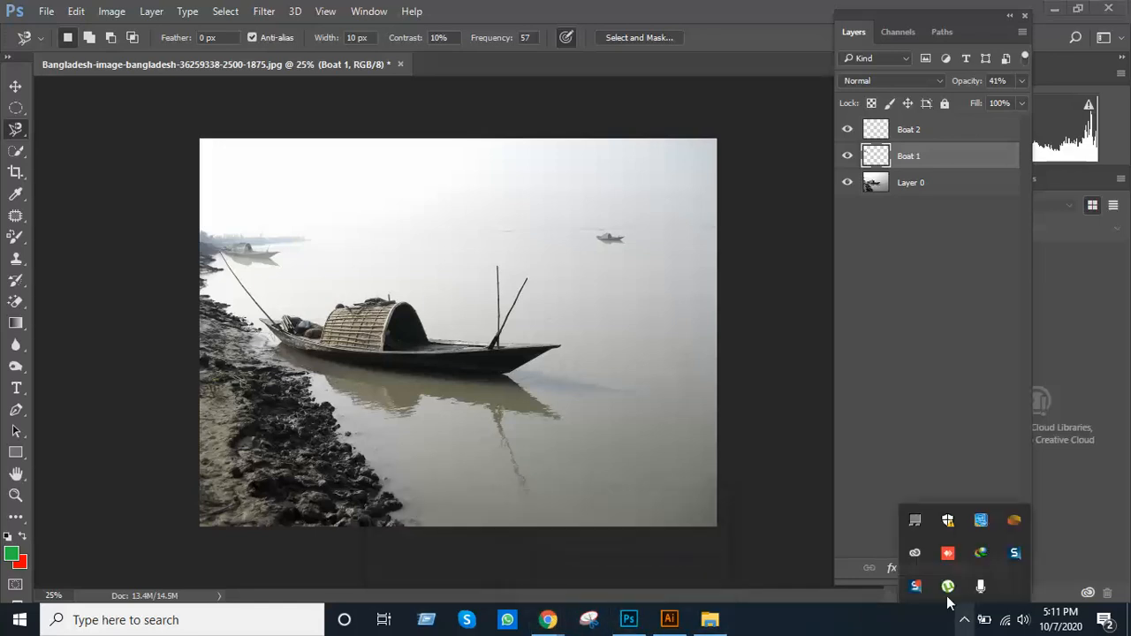